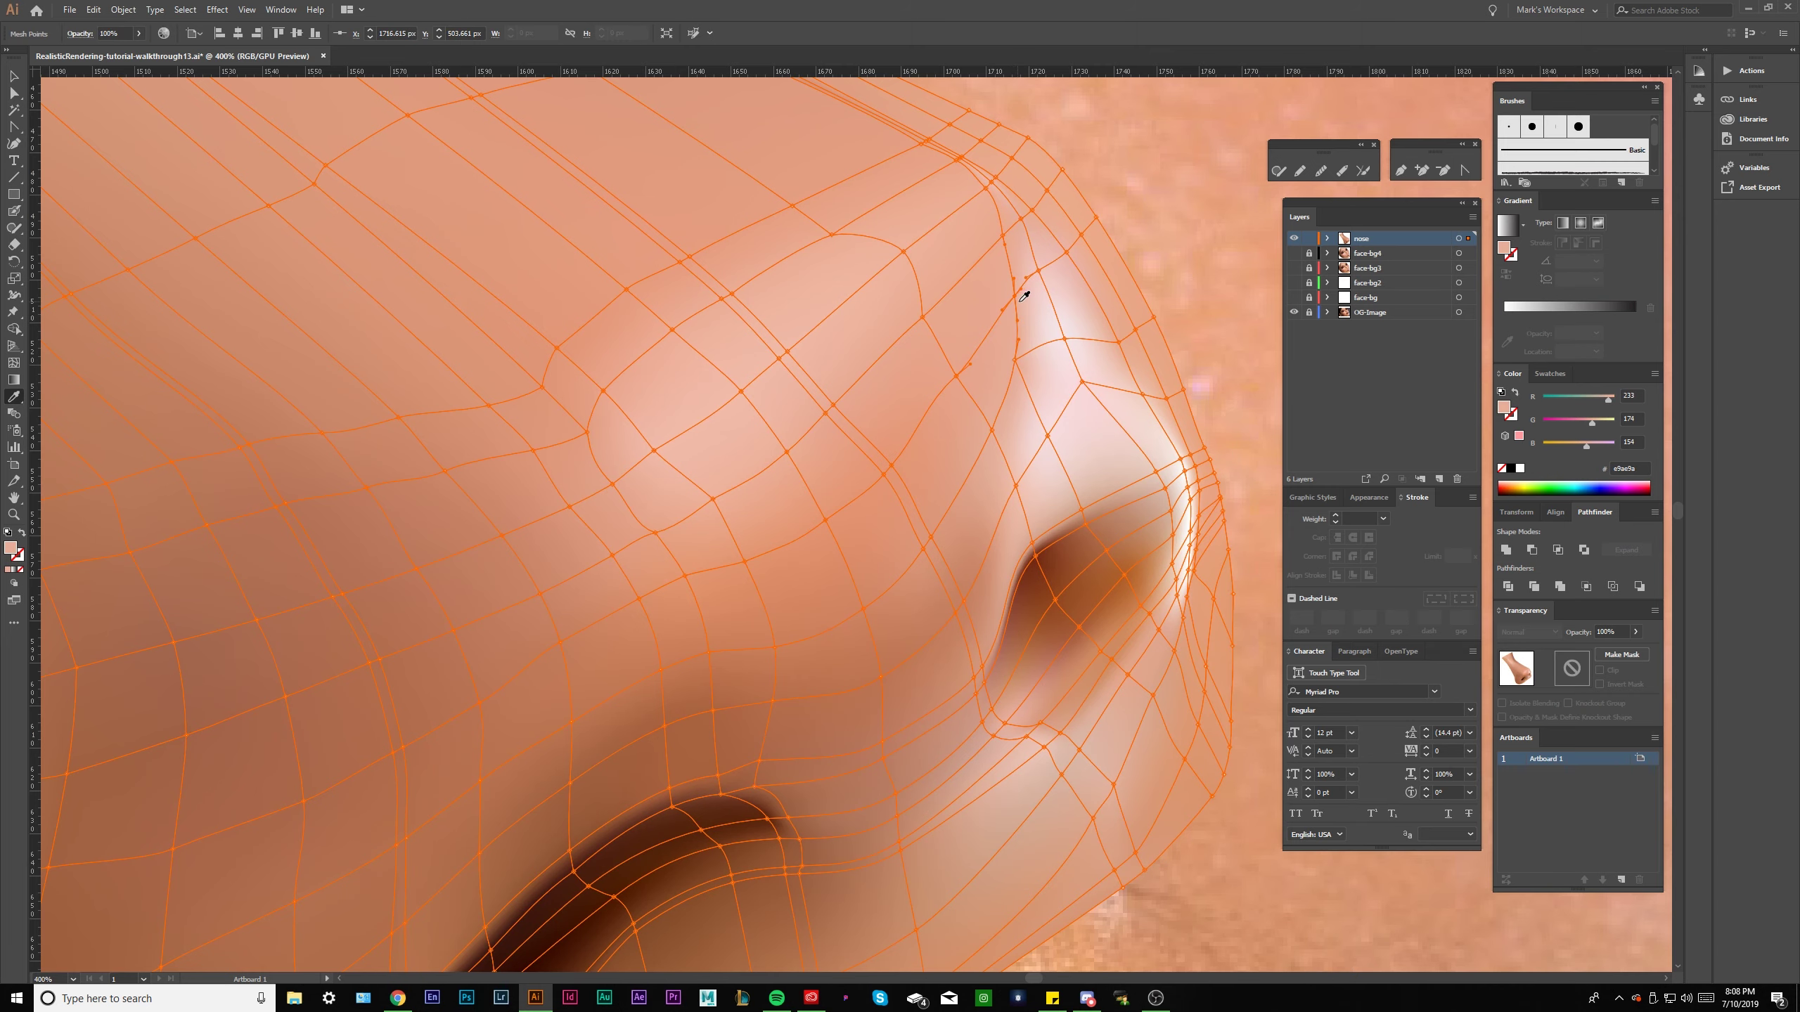
Recolor the nose mesh points along the inner edge of the bright nostril highlight with sampled skin tones and clear the selection.
{"action": "left_click", "coordinate": [1025, 296]}
{"action": "key", "text": "ctrl+h"}
{"action": "key", "text": "ctrl+h"}
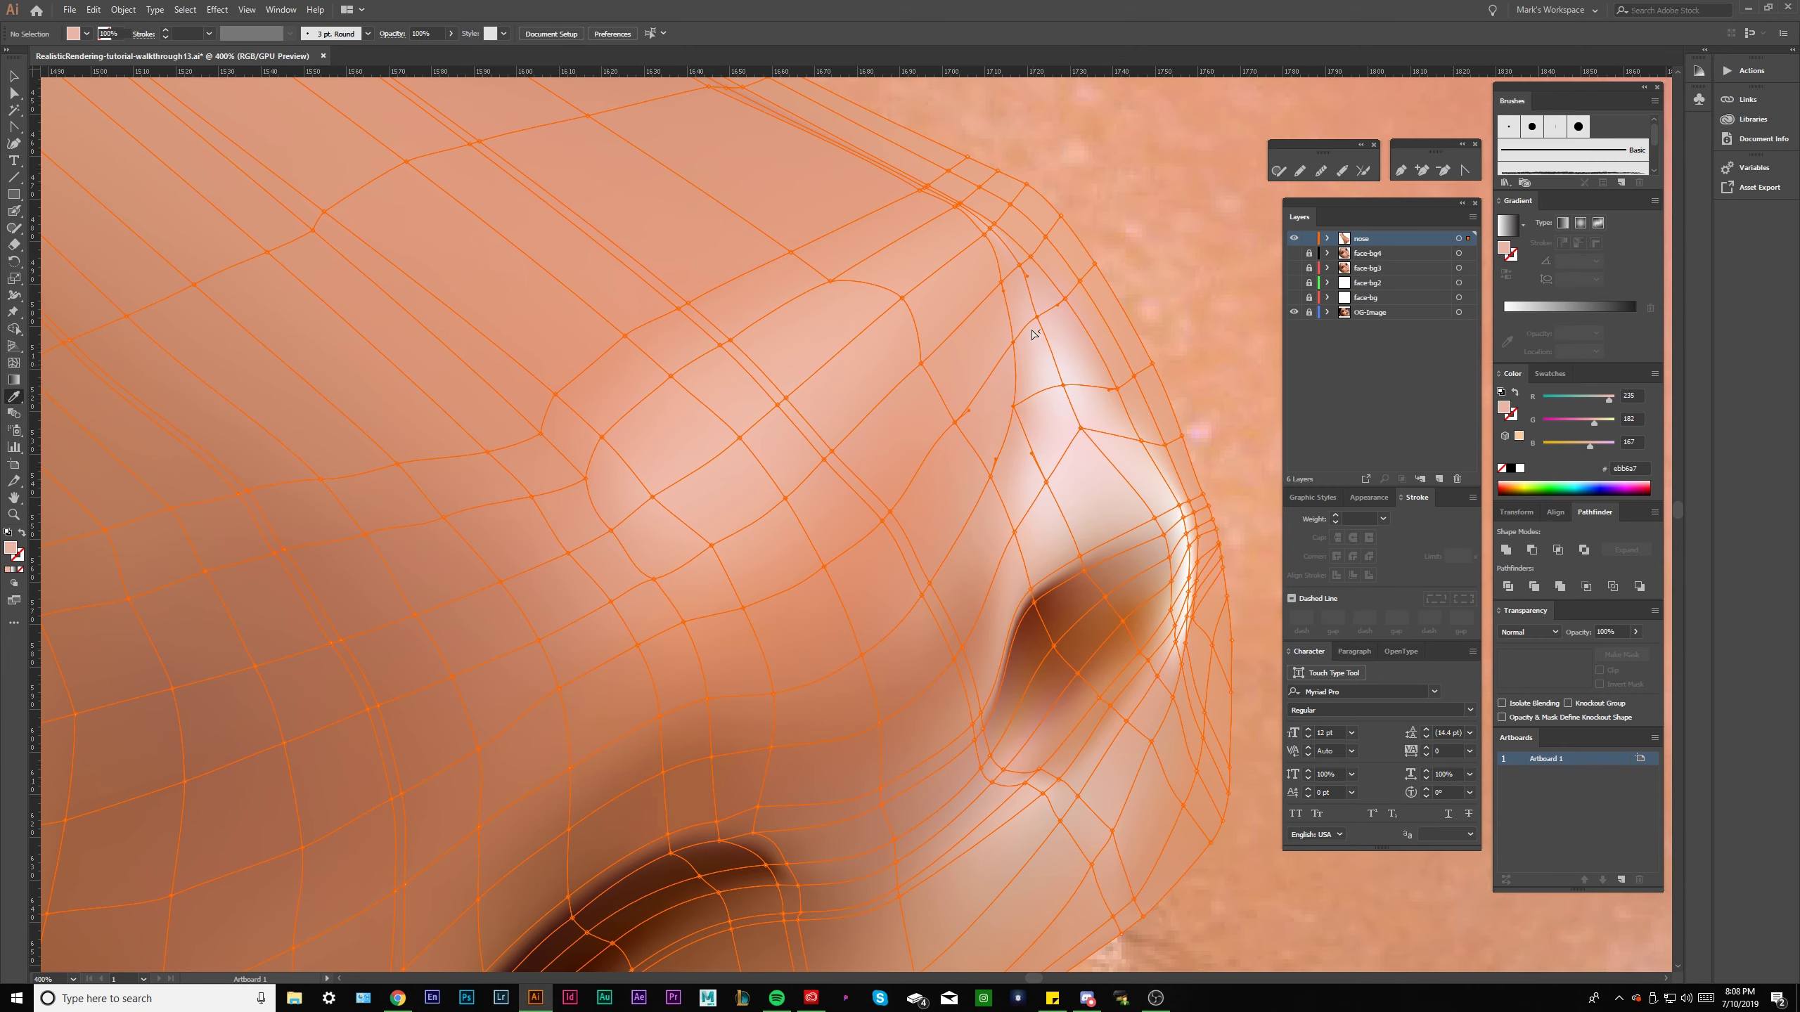
{"action": "left_click", "coordinate": [1013, 289]}
{"action": "left_click", "coordinate": [1013, 407], "text": "ctrl"}
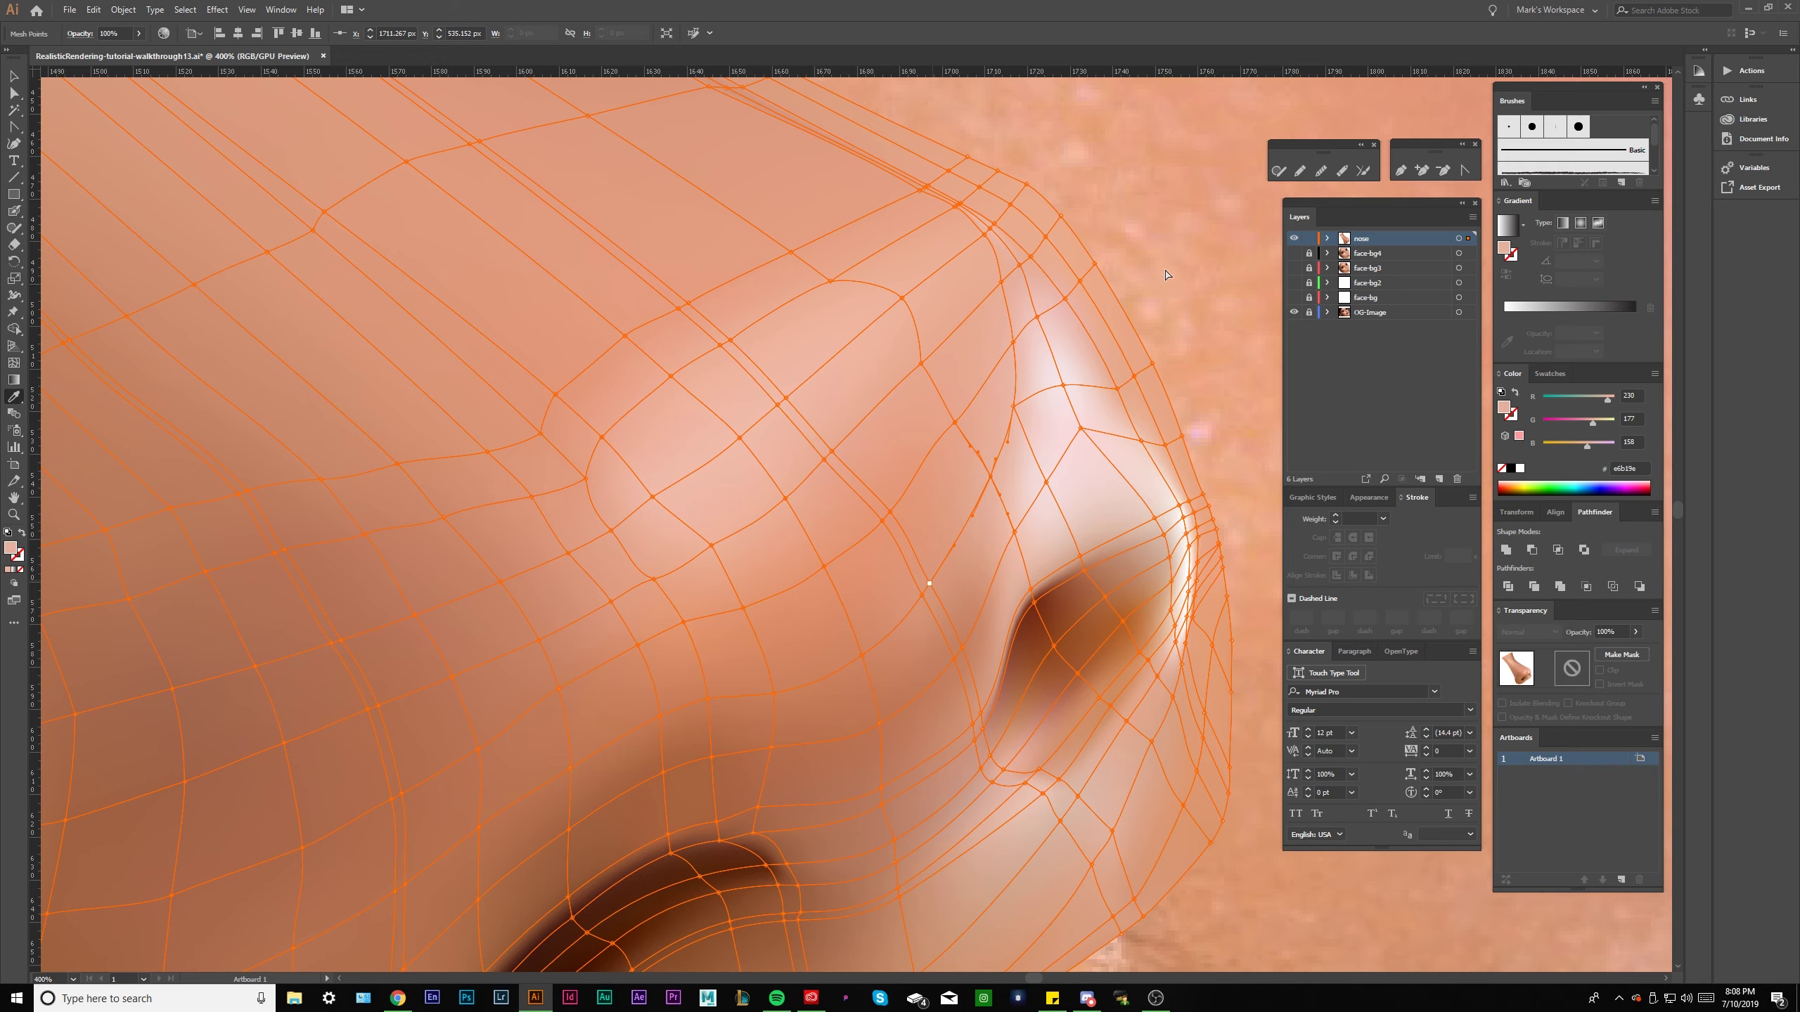
{"action": "key", "text": "ctrl+shift+a"}
Examine how the nose mesh blends with the whole portrait and around the far nostril.
{"action": "scroll", "coordinate": [1145, 229], "scroll_direction": "down", "scroll_amount": 6}
{"action": "left_click_drag", "start_coordinate": [1181, 188], "coordinate": [1153, 253]}
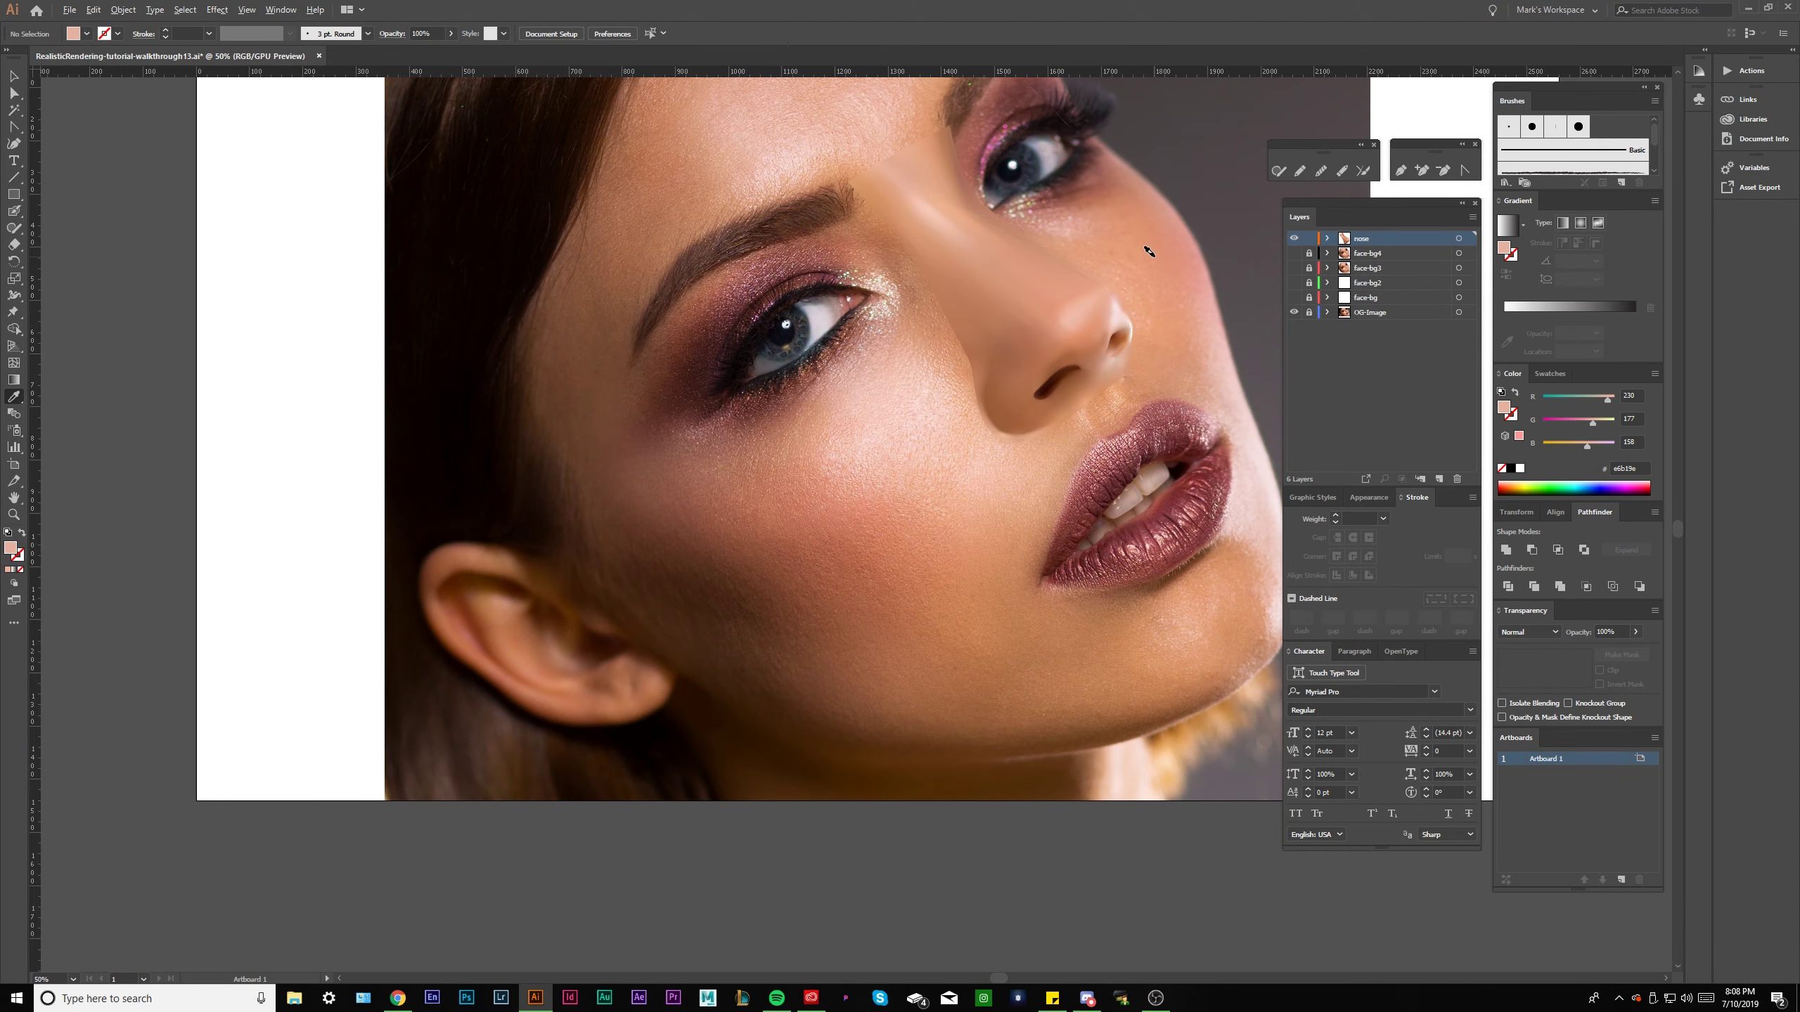
{"action": "scroll", "coordinate": [1149, 251], "scroll_direction": "down", "scroll_amount": 1}
{"action": "scroll", "coordinate": [1173, 243], "scroll_direction": "up", "scroll_amount": 1}
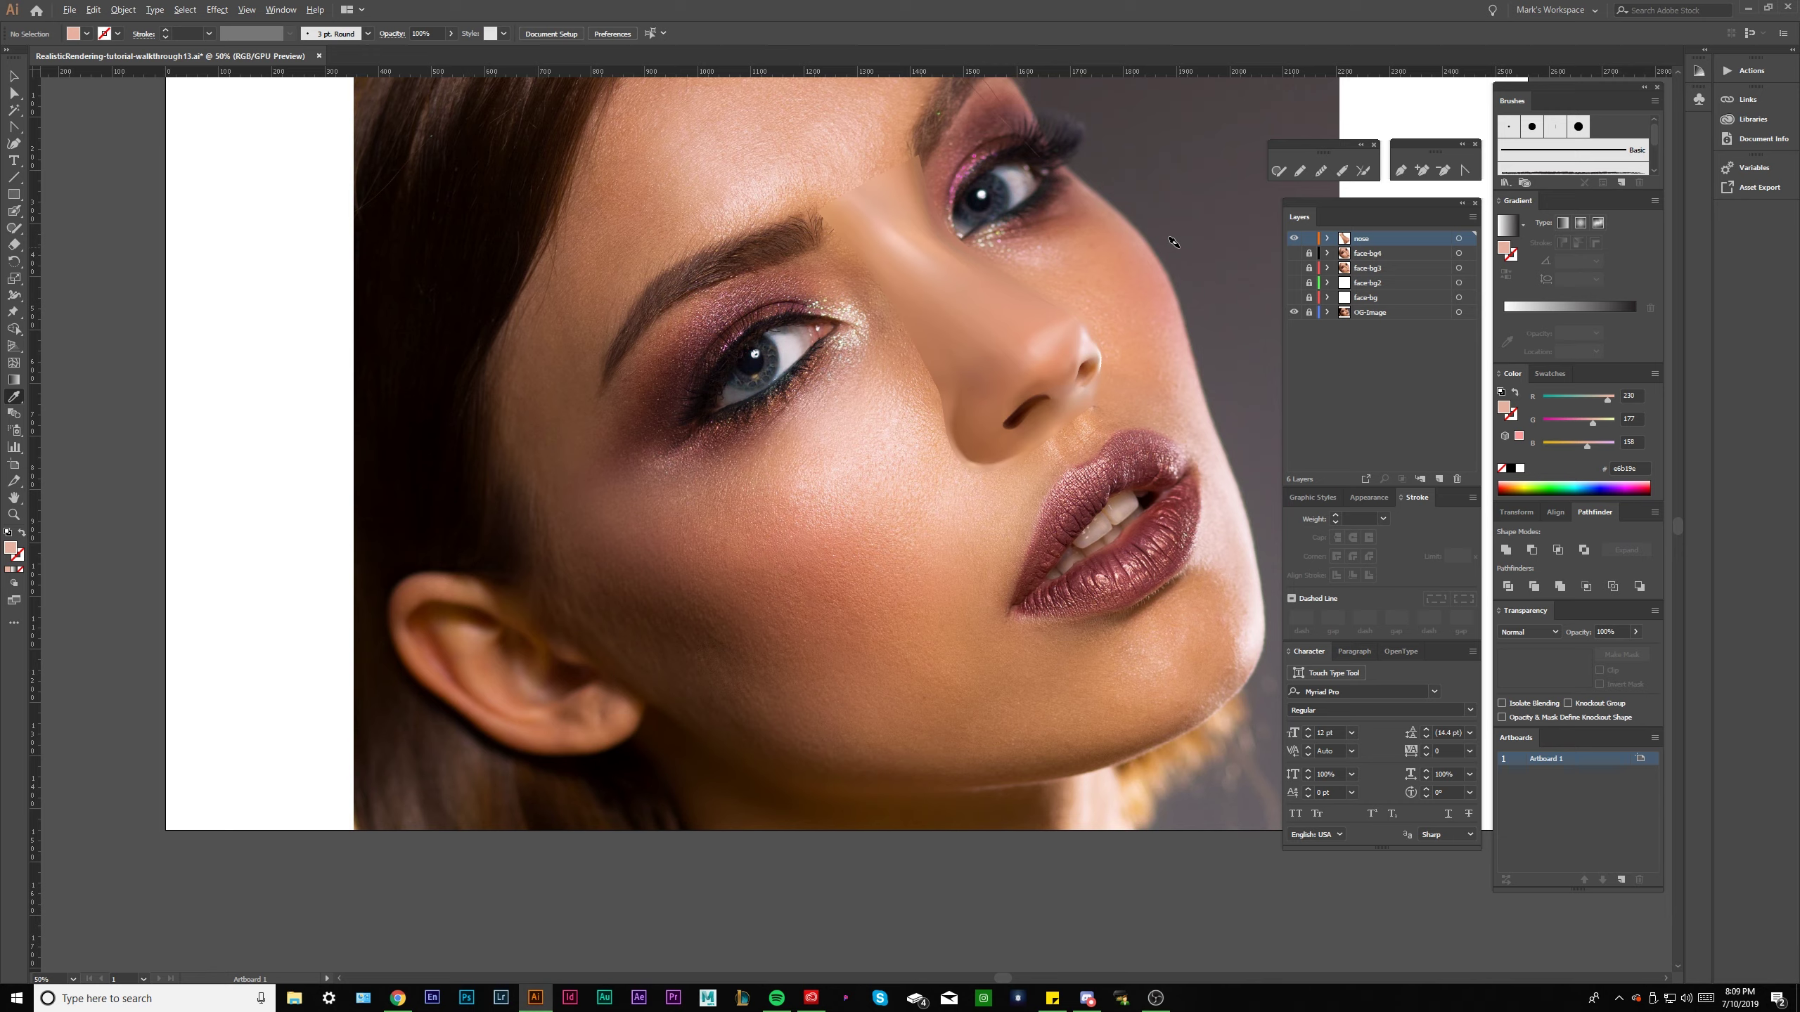
{"action": "scroll", "coordinate": [1109, 316], "scroll_direction": "up", "scroll_amount": 5}
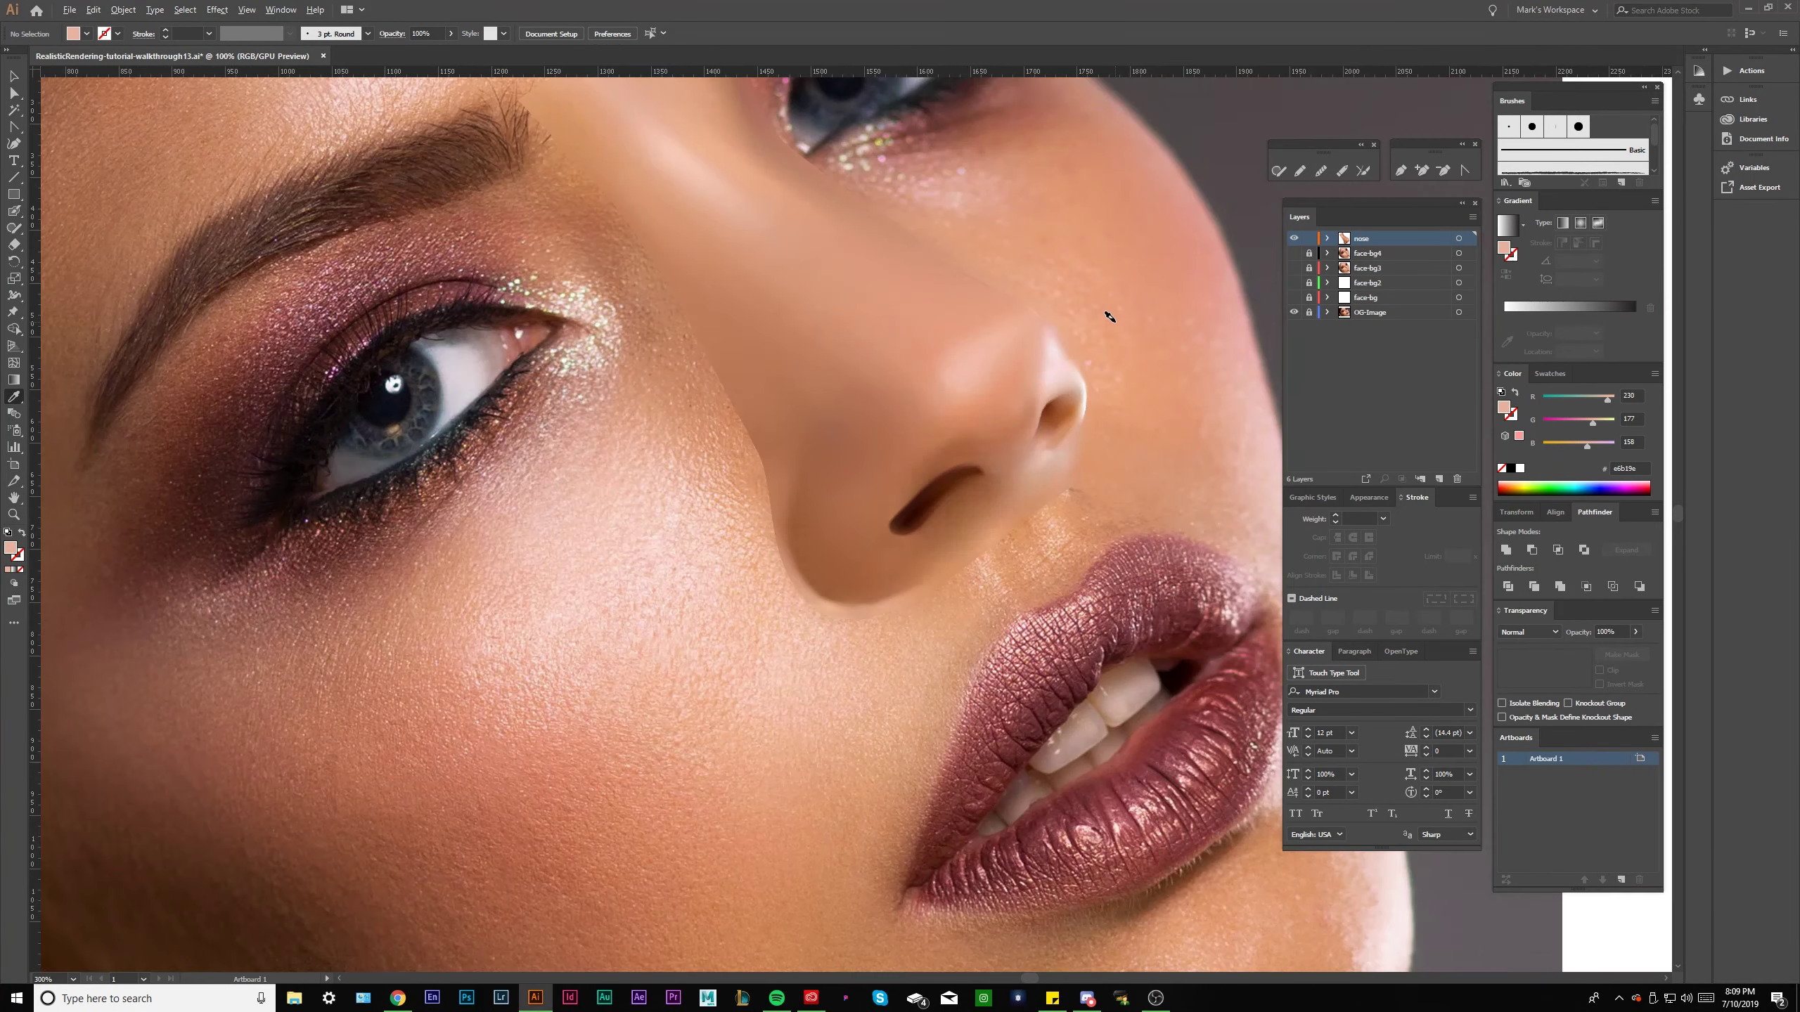
{"action": "scroll", "coordinate": [1109, 316], "scroll_direction": "down", "scroll_amount": 5}
{"action": "scroll", "coordinate": [1171, 268], "scroll_direction": "down", "scroll_amount": 1}
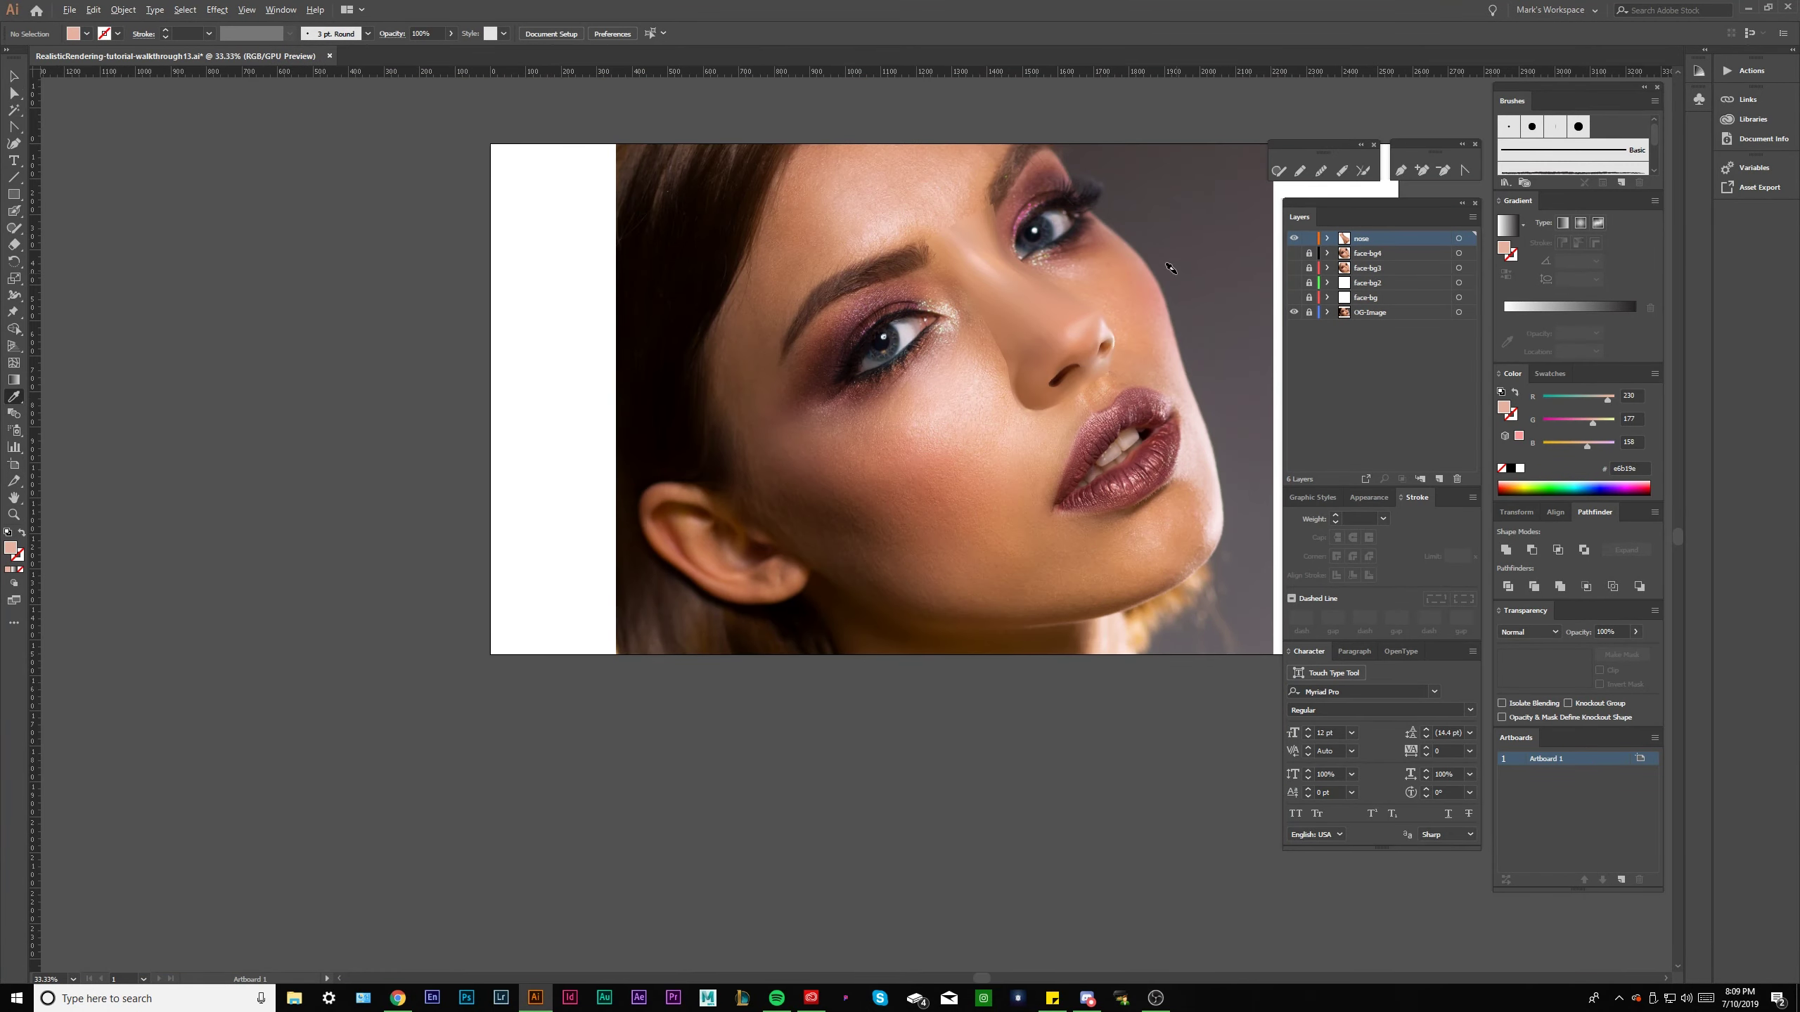
{"action": "scroll", "coordinate": [1170, 268], "scroll_direction": "up", "scroll_amount": 6}
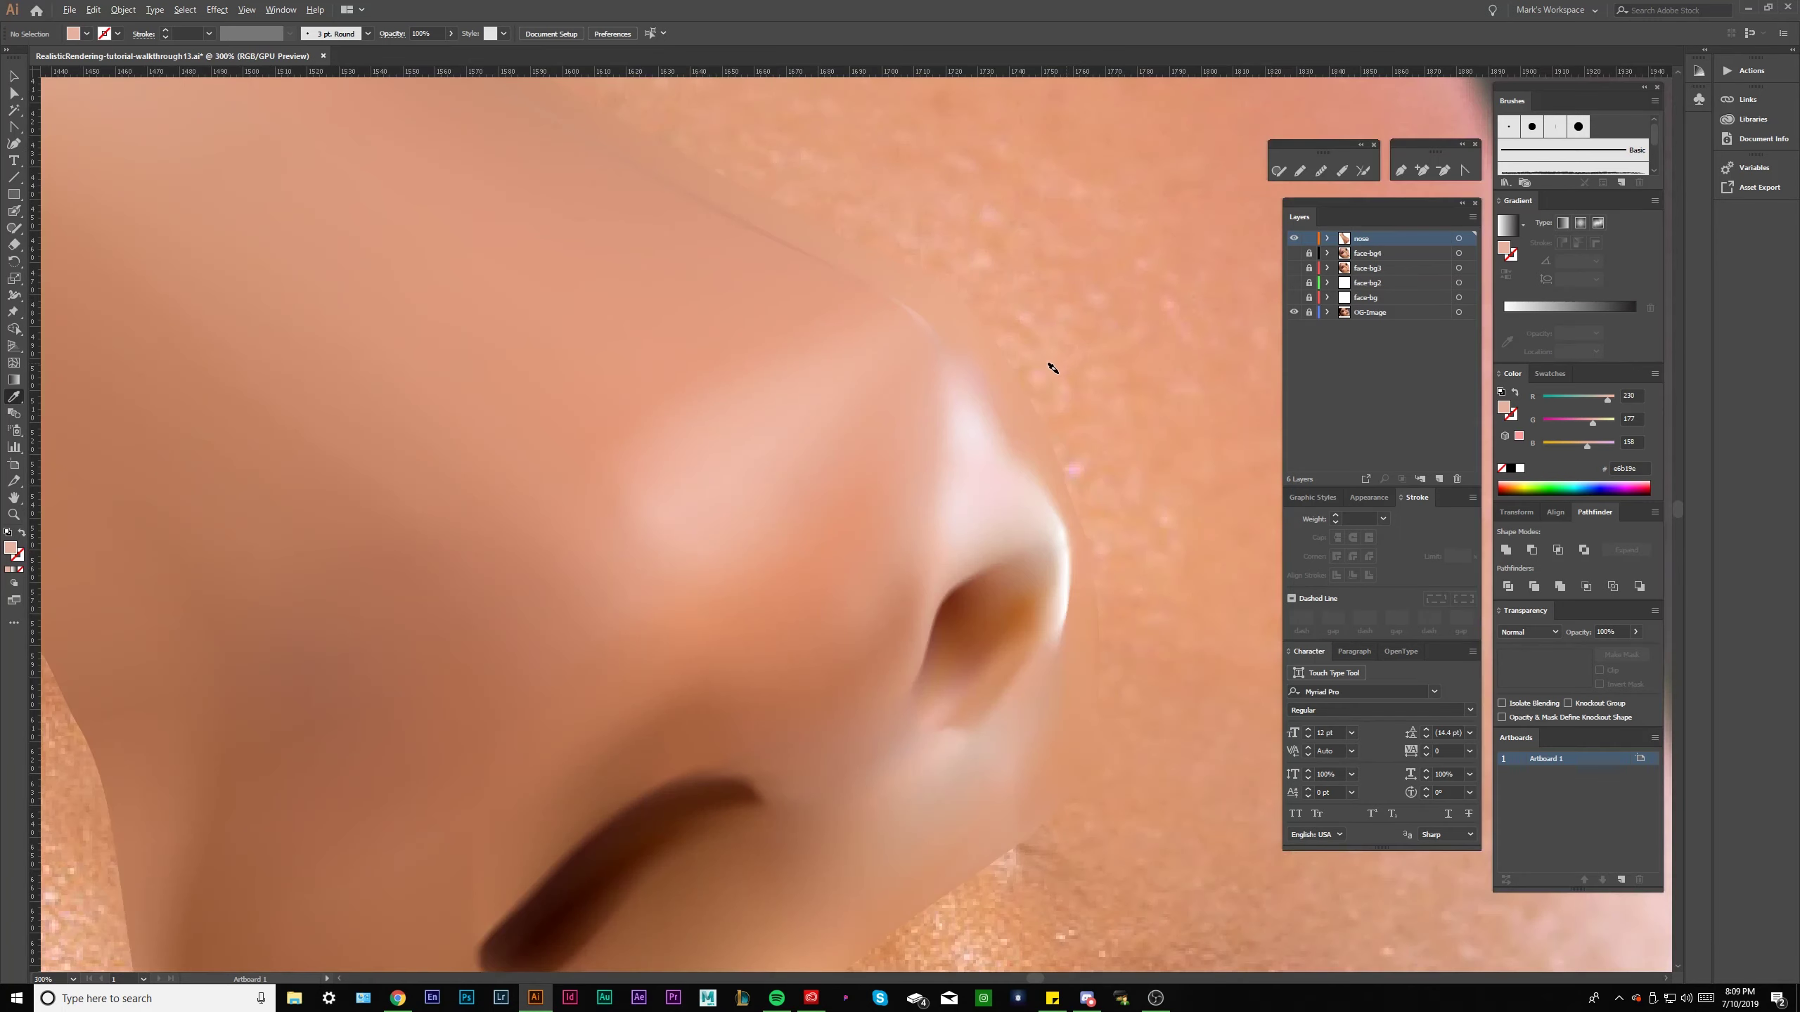
Recolor the mesh points inside the bright highlight above the far nostril with a sampled pale pink.
{"action": "scroll", "coordinate": [1052, 368], "scroll_direction": "up", "scroll_amount": 2}
{"action": "left_click", "coordinate": [918, 459]}
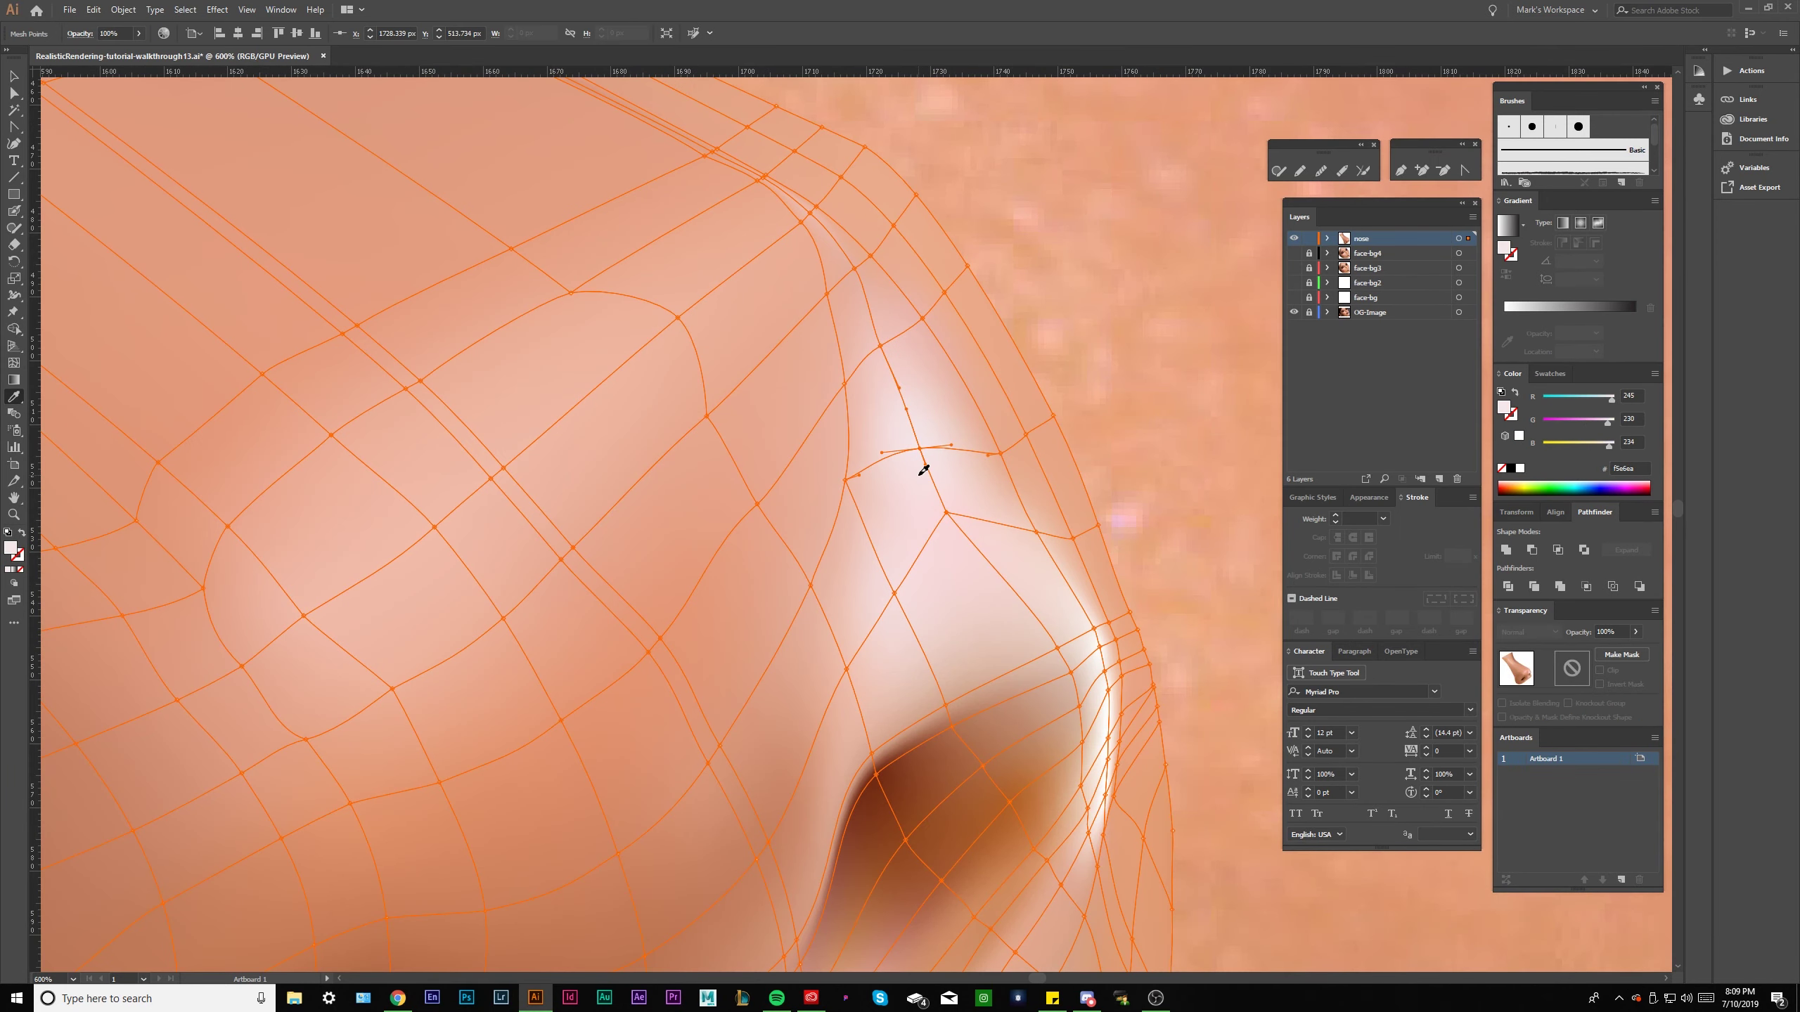
{"action": "left_click", "coordinate": [947, 513]}
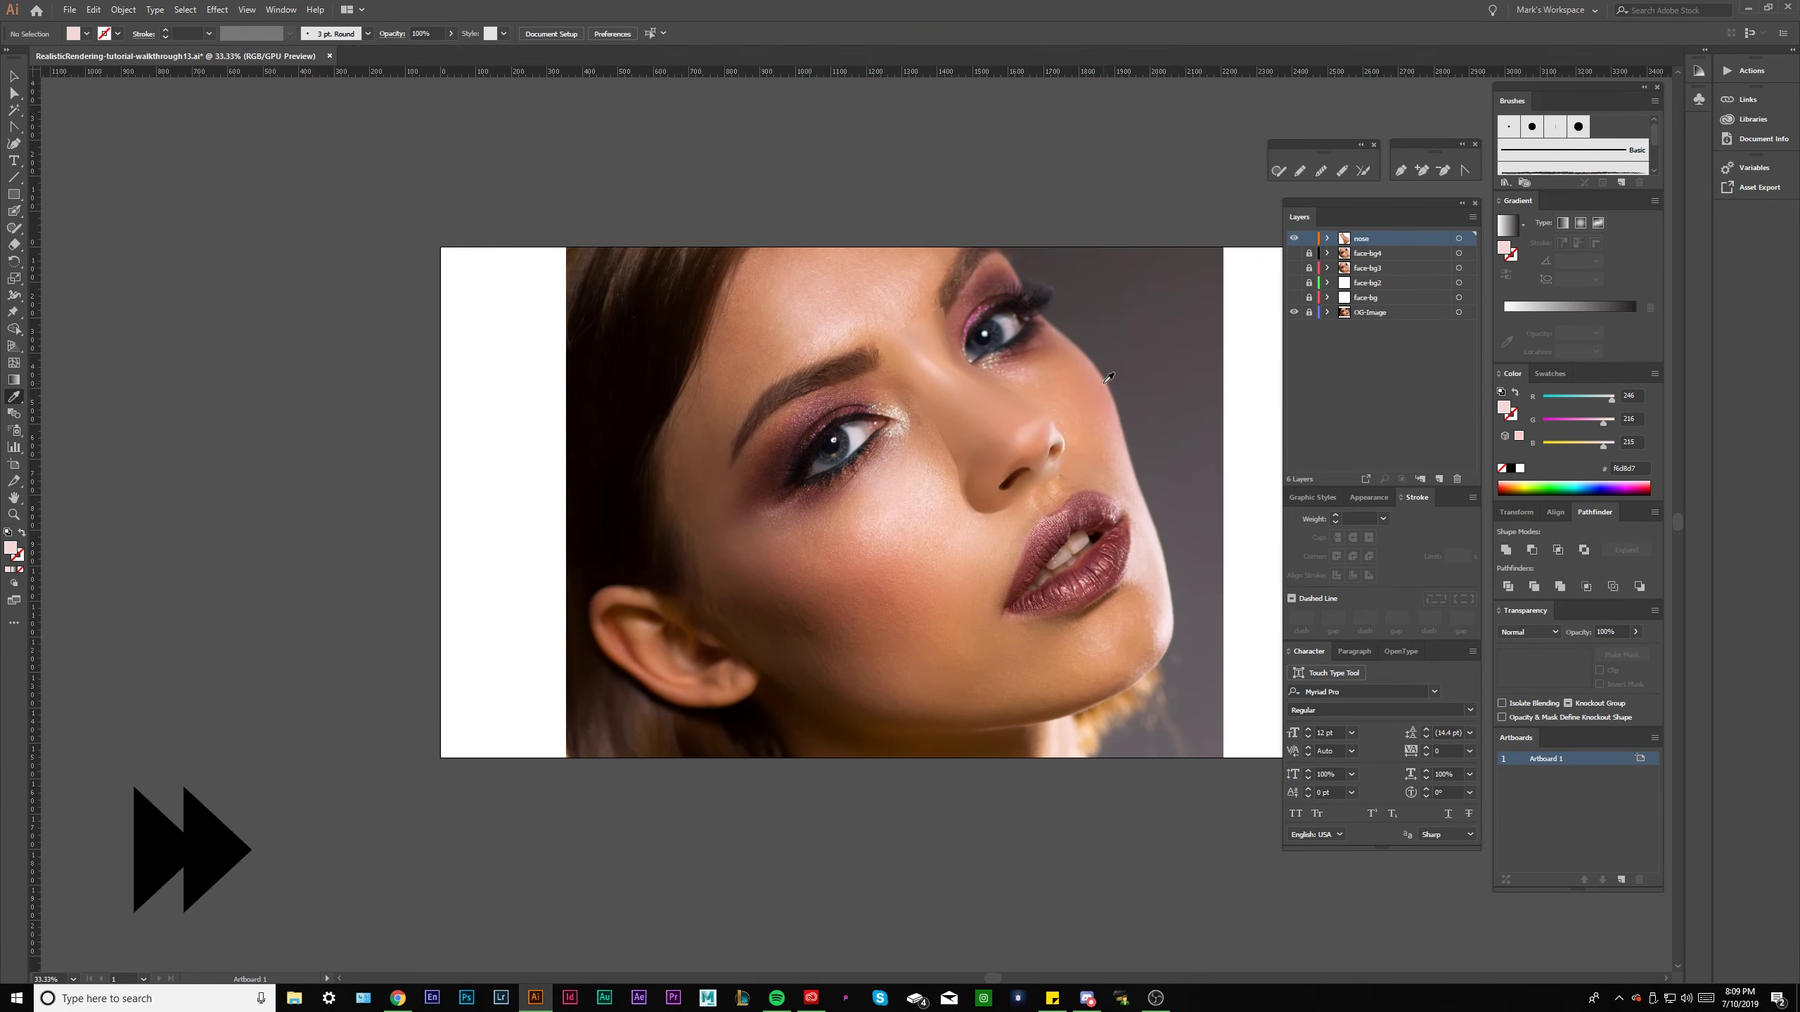
Recolor the mesh point just outside the nose-tip highlight with a sampled skin tone and clear the selection.
{"action": "left_click", "coordinate": [992, 439]}
{"action": "scroll", "coordinate": [992, 439], "scroll_direction": "up", "scroll_amount": 5}
{"action": "scroll", "coordinate": [850, 482], "scroll_direction": "down", "scroll_amount": 3}
{"action": "scroll", "coordinate": [850, 482], "scroll_direction": "up", "scroll_amount": 3}
{"action": "left_click", "coordinate": [841, 489]}
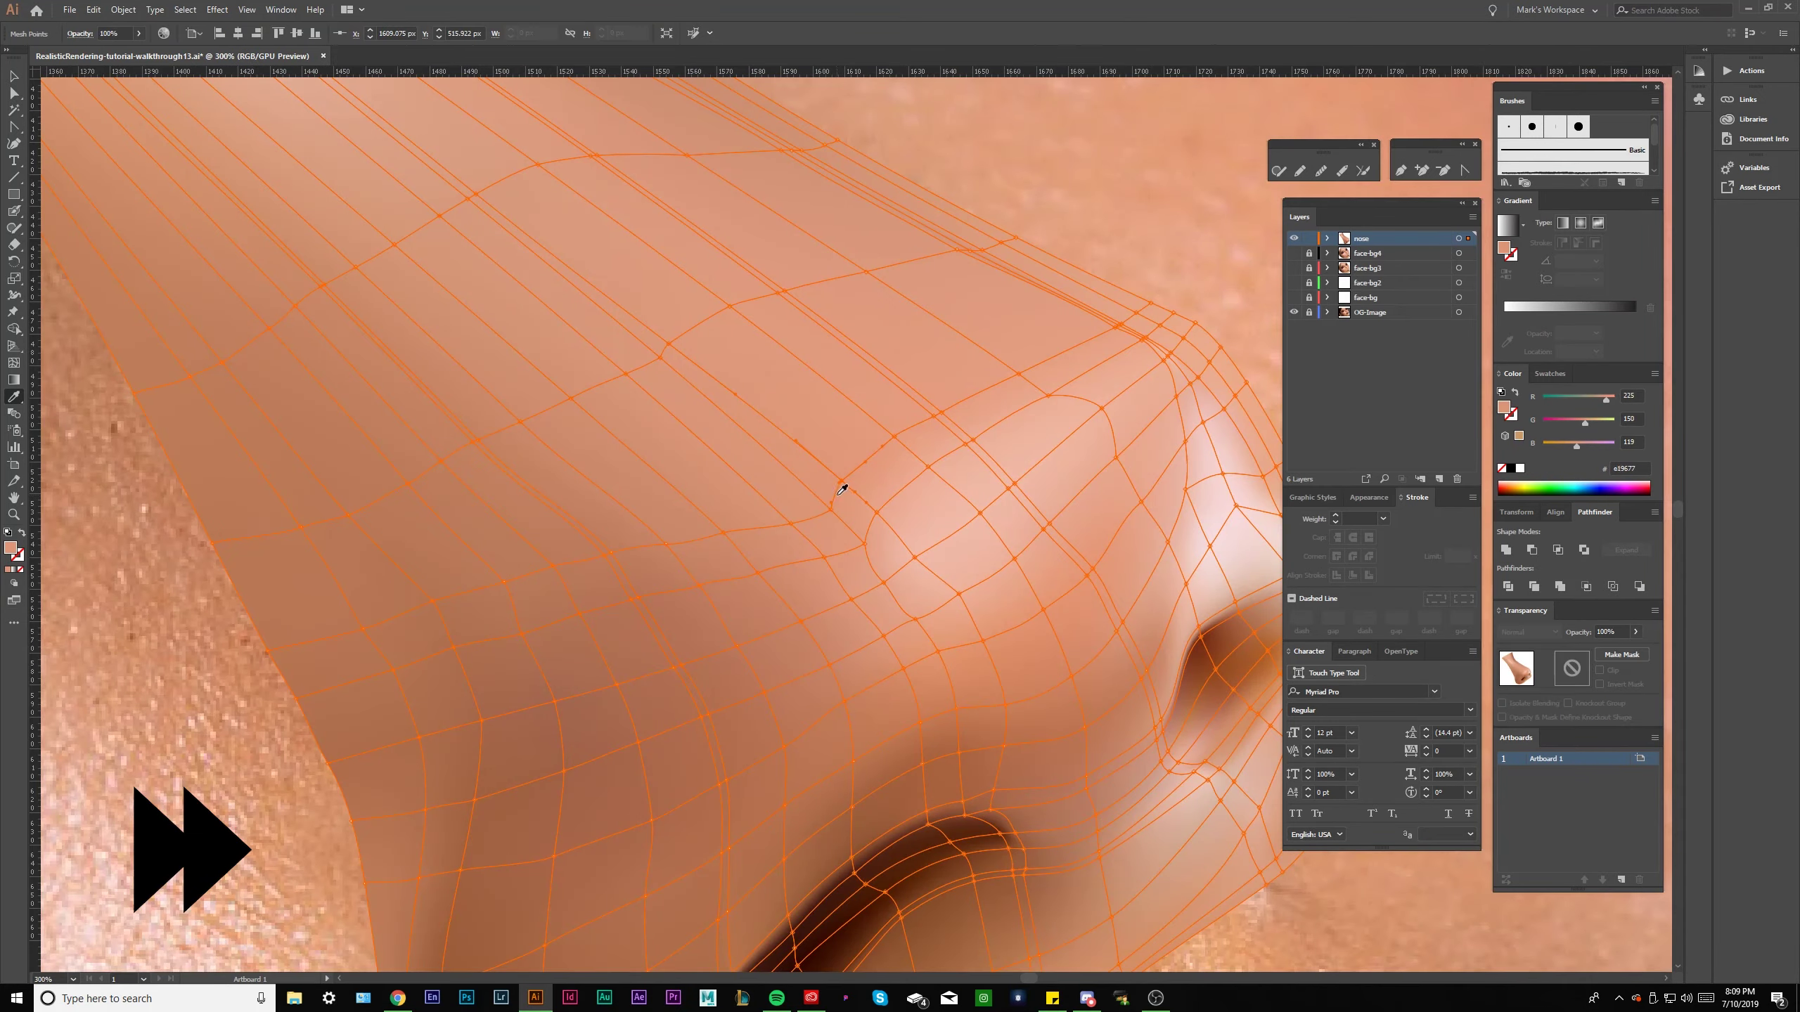
{"action": "scroll", "coordinate": [842, 489], "scroll_direction": "down", "scroll_amount": 3}
{"action": "scroll", "coordinate": [876, 462], "scroll_direction": "down", "scroll_amount": 5}
{"action": "scroll", "coordinate": [779, 461], "scroll_direction": "up", "scroll_amount": 5}
{"action": "scroll", "coordinate": [677, 456], "scroll_direction": "down", "scroll_amount": 6}
{"action": "key", "text": "ctrl+shift+a"}
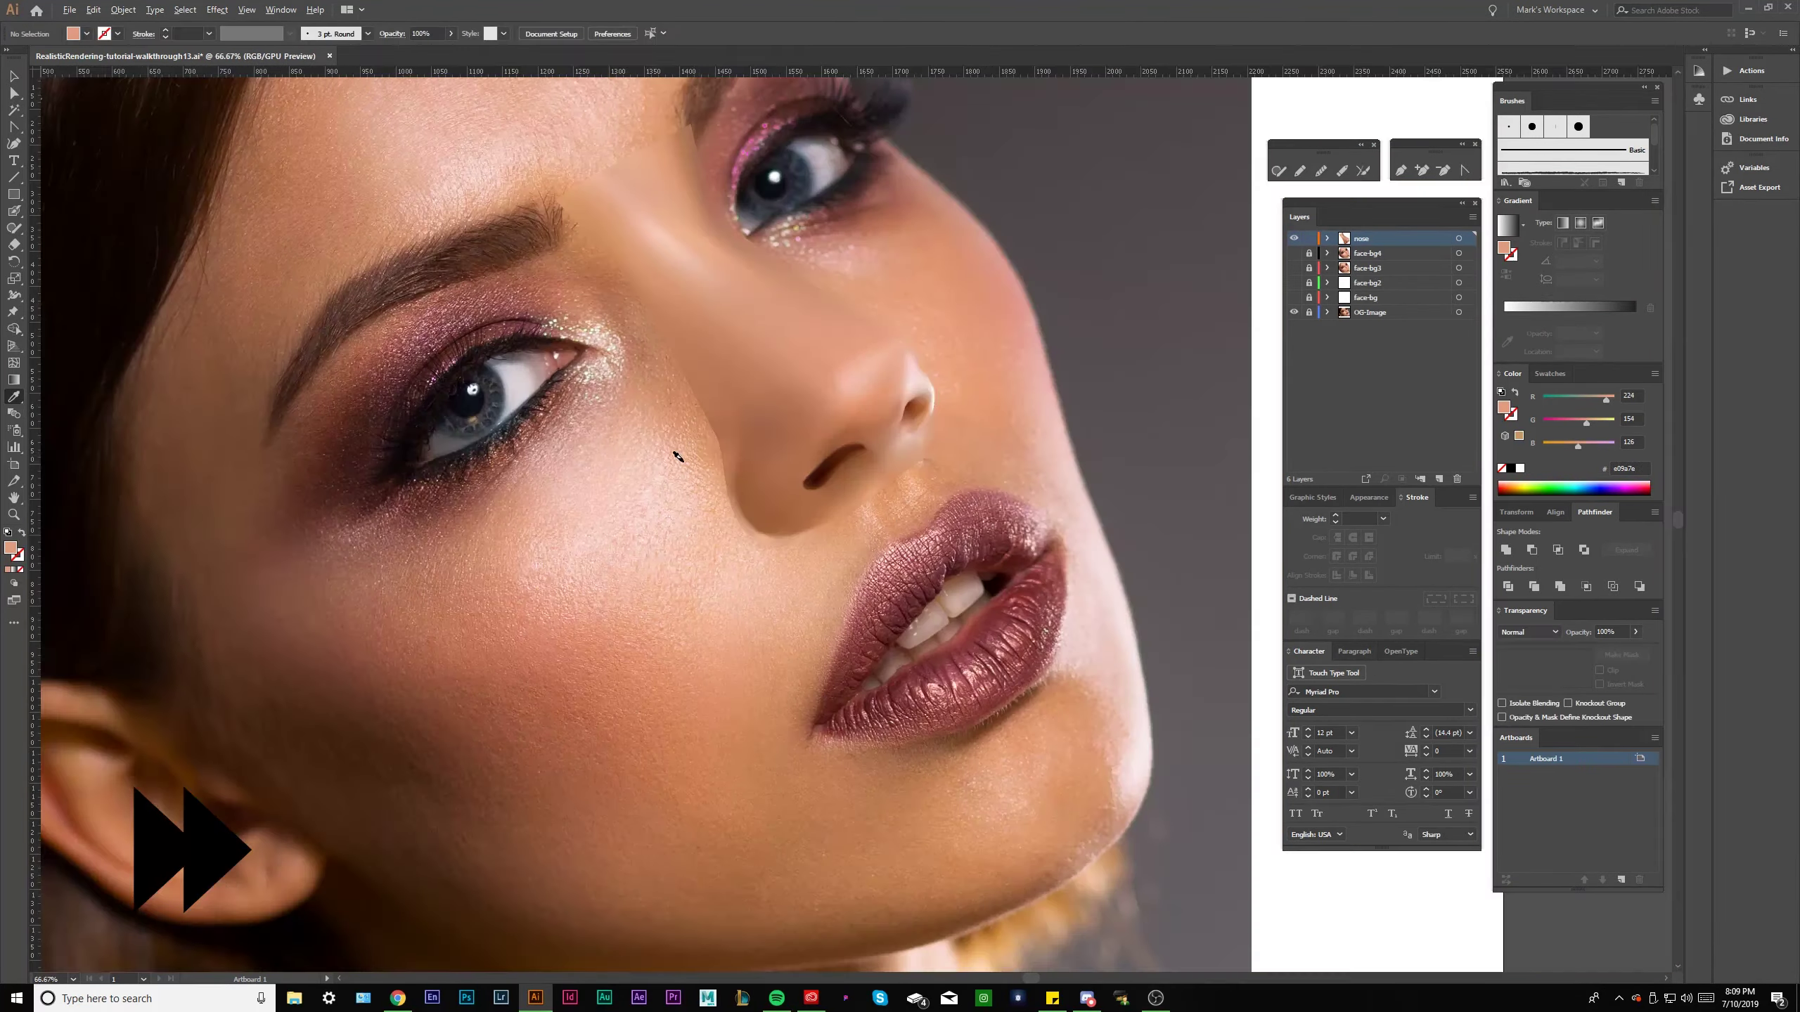
Inspect the color transitions along the near side and bridge of the nose, up close and against the full face.
{"action": "scroll", "coordinate": [876, 434], "scroll_direction": "up", "scroll_amount": 6}
{"action": "scroll", "coordinate": [864, 454], "scroll_direction": "down", "scroll_amount": 6}
{"action": "scroll", "coordinate": [724, 466], "scroll_direction": "up", "scroll_amount": 5}
{"action": "left_click", "coordinate": [724, 466]}
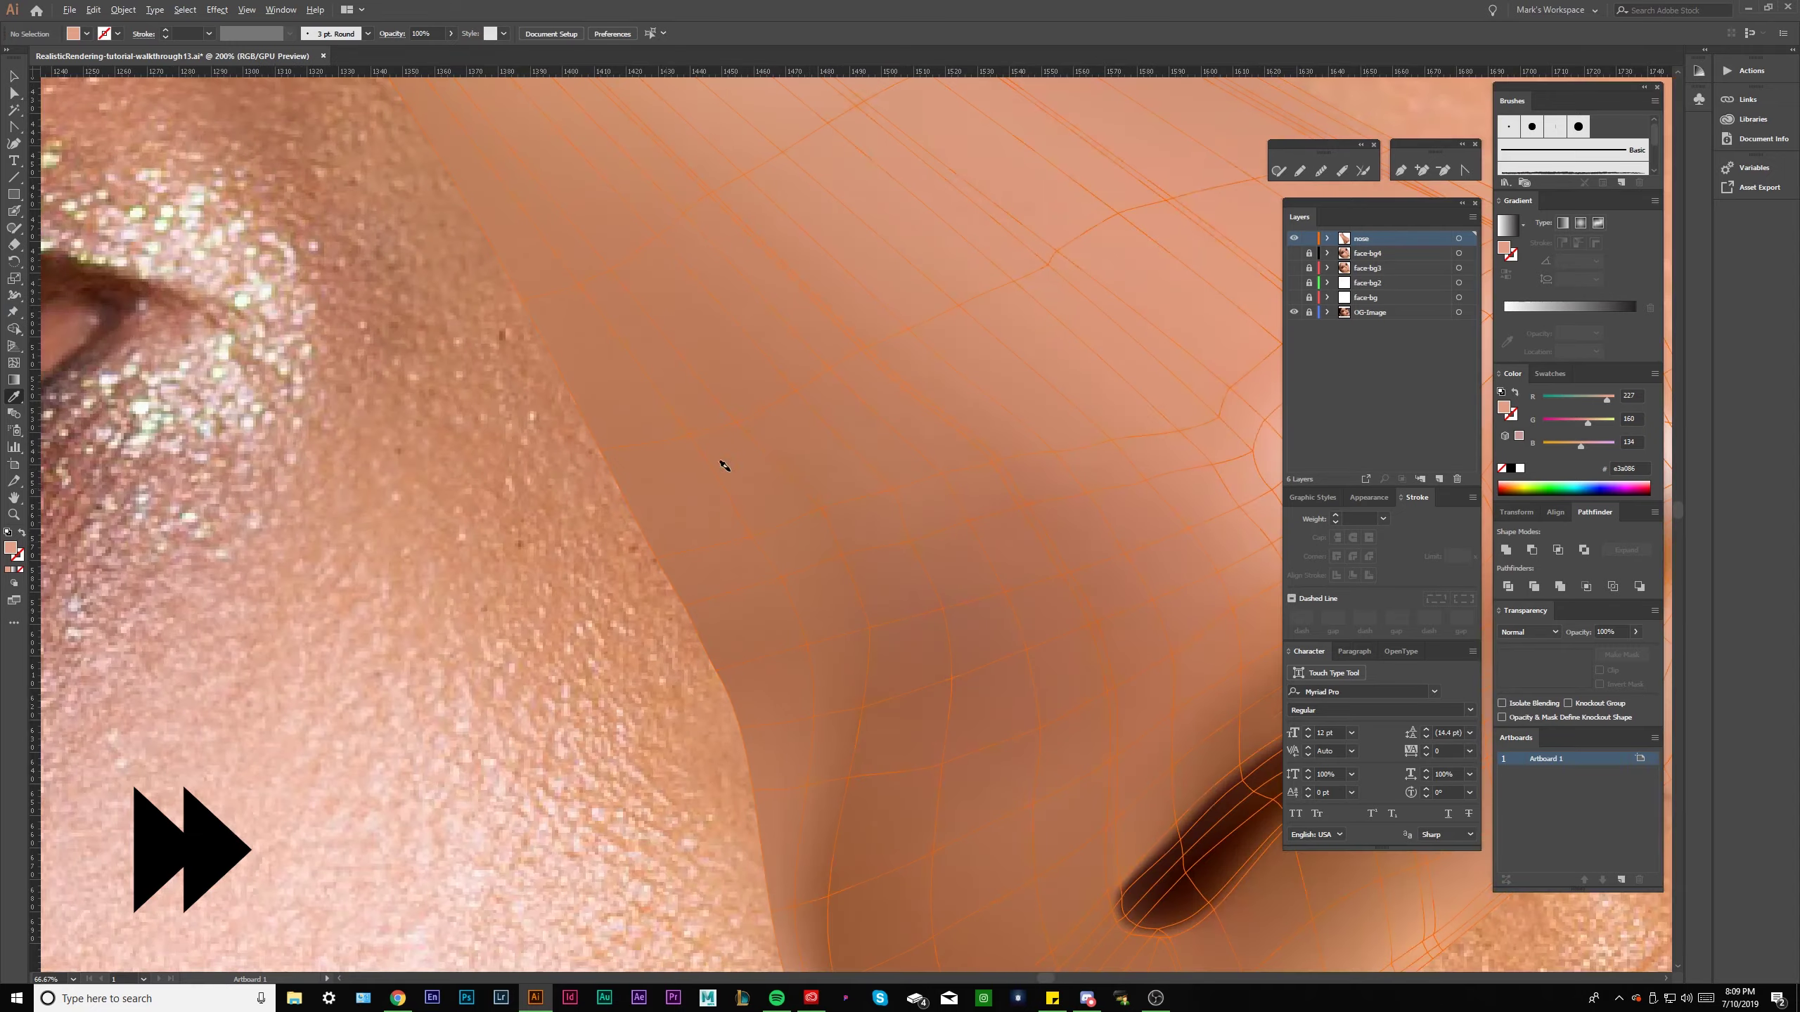
{"action": "scroll", "coordinate": [724, 465], "scroll_direction": "down", "scroll_amount": 5}
{"action": "scroll", "coordinate": [587, 530], "scroll_direction": "up", "scroll_amount": 6}
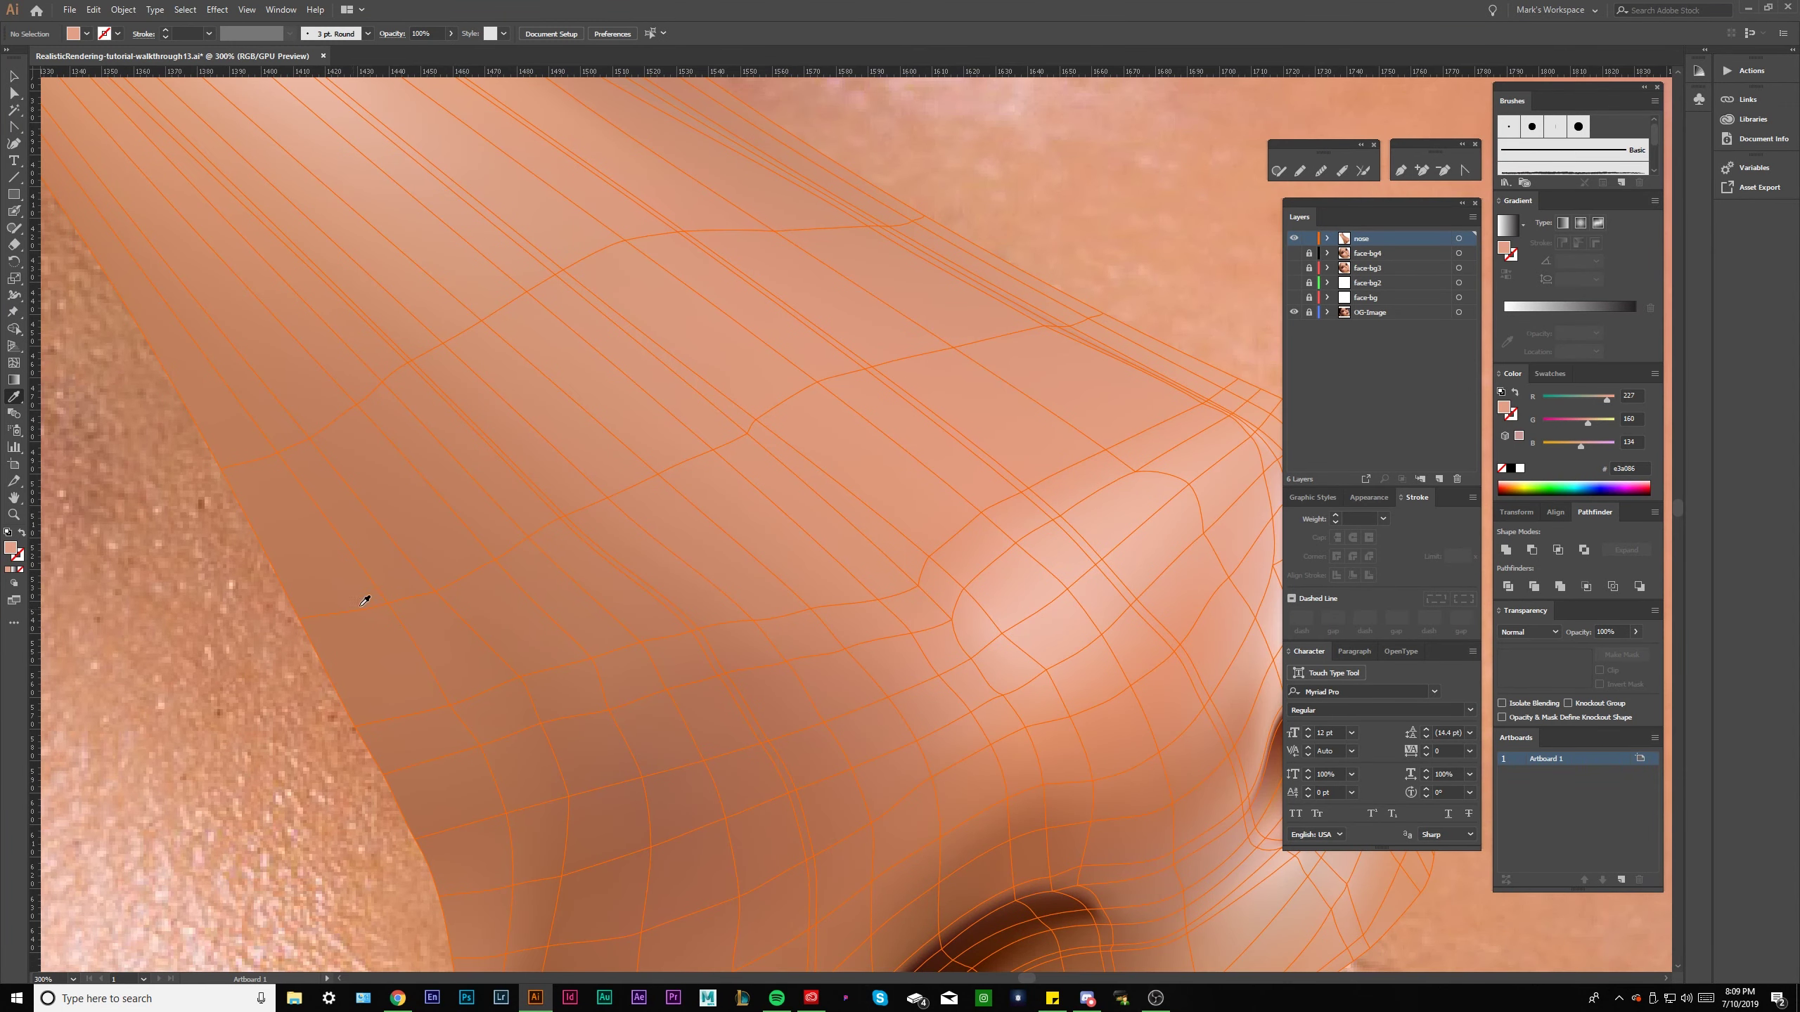
{"action": "scroll", "coordinate": [1020, 317], "scroll_direction": "down", "scroll_amount": 1}
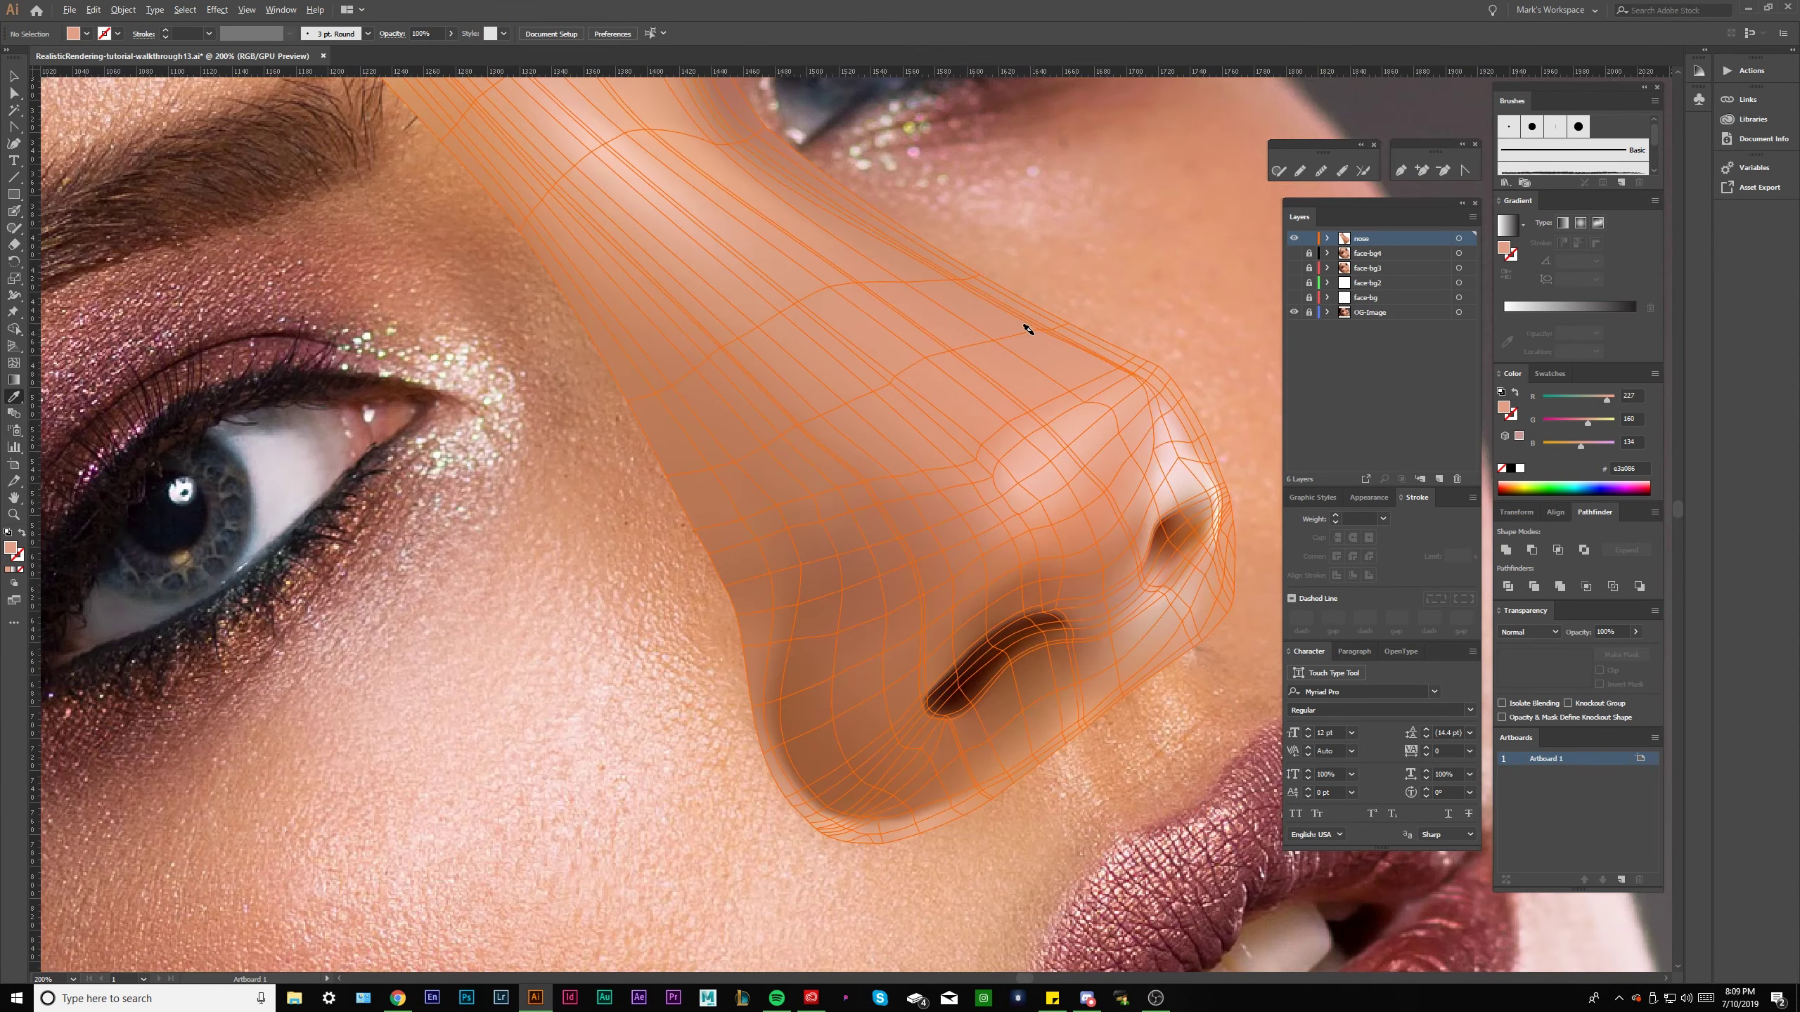
{"action": "scroll", "coordinate": [939, 350], "scroll_direction": "down", "scroll_amount": 3}
{"action": "scroll", "coordinate": [470, 655], "scroll_direction": "up", "scroll_amount": 6}
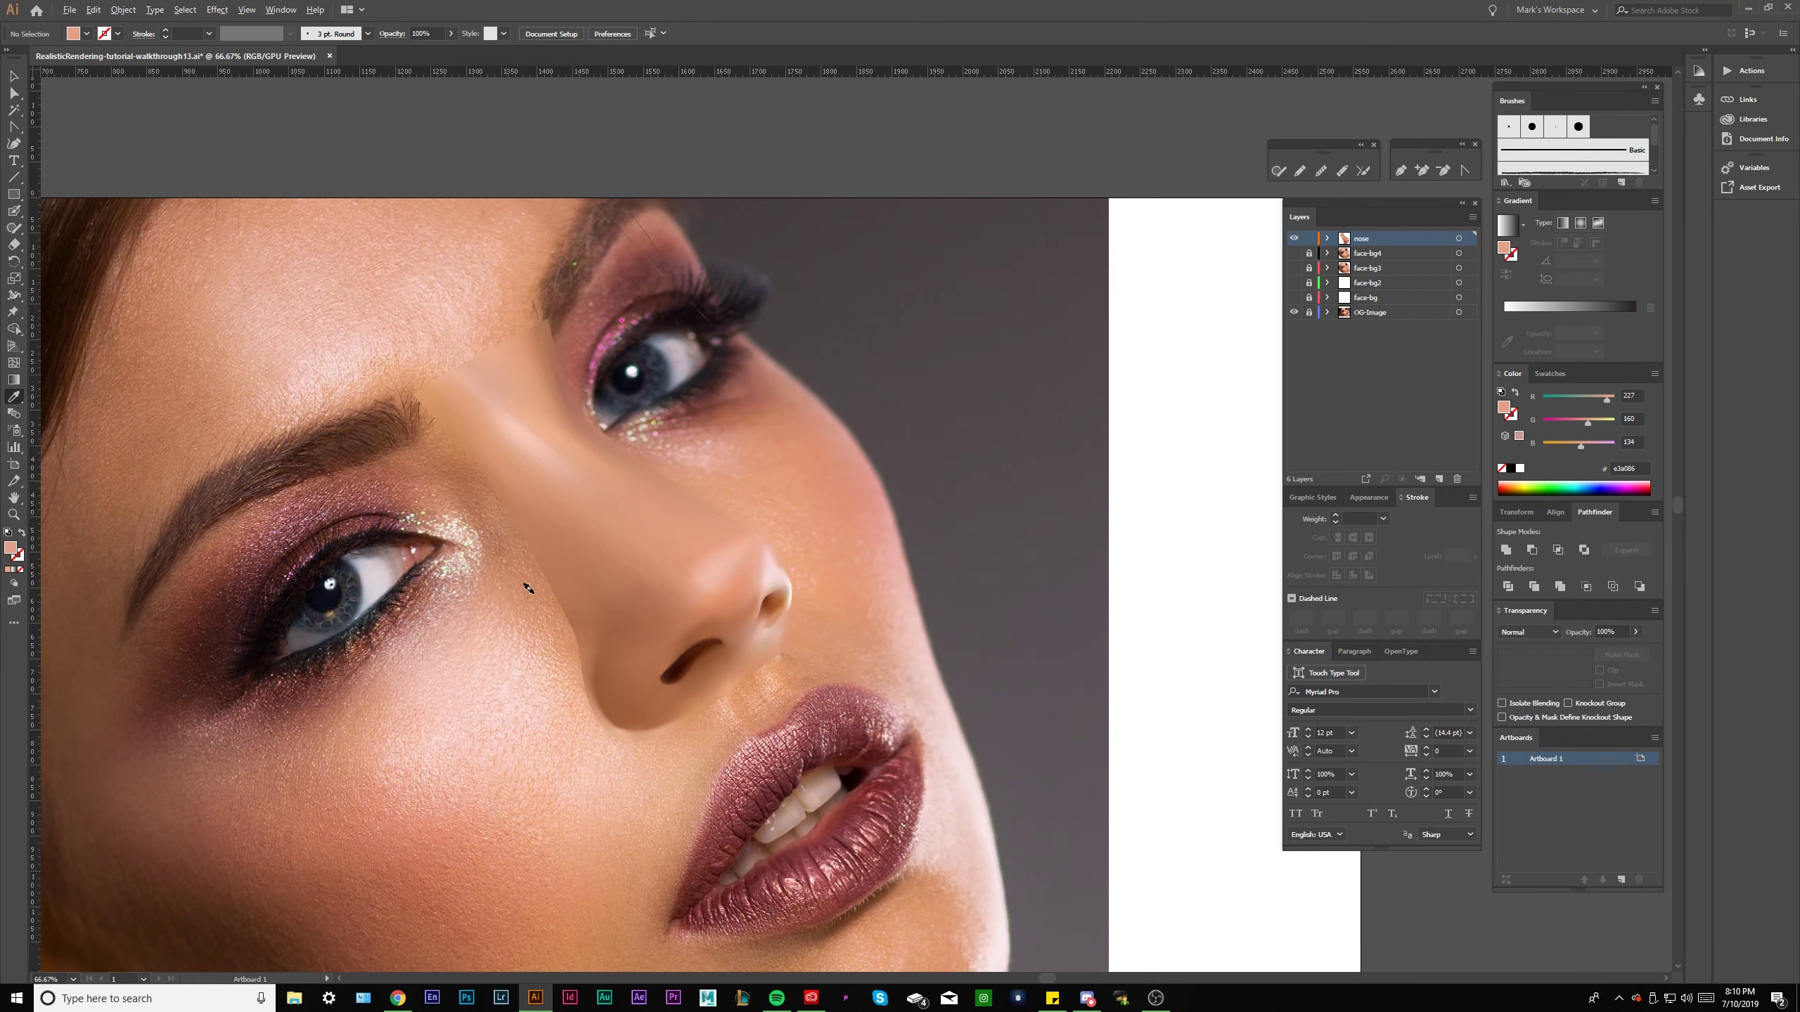
Adjust the color of the mesh point on the nose's outer edge beside the cheek, using a sampled brown skin tone.
{"action": "scroll", "coordinate": [556, 565], "scroll_direction": "up", "scroll_amount": 3}
{"action": "left_click", "coordinate": [511, 579]}
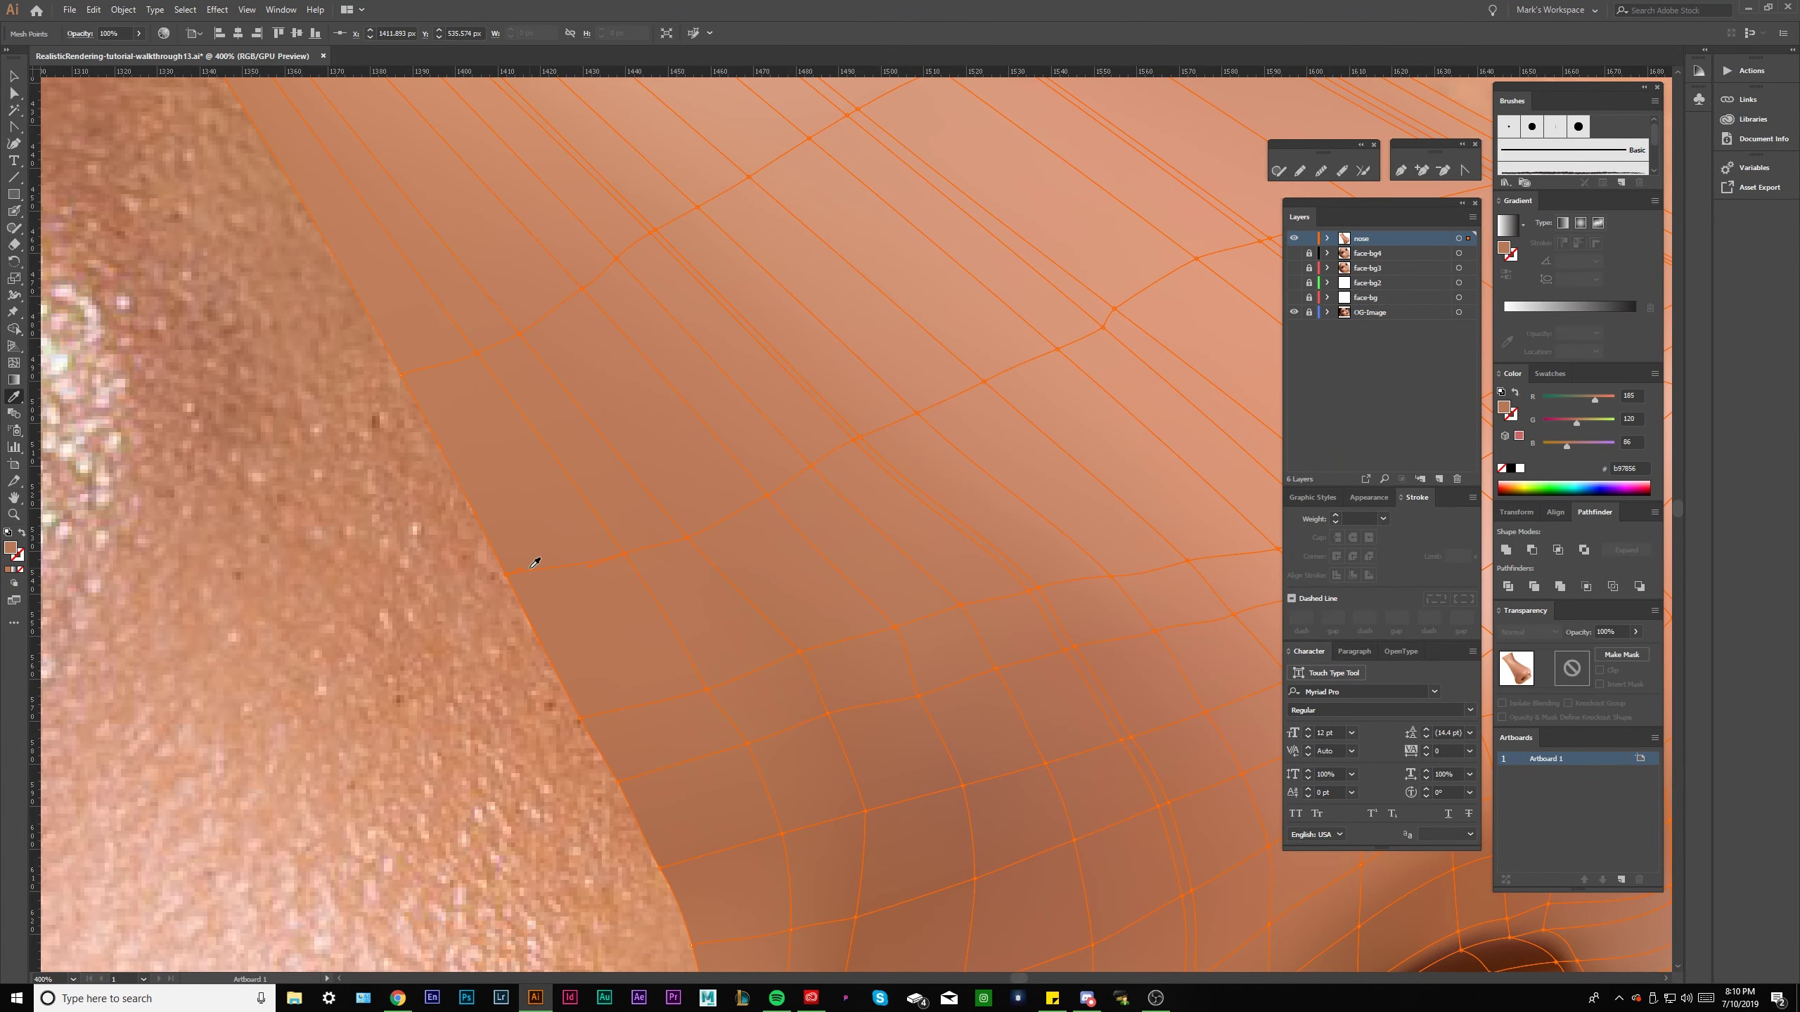
{"action": "scroll", "coordinate": [843, 430], "scroll_direction": "up", "scroll_amount": 2}
{"action": "scroll", "coordinate": [851, 466], "scroll_direction": "right", "scroll_amount": 3}
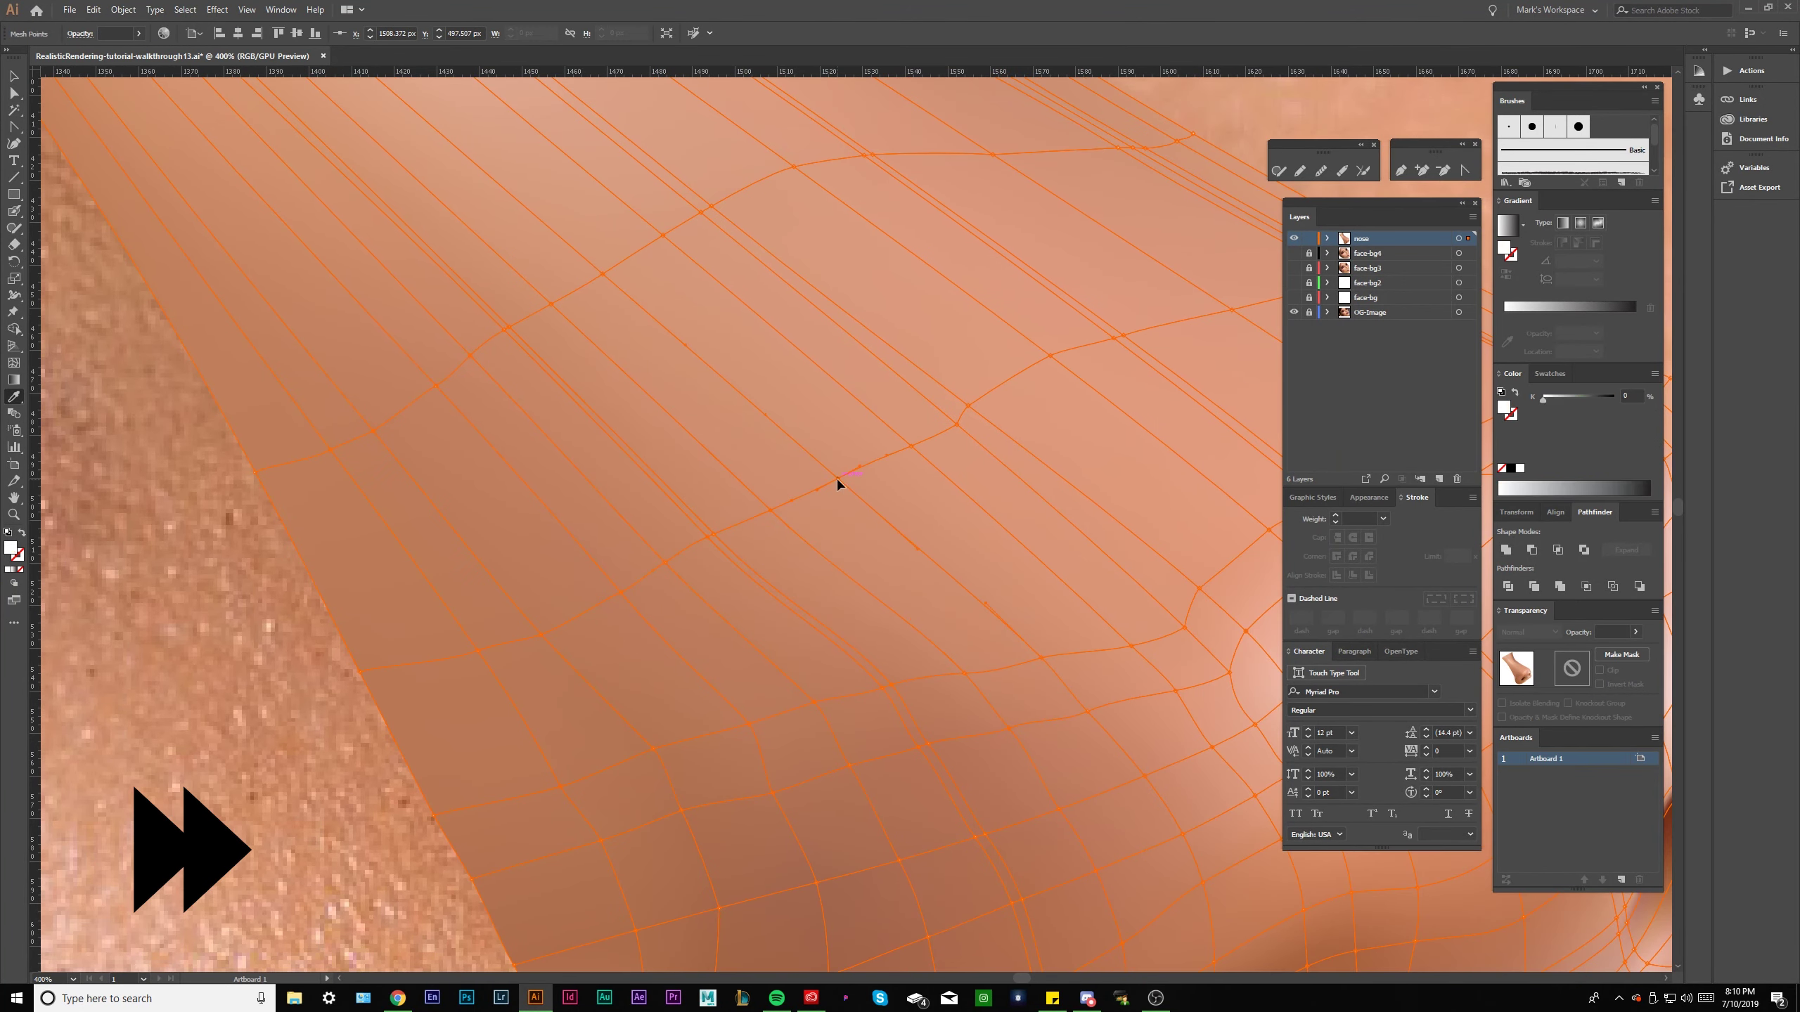
Recolor mesh points across the nose bridge up to its far edge with sampled skin tones and clear the selection.
{"action": "left_click", "coordinate": [966, 415]}
{"action": "scroll", "coordinate": [966, 415], "scroll_direction": "down", "scroll_amount": 1}
{"action": "left_click", "coordinate": [1023, 418]}
{"action": "scroll", "coordinate": [1077, 390], "scroll_direction": "up", "scroll_amount": 5}
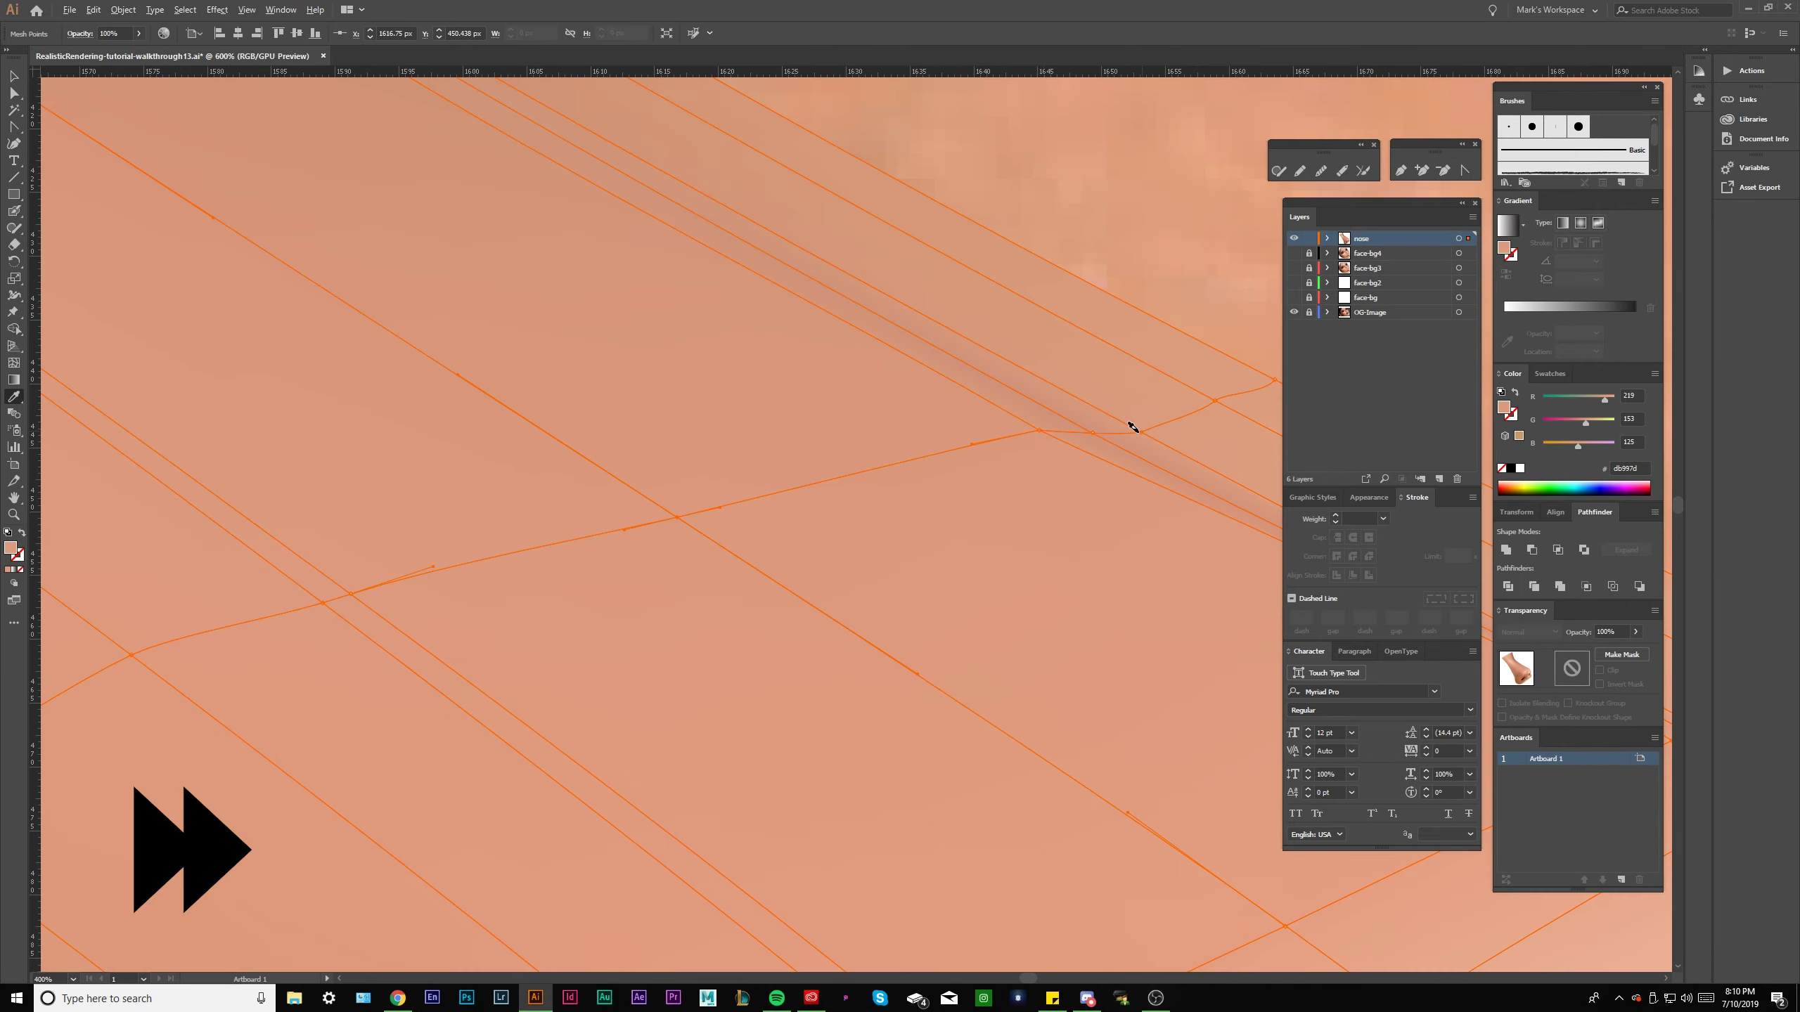
{"action": "left_click", "coordinate": [1141, 432]}
{"action": "key", "text": "ctrl+shift+a"}
{"action": "scroll", "coordinate": [921, 483], "scroll_direction": "down", "scroll_amount": 10}
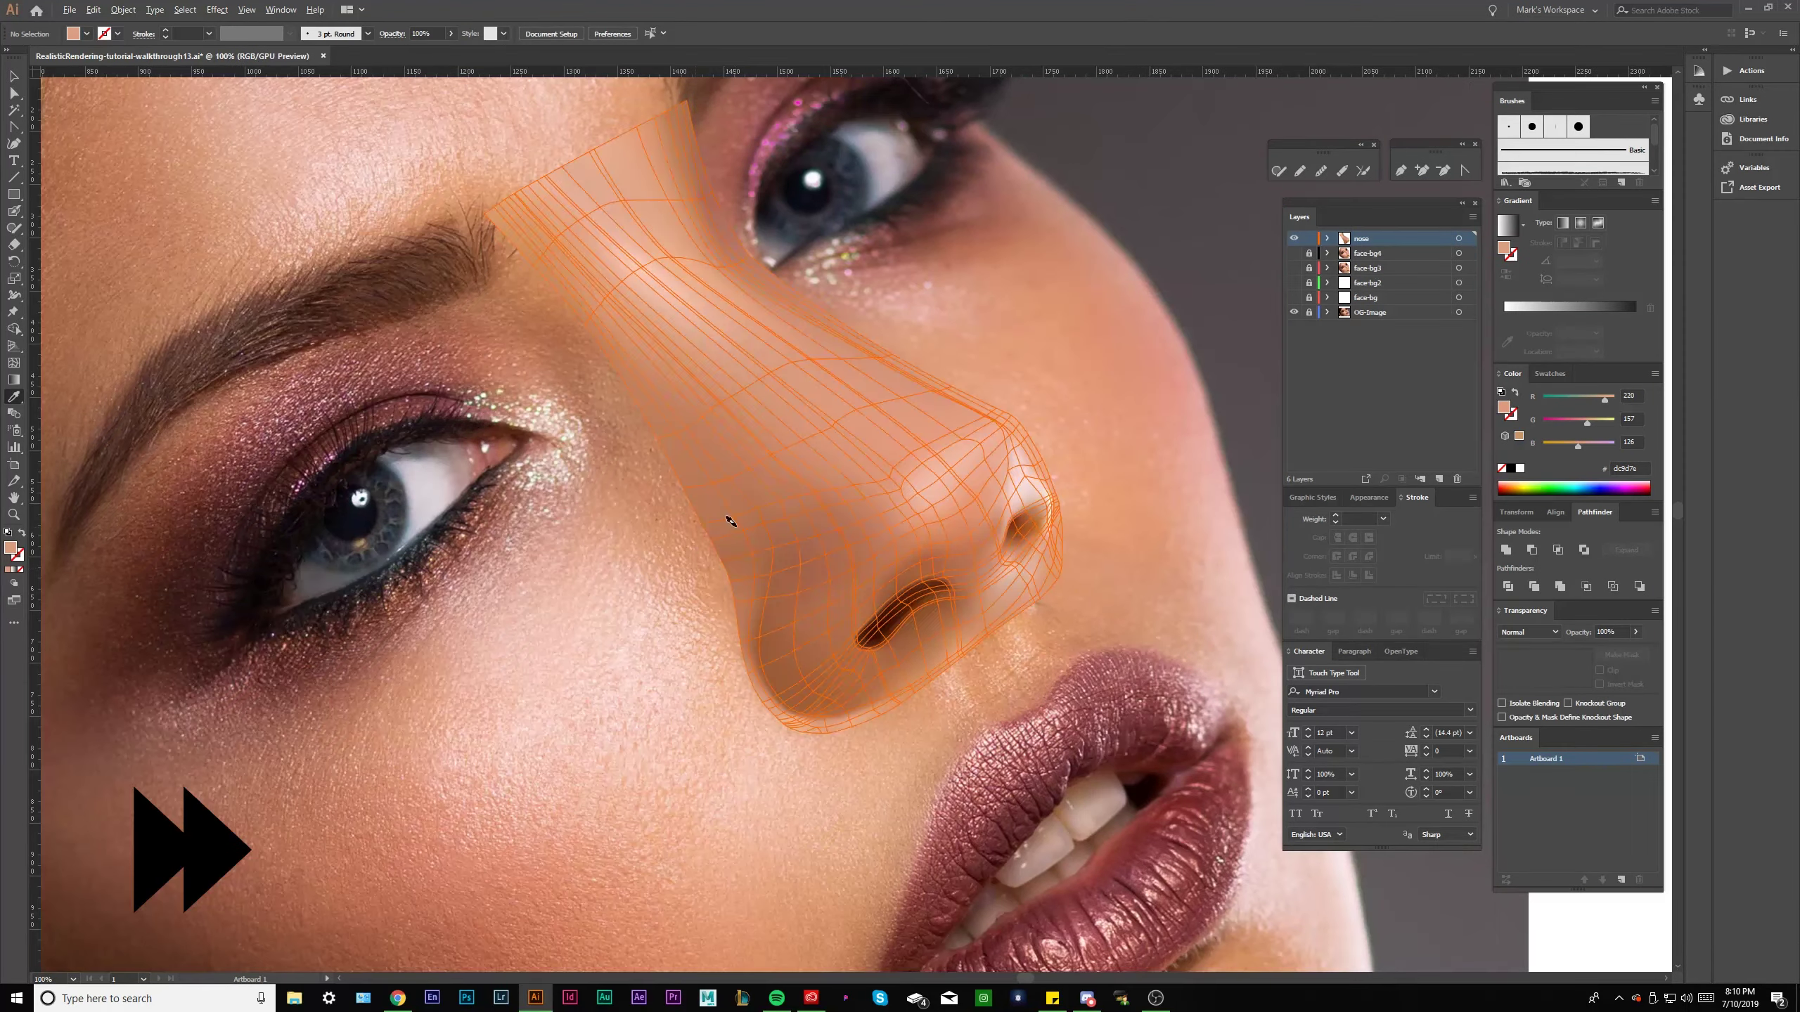
Recolor the mesh points on the shaded near side of the nose, above the nostril wing, with sampled brown tones.
{"action": "scroll", "coordinate": [729, 520], "scroll_direction": "up", "scroll_amount": 4}
{"action": "left_click", "coordinate": [623, 503]}
{"action": "left_click", "coordinate": [728, 505]}
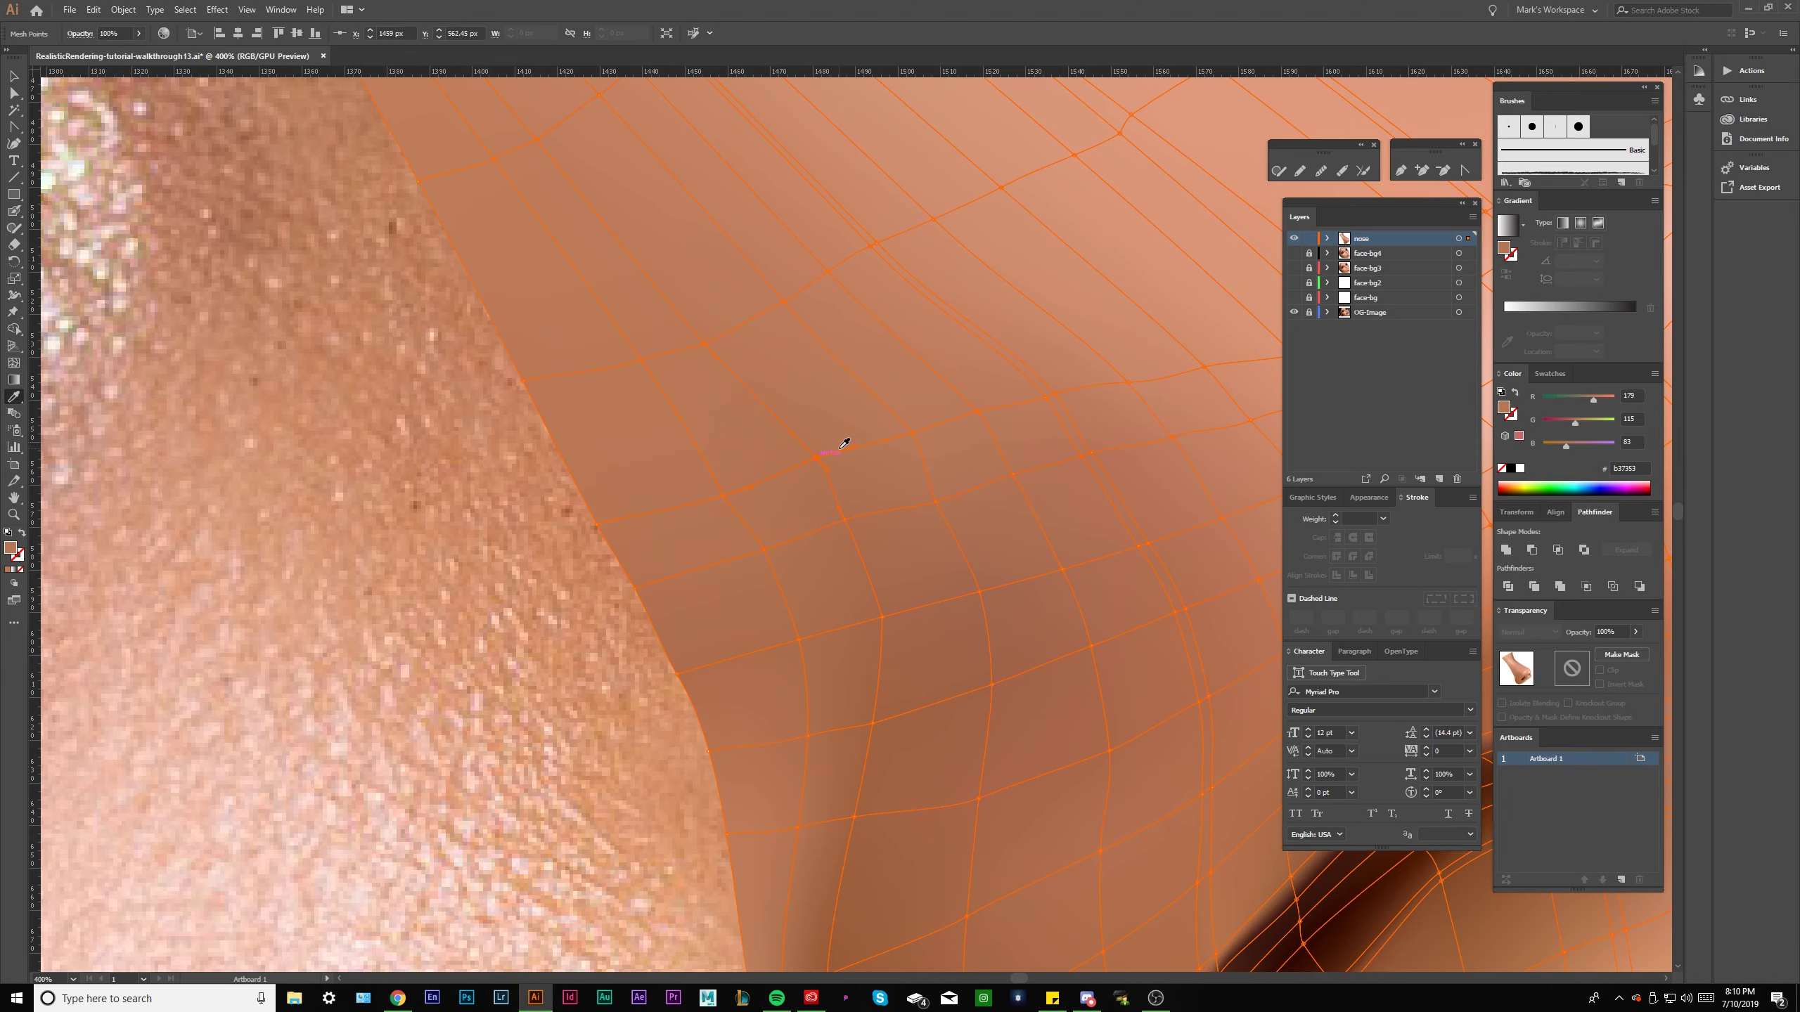
{"action": "left_click", "coordinate": [916, 435]}
{"action": "scroll", "coordinate": [926, 427], "scroll_direction": "down", "scroll_amount": 3}
{"action": "scroll", "coordinate": [729, 531], "scroll_direction": "up", "scroll_amount": 3}
{"action": "left_click", "coordinate": [792, 513]}
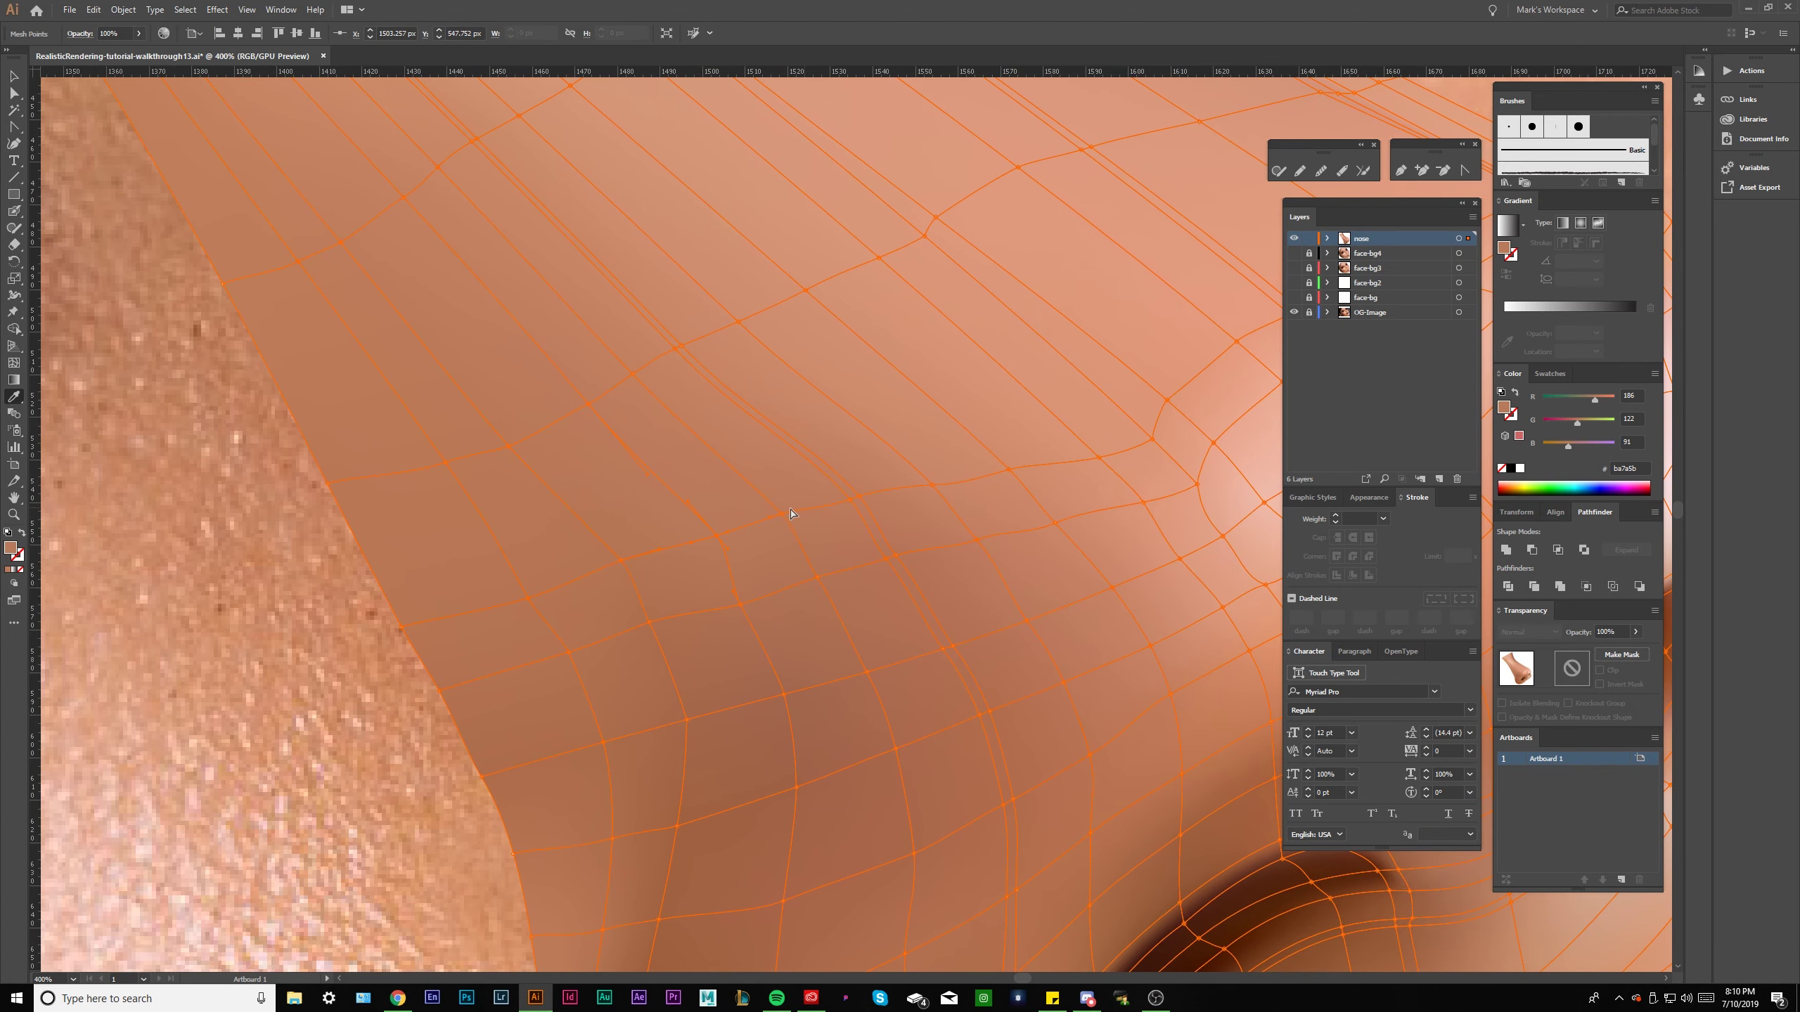
Recolor the mesh points along the row running from the side shadow to the nose-tip highlight with sampled intermediate tones.
{"action": "scroll", "coordinate": [863, 502], "scroll_direction": "down", "scroll_amount": 3}
{"action": "scroll", "coordinate": [787, 527], "scroll_direction": "up", "scroll_amount": 3}
{"action": "left_click", "coordinate": [844, 526]}
{"action": "left_click", "coordinate": [861, 522]}
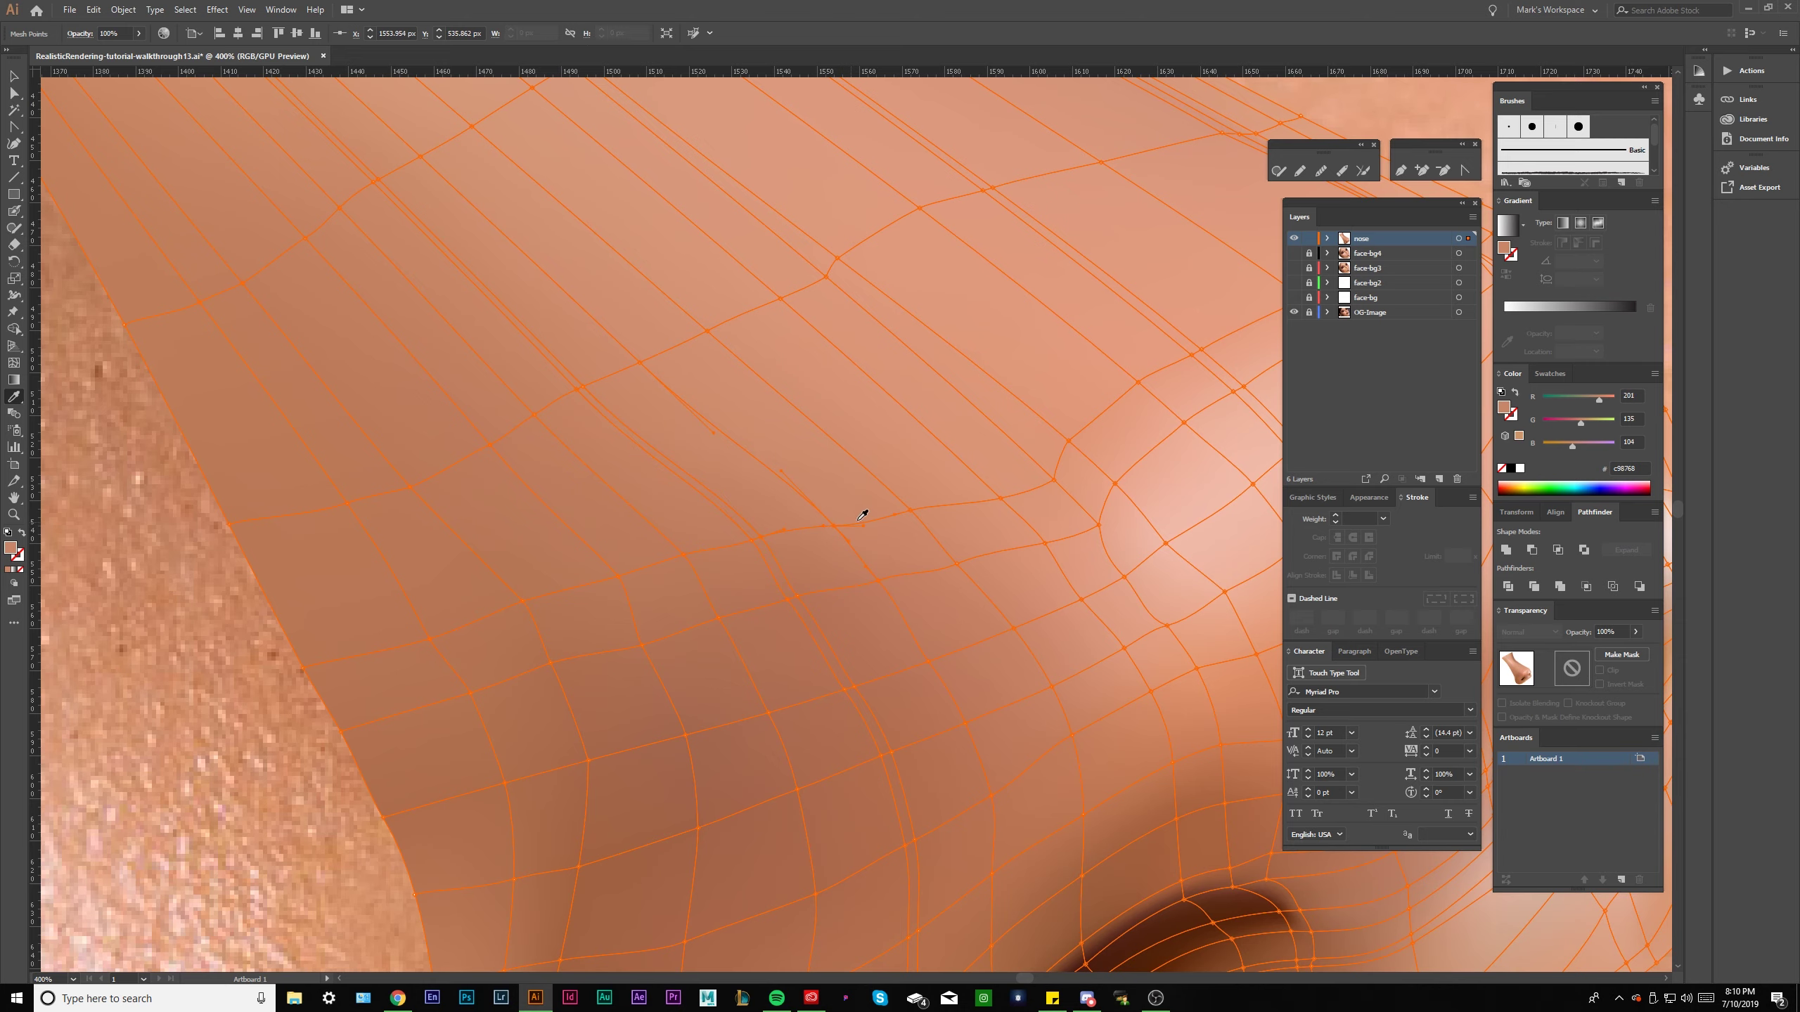
{"action": "left_click", "coordinate": [981, 504]}
{"action": "left_click", "coordinate": [1043, 494]}
{"action": "left_click", "coordinate": [1067, 449]}
{"action": "left_click", "coordinate": [1068, 445]}
Recolor the mesh points above the nose-tip highlight out to the far edge of the bridge and clear the selection.
{"action": "left_click_drag", "start_coordinate": [1069, 445], "coordinate": [780, 587]}
{"action": "left_click", "coordinate": [766, 560]}
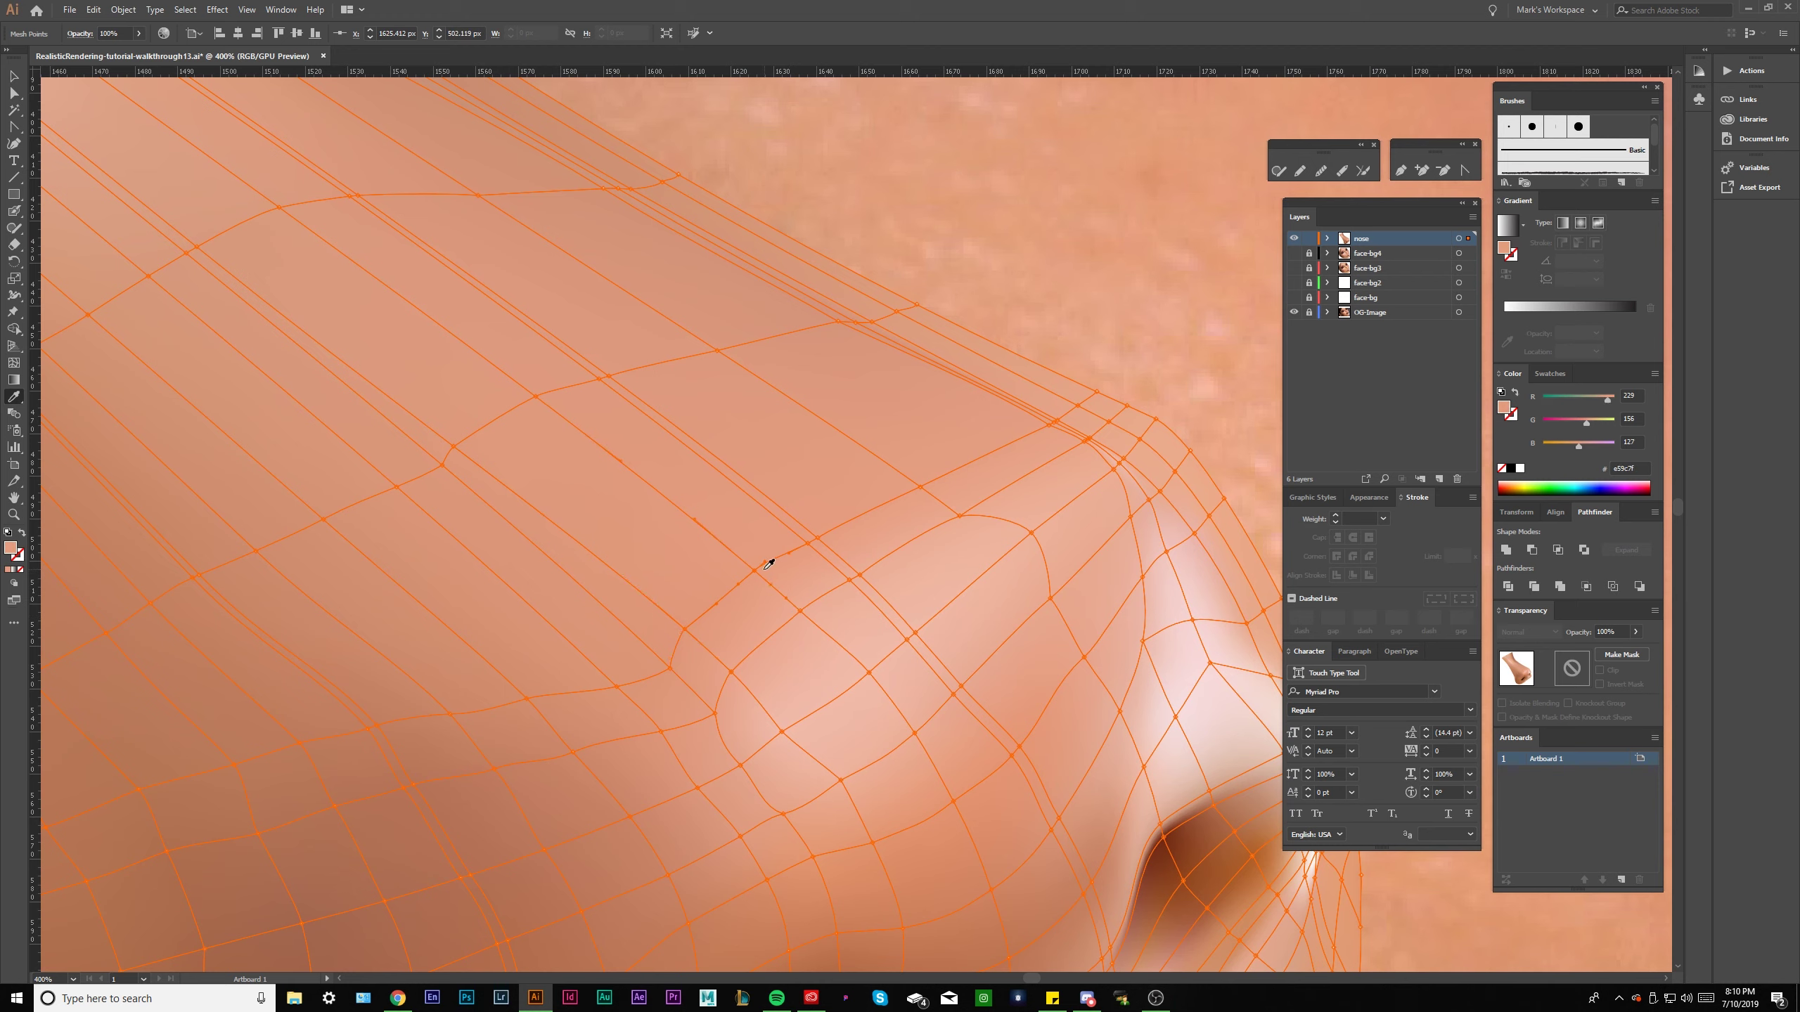
{"action": "left_click", "coordinate": [820, 540]}
{"action": "left_click_drag", "start_coordinate": [840, 523], "coordinate": [932, 485]}
{"action": "scroll", "coordinate": [1072, 422], "scroll_direction": "up", "scroll_amount": 5}
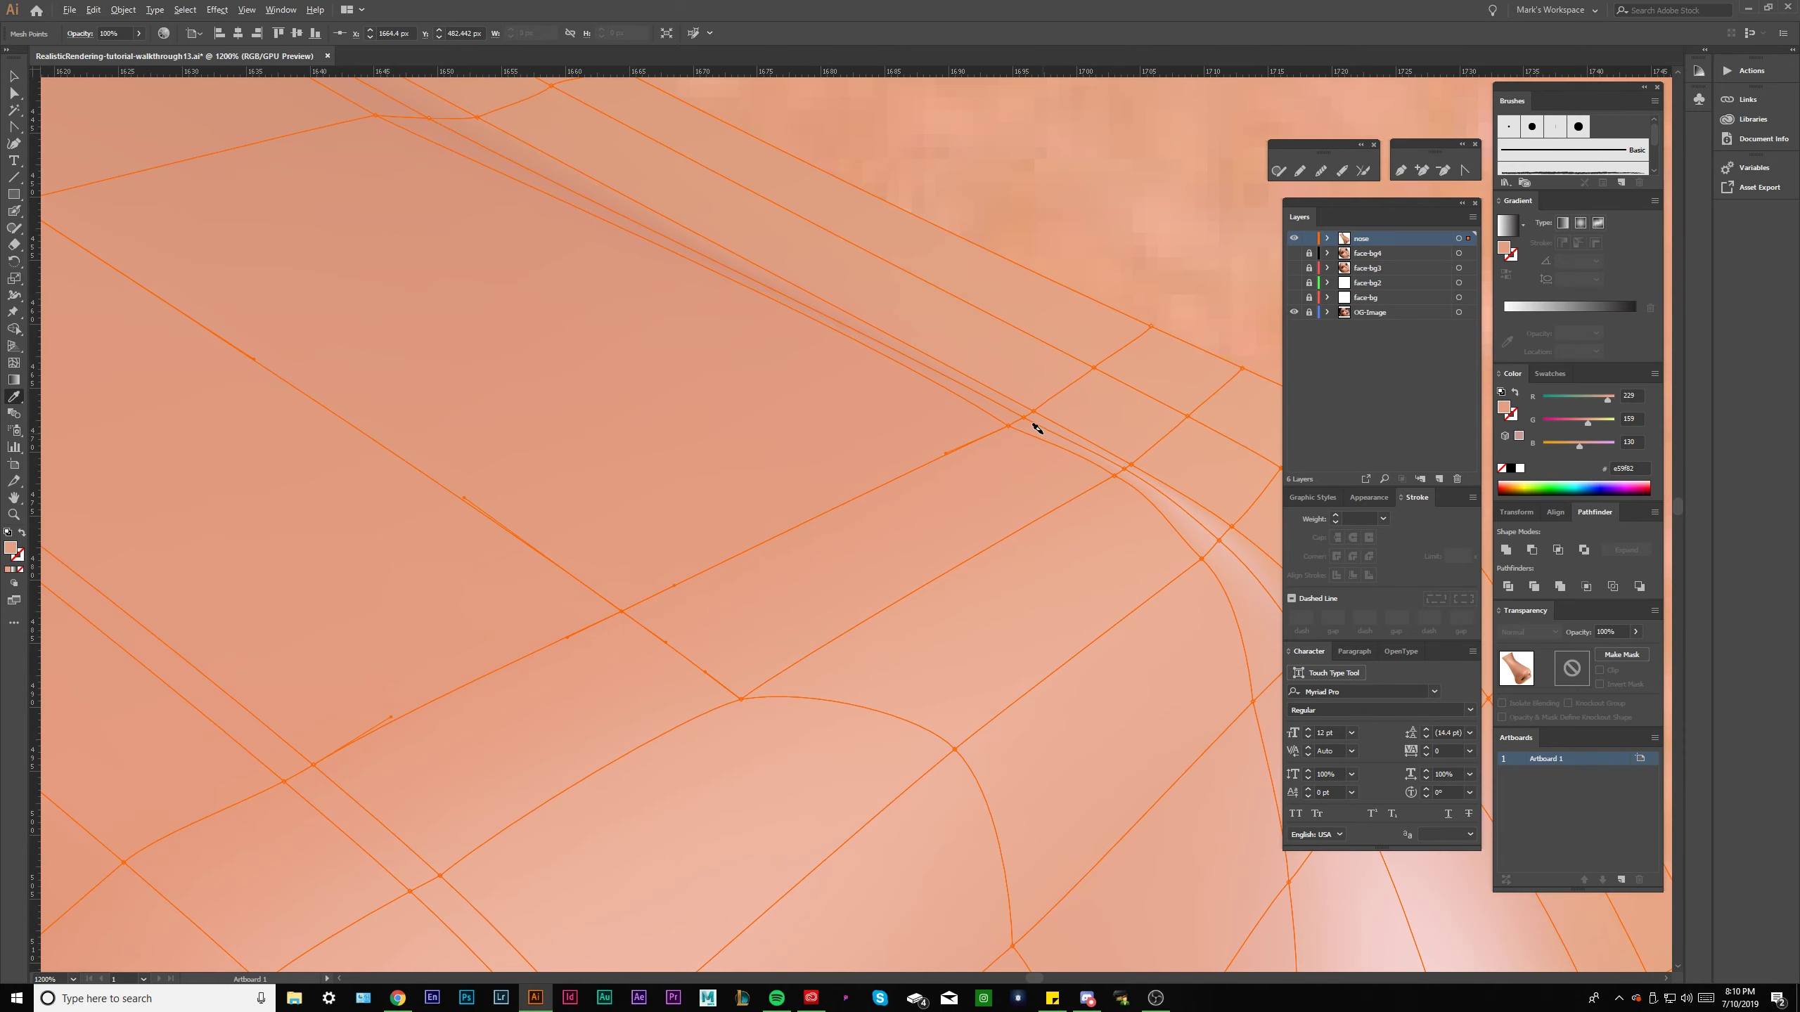
{"action": "left_click", "coordinate": [992, 415]}
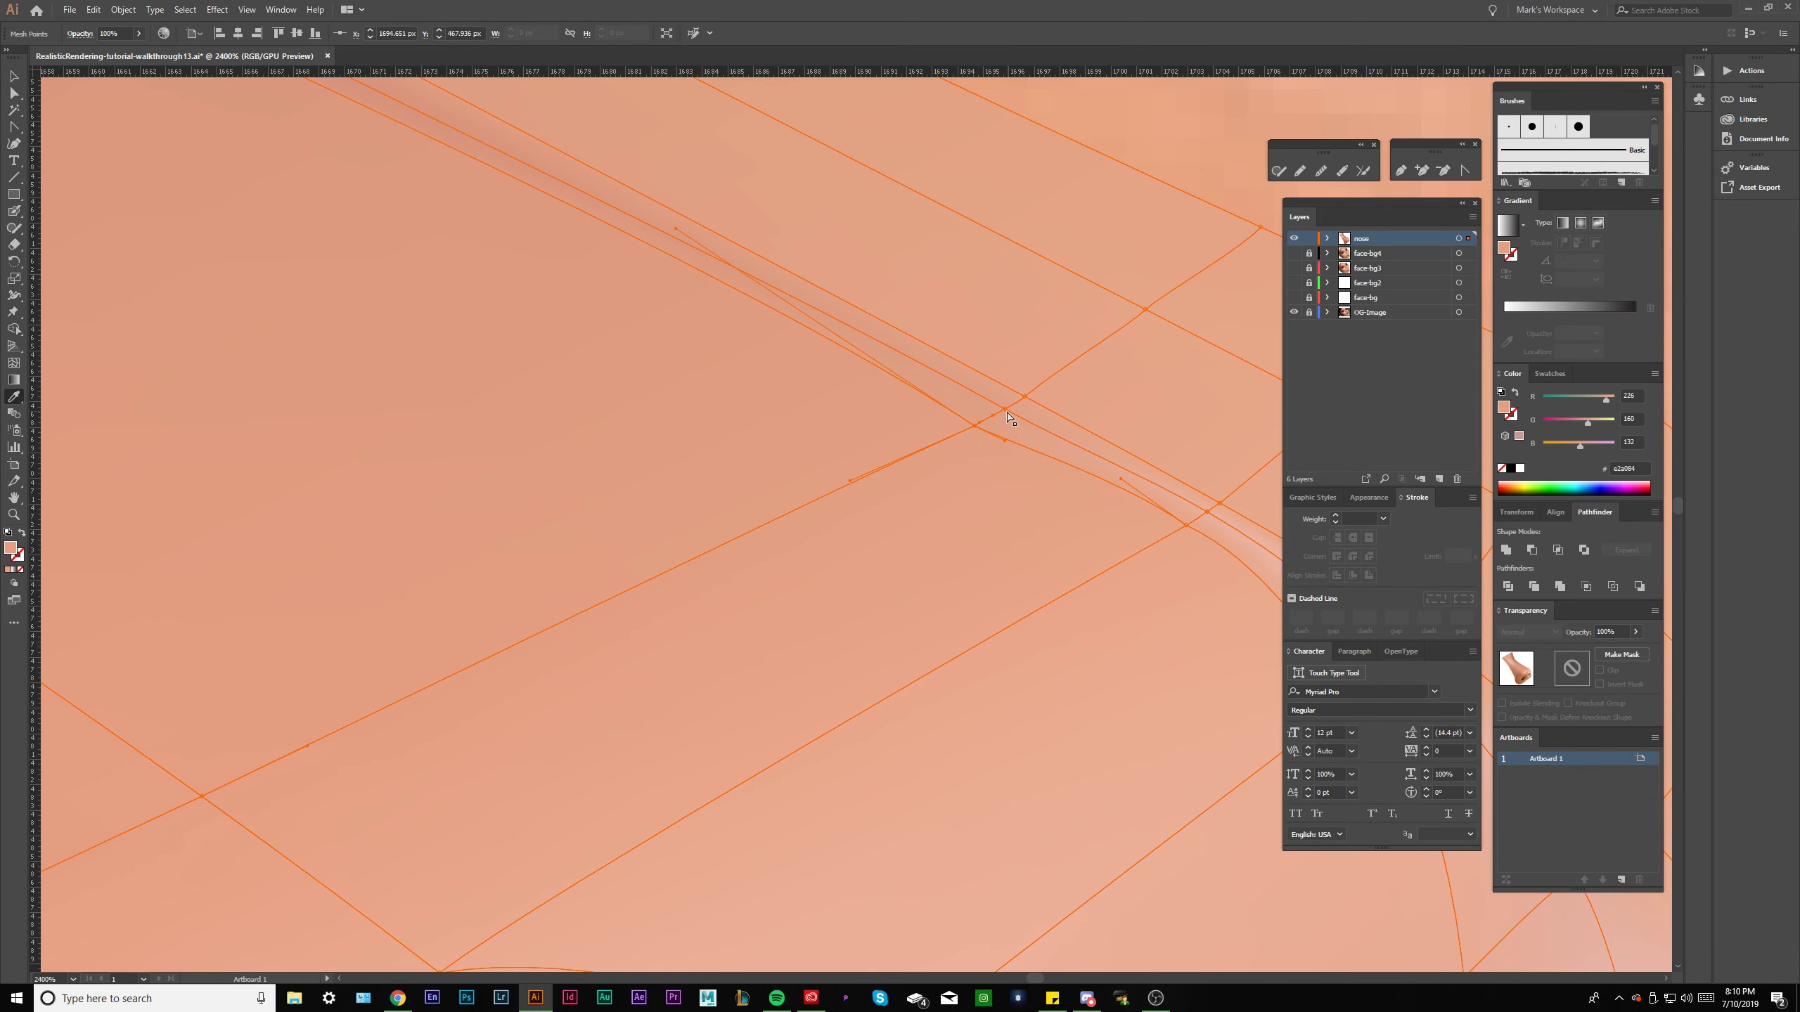
{"action": "scroll", "coordinate": [1010, 418], "scroll_direction": "down", "scroll_amount": 10}
{"action": "key", "text": "ctrl+shift+a"}
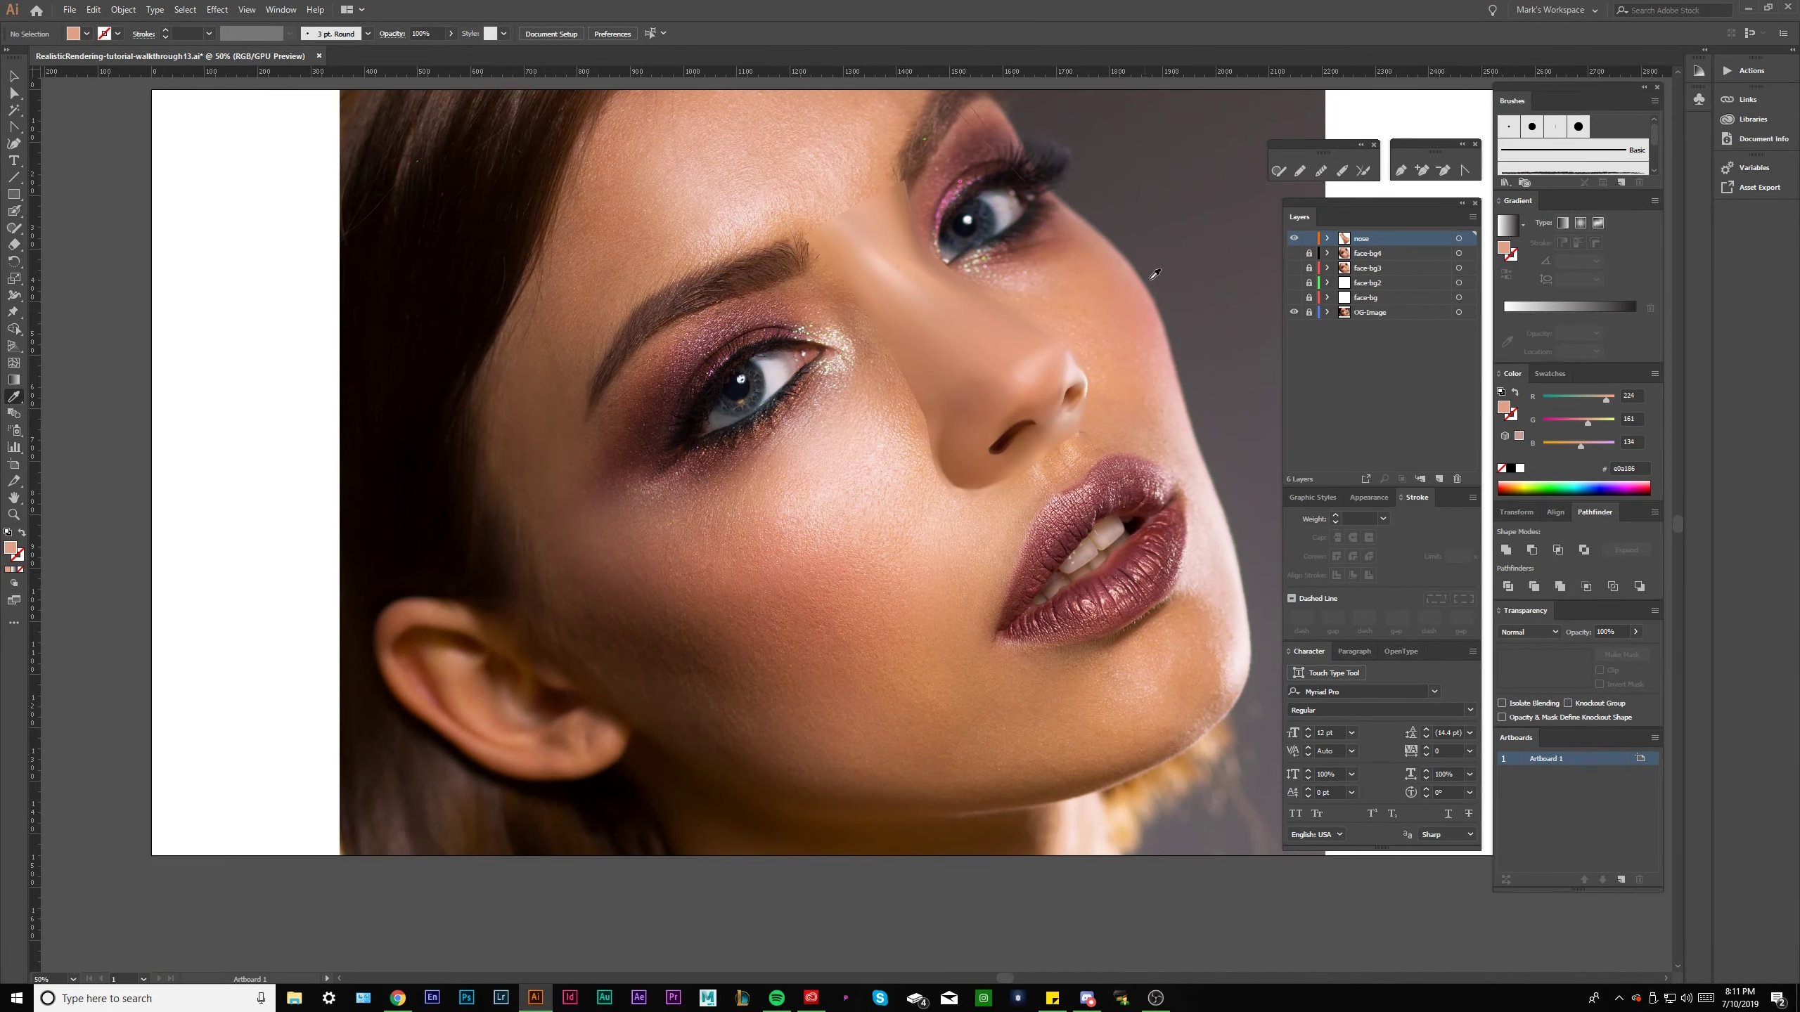
Recolor the mesh points where the bridge turns into the side shadow with sampled mid-brown tones and clear the selection.
{"action": "scroll", "coordinate": [1105, 301], "scroll_direction": "down", "scroll_amount": 2}
{"action": "scroll", "coordinate": [1092, 361], "scroll_direction": "up", "scroll_amount": 2}
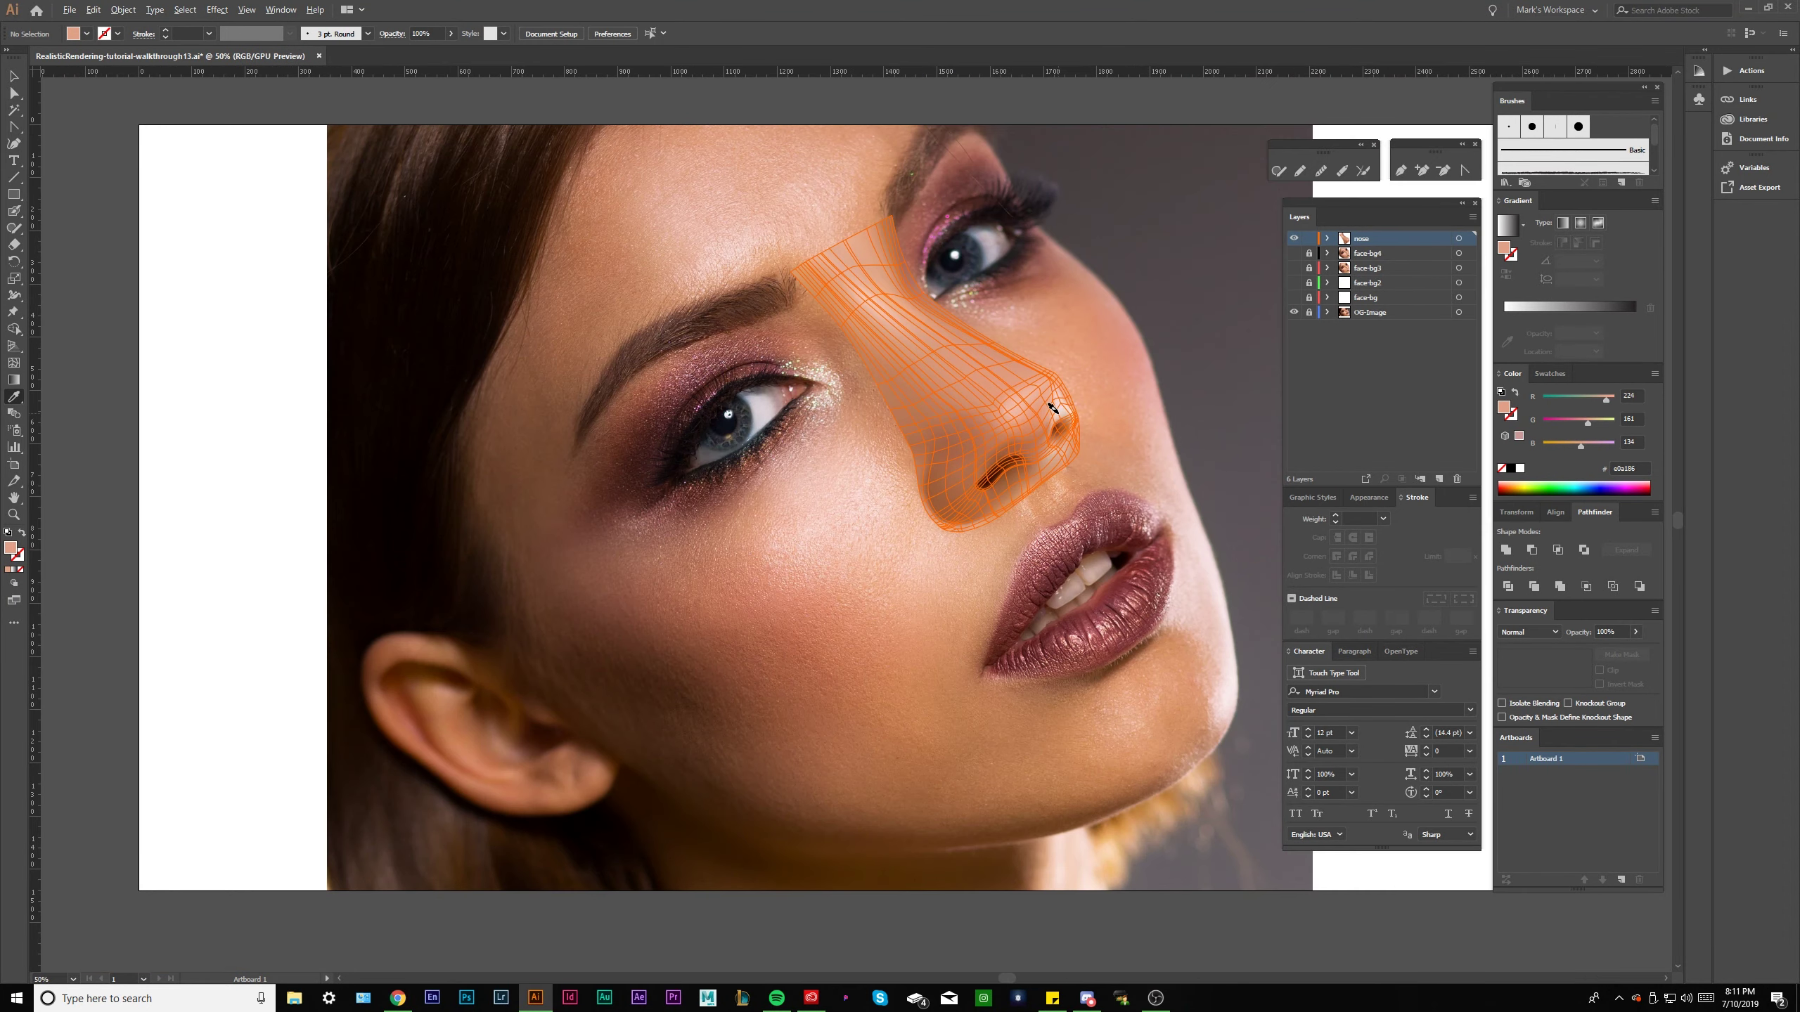
{"action": "scroll", "coordinate": [878, 429], "scroll_direction": "up", "scroll_amount": 5}
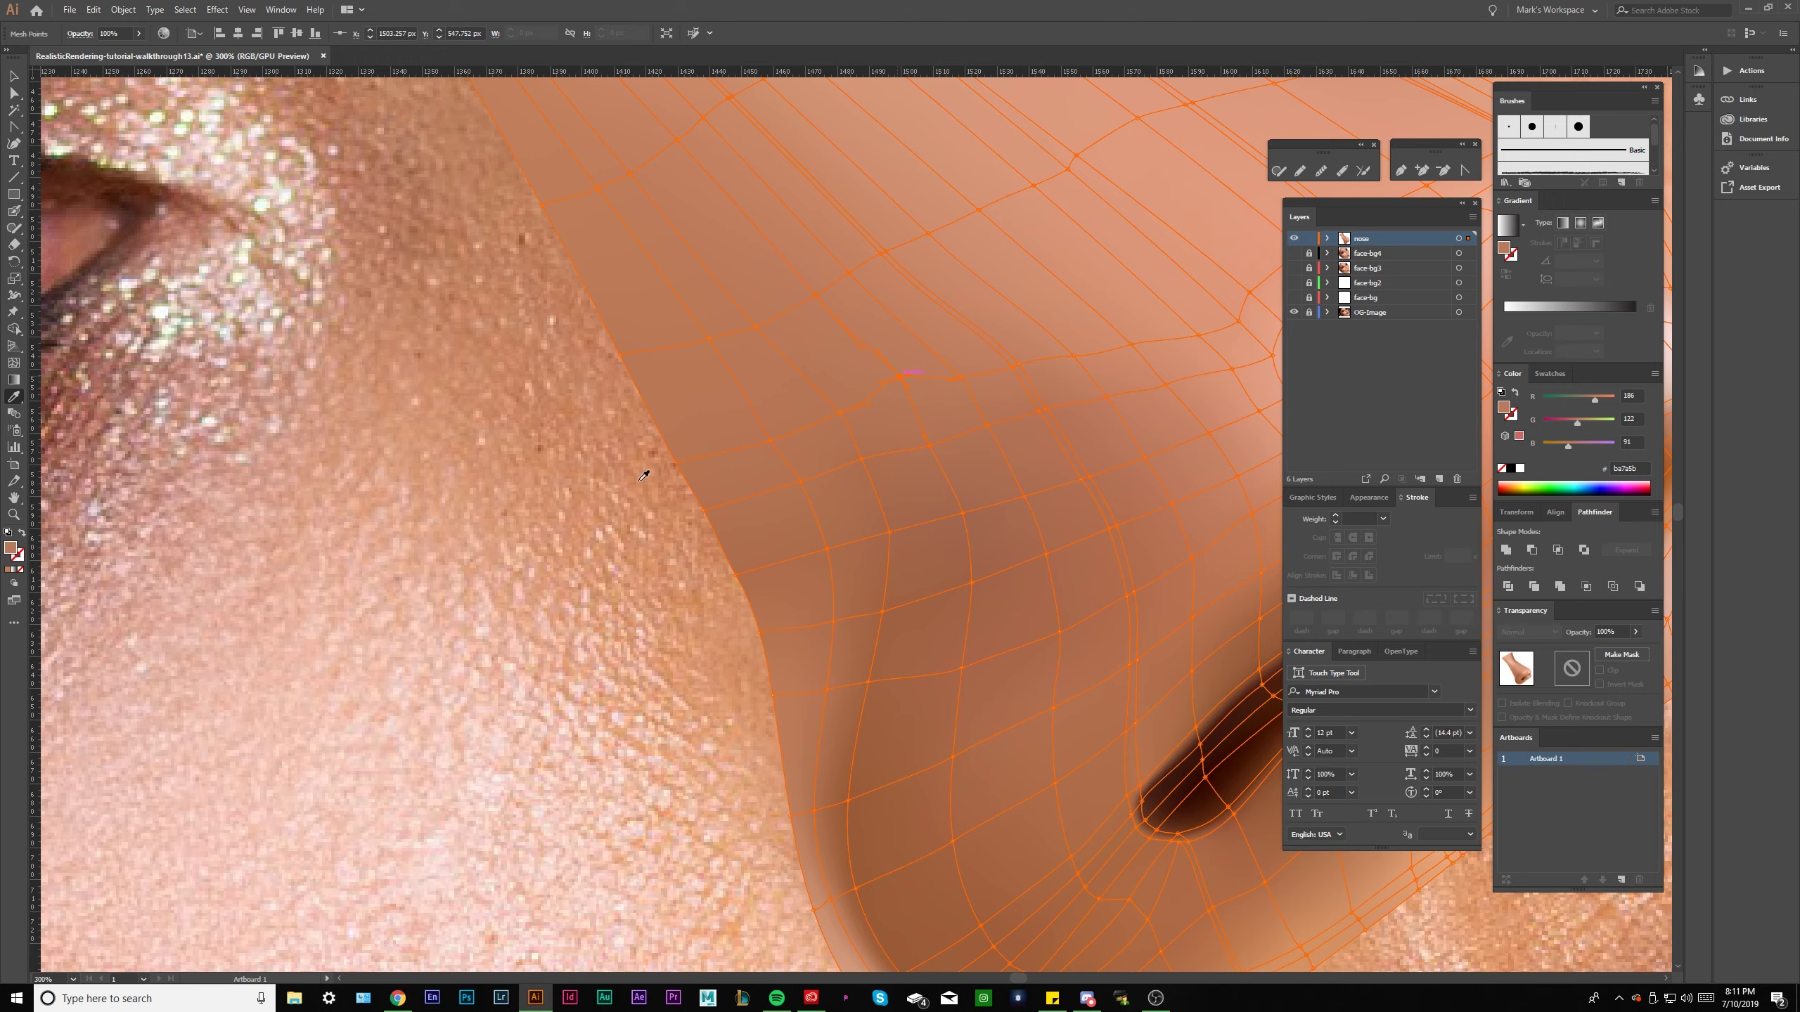
{"action": "scroll", "coordinate": [547, 517], "scroll_direction": "down", "scroll_amount": 1}
{"action": "scroll", "coordinate": [547, 517], "scroll_direction": "down", "scroll_amount": 2}
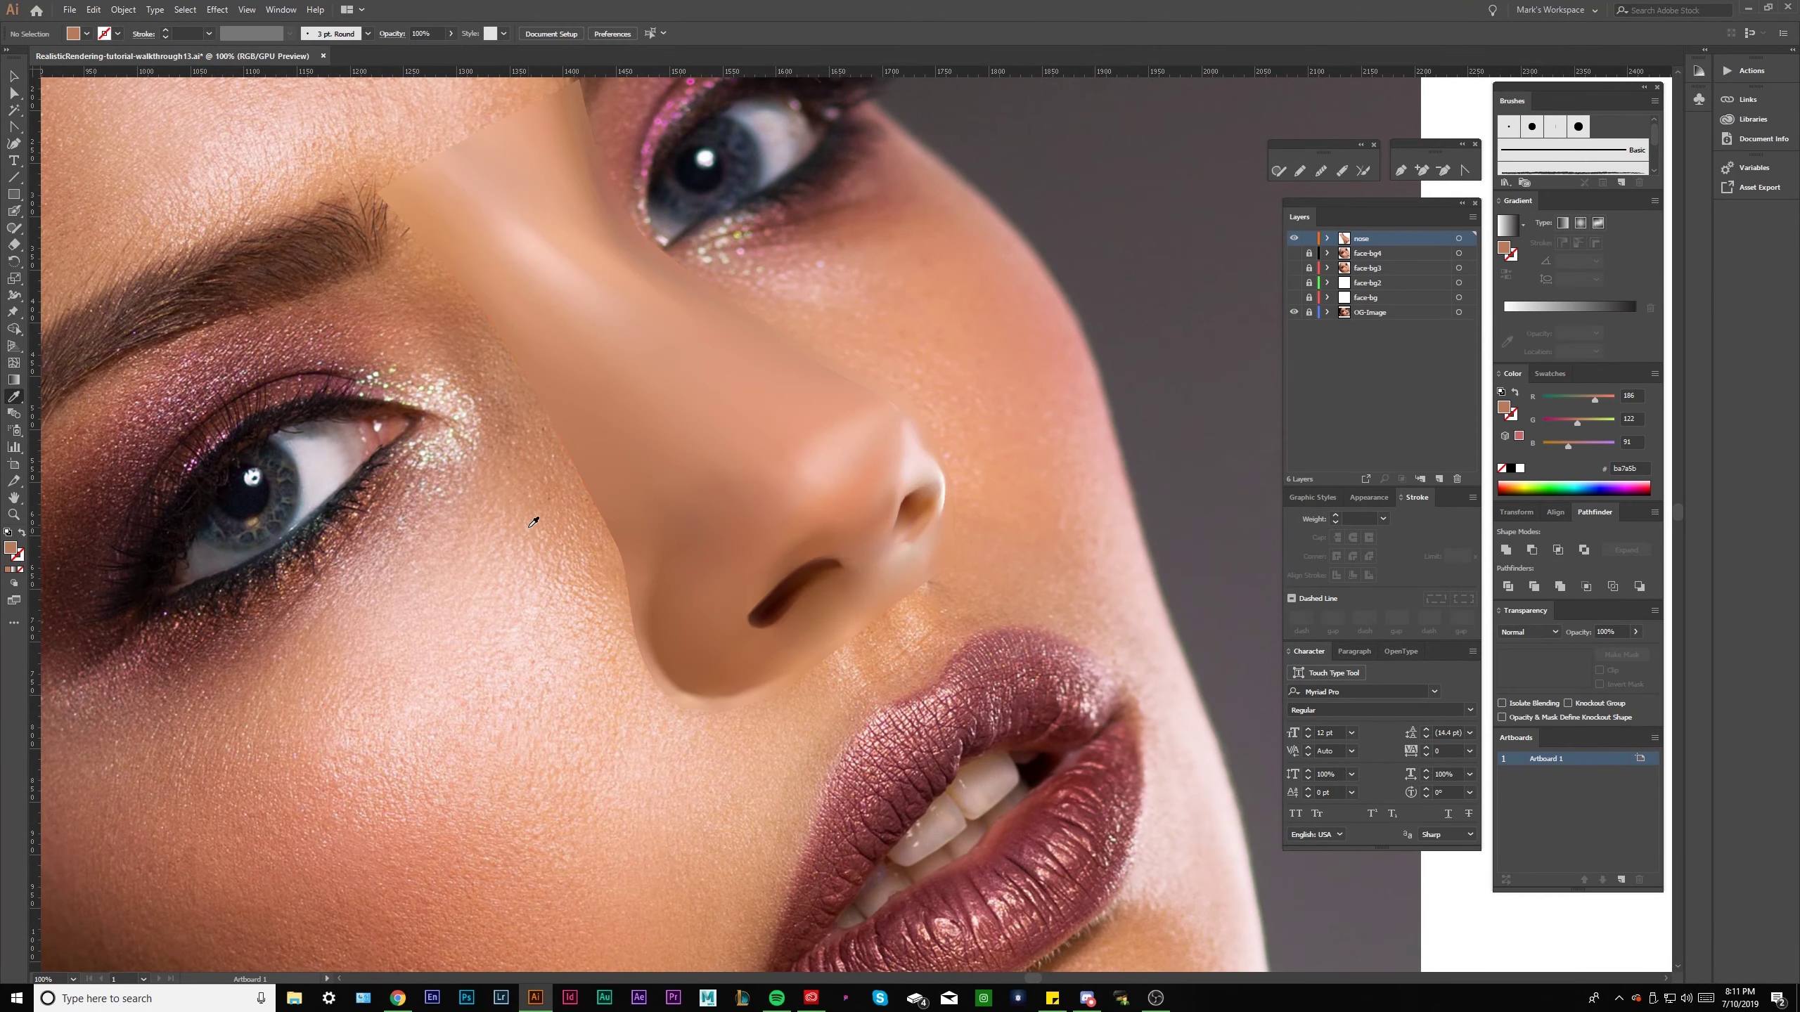
{"action": "scroll", "coordinate": [685, 473], "scroll_direction": "up", "scroll_amount": 3}
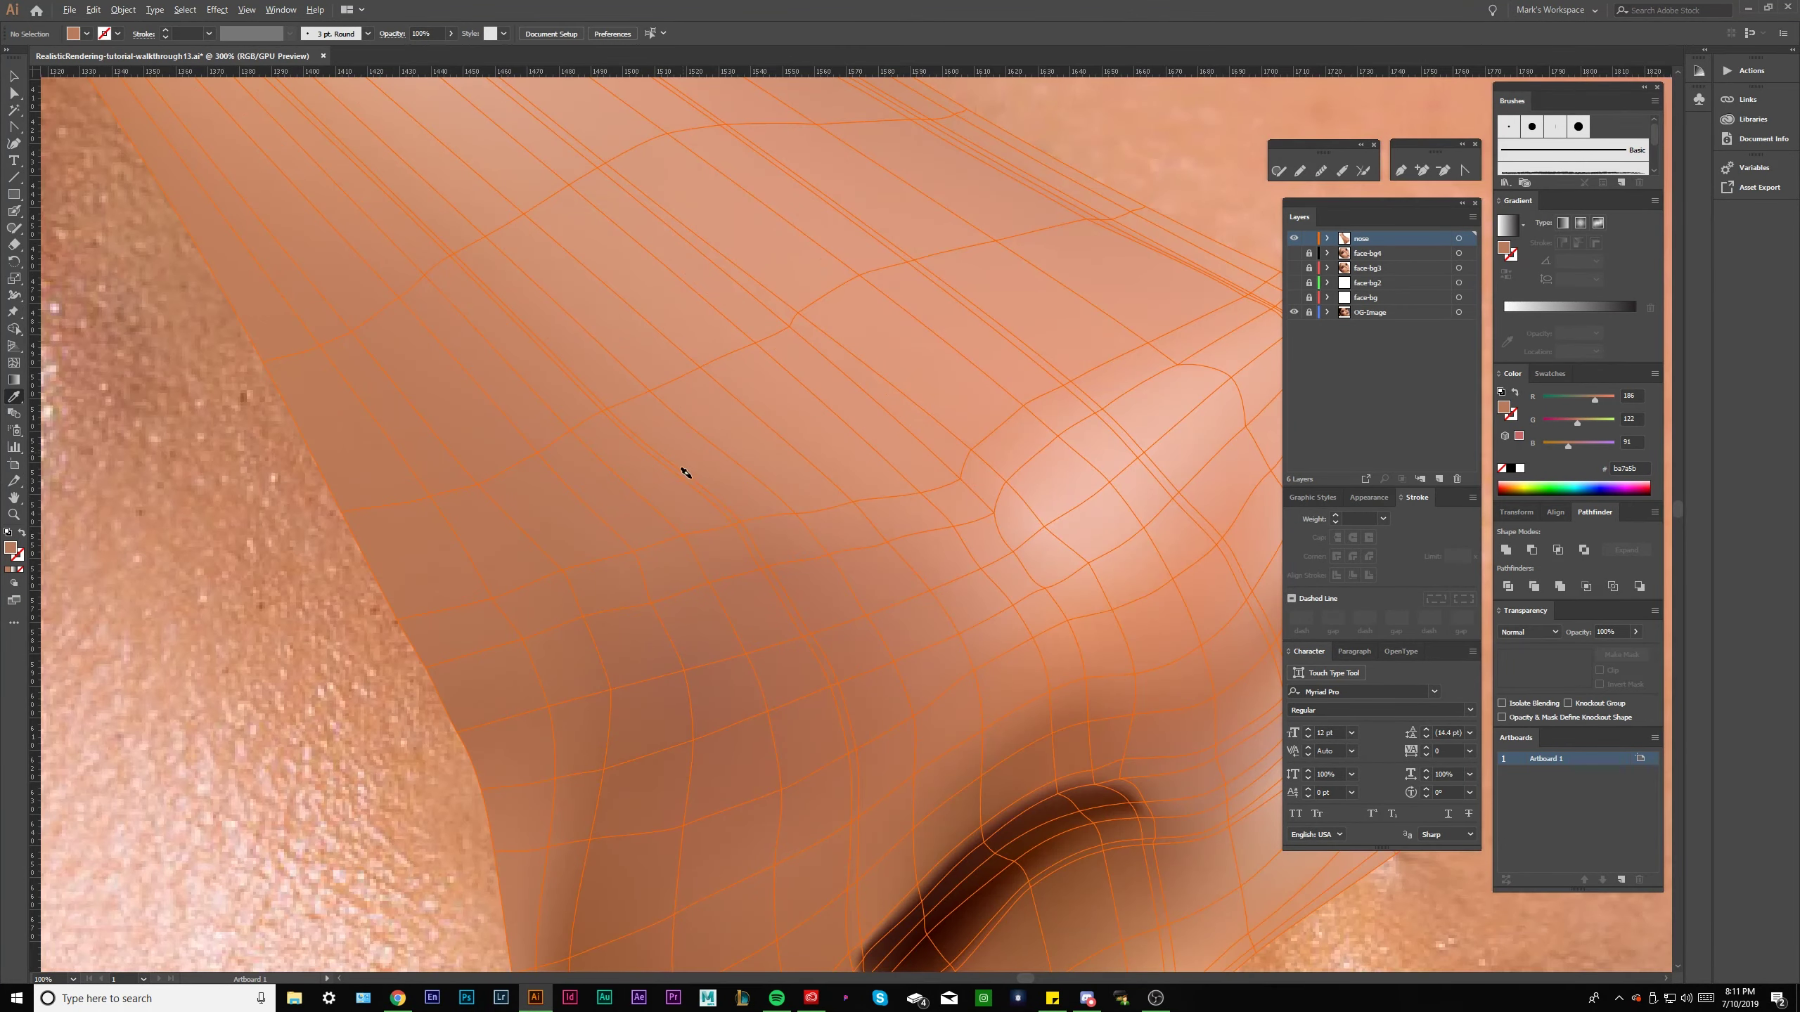
{"action": "scroll", "coordinate": [745, 516], "scroll_direction": "up", "scroll_amount": 2}
{"action": "left_click", "coordinate": [722, 528]}
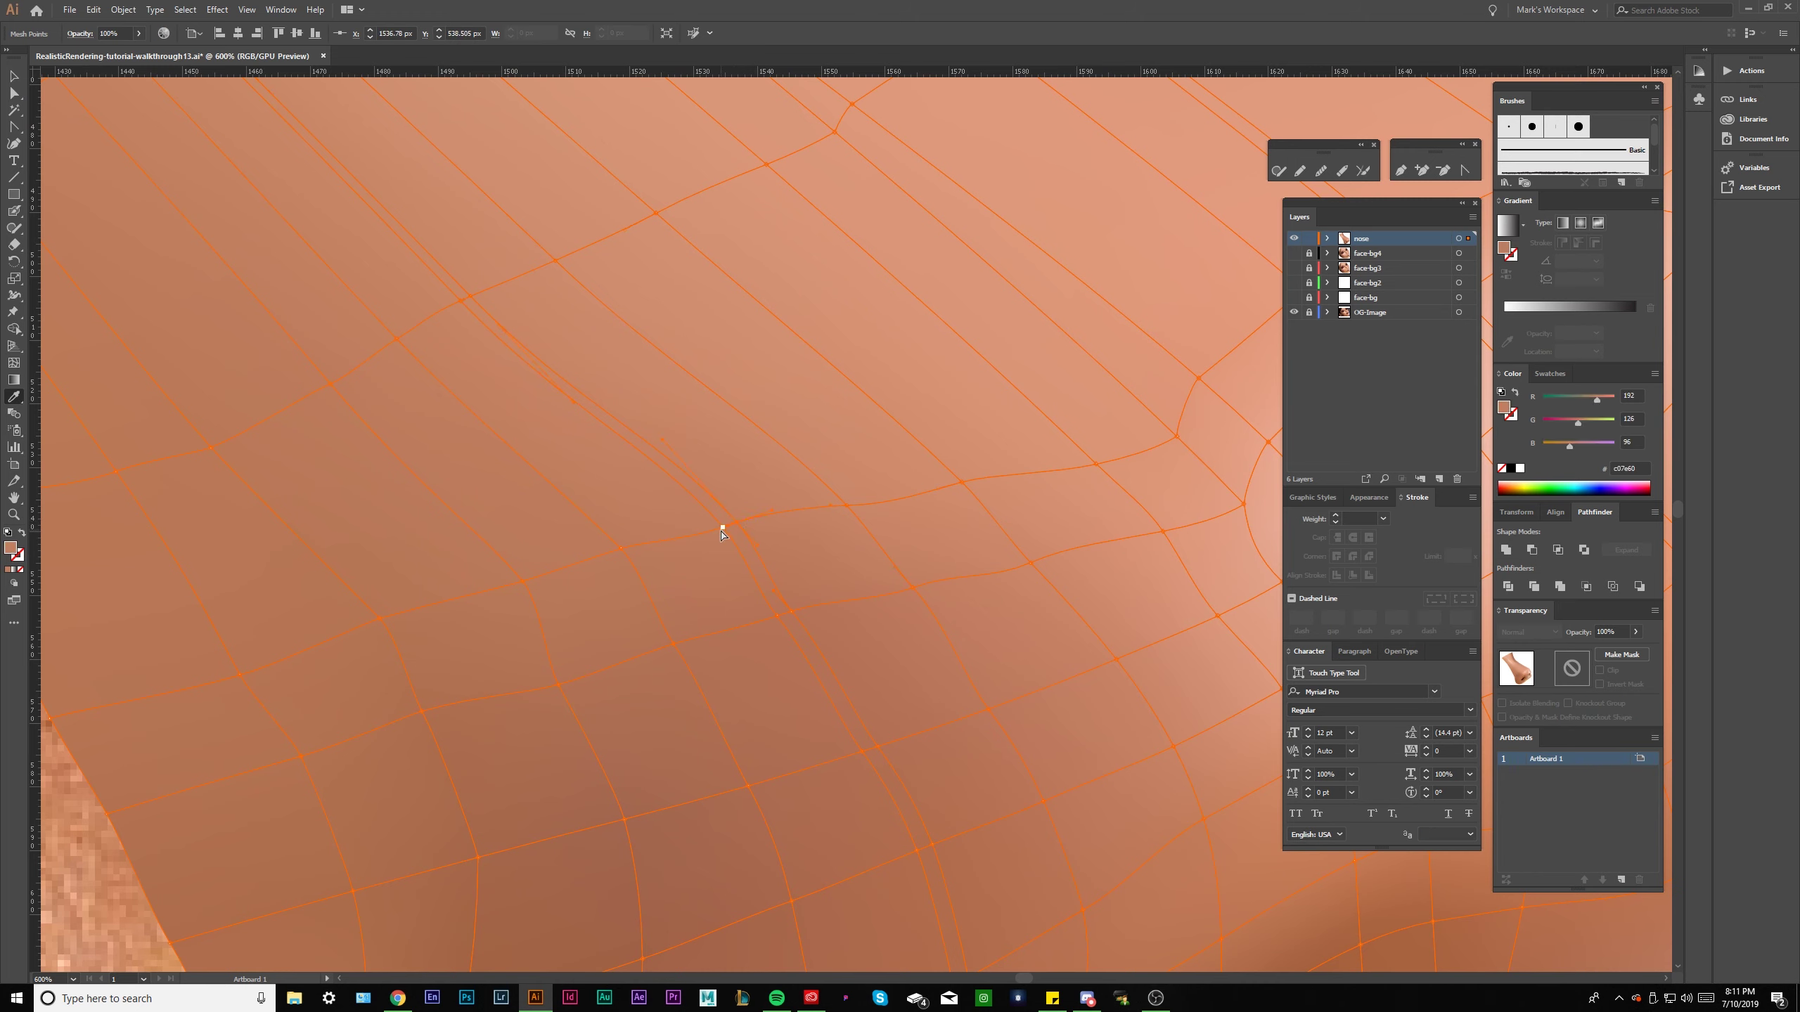
{"action": "left_click", "coordinate": [723, 500]}
{"action": "left_click", "coordinate": [621, 550]}
{"action": "key", "text": "ctrl+1"}
{"action": "key", "text": "ctrl+shift+a"}
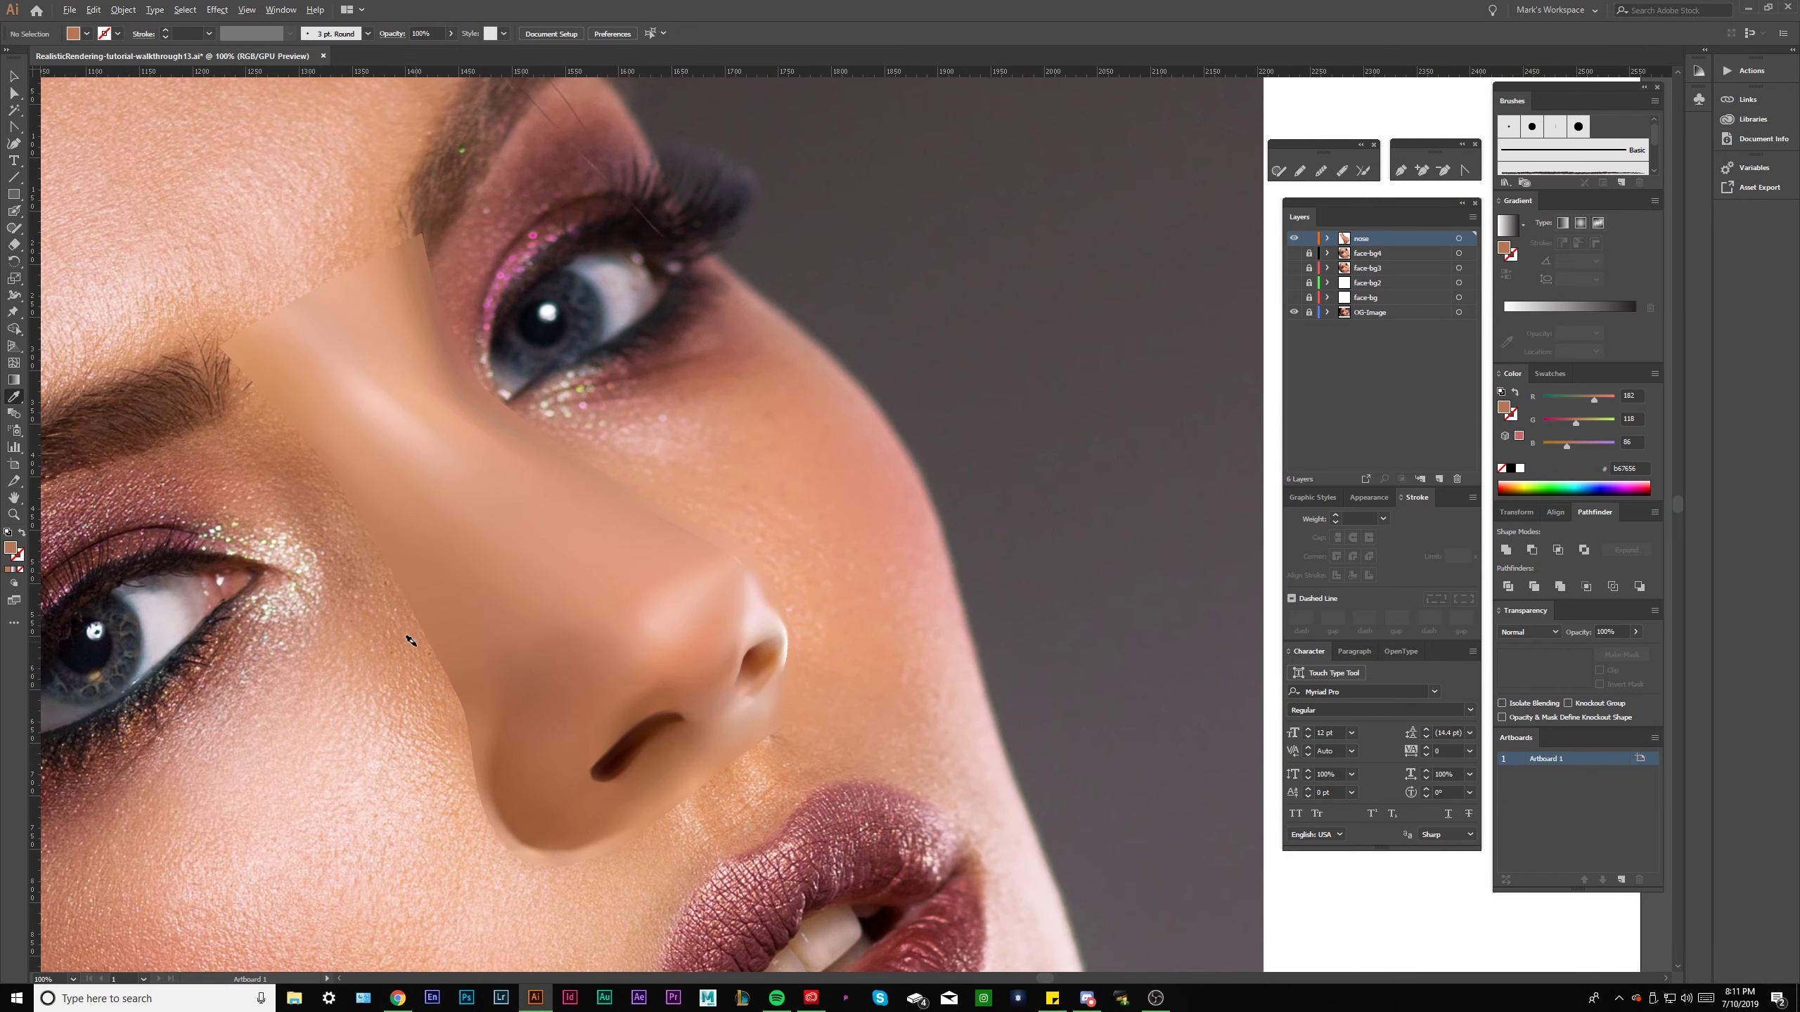
Recolor the mesh point at the upper part of the near nostril wing with a darker sampled brown and clear the selection.
{"action": "scroll", "coordinate": [454, 631], "scroll_direction": "up", "scroll_amount": 3}
{"action": "left_click", "coordinate": [528, 619]}
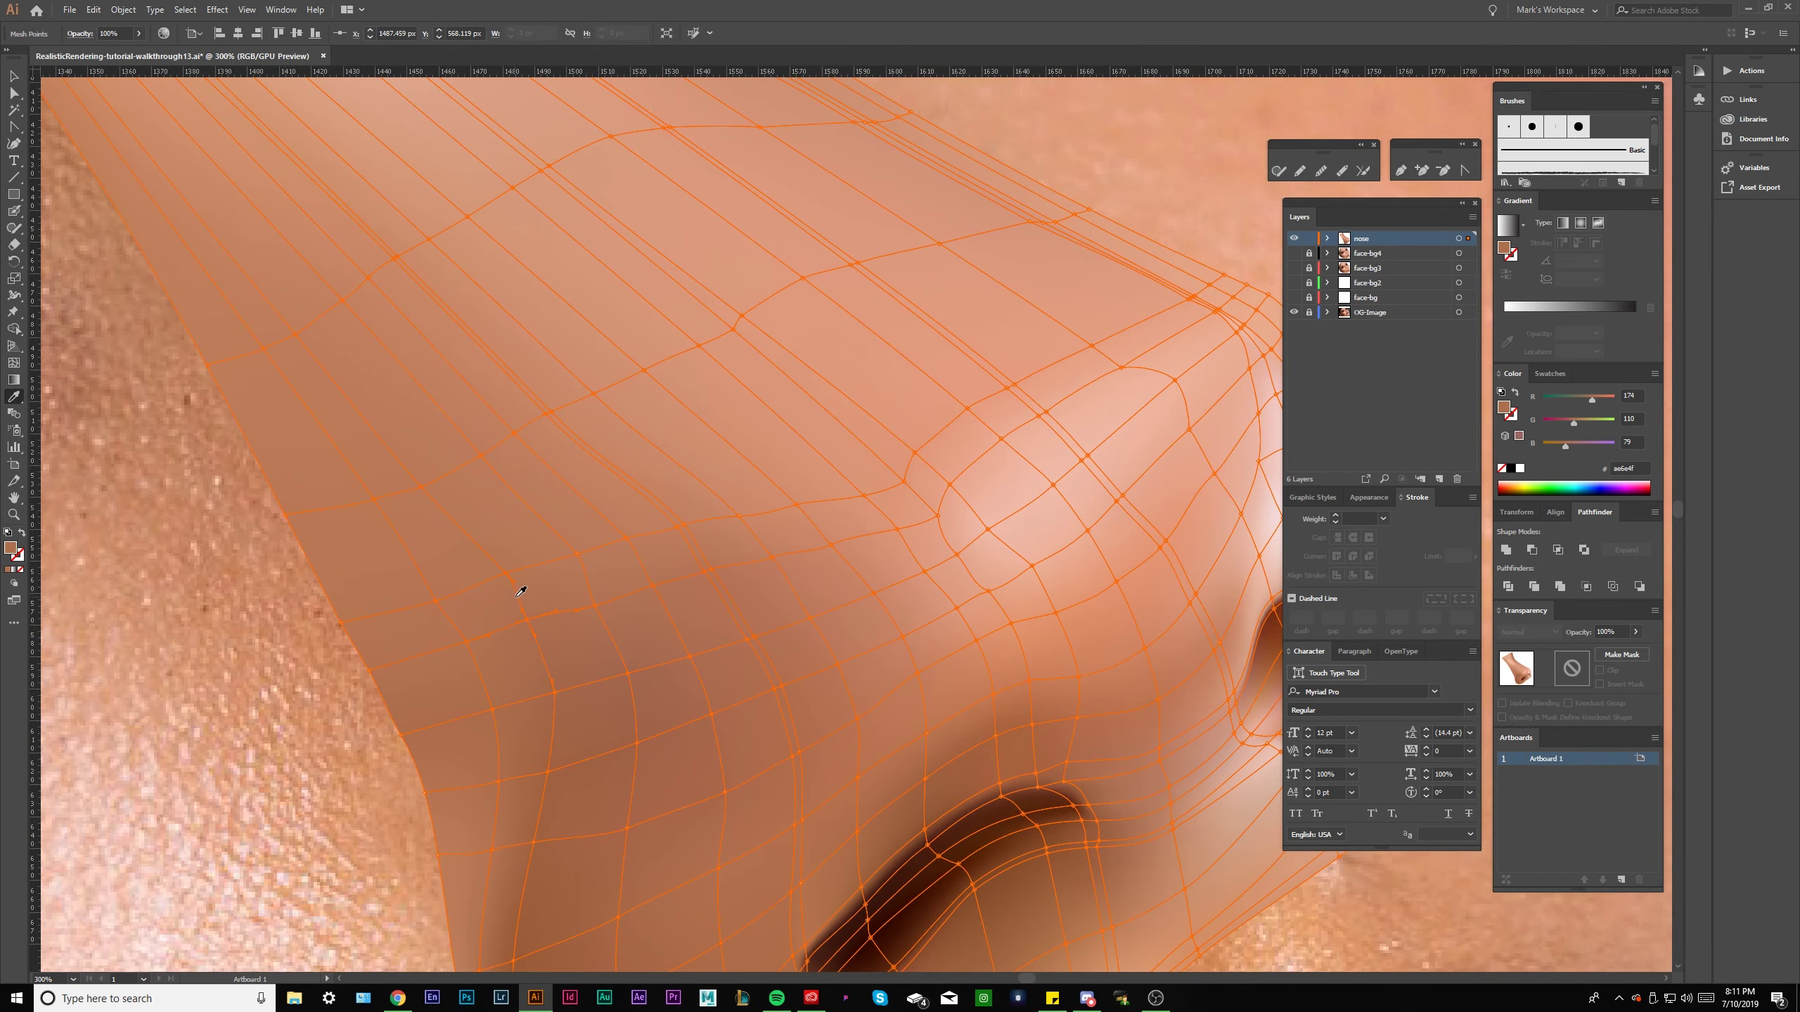
{"action": "key", "text": "ctrl+1"}
{"action": "key", "text": "ctrl+shift+a"}
{"action": "scroll", "coordinate": [313, 691], "scroll_direction": "down", "scroll_amount": 2}
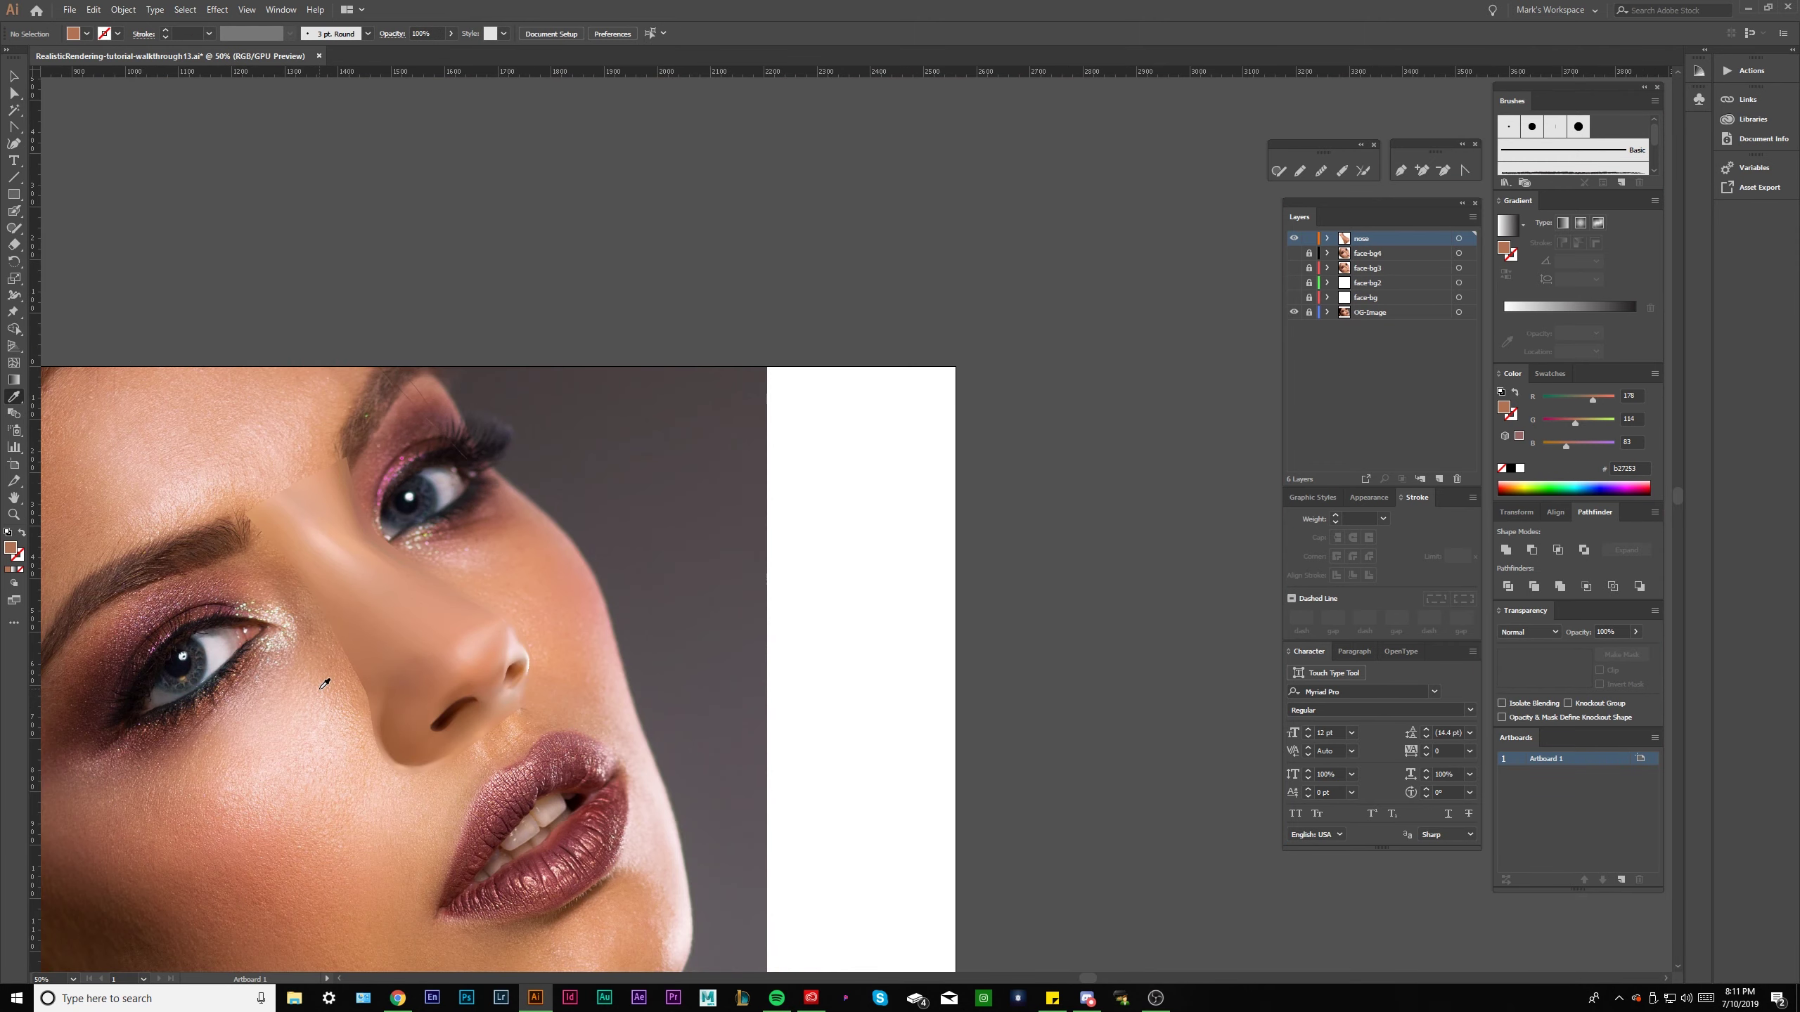
Switch to the Selection tool and review the recolored nose against the entire face.
{"action": "key", "text": "v"}
{"action": "left_click_drag", "start_coordinate": [270, 804], "coordinate": [586, 788]}
{"action": "scroll", "coordinate": [586, 787], "scroll_direction": "down", "scroll_amount": 2}
{"action": "scroll", "coordinate": [686, 648], "scroll_direction": "up", "scroll_amount": 2}
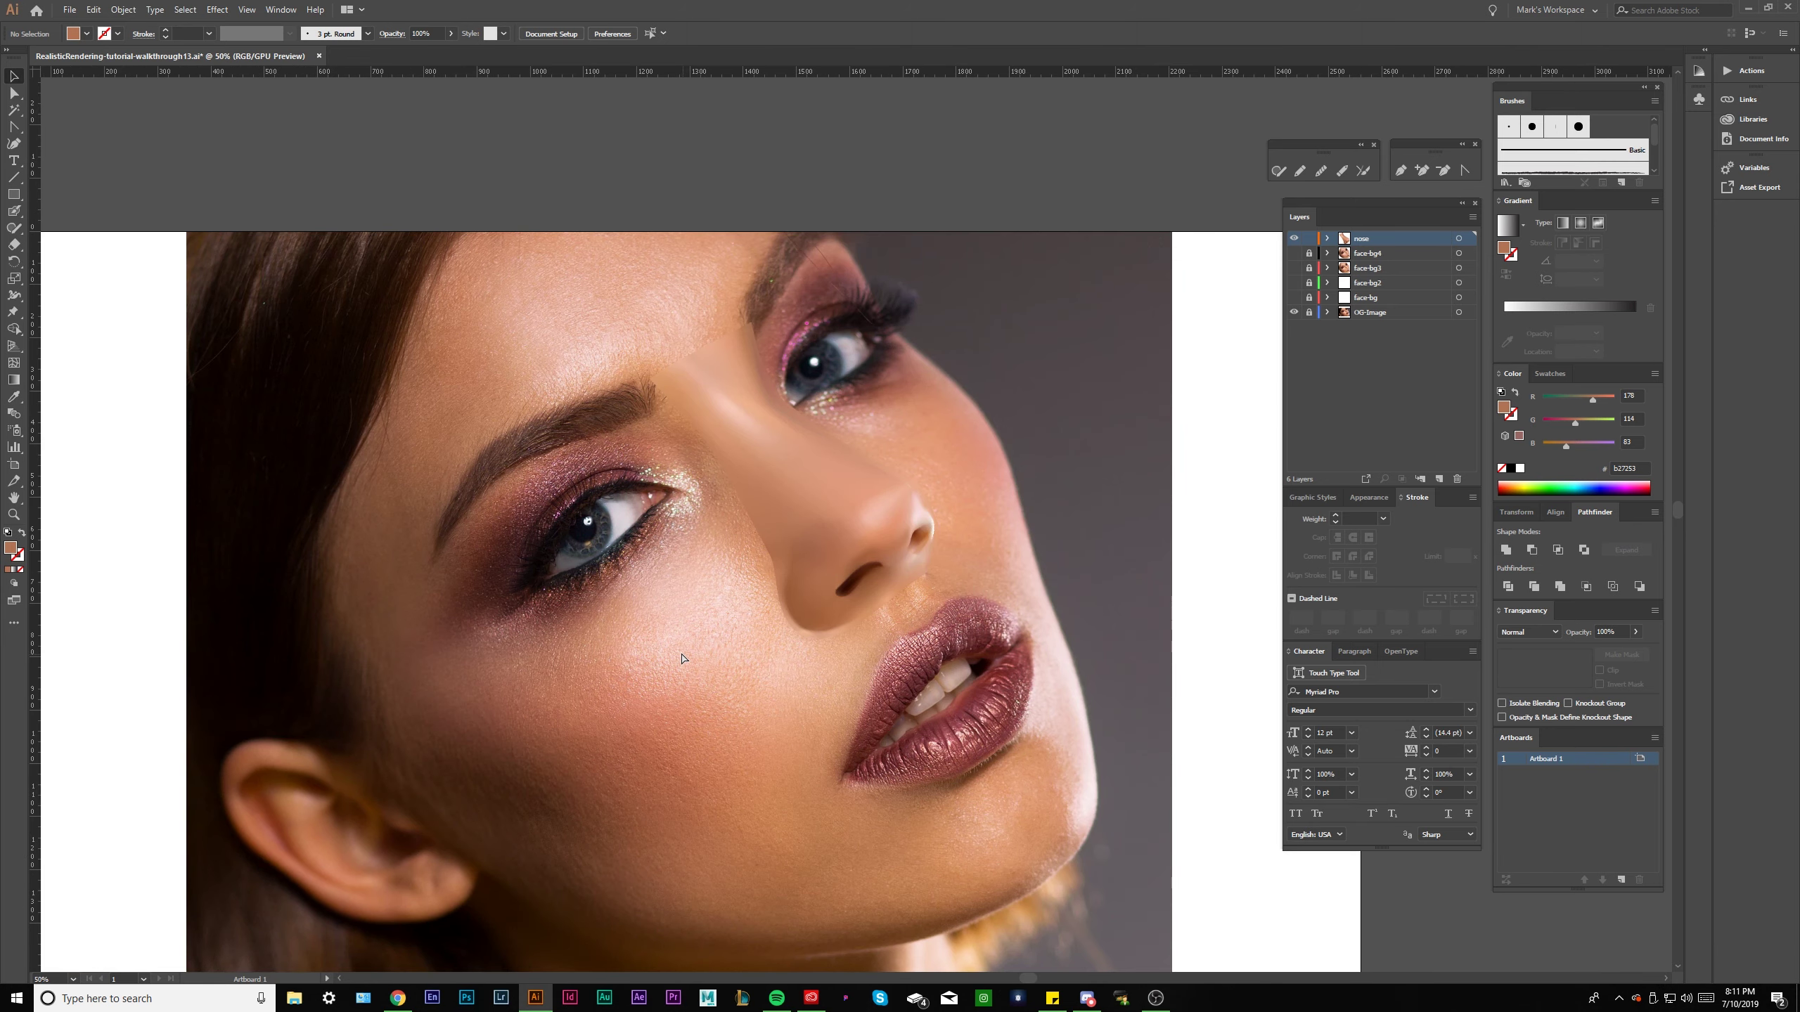
Save the document and review how the nose sits on the face background mesh.
{"action": "key", "text": "ctrl+s"}
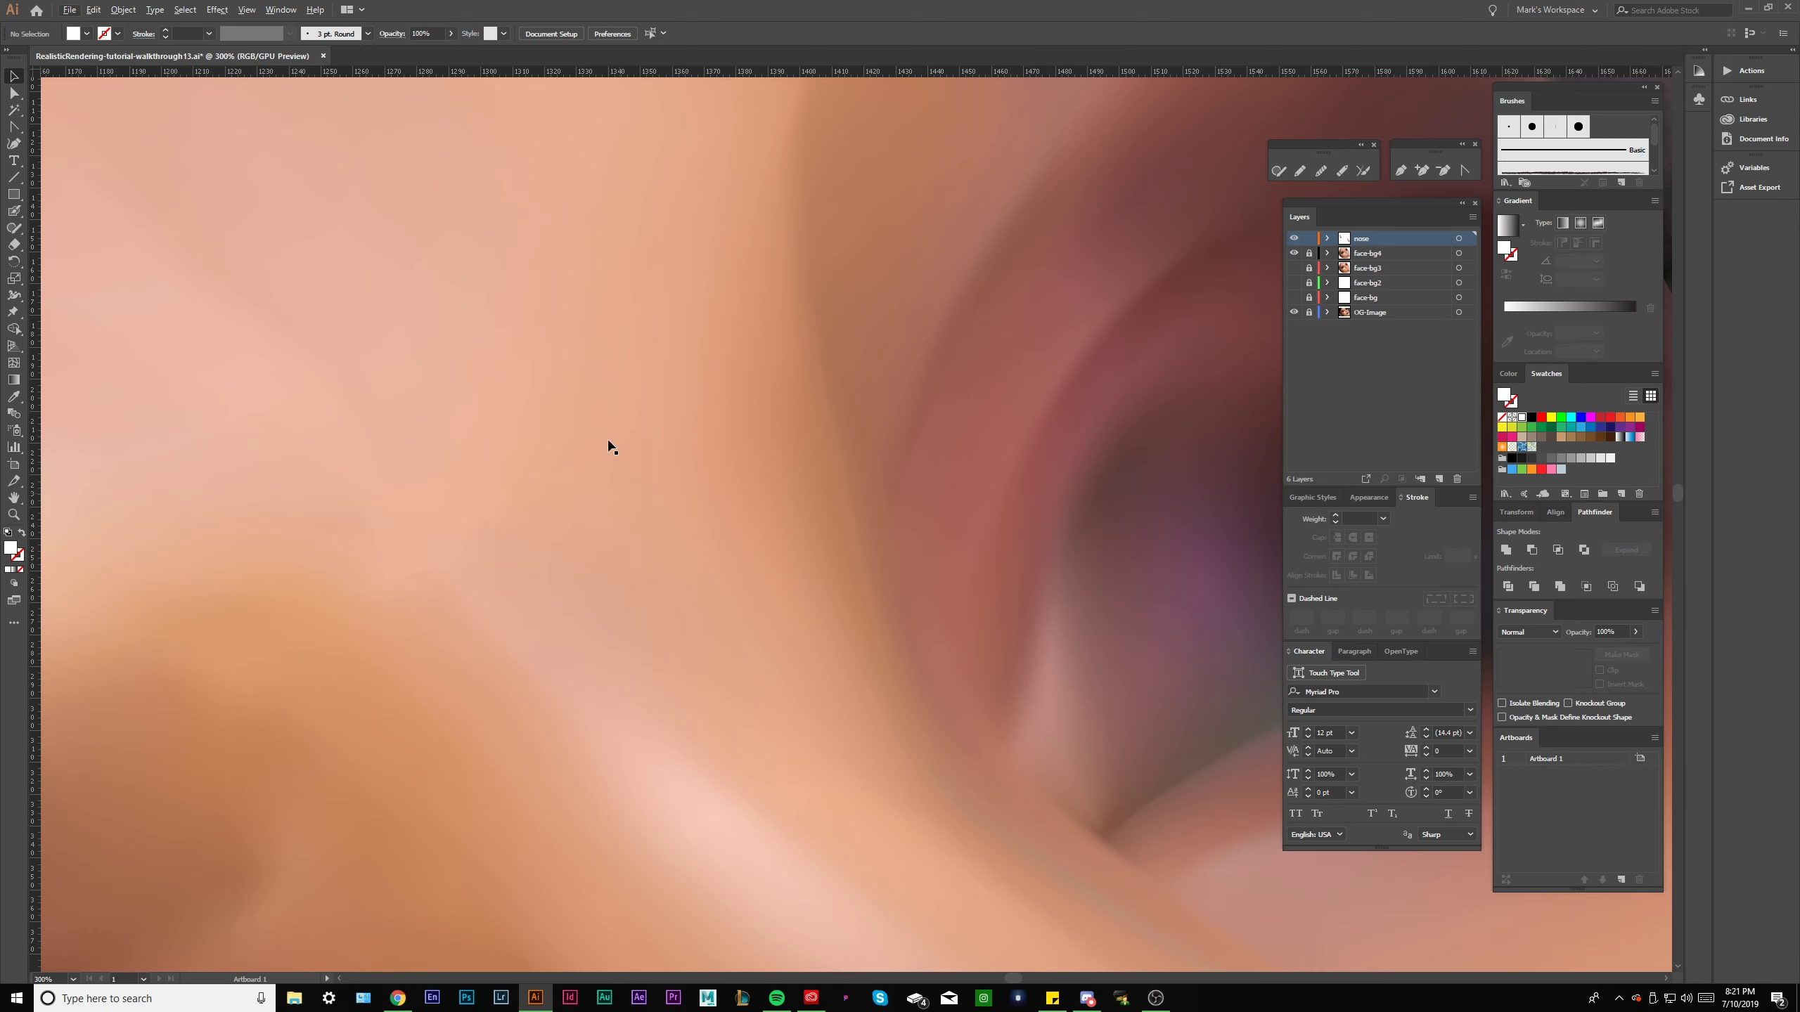
{"action": "key", "text": "ctrl+minus"}
{"action": "key", "text": "ctrl+minus"}
{"action": "key", "text": "ctrl+minus"}
{"action": "key", "text": "ctrl+minus"}
{"action": "key", "text": "ctrl+minus"}
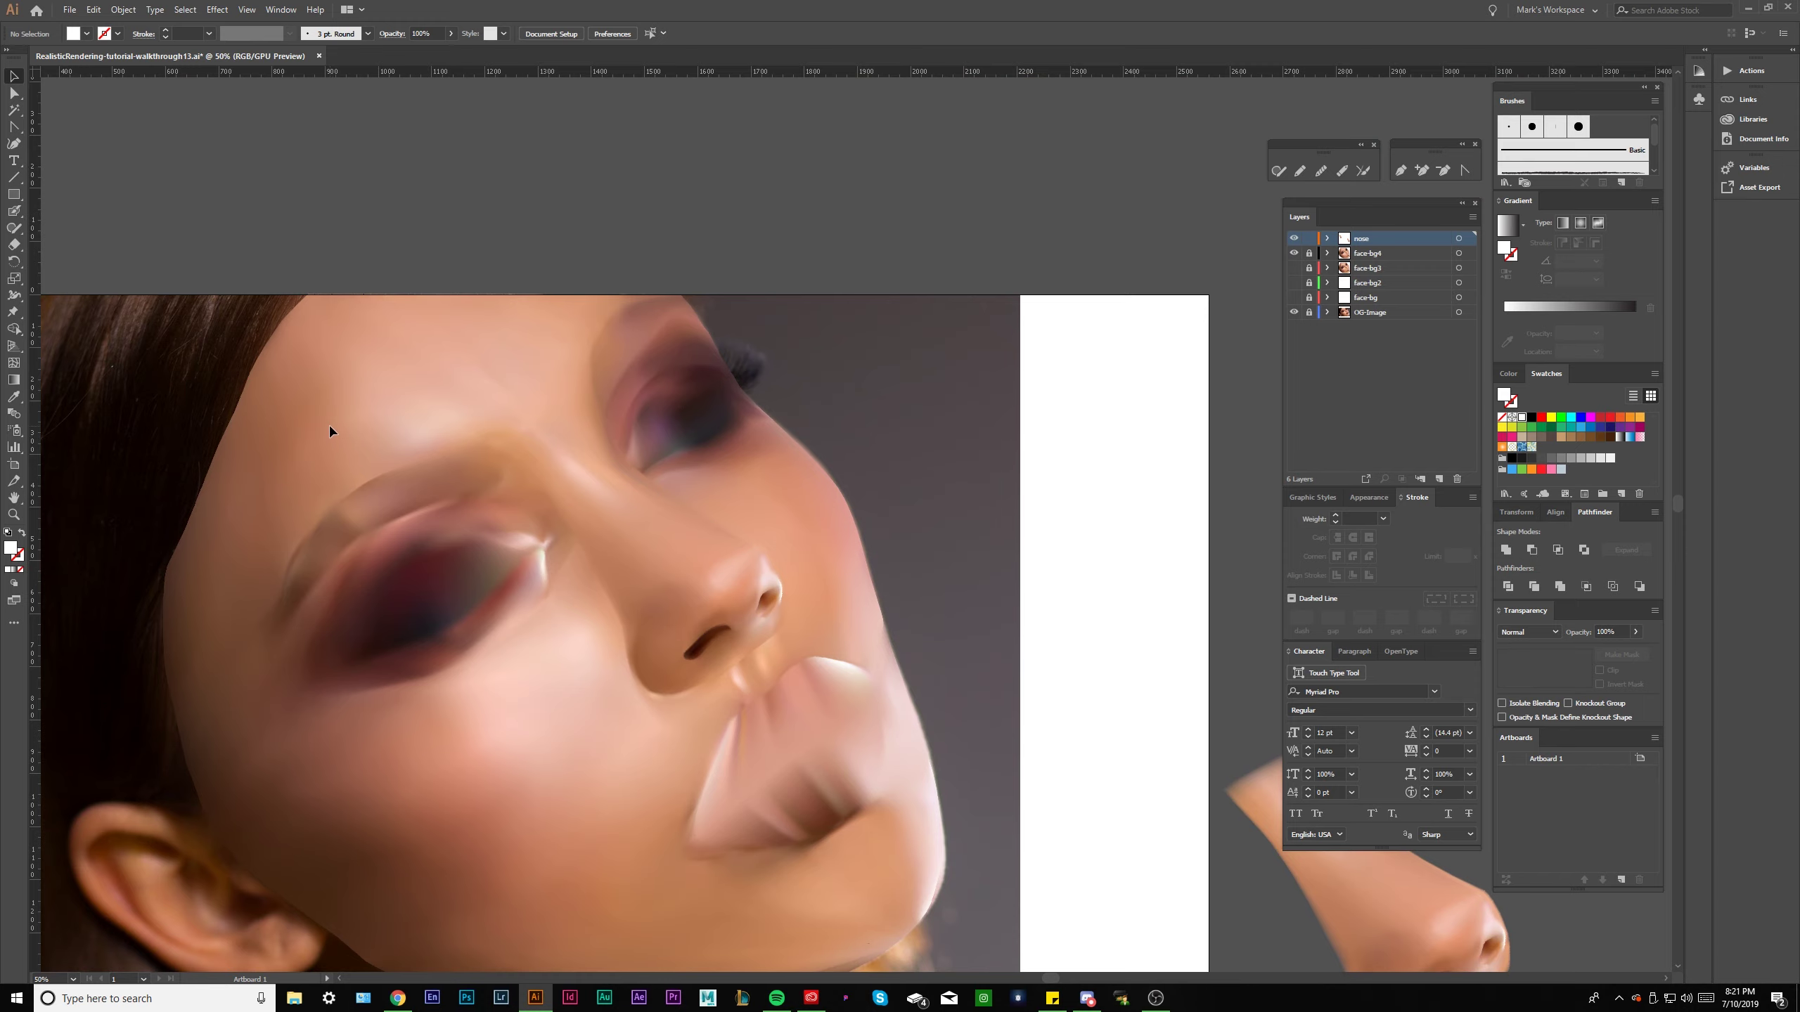
{"action": "key", "text": "ctrl+plus"}
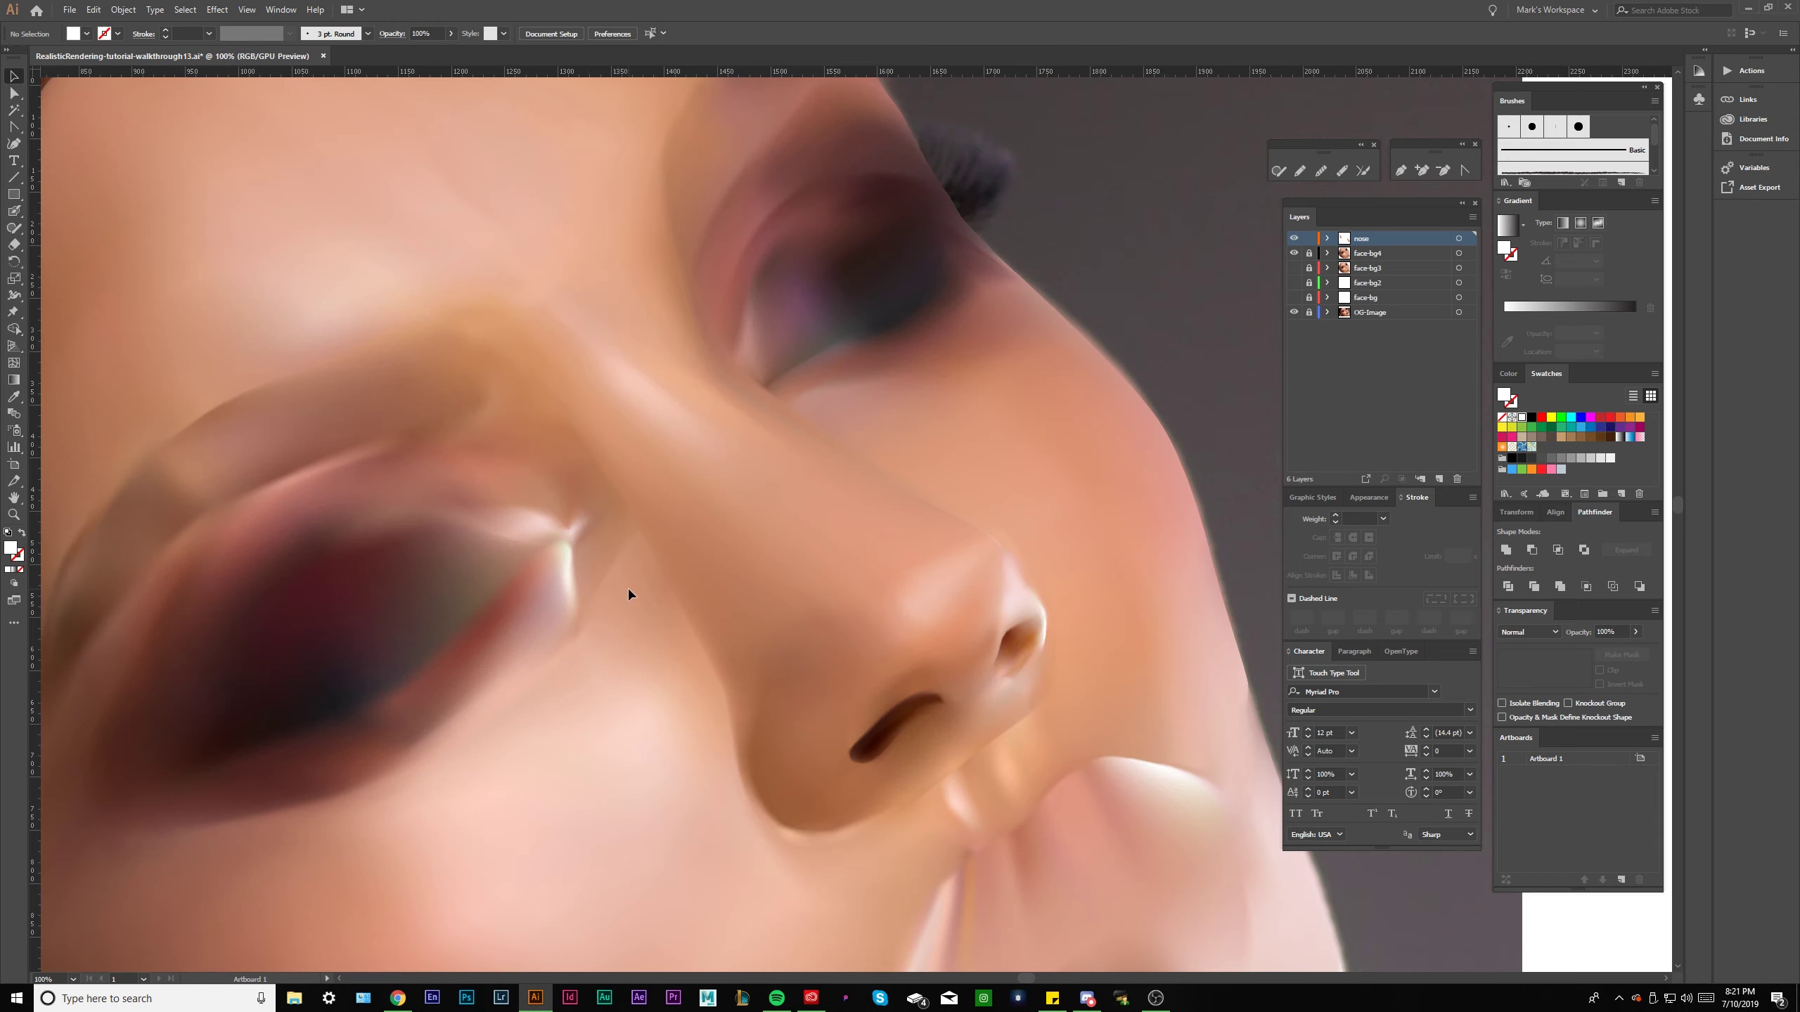
Switch to Direct Selection and examine the mesh lines around the nose against the photo in Outline view.
{"action": "key", "text": "a"}
{"action": "key", "text": "ctrl+plus"}
{"action": "scroll", "coordinate": [665, 640], "scroll_direction": "down", "scroll_amount": 1}
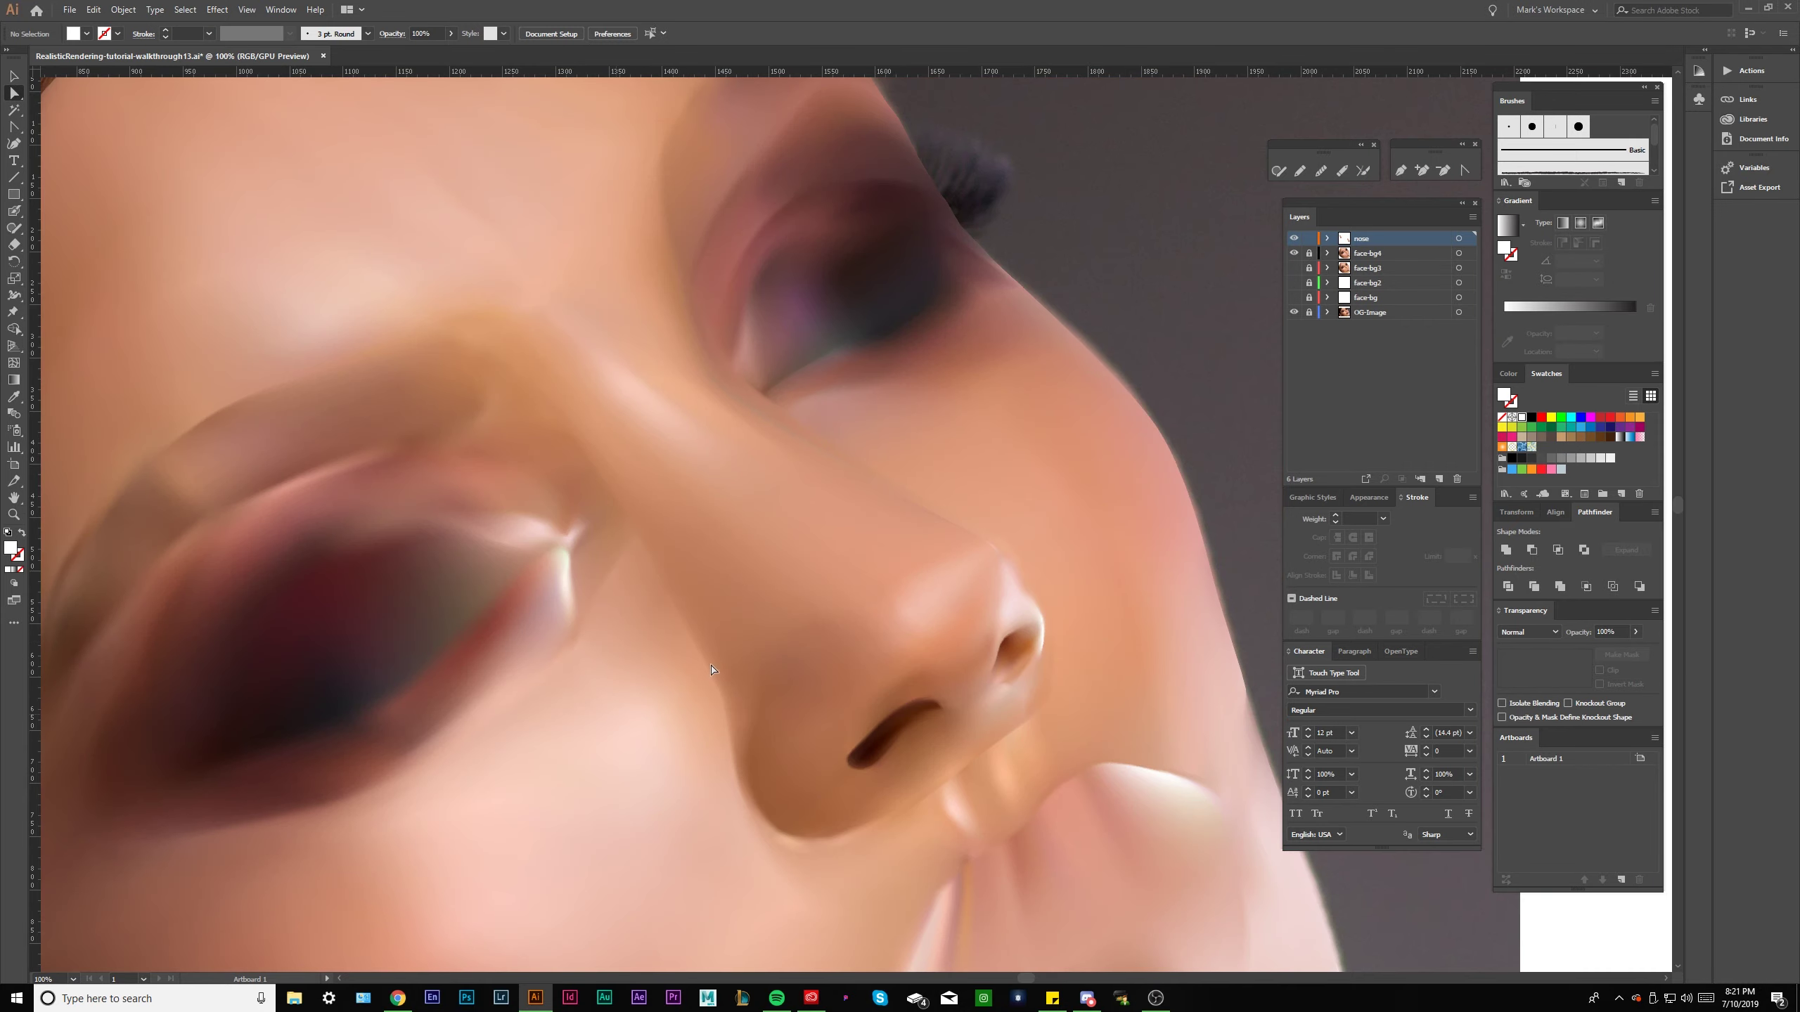
{"action": "key", "text": "ctrl+y"}
{"action": "scroll", "coordinate": [579, 727], "scroll_direction": "down", "scroll_amount": 1}
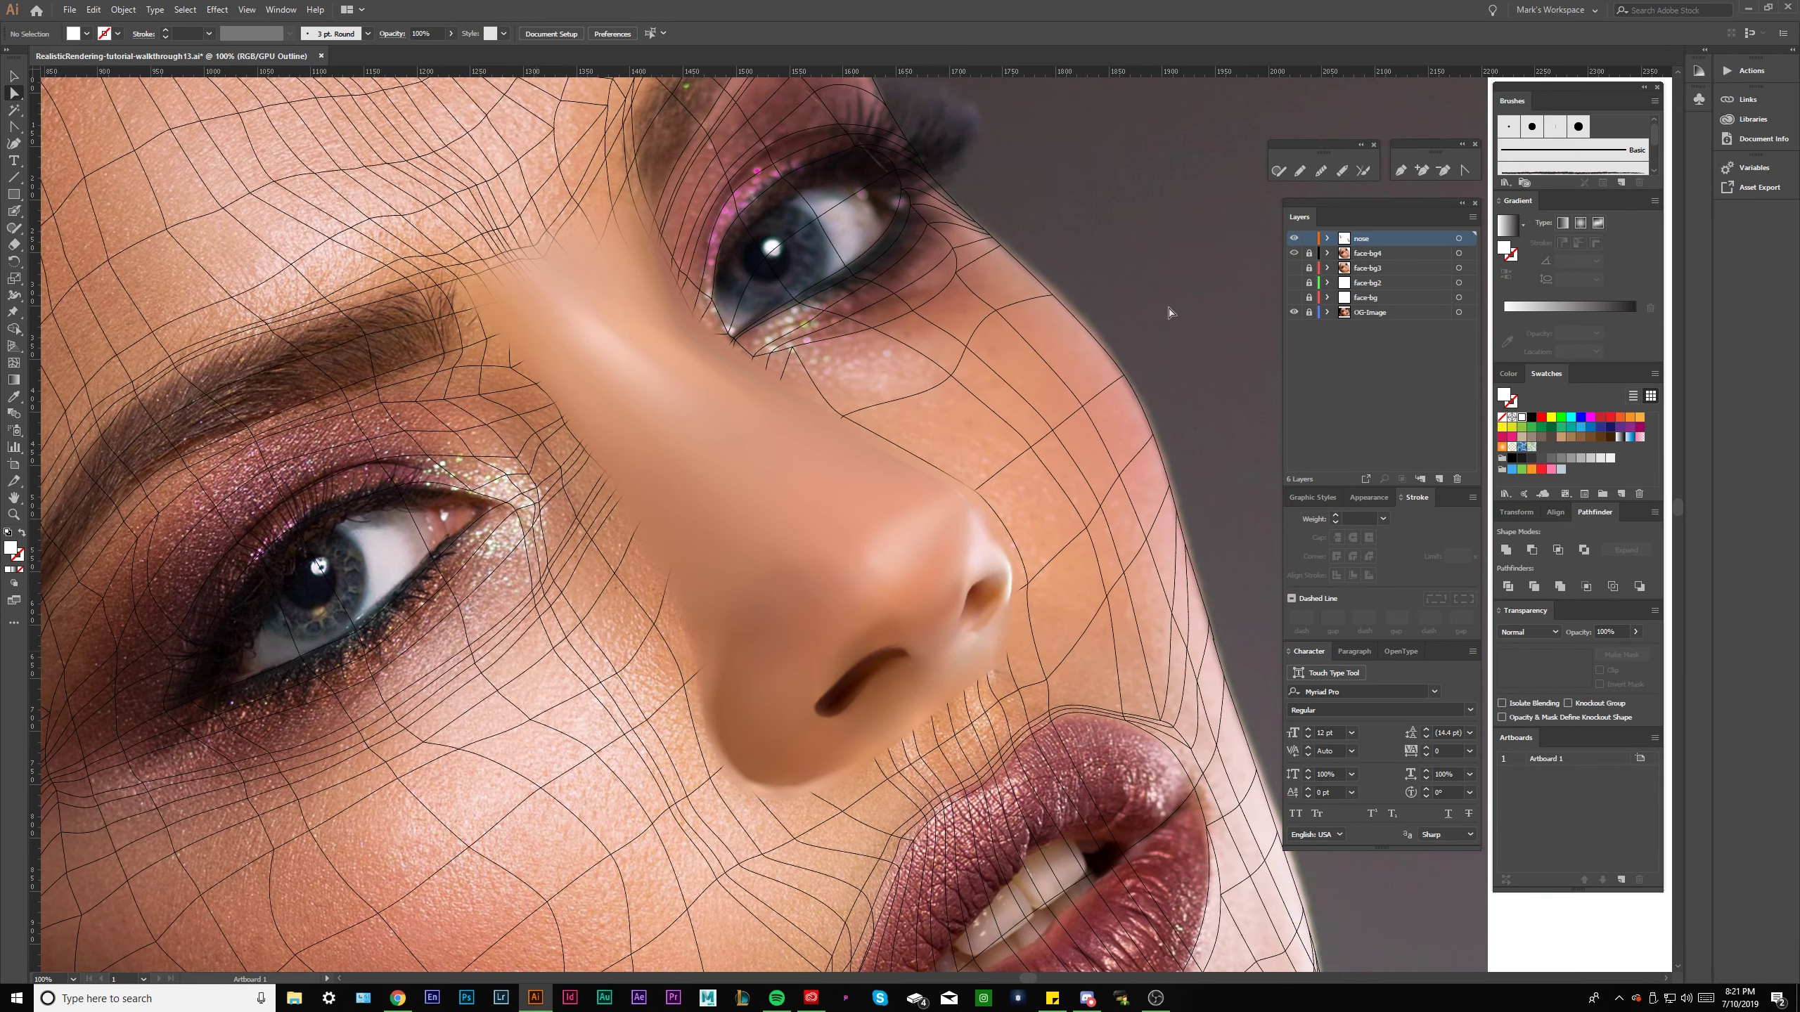
{"action": "scroll", "coordinate": [580, 590], "scroll_direction": "up", "scroll_amount": 1}
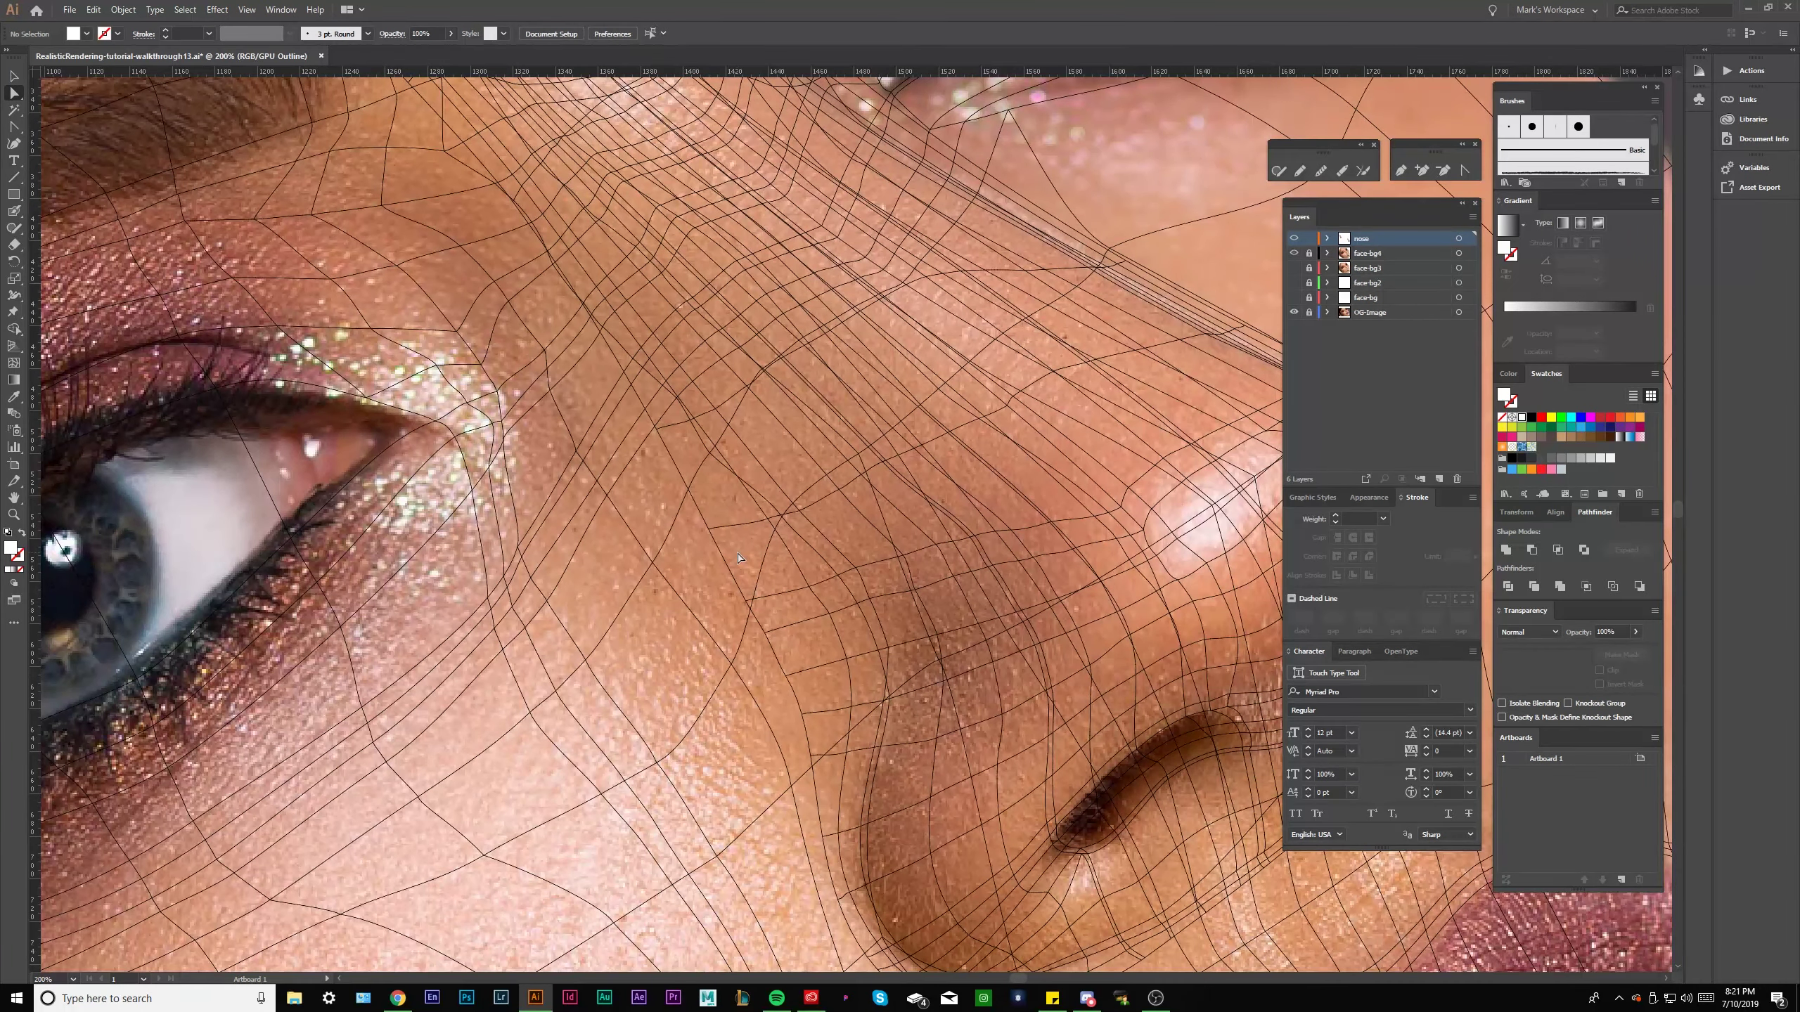
{"action": "scroll", "coordinate": [869, 678], "scroll_direction": "down", "scroll_amount": 1}
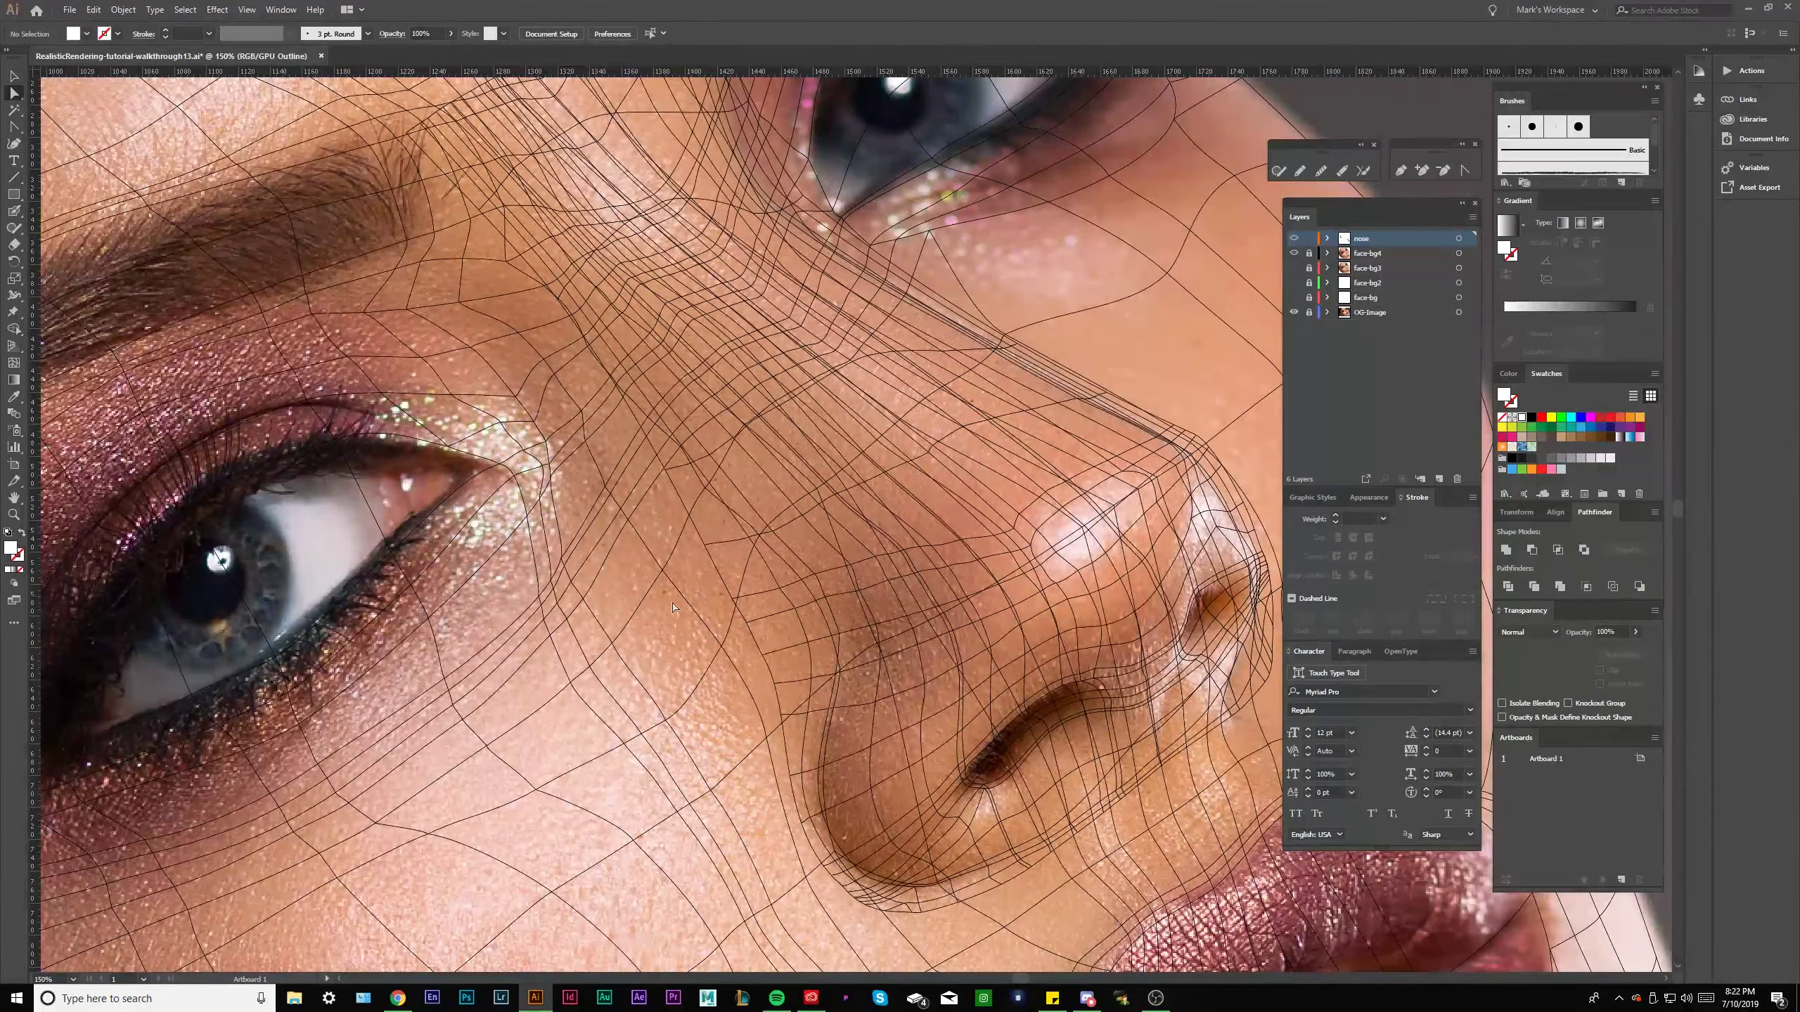
Return the nose and face-bg4 layers to preview, inspect the nose mesh's edge beside the cheek, and clear the selection.
{"action": "left_click", "coordinate": [1293, 238], "text": "ctrl"}
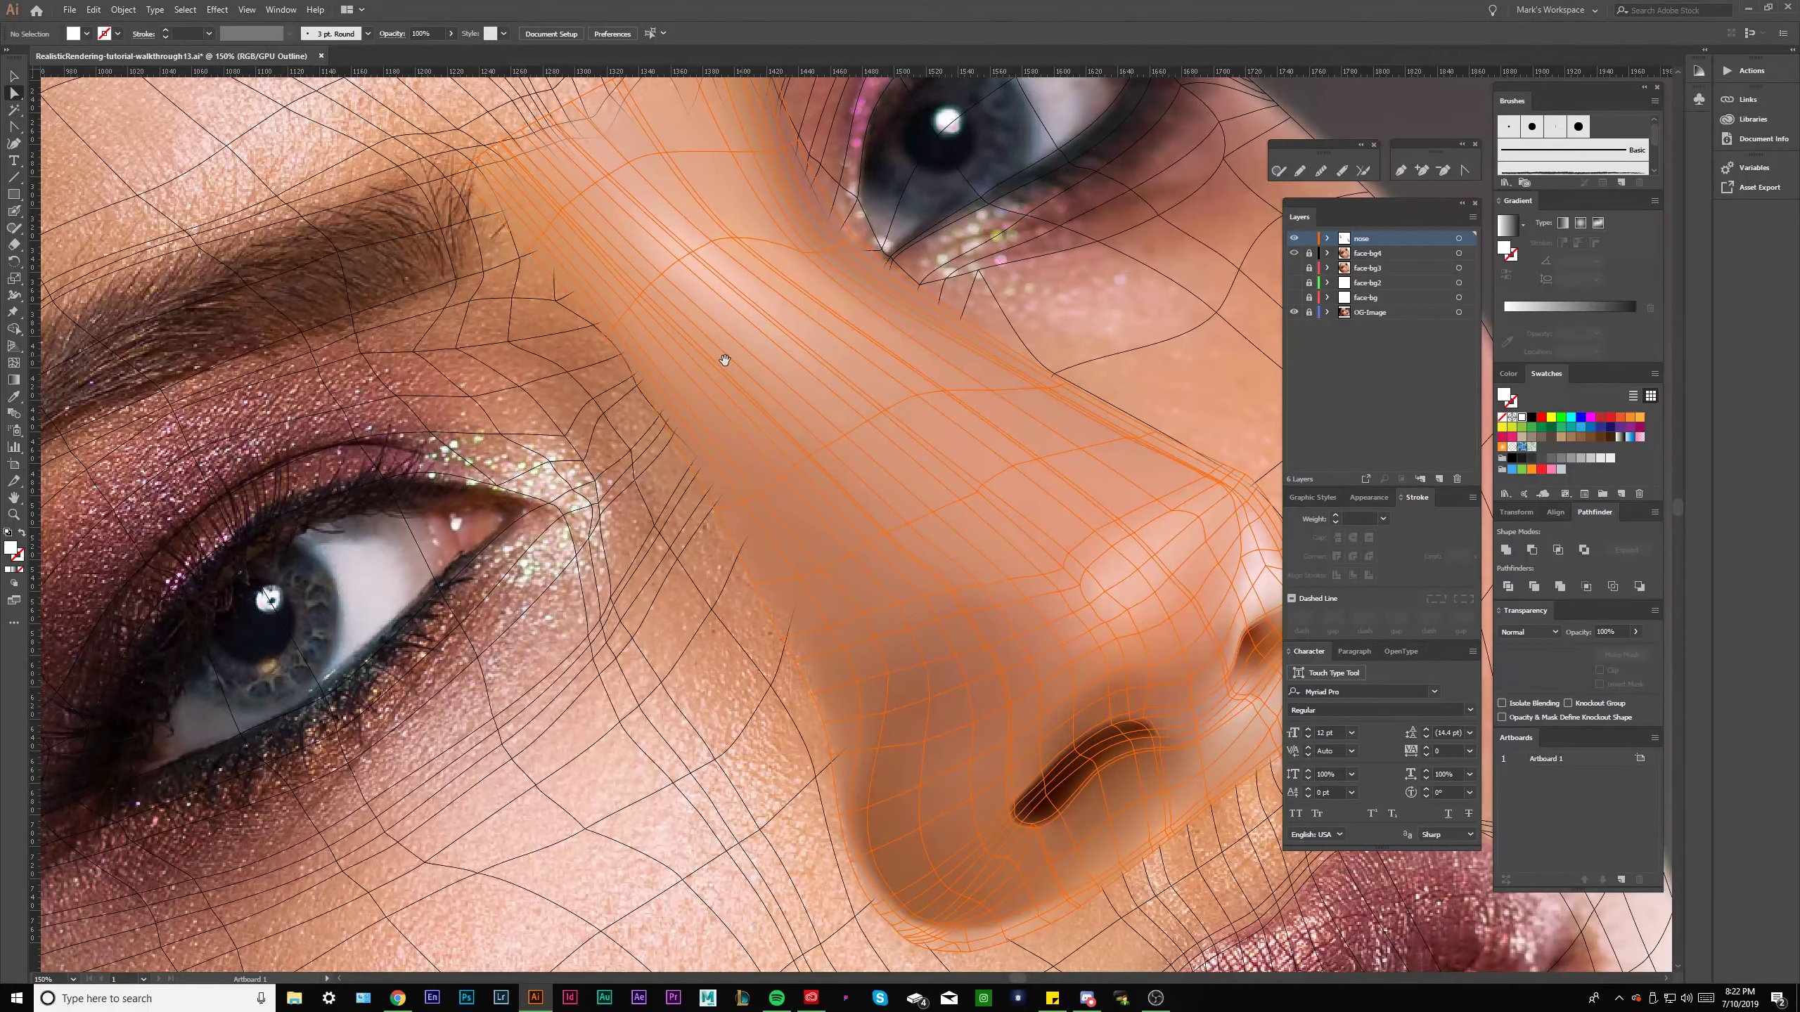
{"action": "left_click", "coordinate": [1293, 253], "text": "ctrl"}
{"action": "left_click", "coordinate": [823, 530]}
{"action": "scroll", "coordinate": [823, 530], "scroll_direction": "up", "scroll_amount": 1}
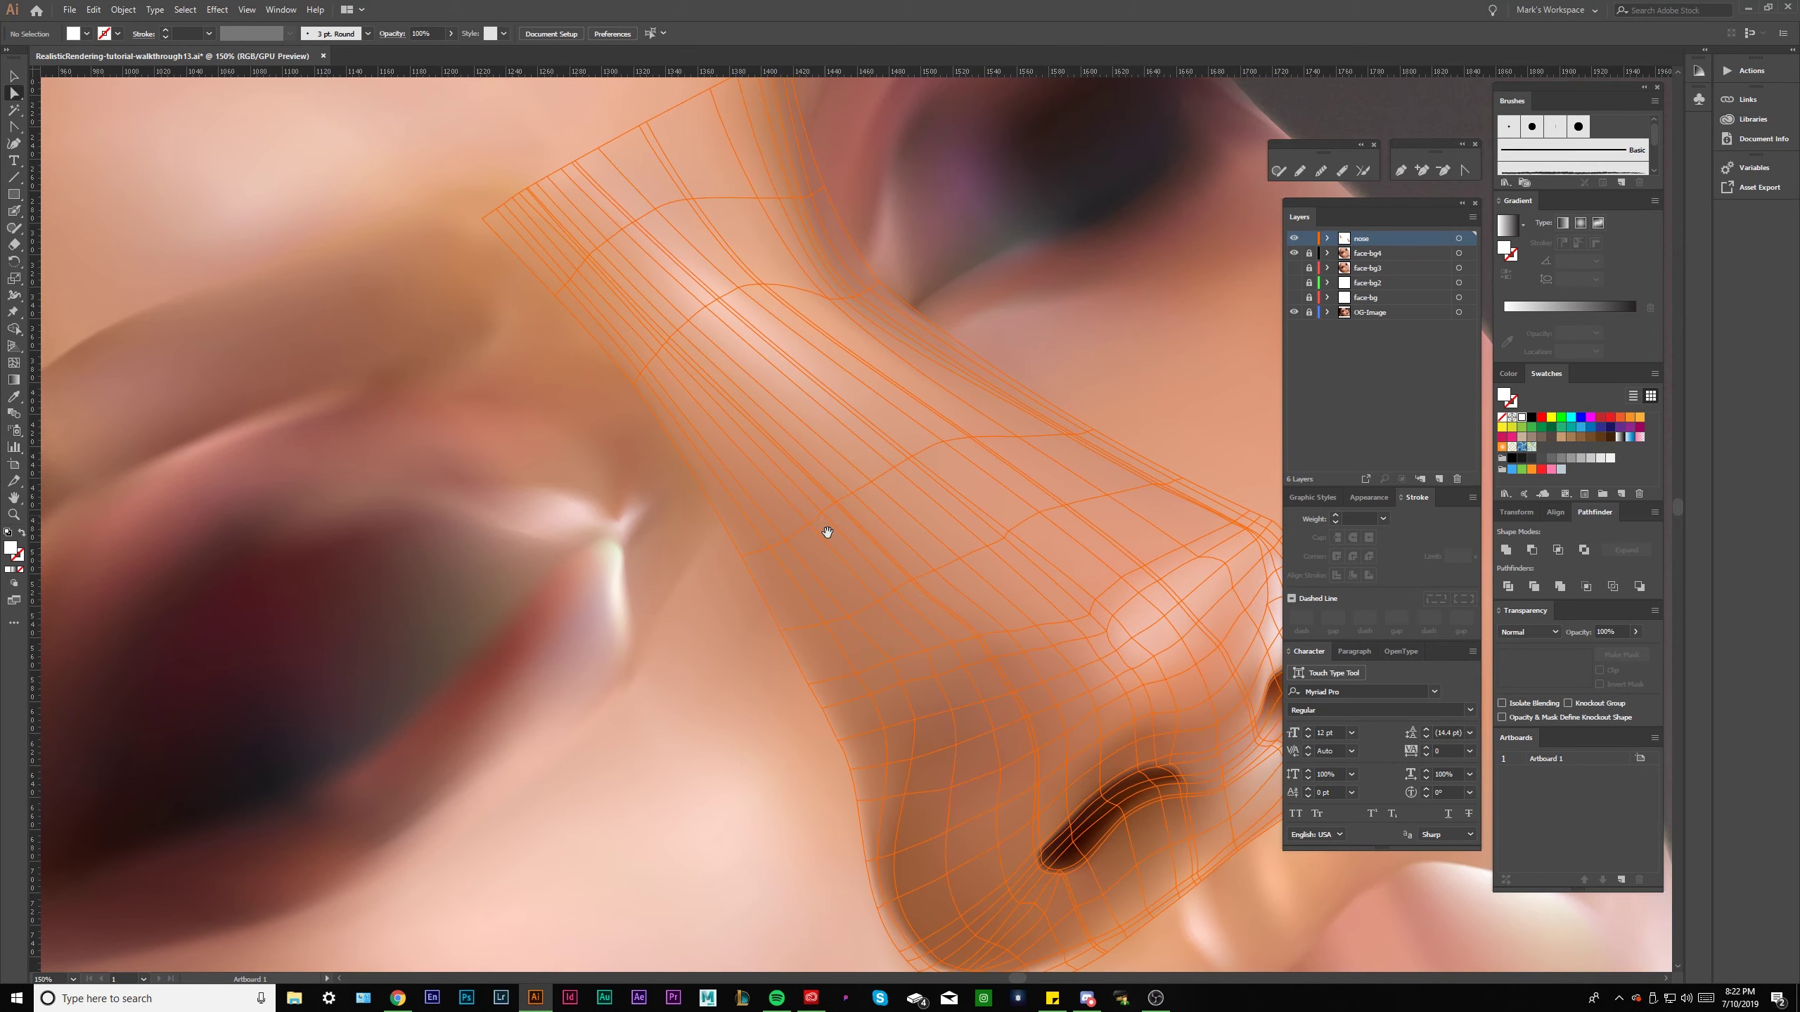
{"action": "scroll", "coordinate": [815, 609], "scroll_direction": "up", "scroll_amount": 2}
{"action": "left_click", "coordinate": [809, 685]}
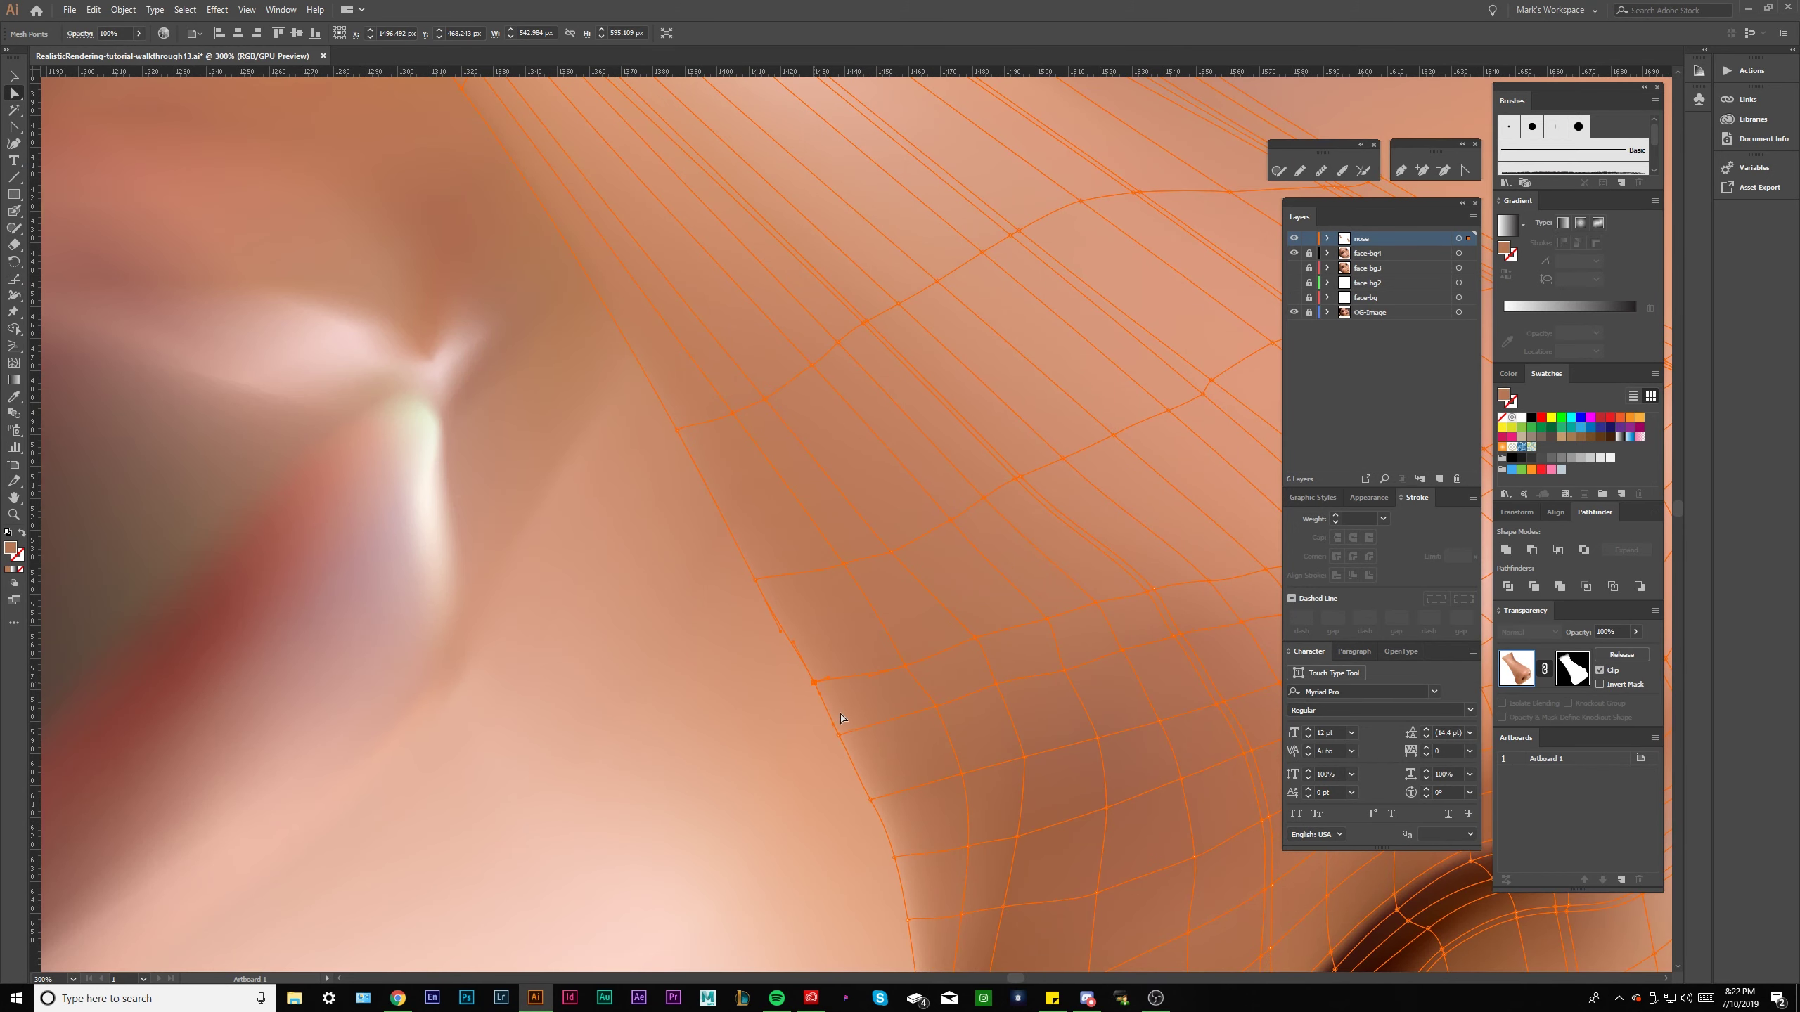
{"action": "scroll", "coordinate": [778, 623], "scroll_direction": "down", "scroll_amount": 1}
{"action": "scroll", "coordinate": [778, 624], "scroll_direction": "down", "scroll_amount": 3}
{"action": "left_click", "coordinate": [743, 660]}
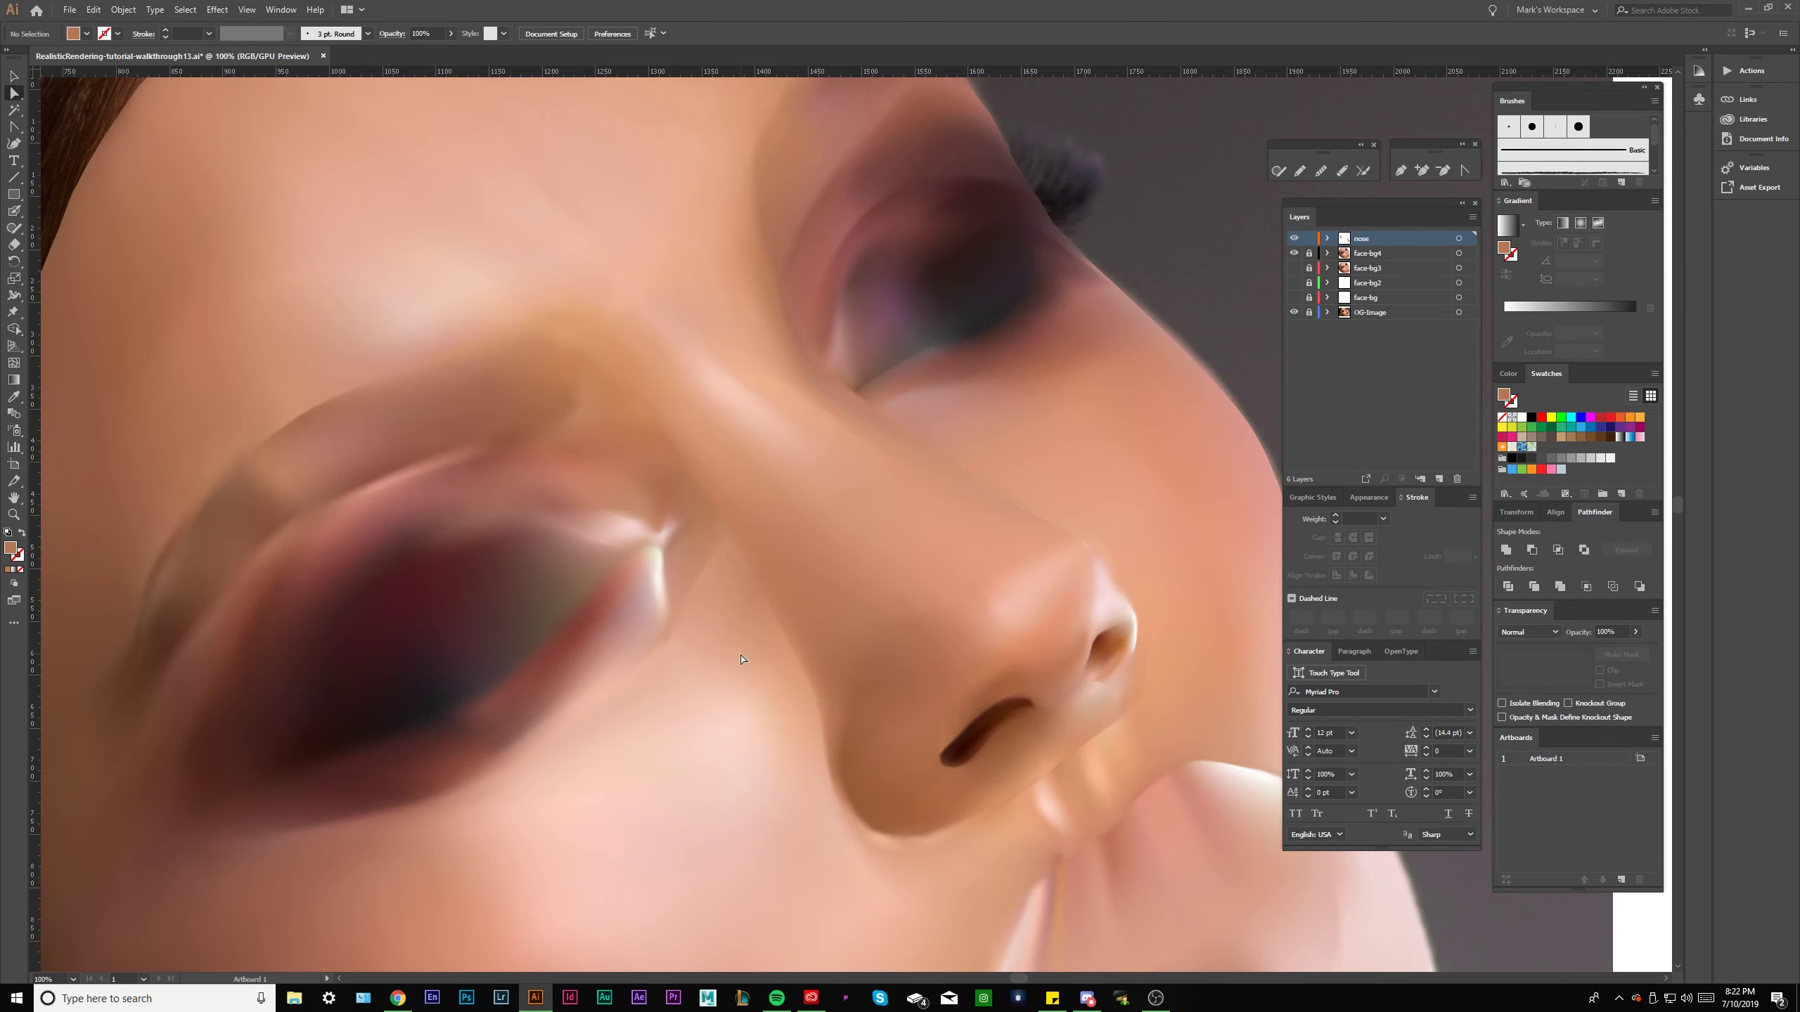
Lock the nose layer, unlock face-bg4, and shift the face mesh points between the inner eye corner and the bridge.
{"action": "scroll", "coordinate": [734, 650], "scroll_direction": "up", "scroll_amount": 3}
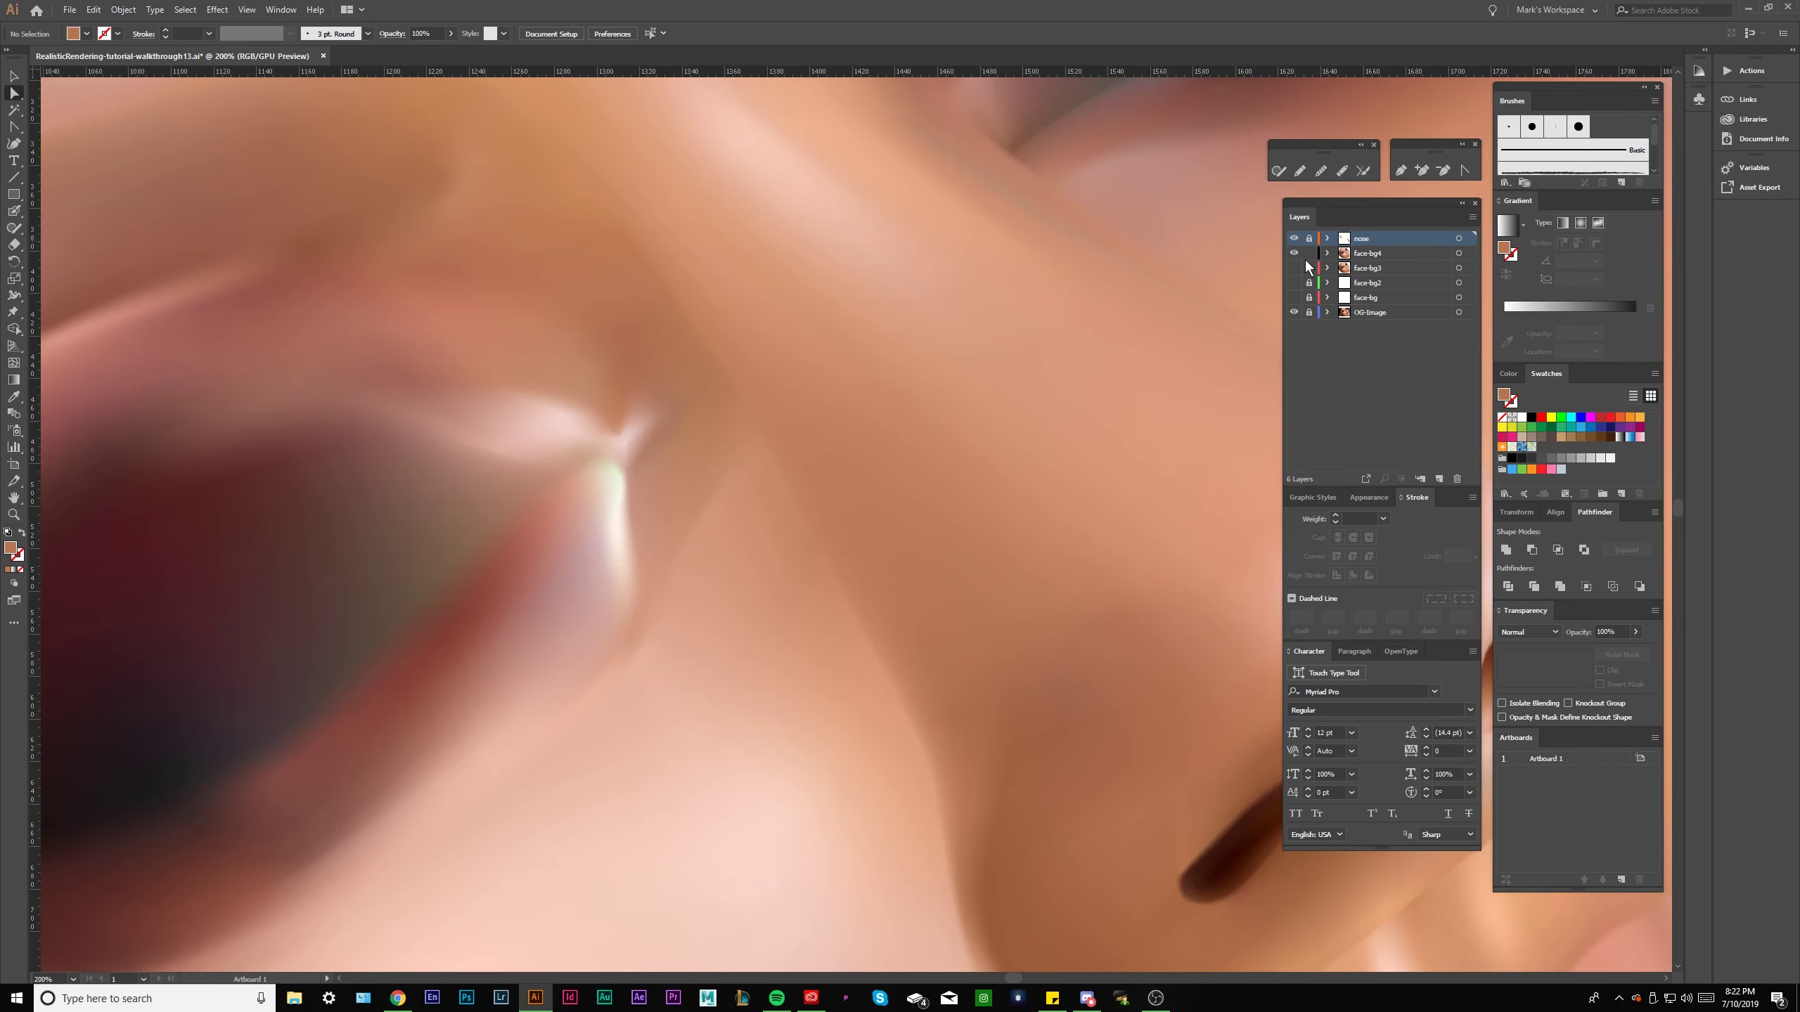
{"action": "left_click", "coordinate": [871, 622]}
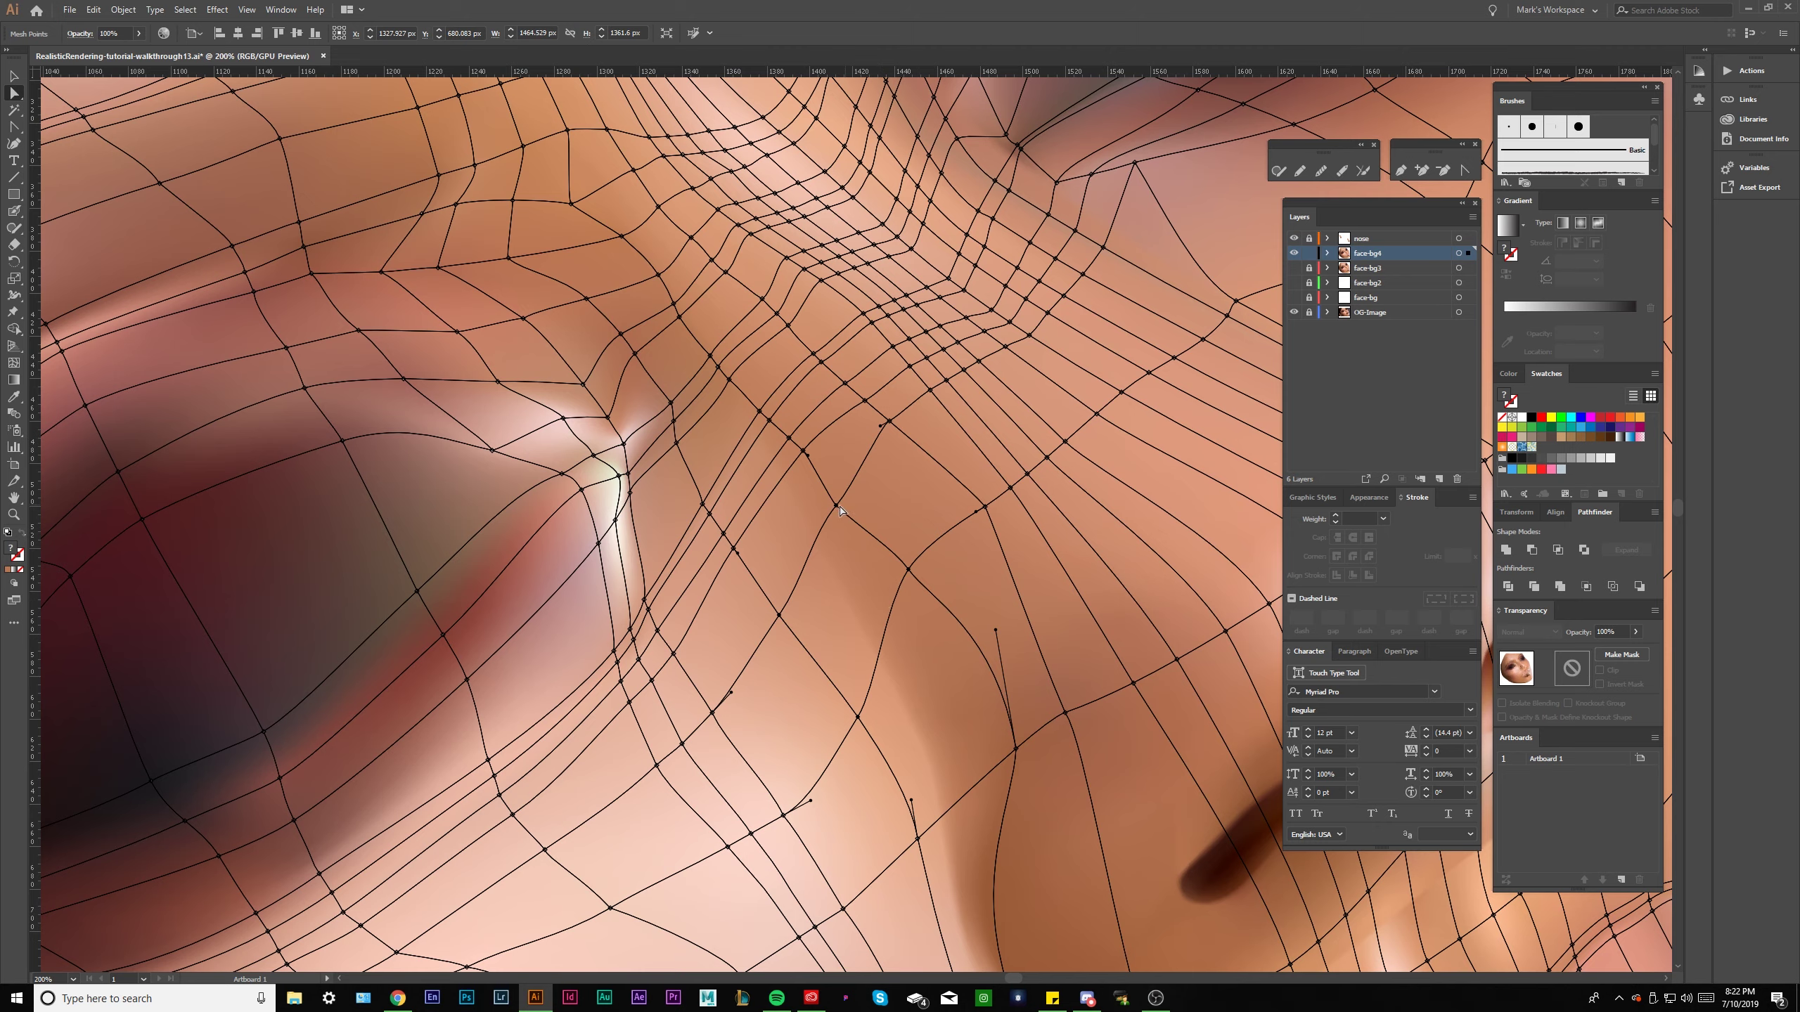
{"action": "left_click_drag", "start_coordinate": [838, 510], "coordinate": [821, 528]}
{"action": "scroll", "coordinate": [806, 440], "scroll_direction": "up", "scroll_amount": 2}
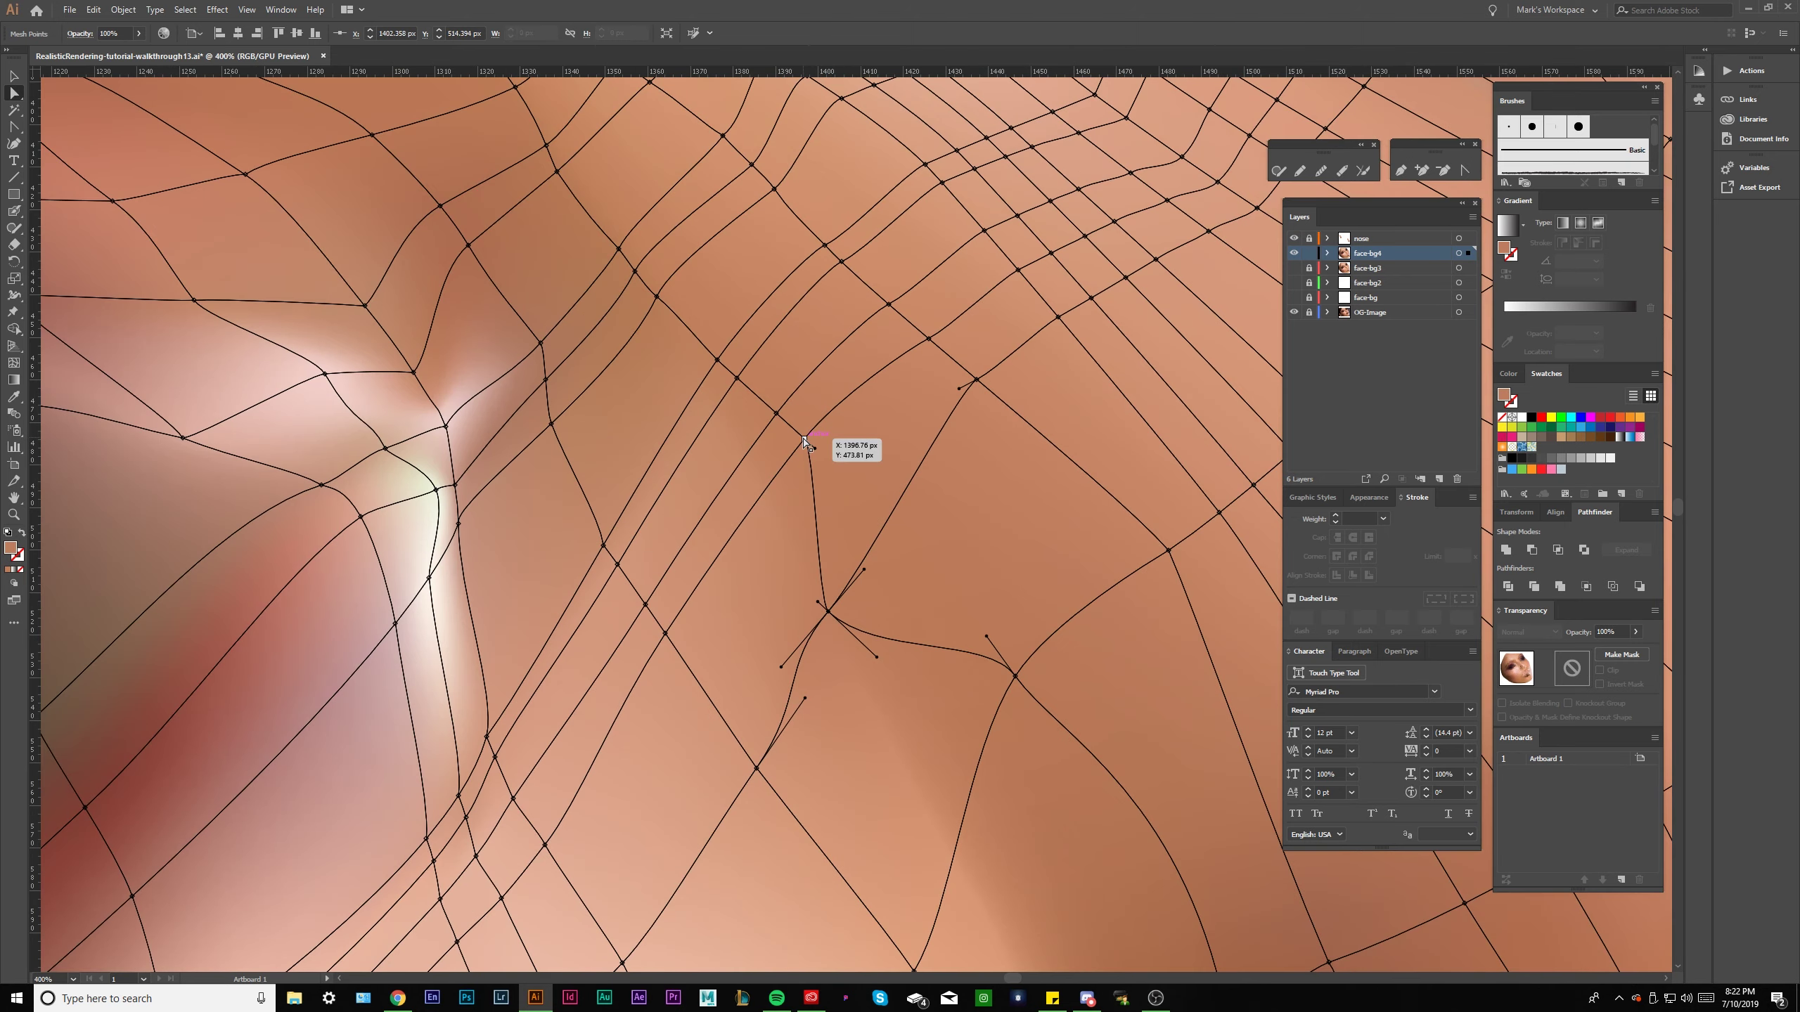
{"action": "left_click_drag", "start_coordinate": [748, 428], "coordinate": [788, 462]}
{"action": "scroll", "coordinate": [800, 496], "scroll_direction": "down", "scroll_amount": 3}
{"action": "scroll", "coordinate": [803, 521], "scroll_direction": "up", "scroll_amount": 6}
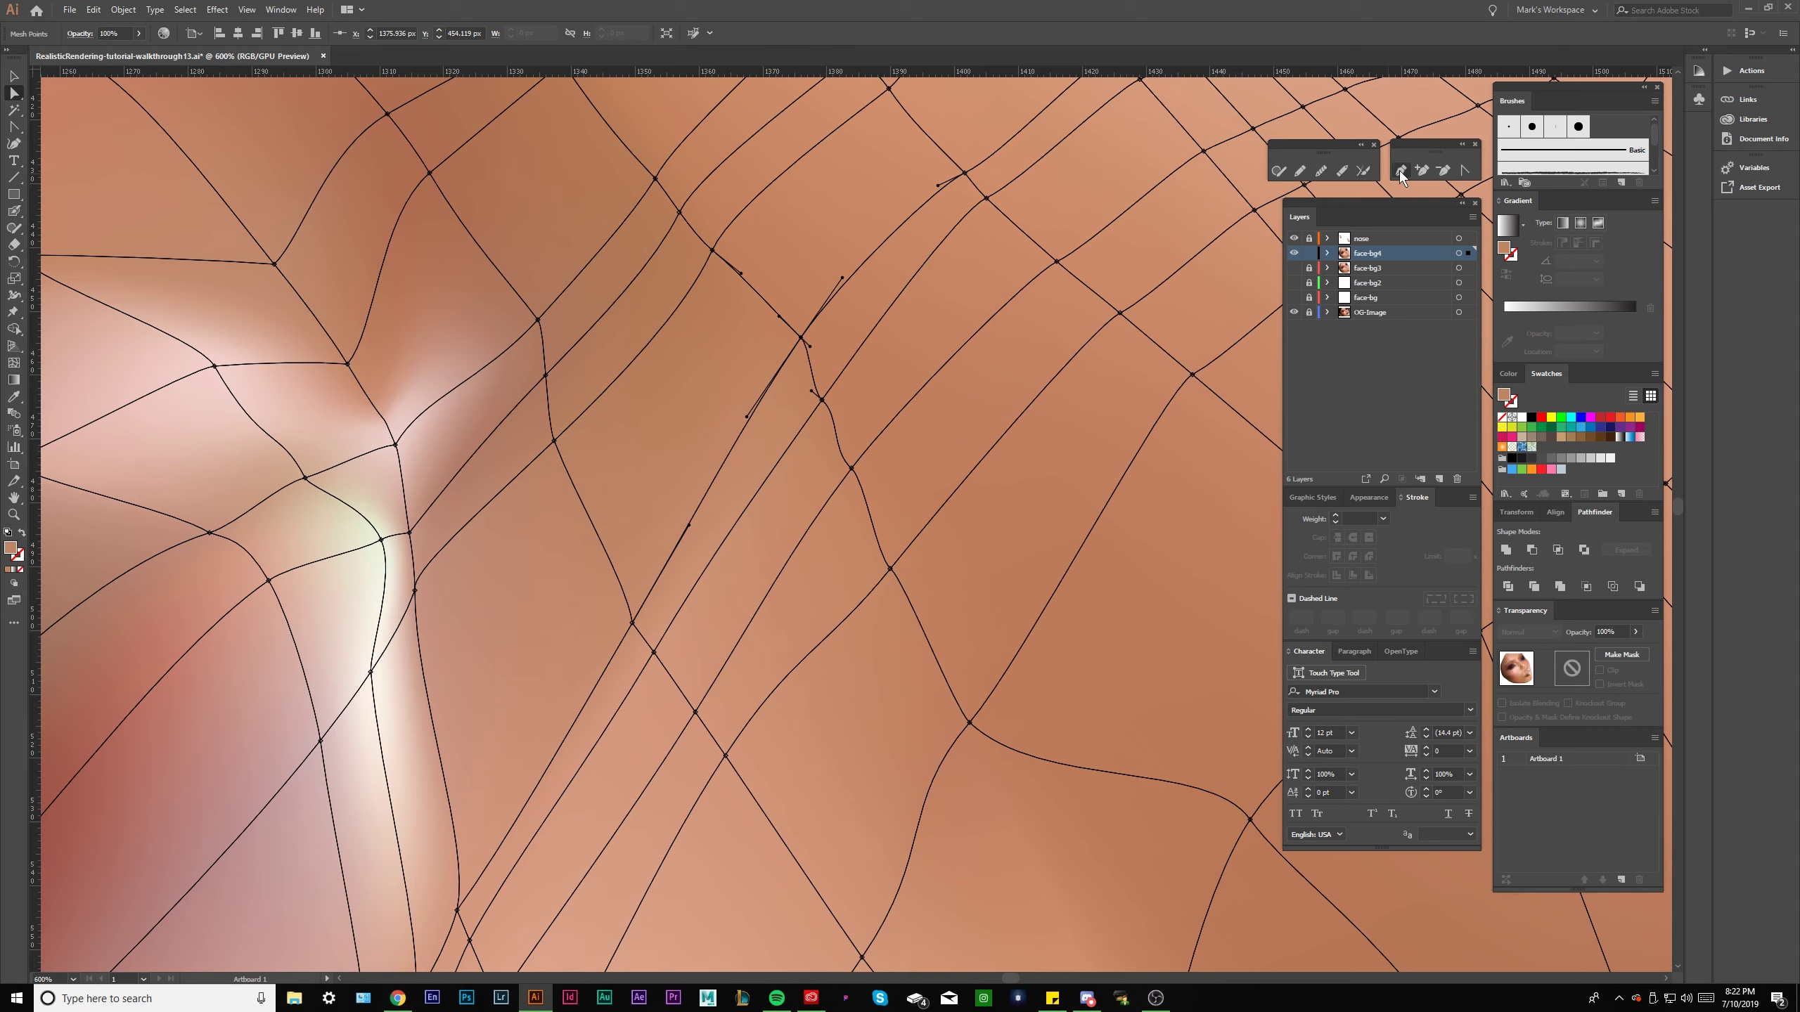
Smooth the face mesh handles down the near side of the bridge with the Anchor Point tool.
{"action": "left_click", "coordinate": [1462, 171]}
{"action": "left_click", "coordinate": [823, 401]}
{"action": "left_click", "coordinate": [849, 467]}
{"action": "left_click", "coordinate": [889, 568]}
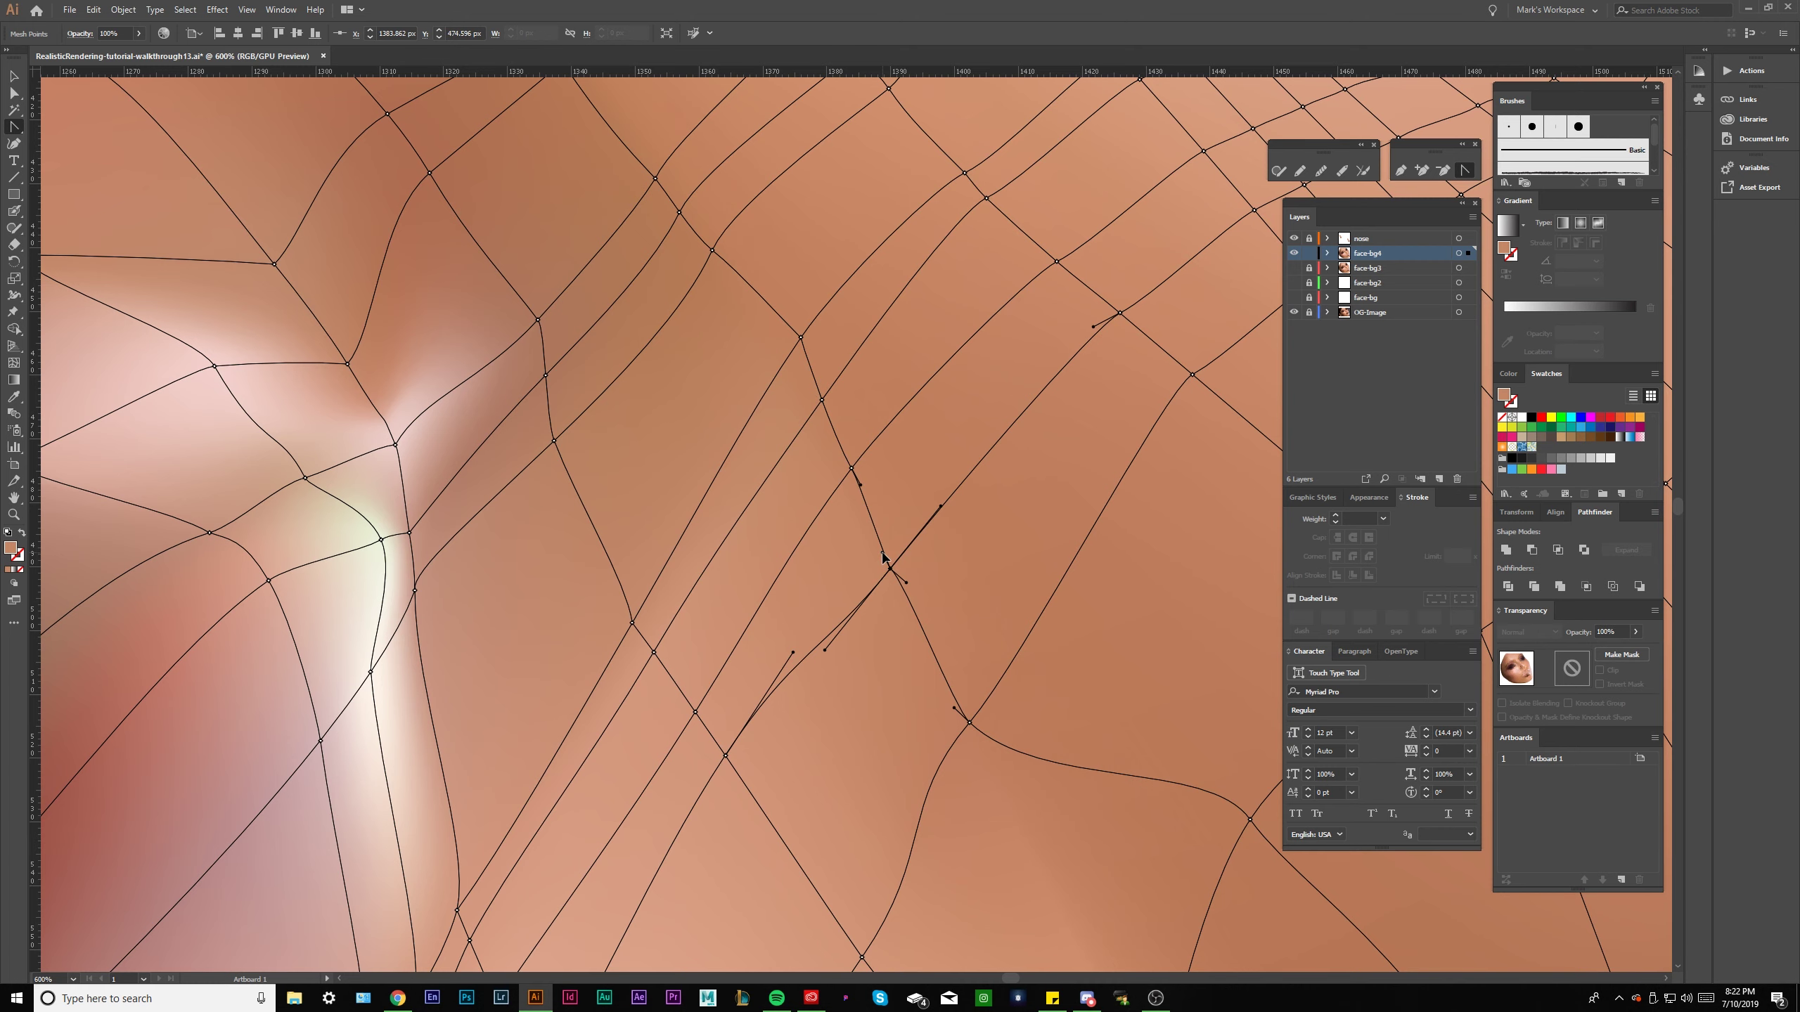
{"action": "left_click", "coordinate": [970, 723]}
{"action": "left_click_drag", "start_coordinate": [980, 720], "coordinate": [862, 710]}
Reposition the face mesh points above the near nostril wing along the nose-to-cheek edge and straighten their handles.
{"action": "scroll", "coordinate": [864, 614], "scroll_direction": "down", "scroll_amount": 3}
{"action": "left_click", "coordinate": [836, 793]}
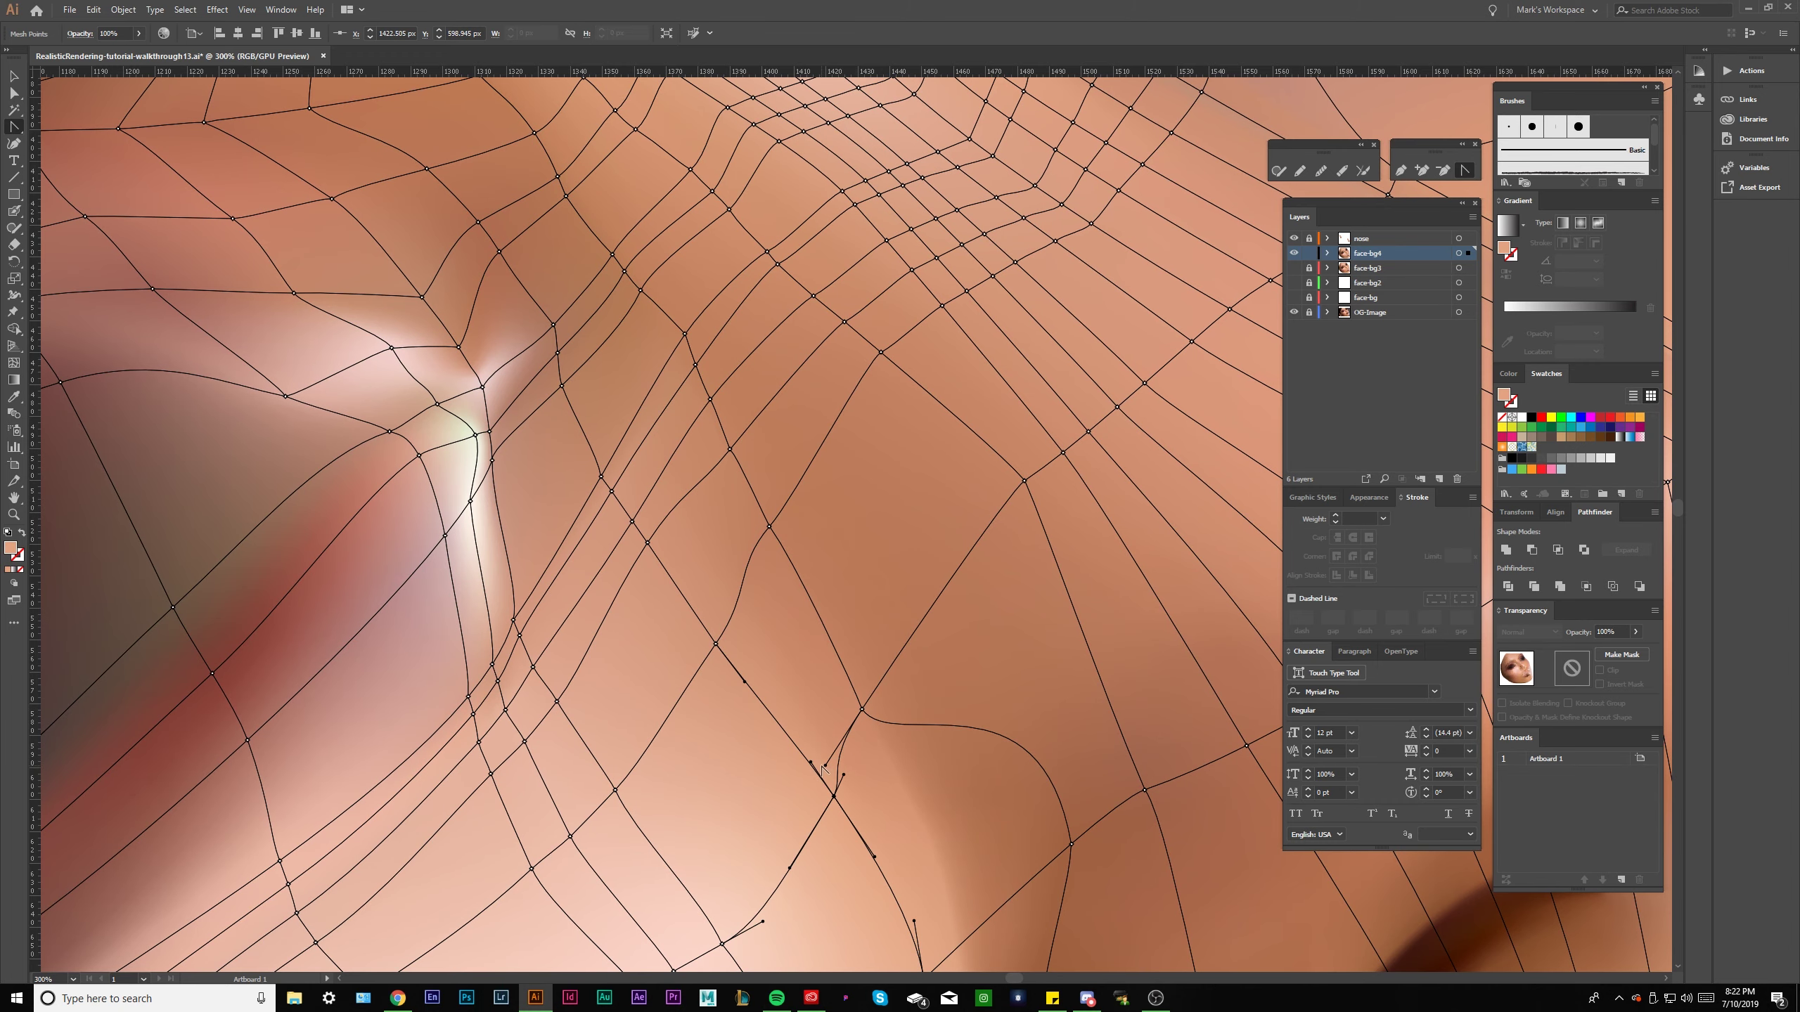
{"action": "left_click", "coordinate": [861, 710]}
{"action": "left_click_drag", "start_coordinate": [928, 711], "coordinate": [879, 676]}
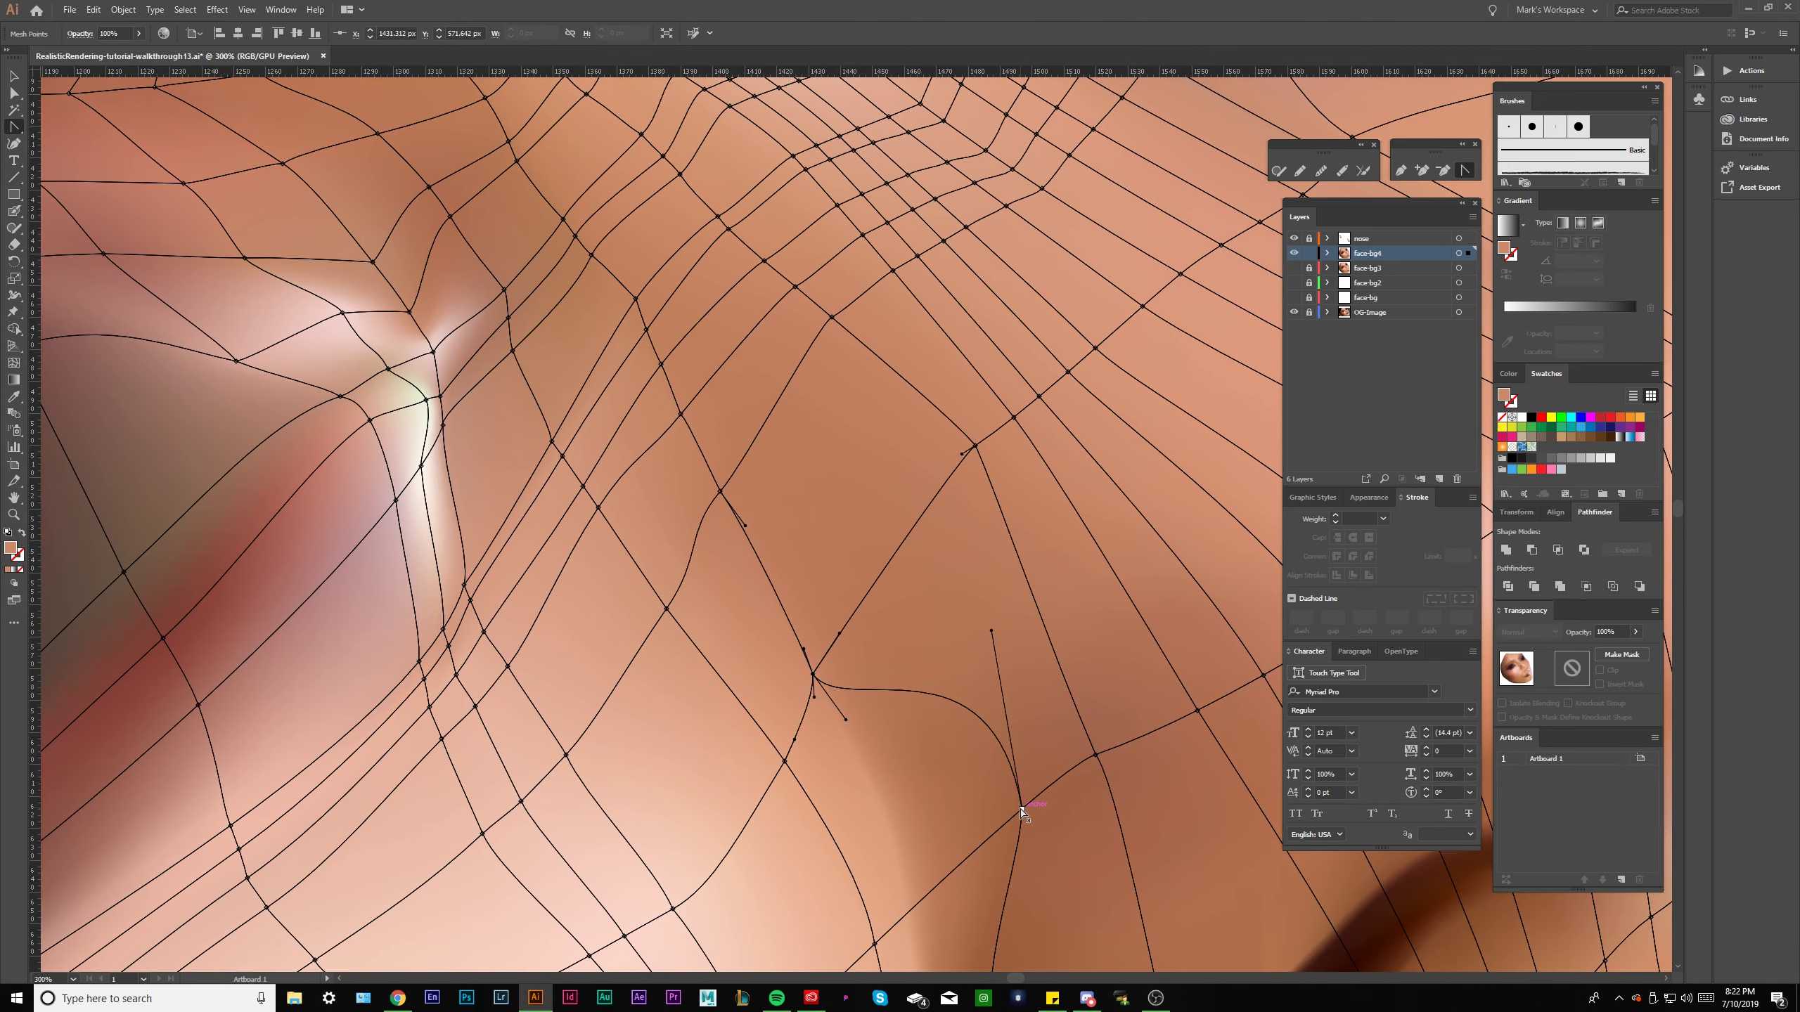
{"action": "left_click_drag", "start_coordinate": [1023, 814], "coordinate": [896, 848]}
{"action": "left_click_drag", "start_coordinate": [909, 952], "coordinate": [832, 727]}
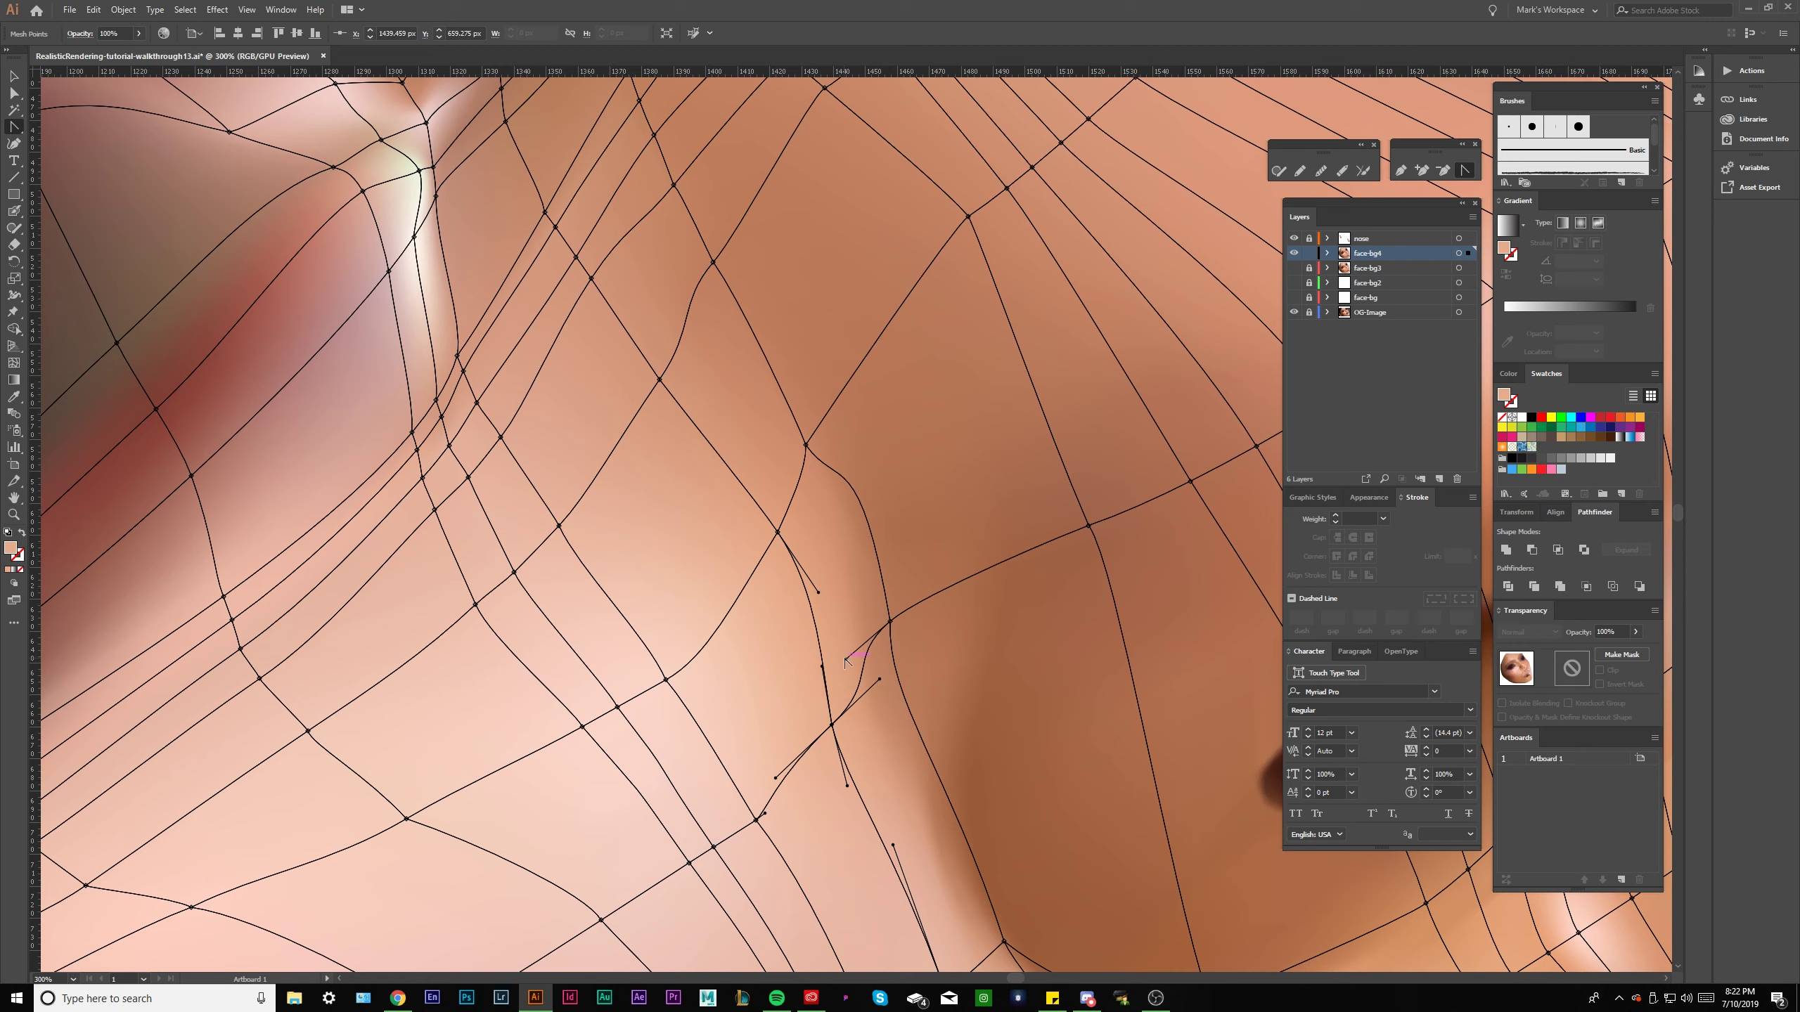
{"action": "left_click_drag", "start_coordinate": [845, 662], "coordinate": [891, 630]}
{"action": "left_click_drag", "start_coordinate": [861, 510], "coordinate": [881, 624]}
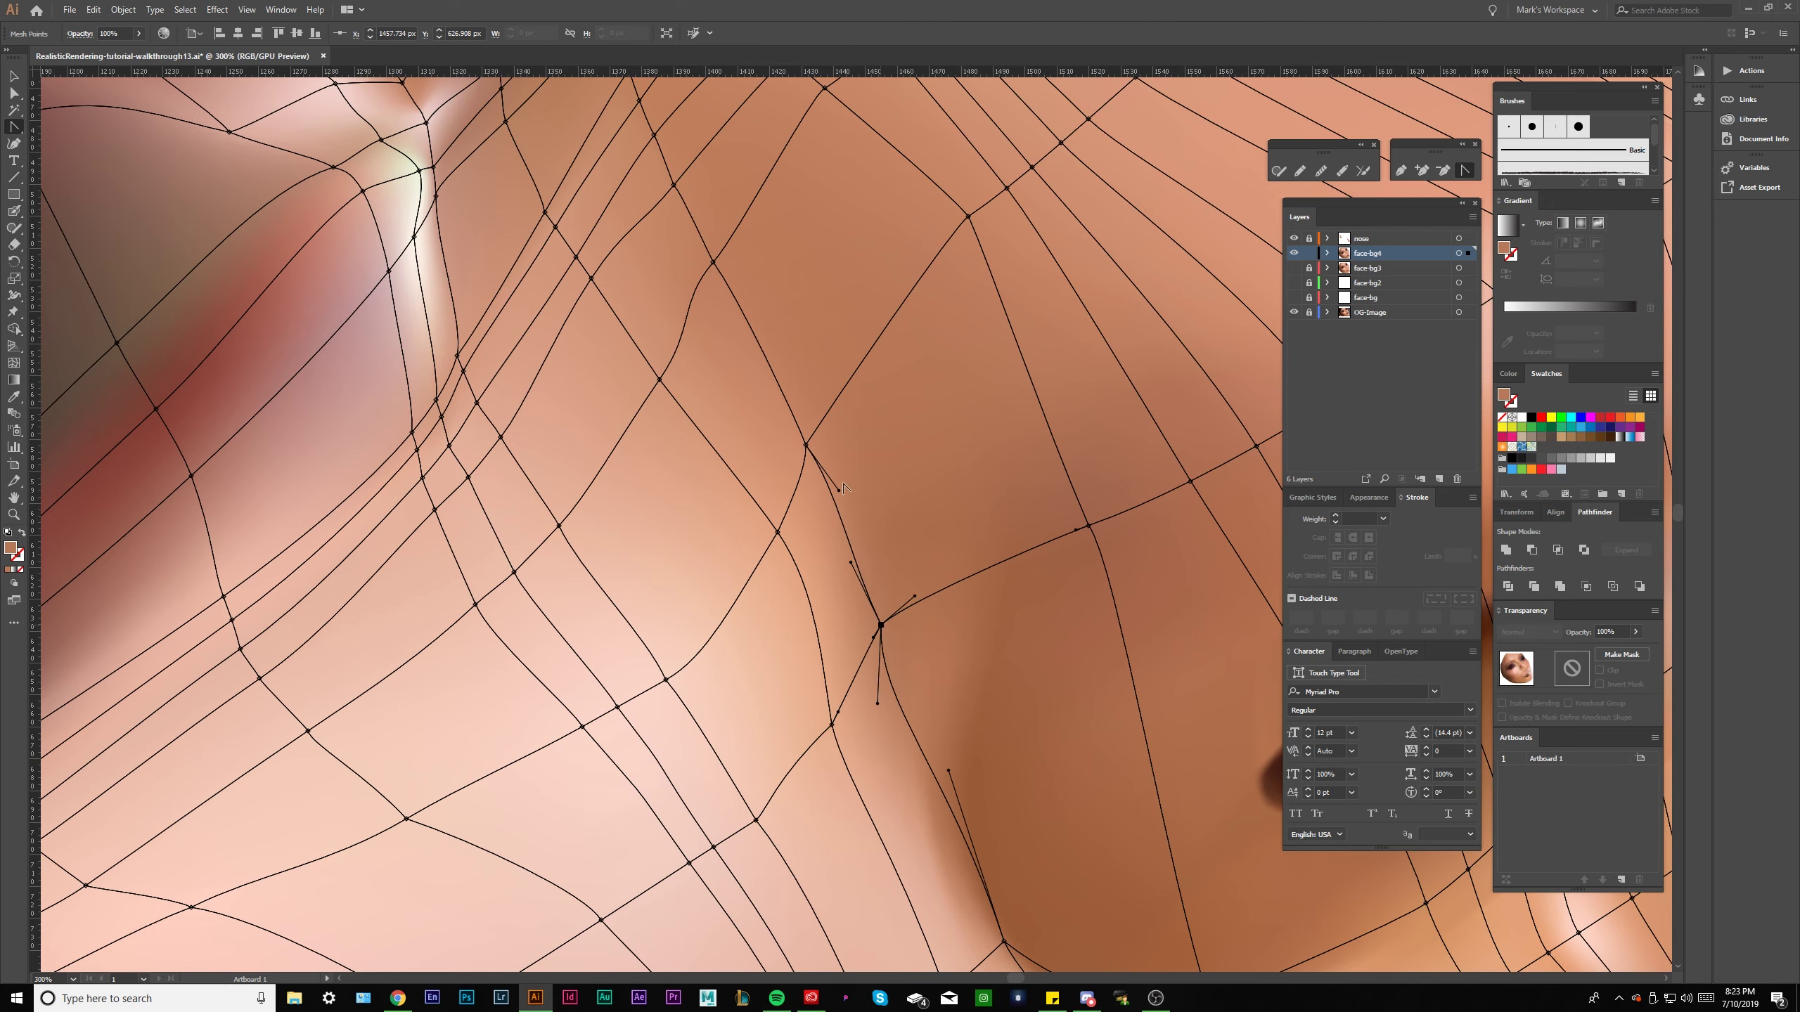
{"action": "left_click", "coordinate": [806, 445]}
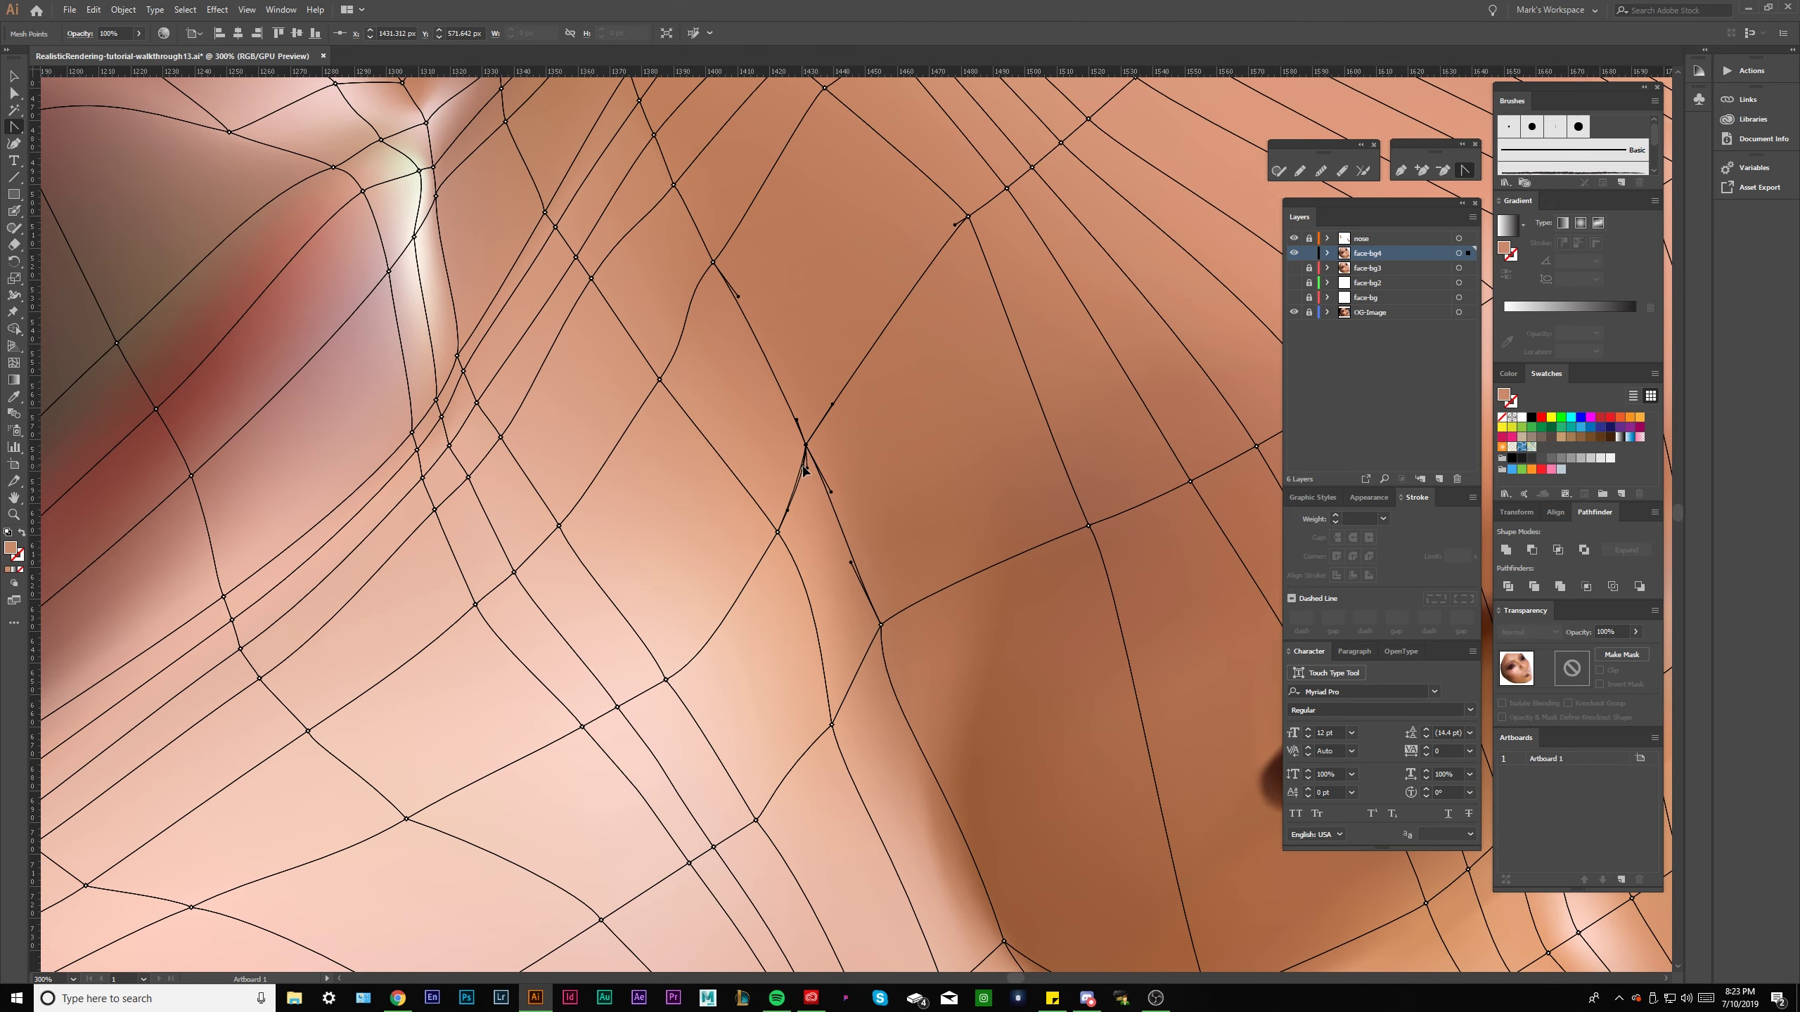
Clear the selection and review the blend between the nose and the face mesh across the whole portrait.
{"action": "scroll", "coordinate": [805, 463], "scroll_direction": "down", "scroll_amount": 2}
{"action": "scroll", "coordinate": [804, 465], "scroll_direction": "down", "scroll_amount": 5}
{"action": "left_click", "coordinate": [1130, 287]}
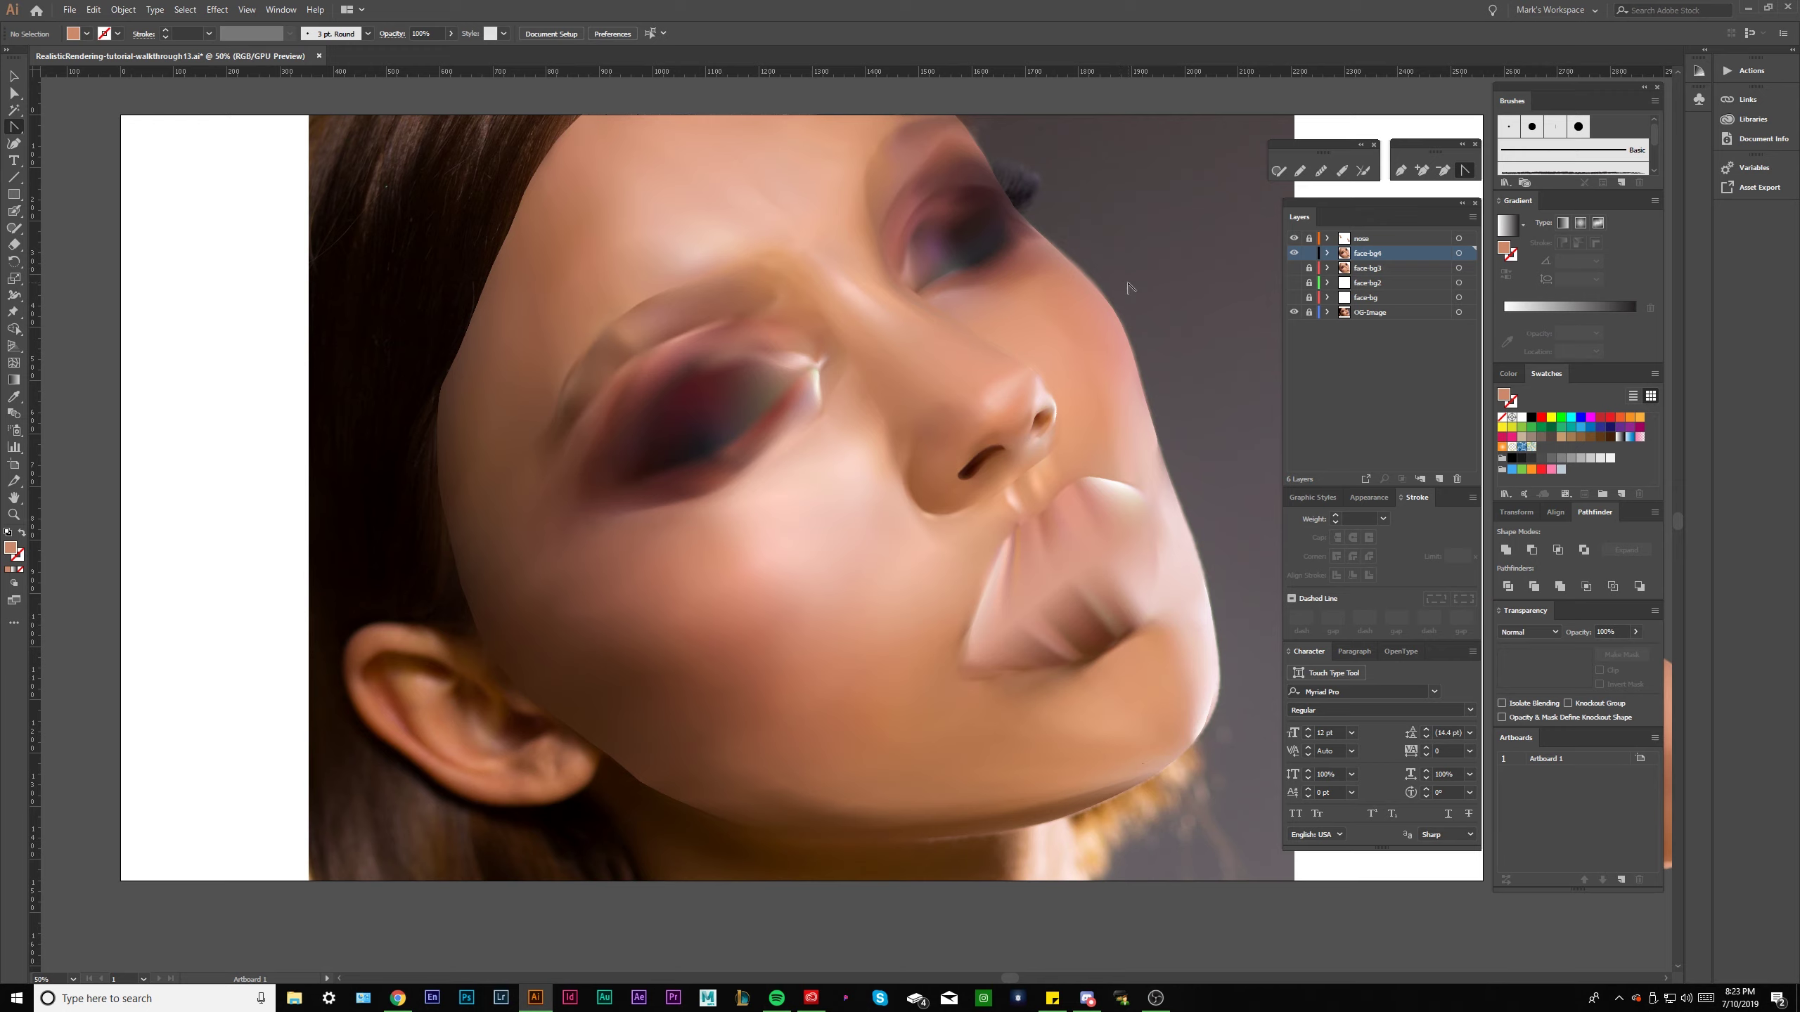
{"action": "scroll", "coordinate": [394, 715], "scroll_direction": "down", "scroll_amount": 2}
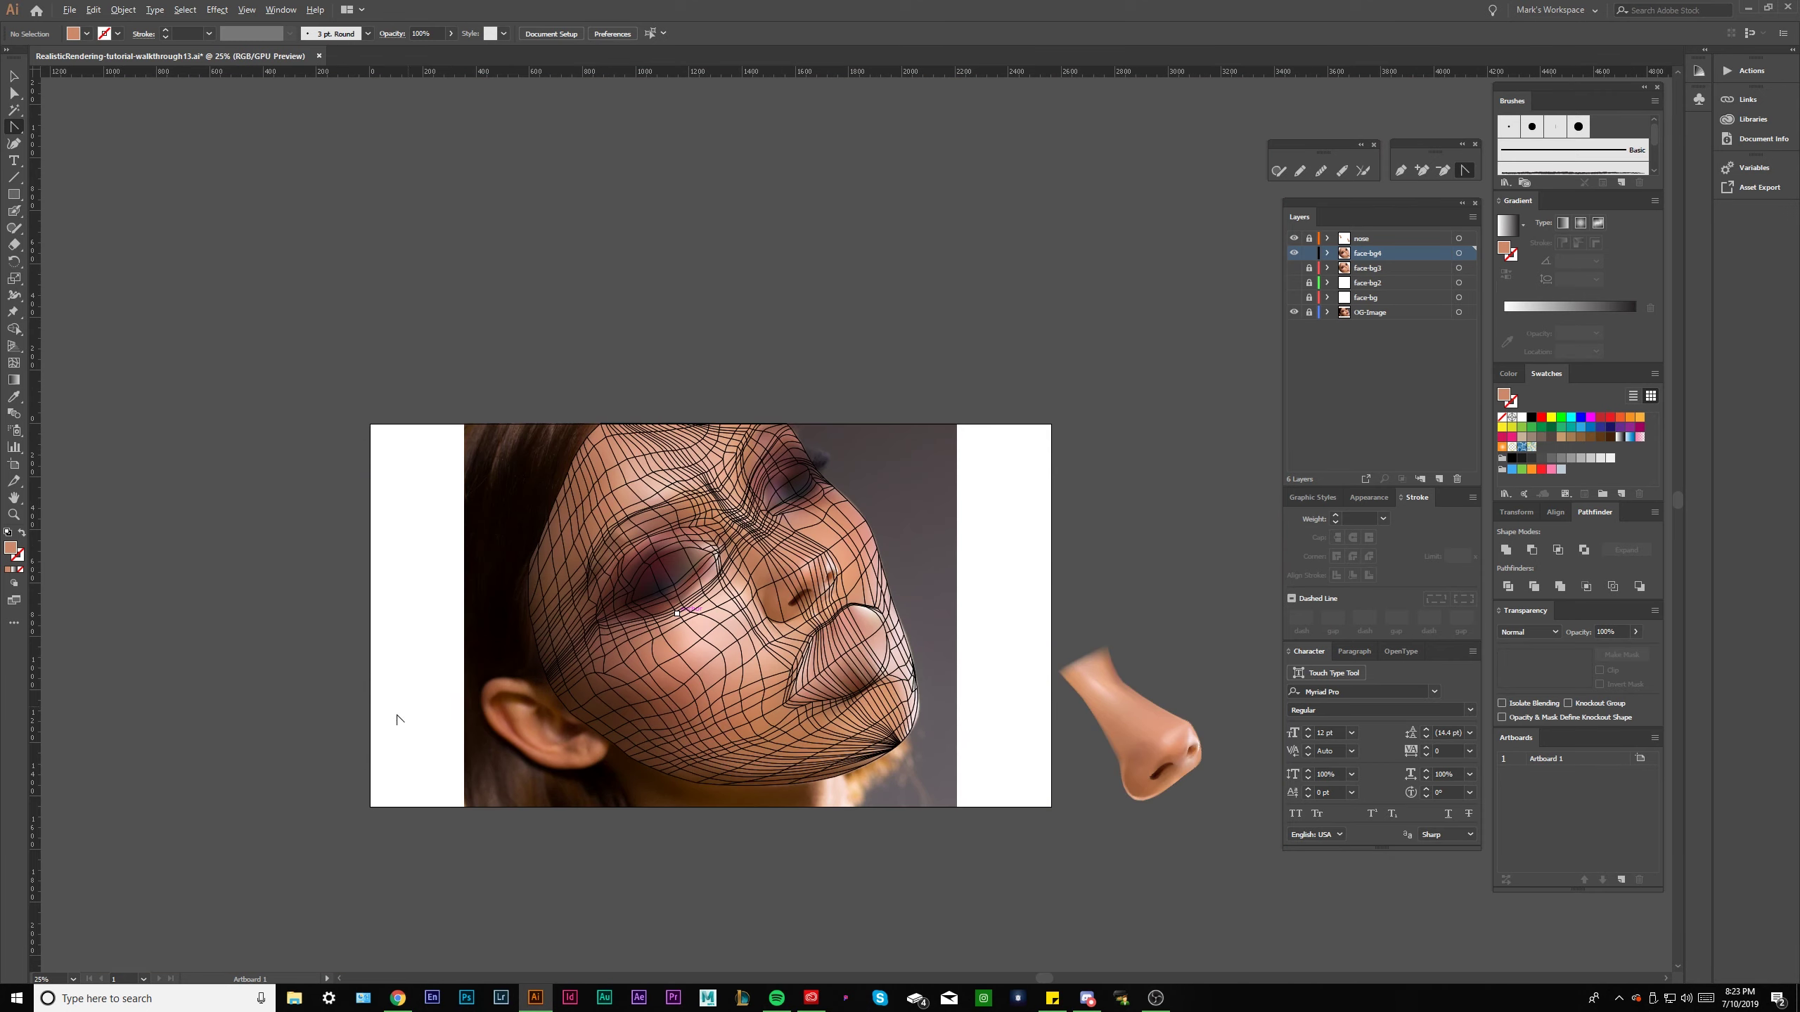
{"action": "scroll", "coordinate": [752, 518], "scroll_direction": "up", "scroll_amount": 4}
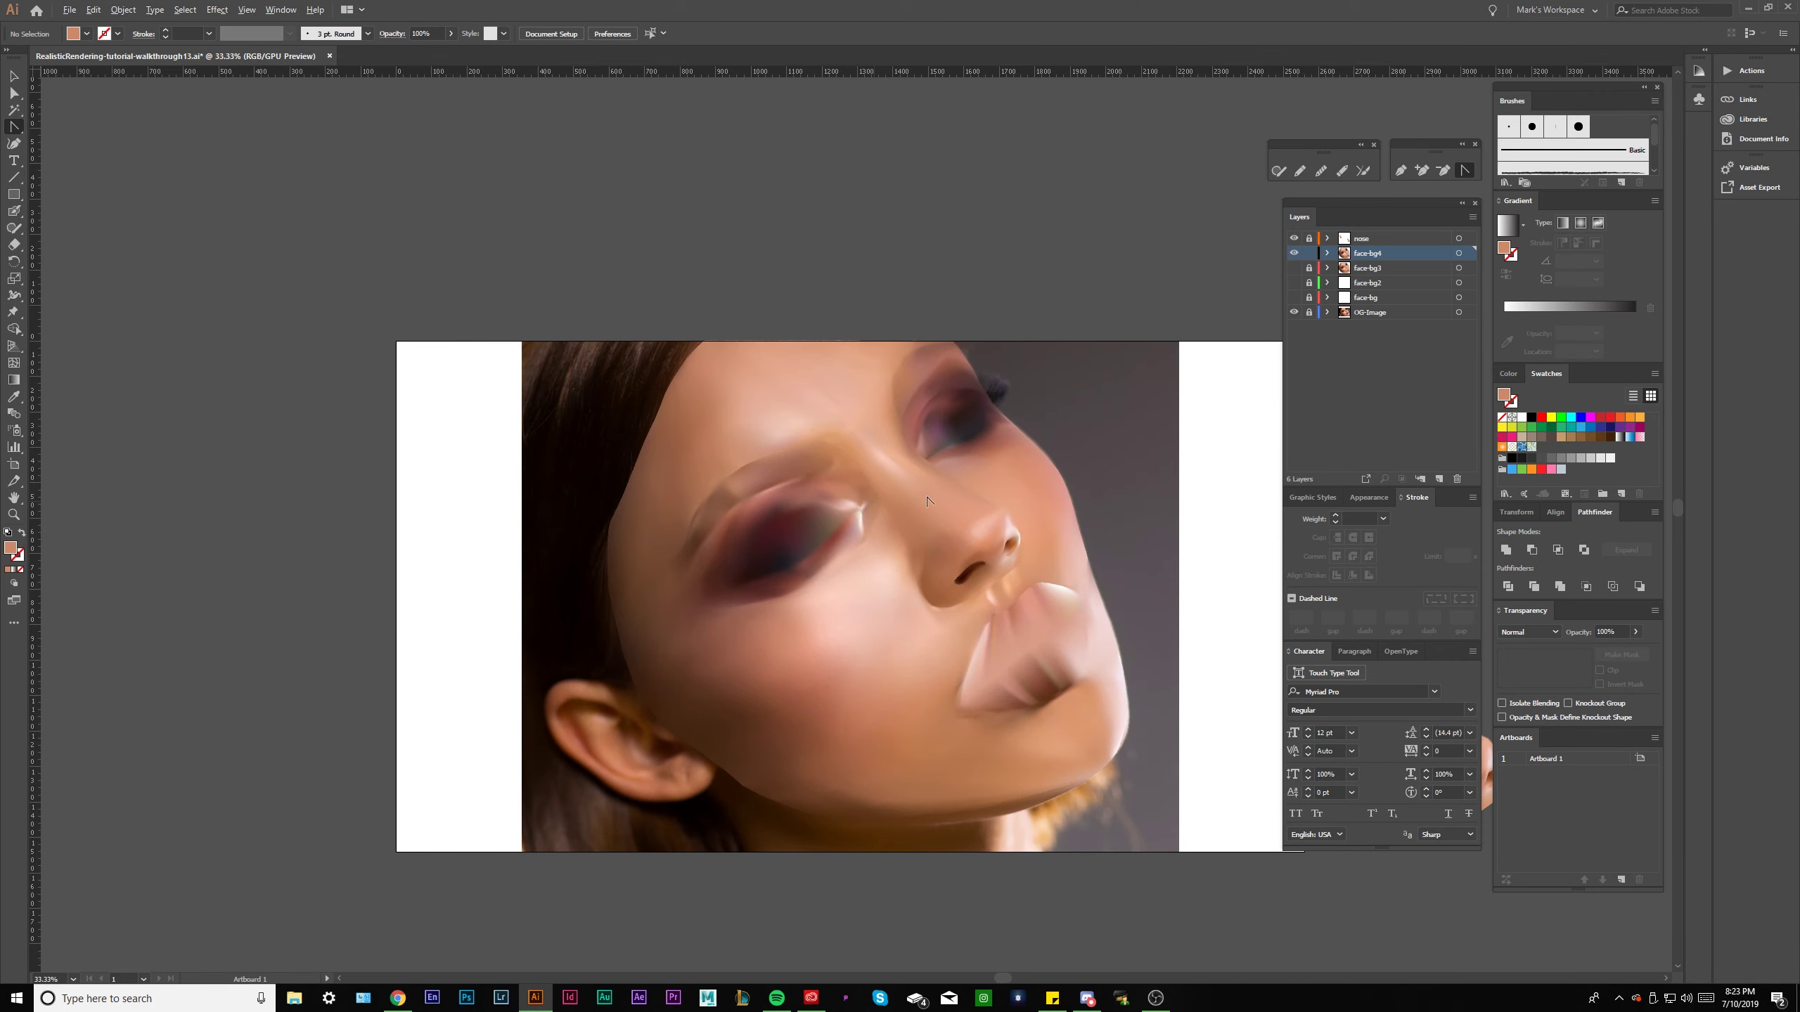
{"action": "scroll", "coordinate": [923, 665], "scroll_direction": "down", "scroll_amount": 2}
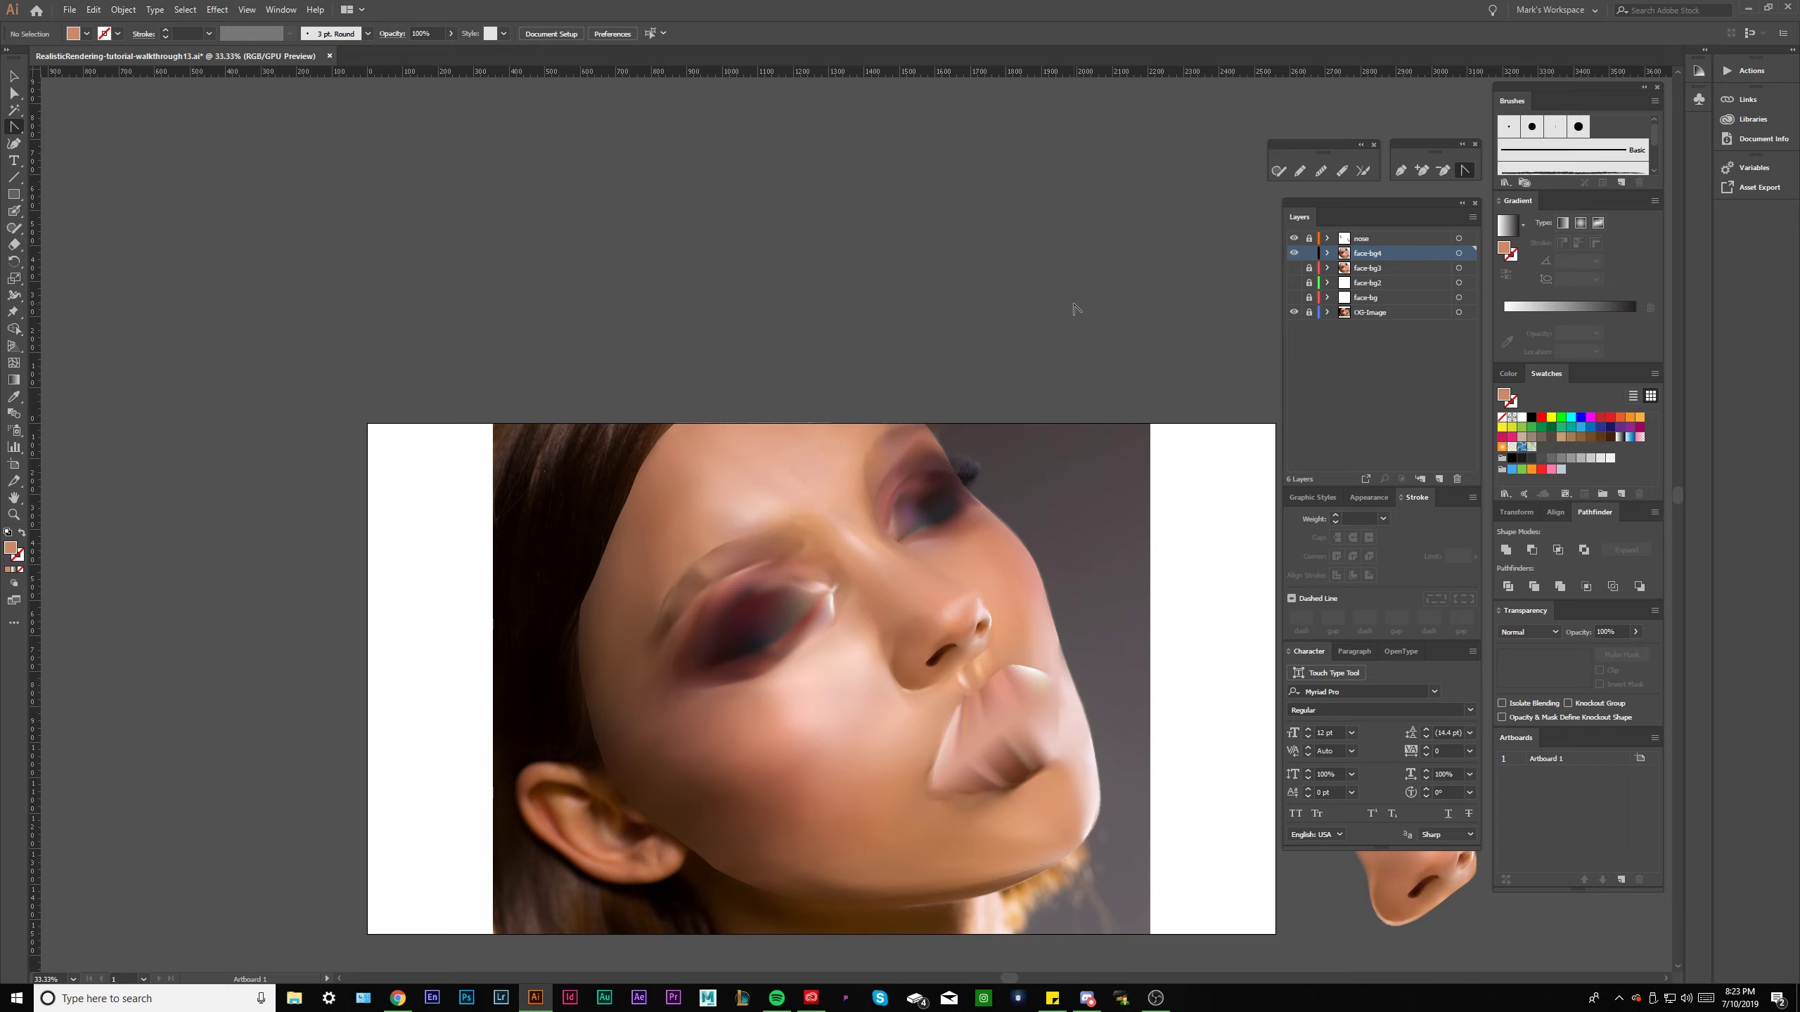
{"action": "scroll", "coordinate": [961, 554], "scroll_direction": "up", "scroll_amount": 1}
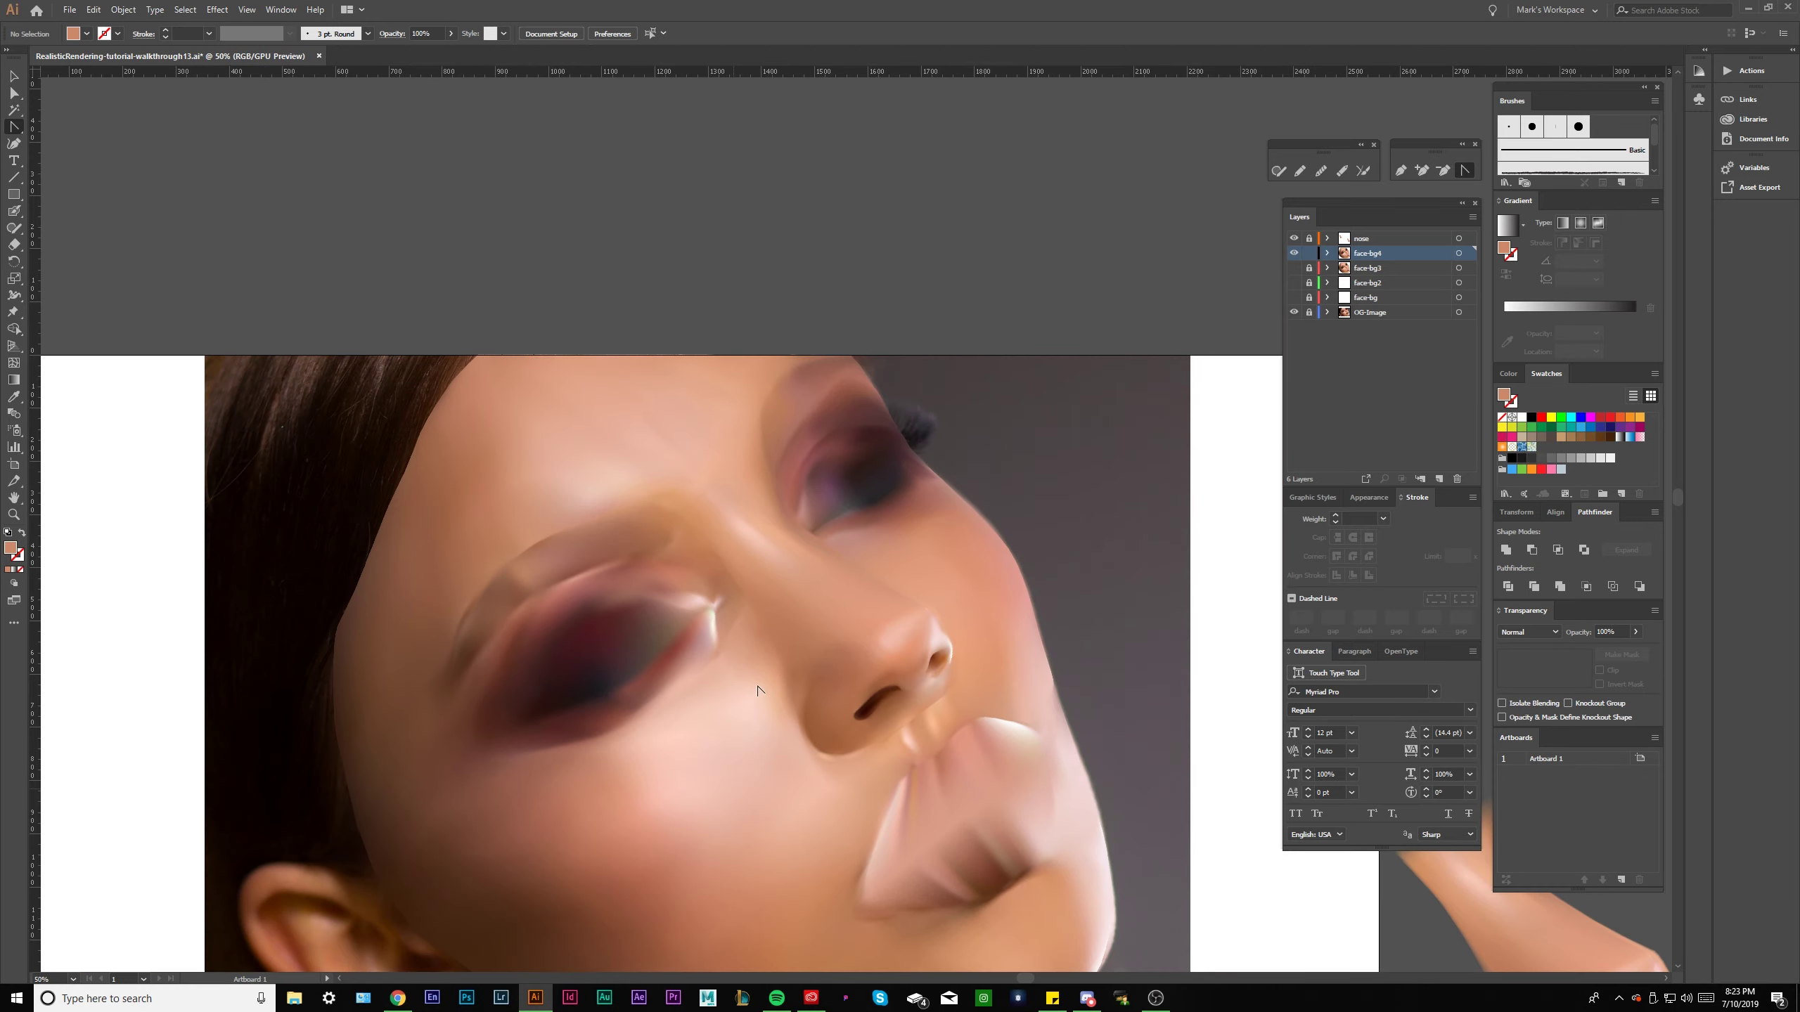
{"action": "left_click", "coordinate": [756, 689]}
{"action": "scroll", "coordinate": [758, 688], "scroll_direction": "up", "scroll_amount": 2}
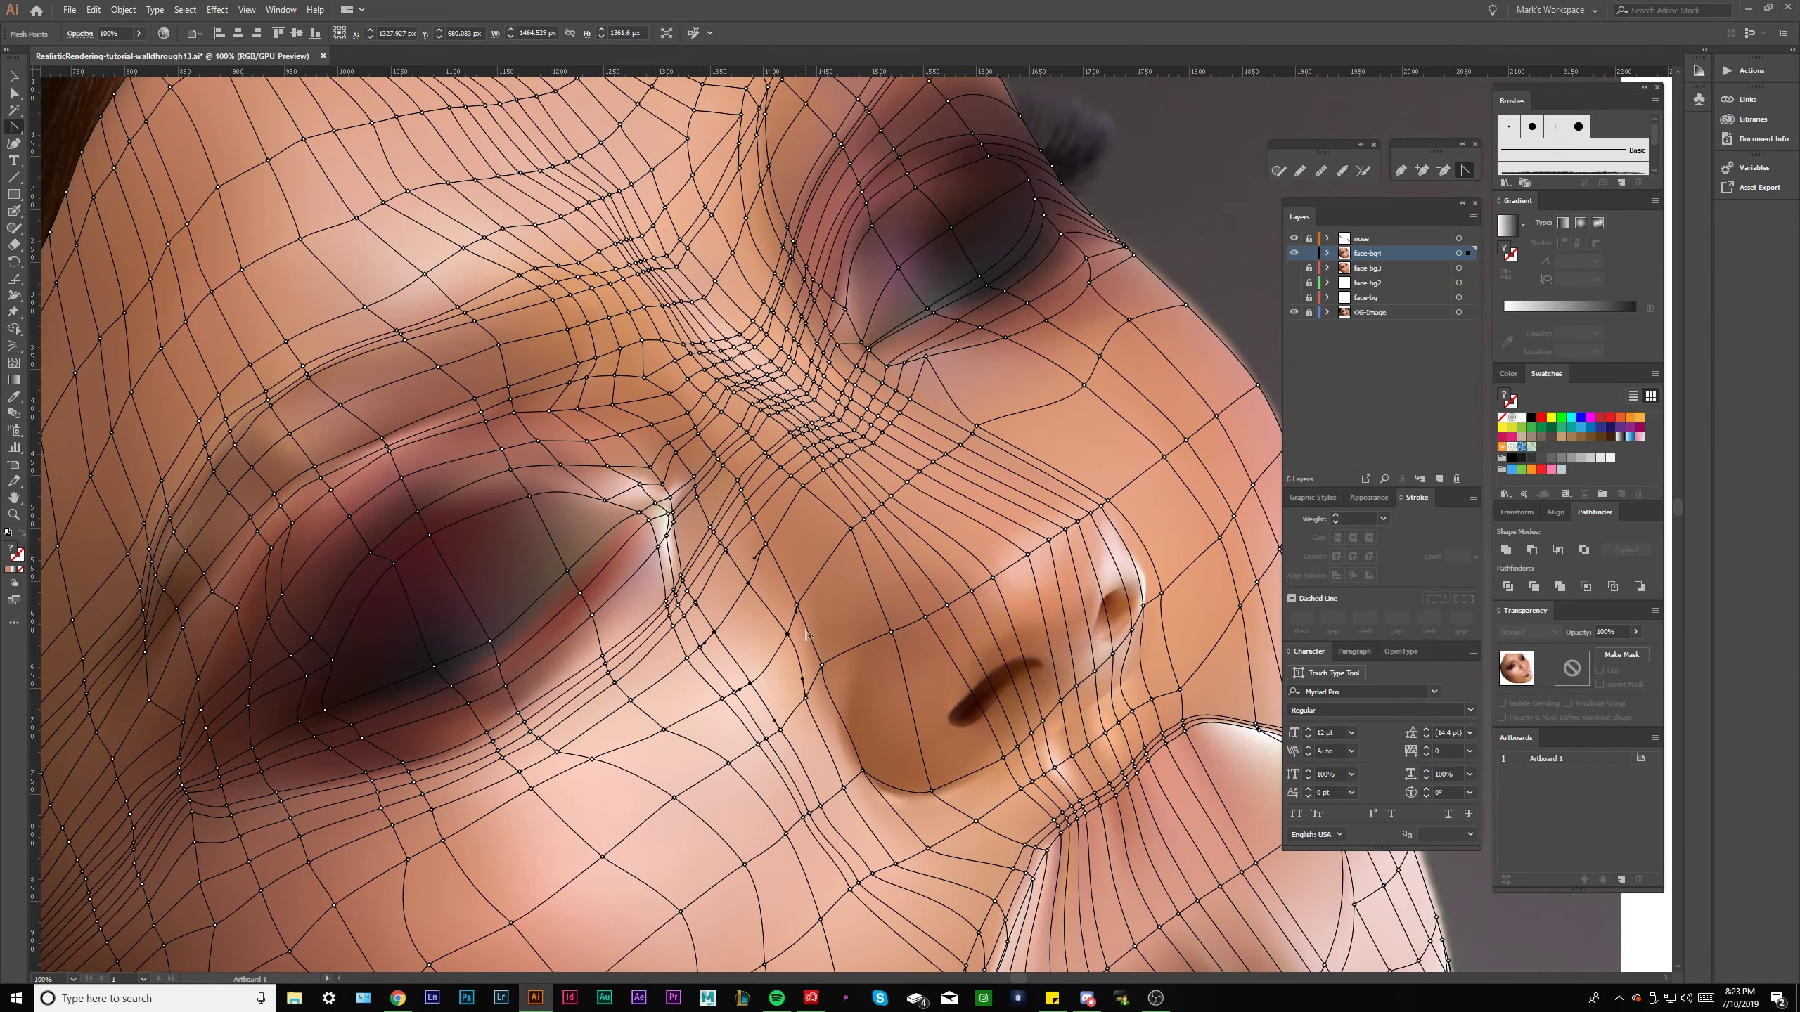
{"action": "scroll", "coordinate": [806, 633], "scroll_direction": "down", "scroll_amount": 1}
{"action": "left_click", "coordinate": [1259, 324]}
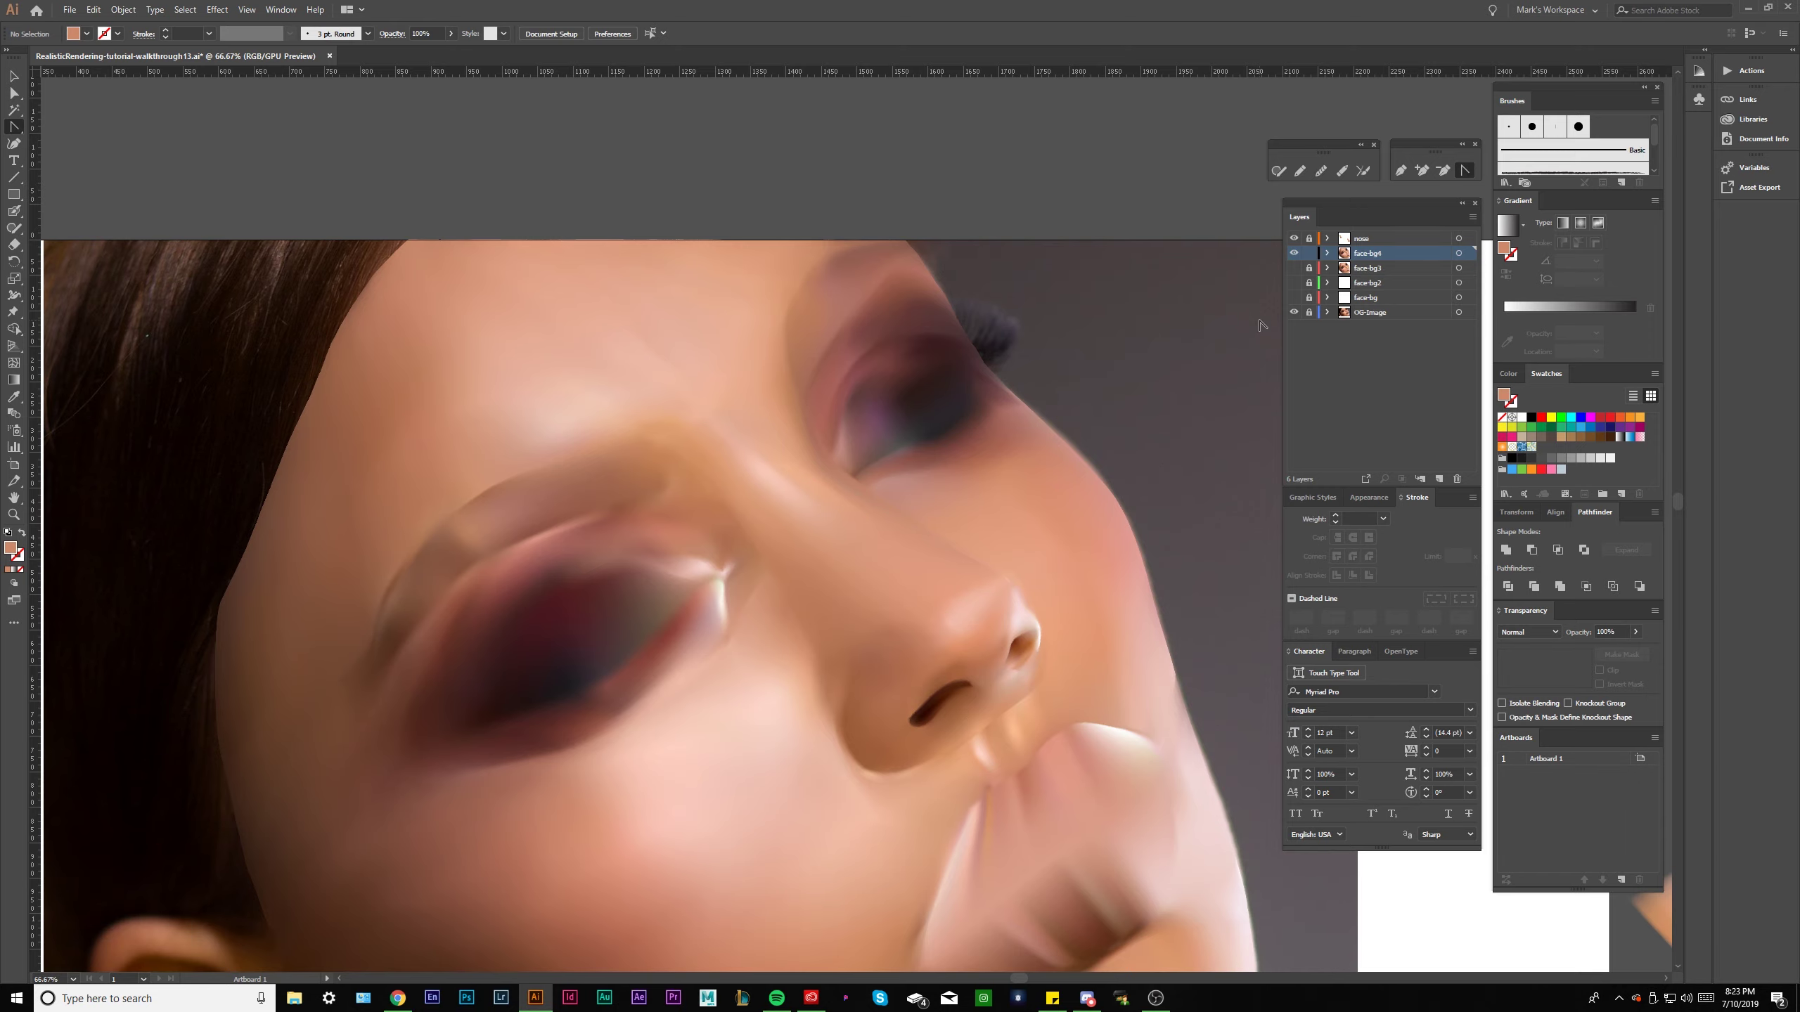
Fine-tune the face mesh points and handles where the cheek meets the side of the nose, and clear the selection.
{"action": "scroll", "coordinate": [793, 583], "scroll_direction": "up", "scroll_amount": 1}
{"action": "left_click", "coordinate": [787, 665]}
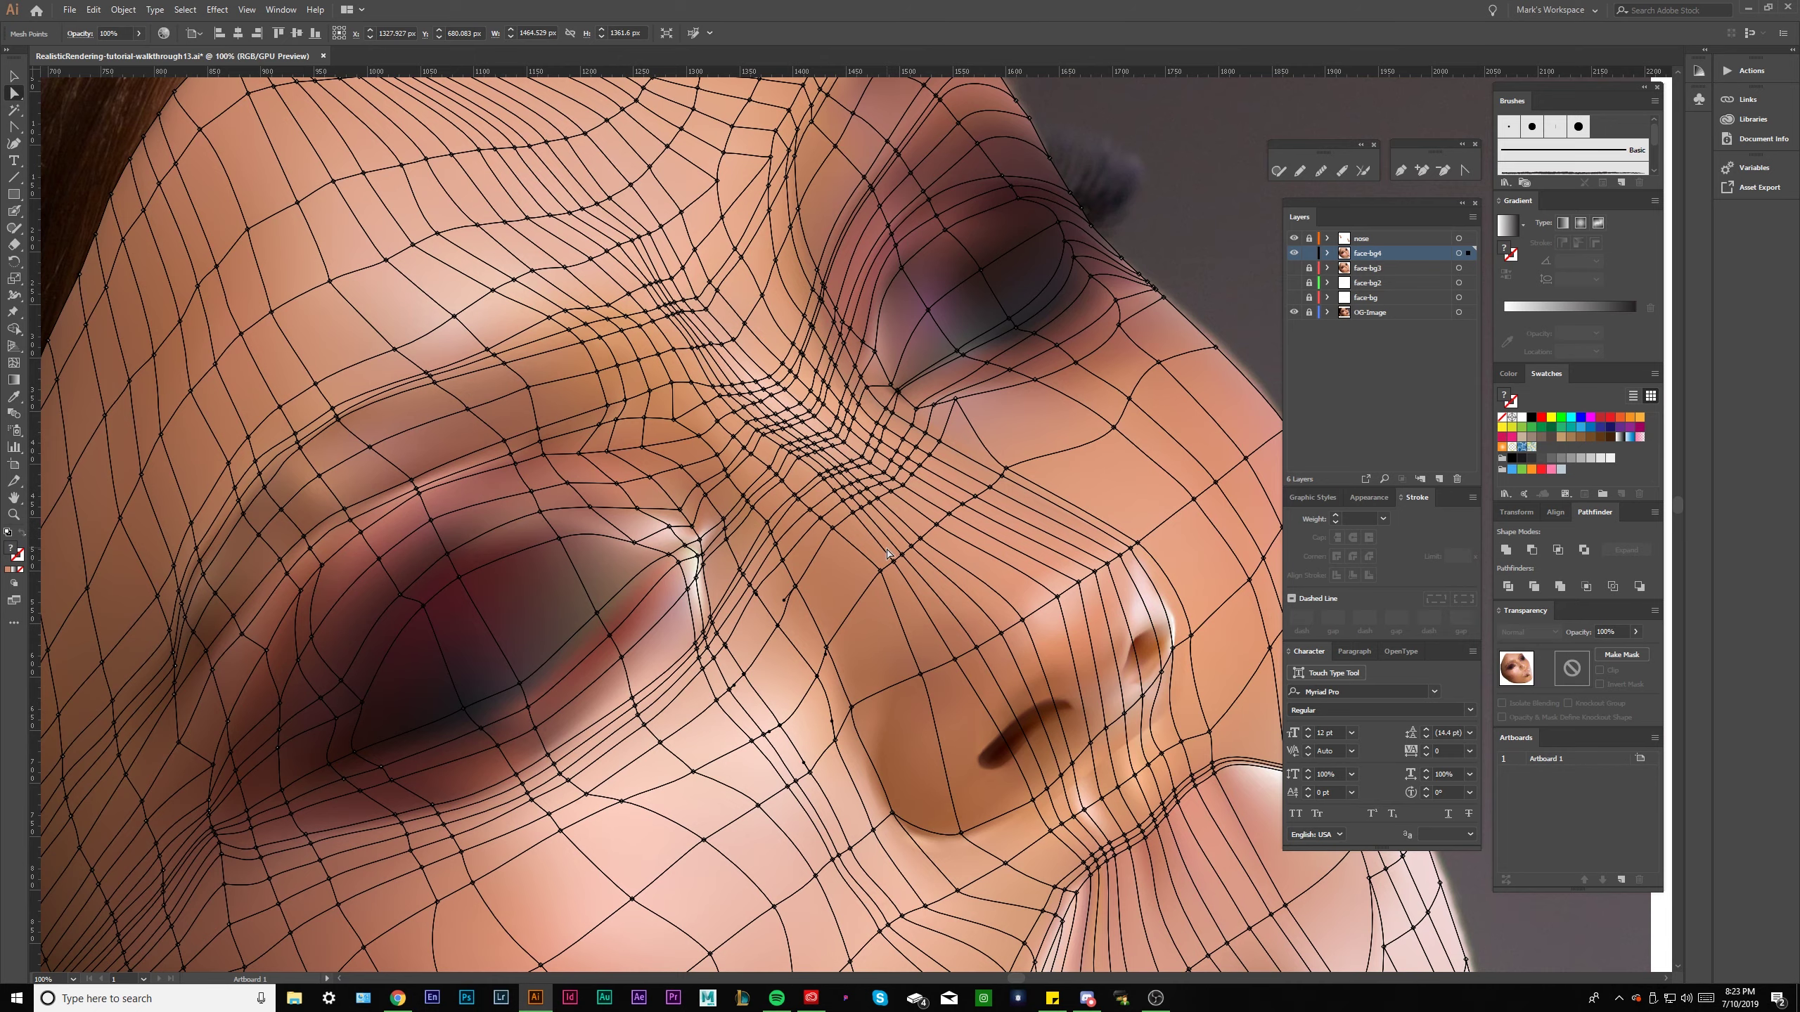
{"action": "scroll", "coordinate": [814, 634], "scroll_direction": "up", "scroll_amount": 4}
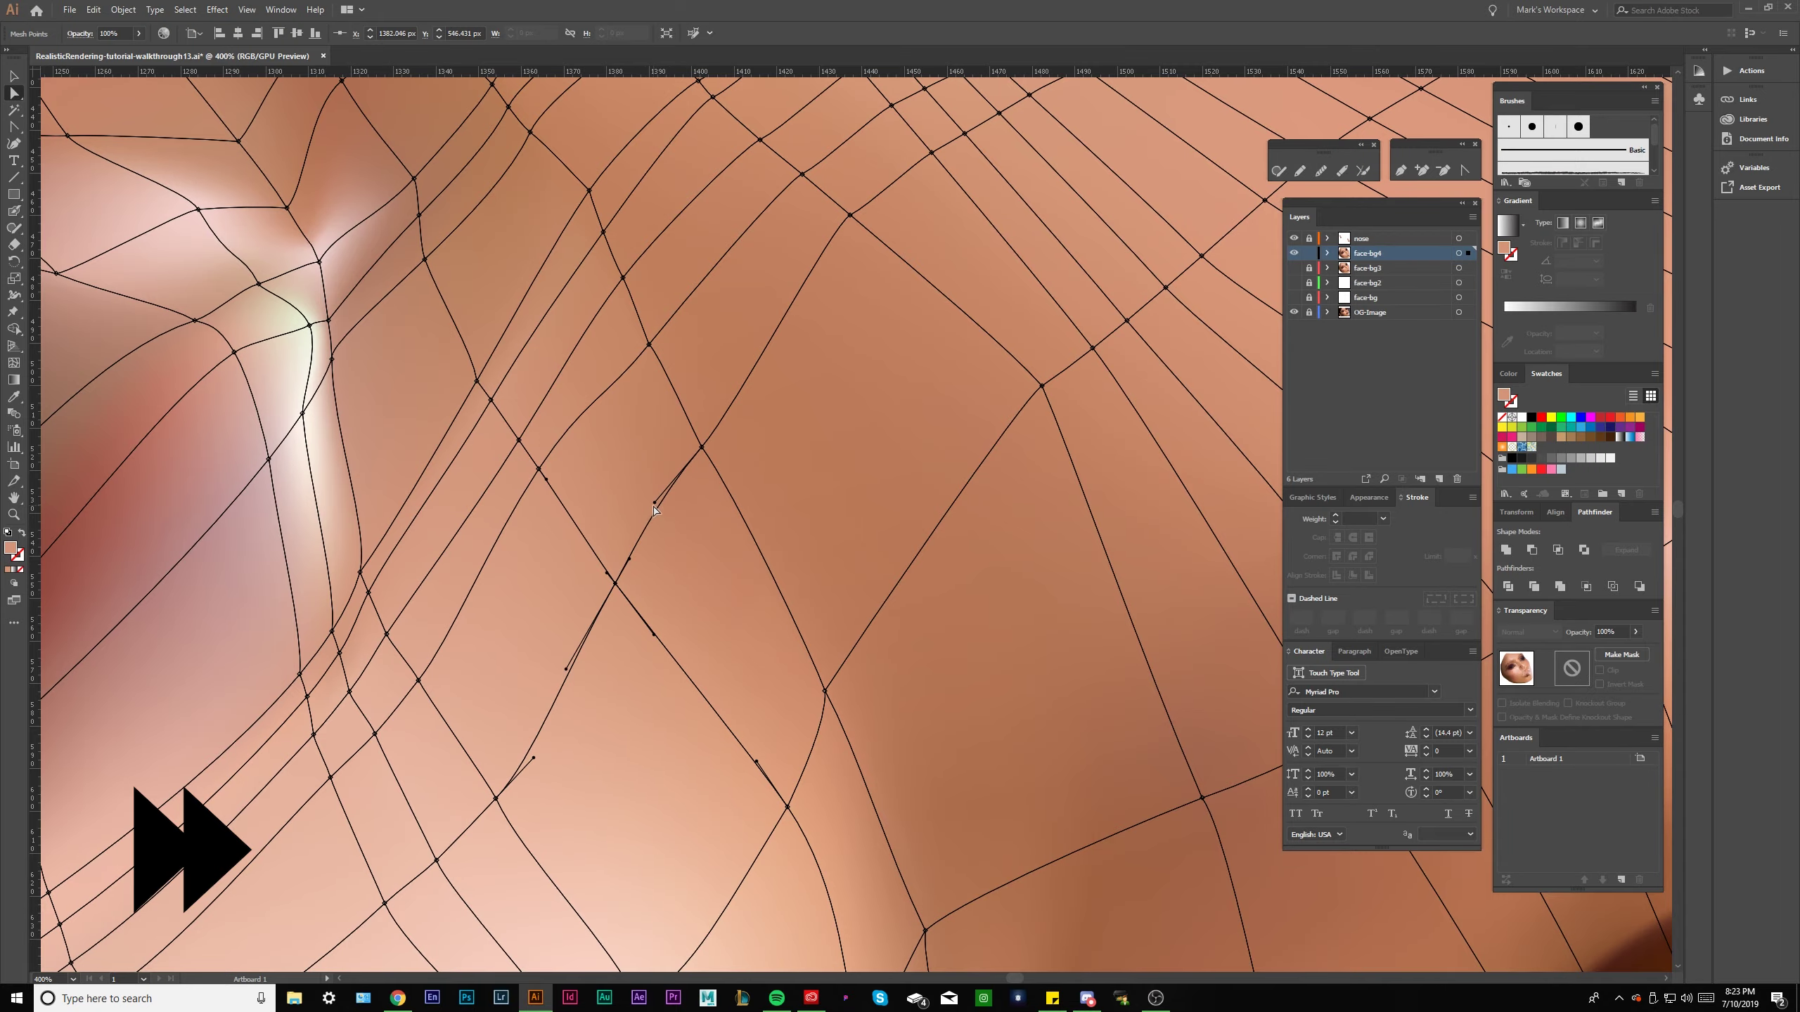
{"action": "scroll", "coordinate": [732, 584], "scroll_direction": "down", "scroll_amount": 2}
{"action": "left_click", "coordinate": [732, 583]}
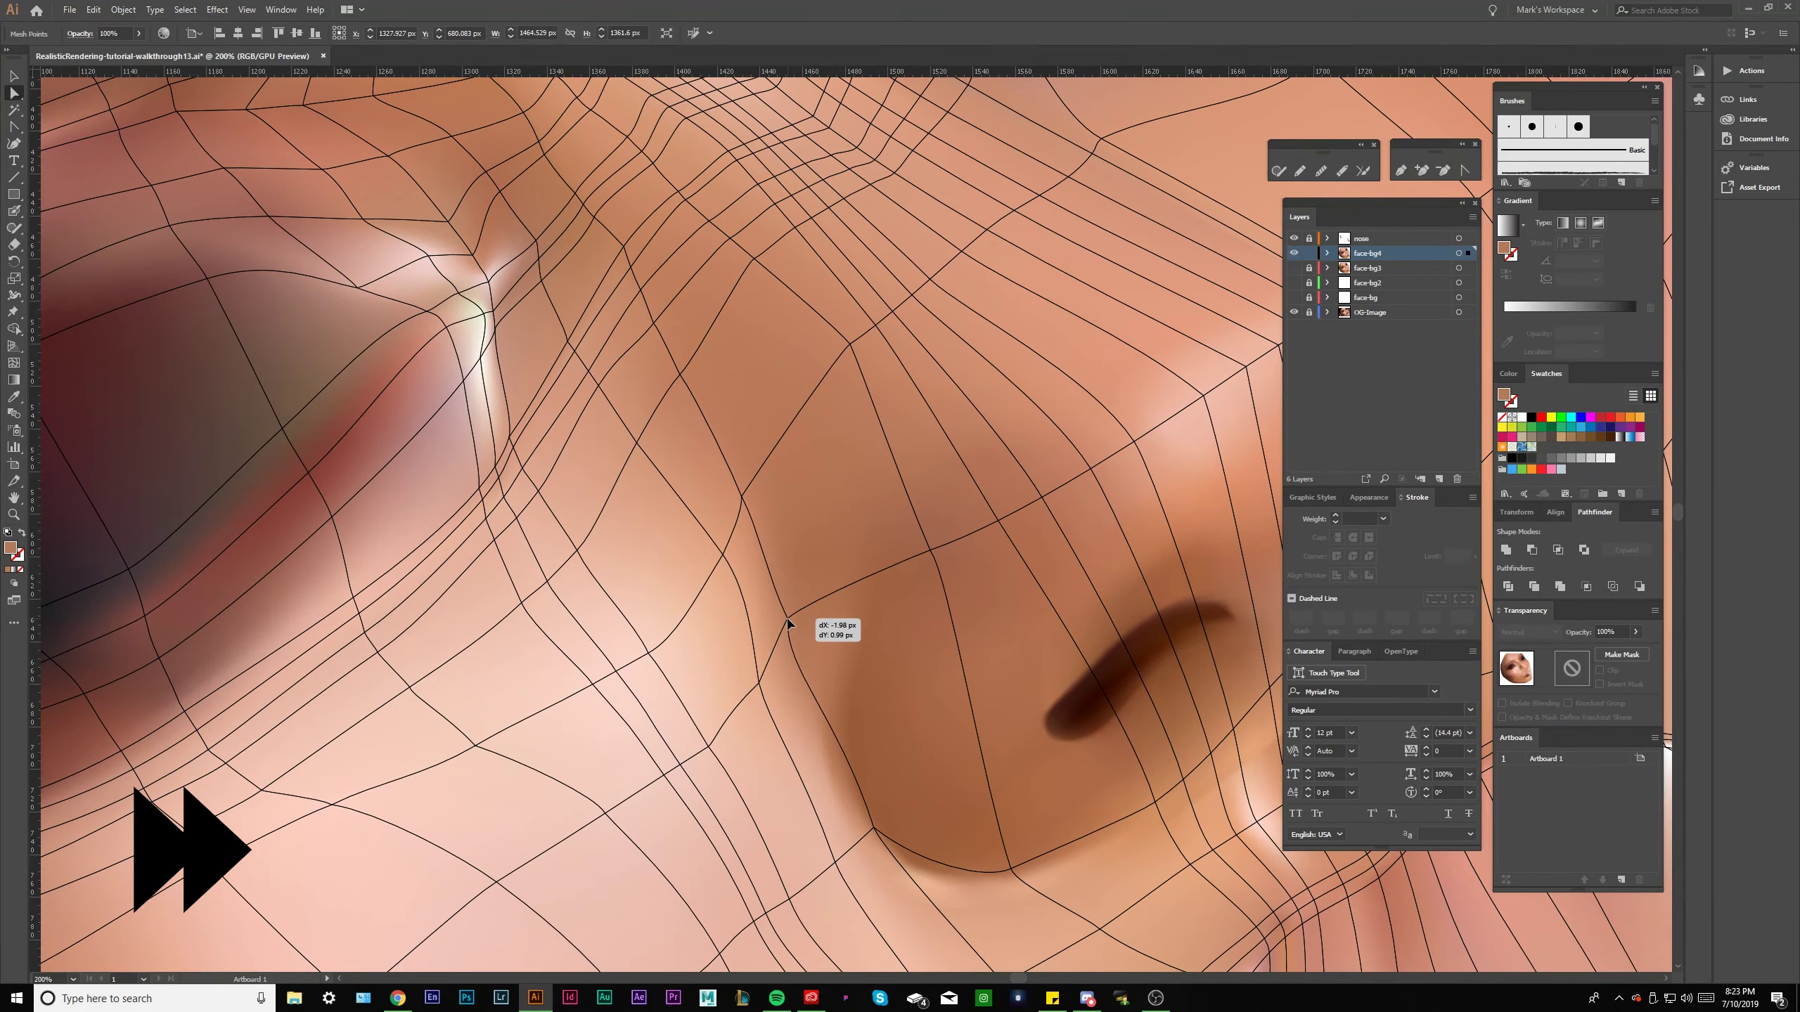
{"action": "scroll", "coordinate": [820, 733], "scroll_direction": "down", "scroll_amount": 3}
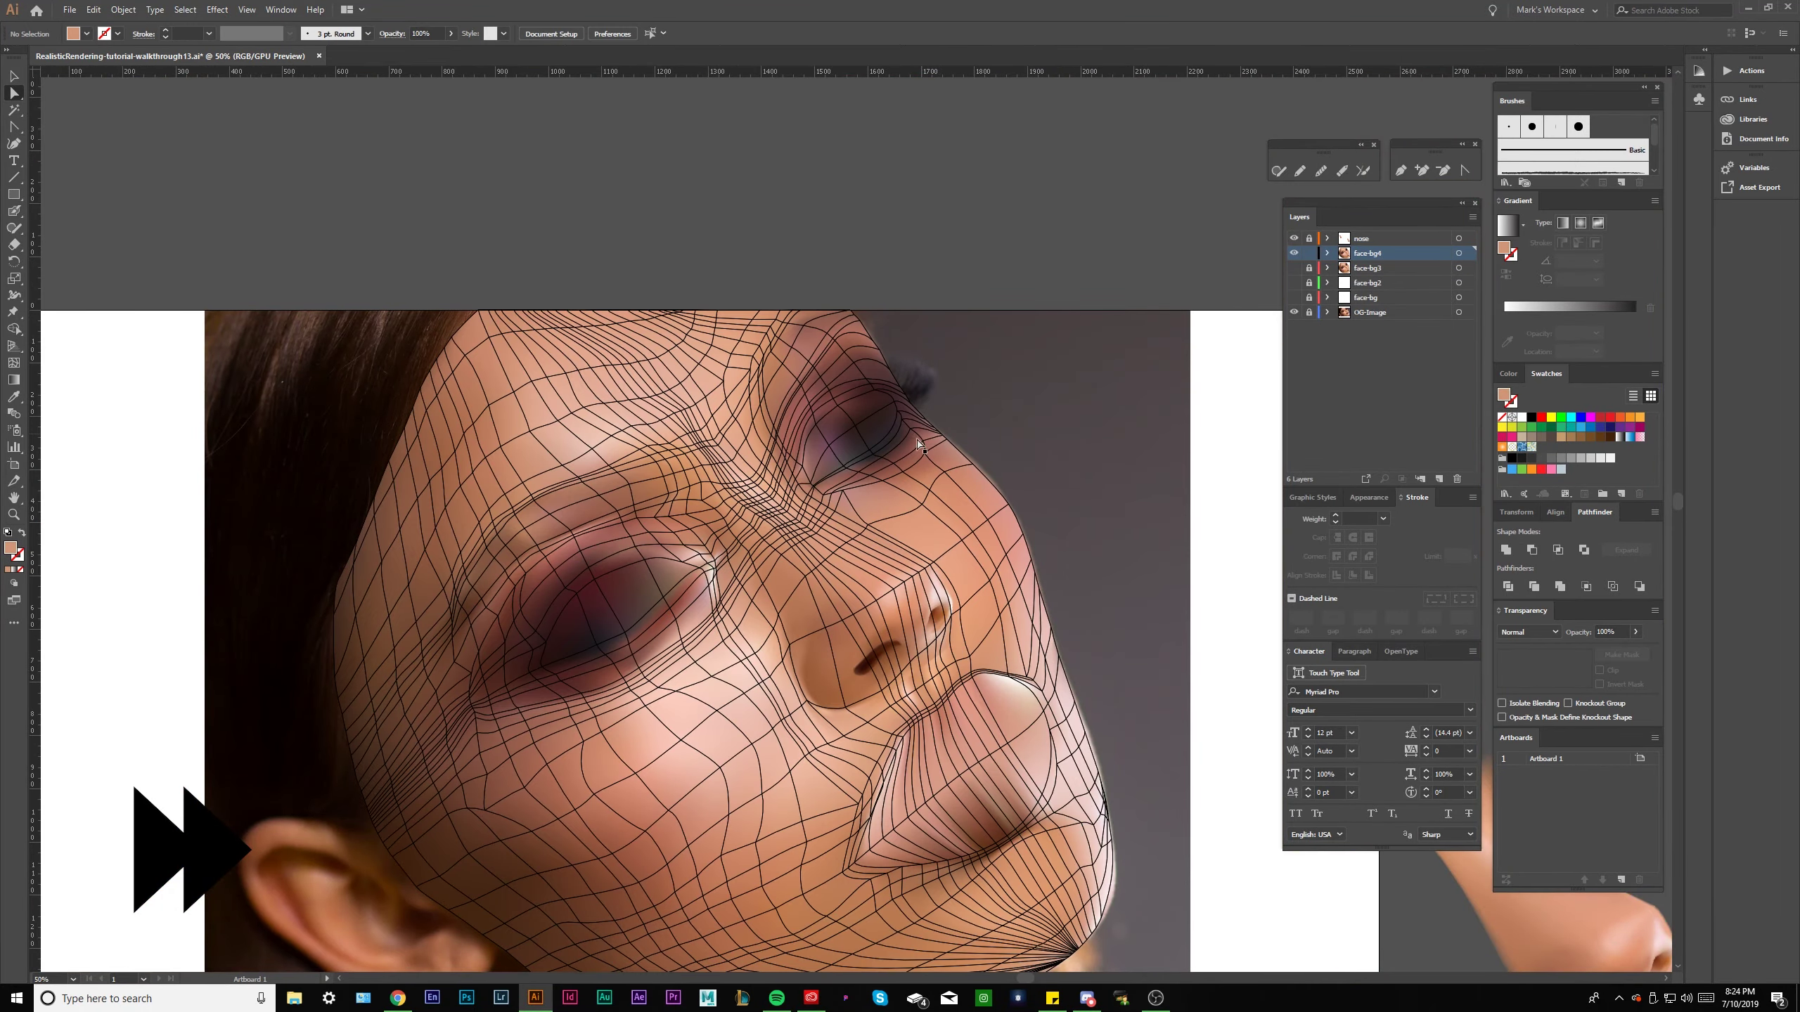
Reshape the face mesh curve around the base of the near nostril wing by adjusting its points and handles.
{"action": "scroll", "coordinate": [798, 647], "scroll_direction": "up", "scroll_amount": 2}
{"action": "scroll", "coordinate": [799, 647], "scroll_direction": "up", "scroll_amount": 1}
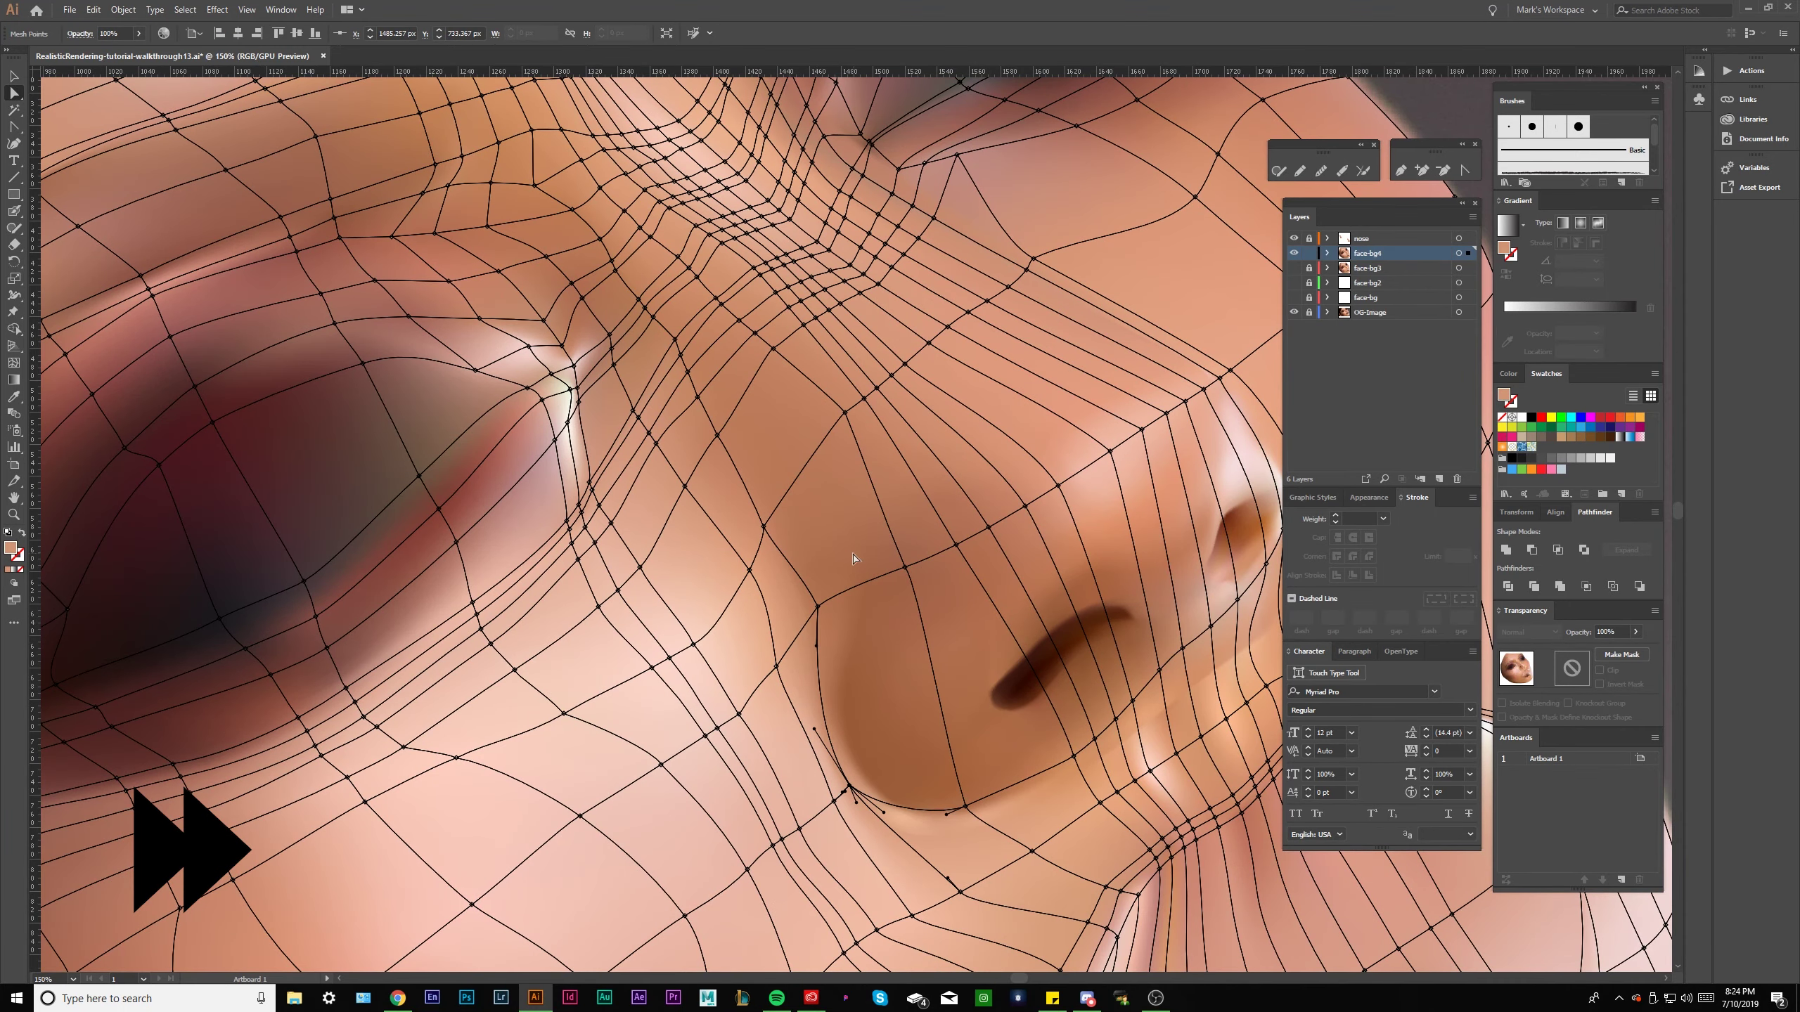
{"action": "left_click_drag", "start_coordinate": [965, 810], "coordinate": [889, 822]}
Adjust the face mesh points and handles beneath the nostrils and around the outer edge of the far nostril.
{"action": "scroll", "coordinate": [822, 639], "scroll_direction": "right", "scroll_amount": 5}
{"action": "left_click_drag", "start_coordinate": [780, 746], "coordinate": [832, 718]}
{"action": "scroll", "coordinate": [815, 715], "scroll_direction": "up", "scroll_amount": 1}
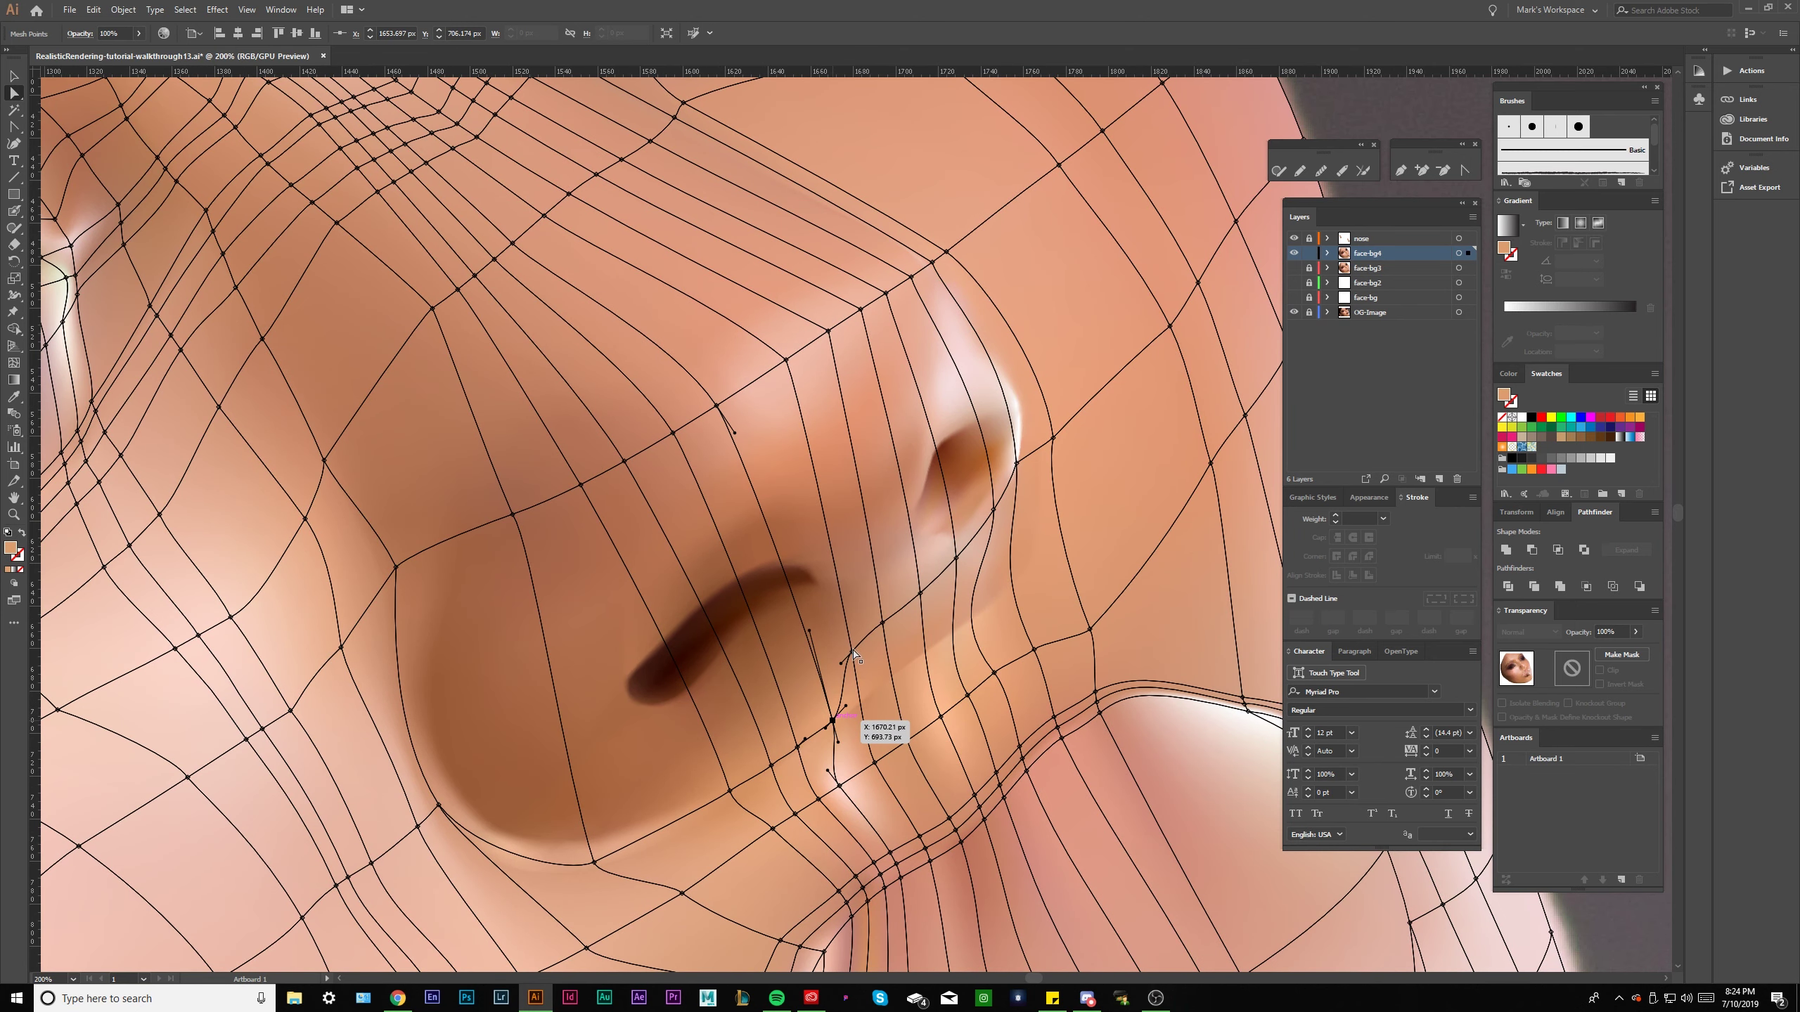
{"action": "left_click_drag", "start_coordinate": [853, 654], "coordinate": [1049, 490]}
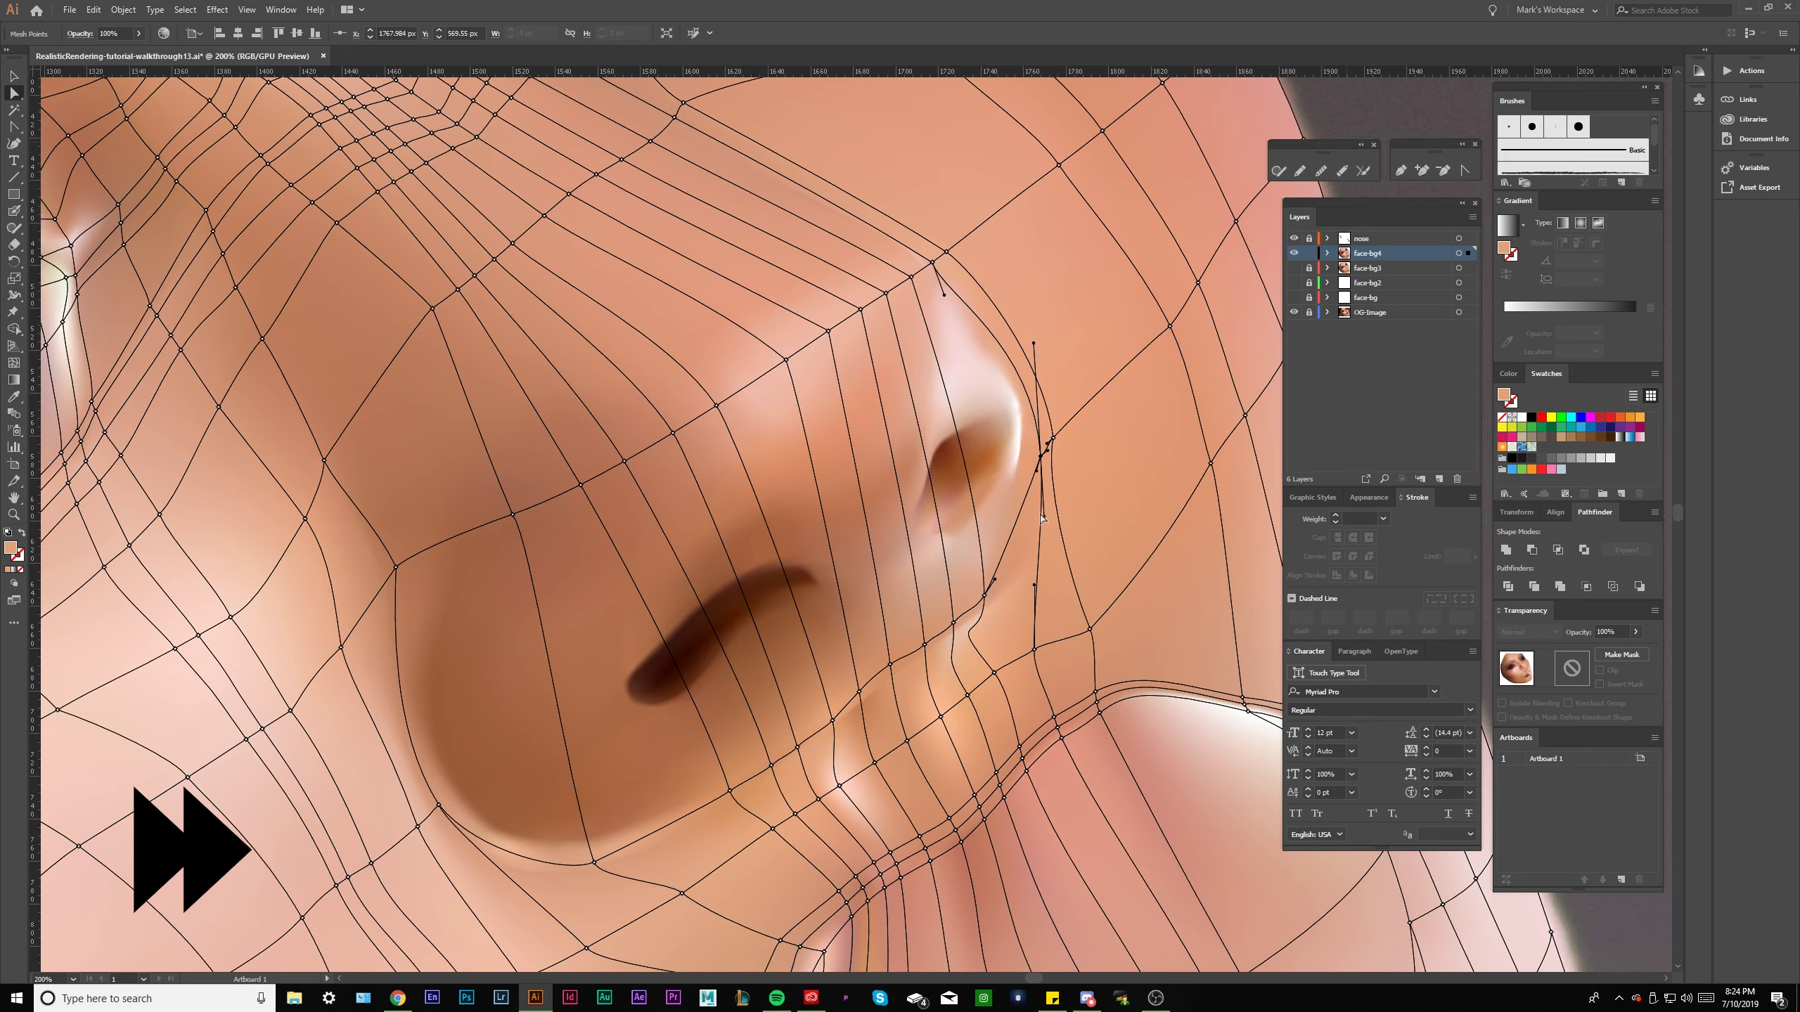
Reshape the face mesh curve beneath the nostrils by adjusting its anchor points and handles with the Anchor Point tool.
{"action": "scroll", "coordinate": [957, 588], "scroll_direction": "up", "scroll_amount": 1}
{"action": "left_click_drag", "start_coordinate": [925, 594], "coordinate": [956, 703]}
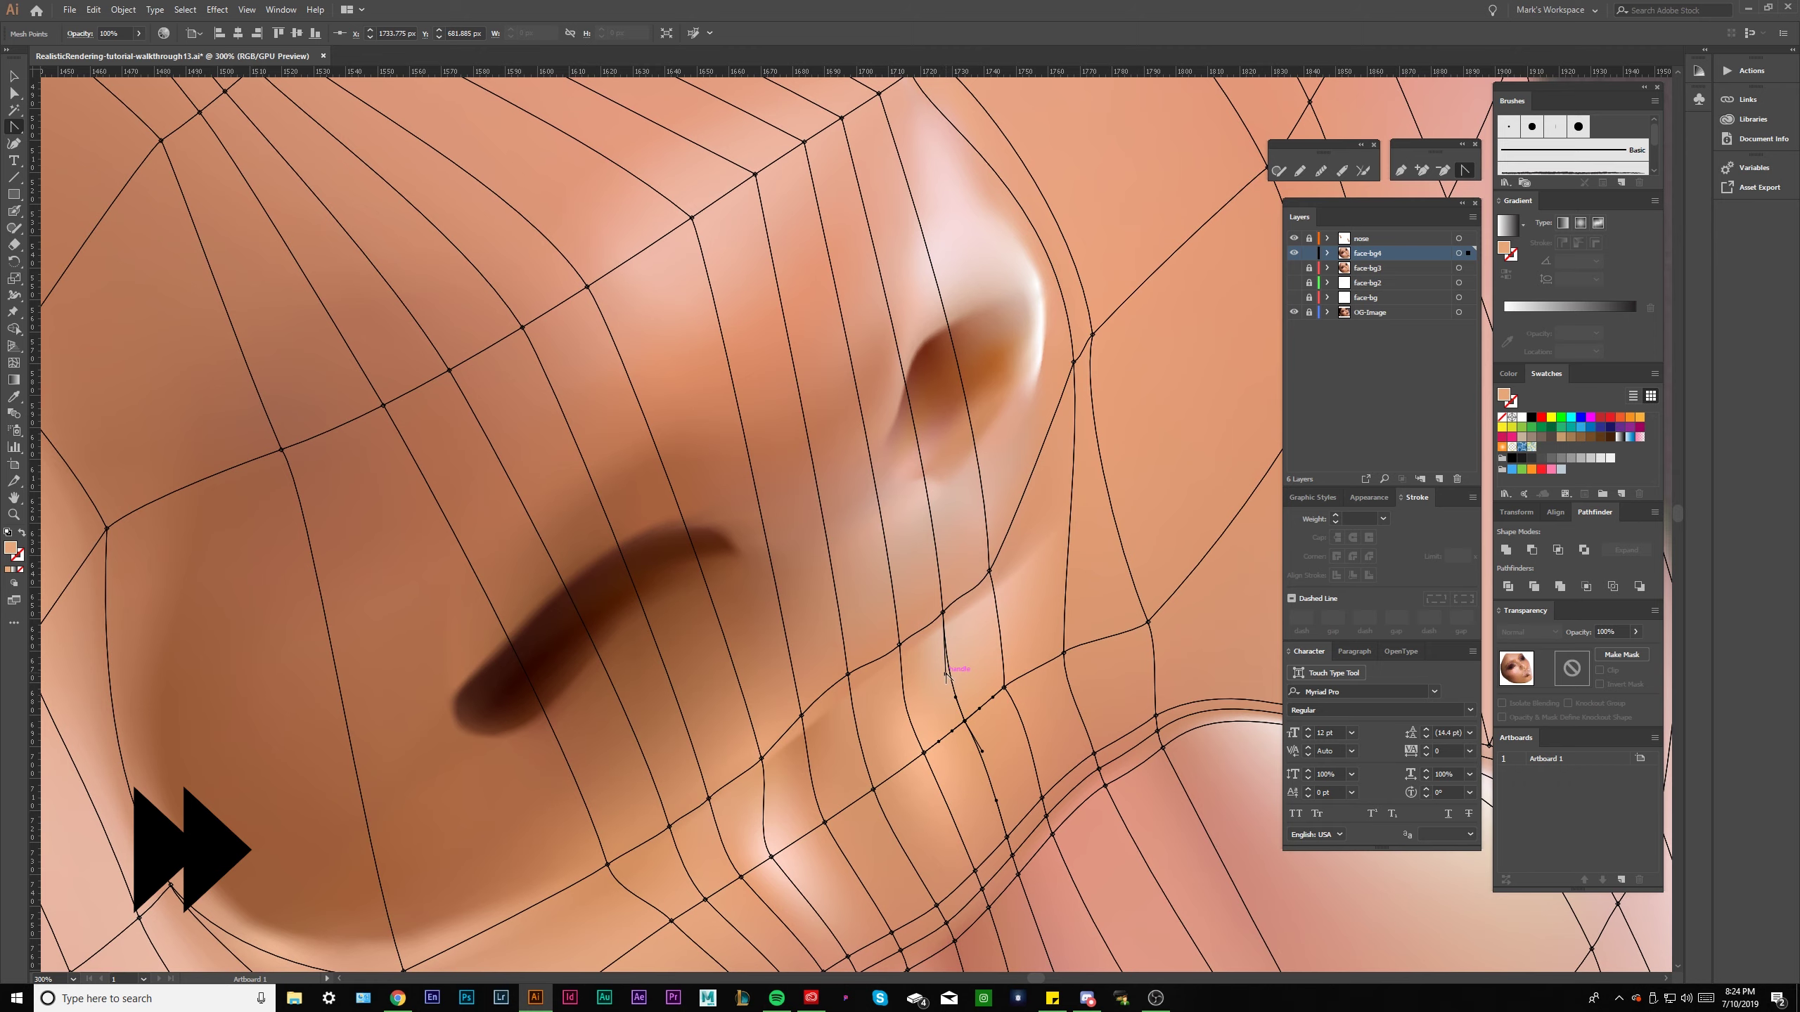
{"action": "left_click", "coordinate": [912, 734]}
{"action": "scroll", "coordinate": [912, 734], "scroll_direction": "up", "scroll_amount": 1}
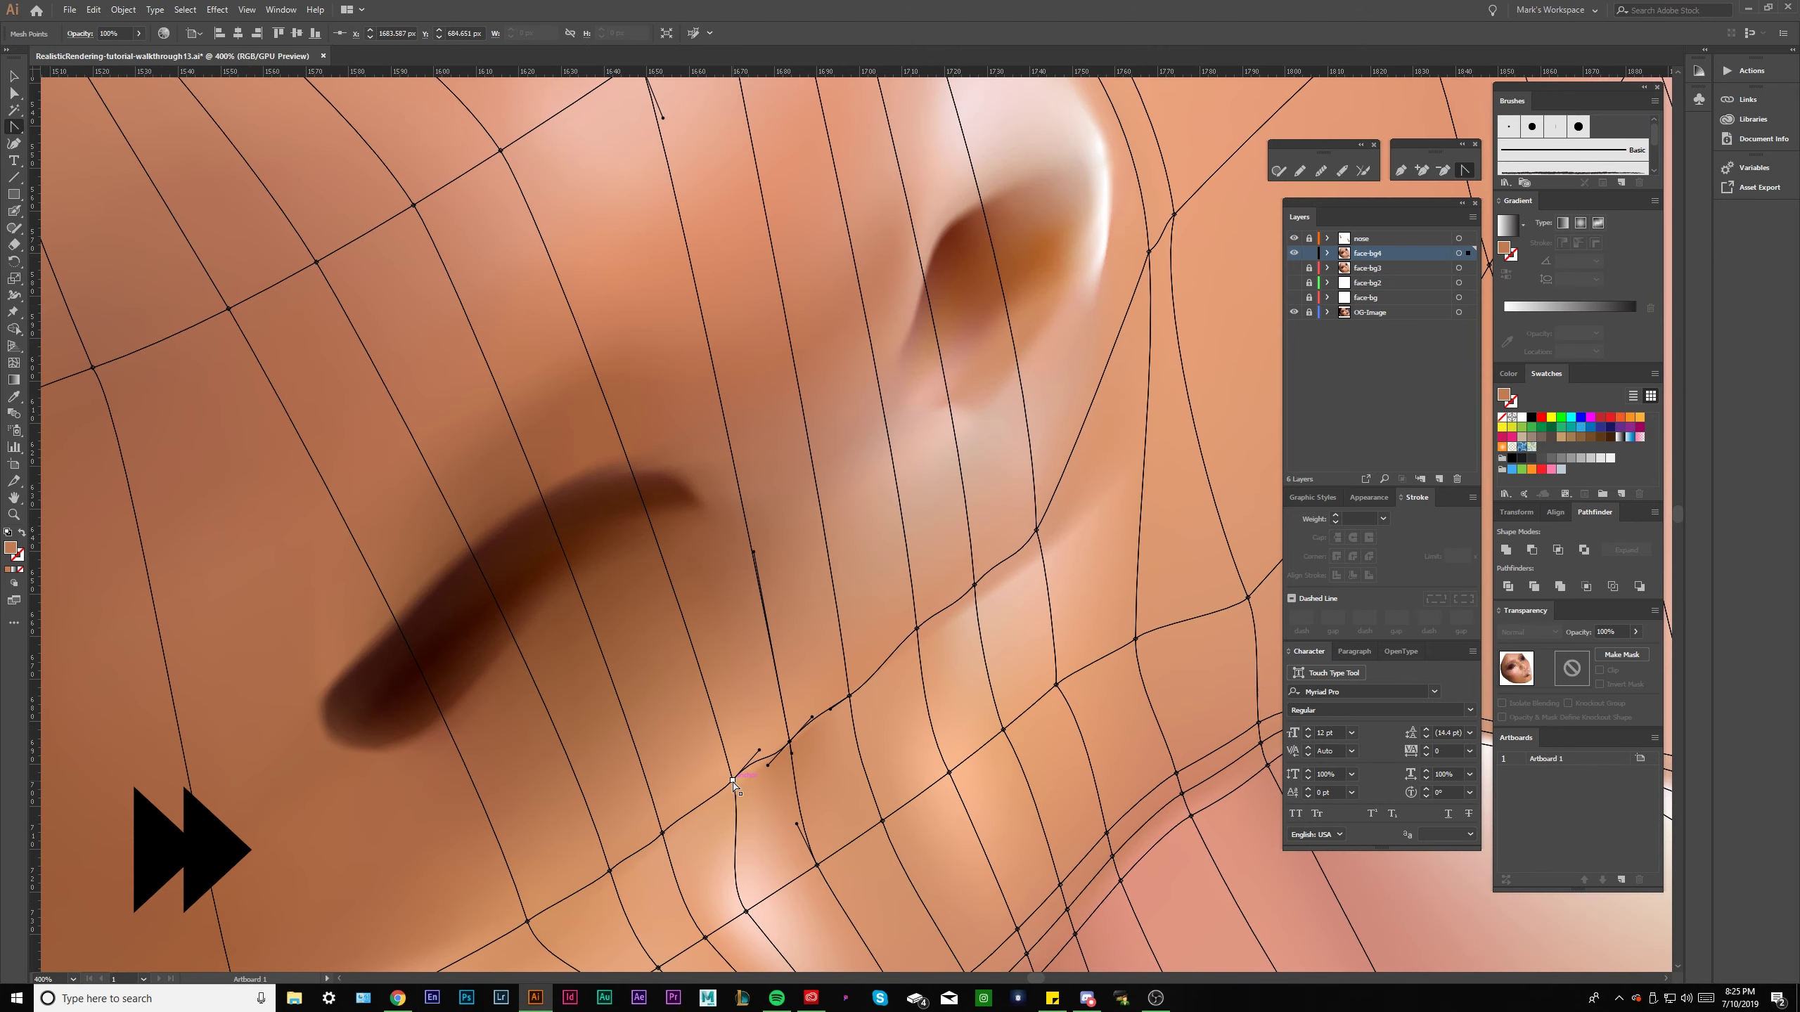
{"action": "left_click", "coordinate": [761, 758]}
{"action": "scroll", "coordinate": [736, 835], "scroll_direction": "down", "scroll_amount": 1}
{"action": "left_click", "coordinate": [992, 594]}
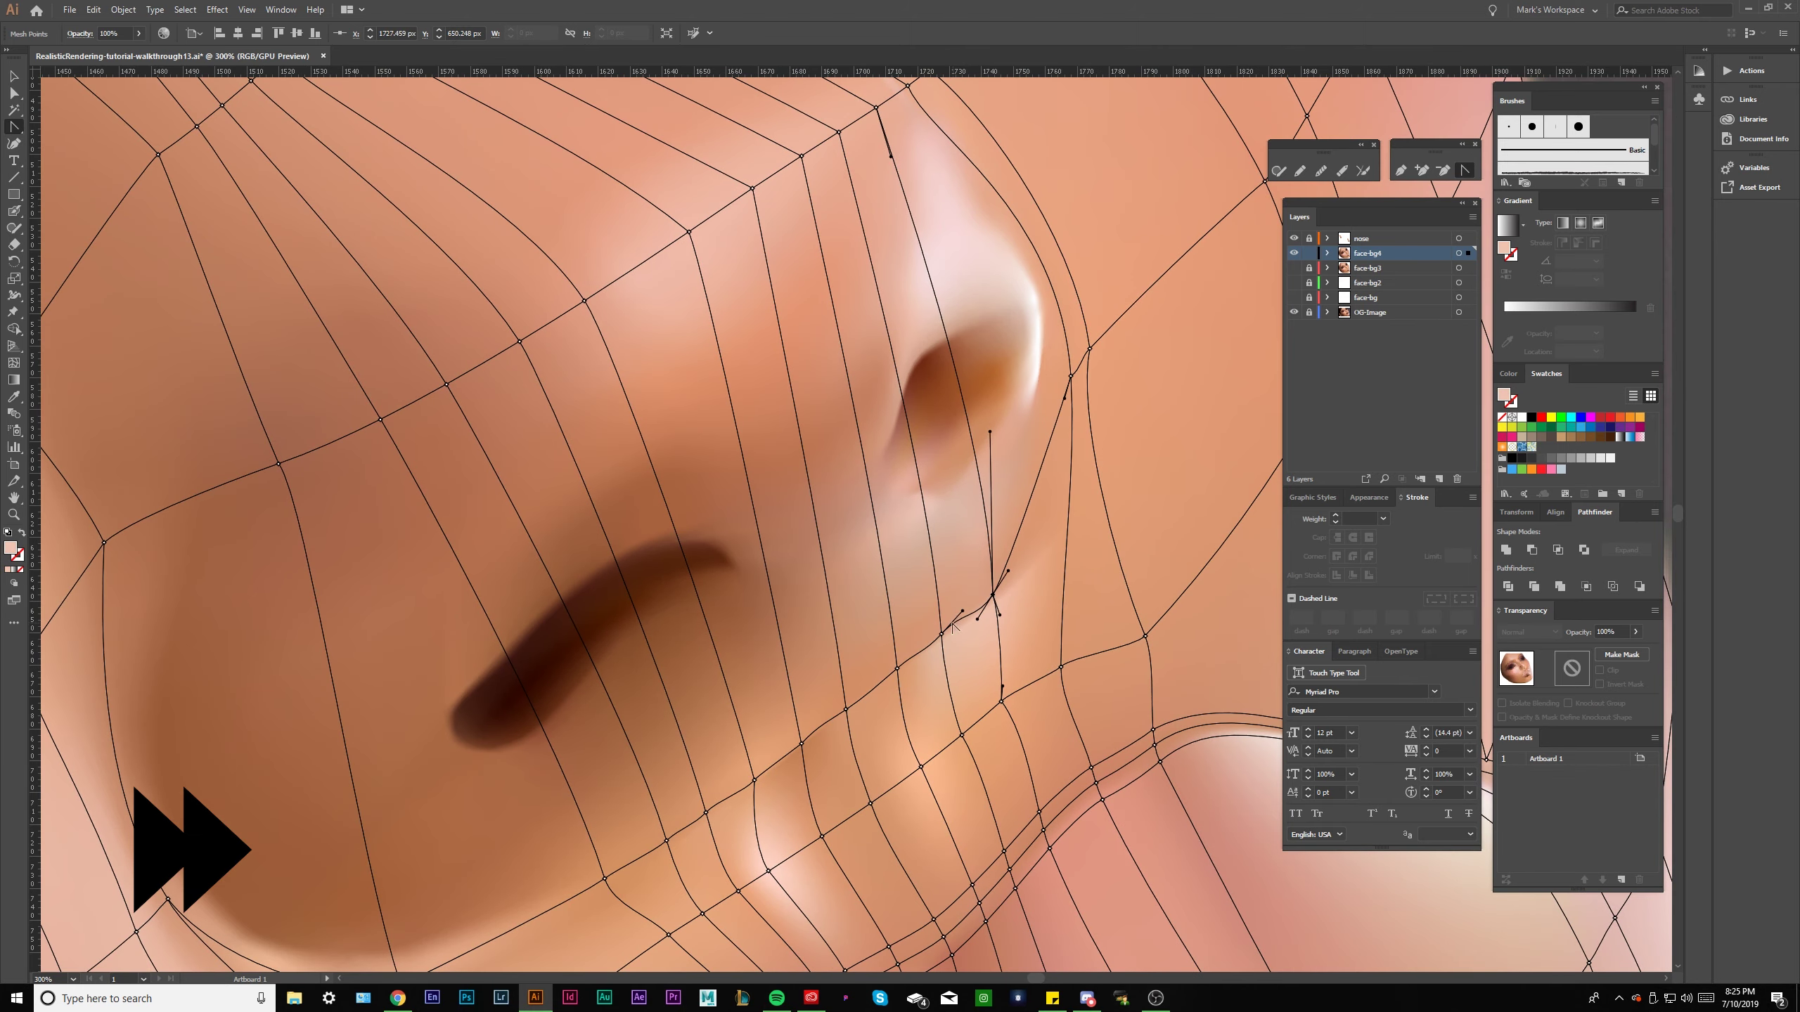
{"action": "left_click", "coordinate": [708, 811]}
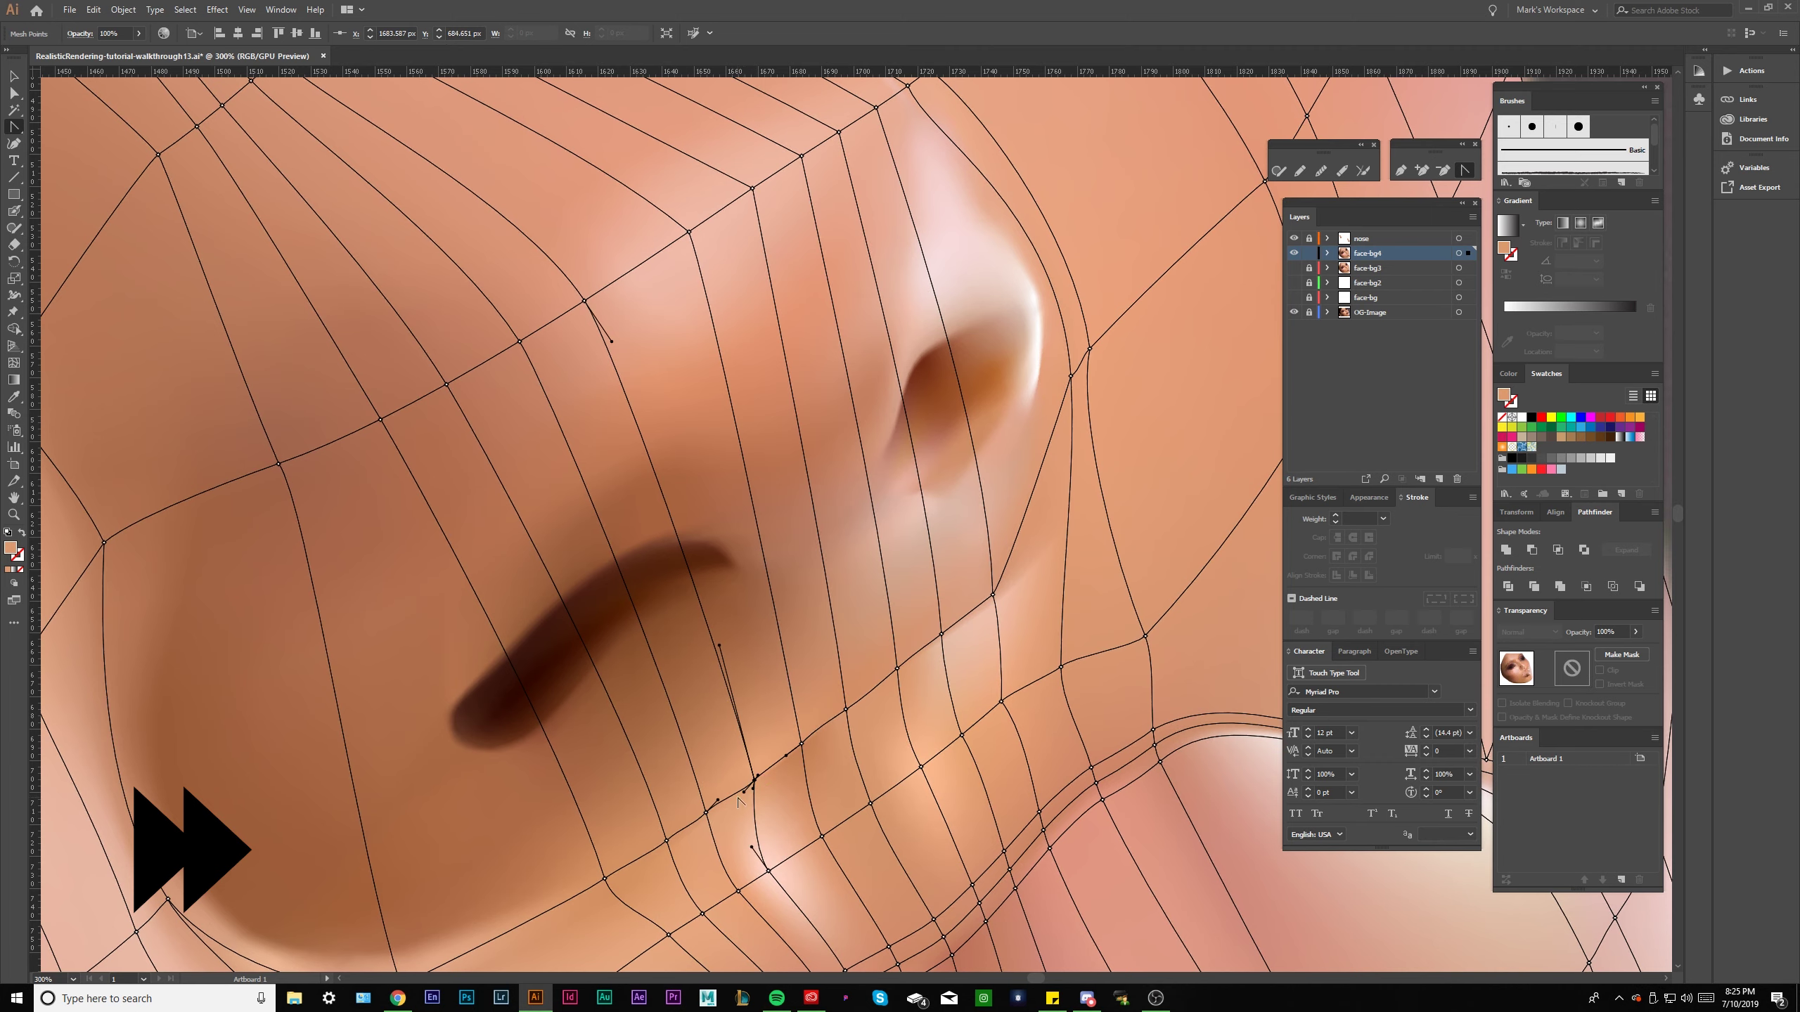
{"action": "scroll", "coordinate": [886, 723], "scroll_direction": "down", "scroll_amount": 1}
{"action": "scroll", "coordinate": [1020, 561], "scroll_direction": "up", "scroll_amount": 1}
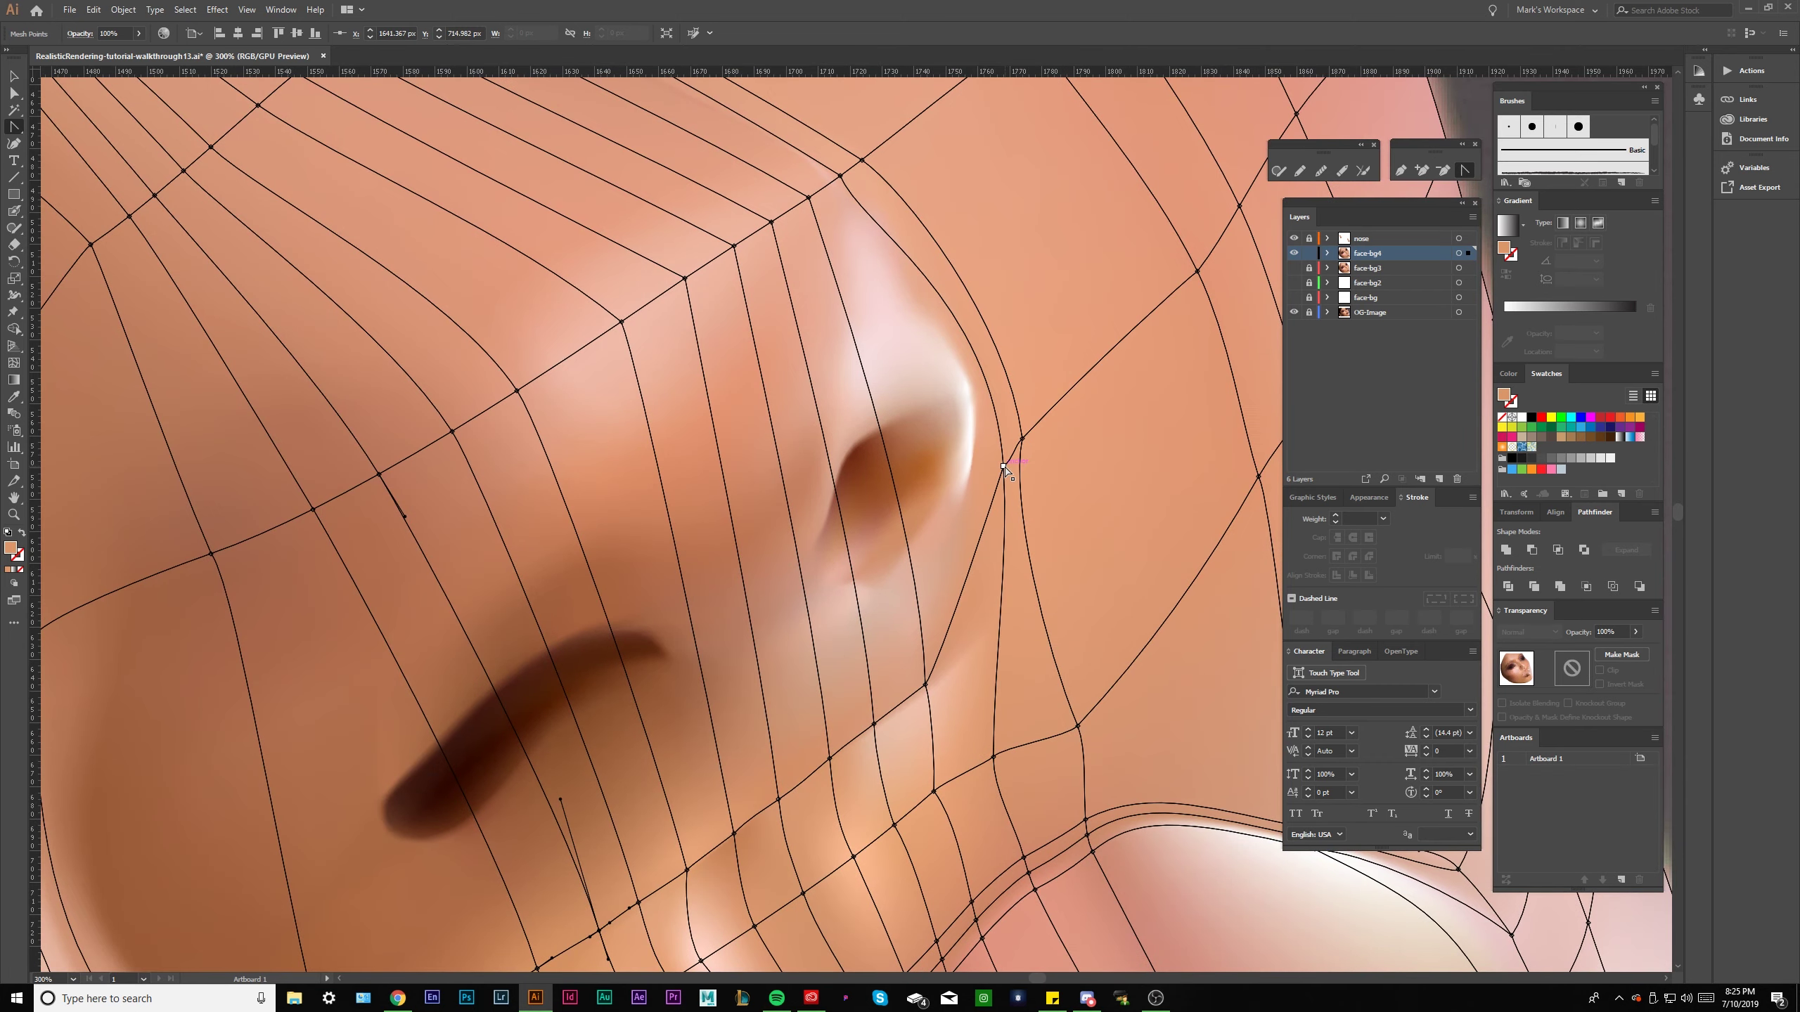
Smooth the face mesh lines around the outer edge of the far nostril and clear the selection.
{"action": "left_click", "coordinate": [1005, 467]}
{"action": "left_click_drag", "start_coordinate": [941, 662], "coordinate": [1014, 625]}
{"action": "left_click_drag", "start_coordinate": [840, 182], "coordinate": [937, 347]}
{"action": "left_click", "coordinate": [894, 306]}
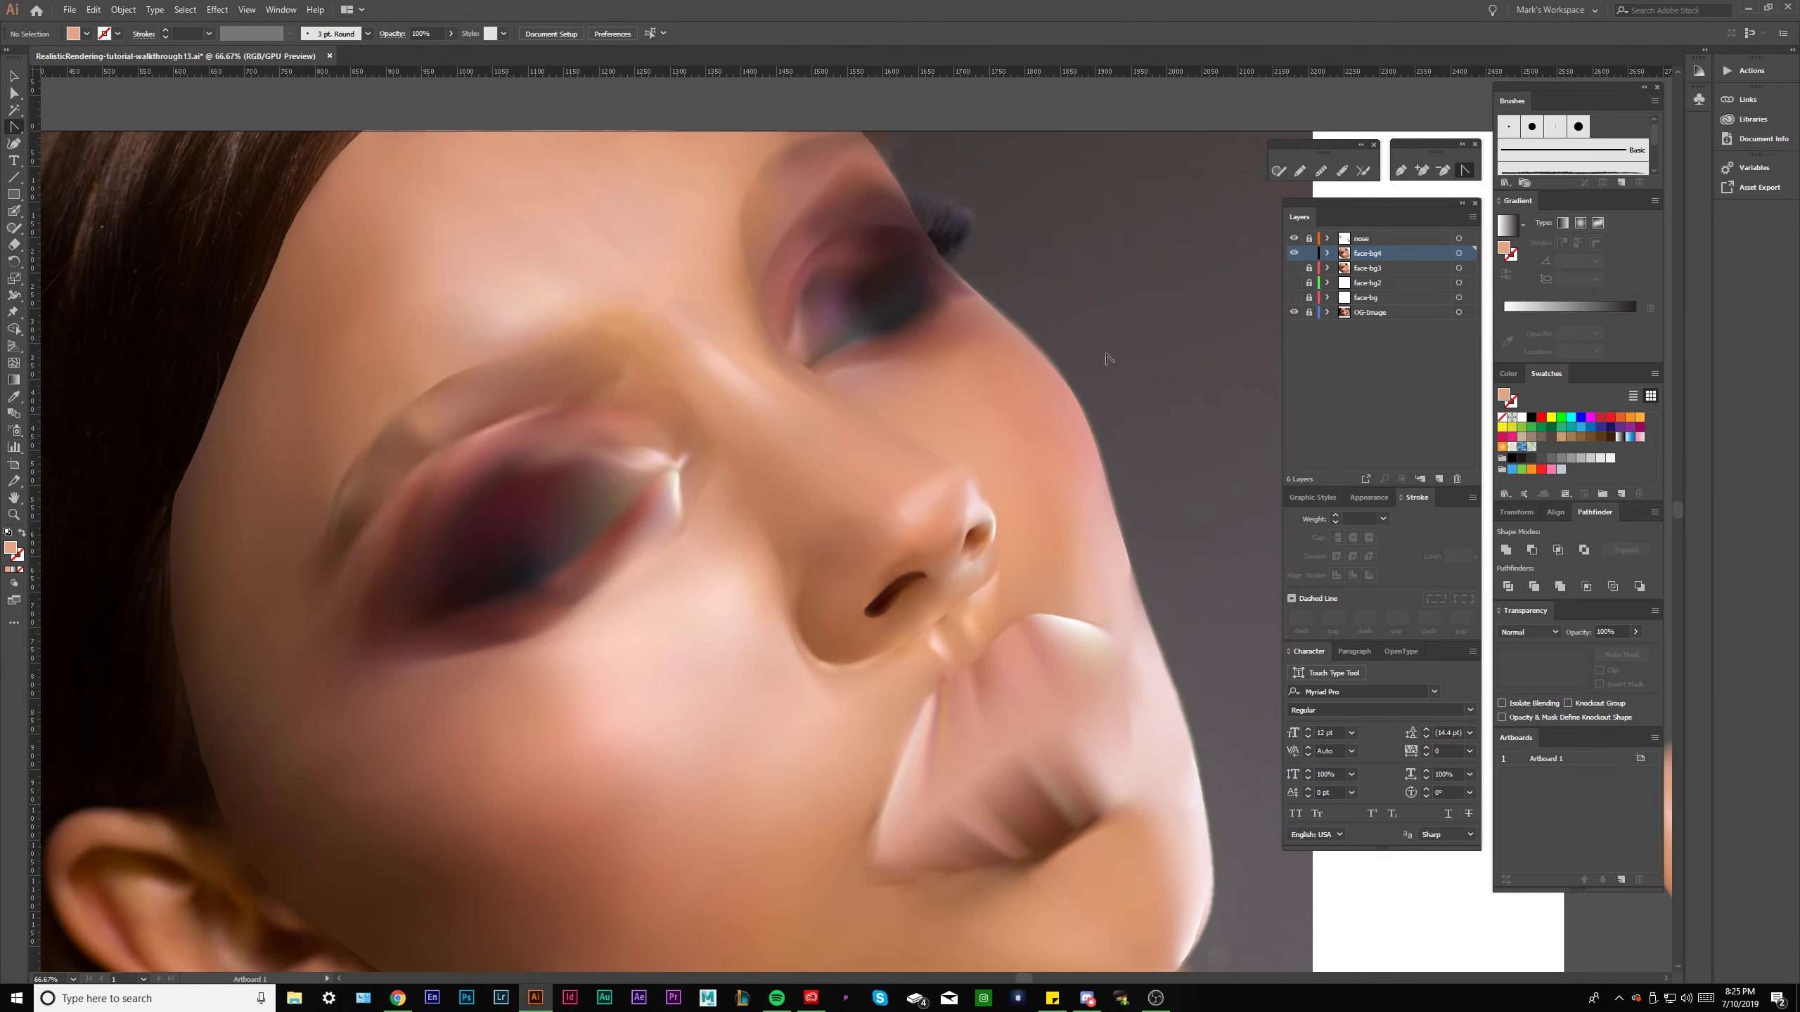
Recolour the face mesh point just beneath the nostrils with a sampled skin tone and clear the selection.
{"action": "scroll", "coordinate": [957, 530], "scroll_direction": "up", "scroll_amount": 1, "text": "alt"}
{"action": "left_click", "coordinate": [1082, 594], "text": "ctrl"}
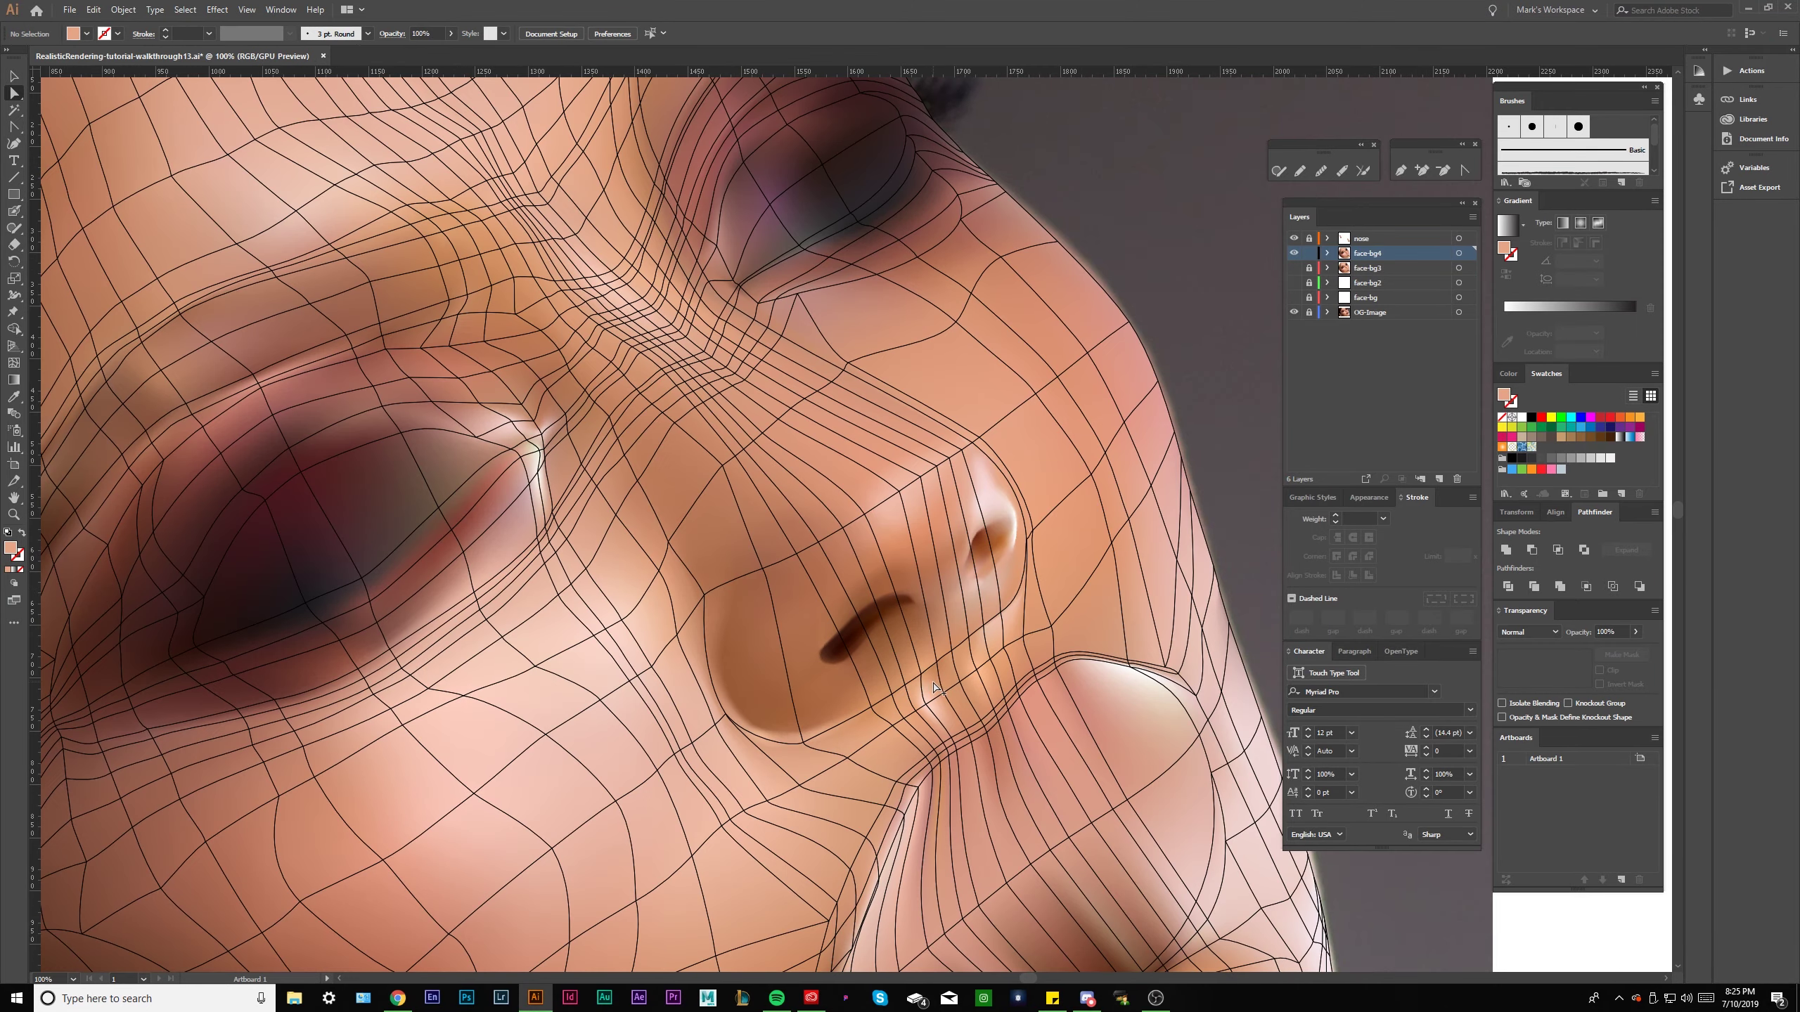
{"action": "scroll", "coordinate": [936, 656], "scroll_direction": "up", "scroll_amount": 2, "text": "alt"}
{"action": "left_click", "coordinate": [937, 655], "text": "ctrl"}
{"action": "scroll", "coordinate": [936, 649], "scroll_direction": "up", "scroll_amount": 3, "text": "alt"}
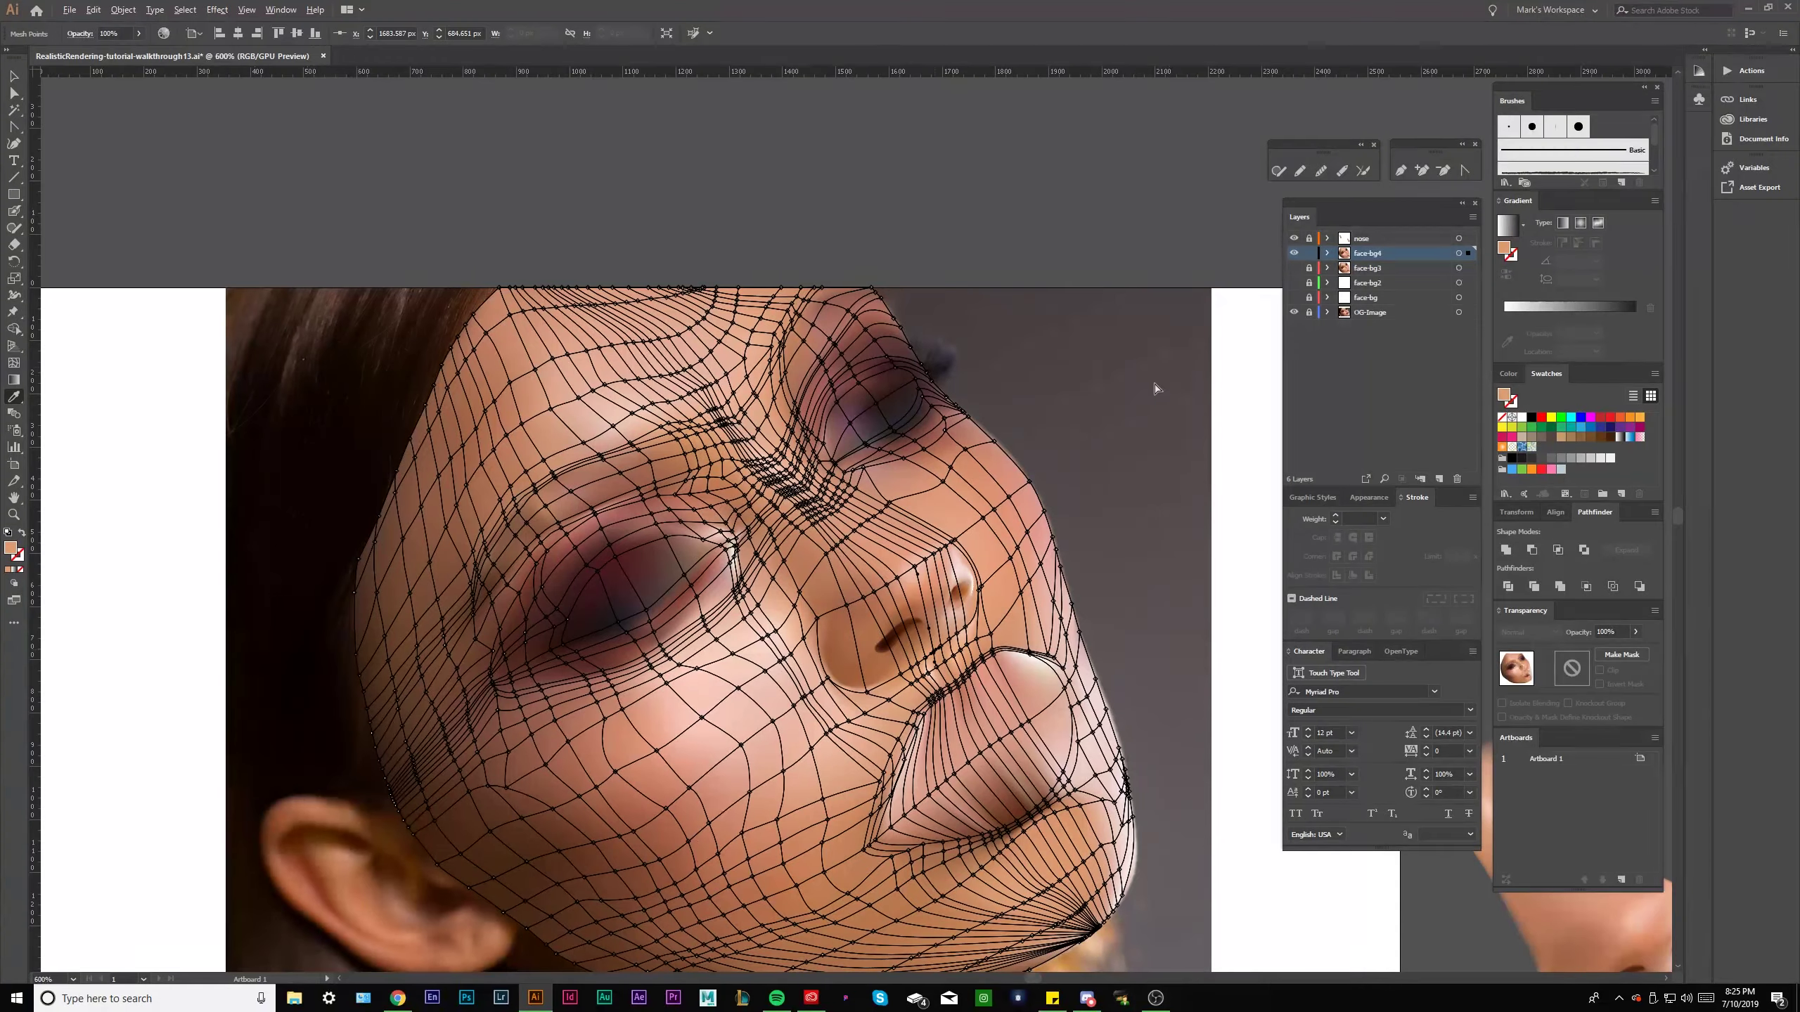
{"action": "left_click", "coordinate": [1005, 348], "text": "ctrl"}
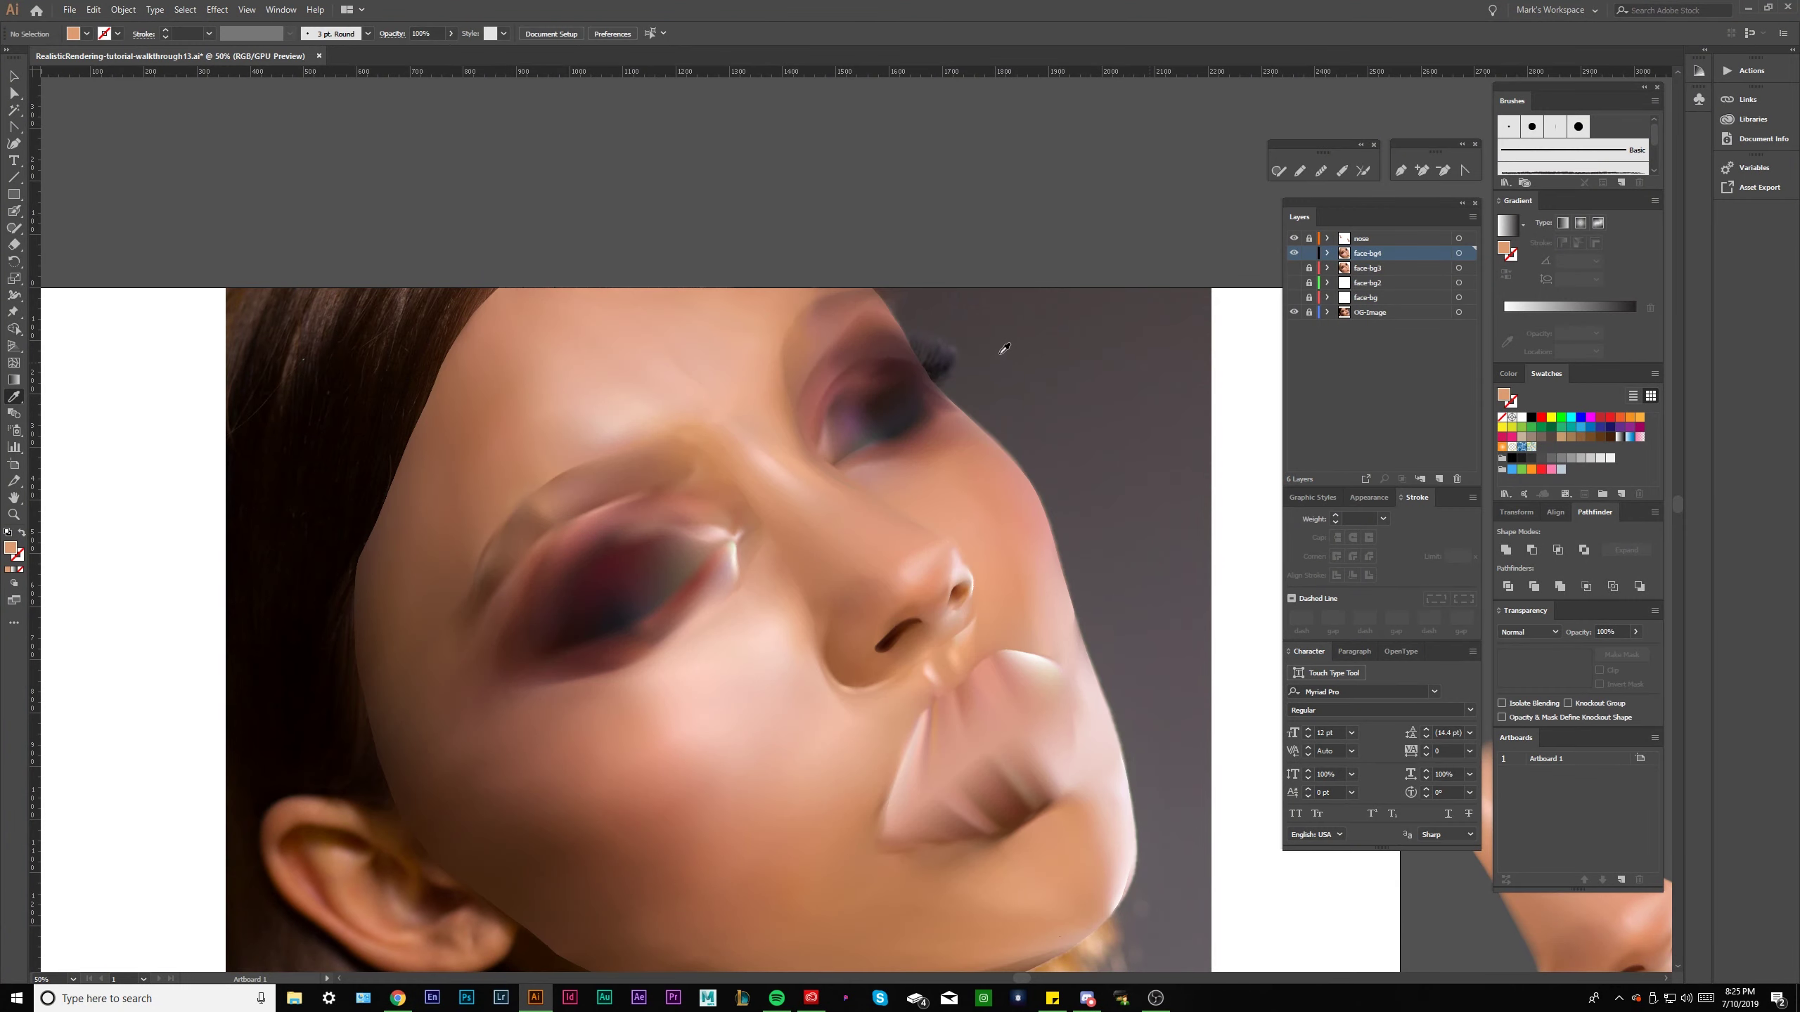
Examine the blend between the nose and the face mesh along the nose bridge and far cheek.
{"action": "left_click", "coordinate": [925, 347], "text": "ctrl"}
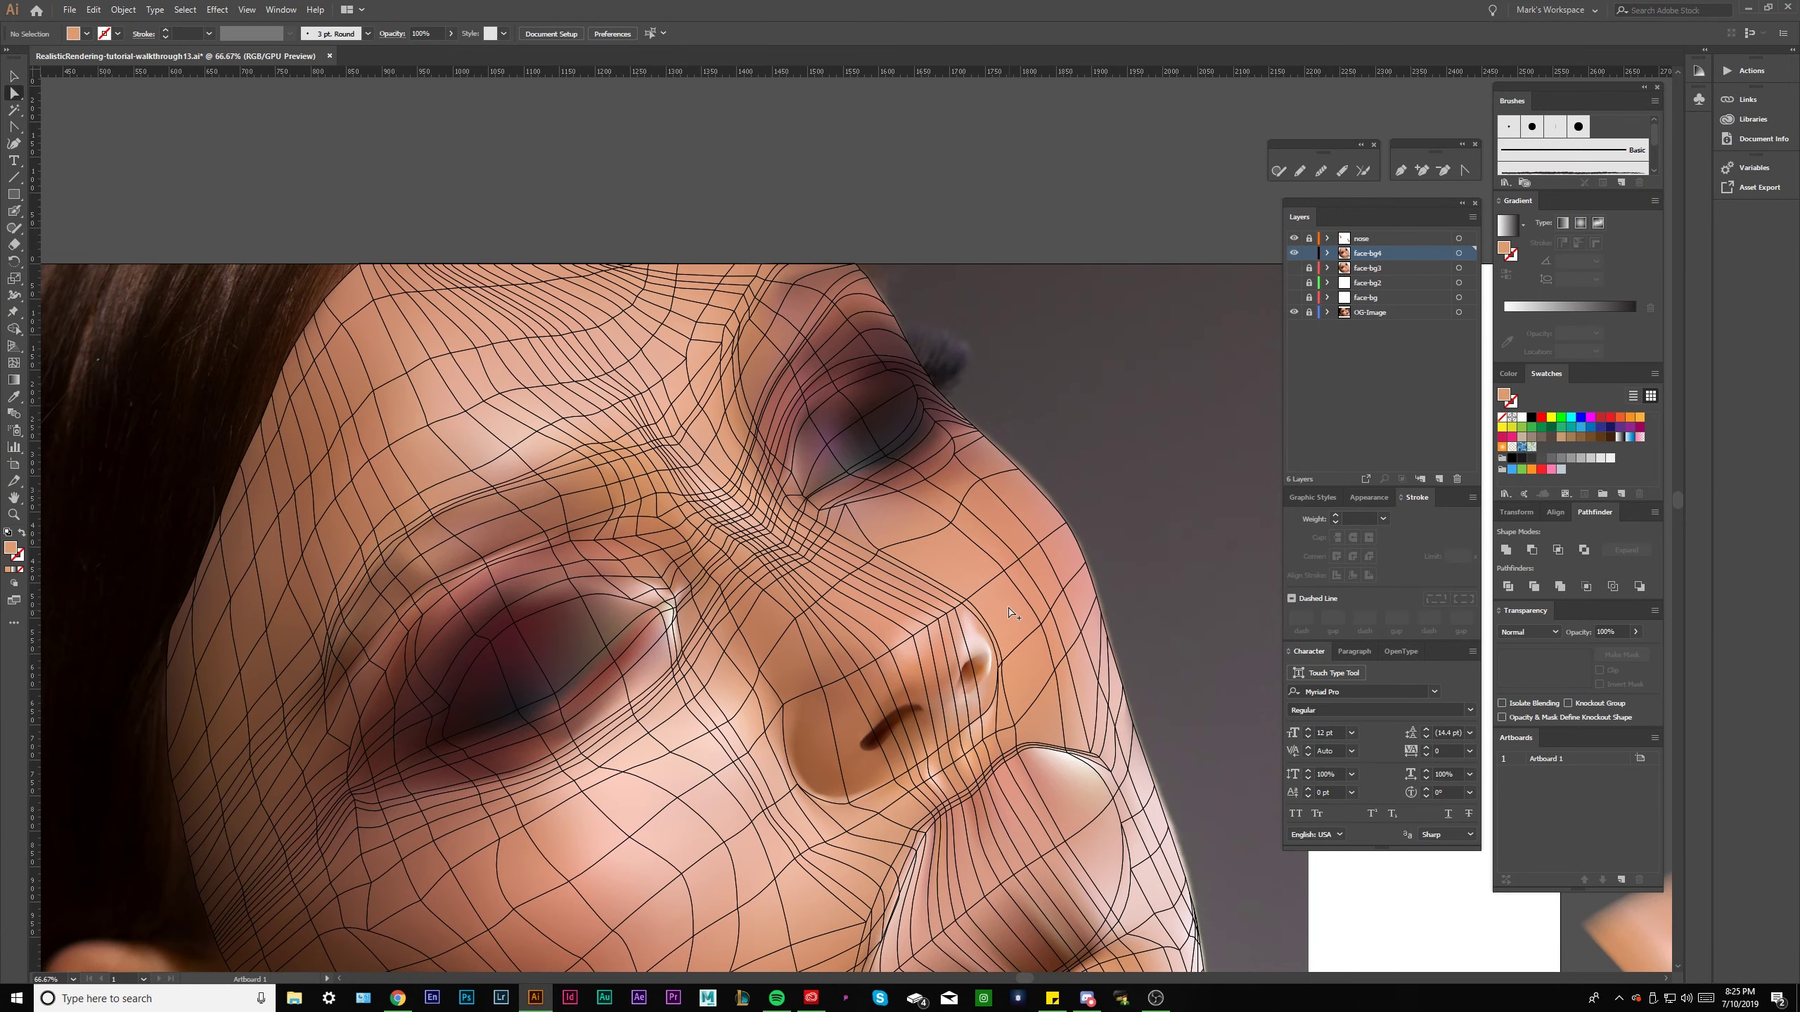
{"action": "left_click", "coordinate": [1112, 406], "text": "ctrl"}
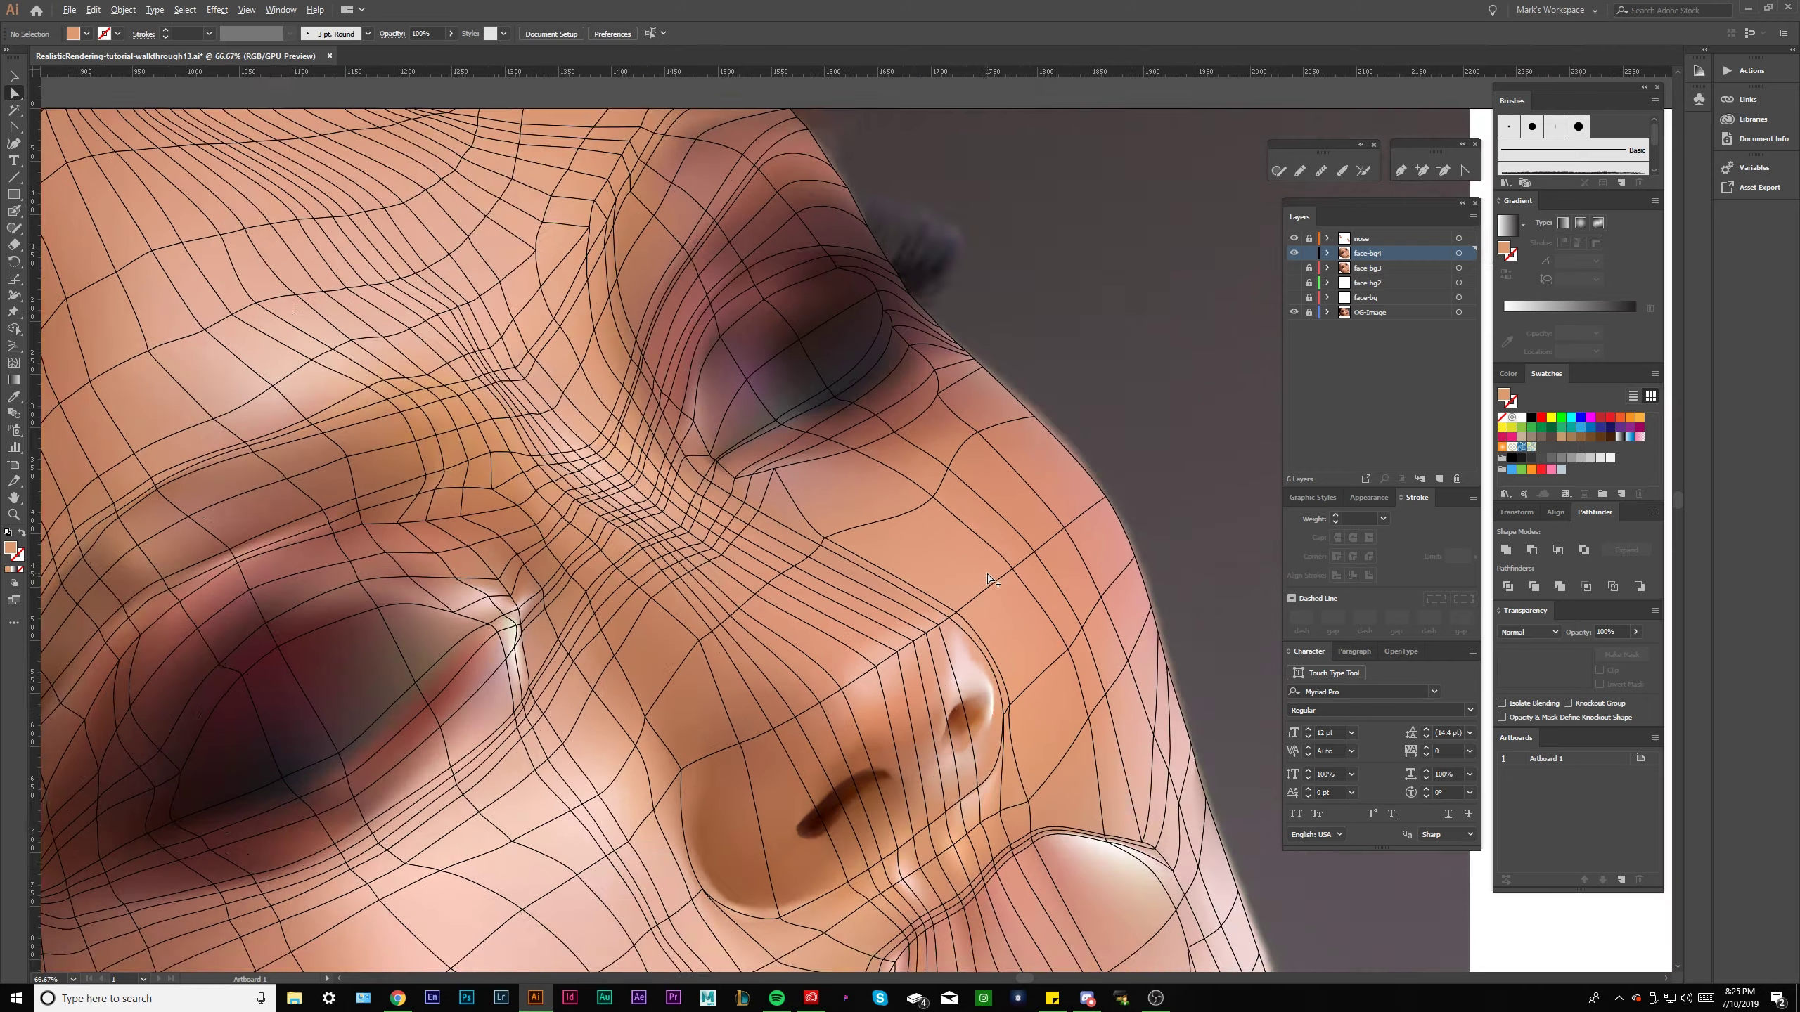
{"action": "scroll", "coordinate": [989, 579], "scroll_direction": "up", "scroll_amount": 3, "text": "alt"}
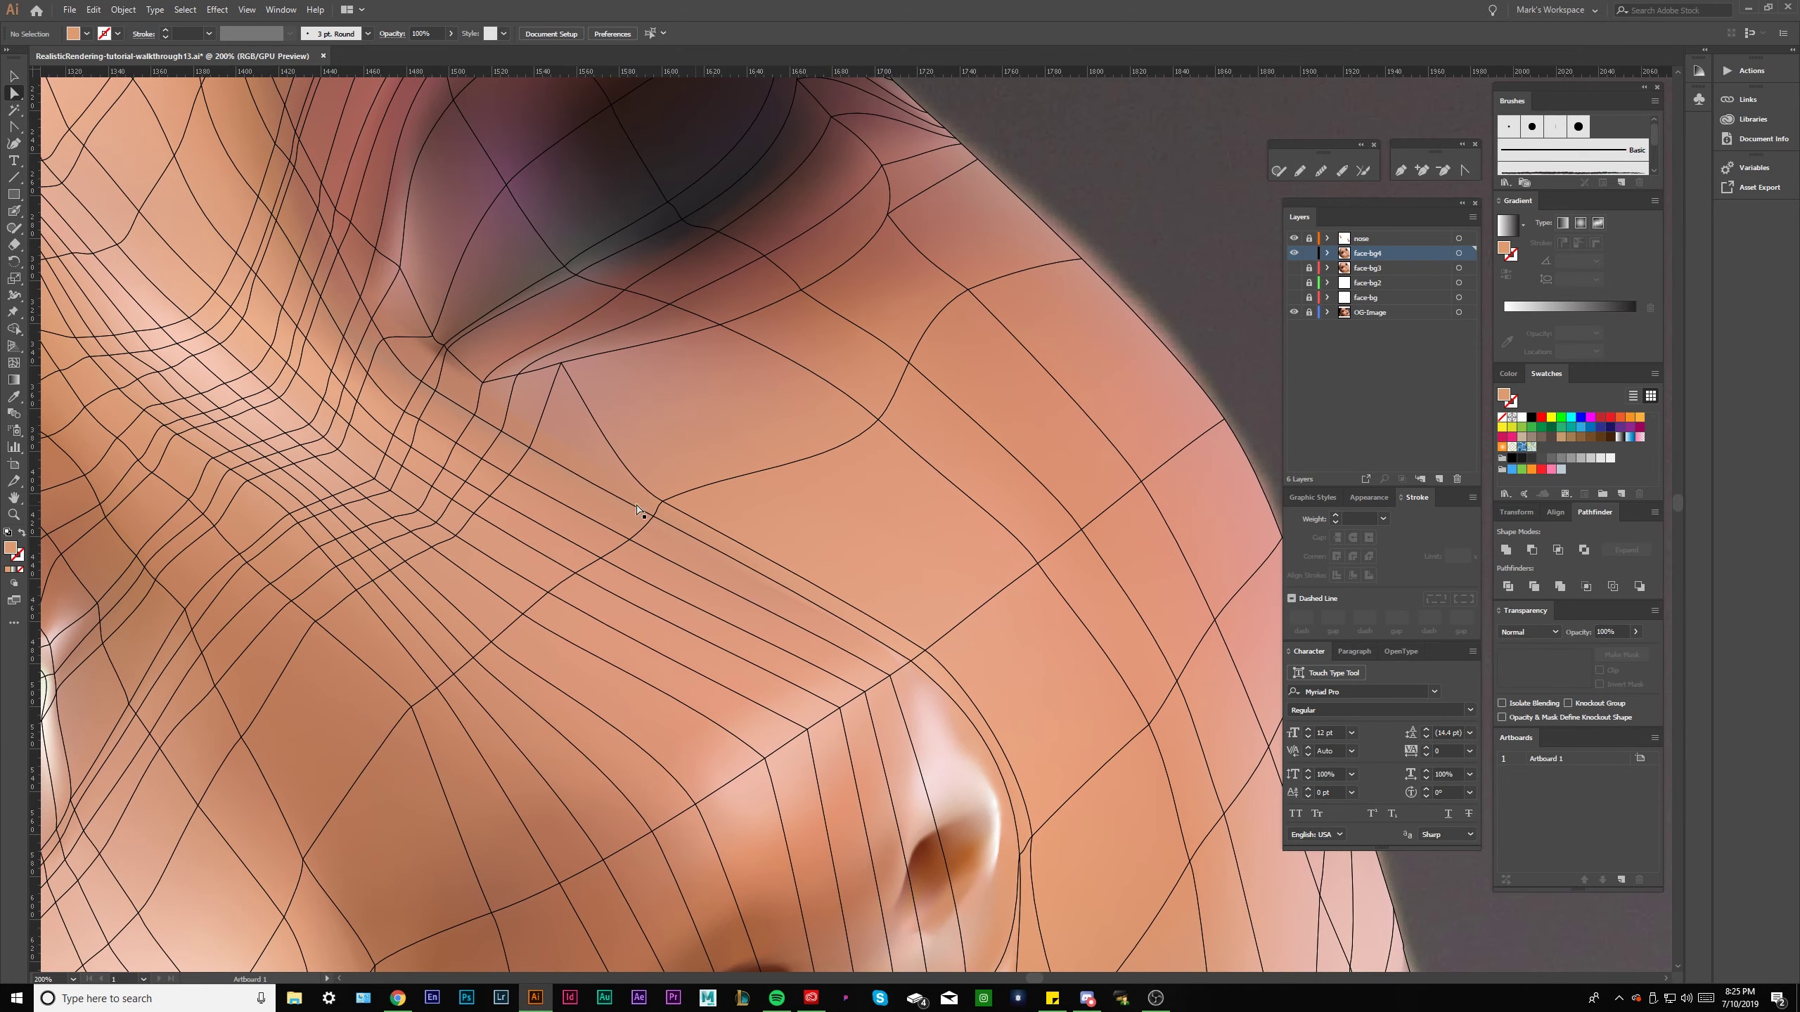
{"action": "scroll", "coordinate": [636, 508], "scroll_direction": "left", "scroll_amount": 2}
{"action": "scroll", "coordinate": [663, 533], "scroll_direction": "up", "scroll_amount": 1}
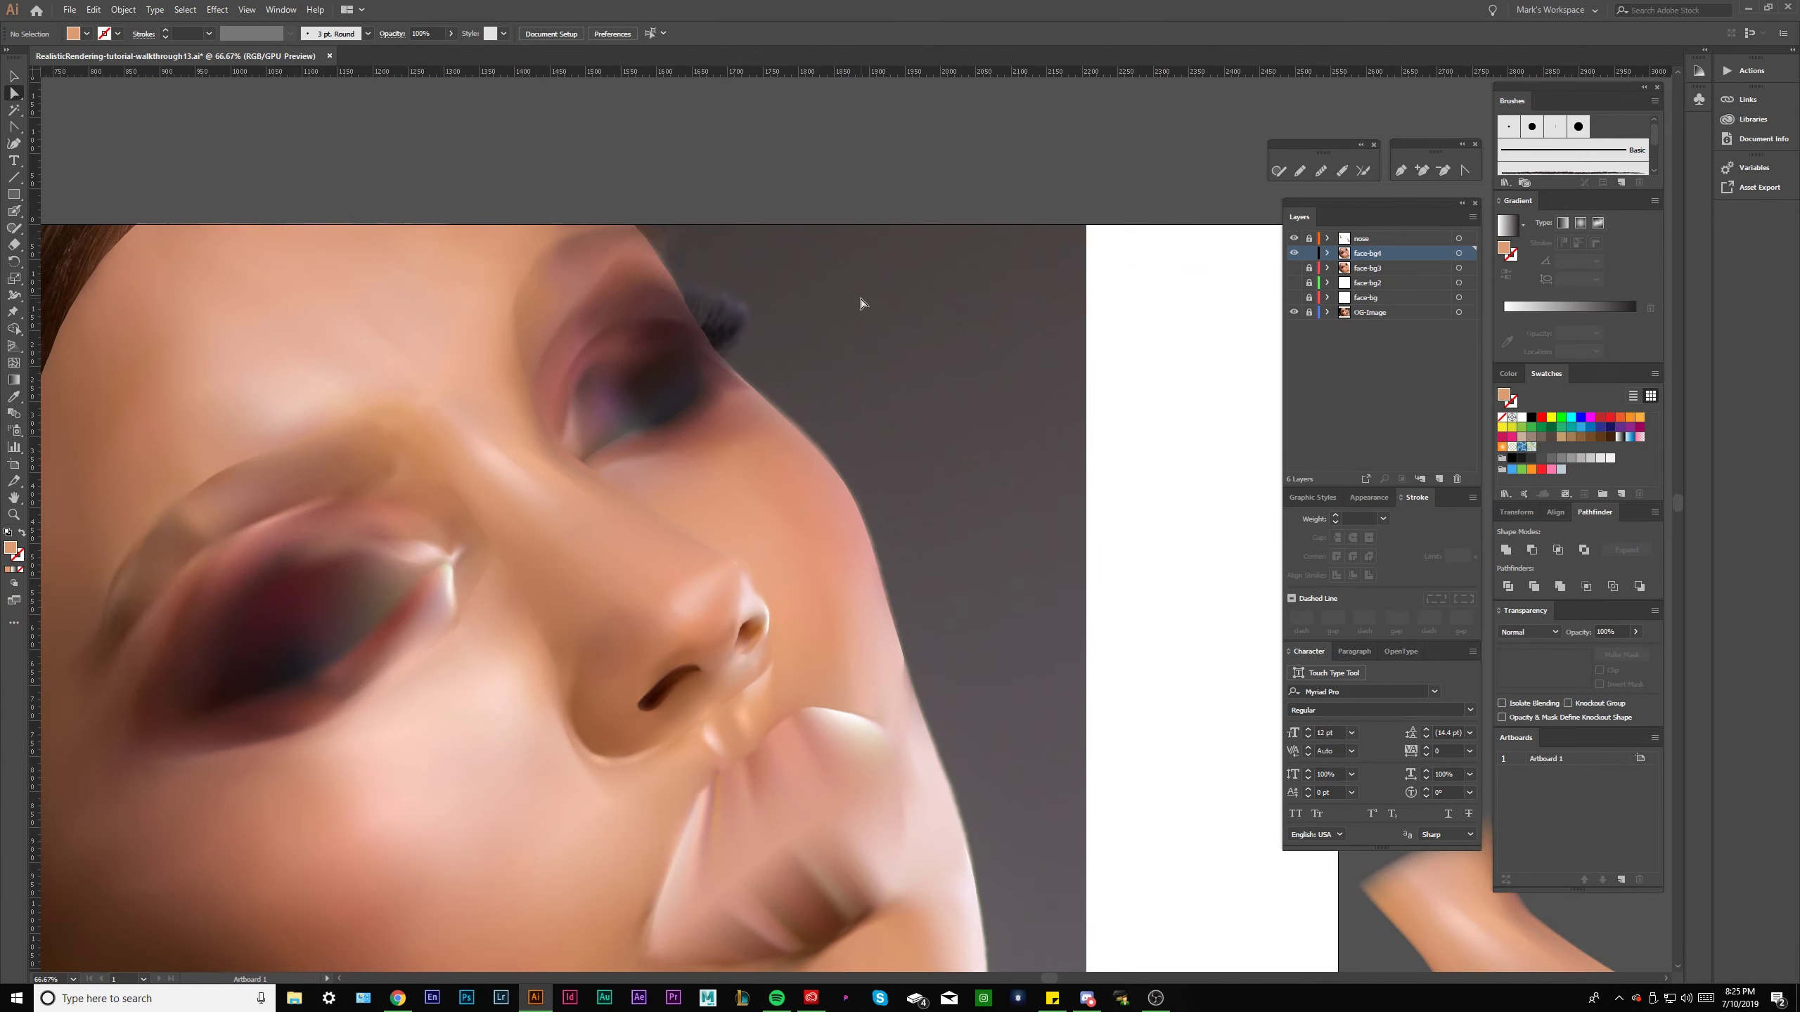
{"action": "left_click_drag", "start_coordinate": [891, 296], "coordinate": [948, 294]}
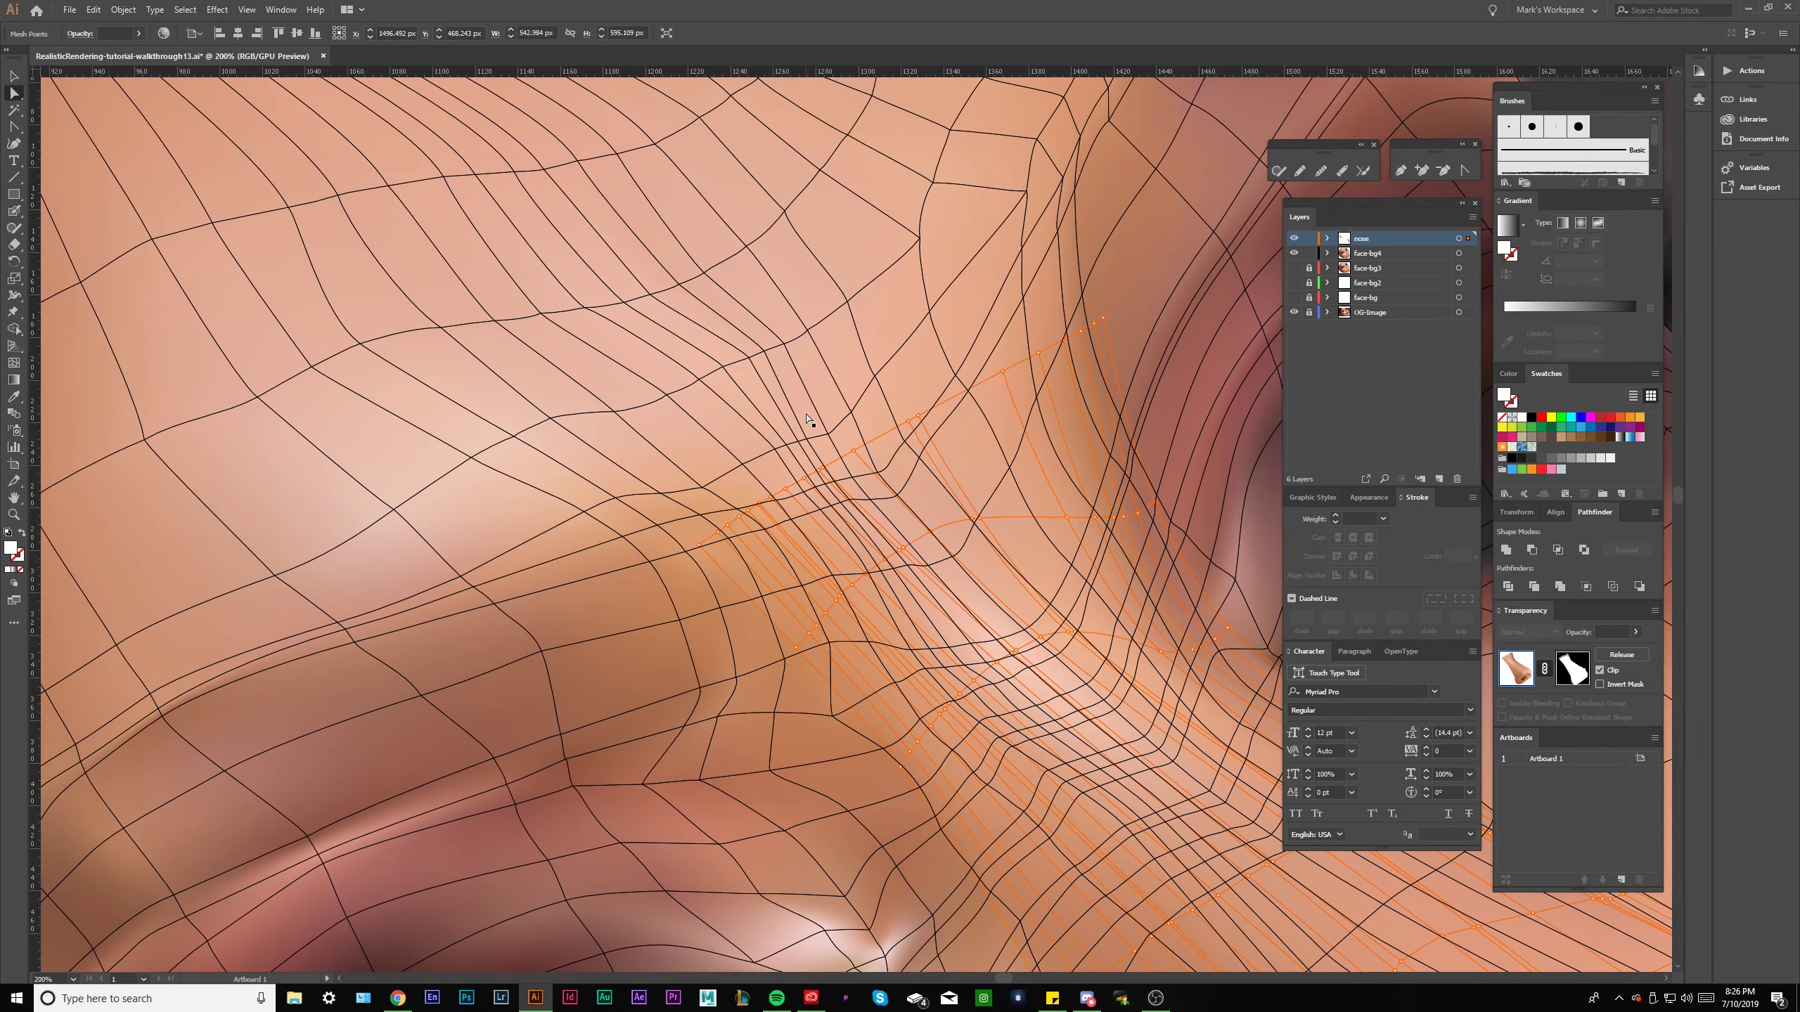
Adjust the face mesh point between the nose bridge and the inner corner of the near eye, and clear the selection.
{"action": "left_click", "coordinate": [806, 411]}
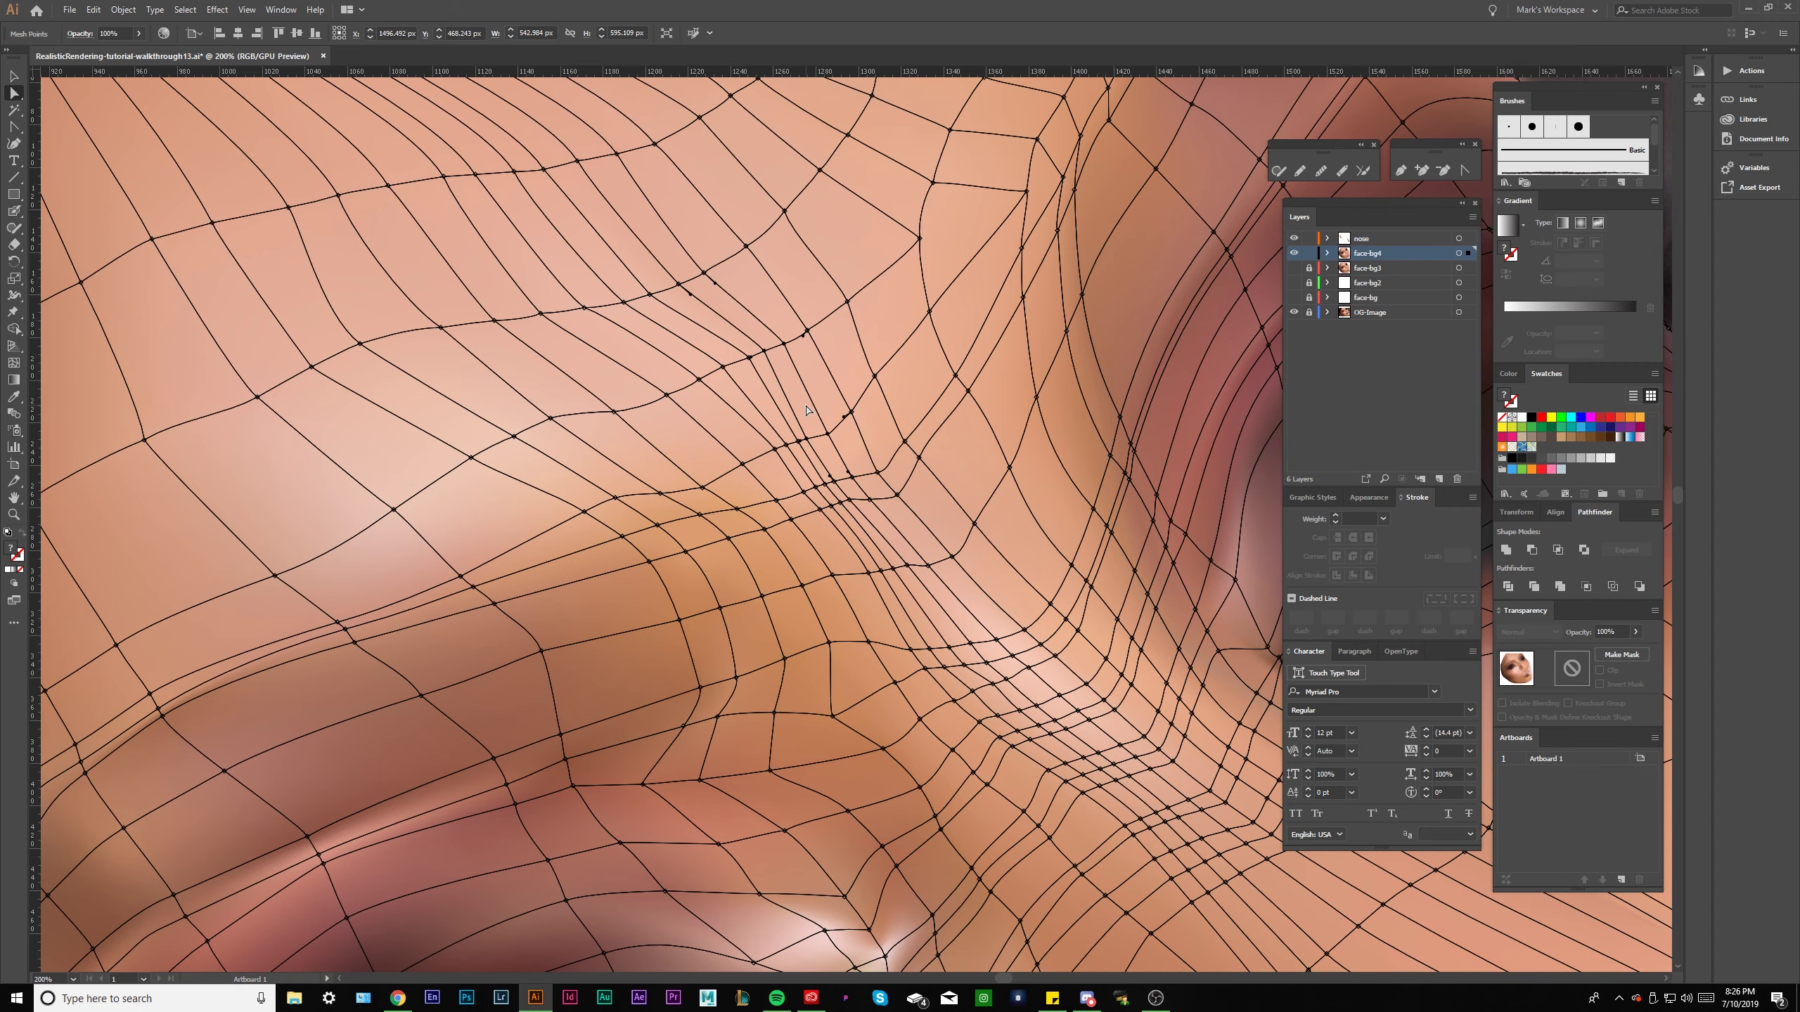
{"action": "key", "text": "ctrl+0"}
{"action": "left_click", "coordinate": [991, 287]}
{"action": "scroll", "coordinate": [938, 578], "scroll_direction": "up", "scroll_amount": 3}
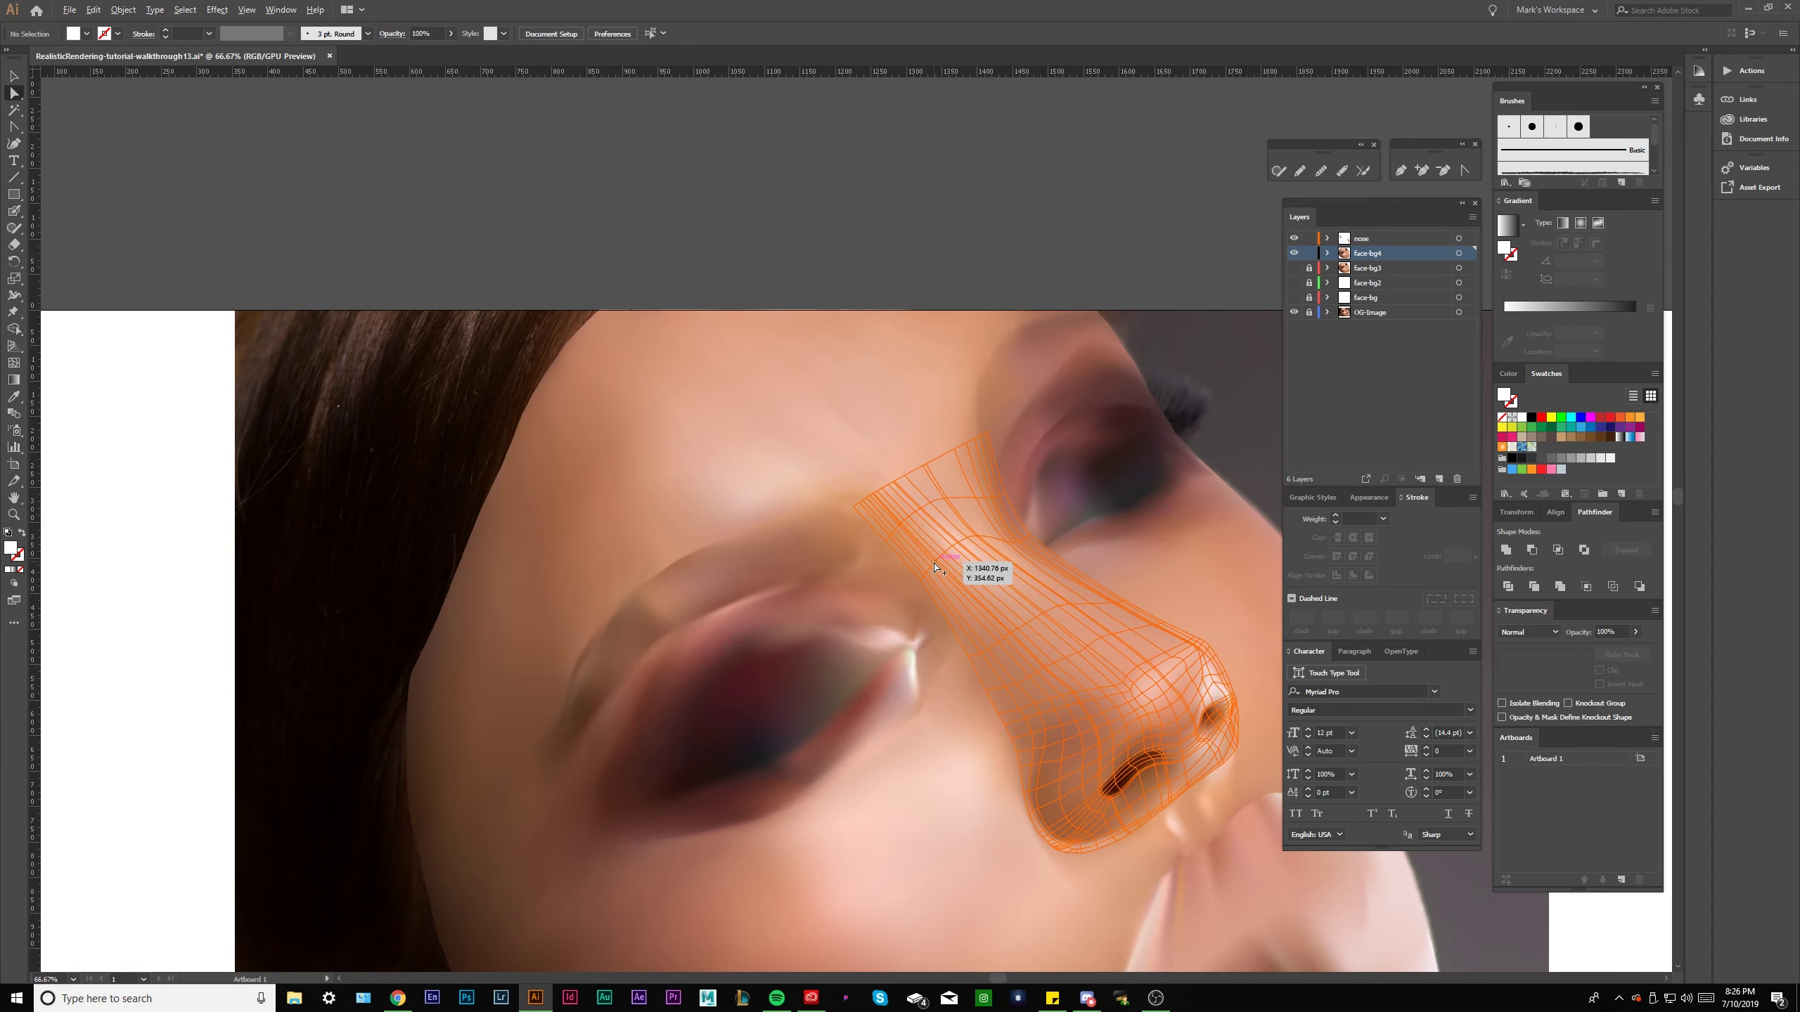
{"action": "left_click", "coordinate": [938, 578]}
{"action": "scroll", "coordinate": [976, 637], "scroll_direction": "up", "scroll_amount": 1}
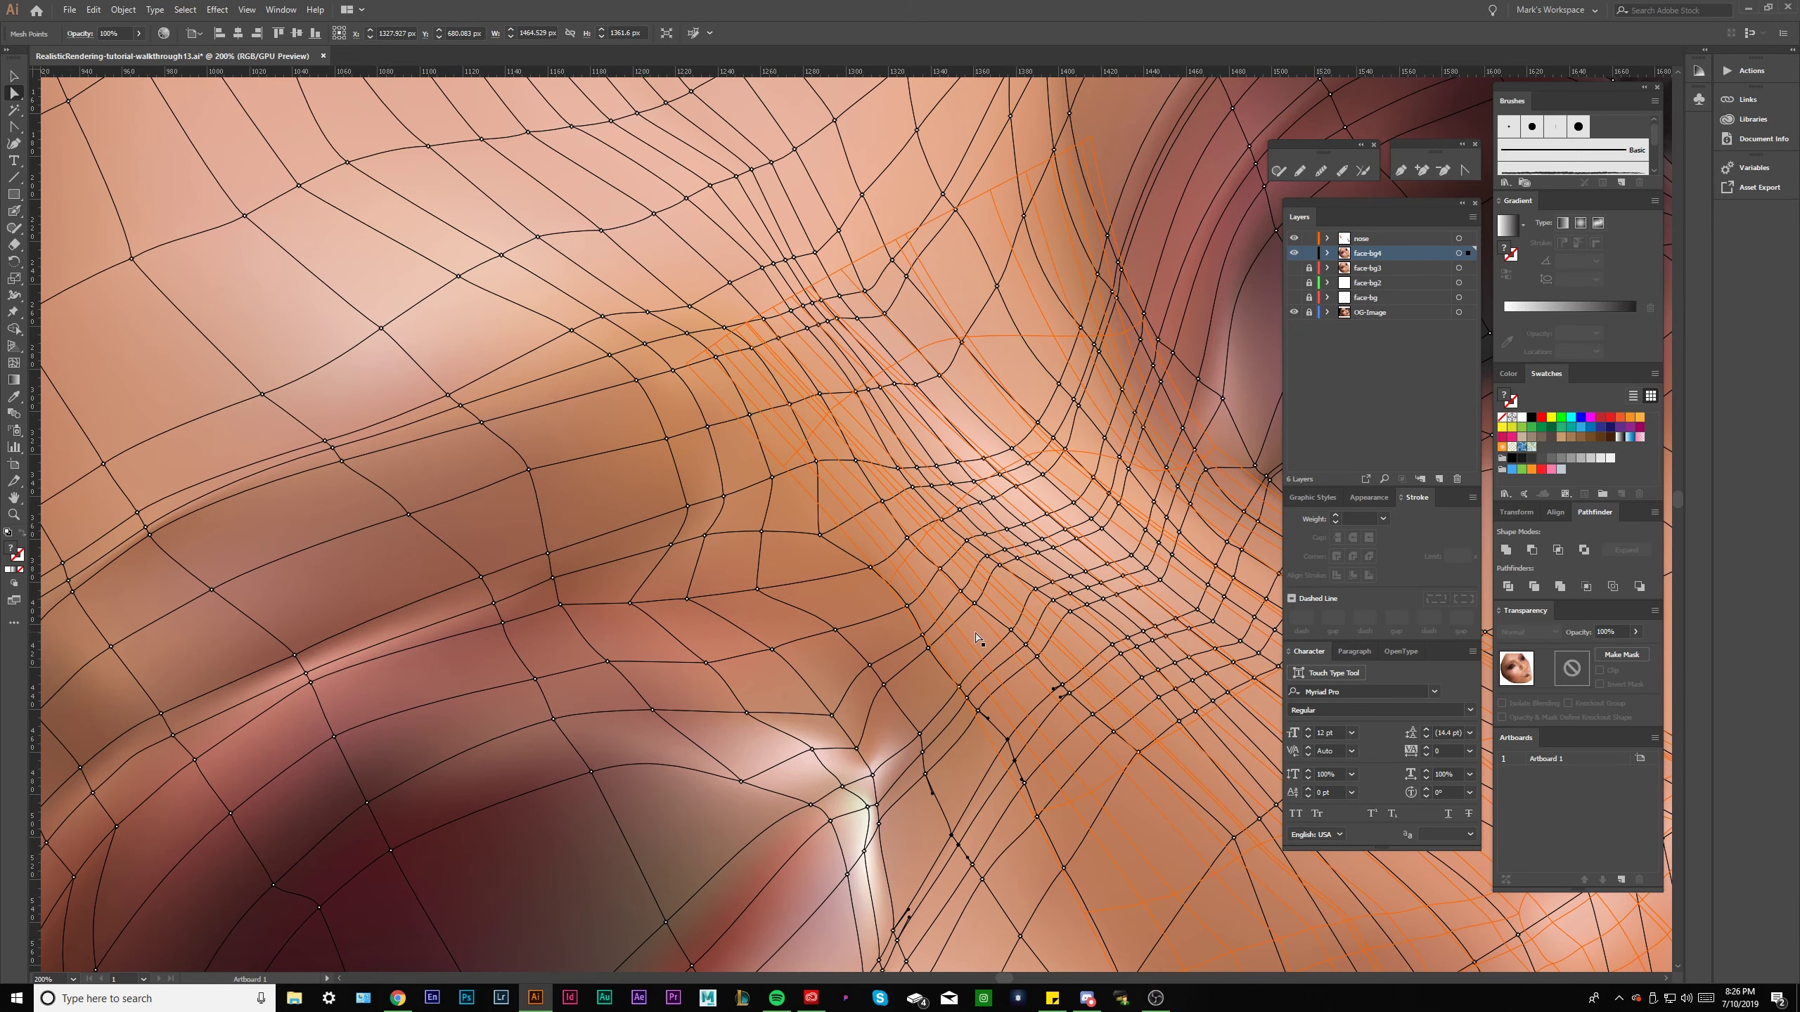
{"action": "left_click", "coordinate": [819, 531]}
{"action": "scroll", "coordinate": [822, 528], "scroll_direction": "down", "scroll_amount": 4}
{"action": "left_click", "coordinate": [1061, 296]}
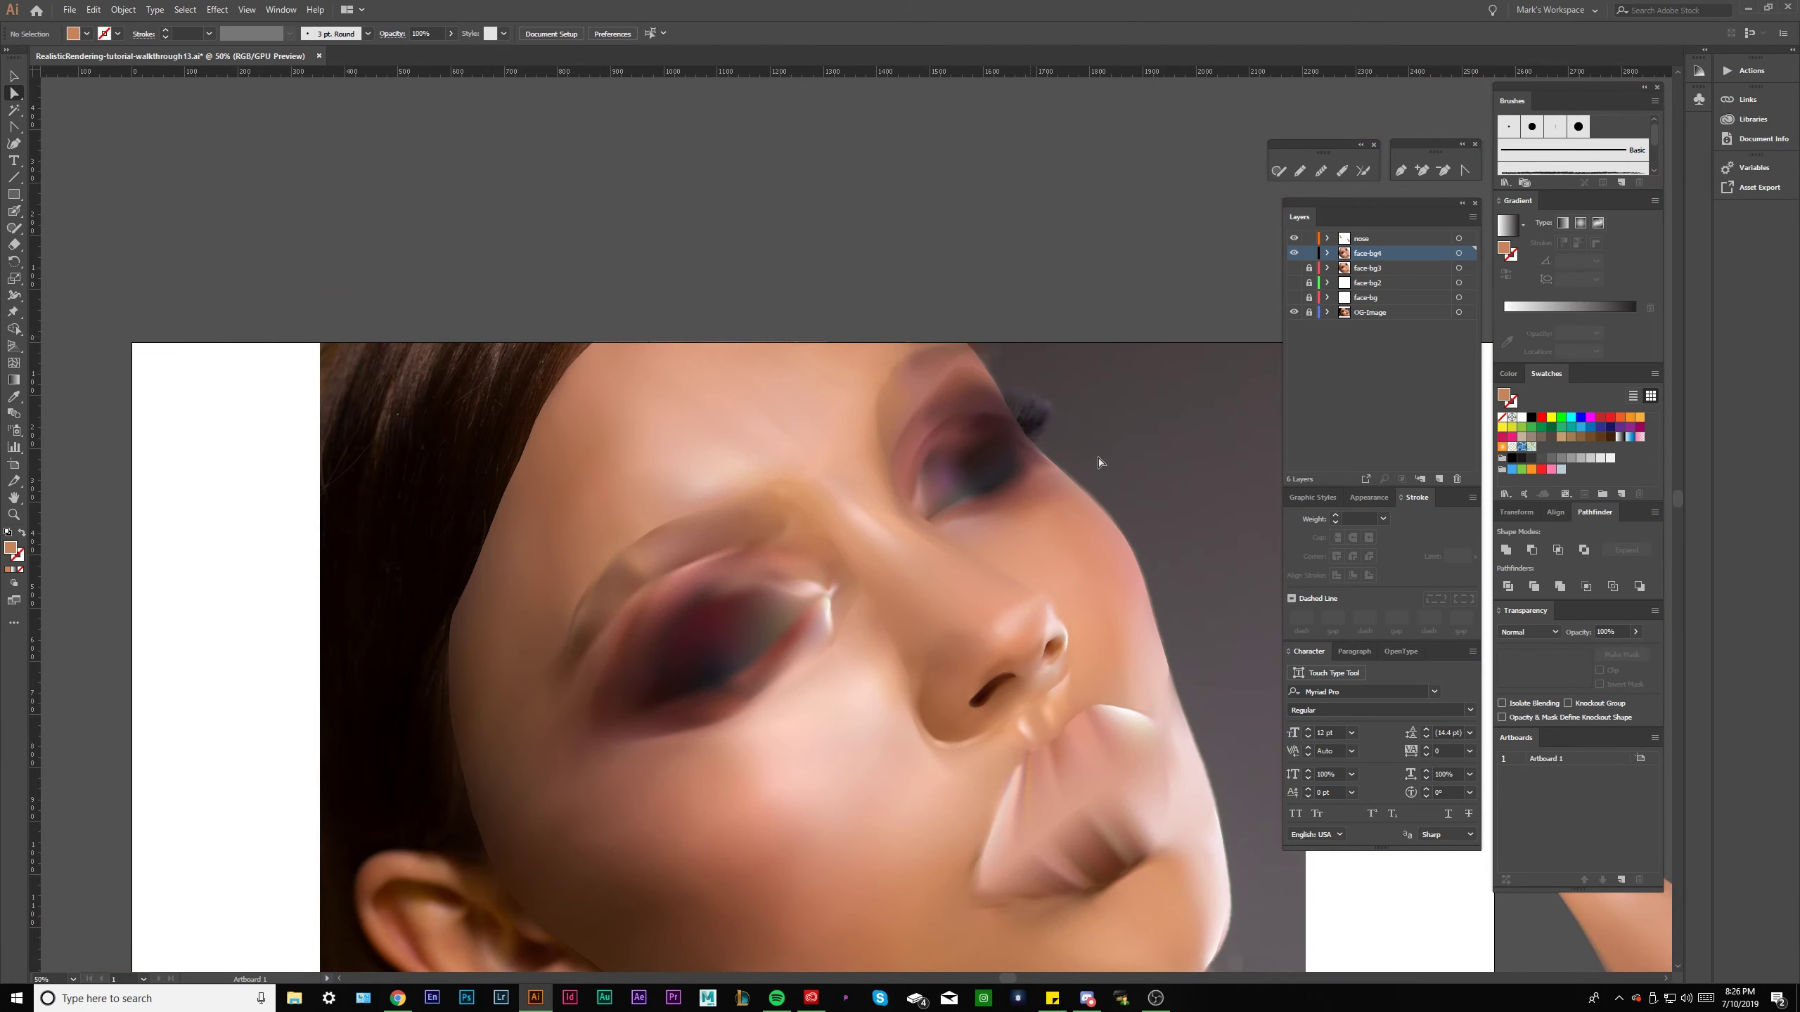
{"action": "left_click", "coordinate": [914, 533]}
{"action": "scroll", "coordinate": [842, 562], "scroll_direction": "up", "scroll_amount": 4}
{"action": "left_click", "coordinate": [883, 604], "text": "shift"}
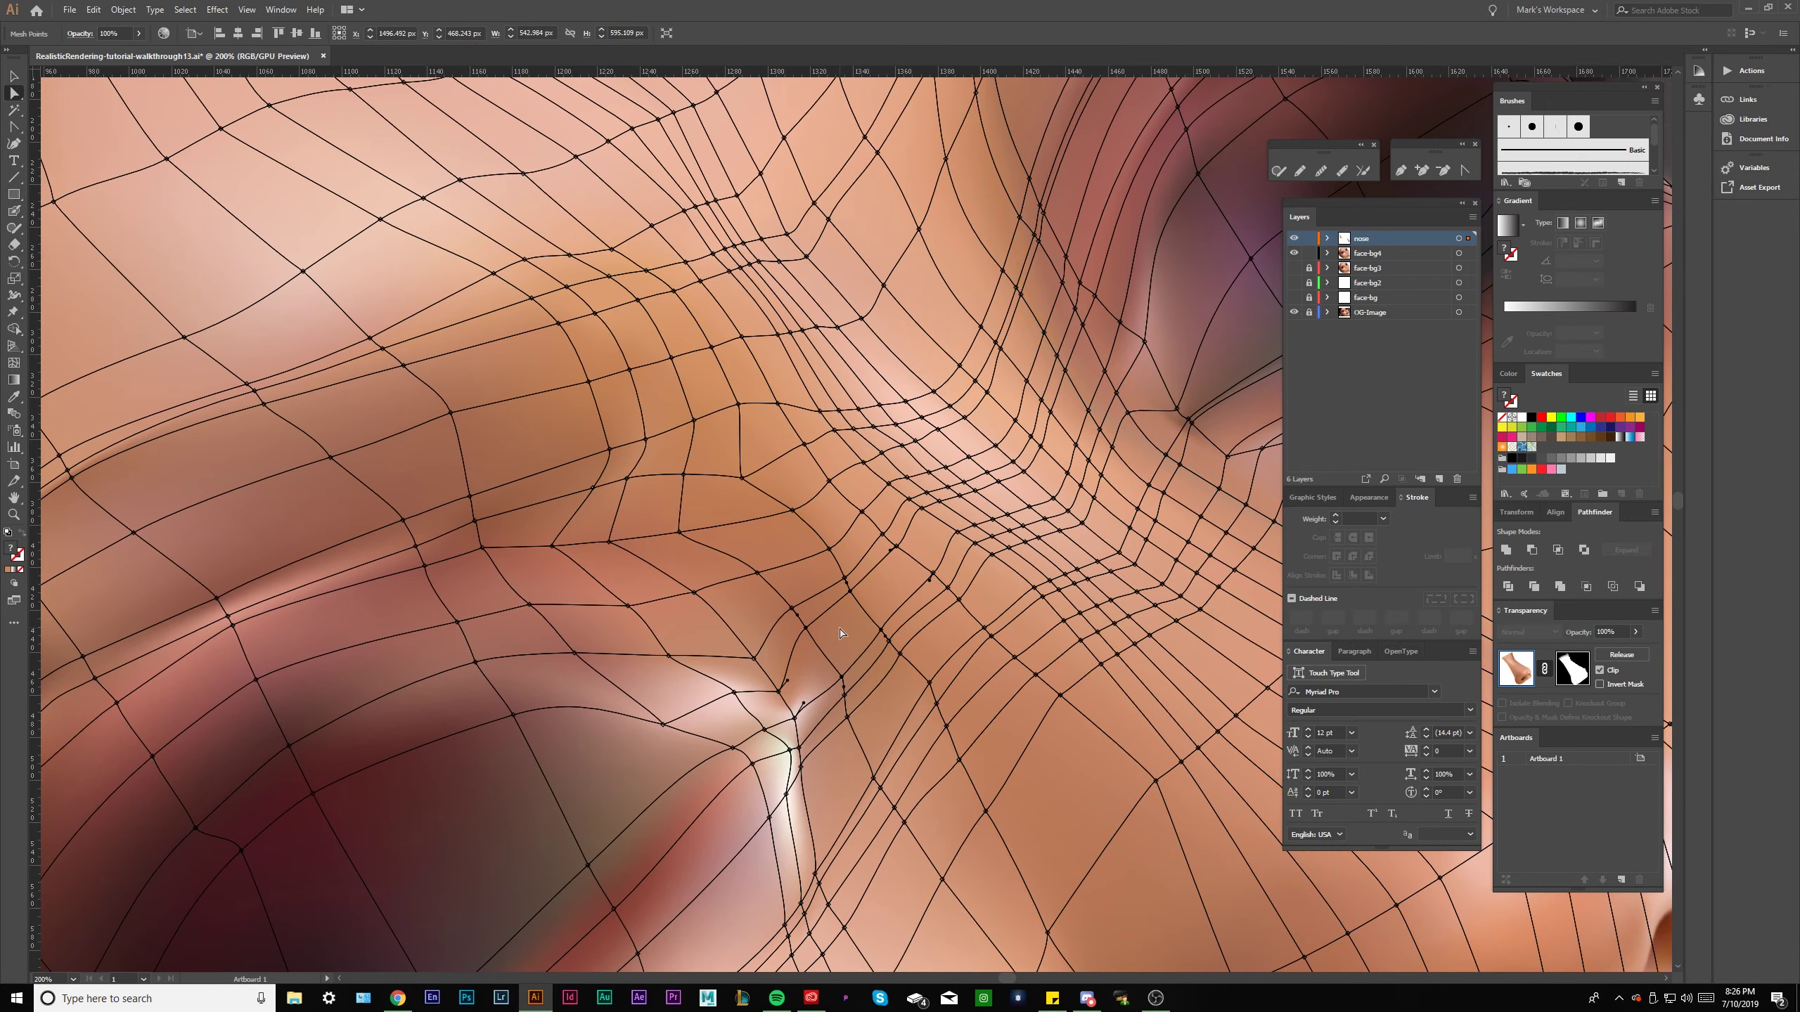
{"action": "scroll", "coordinate": [883, 605], "scroll_direction": "down", "scroll_amount": 4}
{"action": "left_click", "coordinate": [958, 266]}
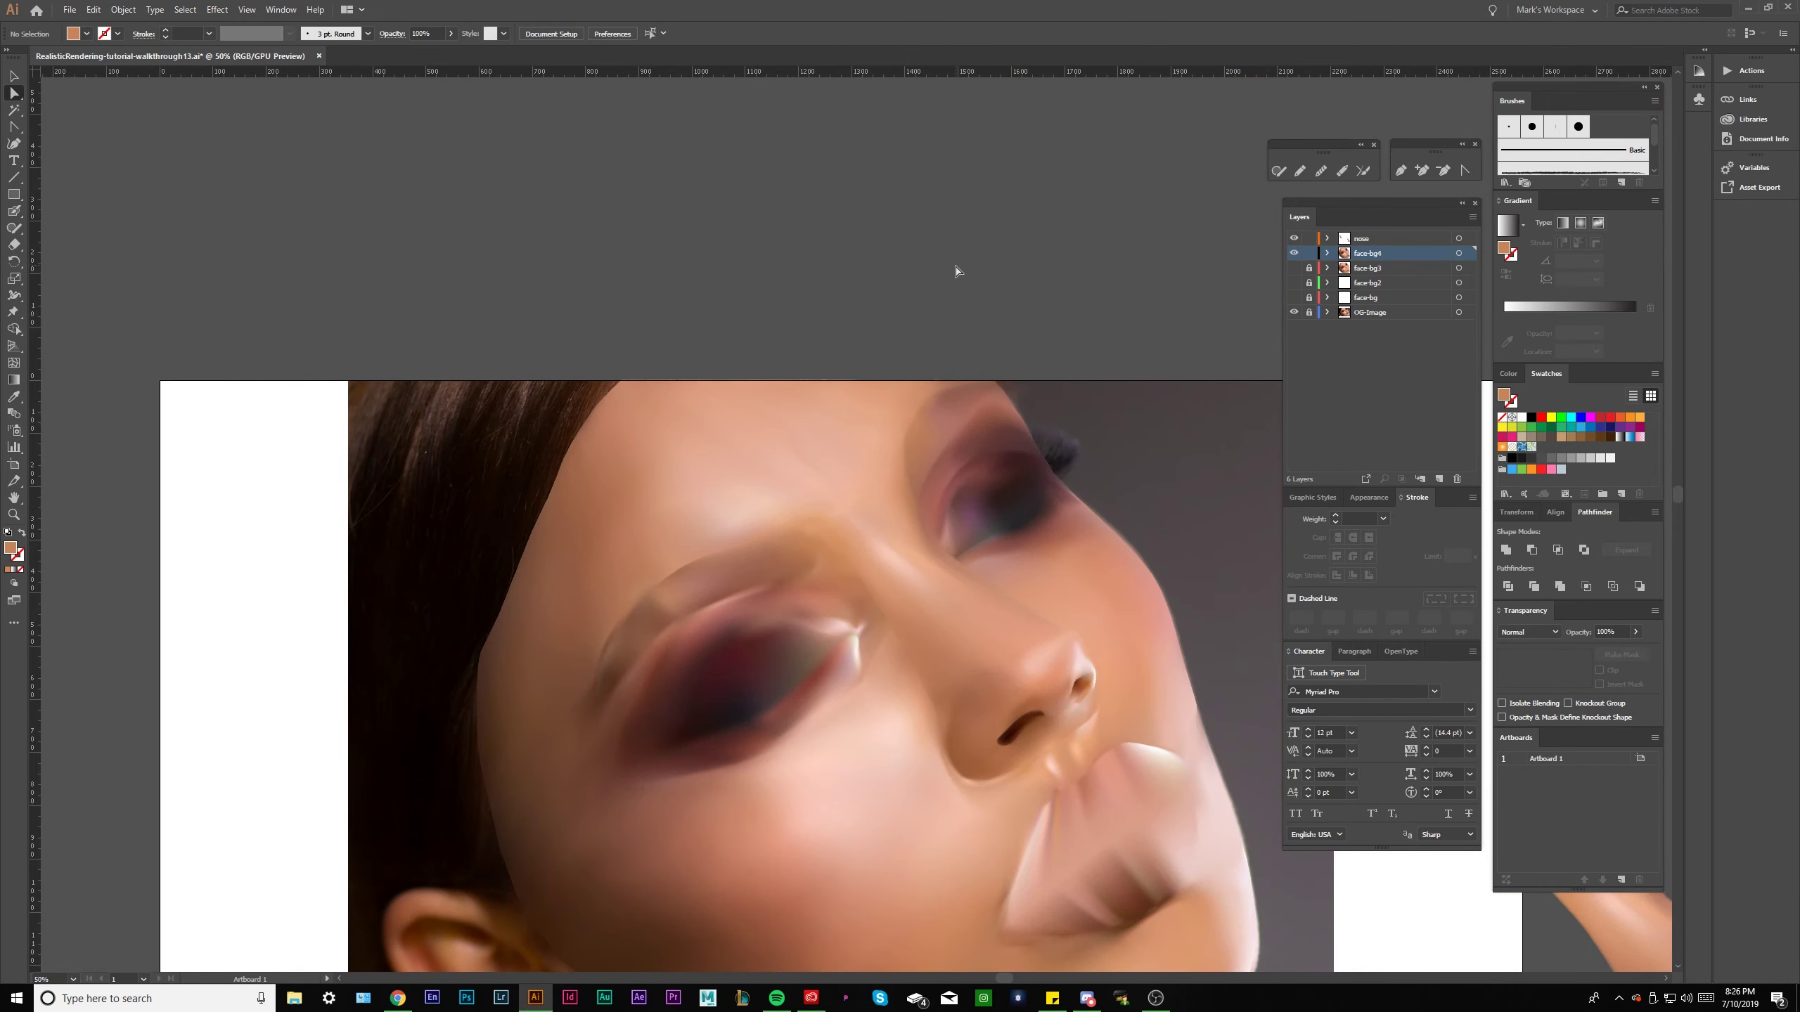
Lock the face-bg4 layer and recolour the nose mesh's edge points at the near brow with sampled surrounding skin tones.
{"action": "left_click", "coordinate": [1309, 253]}
{"action": "left_click", "coordinate": [931, 637]}
{"action": "scroll", "coordinate": [930, 637], "scroll_direction": "up", "scroll_amount": 2}
{"action": "left_click", "coordinate": [794, 512]}
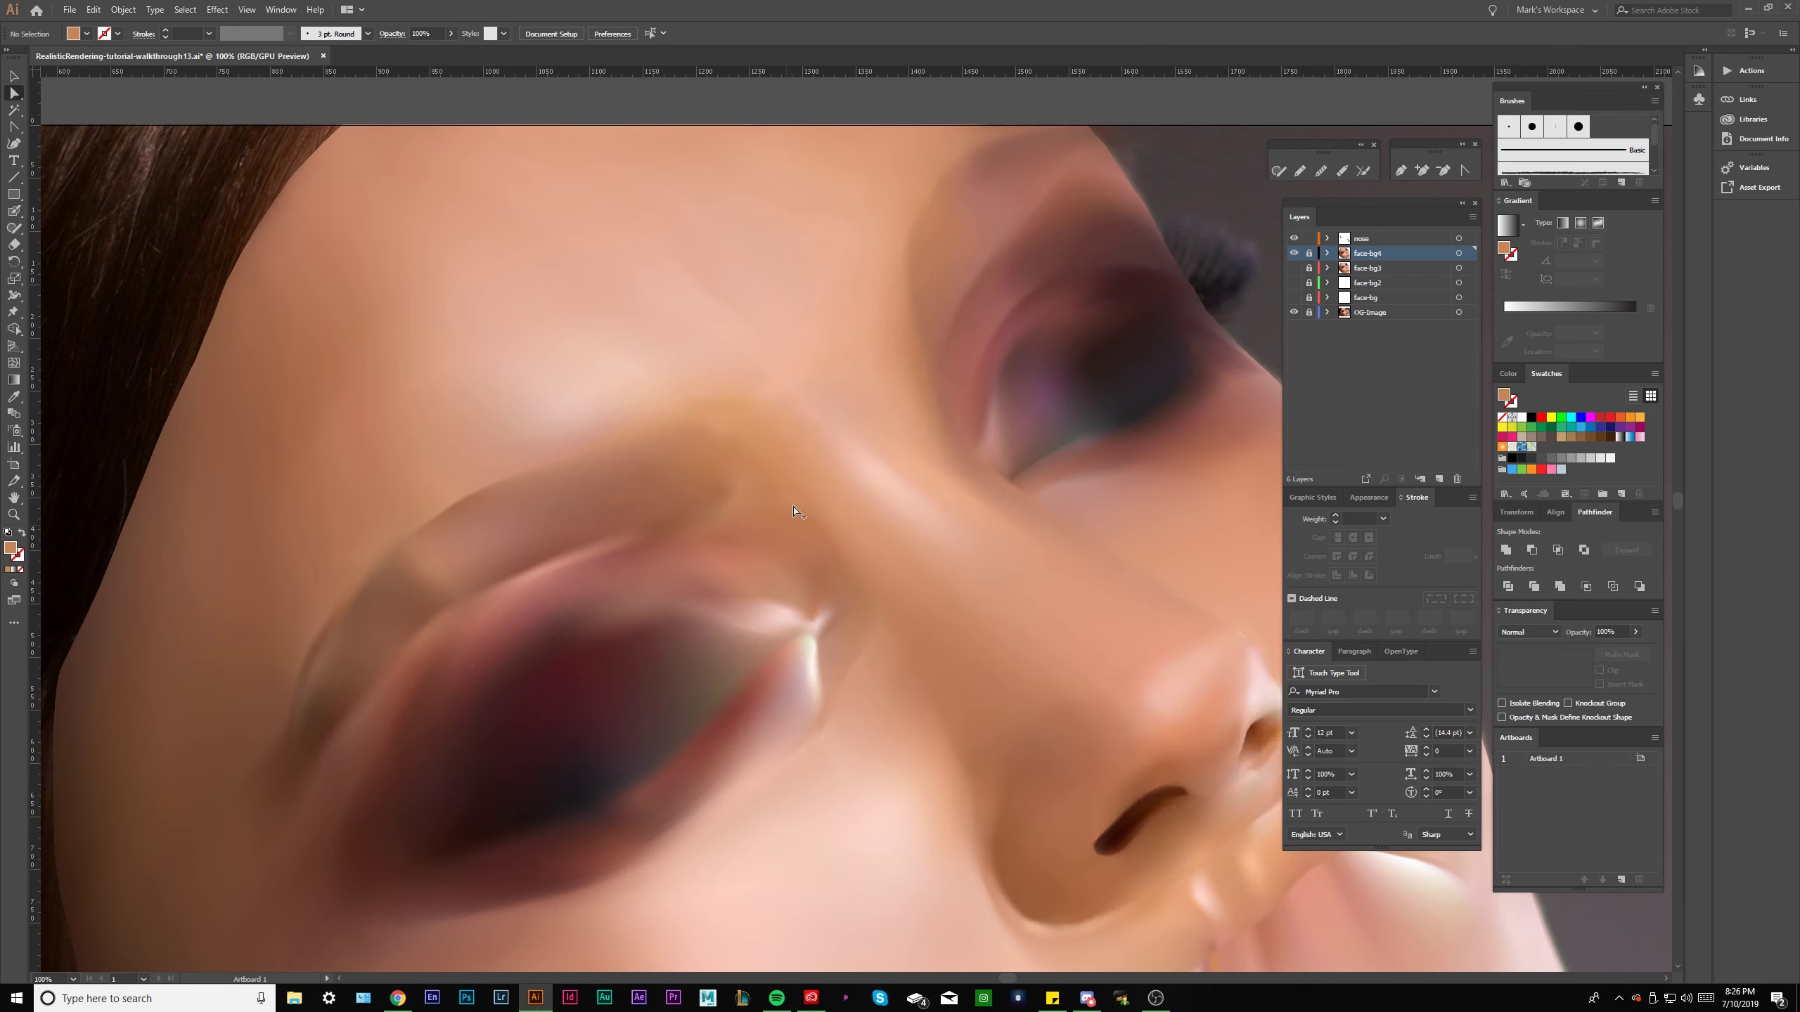
{"action": "scroll", "coordinate": [794, 512], "scroll_direction": "up", "scroll_amount": 2}
{"action": "left_click", "coordinate": [651, 383]}
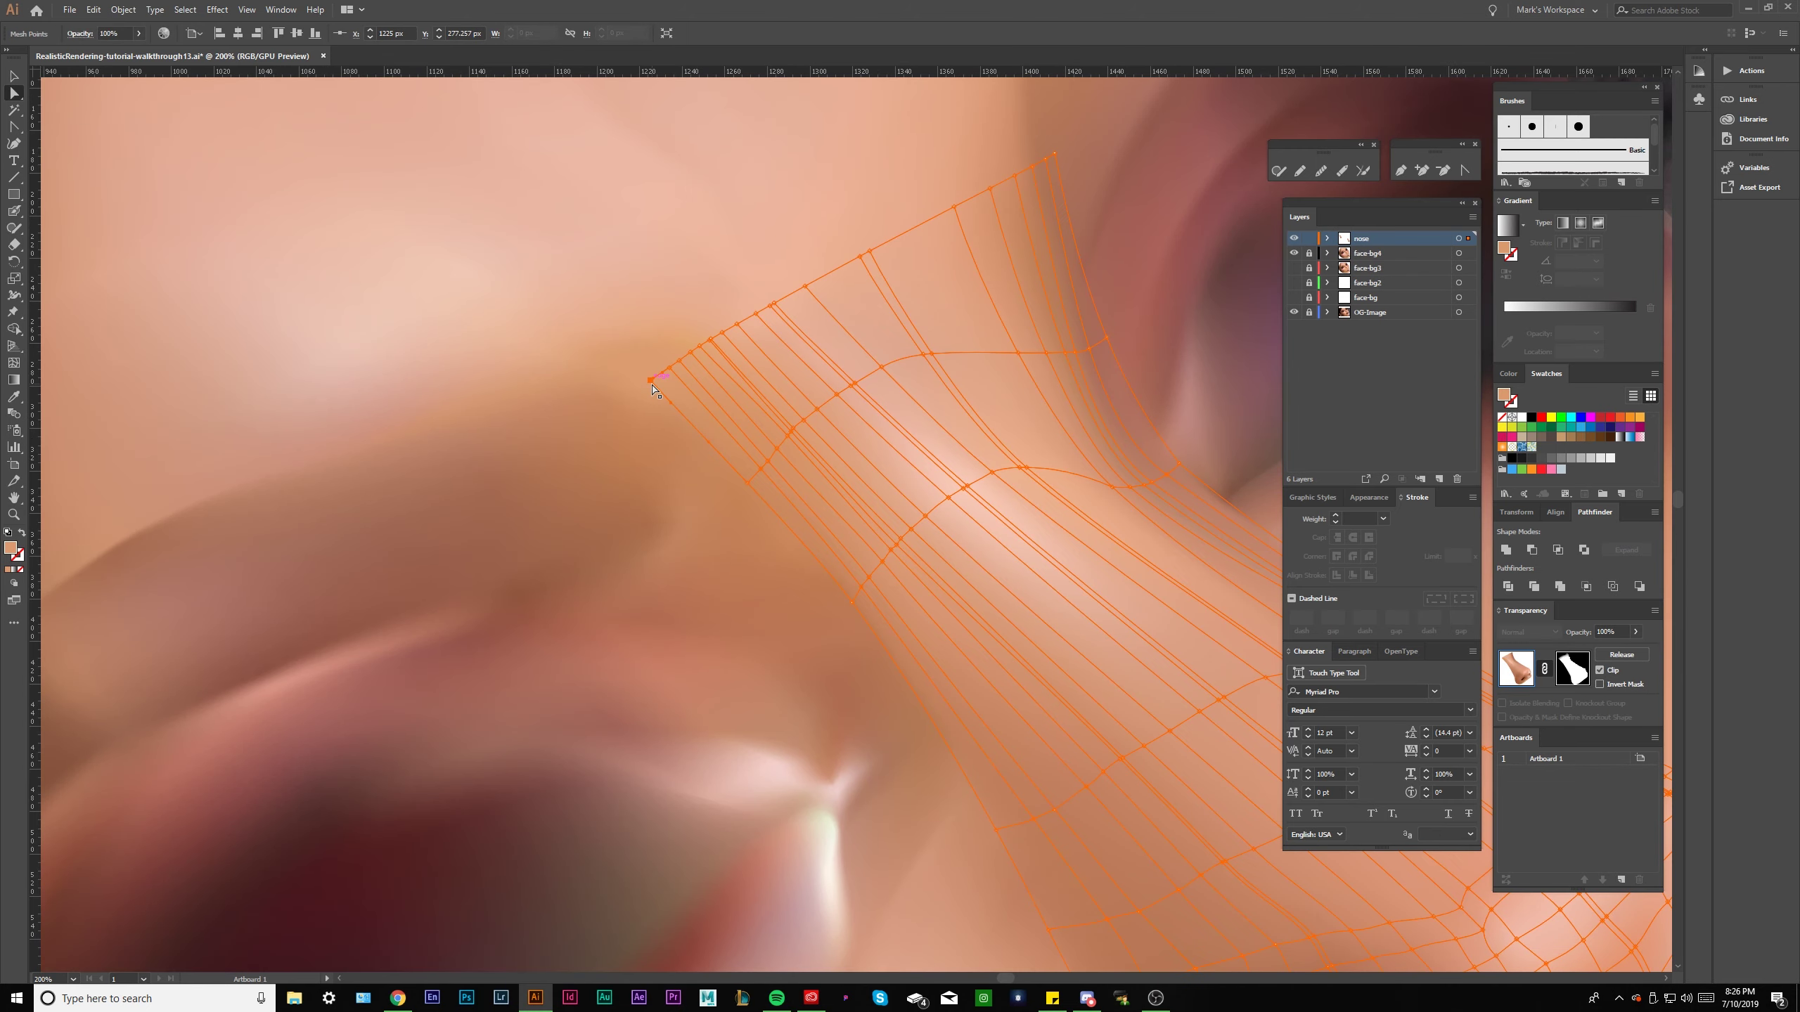
{"action": "key", "text": "i"}
{"action": "scroll", "coordinate": [634, 380], "scroll_direction": "up", "scroll_amount": 4}
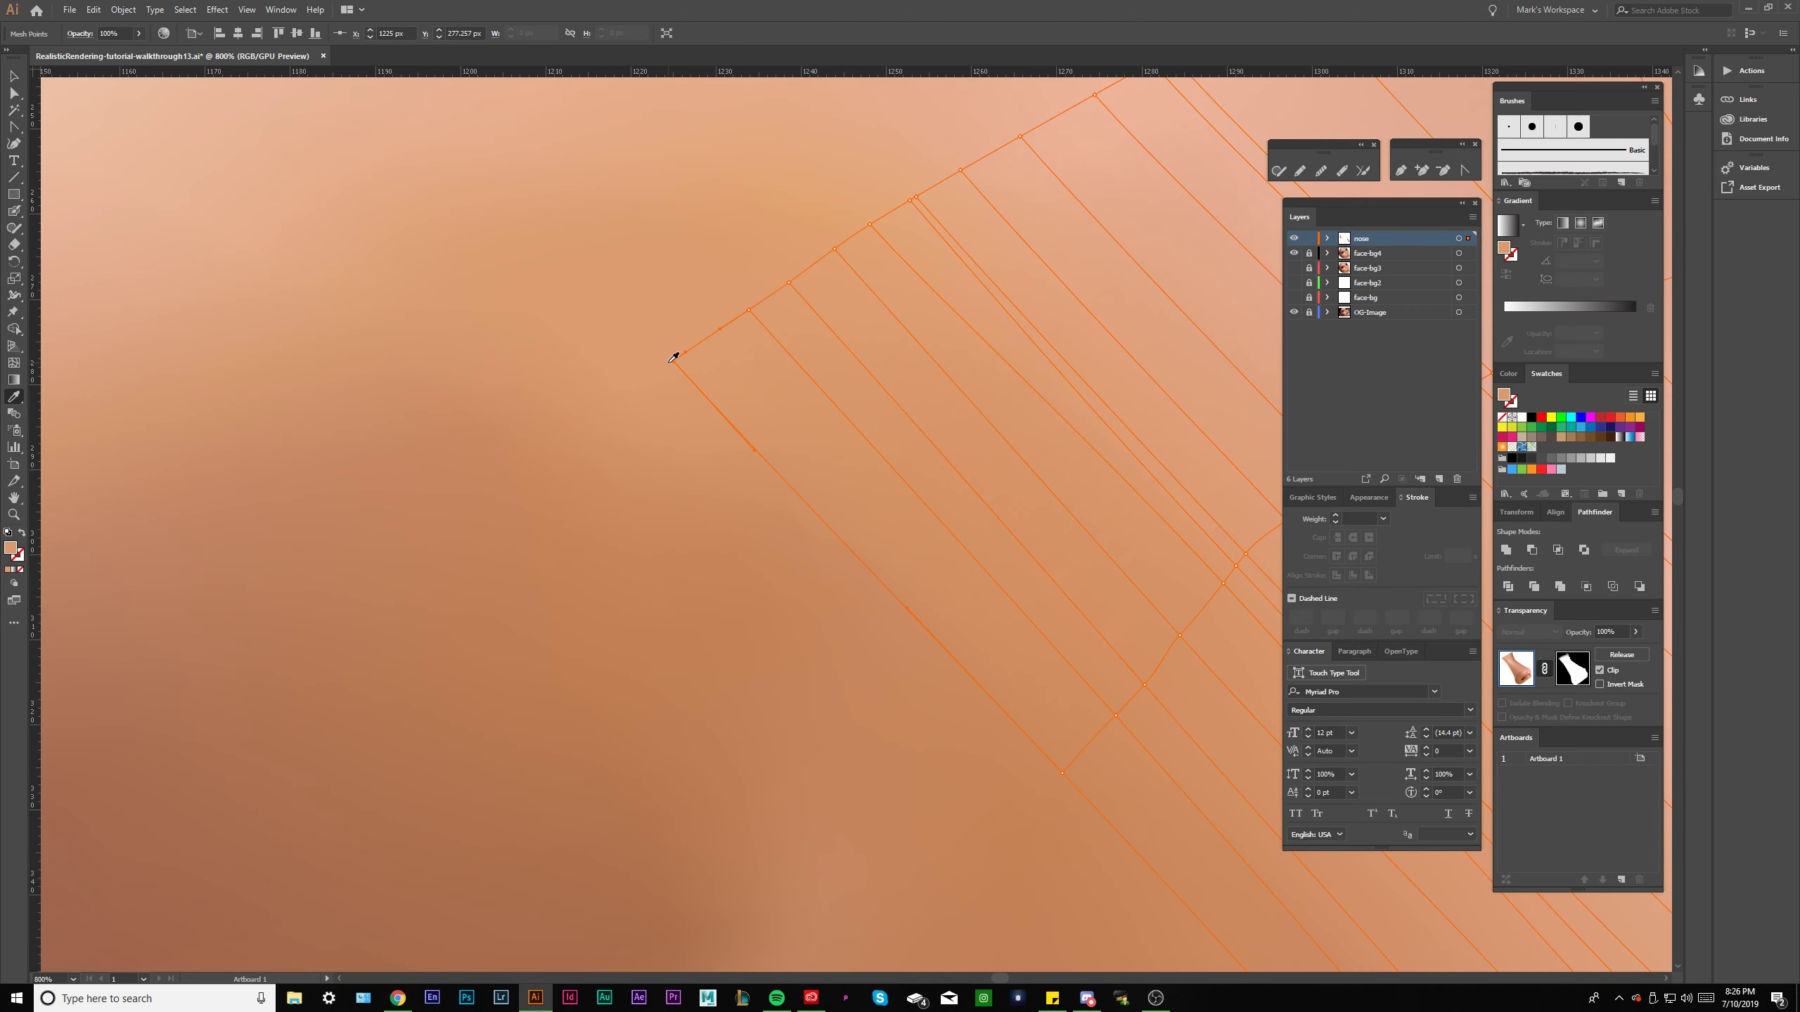
{"action": "left_click", "coordinate": [1063, 774]}
{"action": "left_click_drag", "start_coordinate": [1118, 777], "coordinate": [916, 776]}
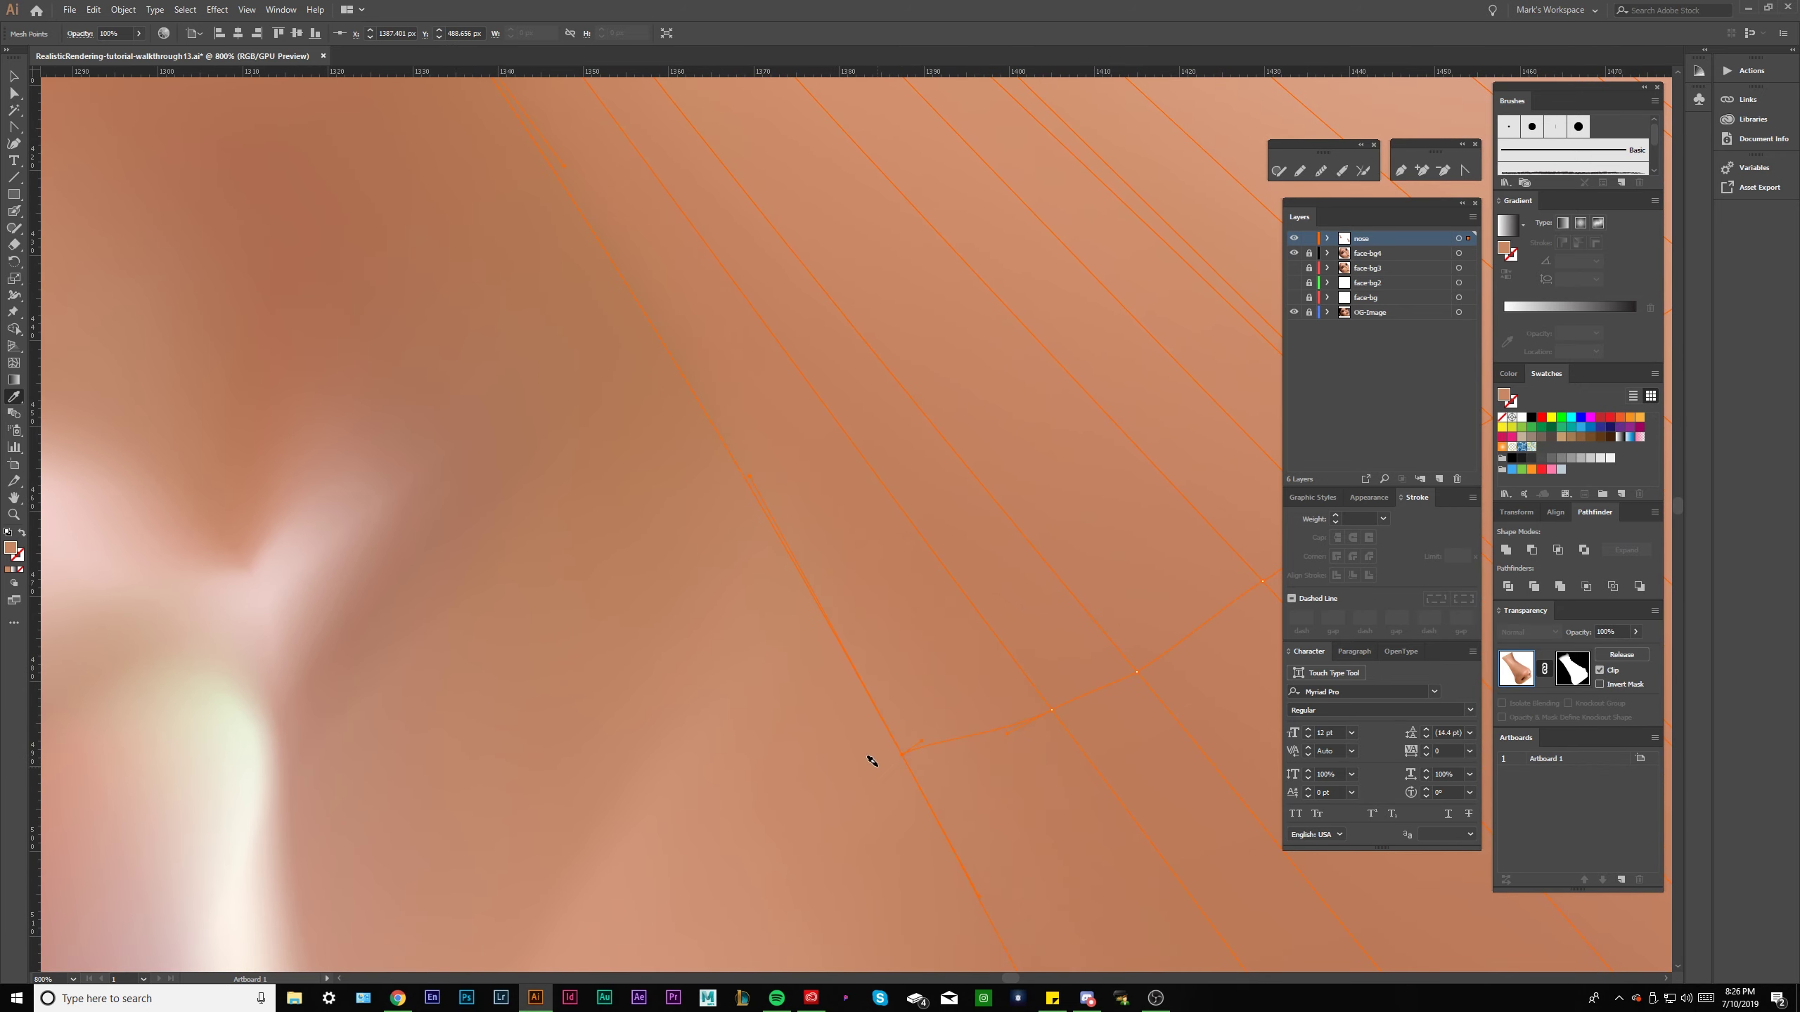
Recolour the nose mesh's edge points down the side of the nose with skin tones sampled from the adjacent cheek.
{"action": "key", "text": "ctrl+minus"}
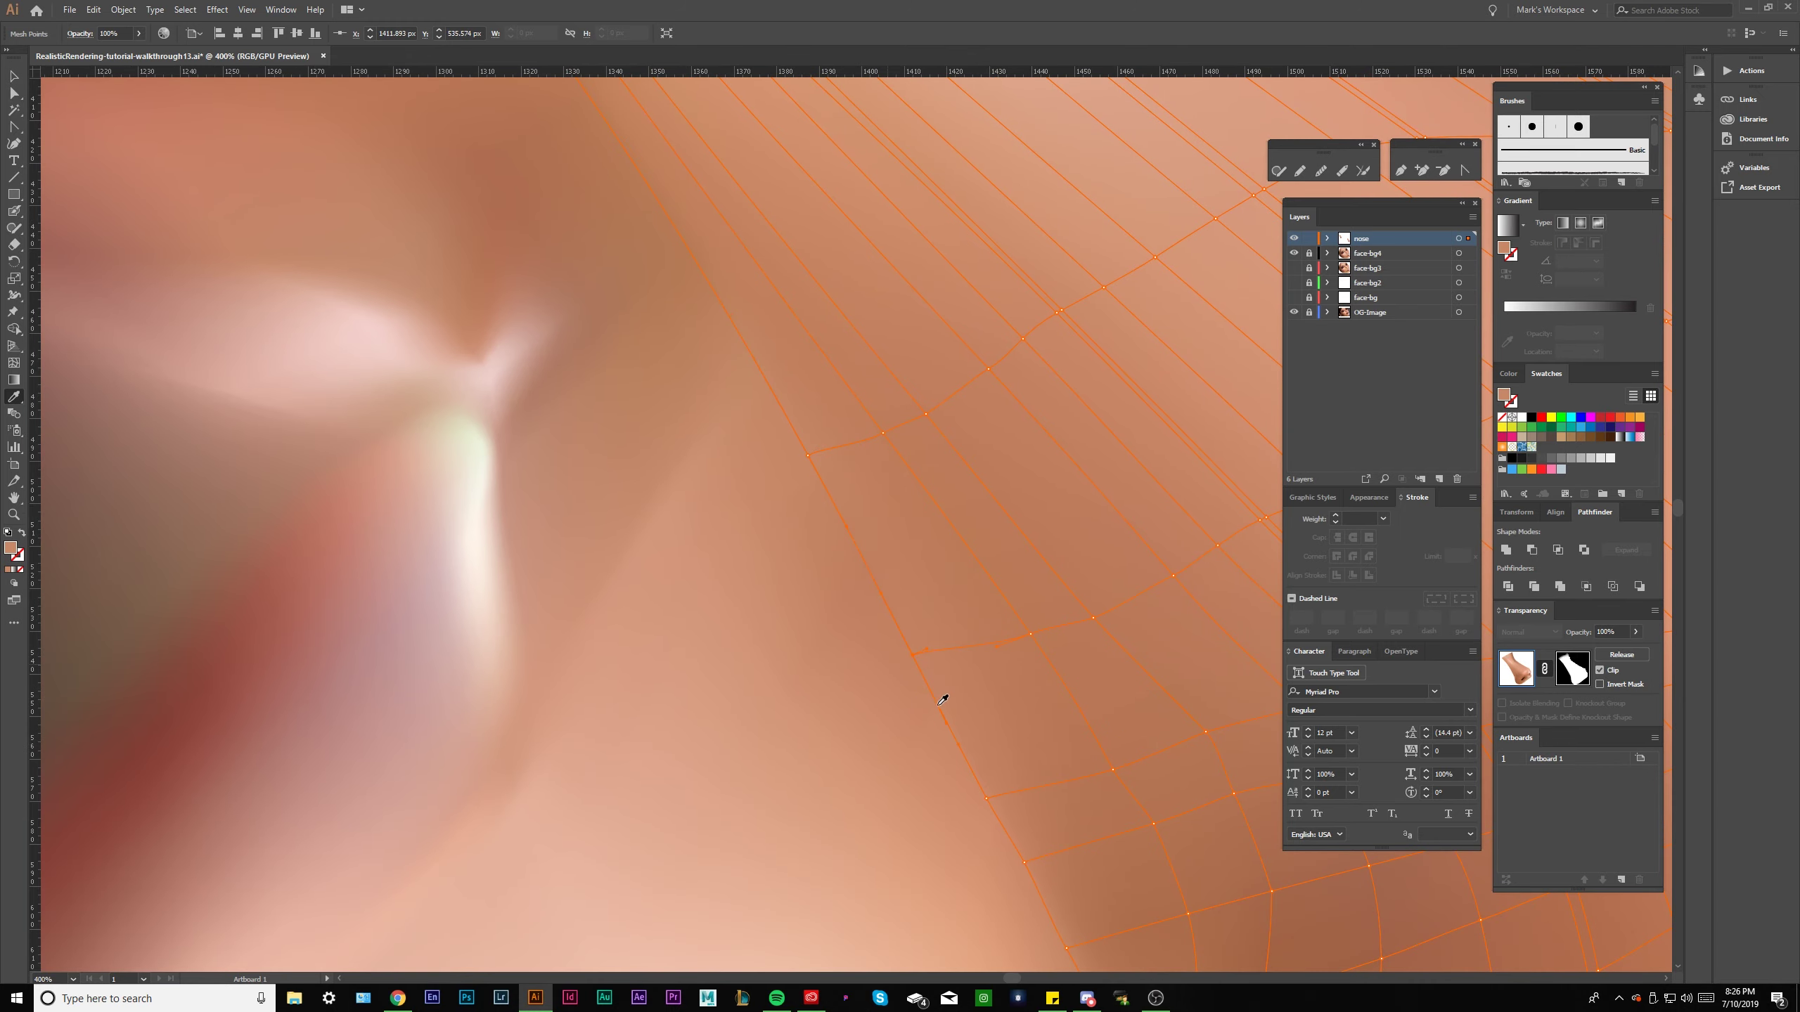
{"action": "left_click_drag", "start_coordinate": [943, 691], "coordinate": [786, 403]}
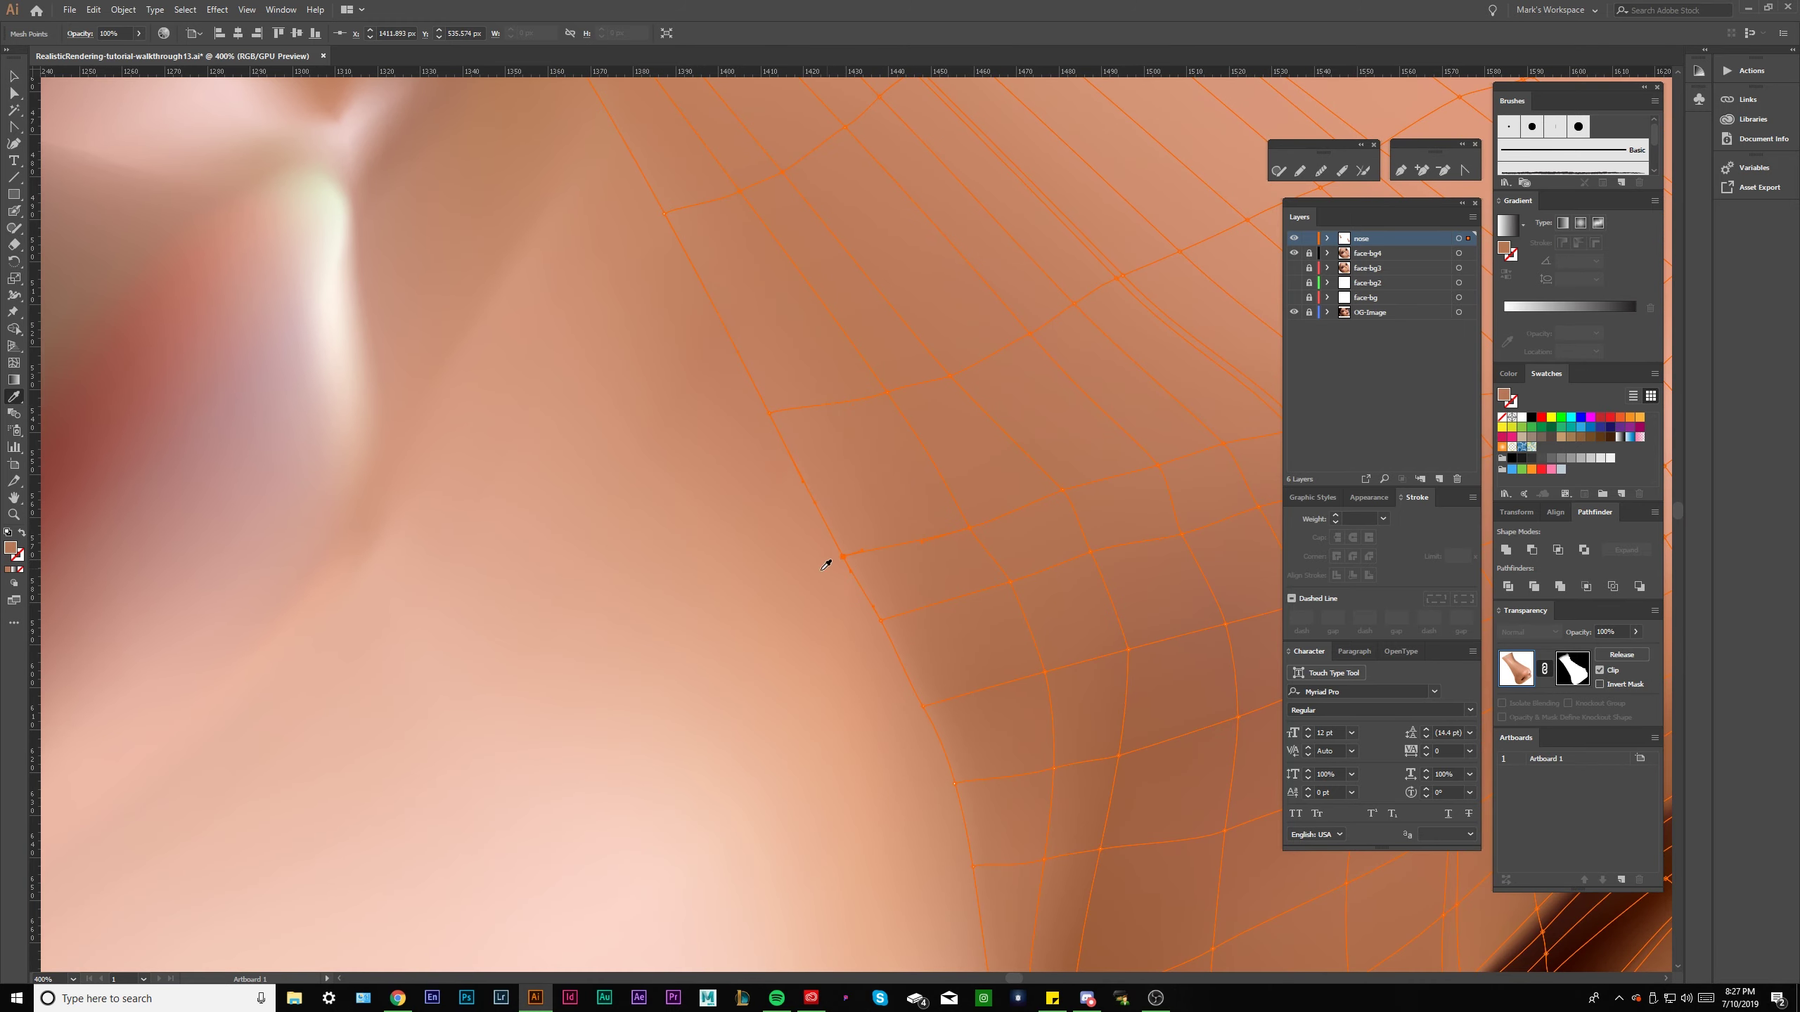
{"action": "left_click_drag", "start_coordinate": [826, 565], "coordinate": [803, 491]}
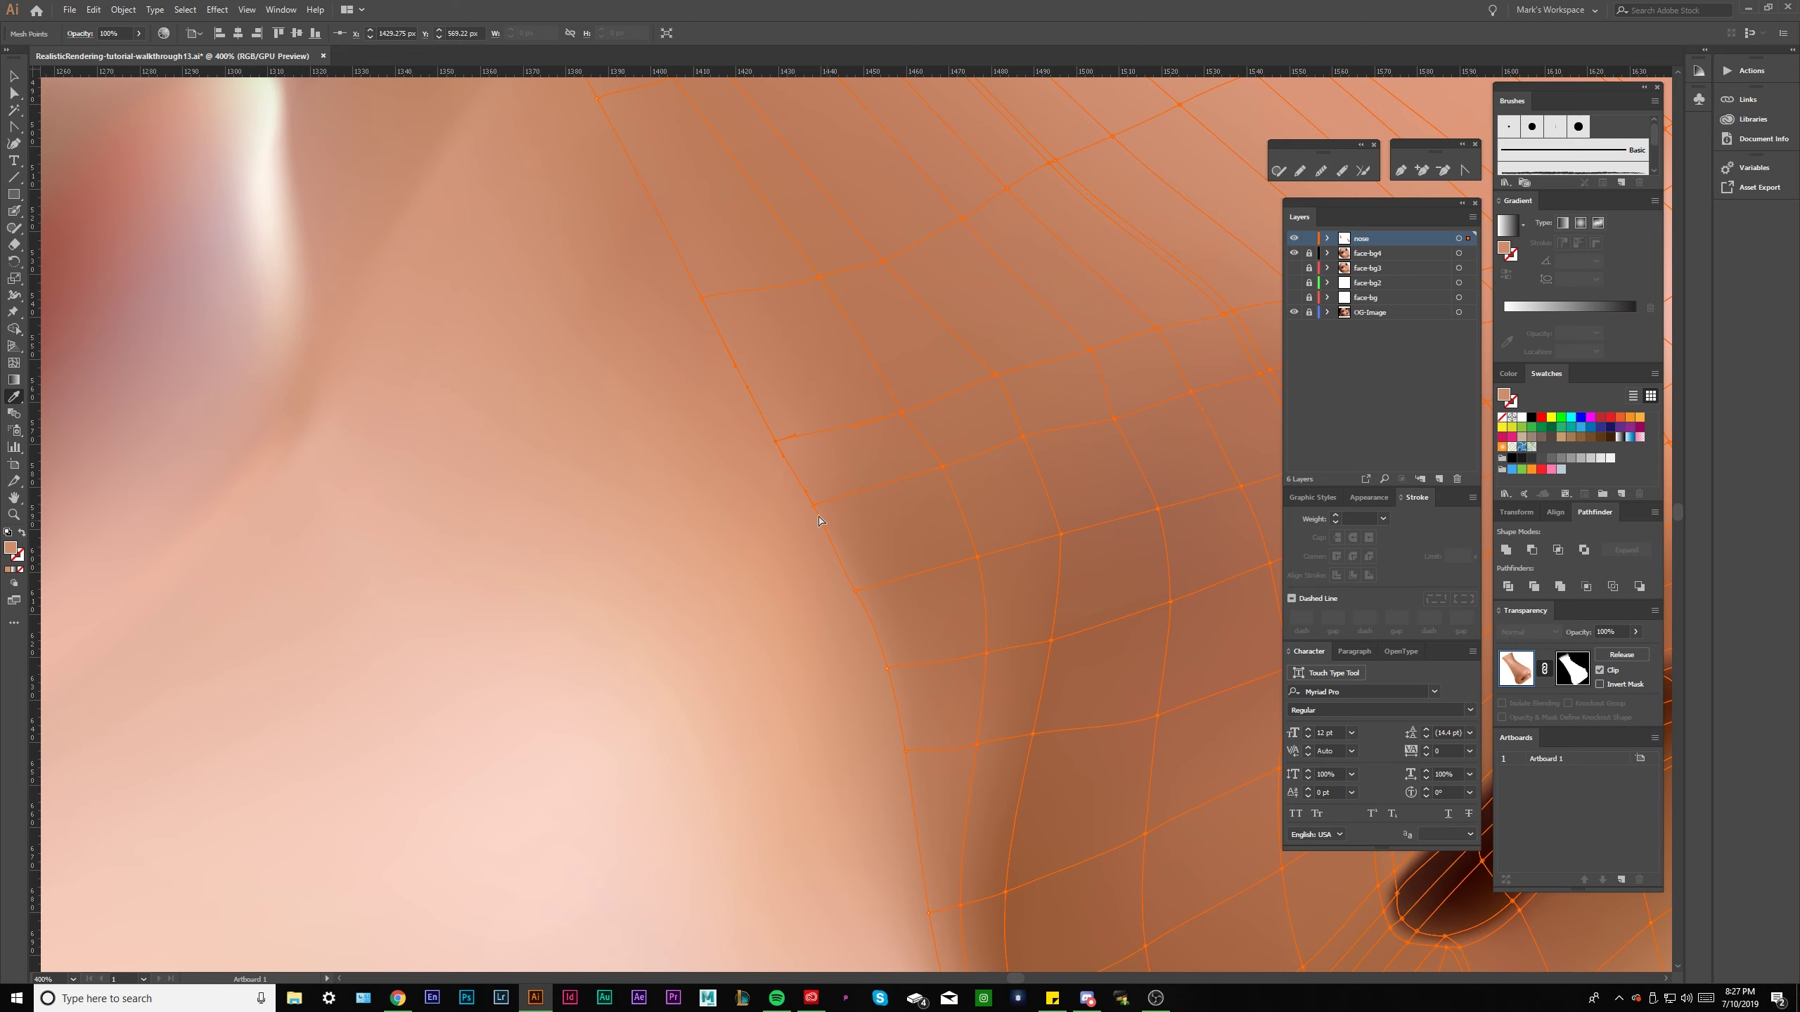
{"action": "left_click", "coordinate": [811, 506], "text": "ctrl"}
{"action": "left_click", "coordinate": [887, 609]}
{"action": "left_click", "coordinate": [887, 670]}
{"action": "left_click_drag", "start_coordinate": [888, 673], "coordinate": [830, 570]}
{"action": "left_click", "coordinate": [843, 624]}
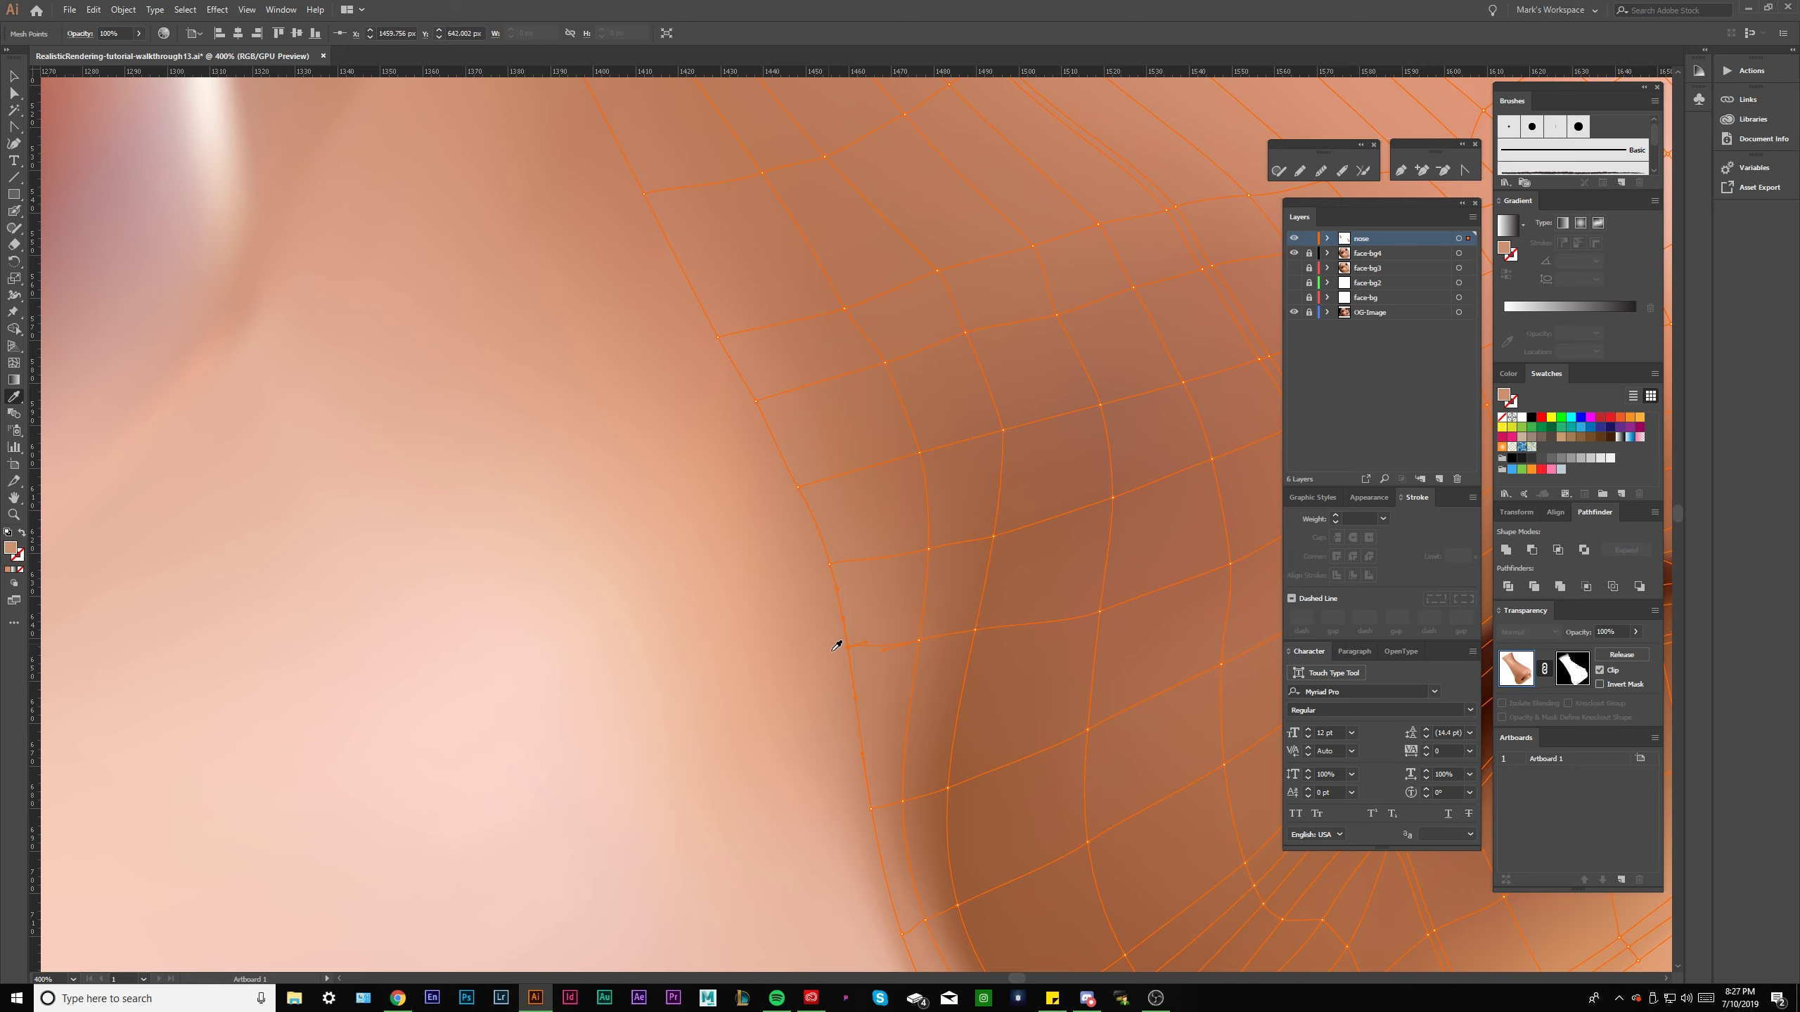
Recolour the nose mesh's outer edge points around the near nostril wing with skin tones sampled from the face beside them.
{"action": "left_click", "coordinate": [851, 693]}
{"action": "scroll", "coordinate": [829, 766], "scroll_direction": "down", "scroll_amount": 1}
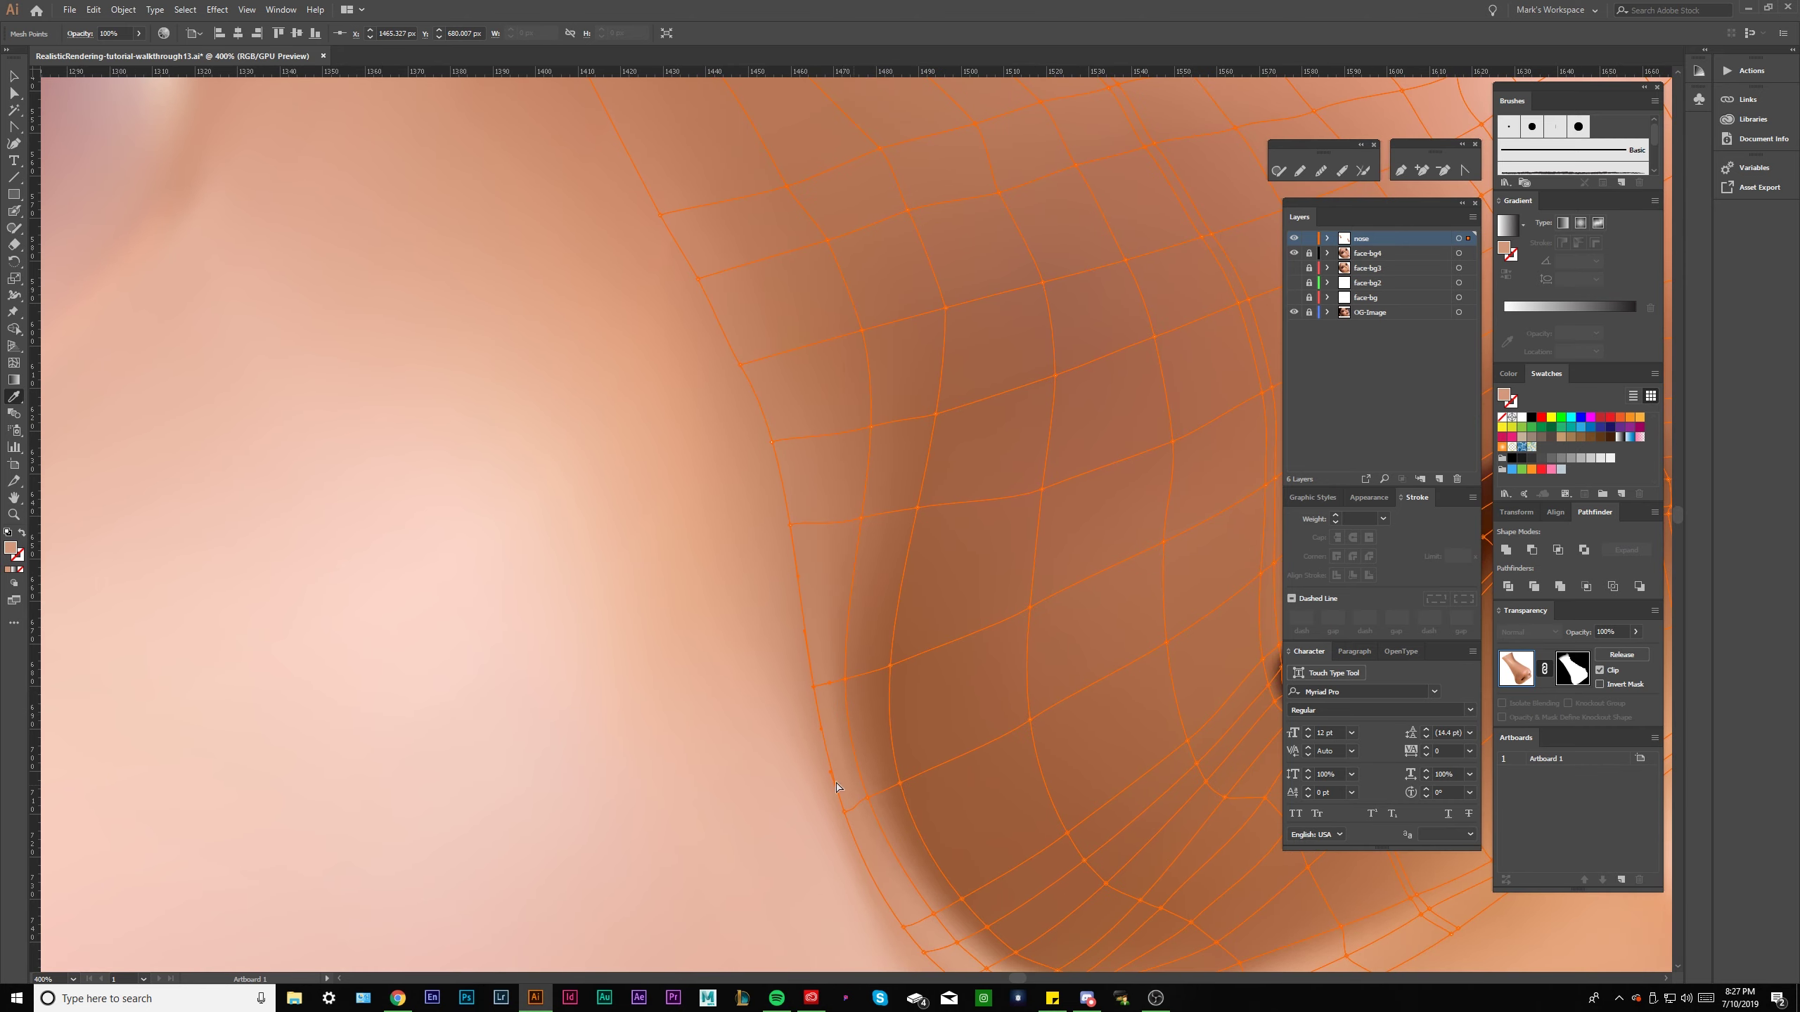
{"action": "left_click", "coordinate": [845, 814]}
{"action": "scroll", "coordinate": [850, 813], "scroll_direction": "up", "scroll_amount": 3}
{"action": "mouse_move", "coordinate": [857, 807]}
{"action": "left_mouse_down"}
{"action": "mouse_move", "coordinate": [831, 812]}
{"action": "mouse_move", "coordinate": [851, 787]}
{"action": "left_mouse_up"}
{"action": "left_click", "coordinate": [869, 771]}
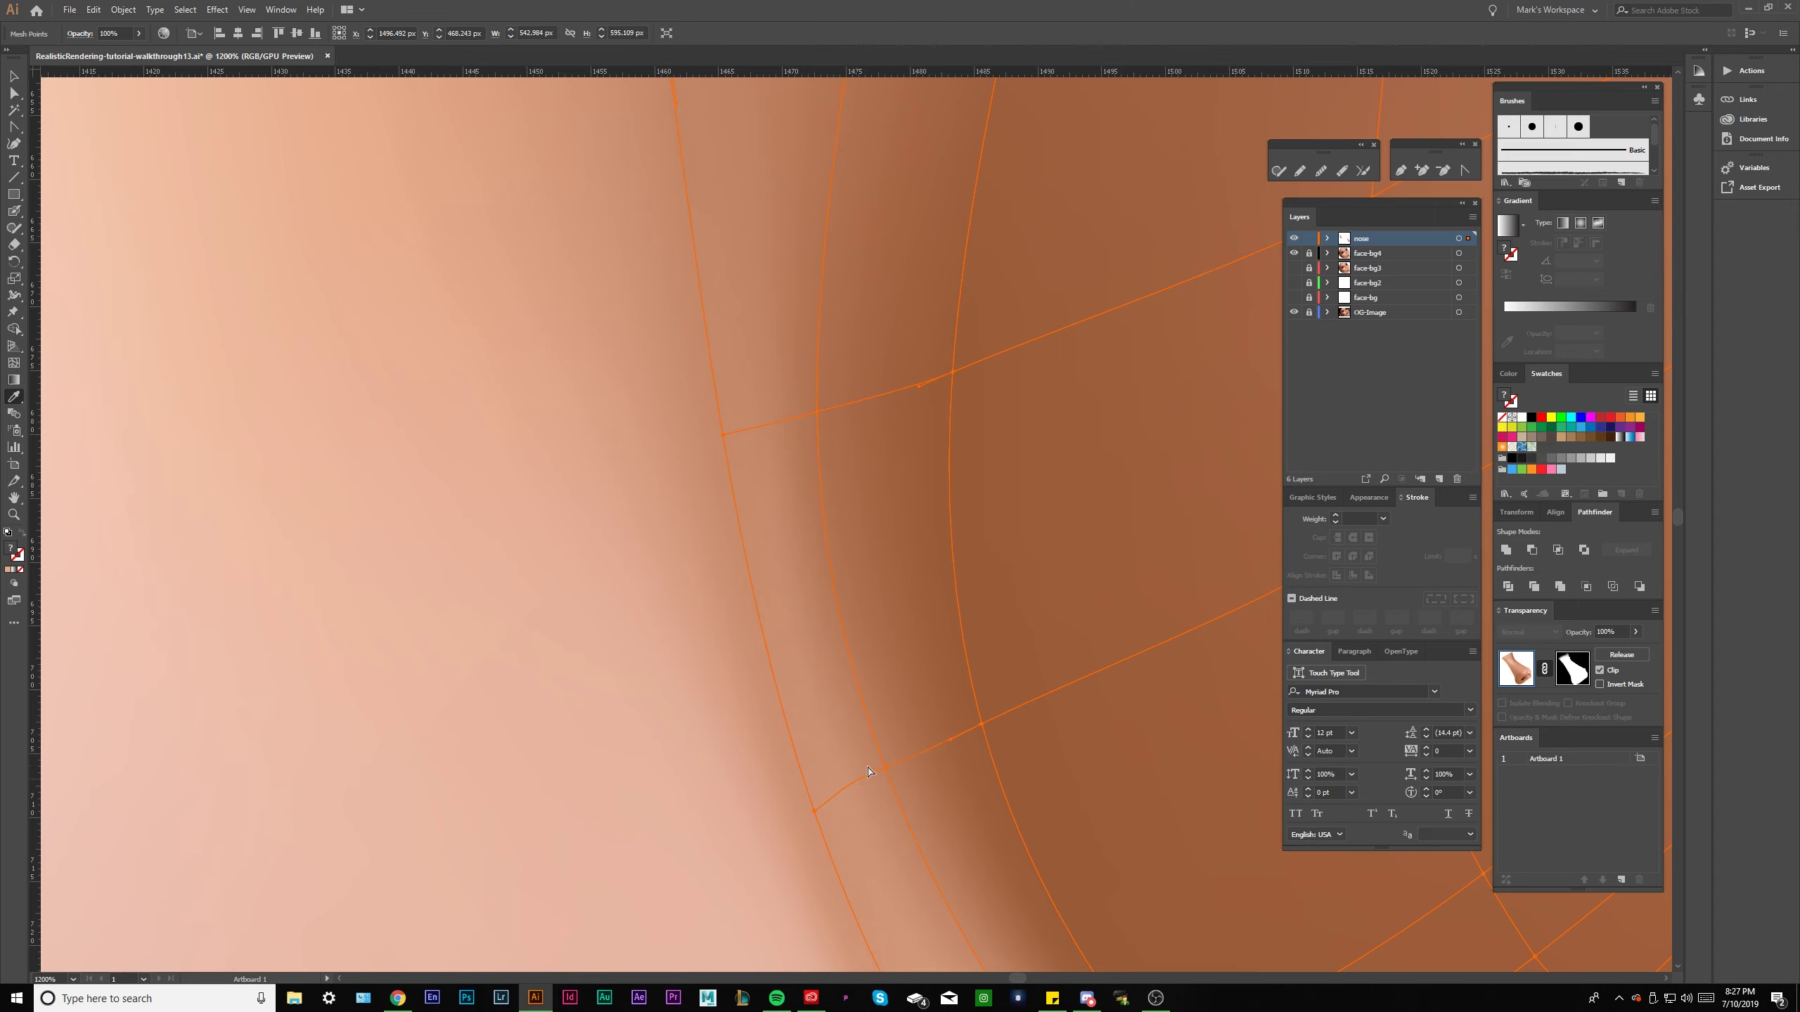
{"action": "key", "text": "ctrl+shift+a"}
{"action": "scroll", "coordinate": [864, 783], "scroll_direction": "down", "scroll_amount": 3}
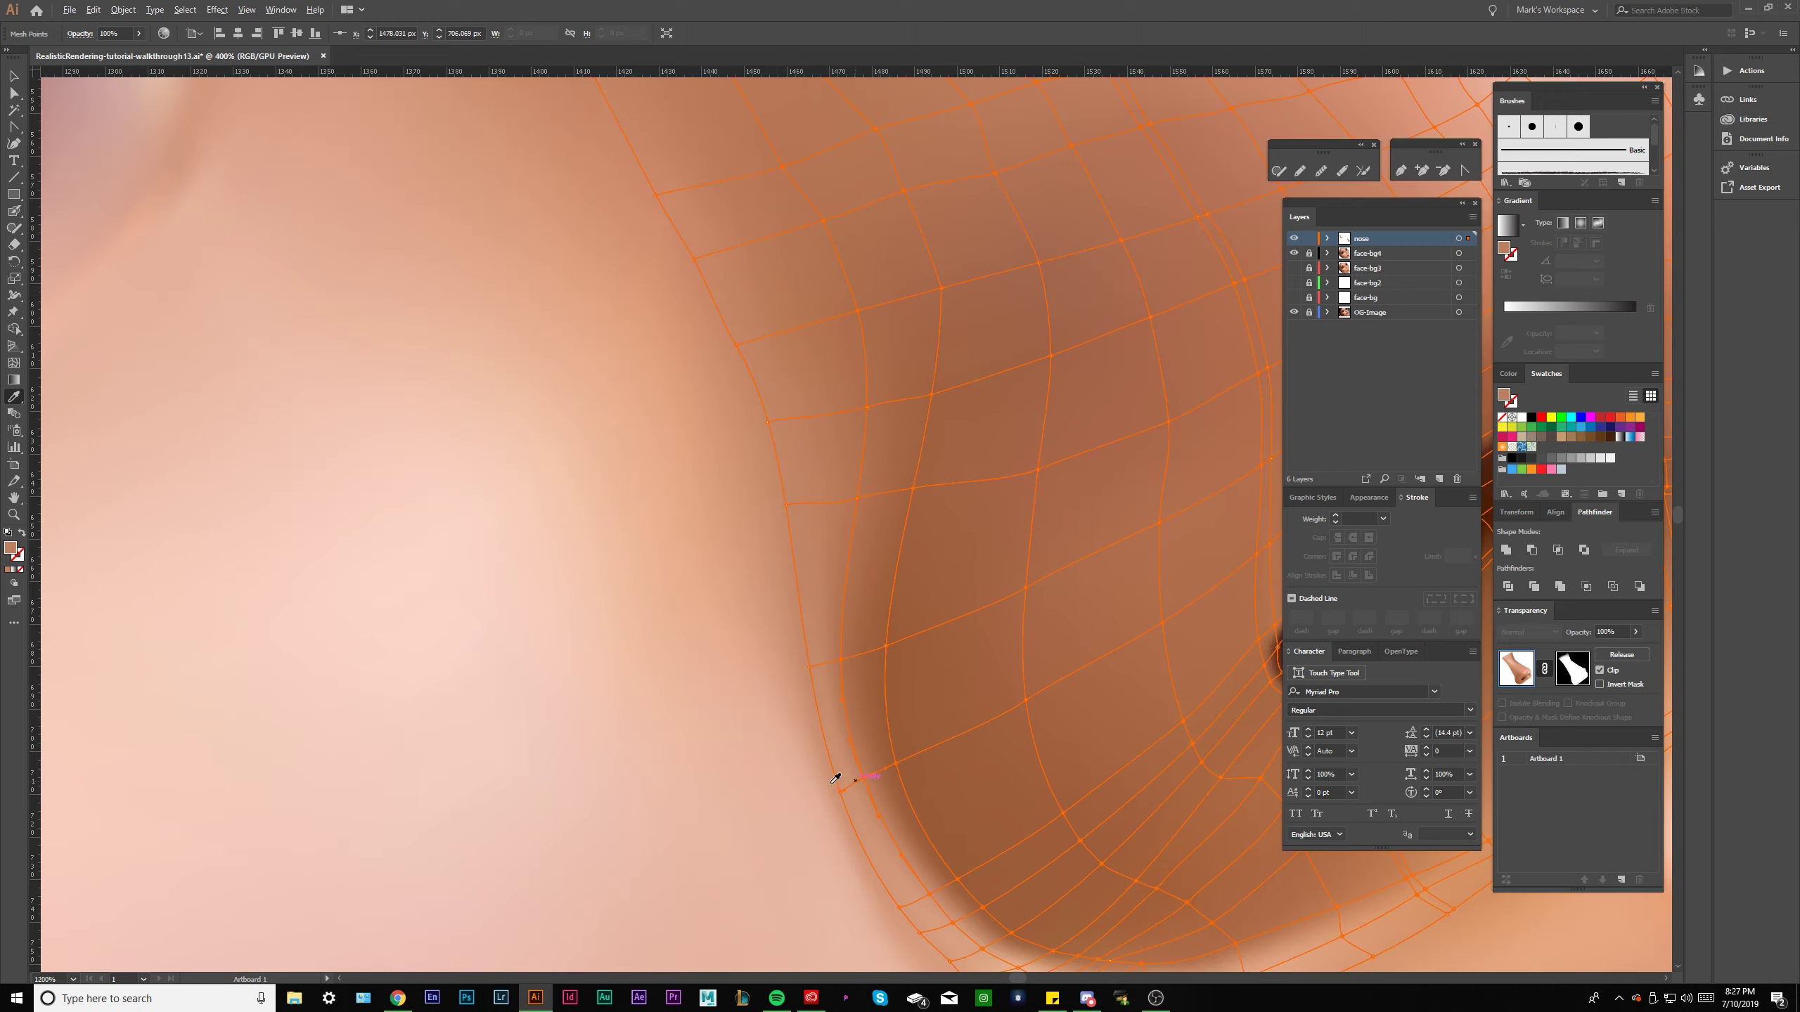
{"action": "left_click", "coordinate": [702, 659]}
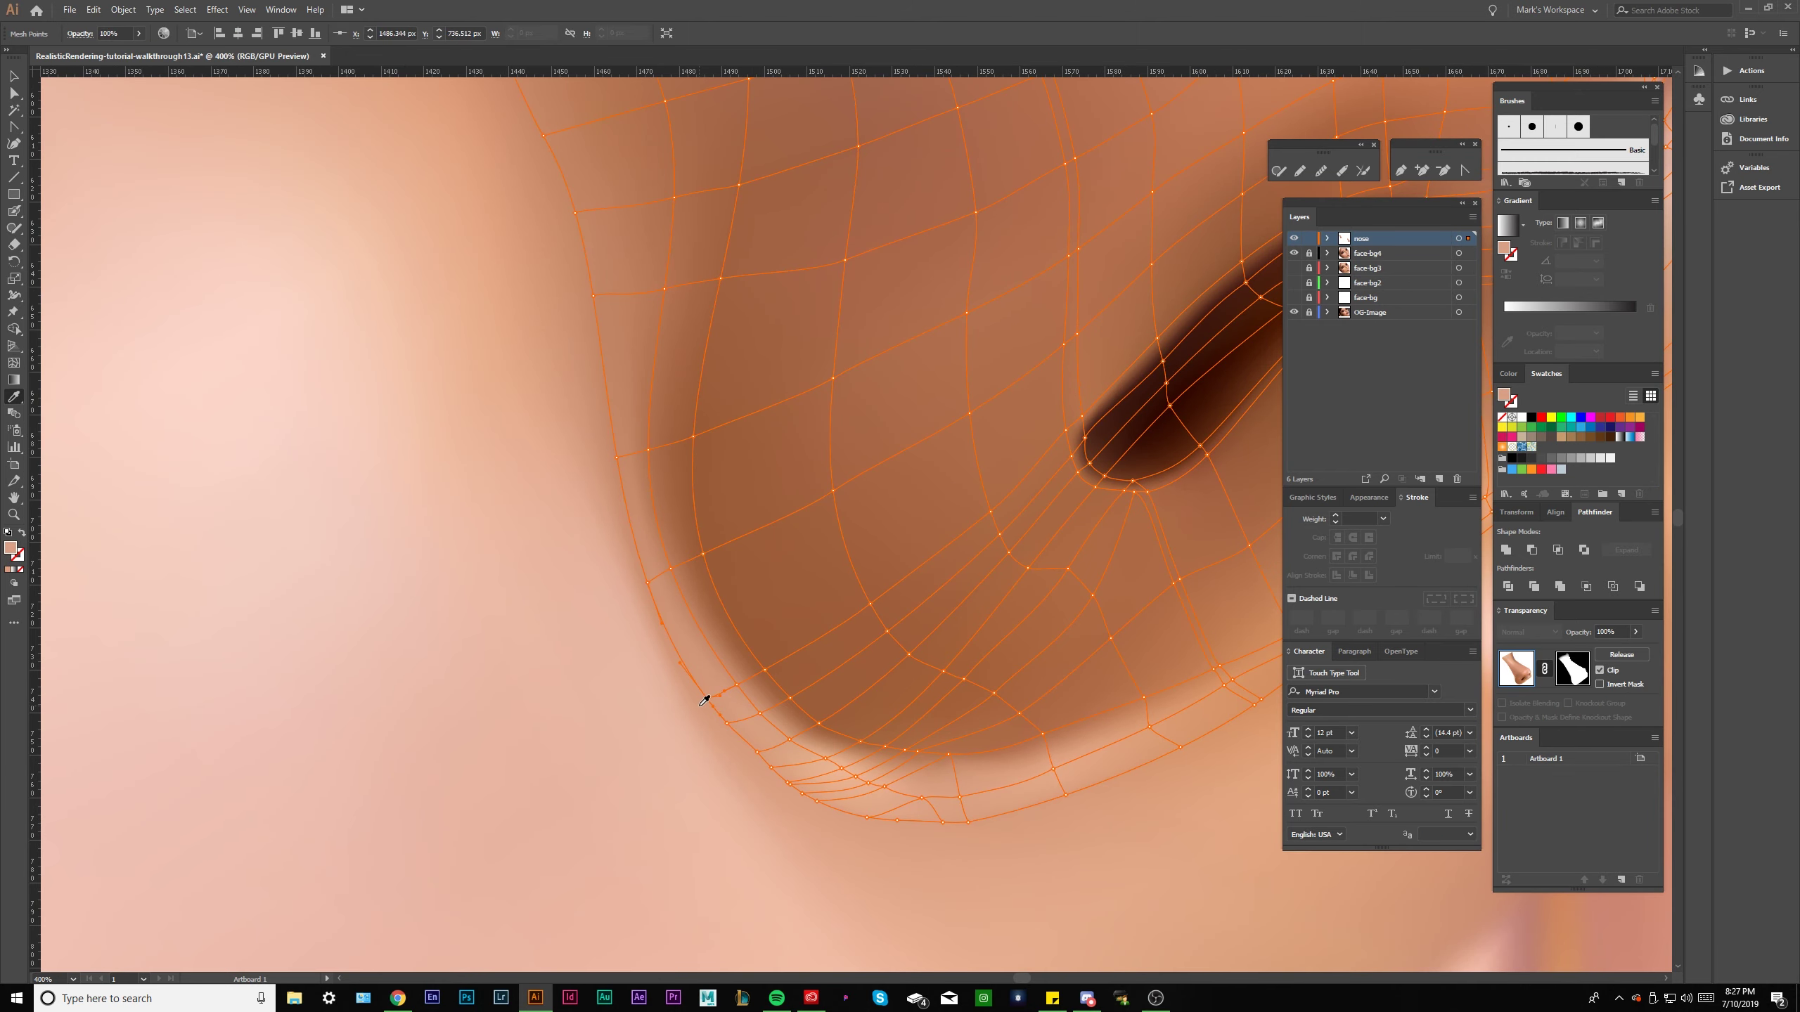
Clear the selection and review the colour blend around the near nostril wing.
{"action": "key", "text": "ctrl+shift+a"}
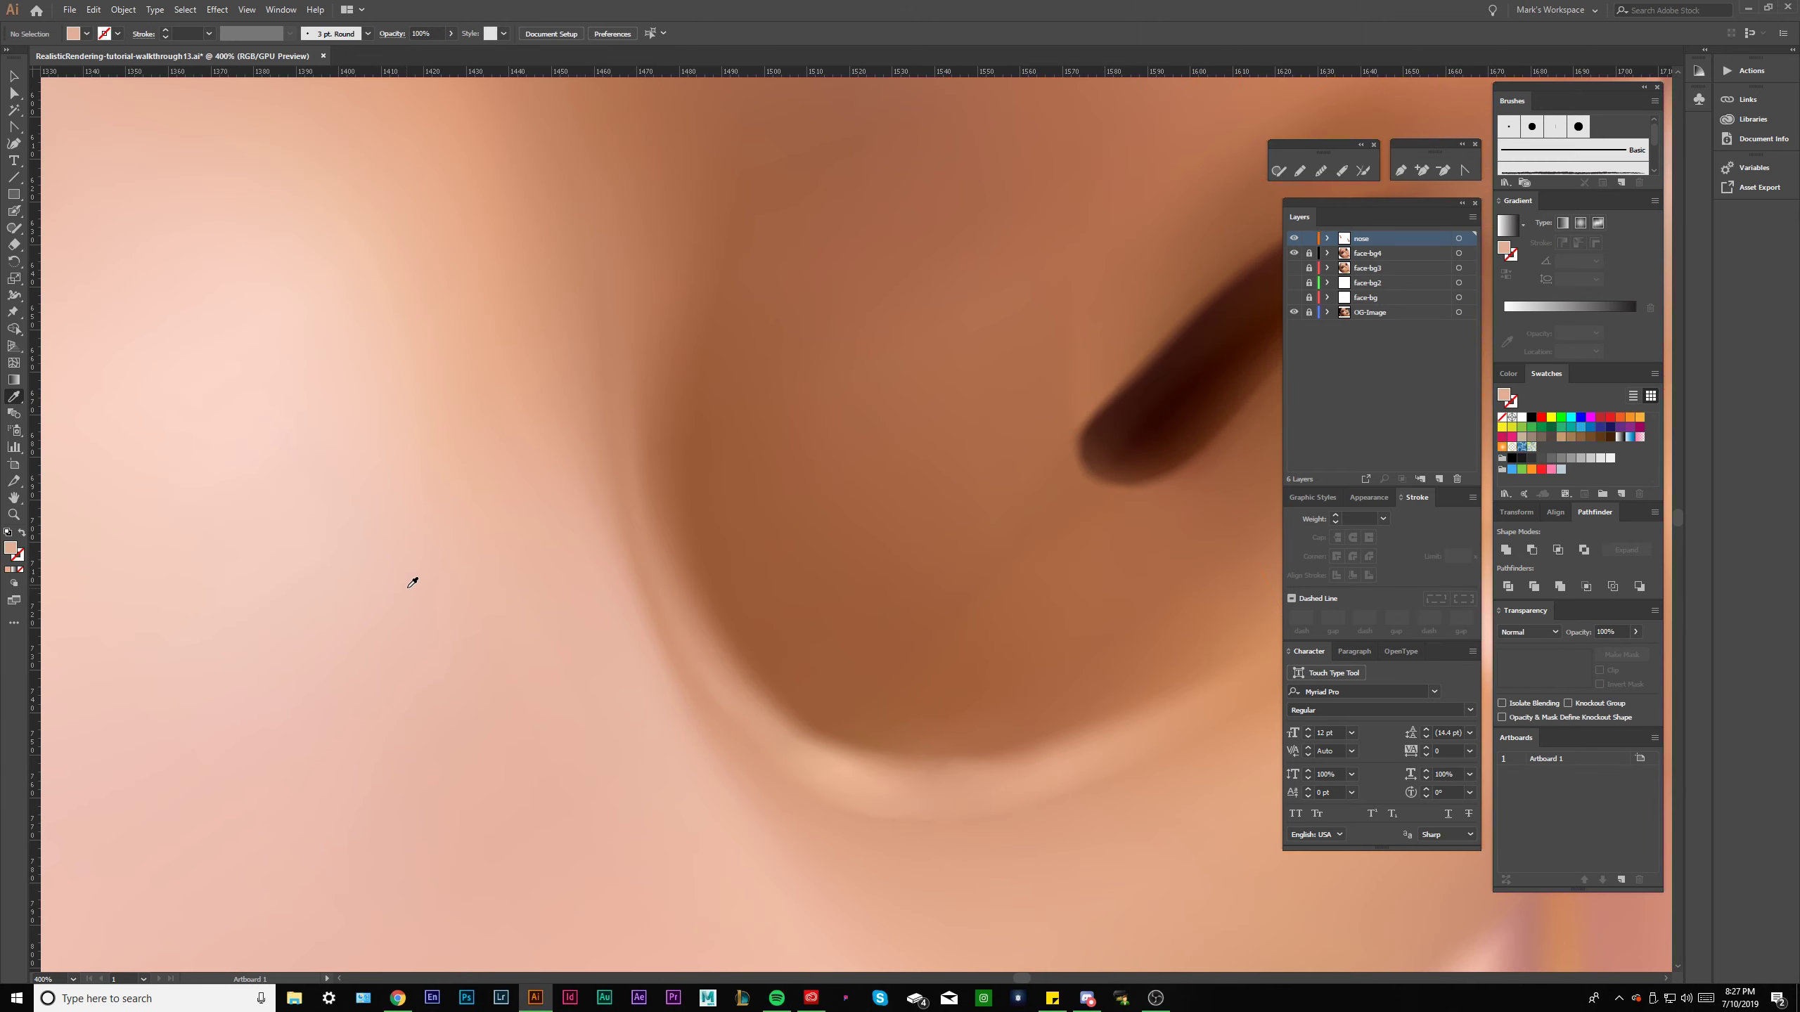
{"action": "scroll", "coordinate": [411, 588], "scroll_direction": "down", "scroll_amount": 5}
{"action": "scroll", "coordinate": [381, 626], "scroll_direction": "down", "scroll_amount": 2}
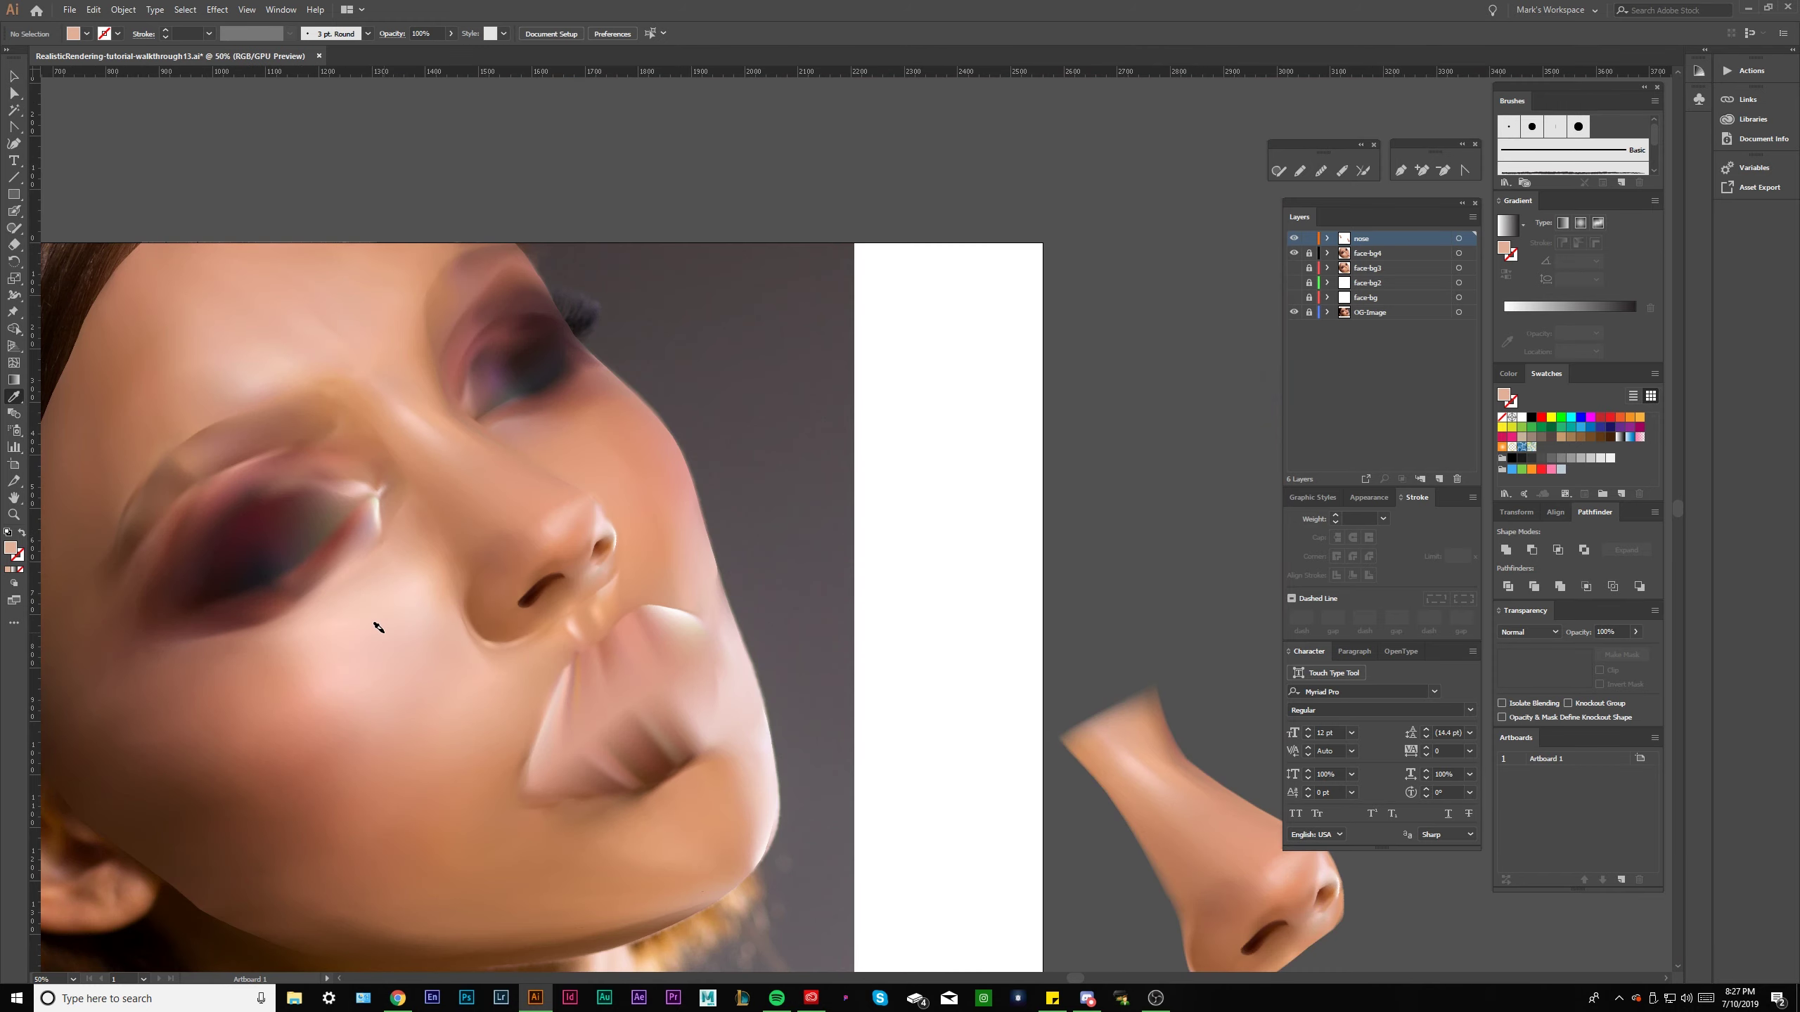
{"action": "scroll", "coordinate": [417, 622], "scroll_direction": "up", "scroll_amount": 6}
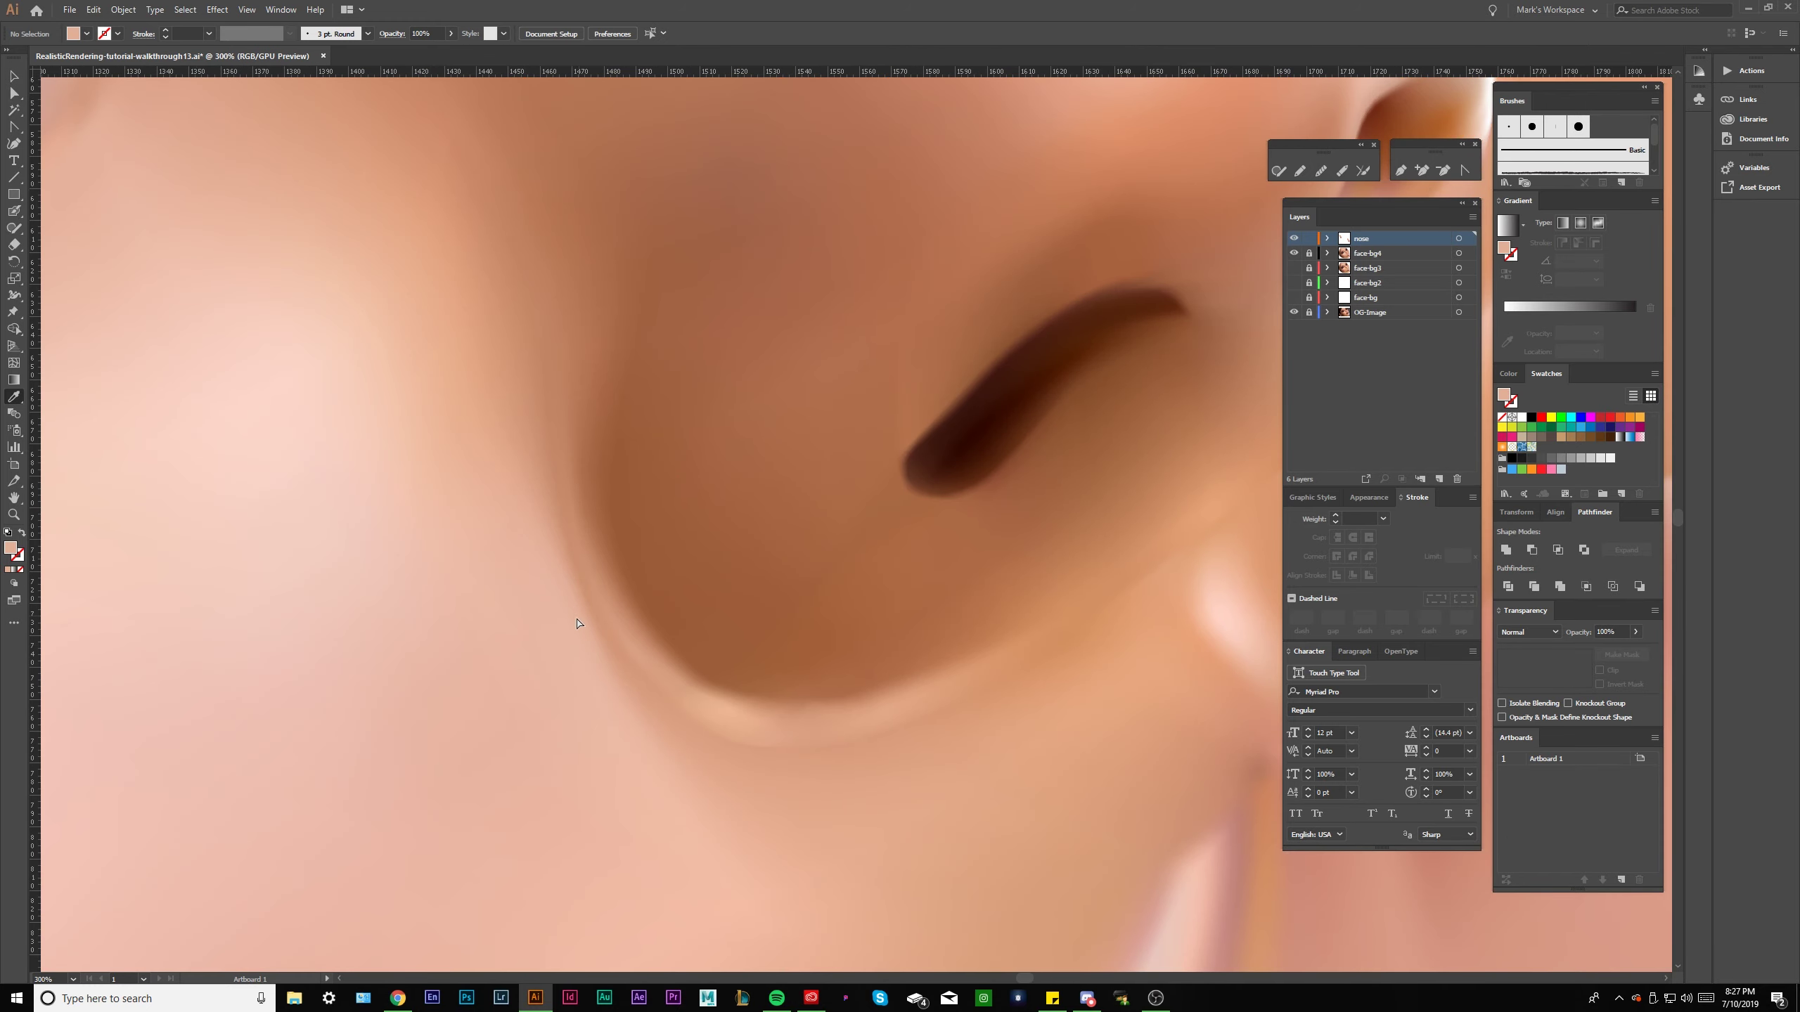
Unlock the face-bg4 layer and lock the nose layer to edit the face mesh around the near nostril wing.
{"action": "left_click", "coordinate": [595, 604]}
{"action": "scroll", "coordinate": [586, 576], "scroll_direction": "up", "scroll_amount": 1}
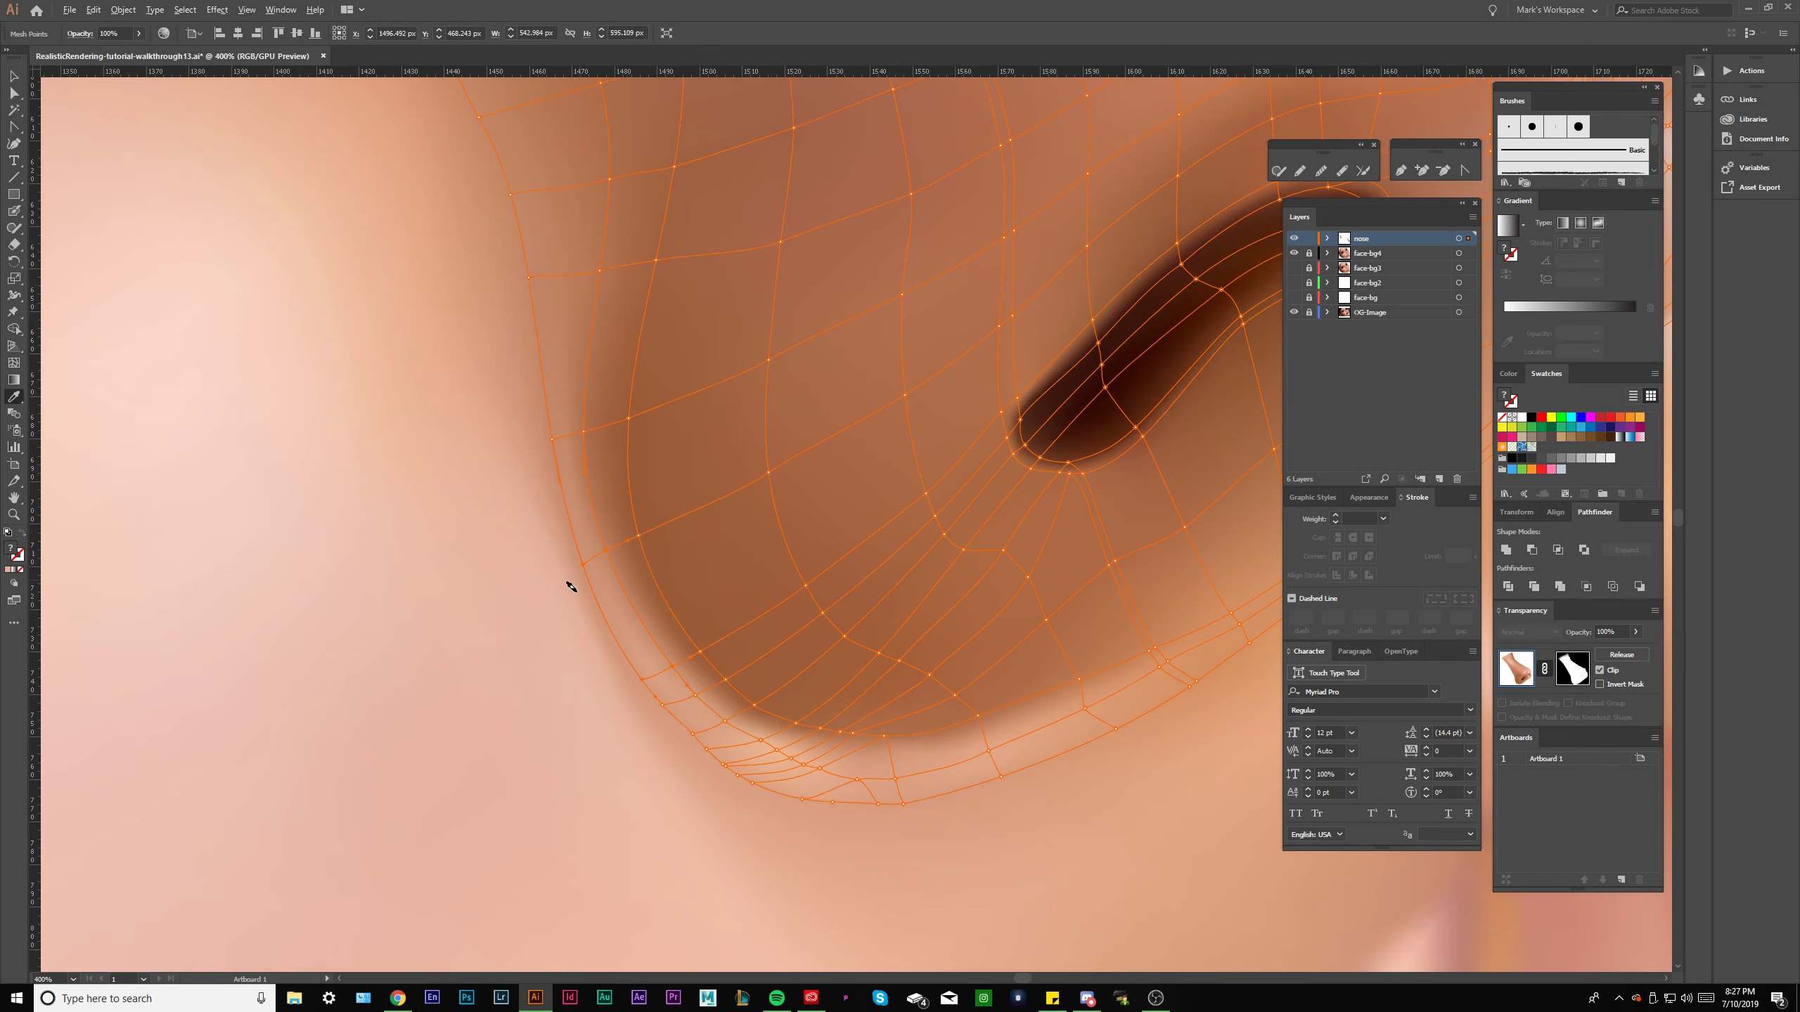
{"action": "left_click", "coordinate": [1308, 254]}
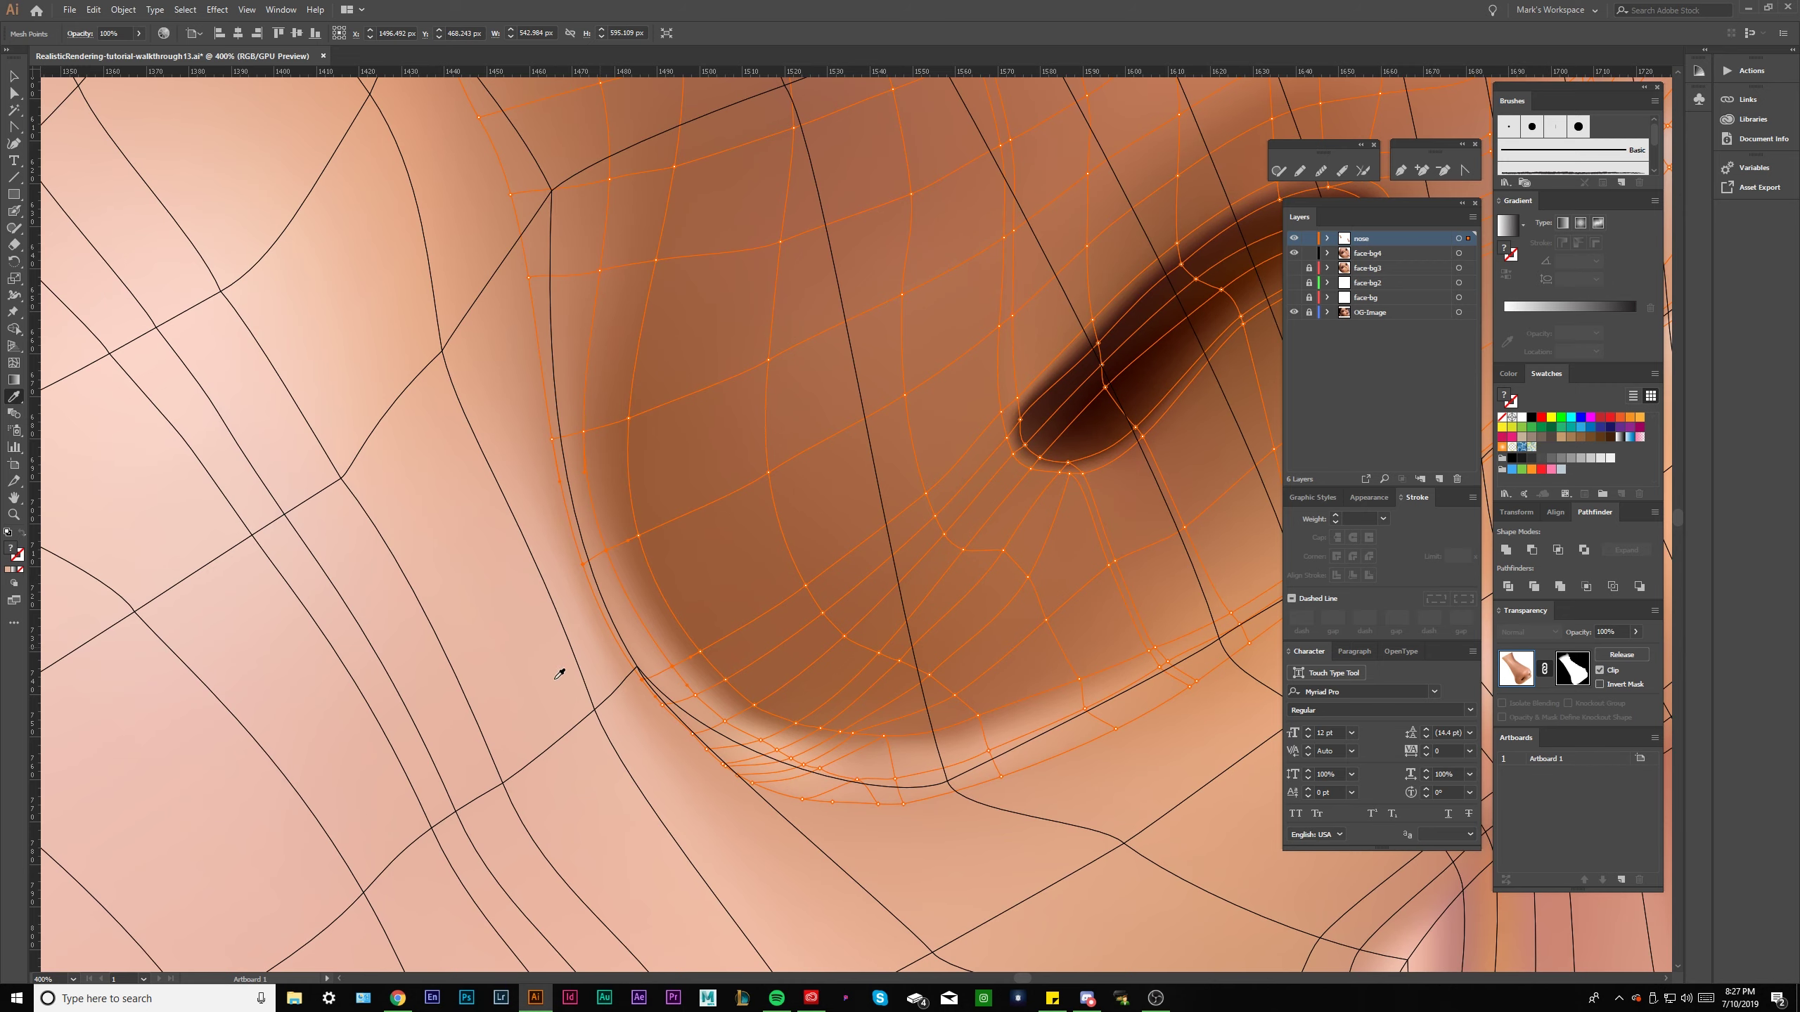
{"action": "left_click", "coordinate": [639, 670], "text": "shift"}
{"action": "scroll", "coordinate": [607, 662], "scroll_direction": "down", "scroll_amount": 1}
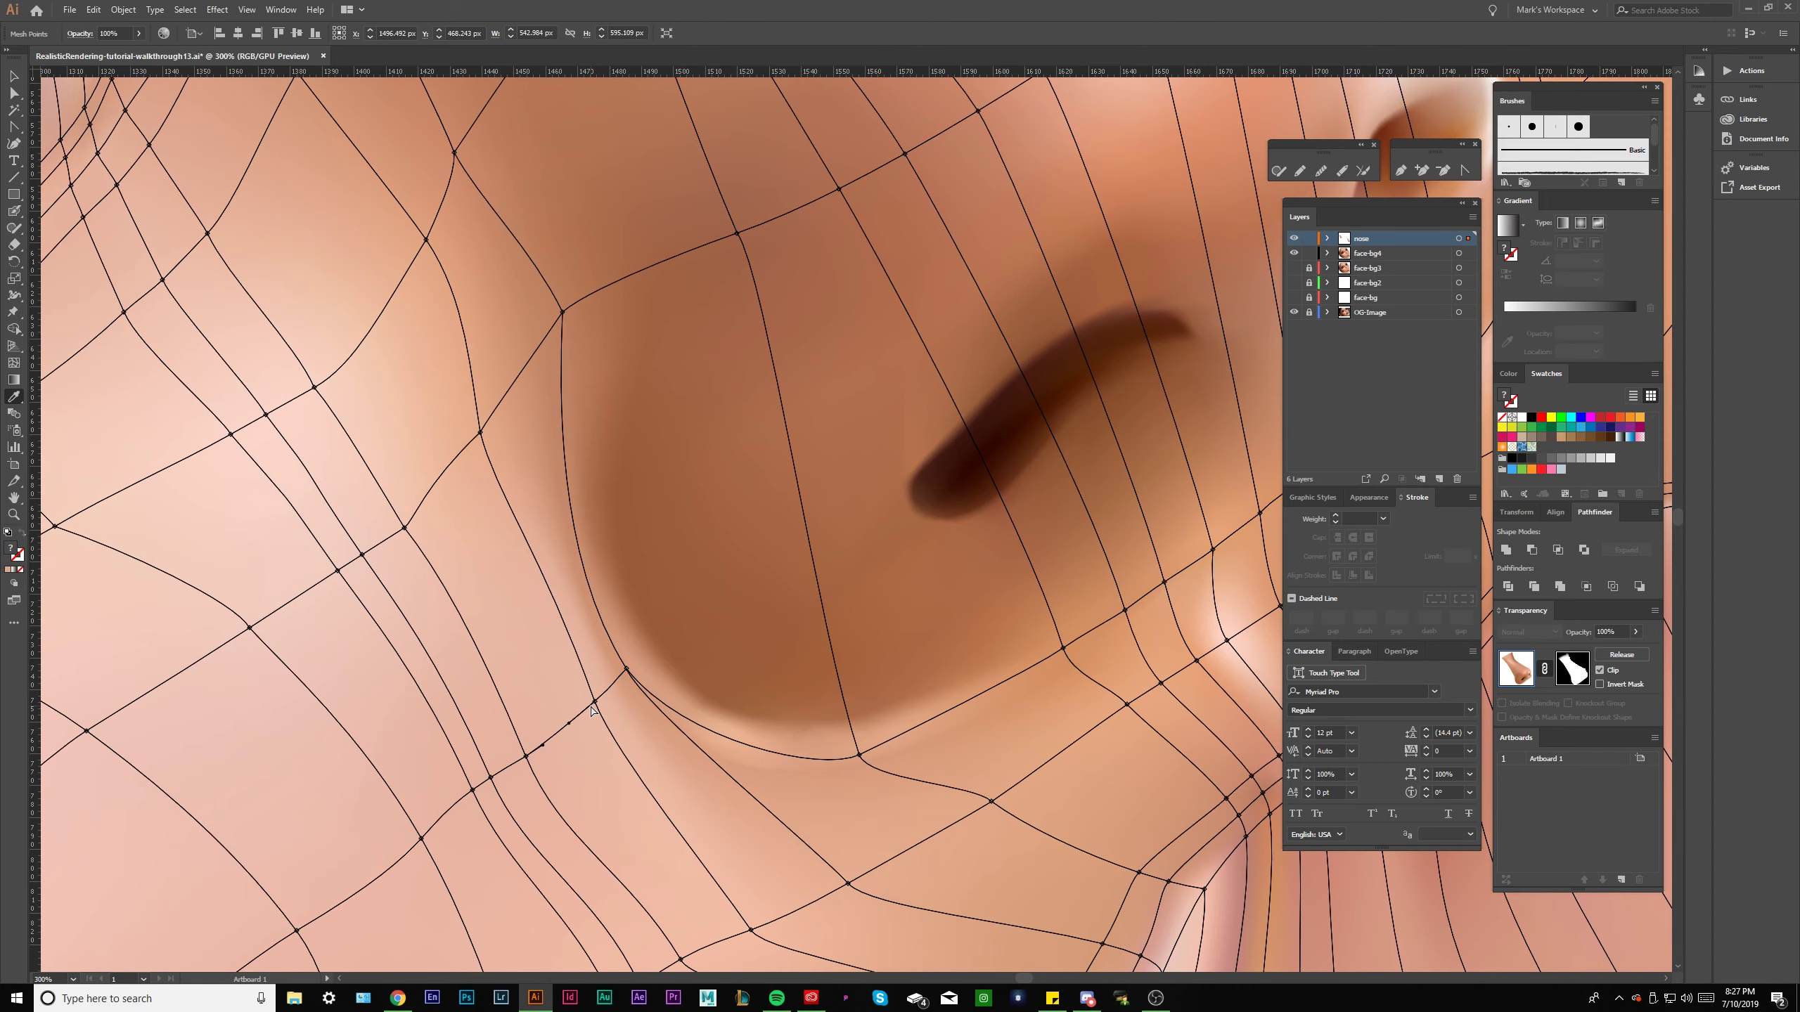
{"action": "left_click", "coordinate": [627, 670]}
{"action": "left_click", "coordinate": [611, 675]}
{"action": "scroll", "coordinate": [611, 674], "scroll_direction": "up", "scroll_amount": 2}
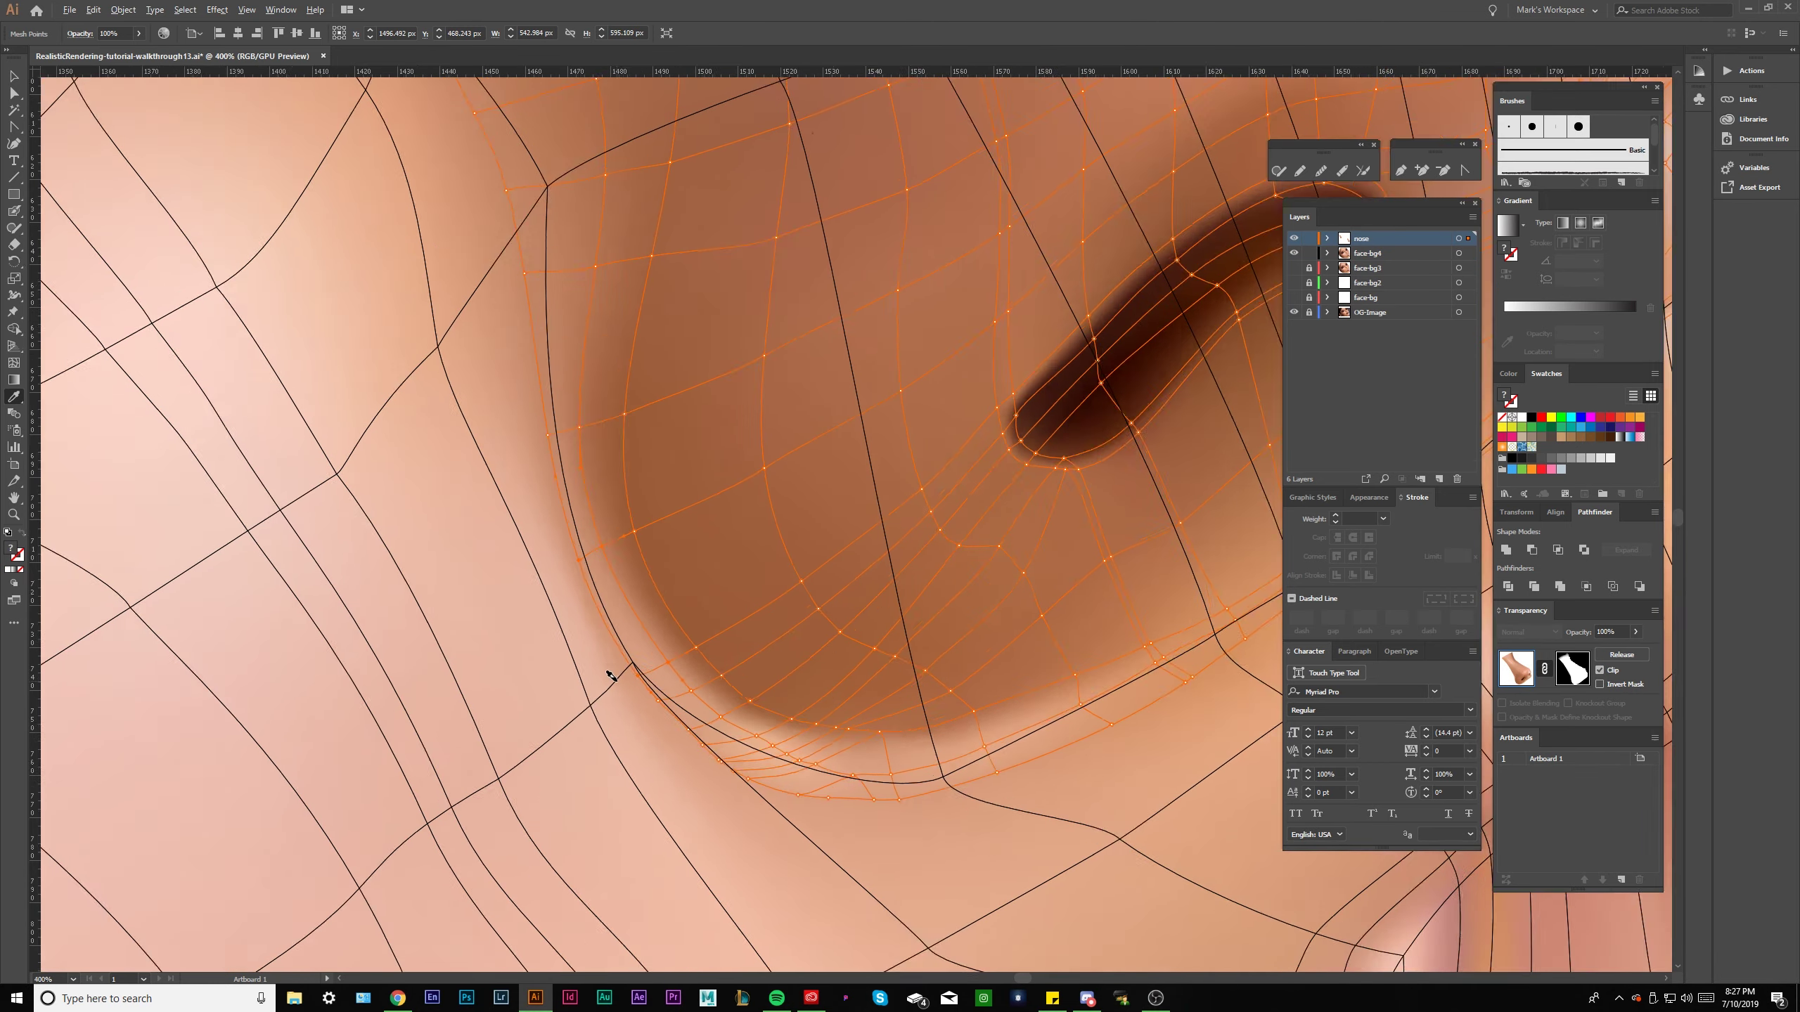
{"action": "left_click", "coordinate": [562, 693]}
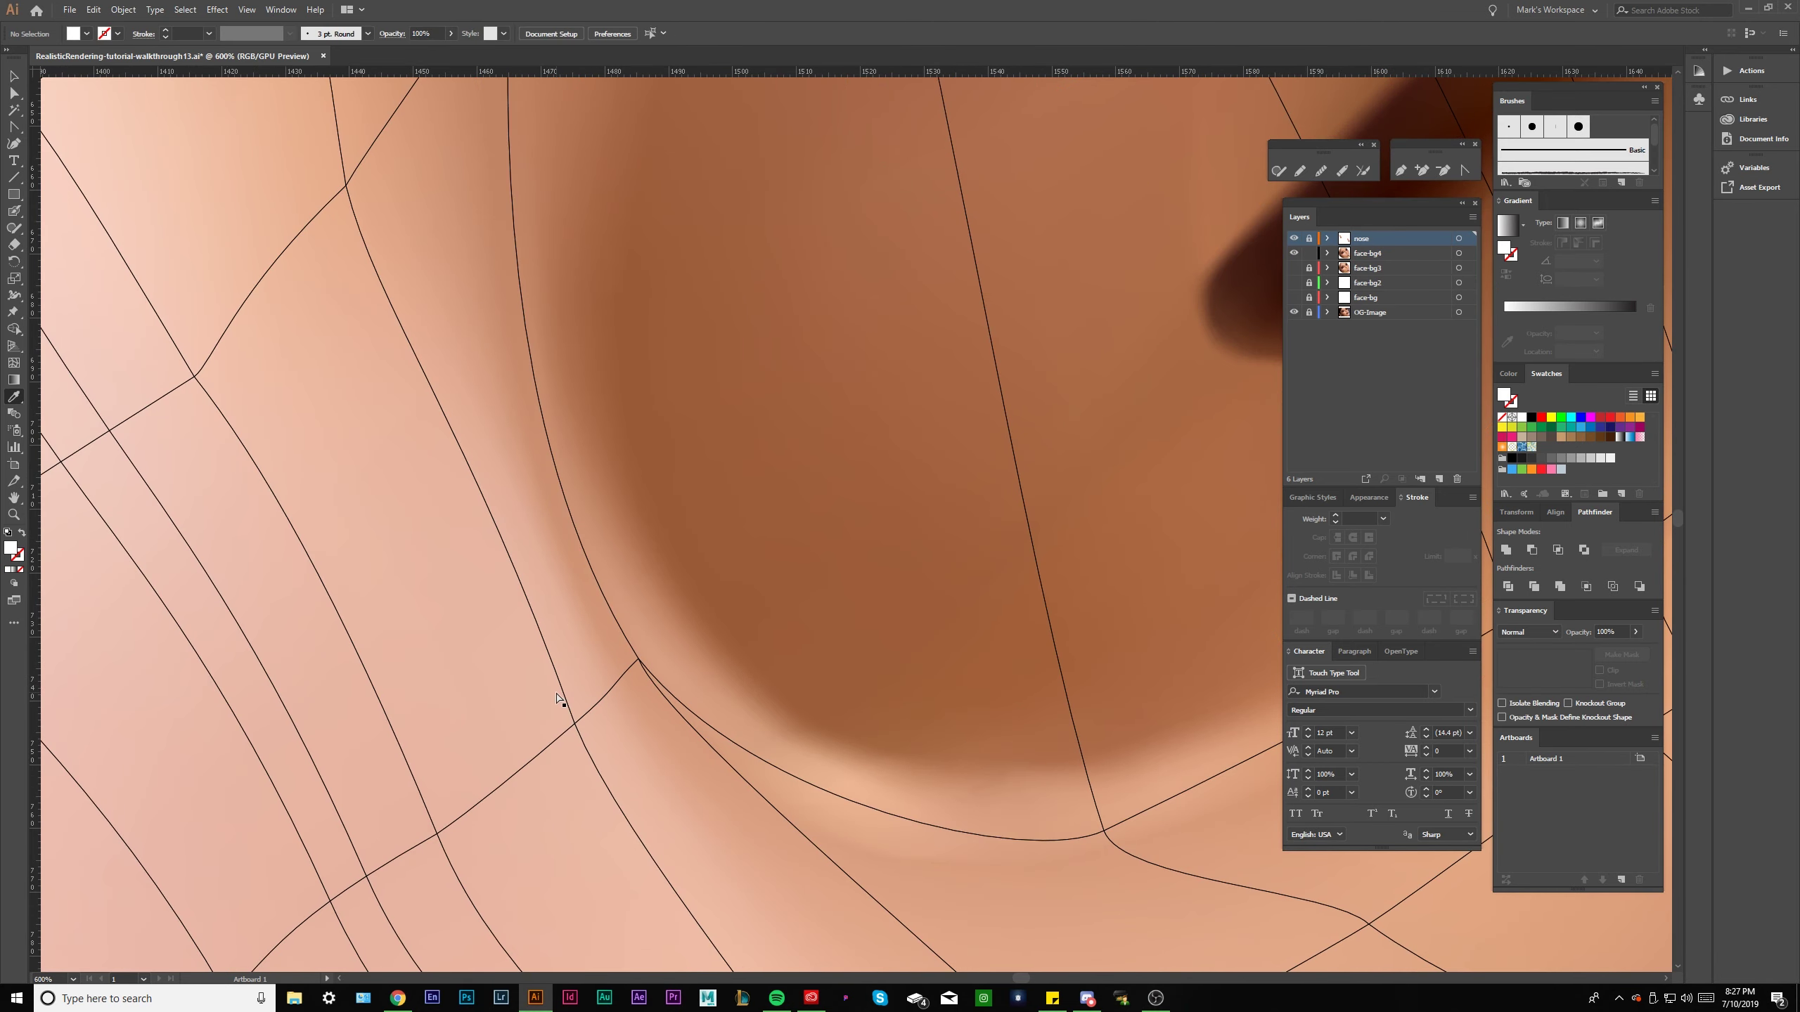
Recolour the face-bg4 mesh point at the lower outer edge of the near nostril wing with skin tone sampled from the adjacent cheek.
{"action": "left_click", "coordinate": [638, 659]}
{"action": "scroll", "coordinate": [621, 662], "scroll_direction": "down", "scroll_amount": 2}
{"action": "left_click", "coordinate": [562, 707]}
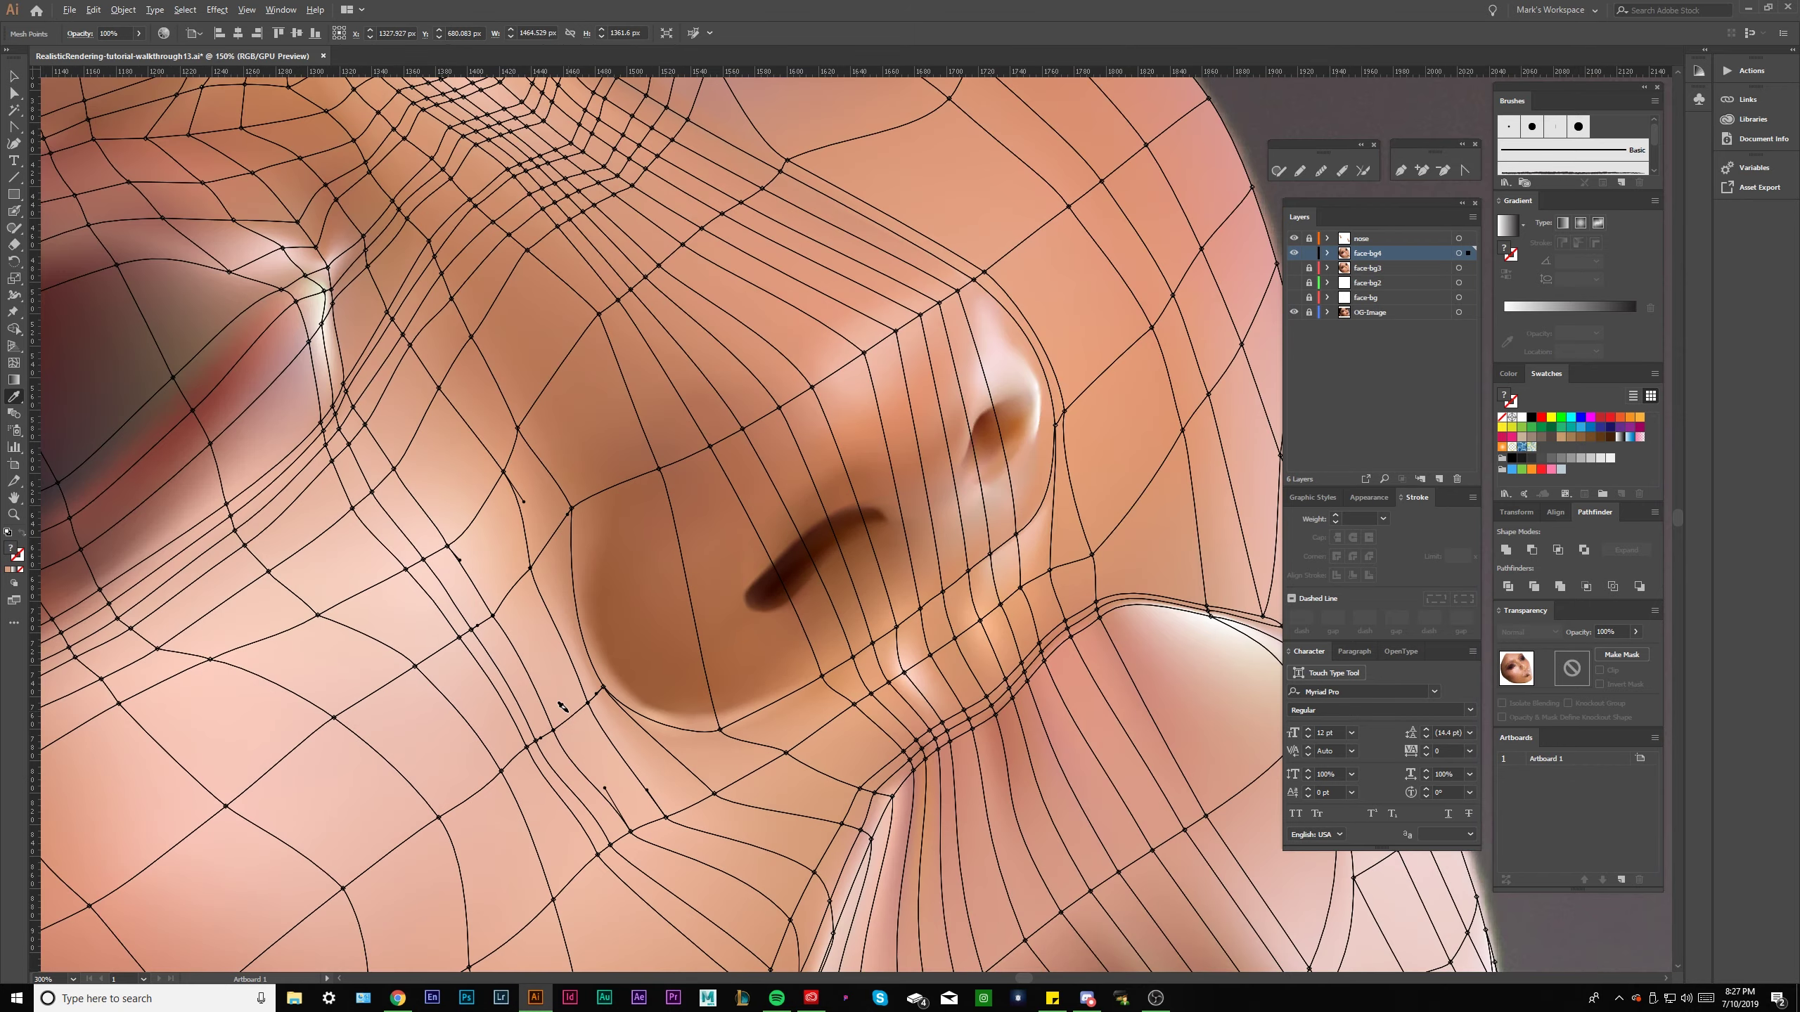
{"action": "left_click", "coordinate": [1293, 112]}
{"action": "scroll", "coordinate": [646, 677], "scroll_direction": "up", "scroll_amount": 3}
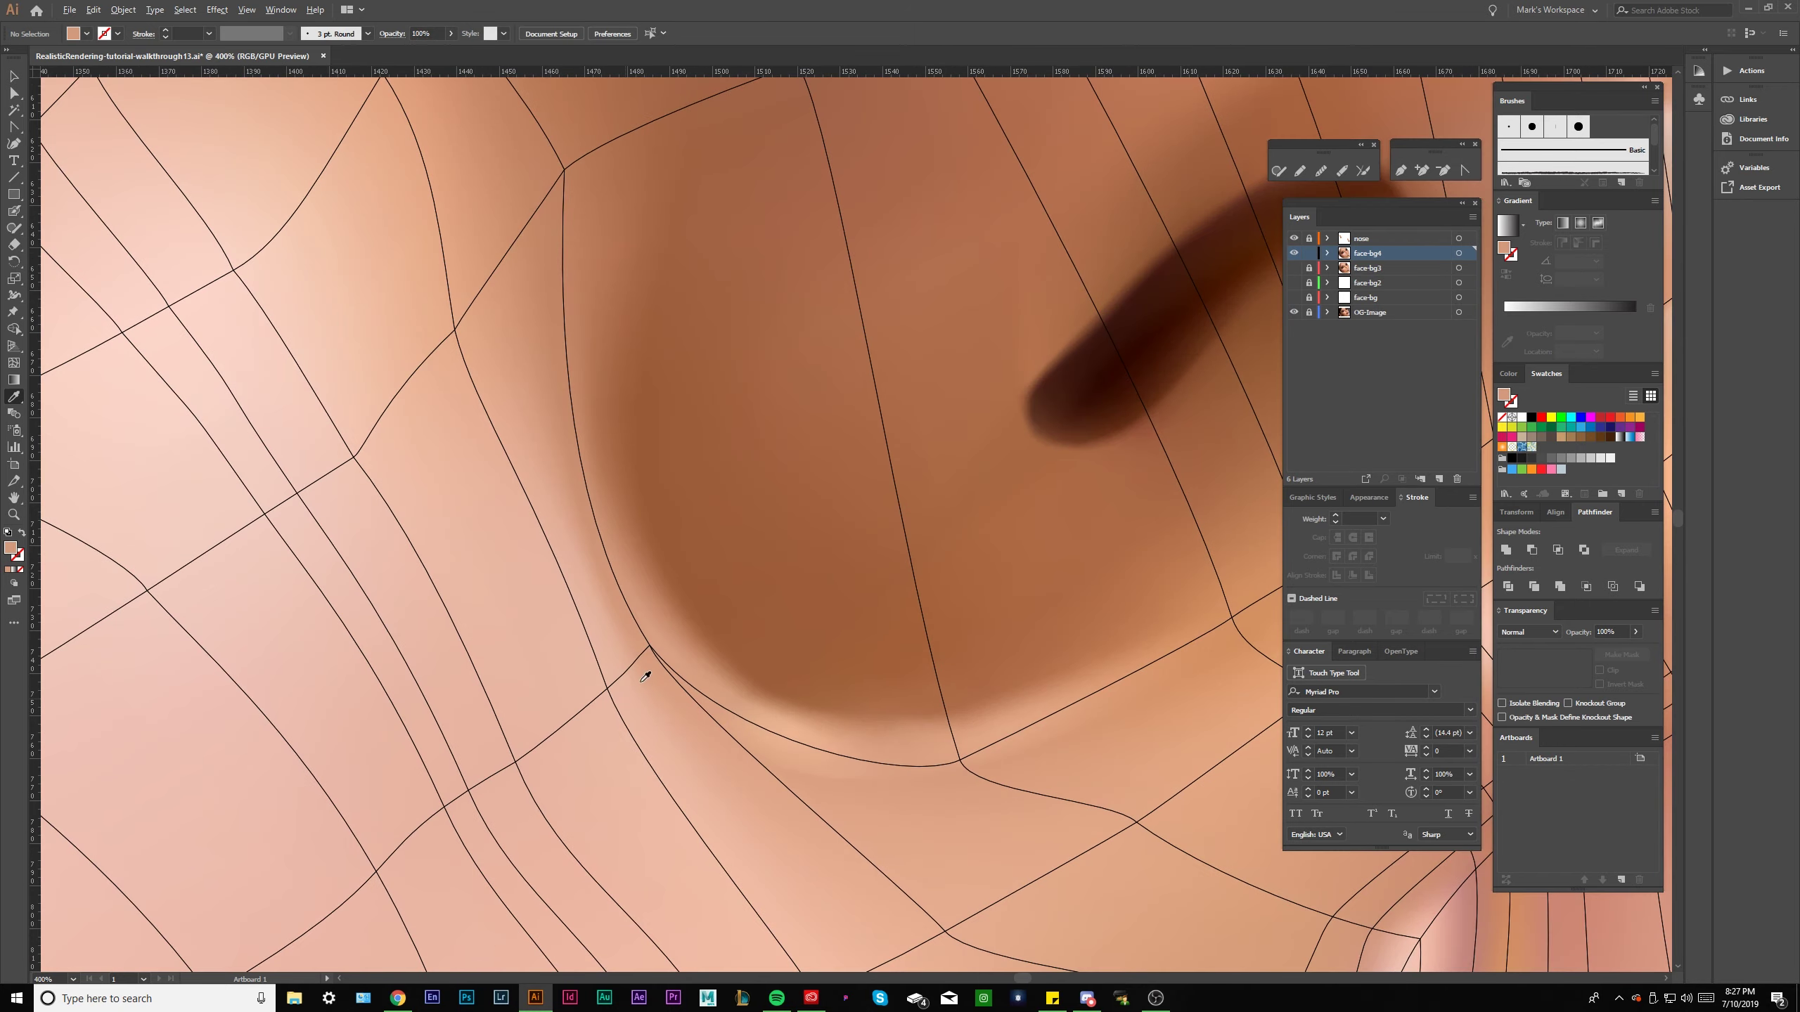
{"action": "left_click", "coordinate": [650, 647]}
{"action": "key", "text": "ctrl+1"}
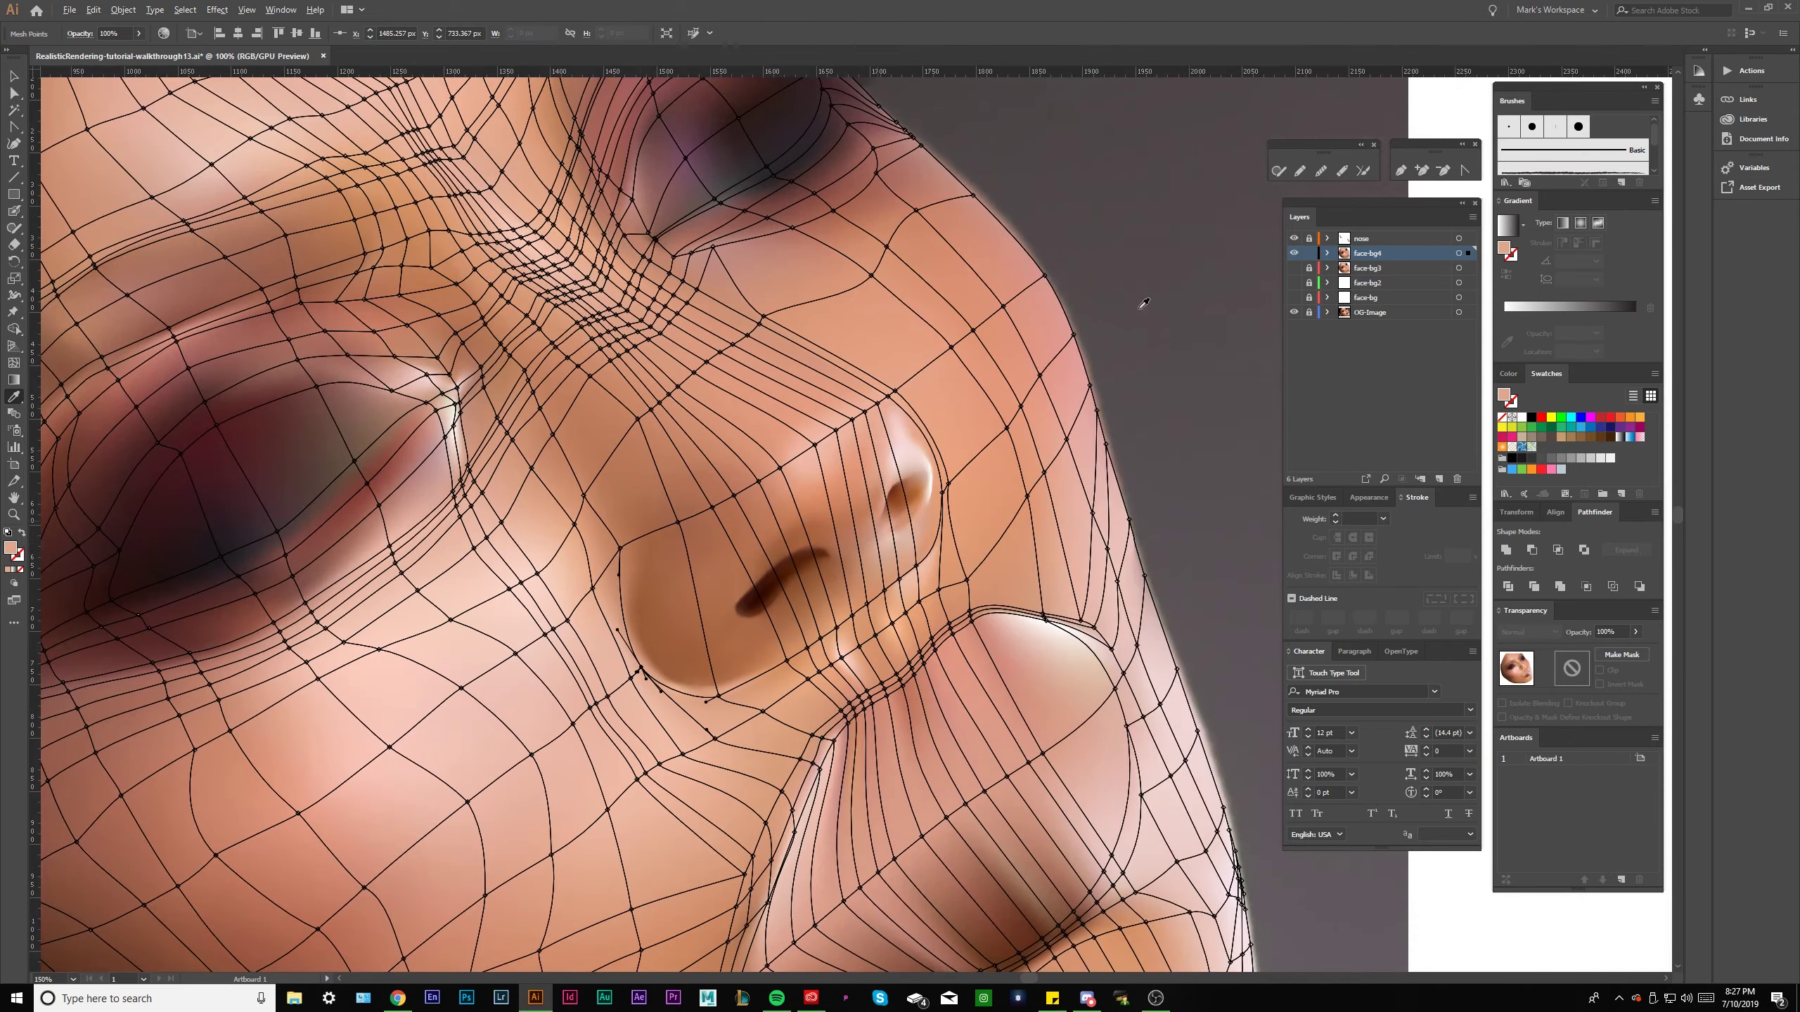
{"action": "key", "text": "ctrl+h"}
{"action": "left_click", "coordinate": [1113, 257]}
Adjust the direction handles of the face-bg4 mesh point at the near nostril wing's lower outer edge, and clear the selection.
{"action": "scroll", "coordinate": [635, 672], "scroll_direction": "up", "scroll_amount": 3}
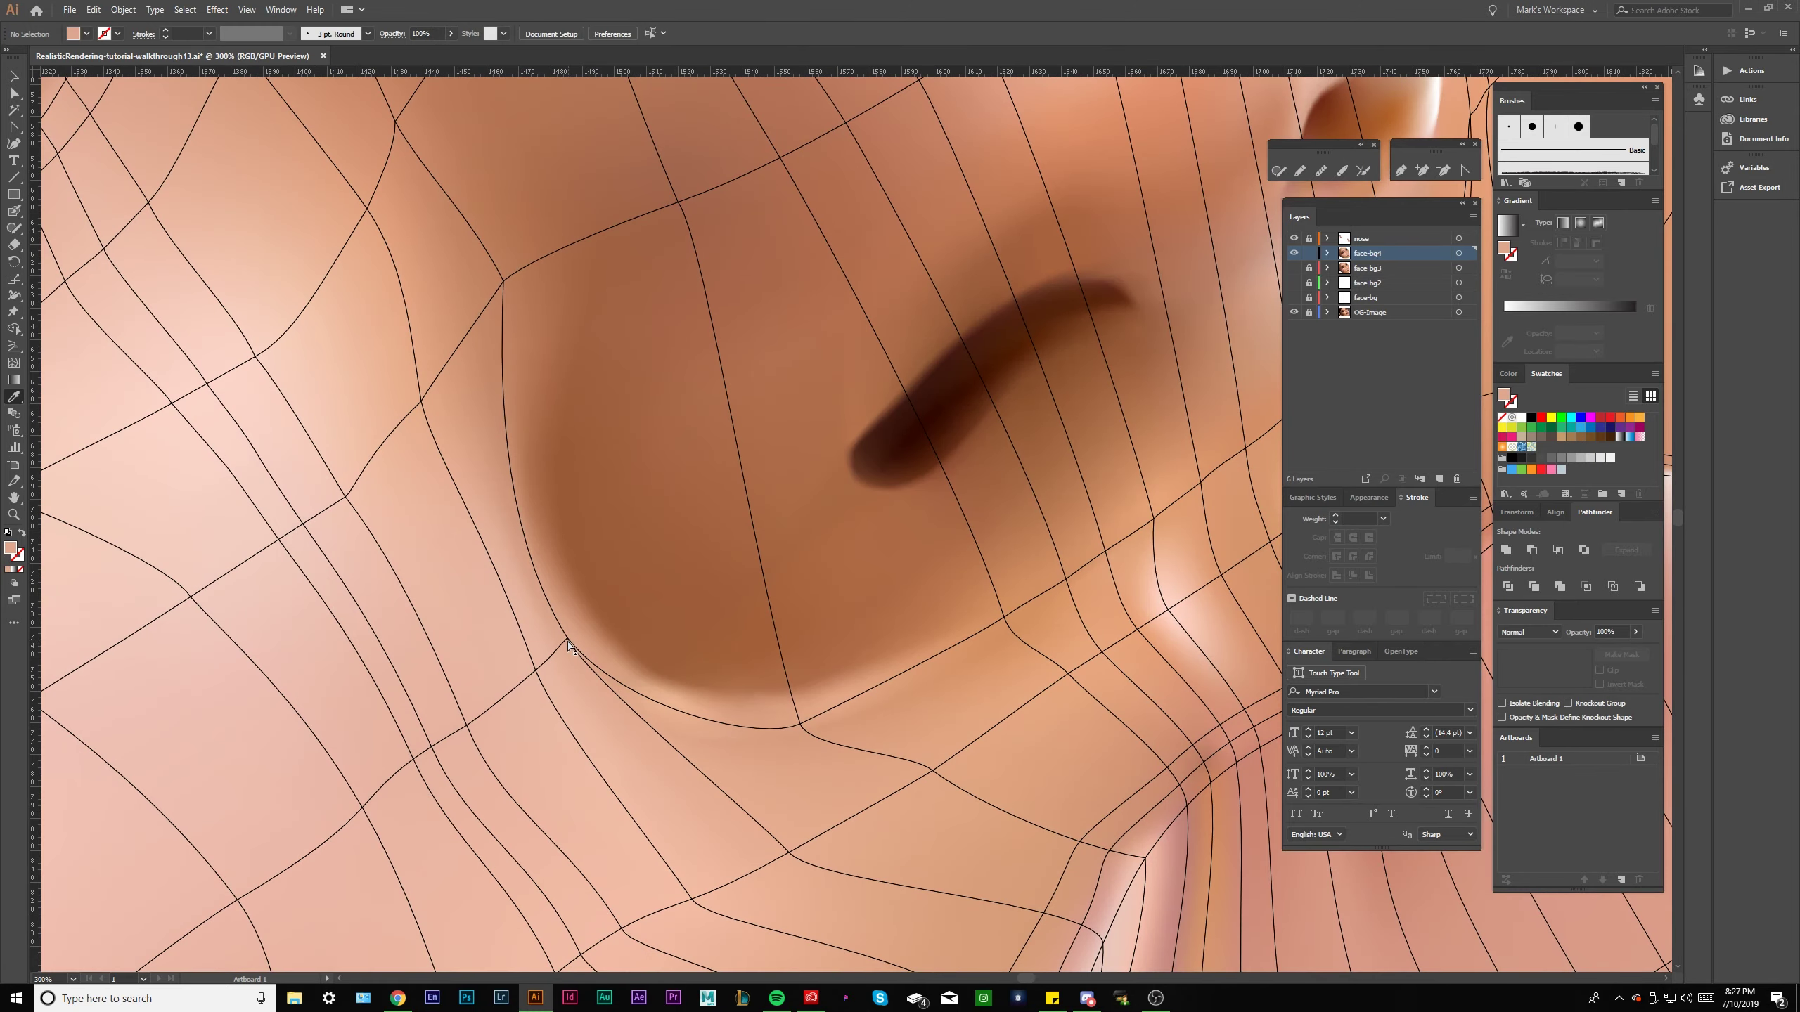
{"action": "scroll", "coordinate": [566, 645], "scroll_direction": "down", "scroll_amount": 3}
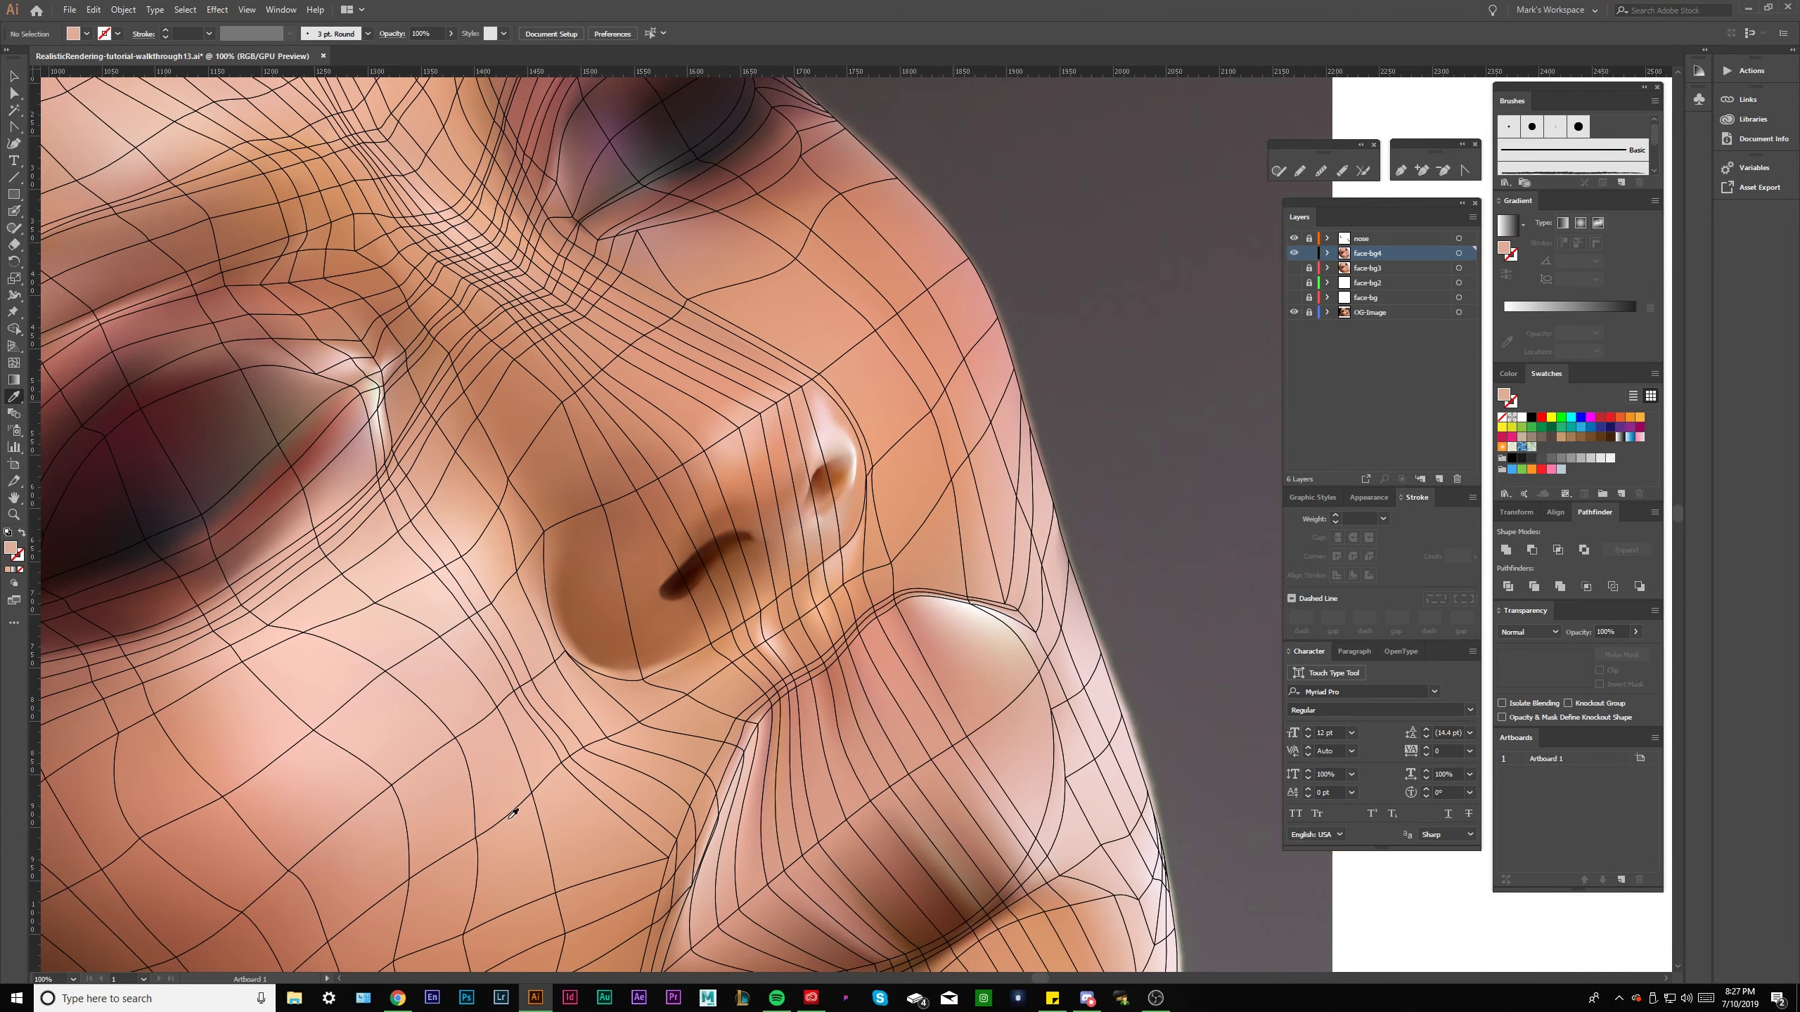
{"action": "scroll", "coordinate": [1100, 287], "scroll_direction": "down", "scroll_amount": 3}
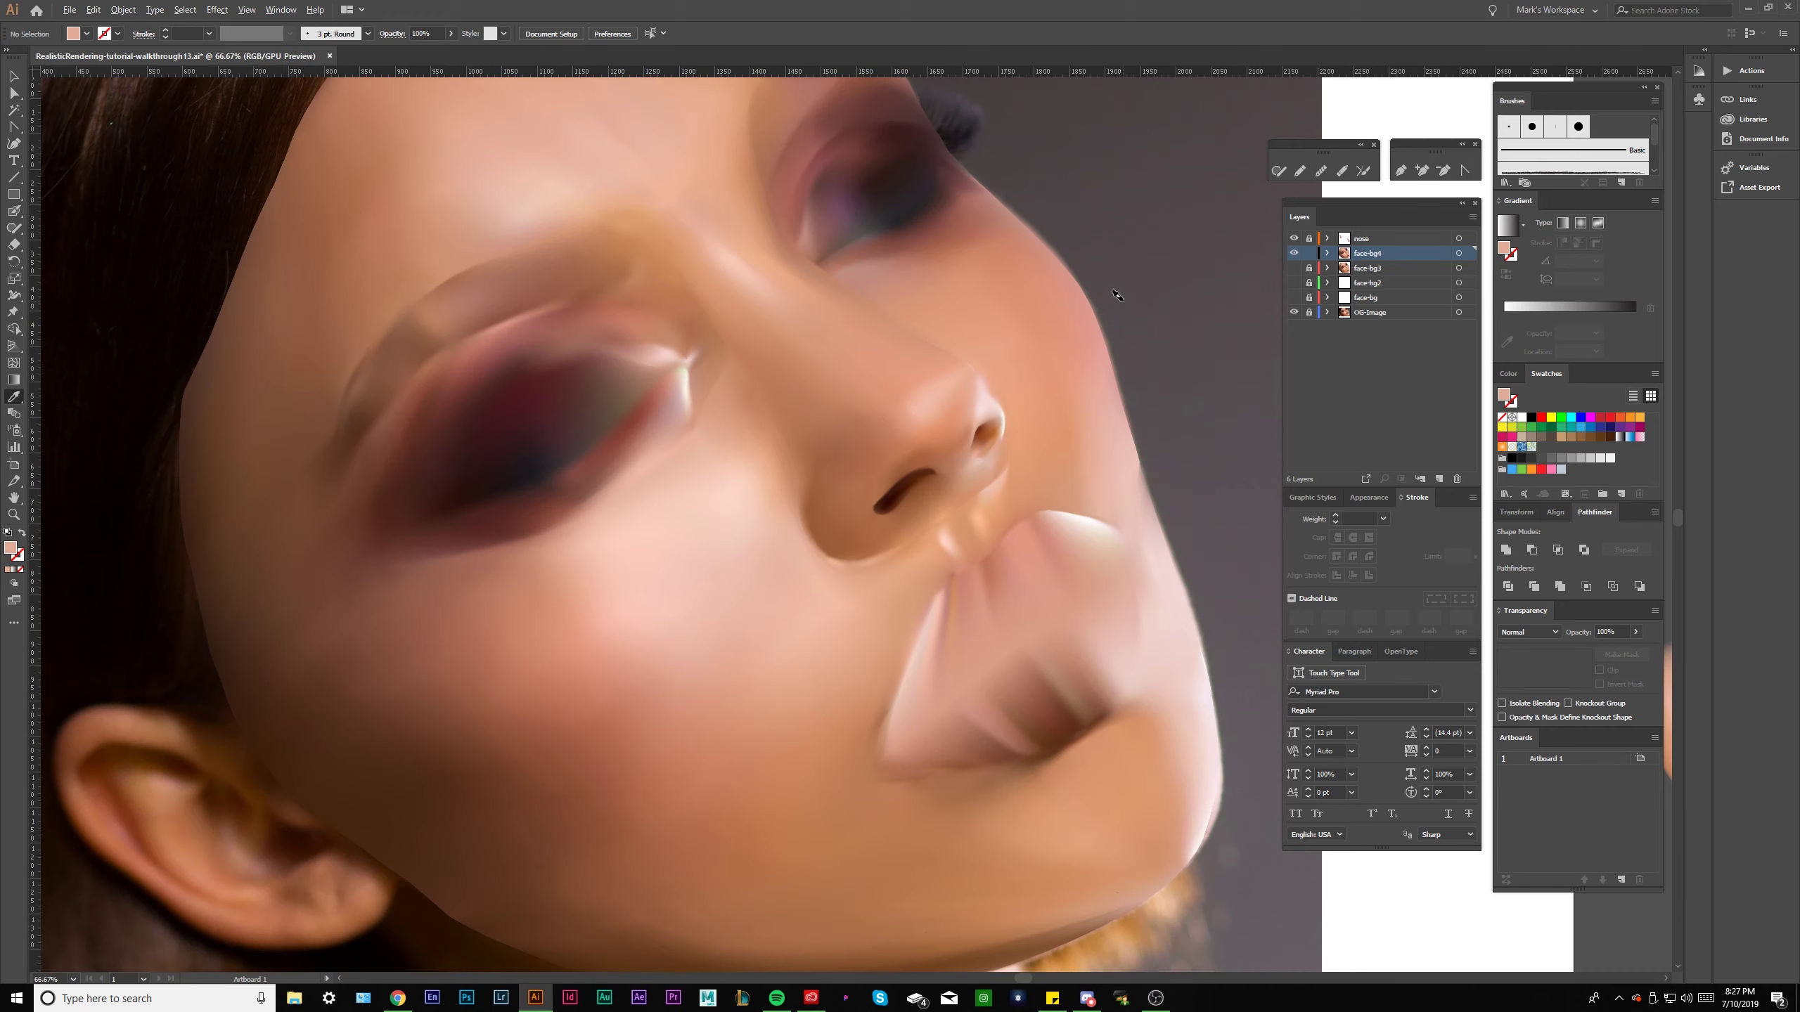
{"action": "scroll", "coordinate": [958, 448], "scroll_direction": "up", "scroll_amount": 6}
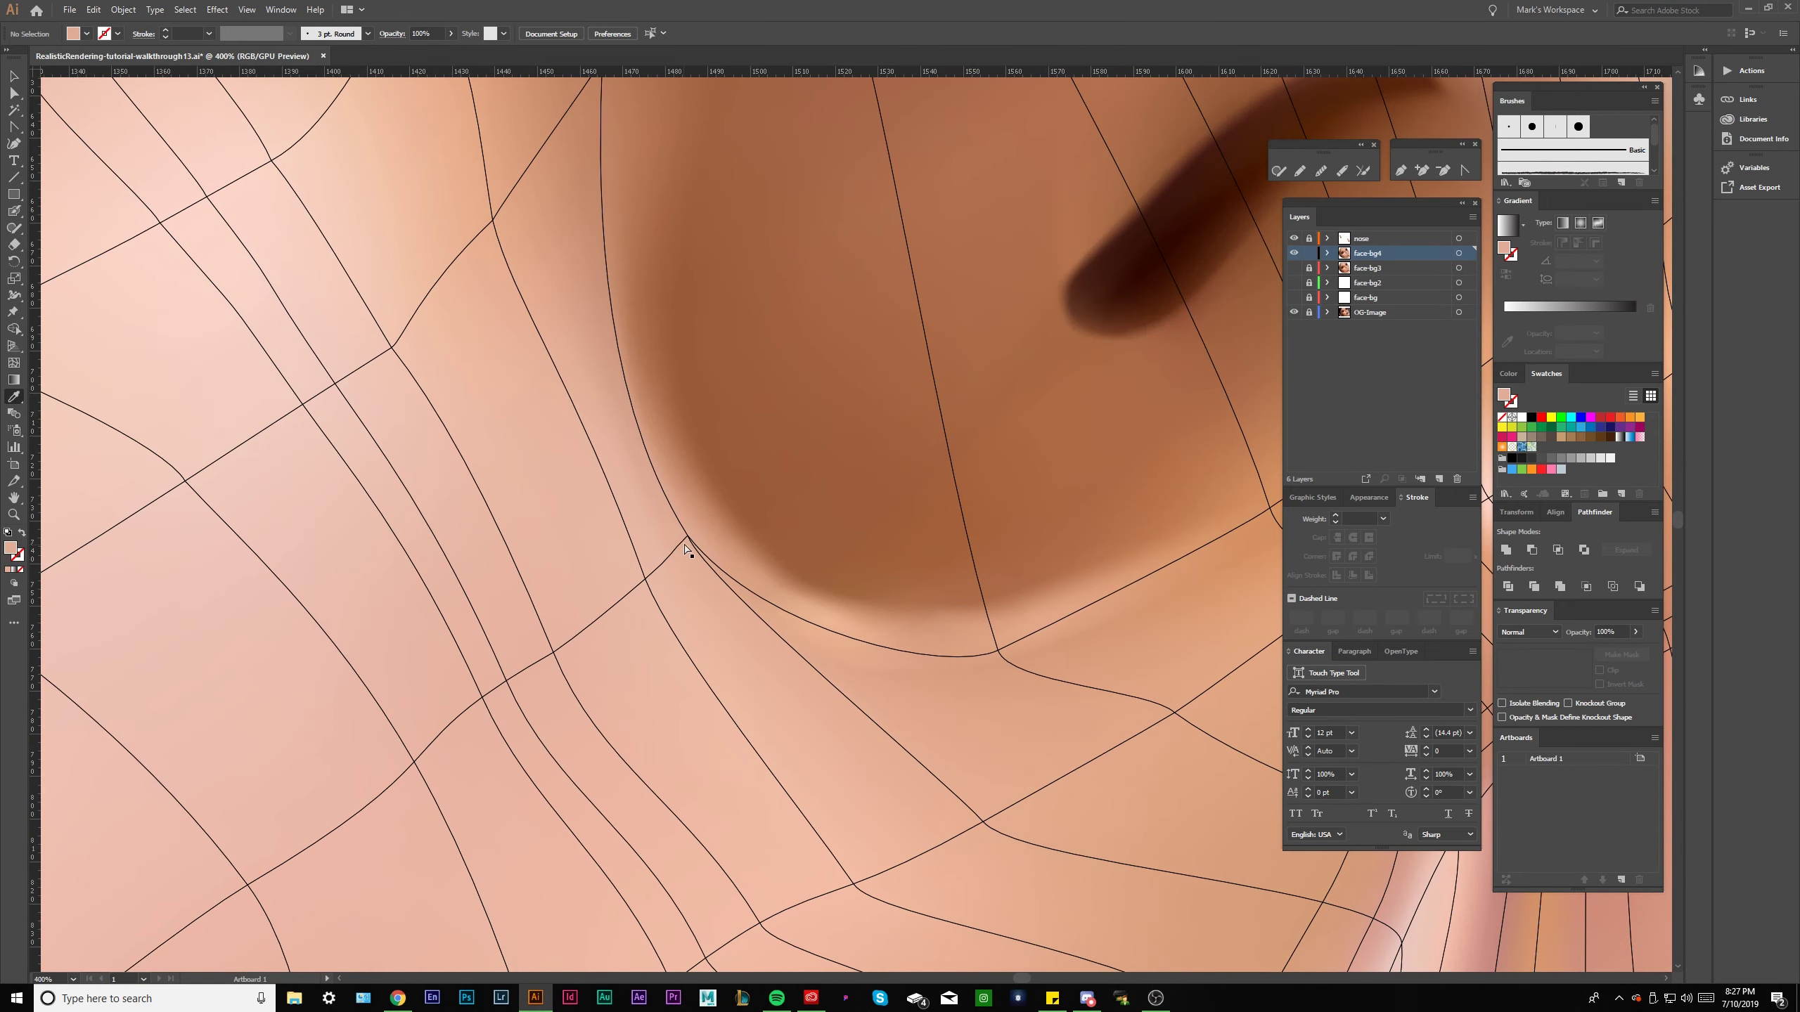
{"action": "left_click", "coordinate": [685, 538]}
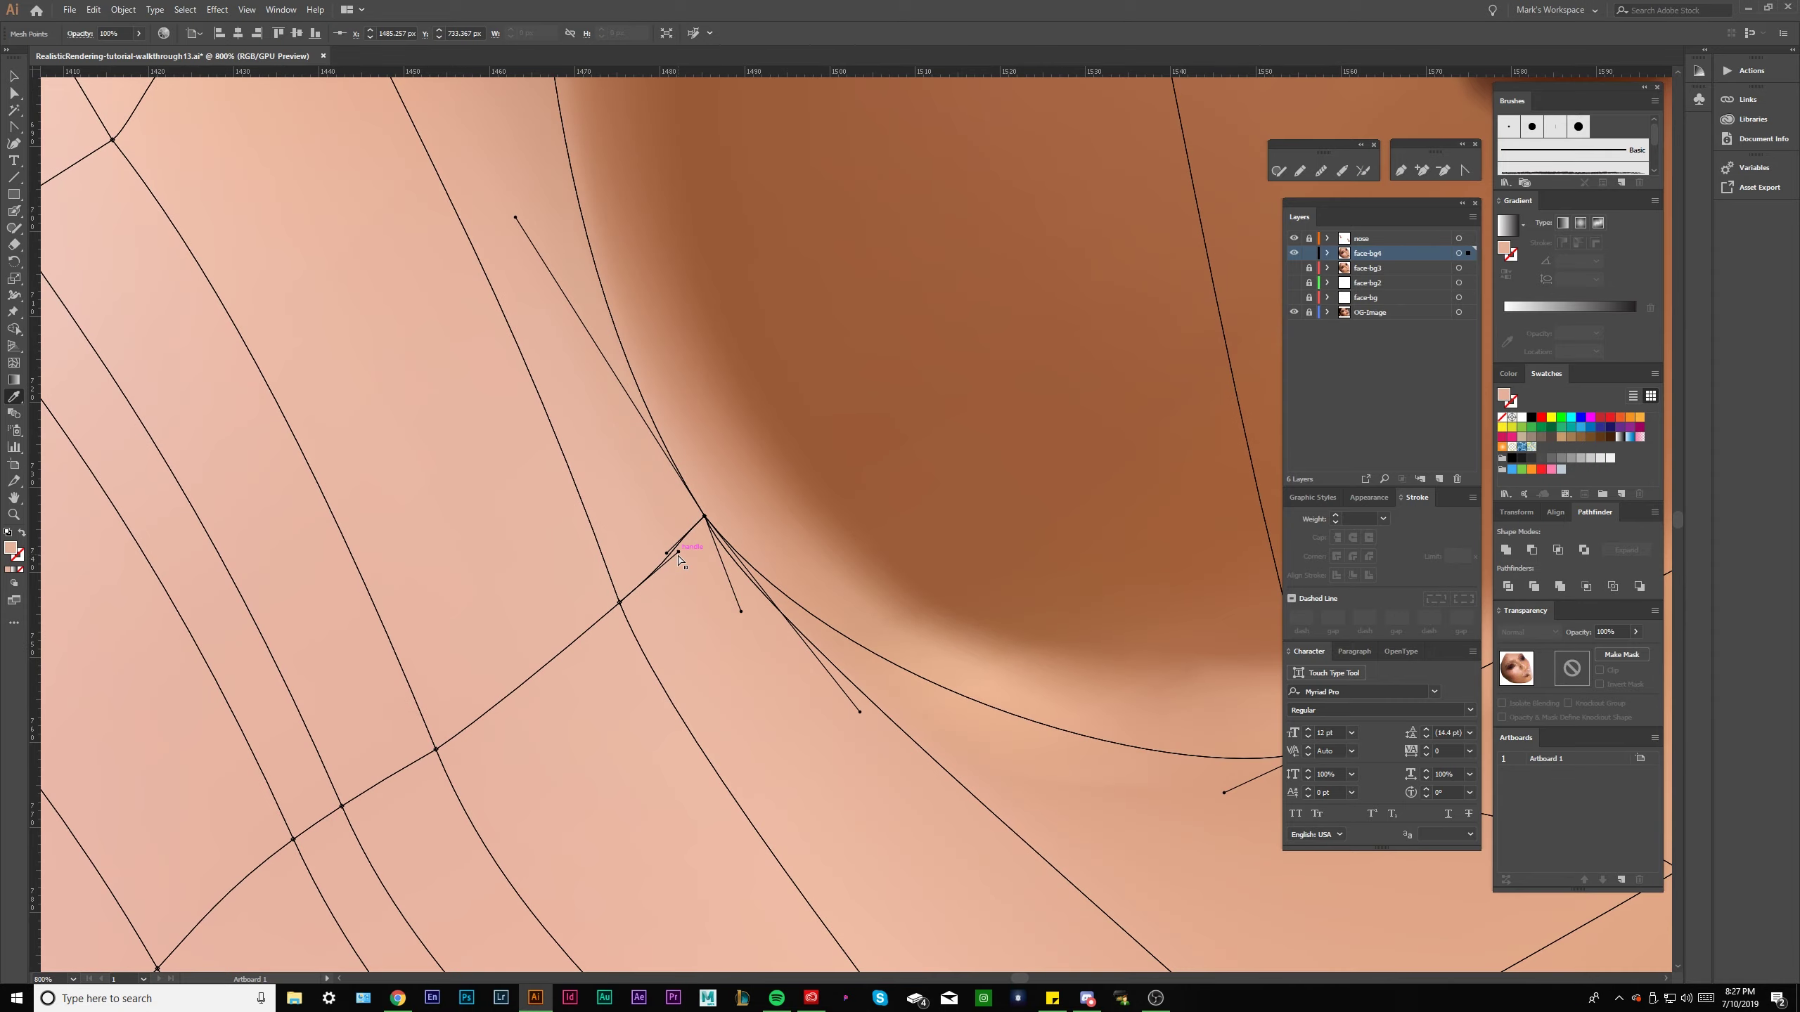
{"action": "scroll", "coordinate": [654, 575], "scroll_direction": "down", "scroll_amount": 4}
{"action": "key", "text": "ctrl+shift+a"}
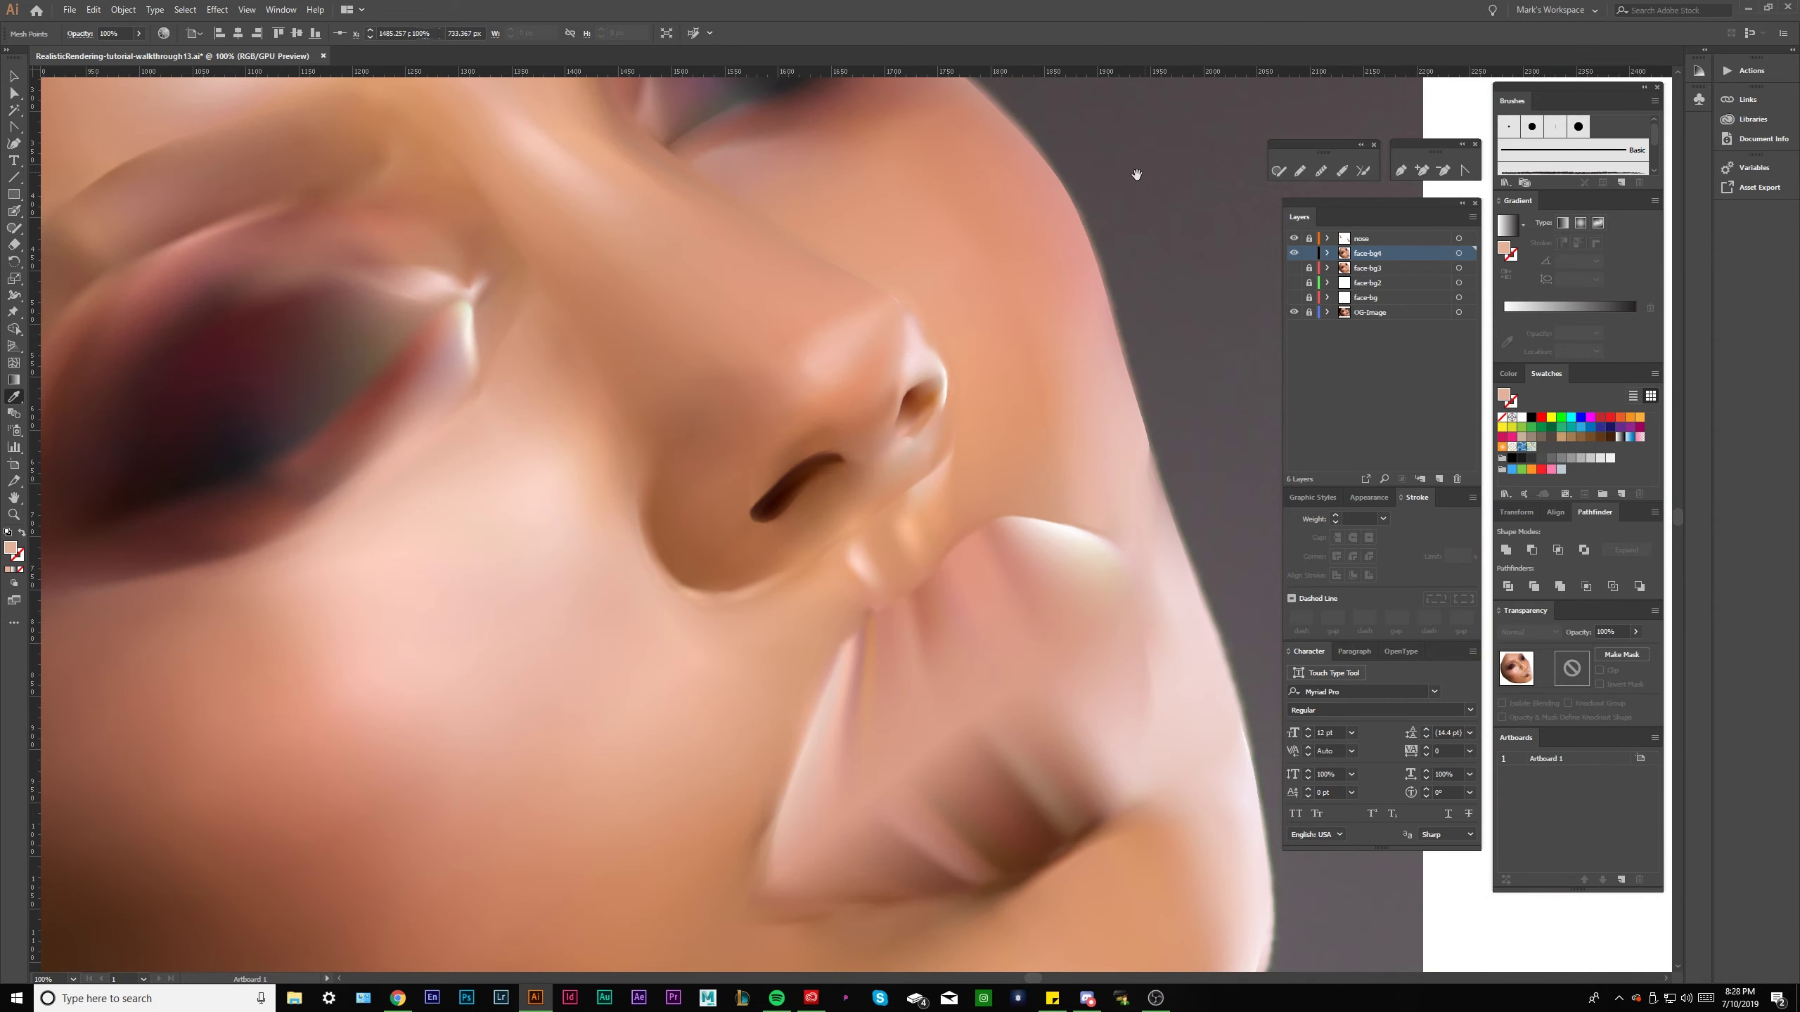
Recolour the face-bg4 mesh point at the top of the near nostril wing with a sampled skin tone, checking the whole face.
{"action": "scroll", "coordinate": [1169, 220], "scroll_direction": "up", "scroll_amount": 2}
{"action": "scroll", "coordinate": [789, 501], "scroll_direction": "down", "scroll_amount": 6}
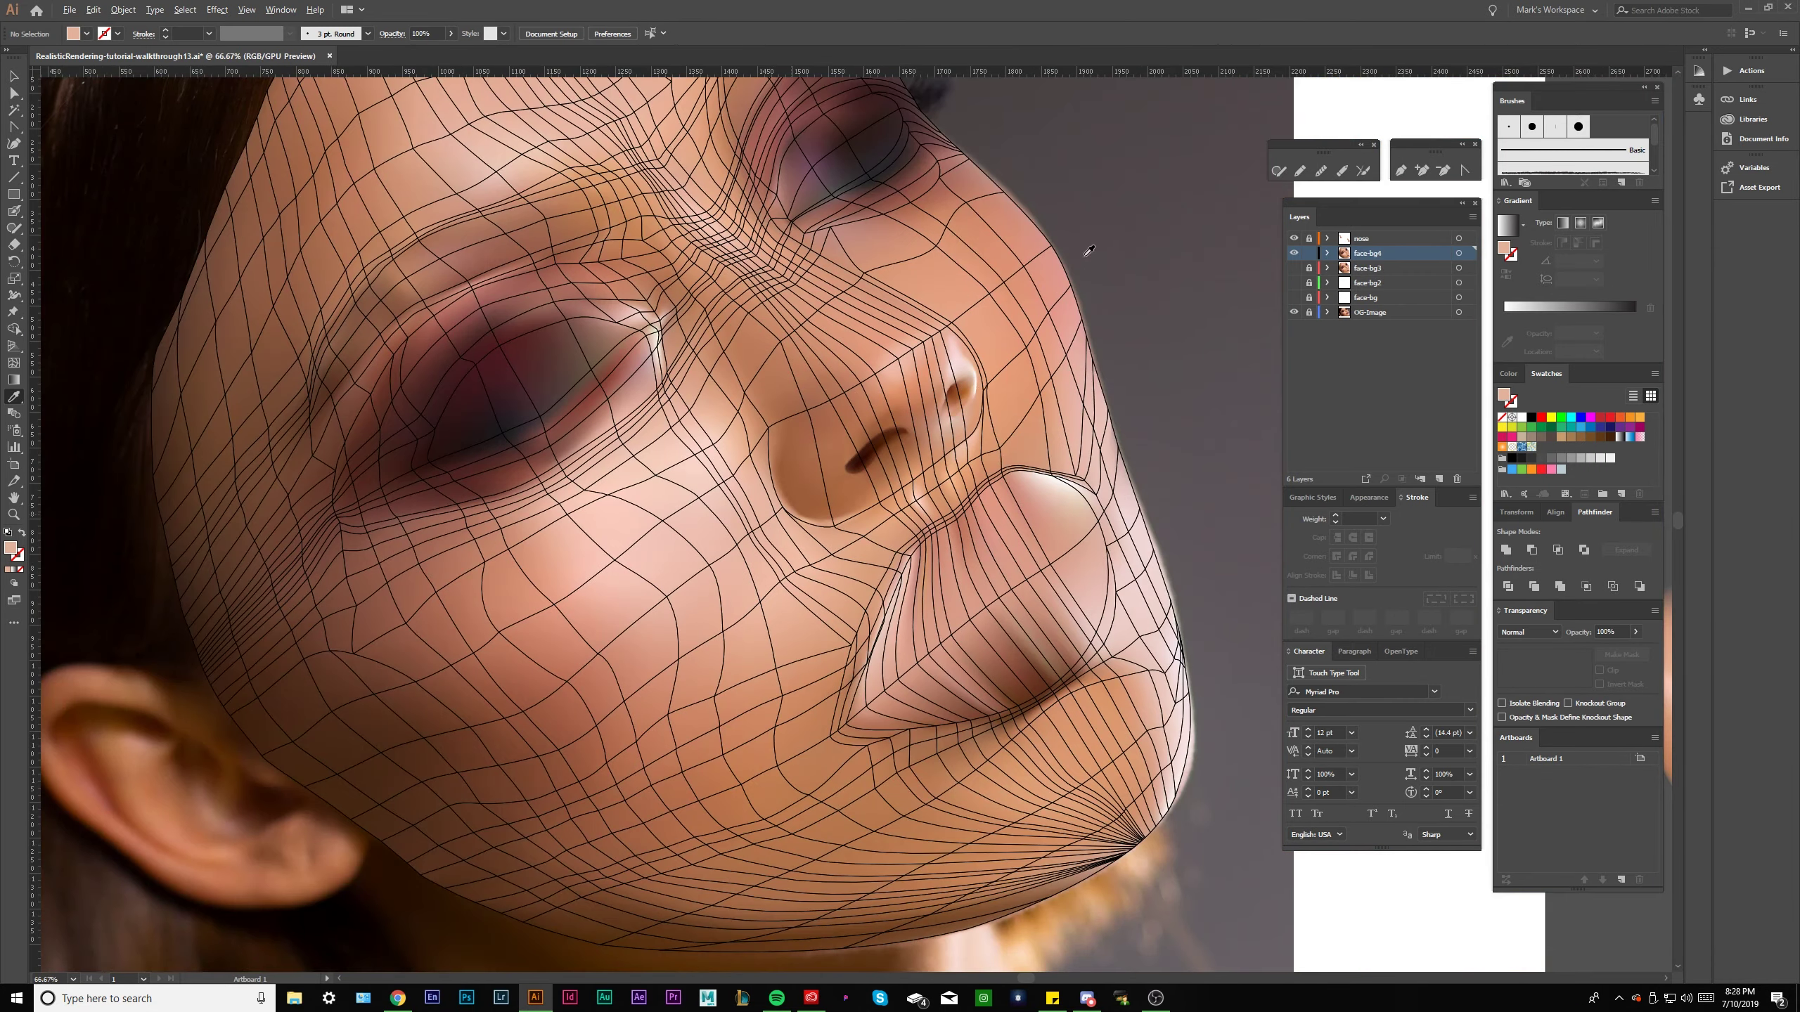
{"action": "key", "text": "ctrl+h"}
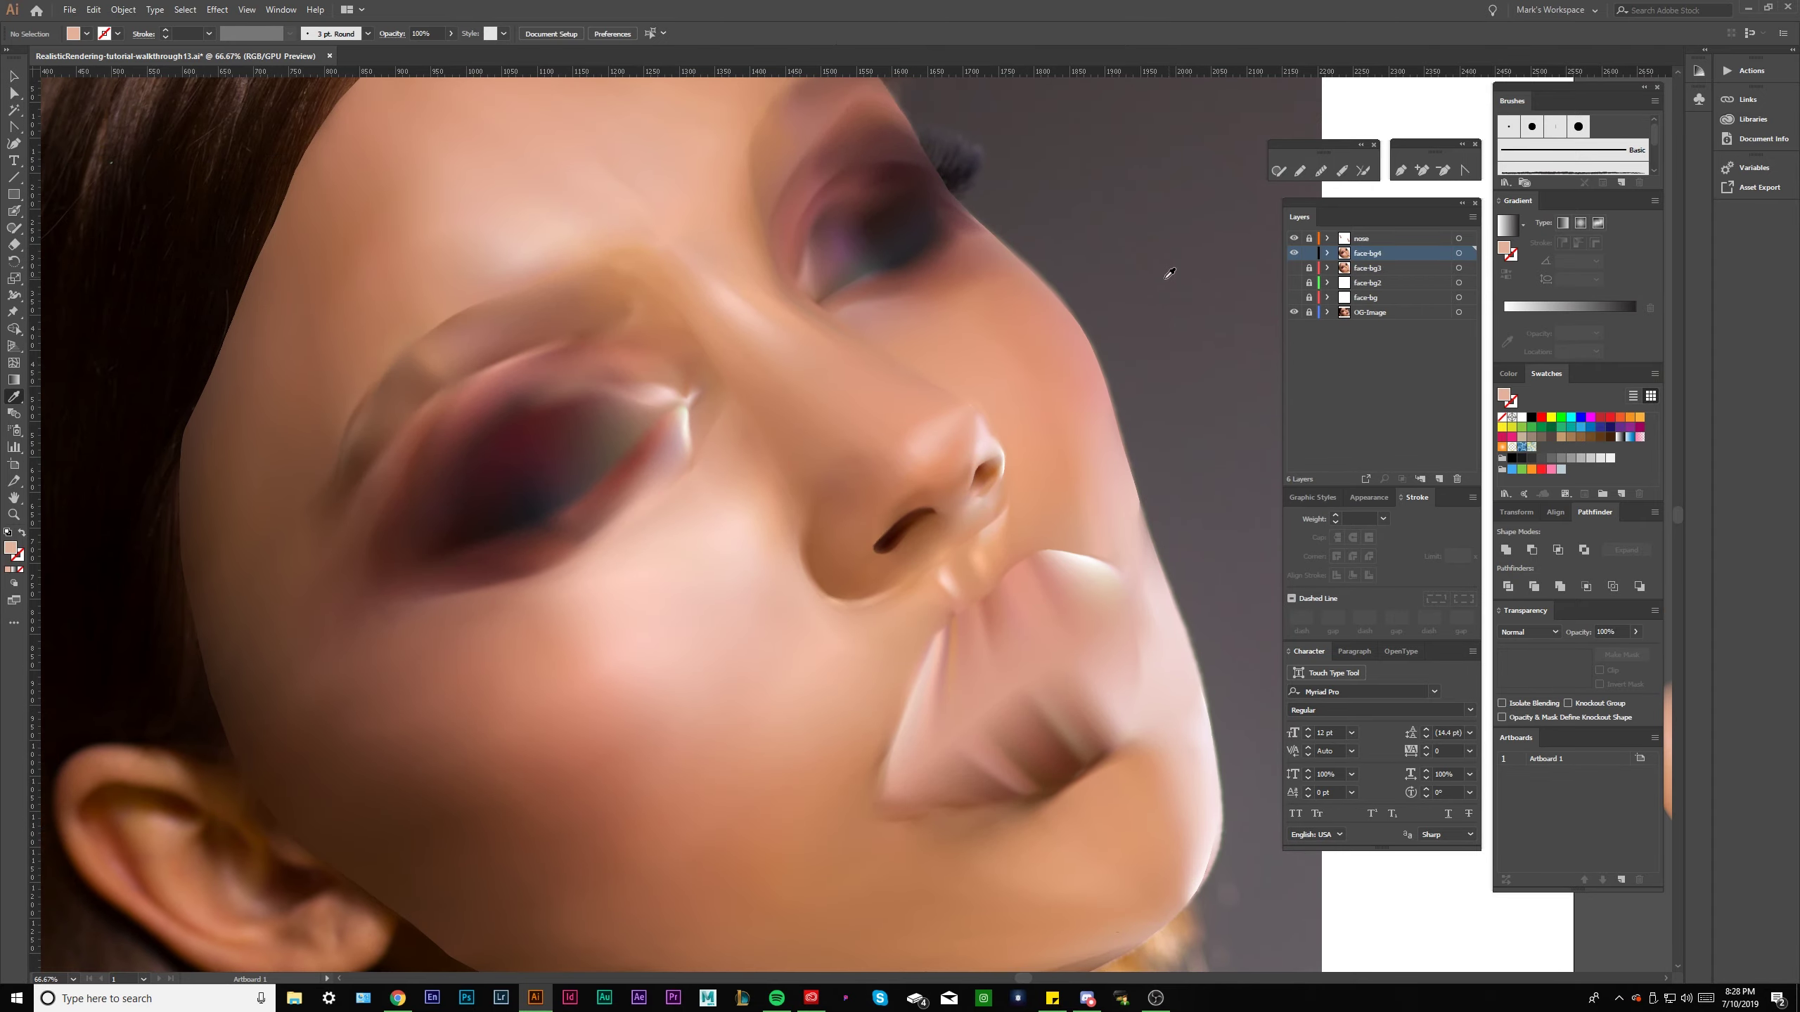
{"action": "key", "text": "ctrl+h"}
{"action": "scroll", "coordinate": [856, 386], "scroll_direction": "up", "scroll_amount": 5}
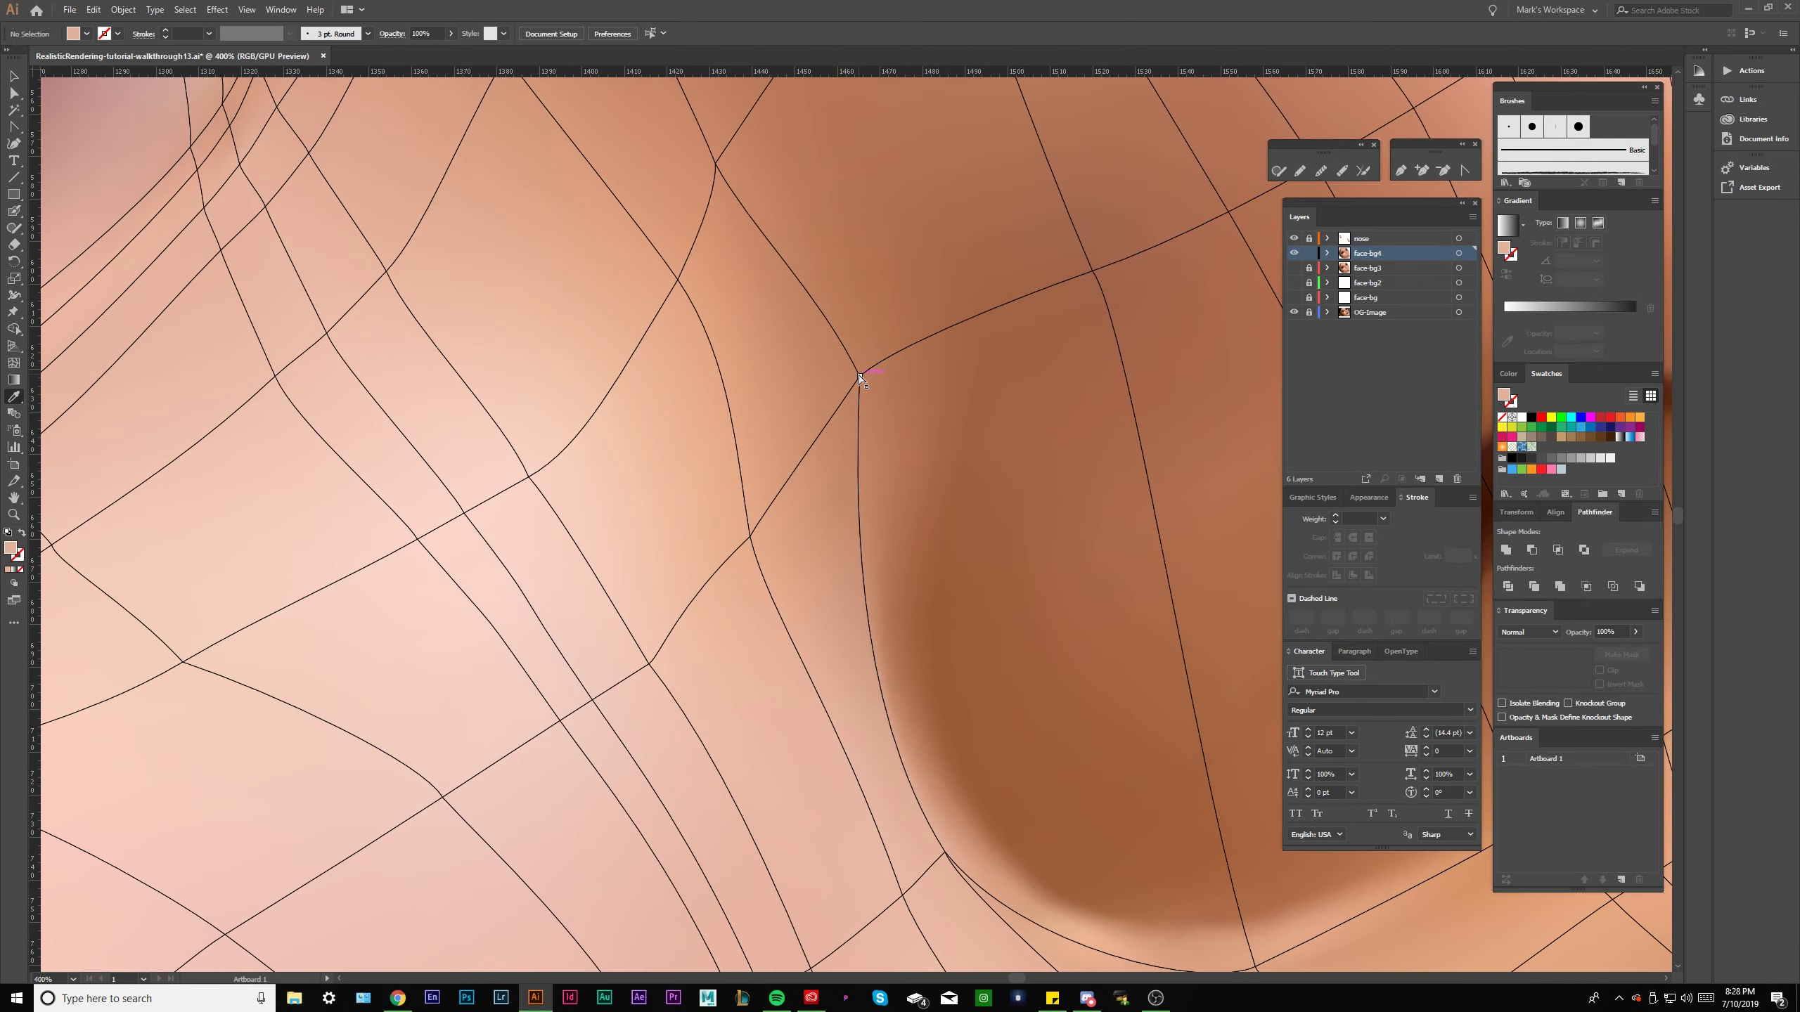
{"action": "scroll", "coordinate": [859, 378], "scroll_direction": "down", "scroll_amount": 6}
{"action": "key", "text": "ctrl+h"}
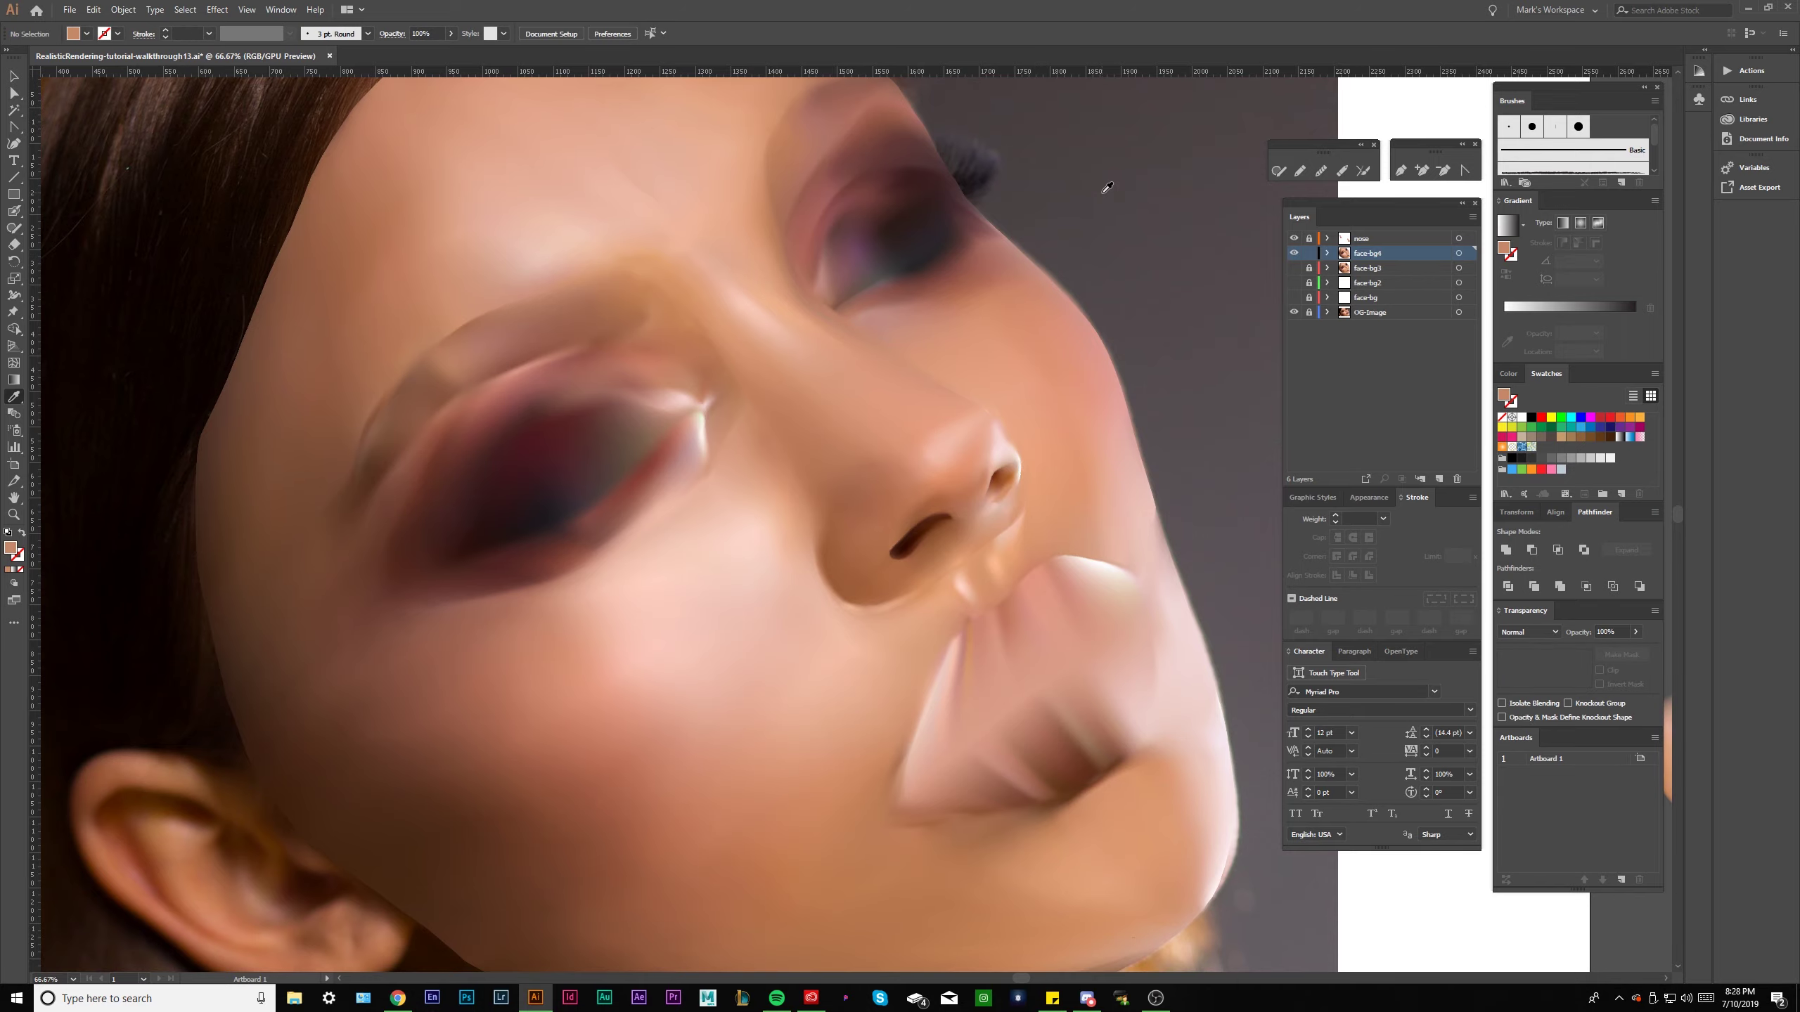
{"action": "scroll", "coordinate": [793, 482], "scroll_direction": "up", "scroll_amount": 3}
{"action": "key", "text": "ctrl+h"}
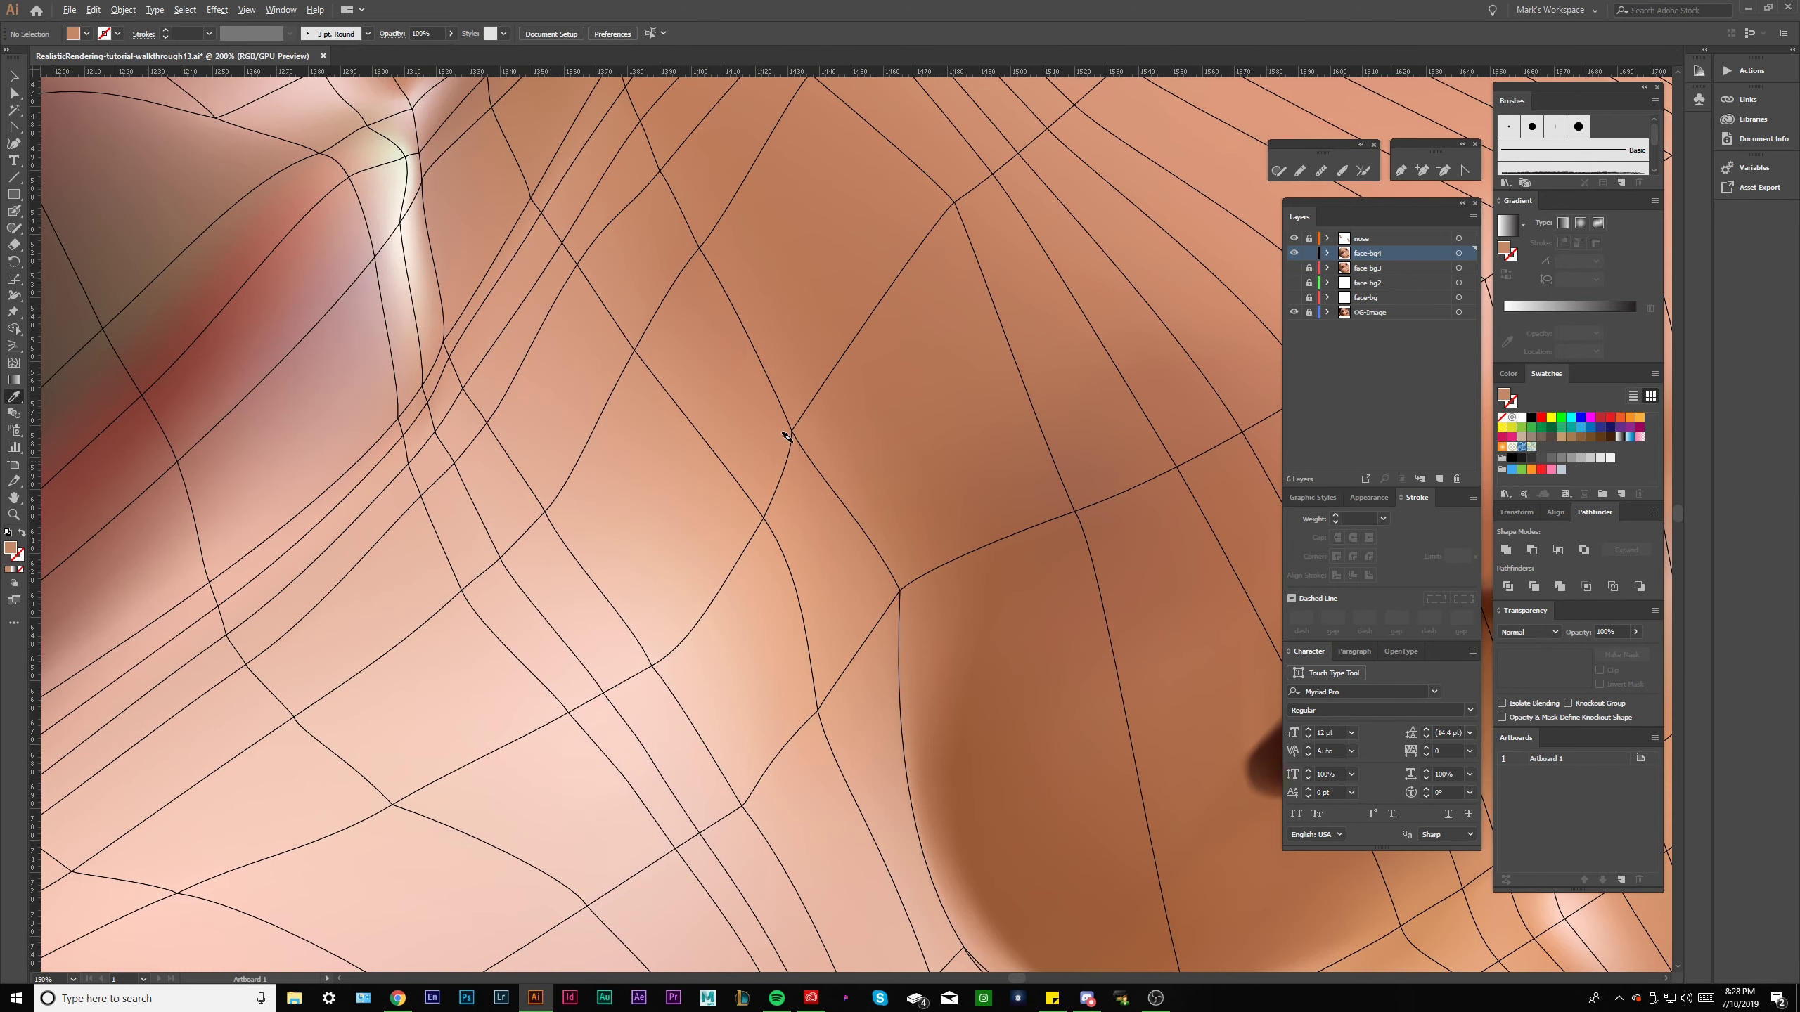
Adjust the direction handles of the face-bg4 mesh point just above the near nostril wing and clear the selection.
{"action": "left_click", "coordinate": [792, 431]}
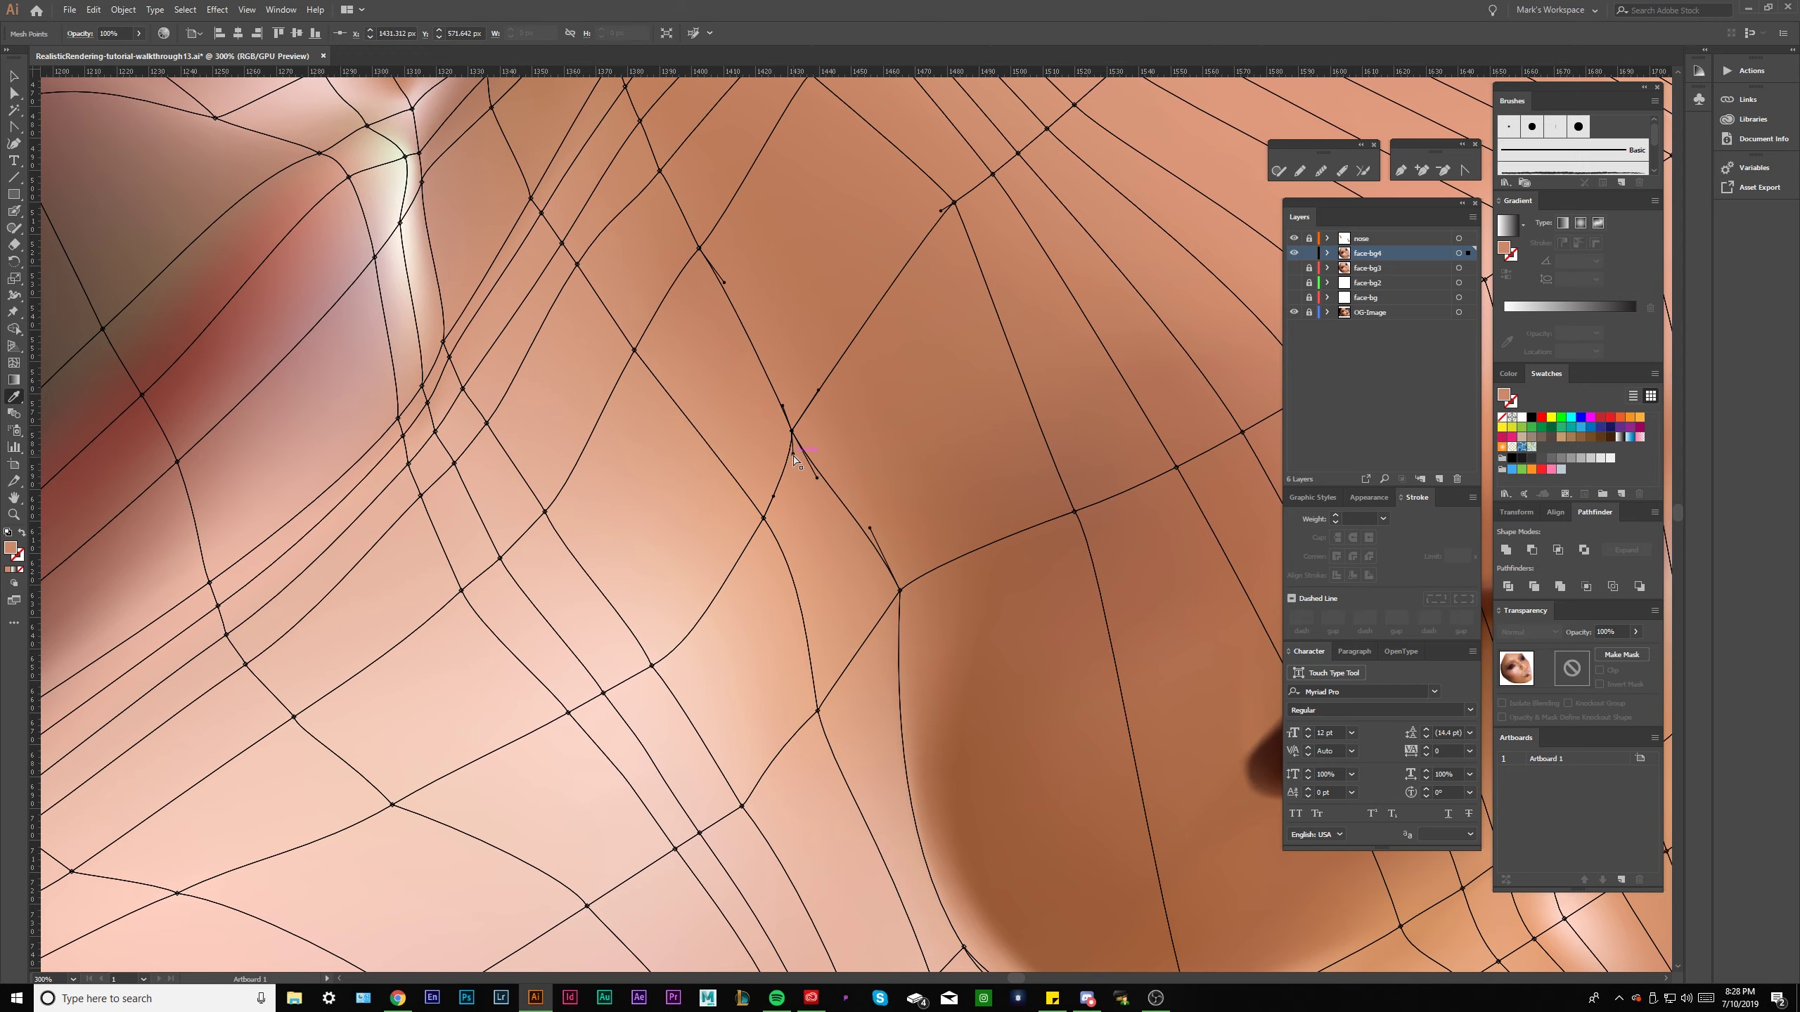
{"action": "key", "text": "ctrl+shift+a"}
{"action": "key", "text": "ctrl+minus"}
{"action": "key", "text": "ctrl+minus"}
{"action": "key", "text": "ctrl+minus"}
{"action": "key", "text": "ctrl+minus"}
{"action": "key", "text": "ctrl+minus"}
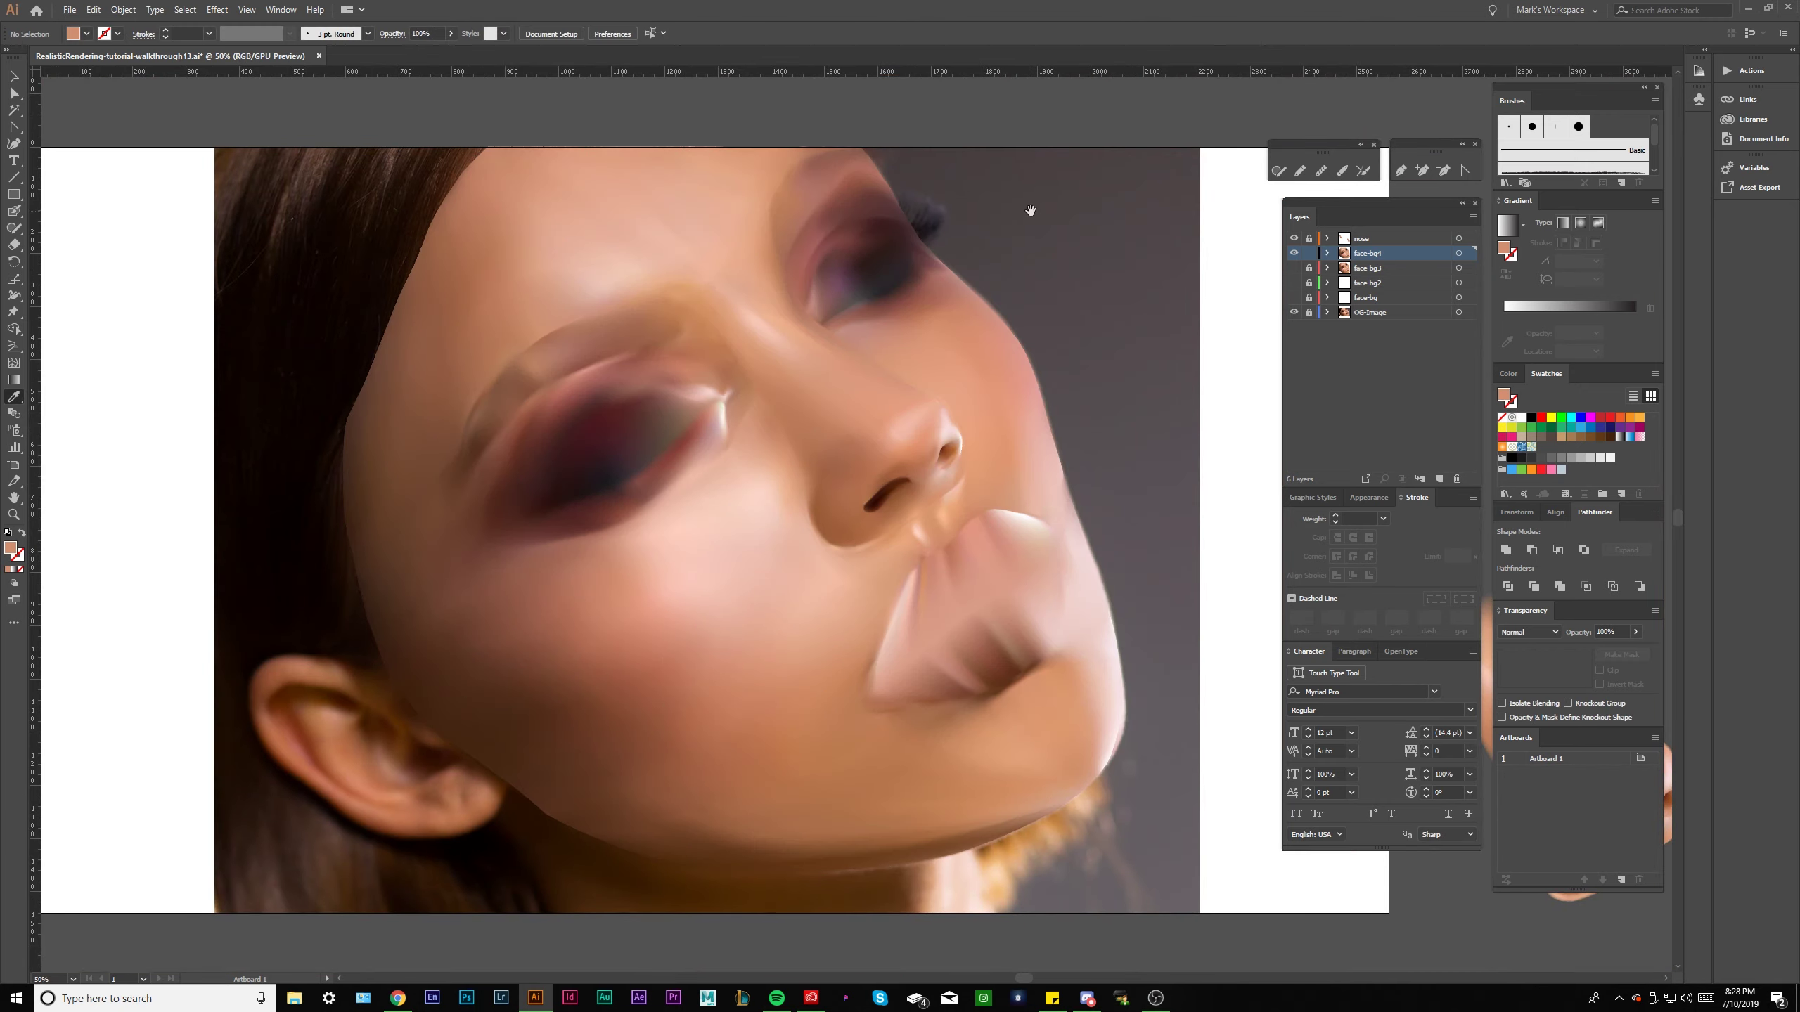
Refine the direction handles of the face-bg4 mesh point where the cheek meets the top of the near nostril wing.
{"action": "key", "text": "ctrl+z"}
{"action": "key", "text": "ctrl+plus"}
{"action": "key", "text": "ctrl+plus"}
{"action": "key", "text": "ctrl+plus"}
{"action": "key", "text": "ctrl+plus"}
{"action": "key", "text": "ctrl+plus"}
{"action": "key", "text": "ctrl+plus"}
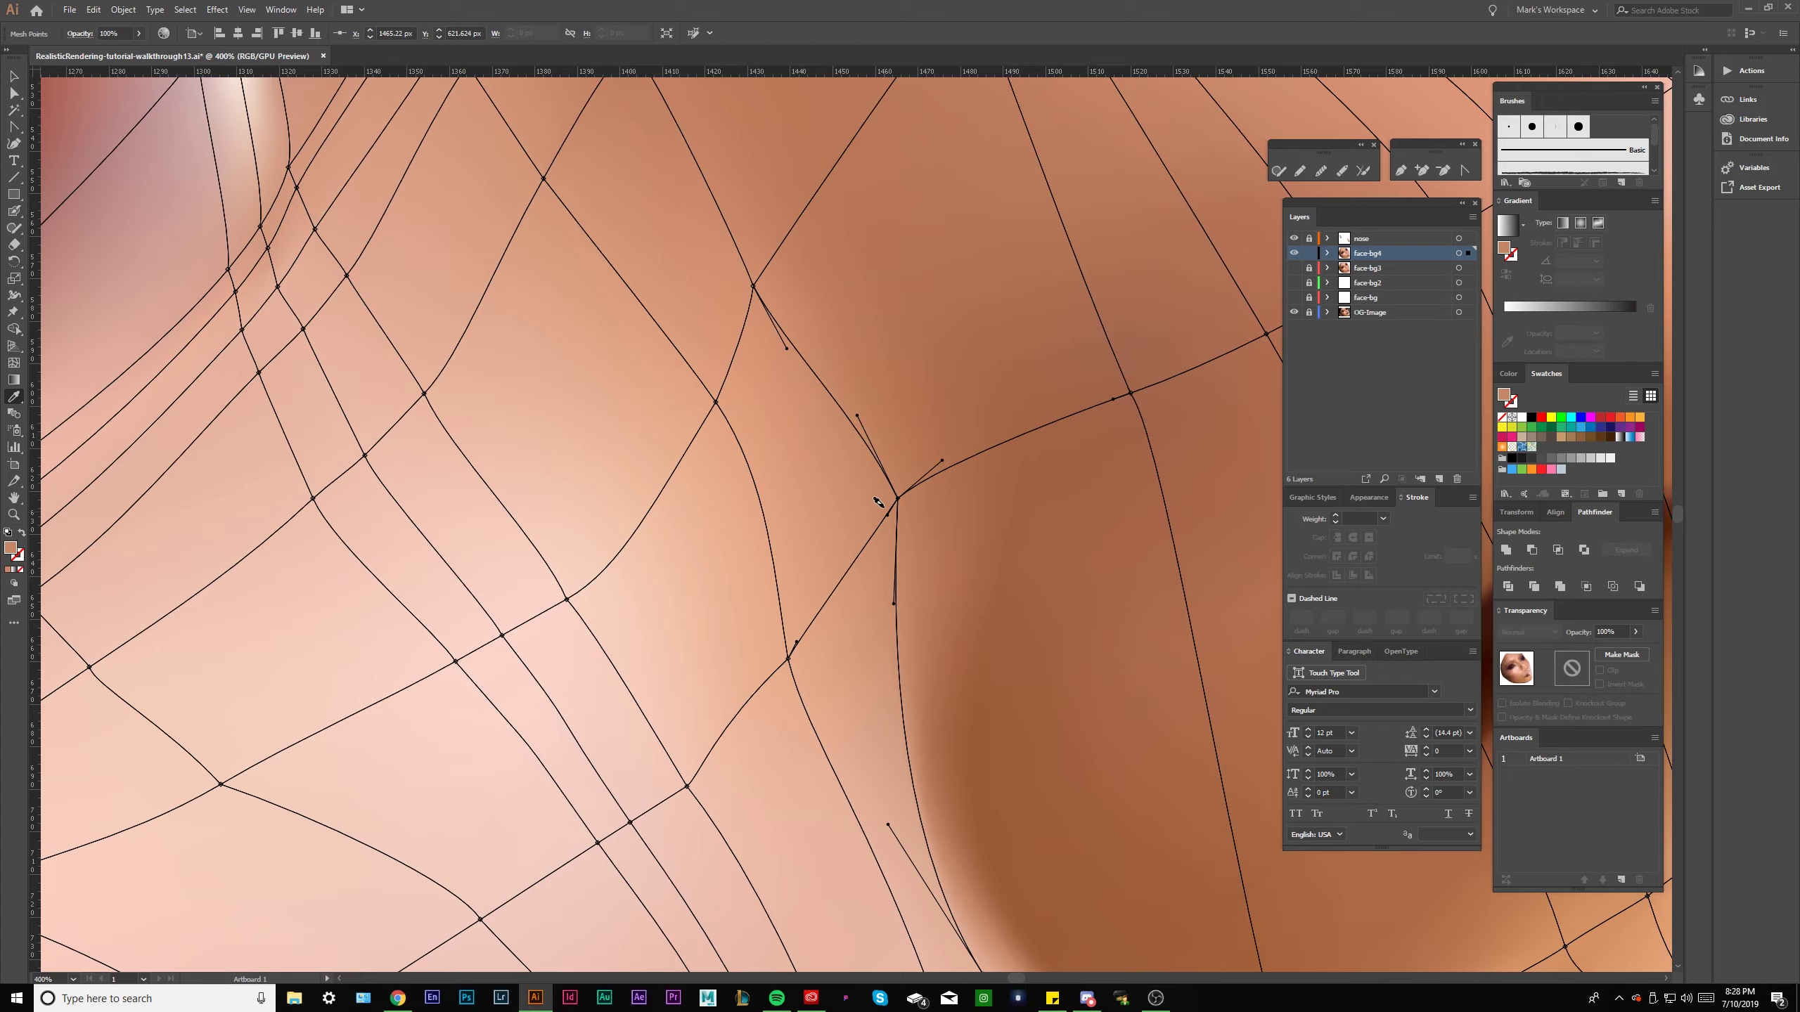
{"action": "key", "text": "ctrl+shift+a"}
{"action": "key", "text": "ctrl+minus"}
{"action": "key", "text": "ctrl+minus"}
{"action": "key", "text": "ctrl+minus"}
{"action": "key", "text": "ctrl+minus"}
{"action": "key", "text": "ctrl+minus"}
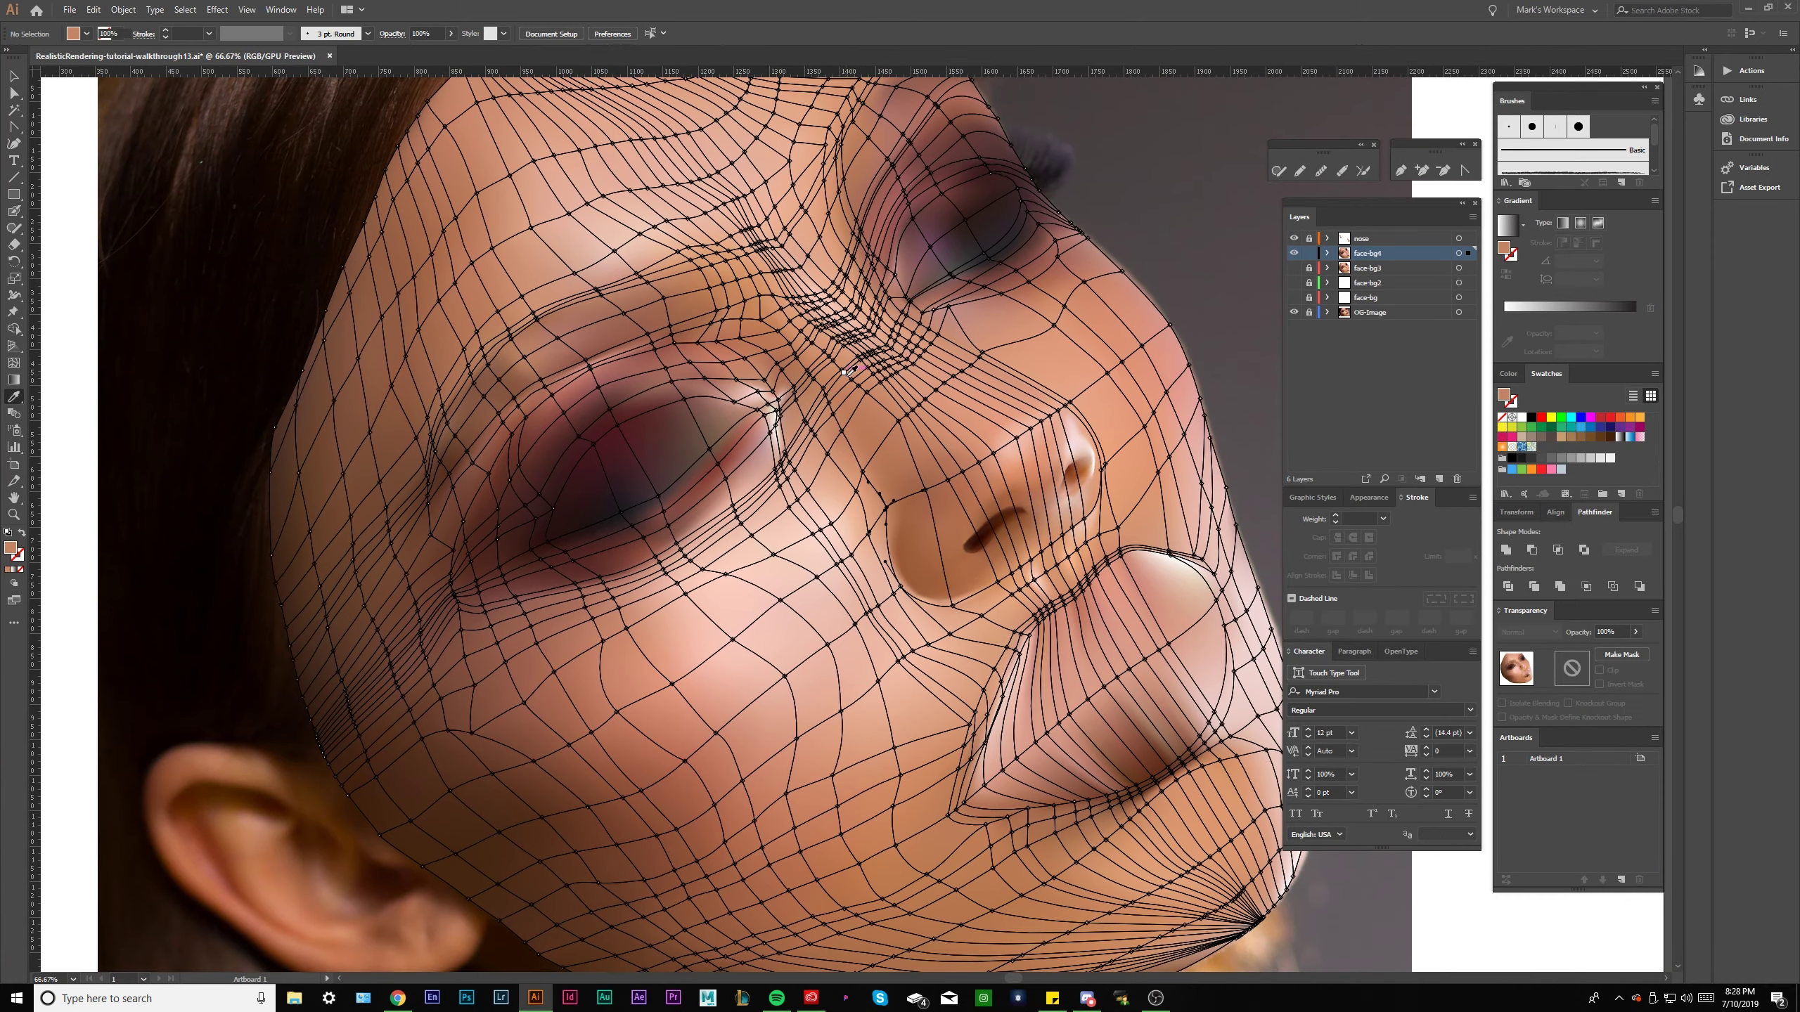
Clear the selection and examine the blend between the nose, inner eye corner and nose bridge with mesh edges hidden and shown.
{"action": "left_click", "coordinate": [844, 371]}
{"action": "key", "text": "ctrl+shift+a"}
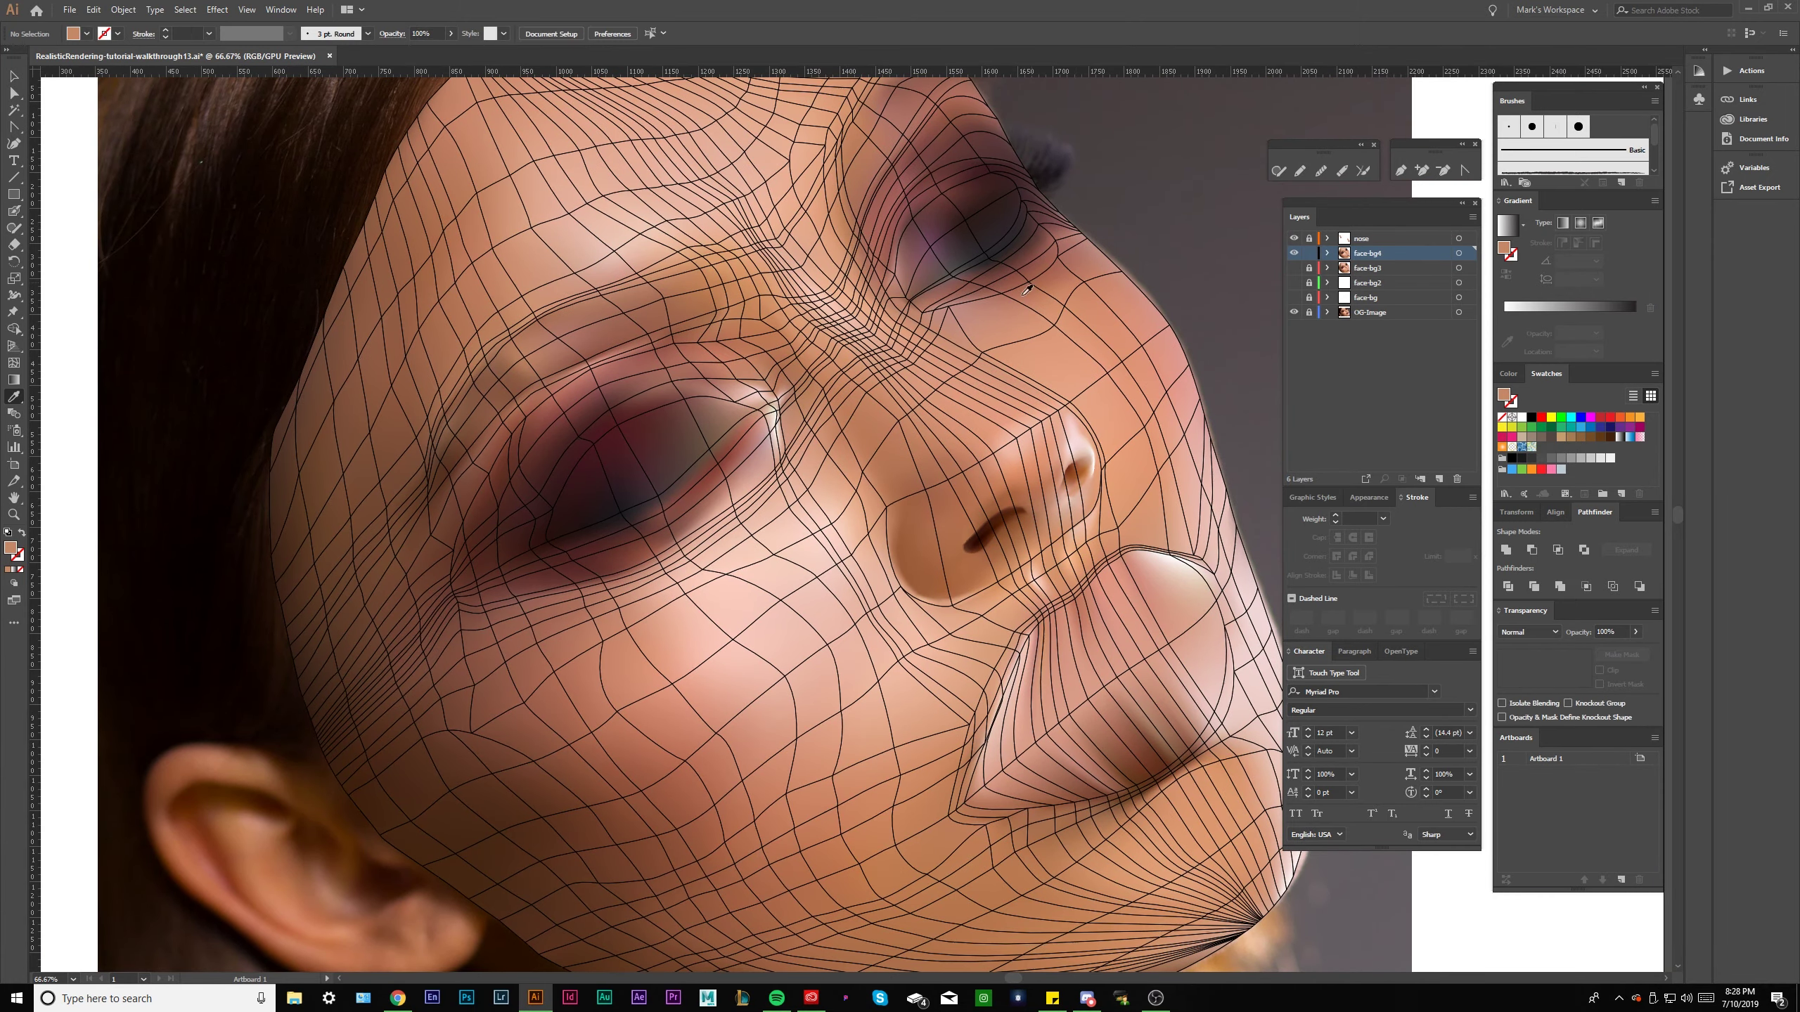
{"action": "key", "text": "ctrl+plus"}
{"action": "key", "text": "ctrl+plus"}
{"action": "key", "text": "ctrl+plus"}
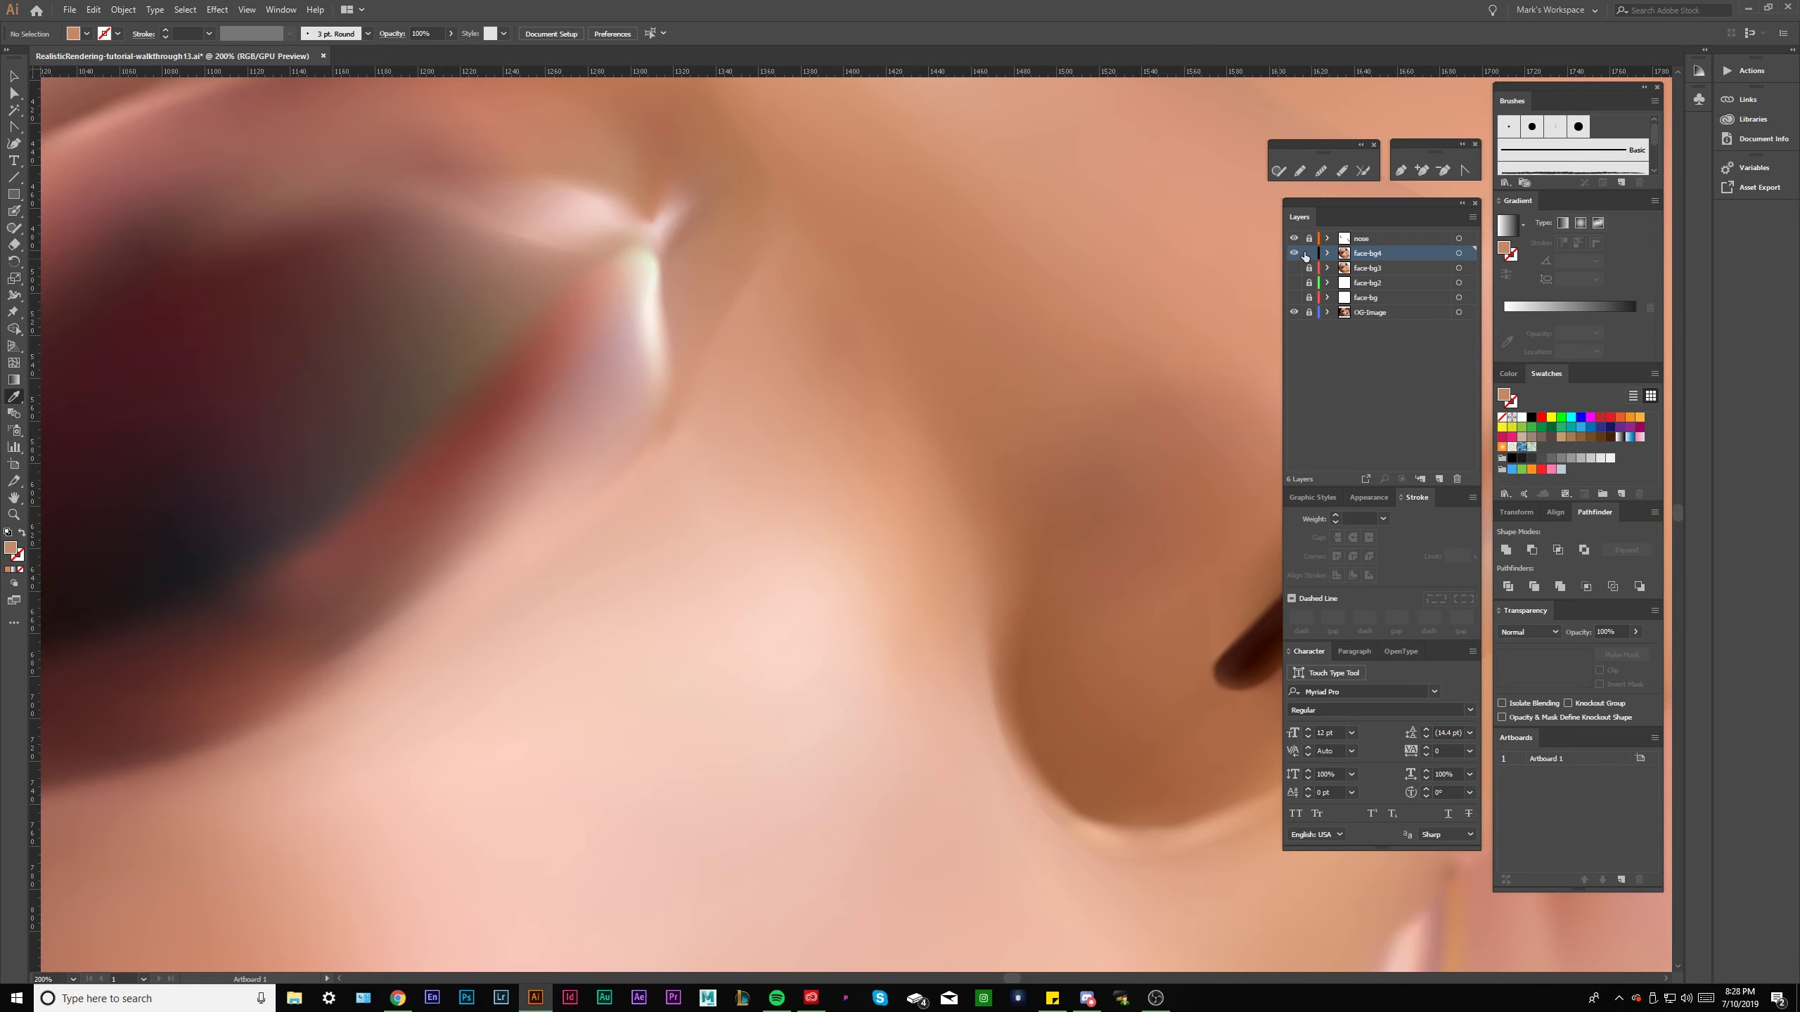
{"action": "scroll", "coordinate": [799, 557], "scroll_direction": "right", "scroll_amount": 3}
{"action": "key", "text": "ctrl+minus"}
{"action": "key", "text": "ctrl+minus"}
{"action": "key", "text": "ctrl+minus"}
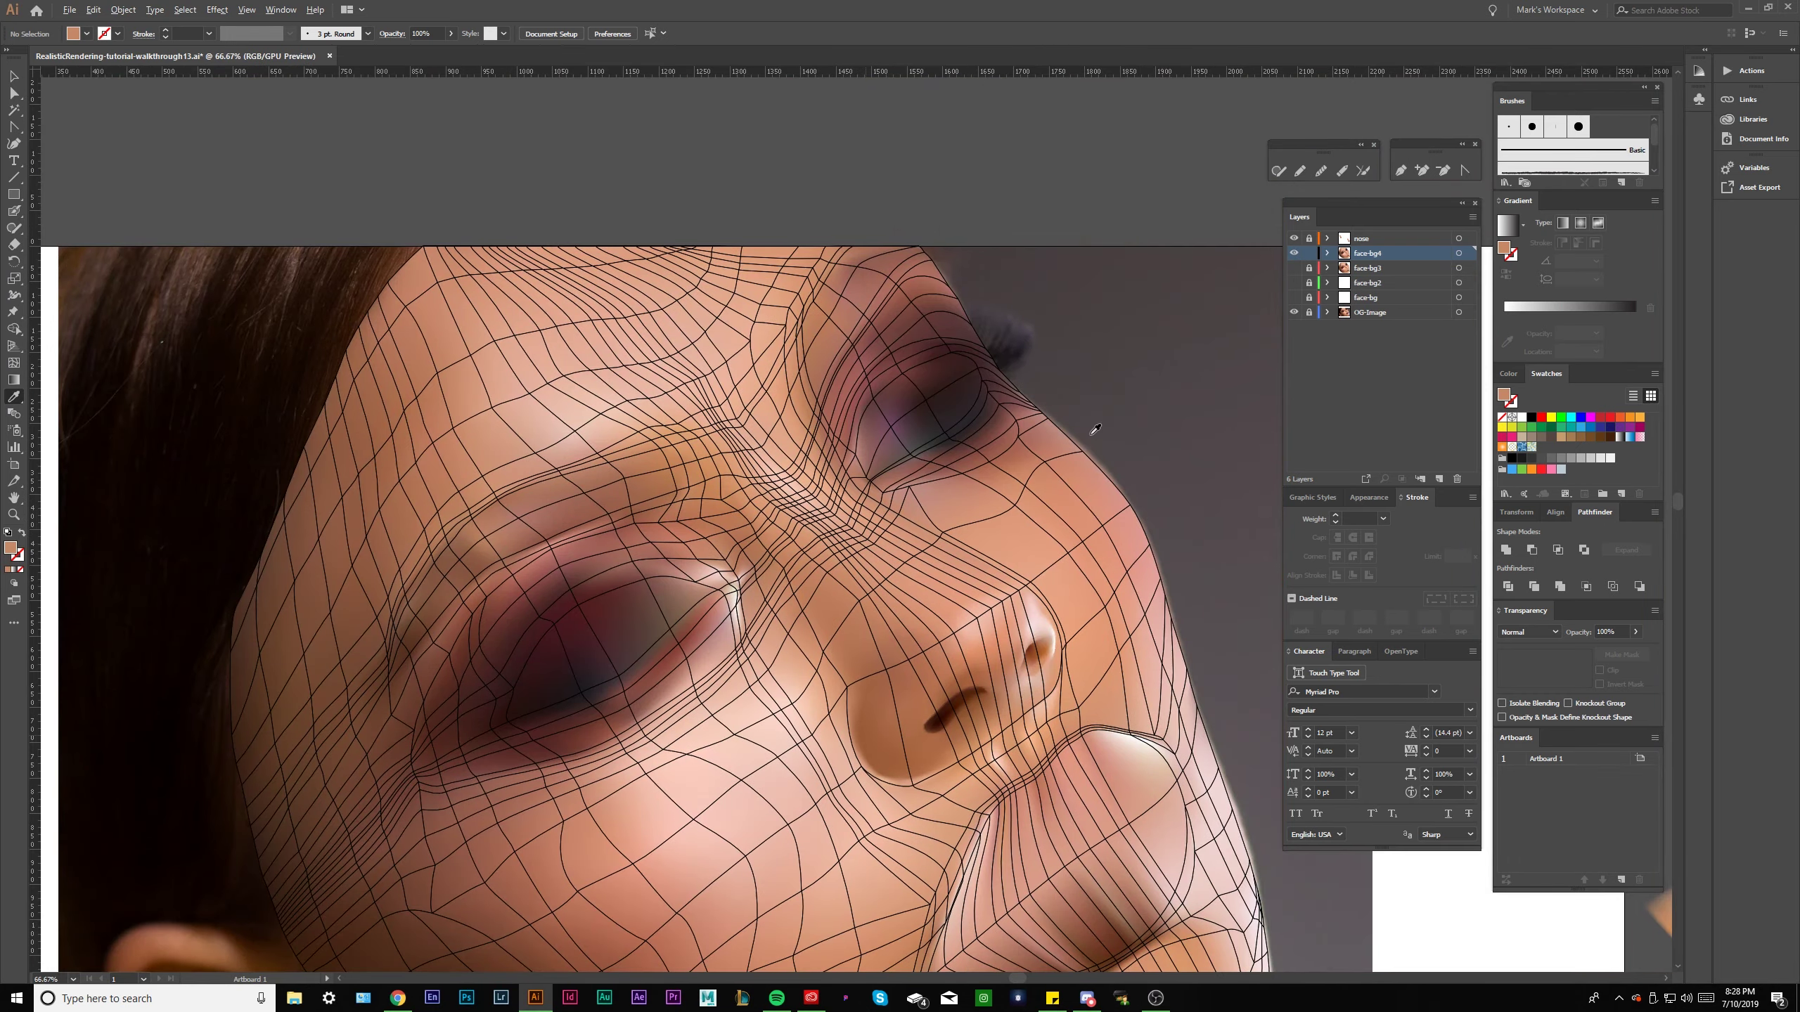
{"action": "scroll", "coordinate": [741, 424], "scroll_direction": "up", "scroll_amount": 3}
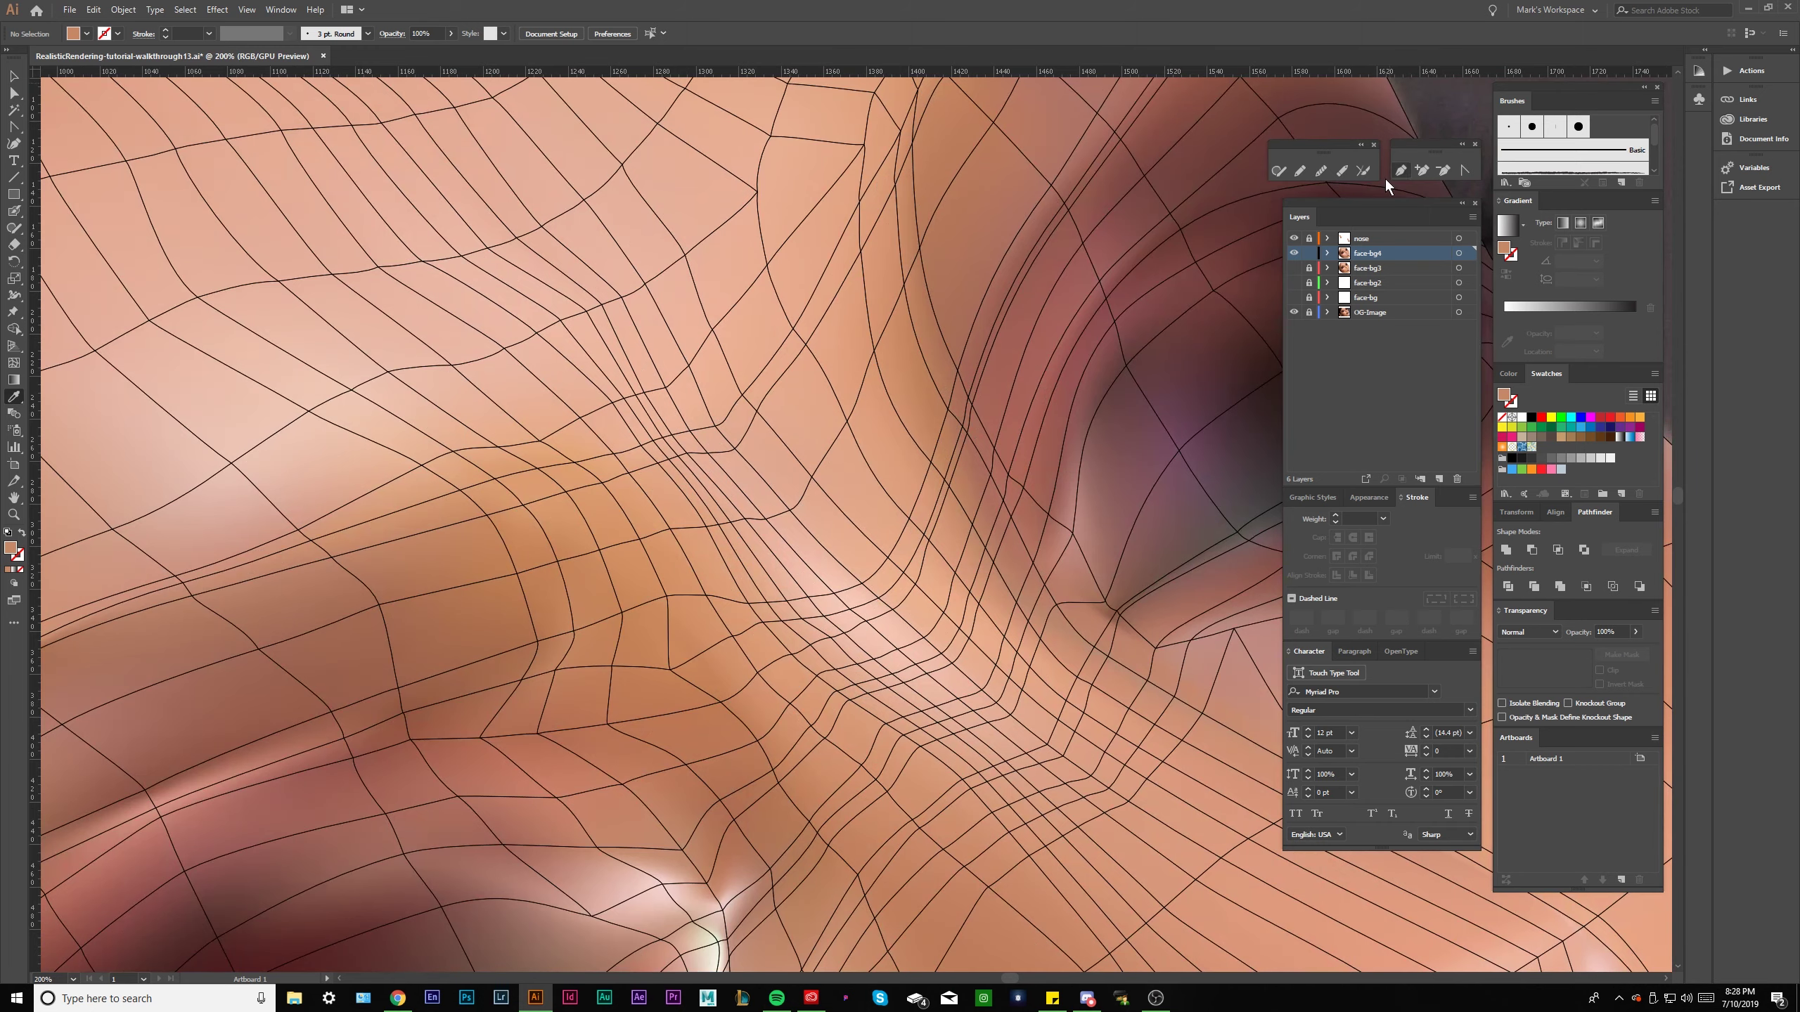
Lock the face-bg4 layer, unlock the nose layer and select the nose mesh at the bridge between the eyes.
{"action": "key", "text": "ctrl+h"}
{"action": "left_click", "coordinate": [1341, 240]}
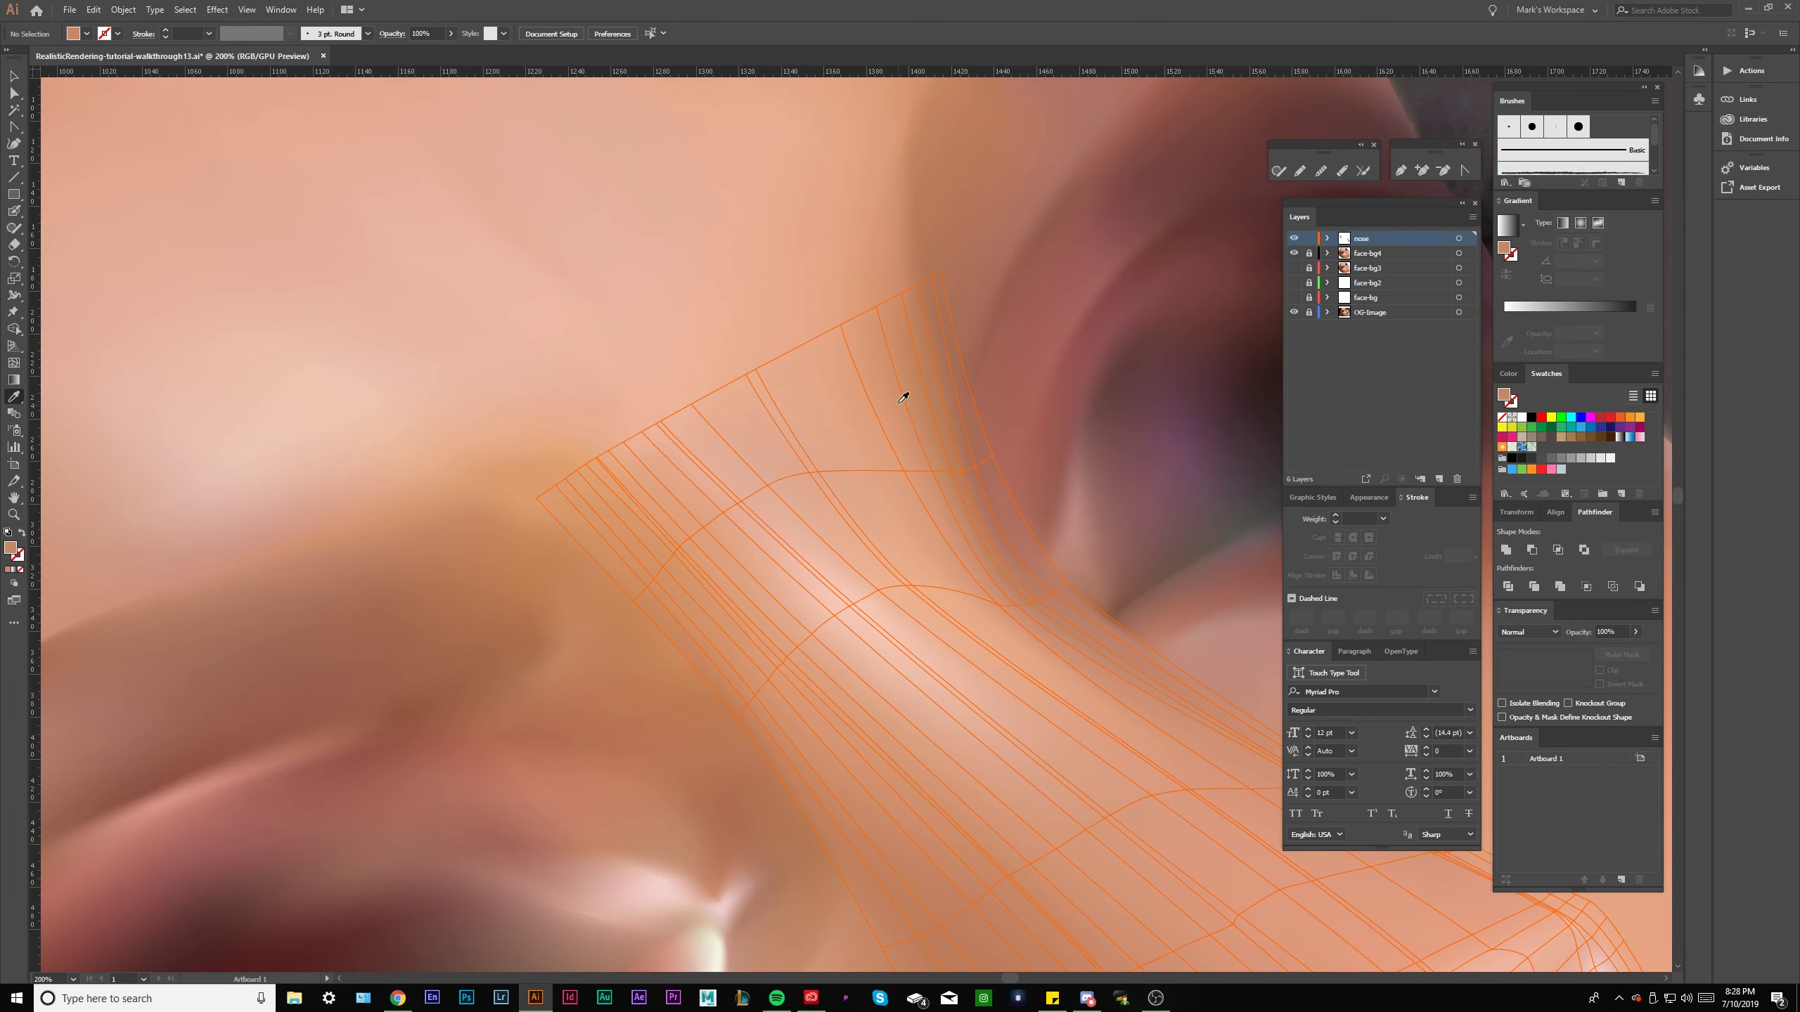
{"action": "left_click", "coordinate": [717, 611]}
{"action": "scroll", "coordinate": [752, 709], "scroll_direction": "up", "scroll_amount": 1}
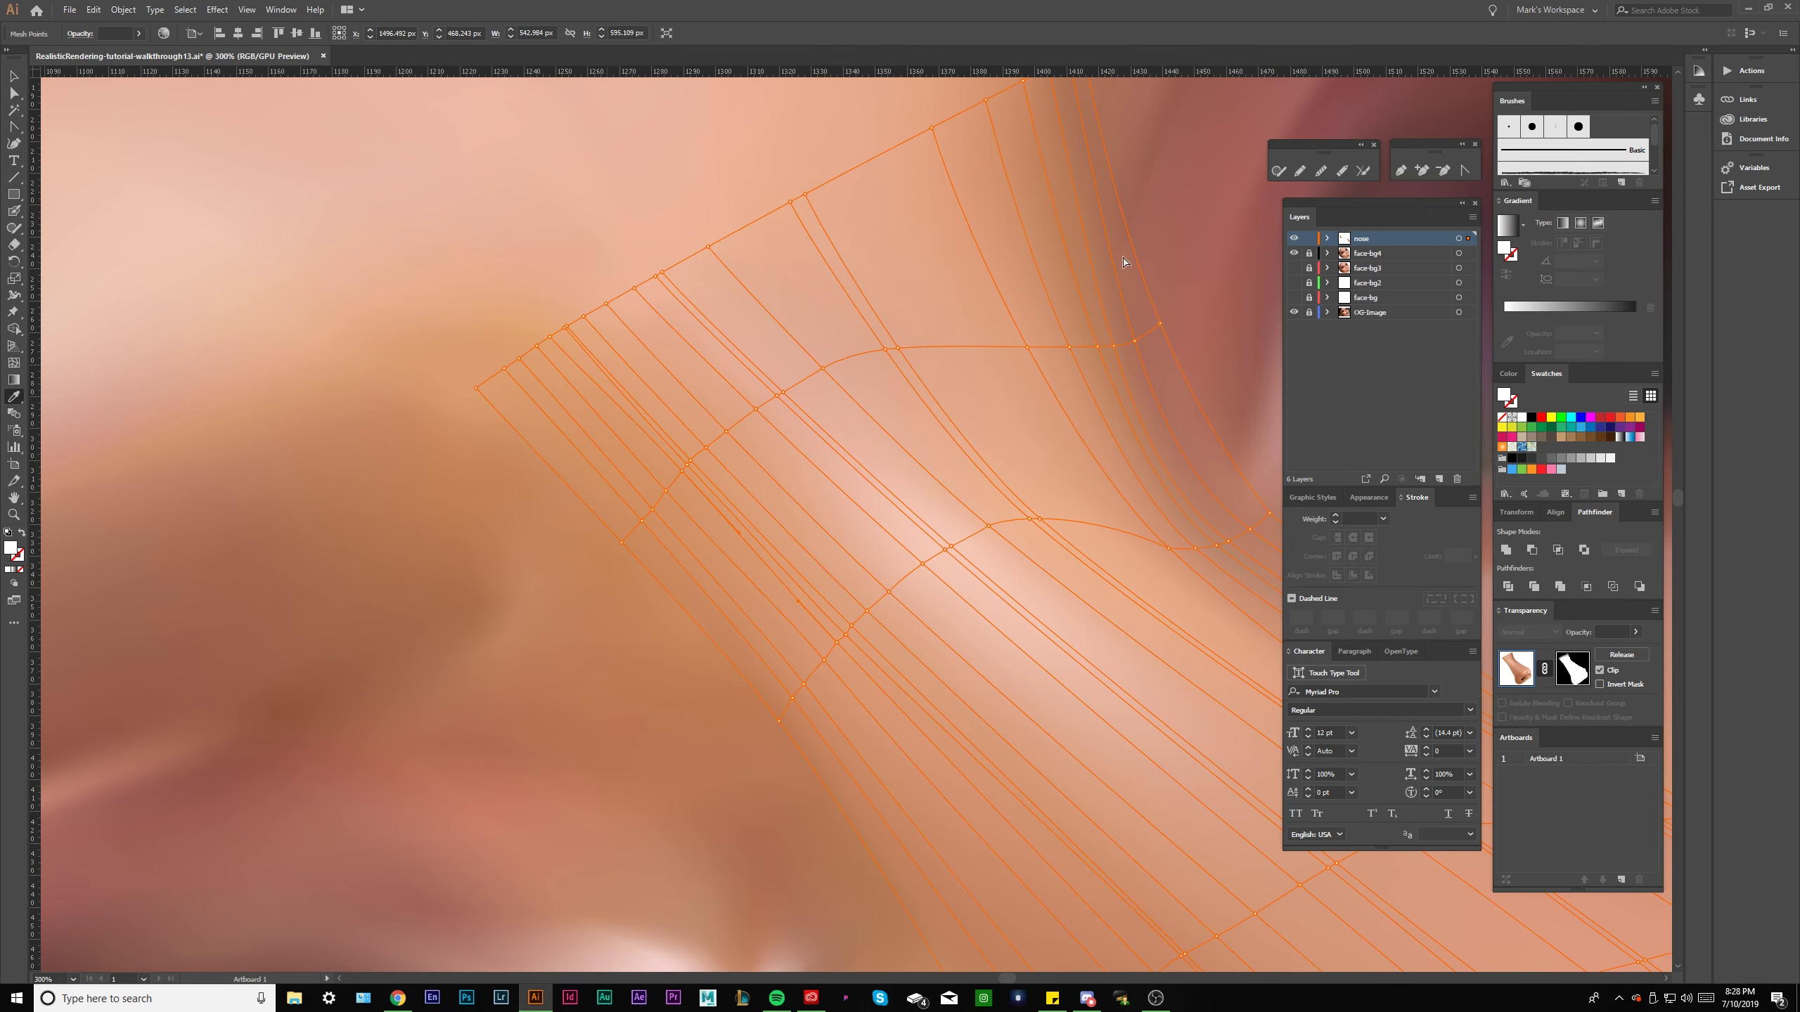
{"action": "scroll", "coordinate": [617, 550], "scroll_direction": "up", "scroll_amount": 2}
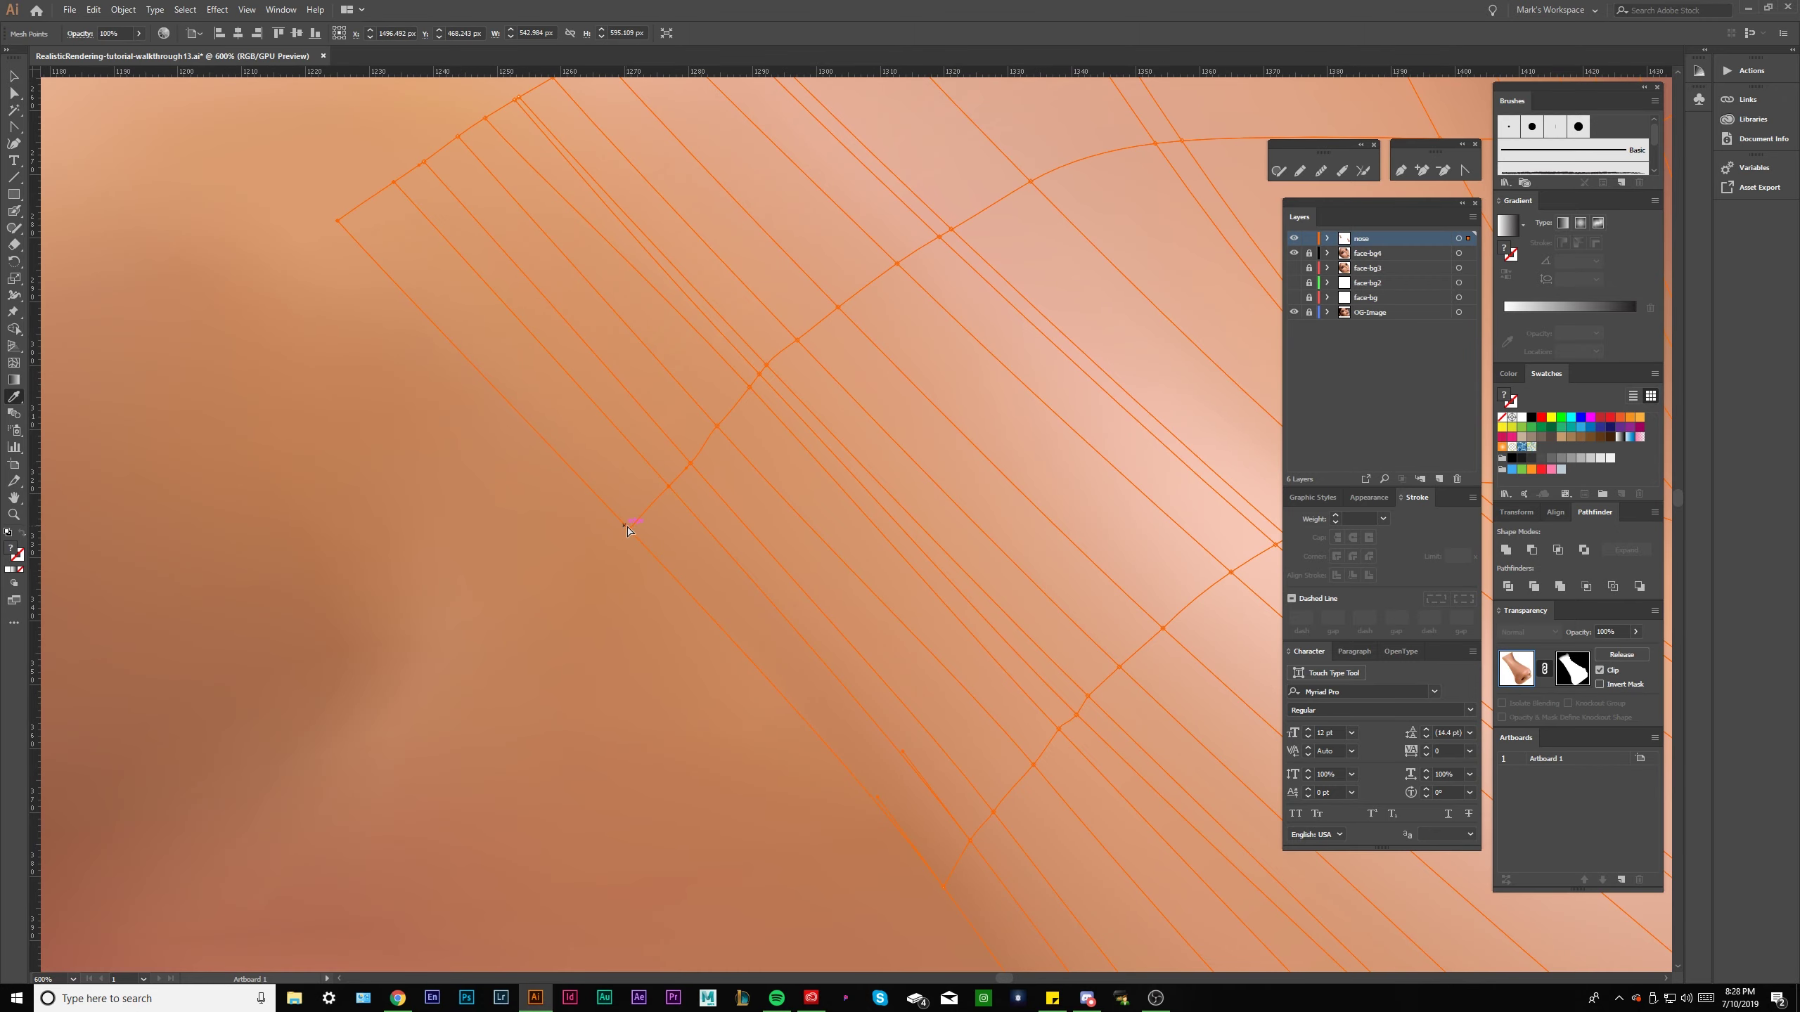
Recolour the nose mesh's edge points along the near side of the upper bridge with skin tones sampled beside them.
{"action": "left_click", "coordinate": [630, 528]}
{"action": "scroll", "coordinate": [755, 671], "scroll_direction": "down", "scroll_amount": 3}
{"action": "scroll", "coordinate": [755, 671], "scroll_direction": "right", "scroll_amount": 2}
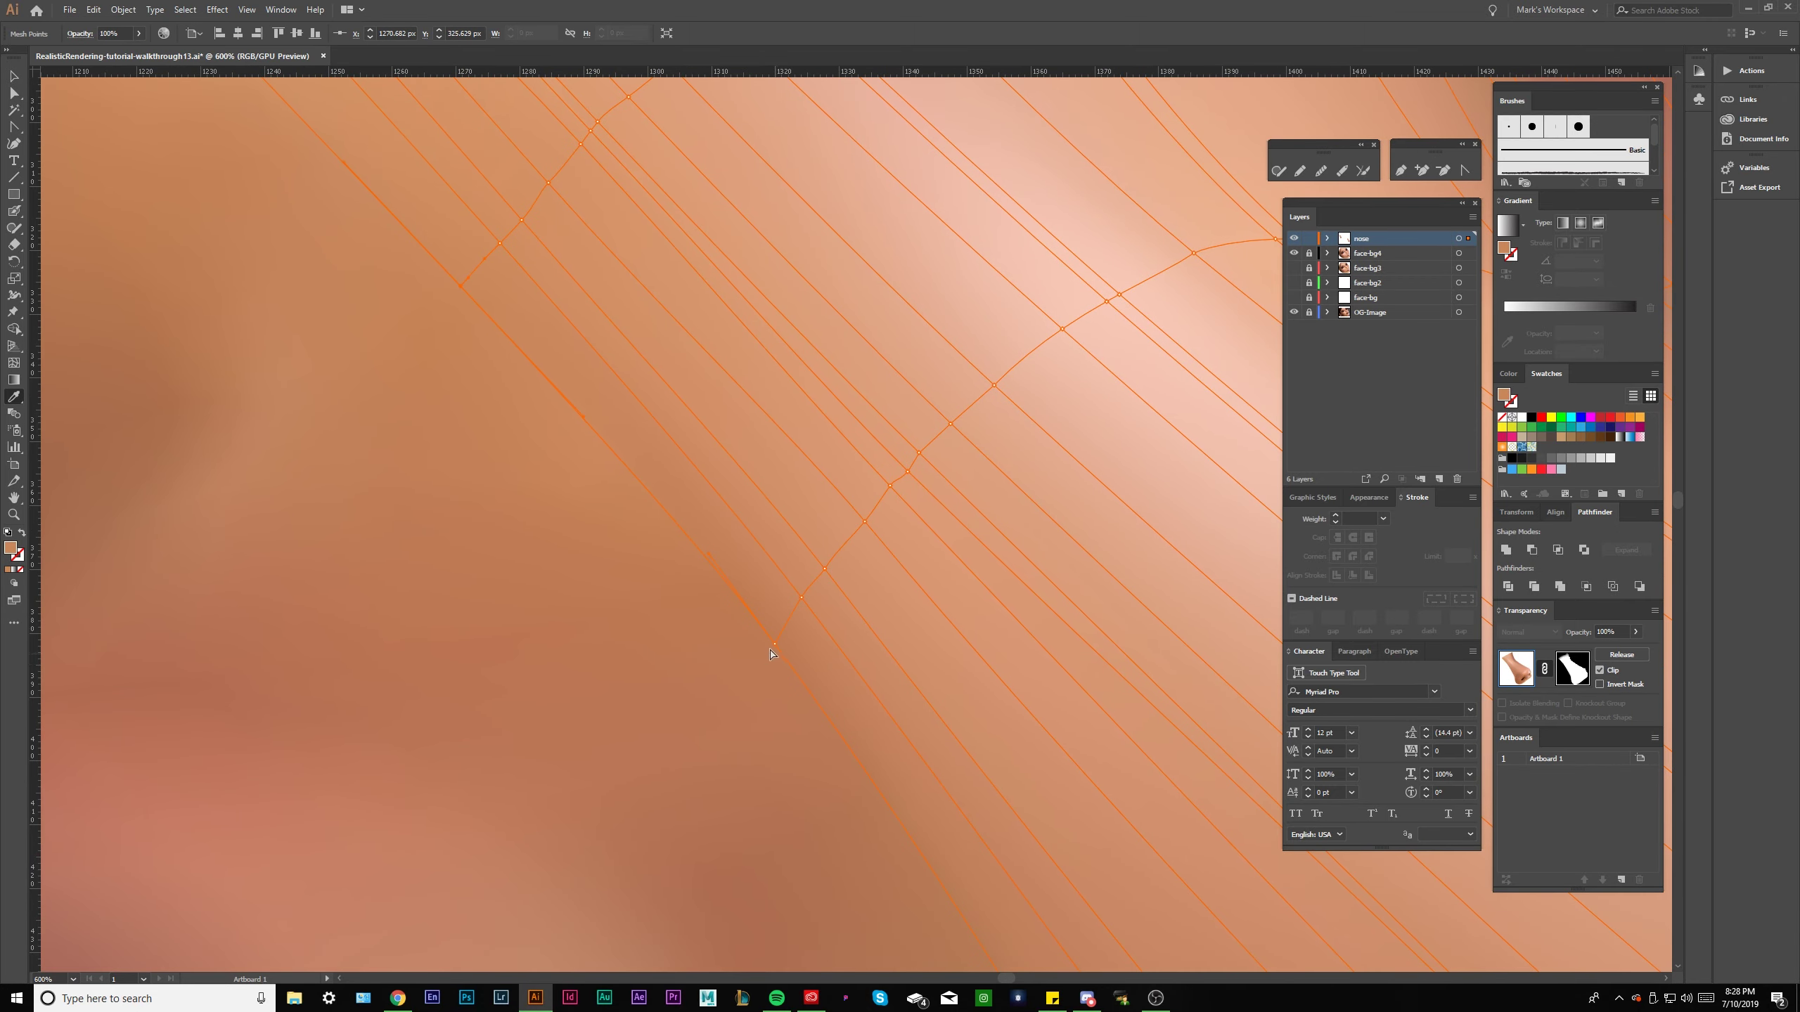
{"action": "left_click", "coordinate": [773, 647]}
{"action": "scroll", "coordinate": [763, 498], "scroll_direction": "down", "scroll_amount": 3}
{"action": "scroll", "coordinate": [727, 534], "scroll_direction": "right", "scroll_amount": 3}
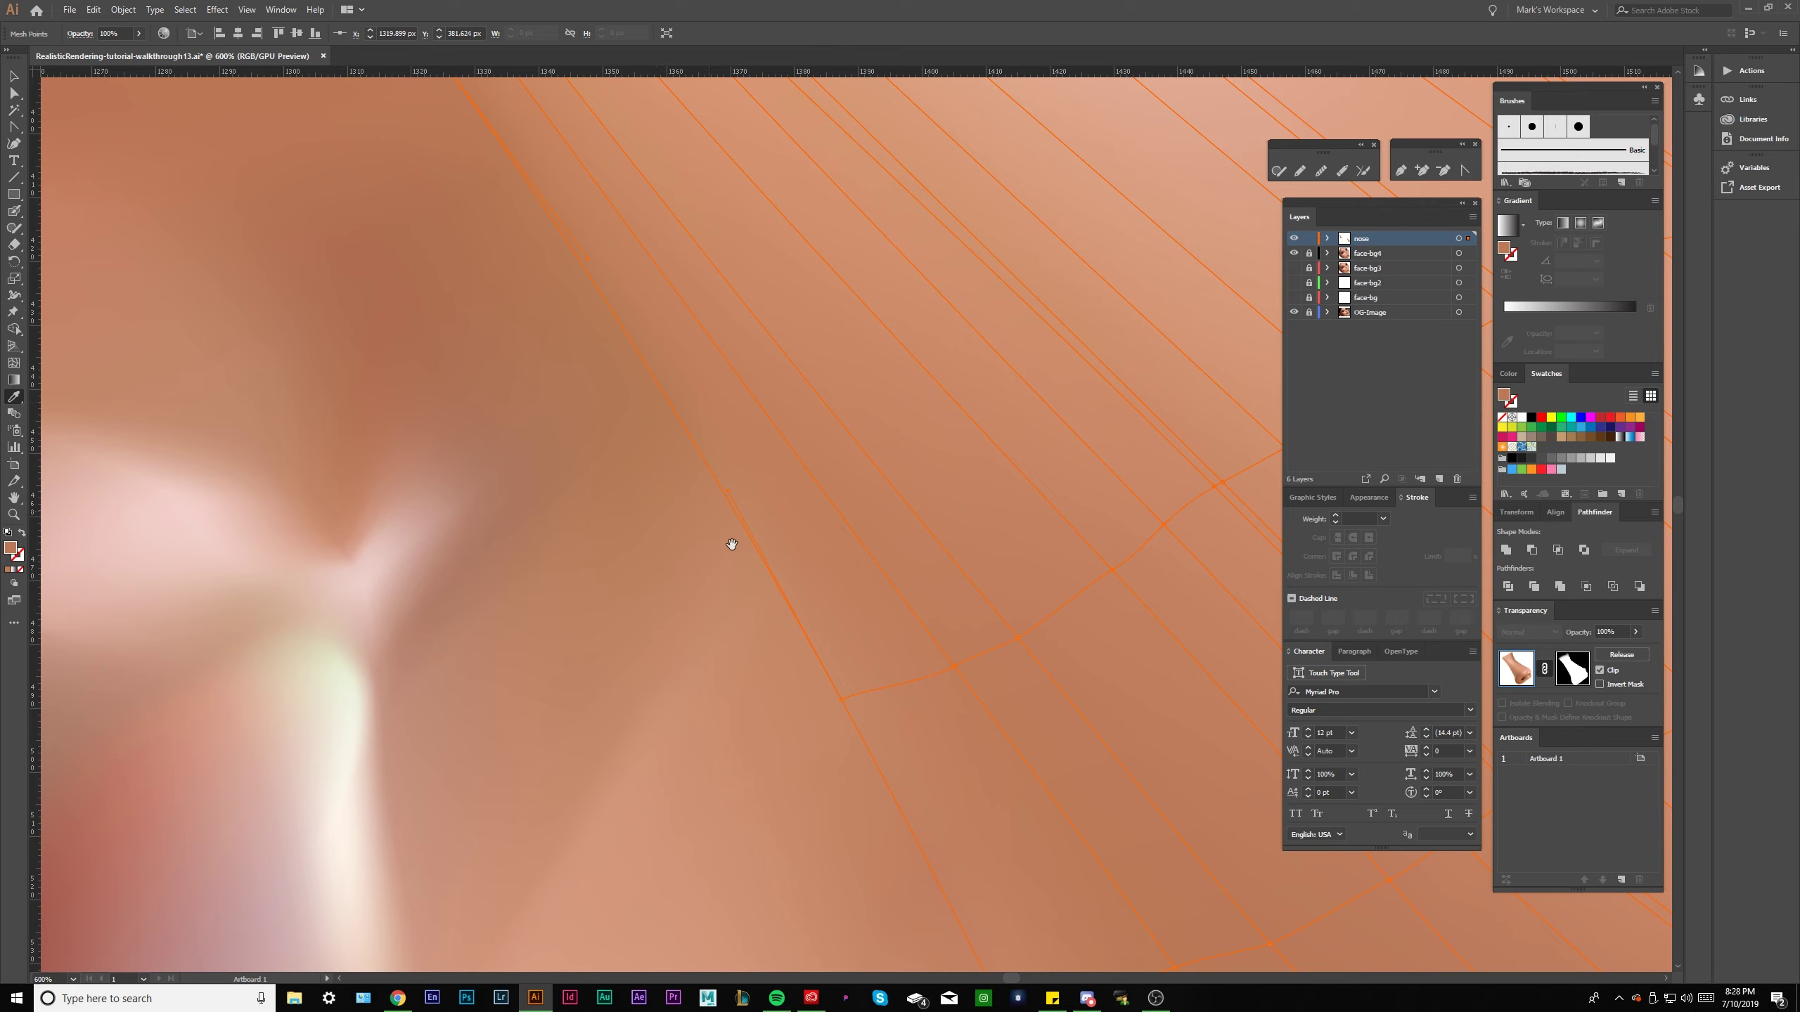
Recolour the nose mesh's edge points down the near side of the lower bridge with skin tones sampled beside them.
{"action": "left_click", "coordinate": [761, 534]}
{"action": "scroll", "coordinate": [824, 558], "scroll_direction": "down", "scroll_amount": 3}
{"action": "scroll", "coordinate": [824, 558], "scroll_direction": "right", "scroll_amount": 2}
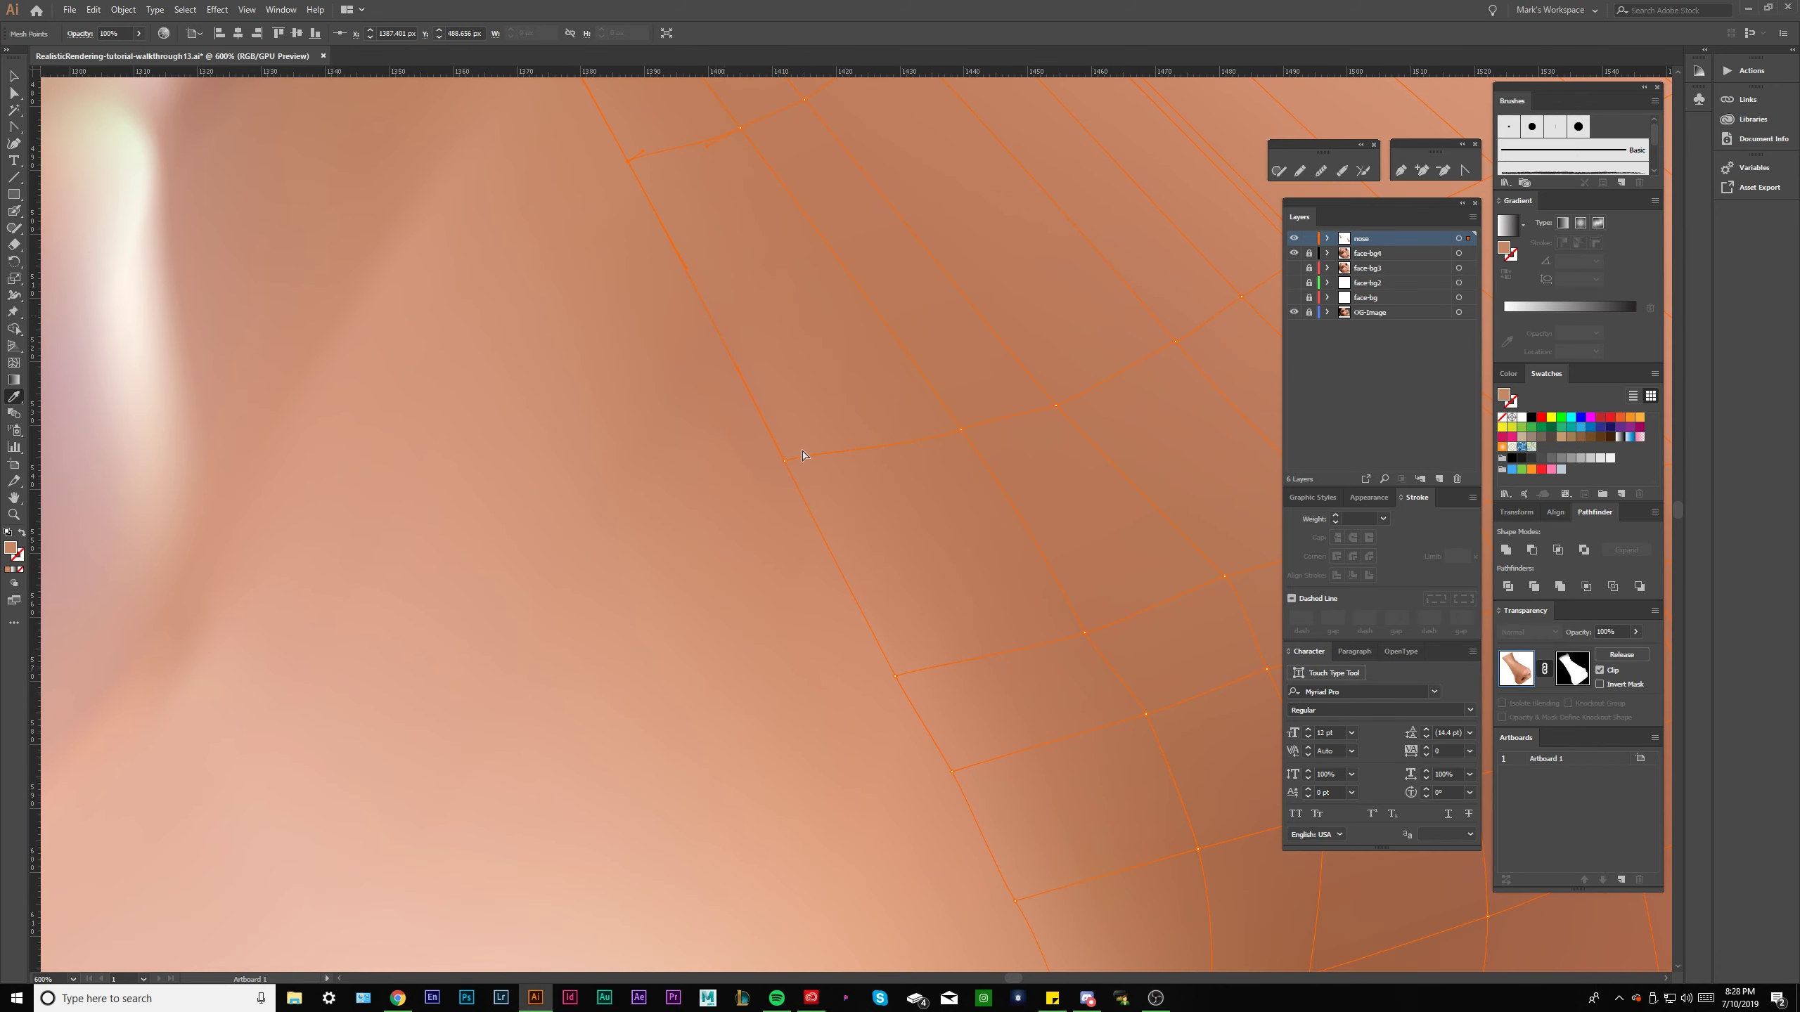
{"action": "left_click", "coordinate": [751, 491]}
{"action": "scroll", "coordinate": [751, 490], "scroll_direction": "down", "scroll_amount": 2}
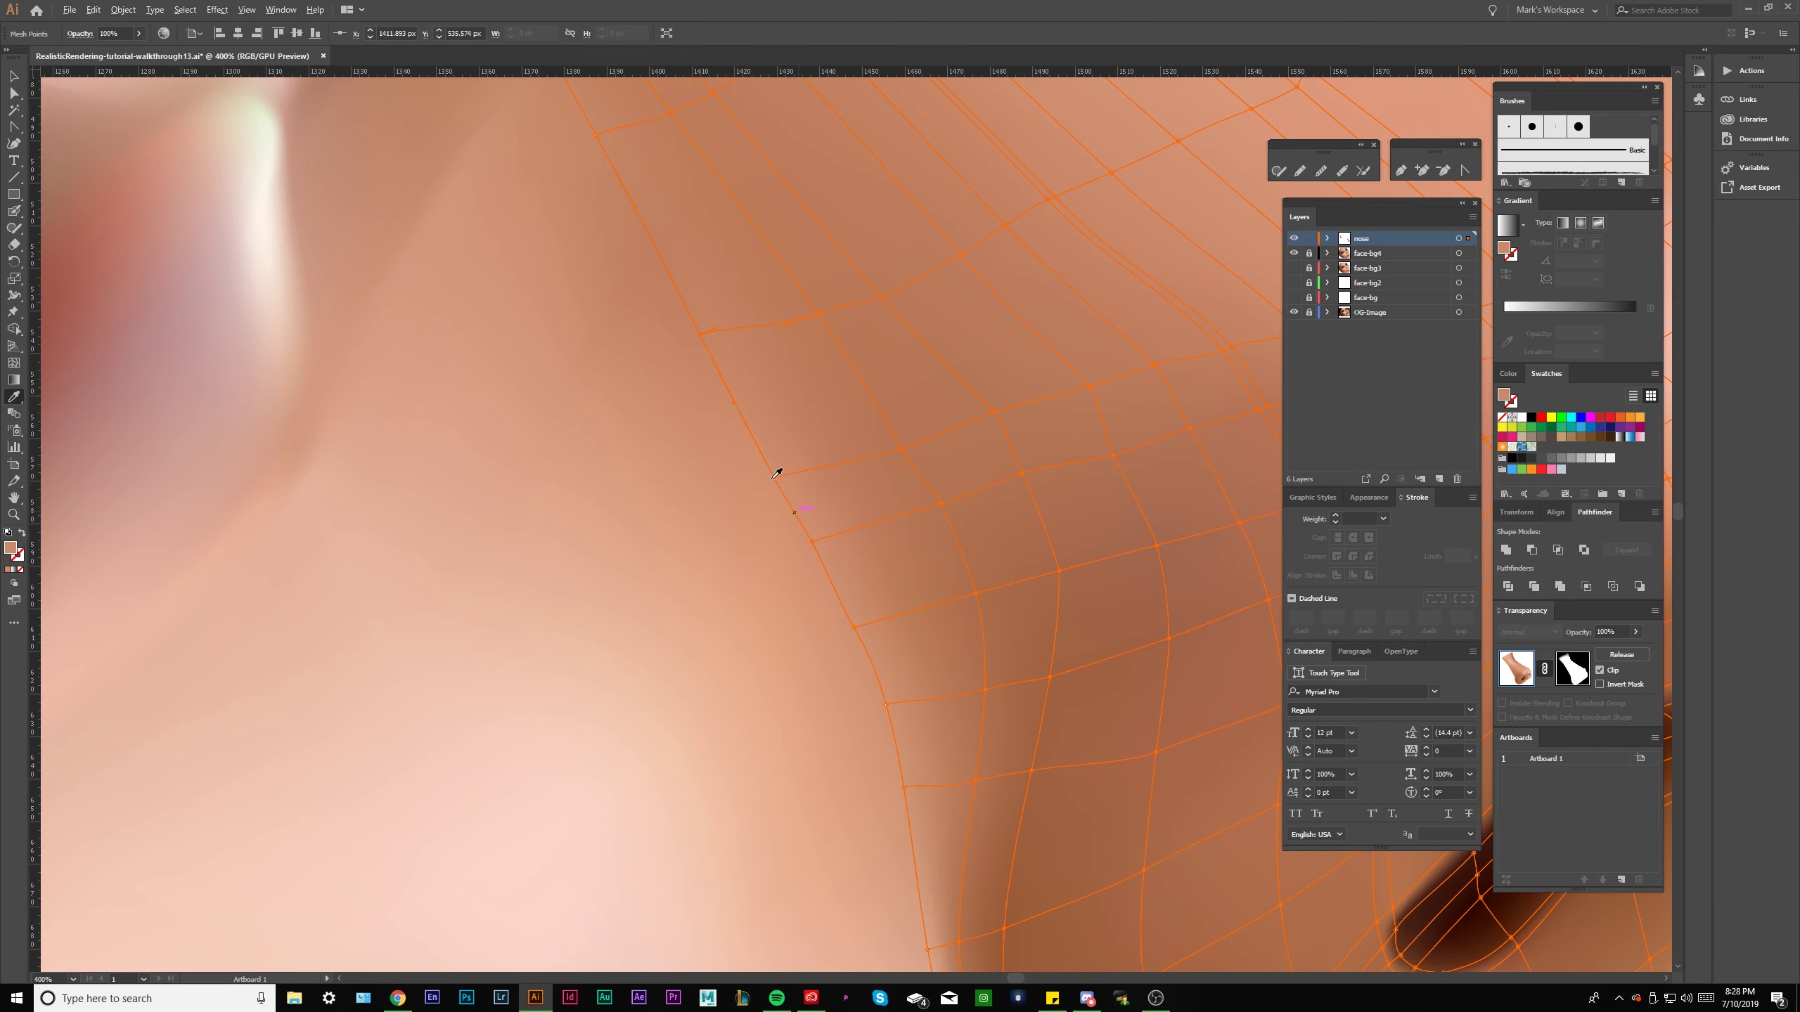
{"action": "left_click", "coordinate": [780, 518]}
Match the nose mesh's edge points along the outer side of the near nostril wing to the adjacent cheek colours.
{"action": "scroll", "coordinate": [779, 489], "scroll_direction": "down", "scroll_amount": 2}
{"action": "scroll", "coordinate": [779, 489], "scroll_direction": "right", "scroll_amount": 1}
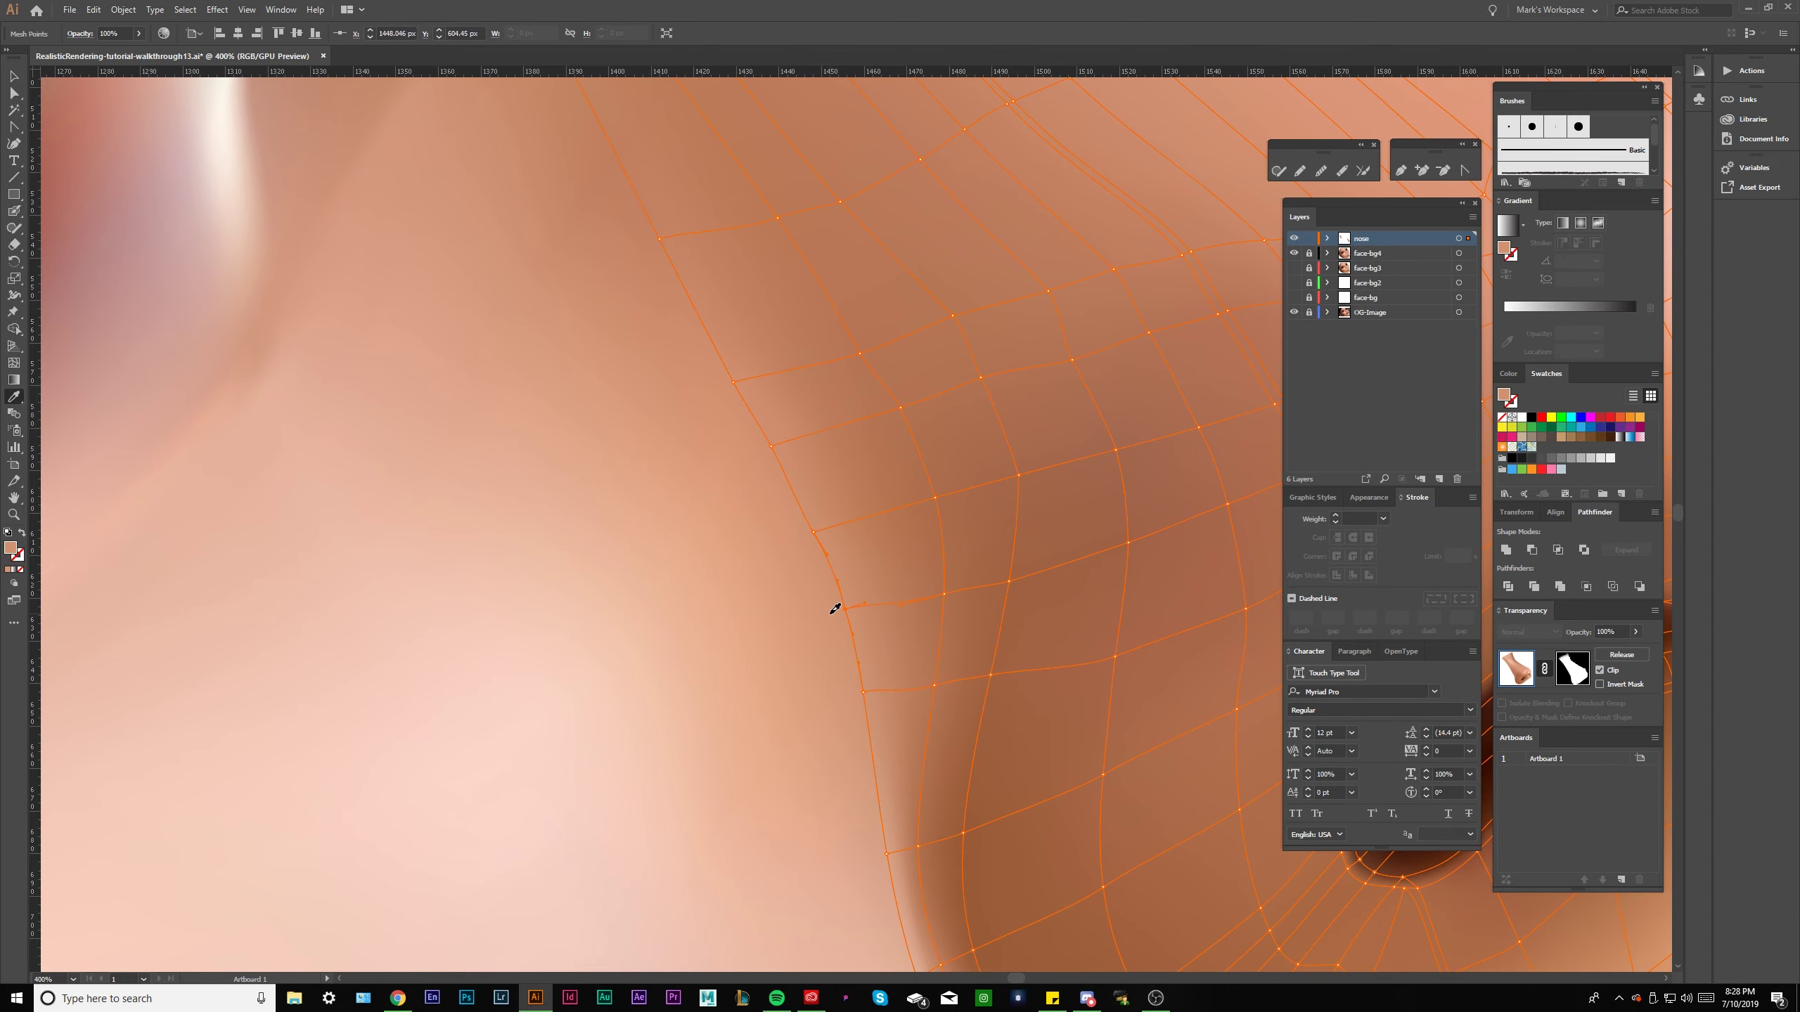
{"action": "scroll", "coordinate": [863, 707], "scroll_direction": "down", "scroll_amount": 2}
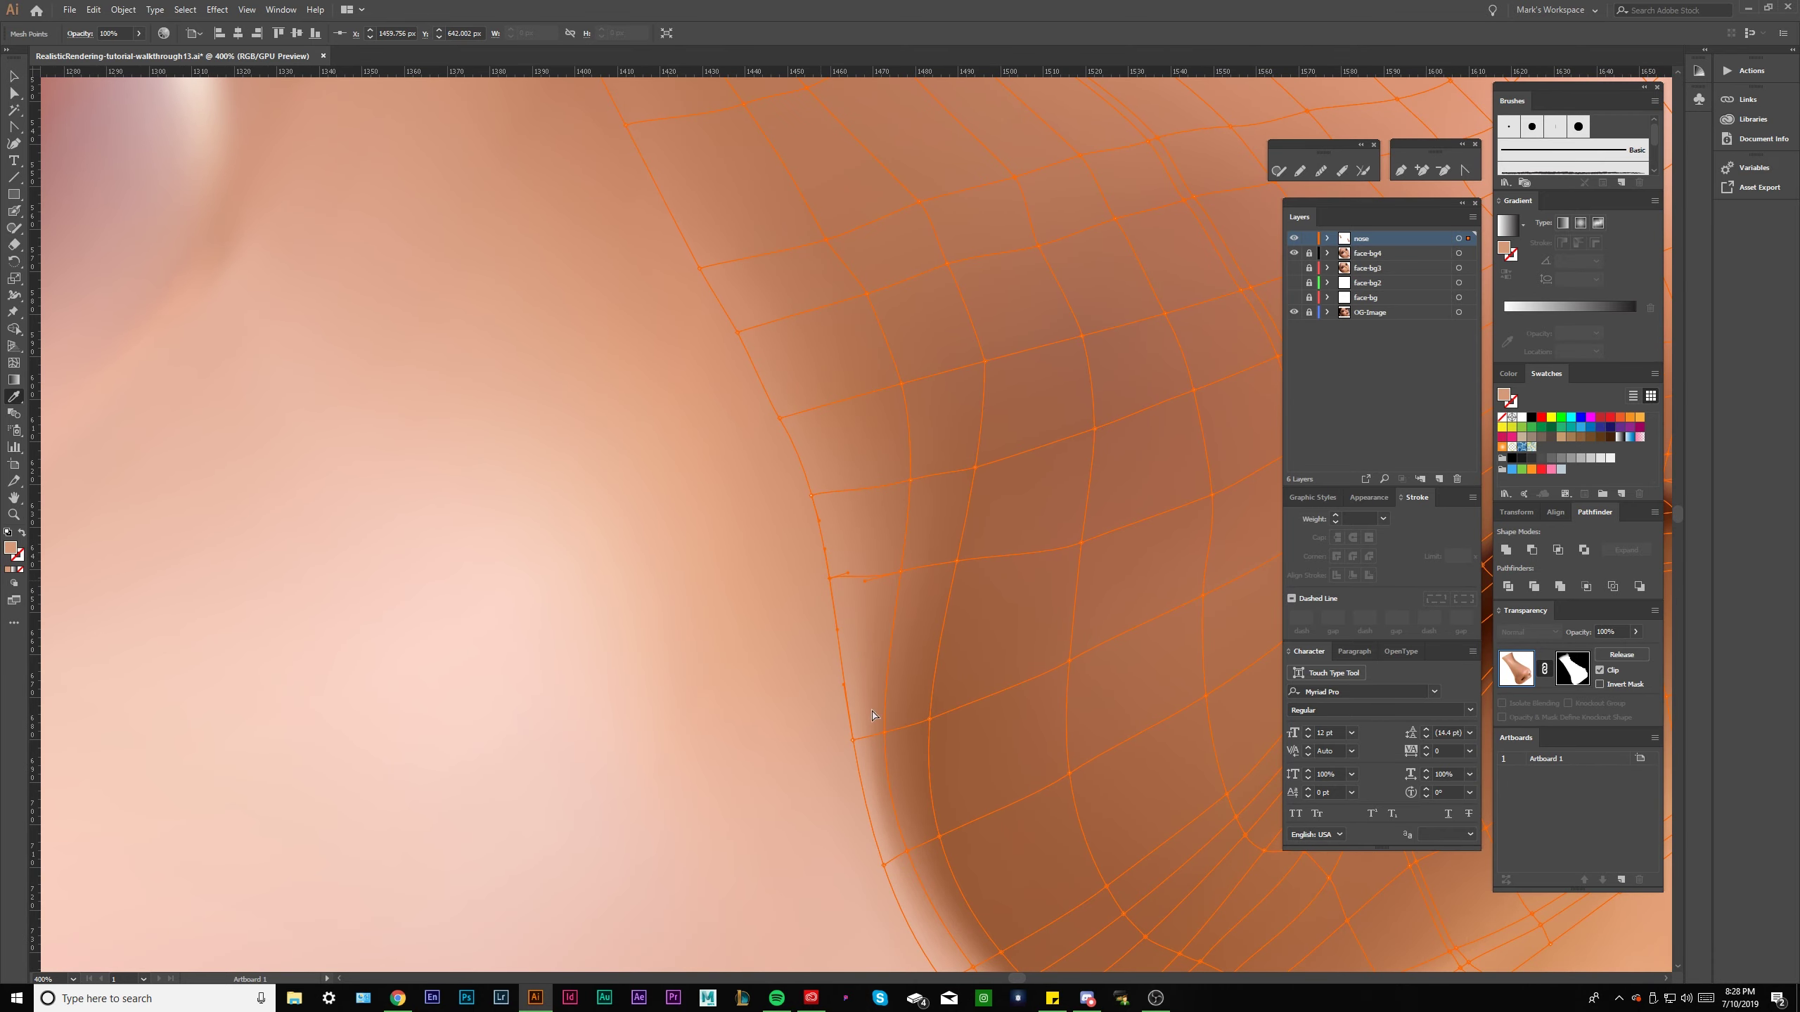
{"action": "left_click", "coordinate": [861, 746]}
{"action": "scroll", "coordinate": [860, 746], "scroll_direction": "down", "scroll_amount": 5}
{"action": "scroll", "coordinate": [772, 513], "scroll_direction": "right", "scroll_amount": 2}
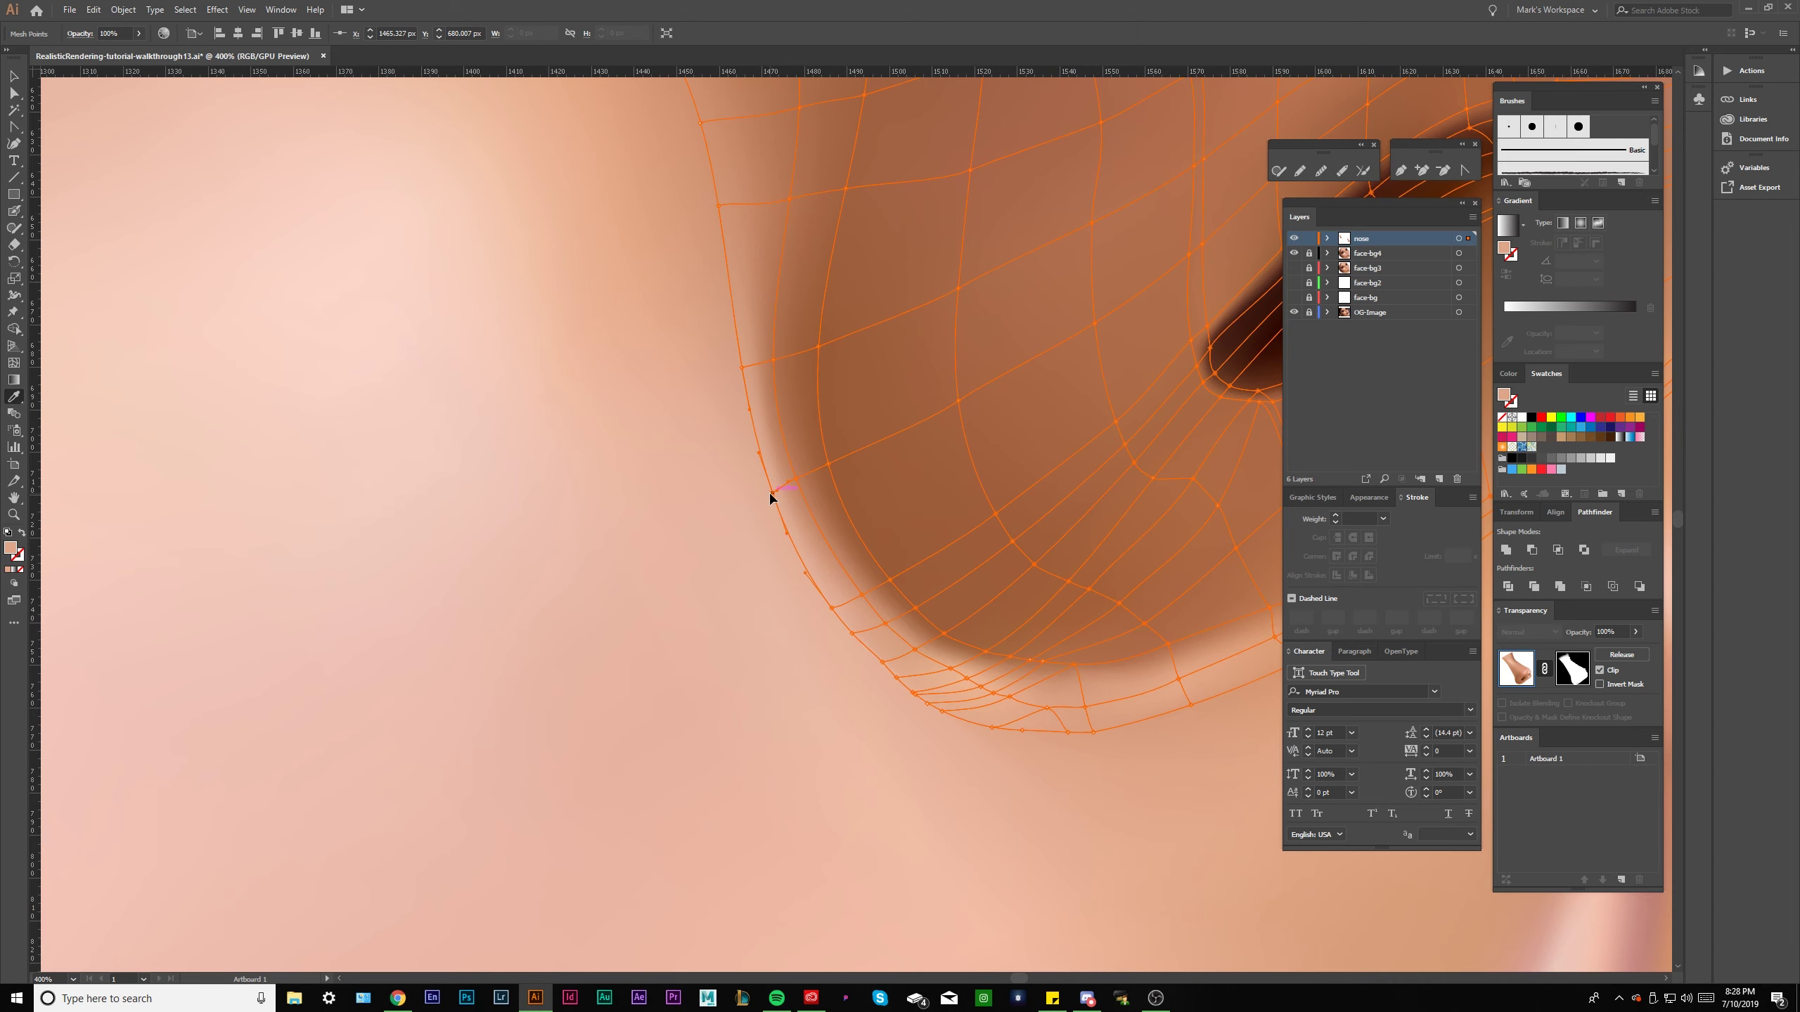
Recolour the clustered edge points around the bottom curve of the near nostril wing with the skin tones below them.
{"action": "left_click", "coordinate": [851, 634]}
{"action": "left_click_drag", "start_coordinate": [847, 644], "coordinate": [916, 691]}
{"action": "scroll", "coordinate": [916, 691], "scroll_direction": "down", "scroll_amount": 1}
{"action": "scroll", "coordinate": [916, 691], "scroll_direction": "right", "scroll_amount": 2}
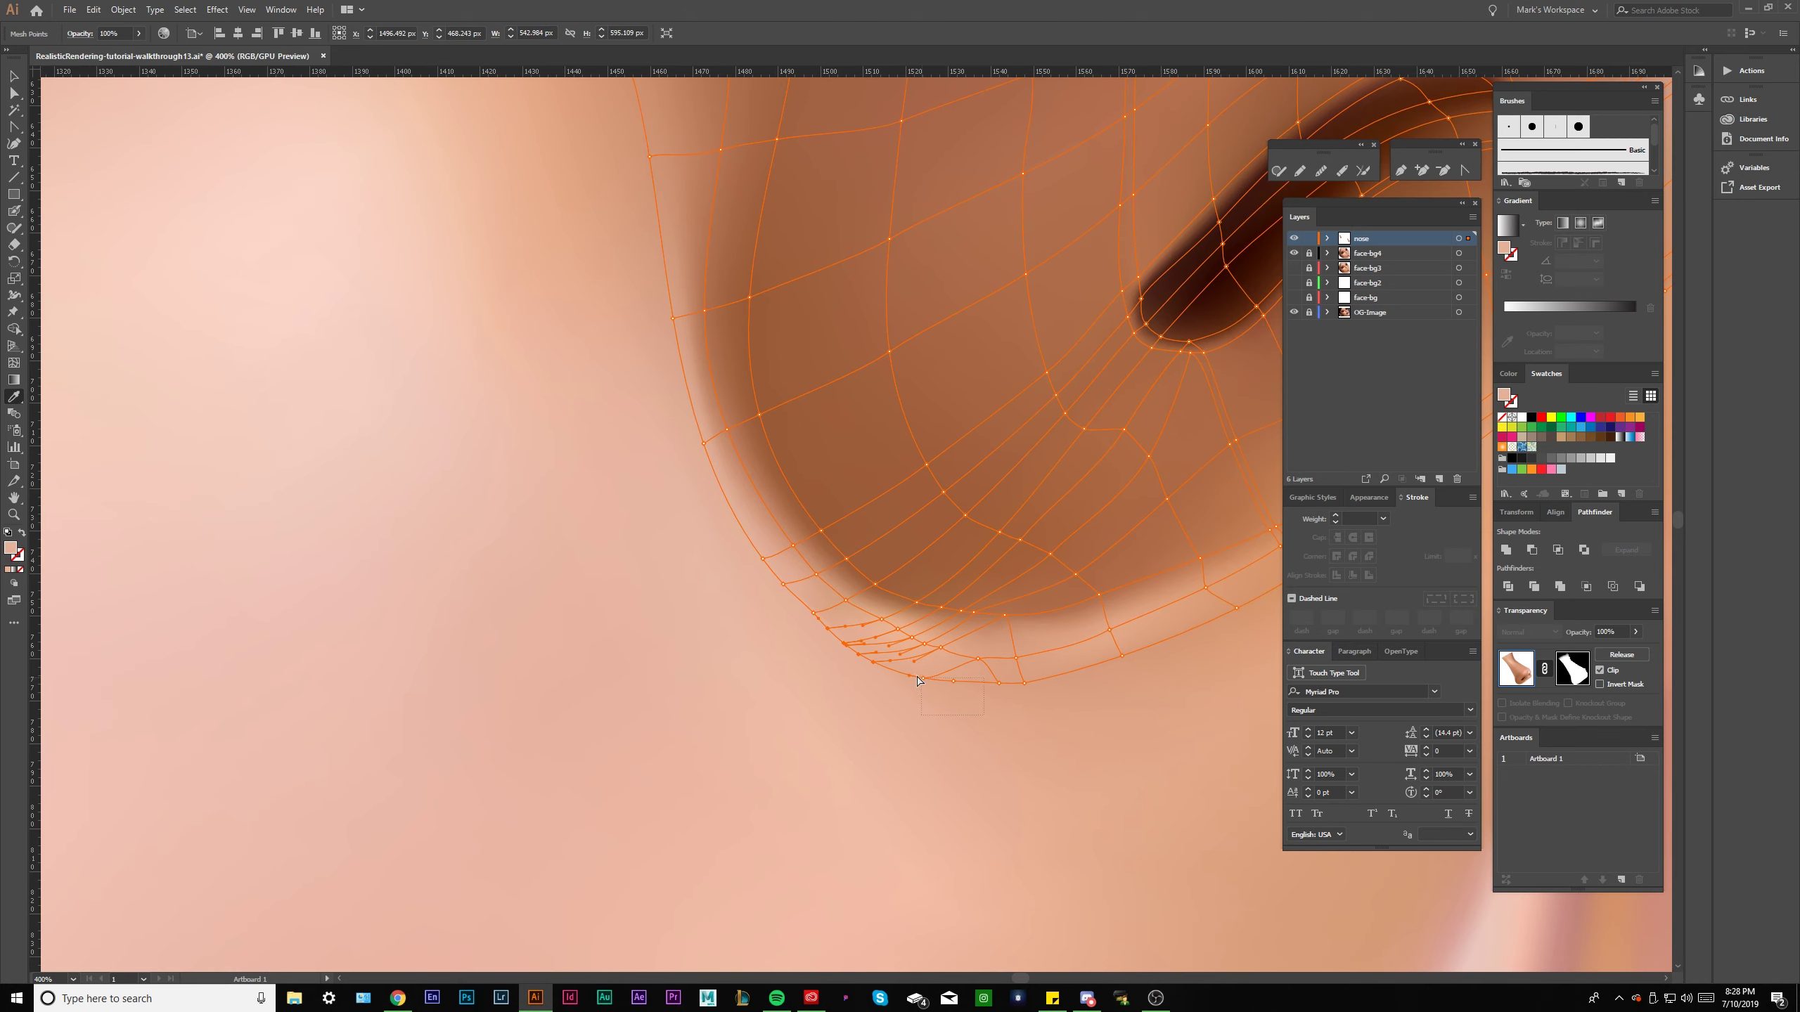
{"action": "scroll", "coordinate": [1030, 716], "scroll_direction": "right", "scroll_amount": 1}
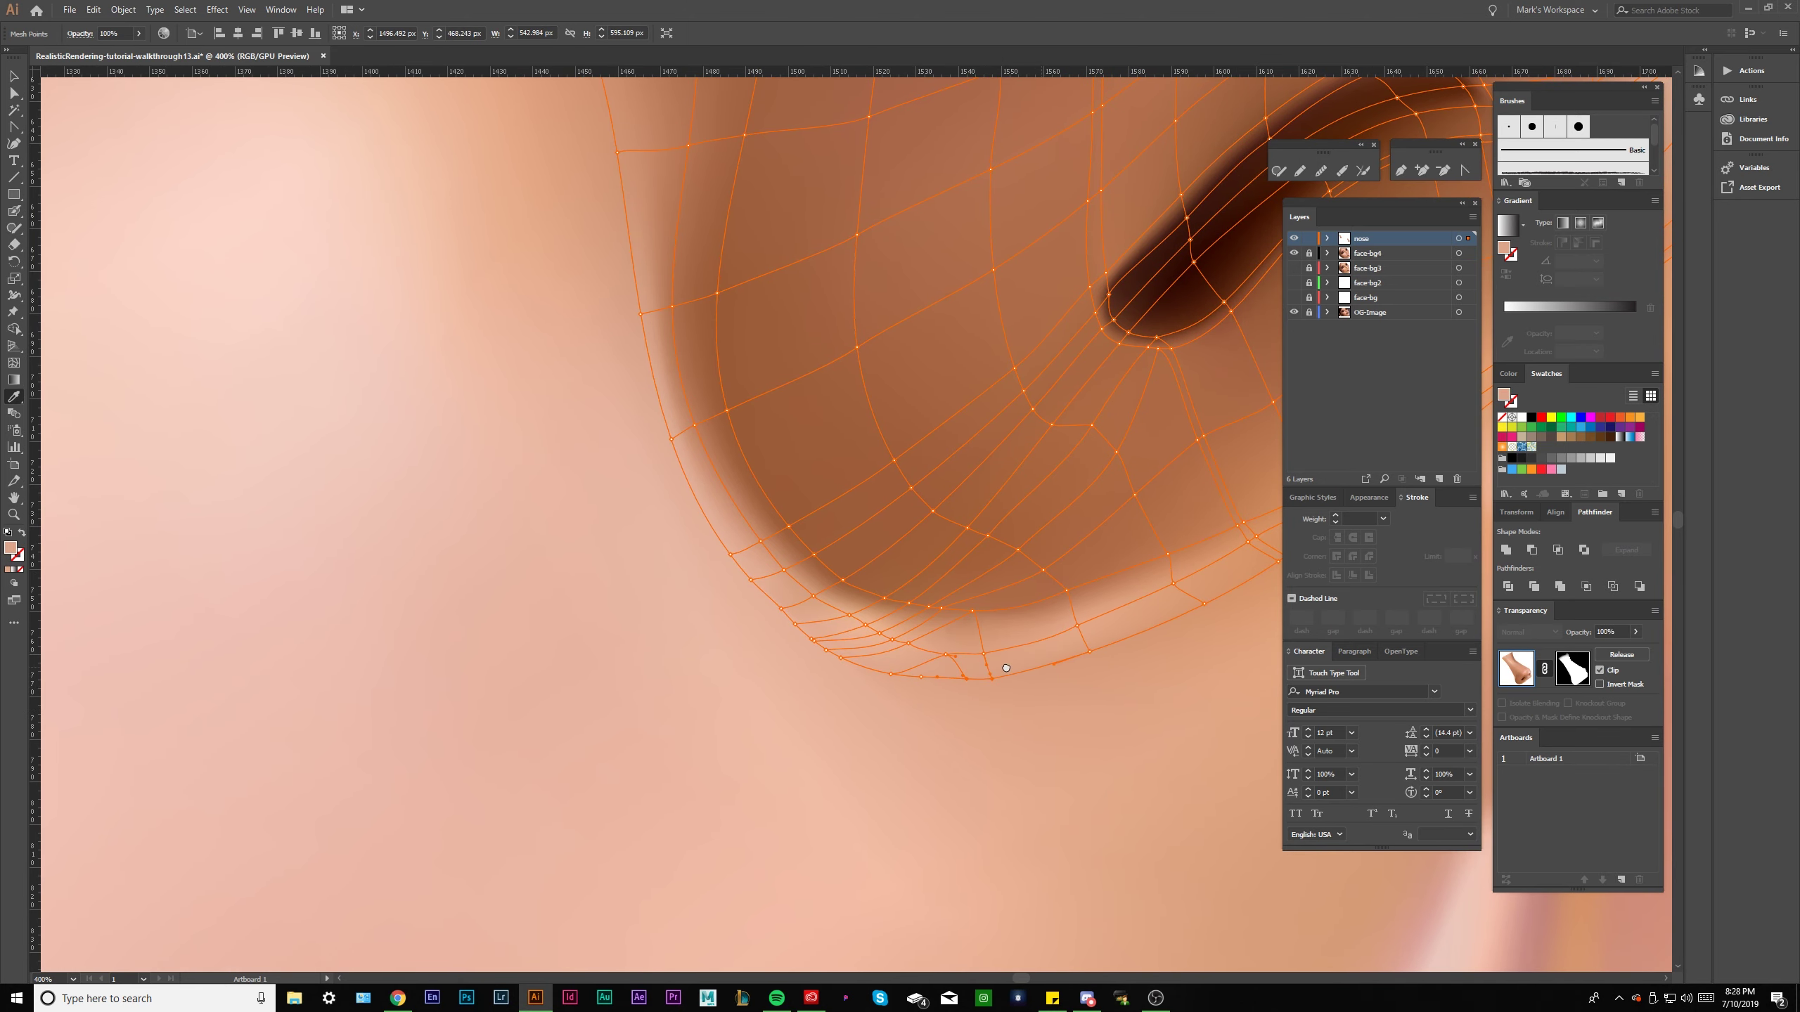
Recolour the nose mesh's edge points along the underside of the near nostril with skin tones sampled above the upper lip.
{"action": "scroll", "coordinate": [1006, 668], "scroll_direction": "right", "scroll_amount": 3}
{"action": "scroll", "coordinate": [1025, 636], "scroll_direction": "right", "scroll_amount": 3}
{"action": "scroll", "coordinate": [1005, 656], "scroll_direction": "up", "scroll_amount": 1}
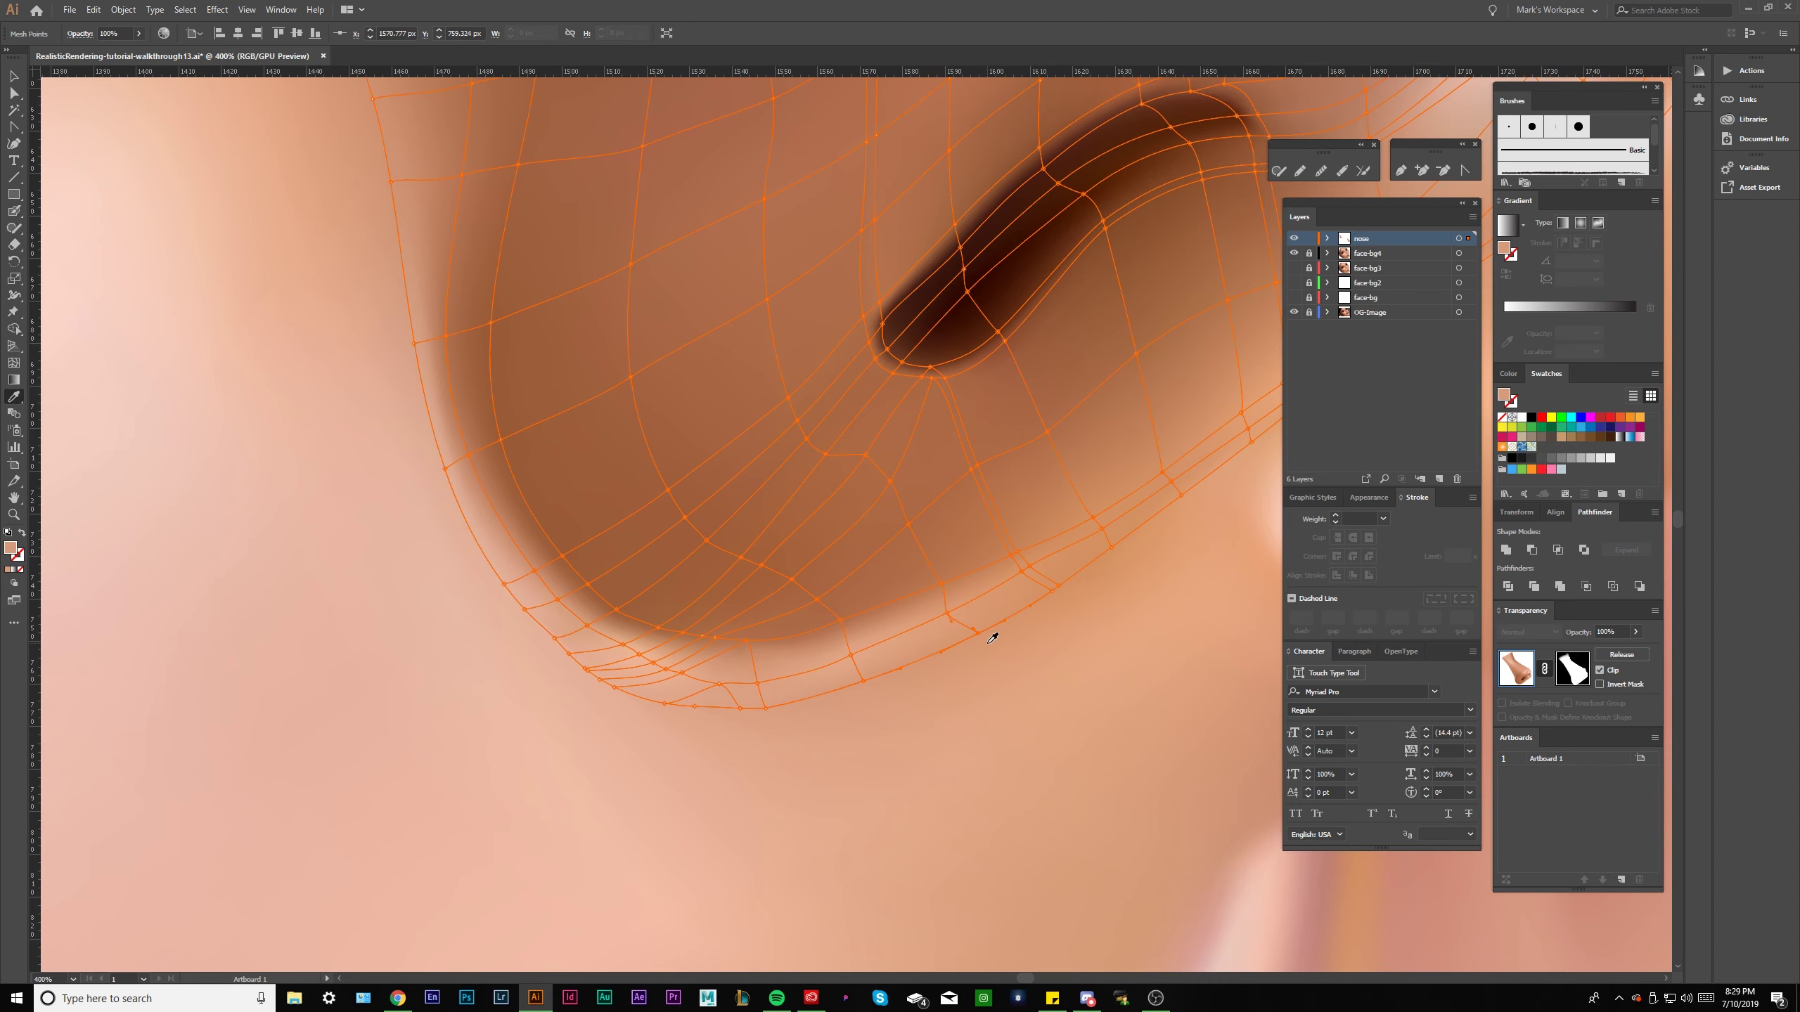
{"action": "scroll", "coordinate": [992, 638], "scroll_direction": "right", "scroll_amount": 2}
{"action": "scroll", "coordinate": [1000, 658], "scroll_direction": "up", "scroll_amount": 1}
{"action": "left_click", "coordinate": [1046, 620], "text": "ctrl"}
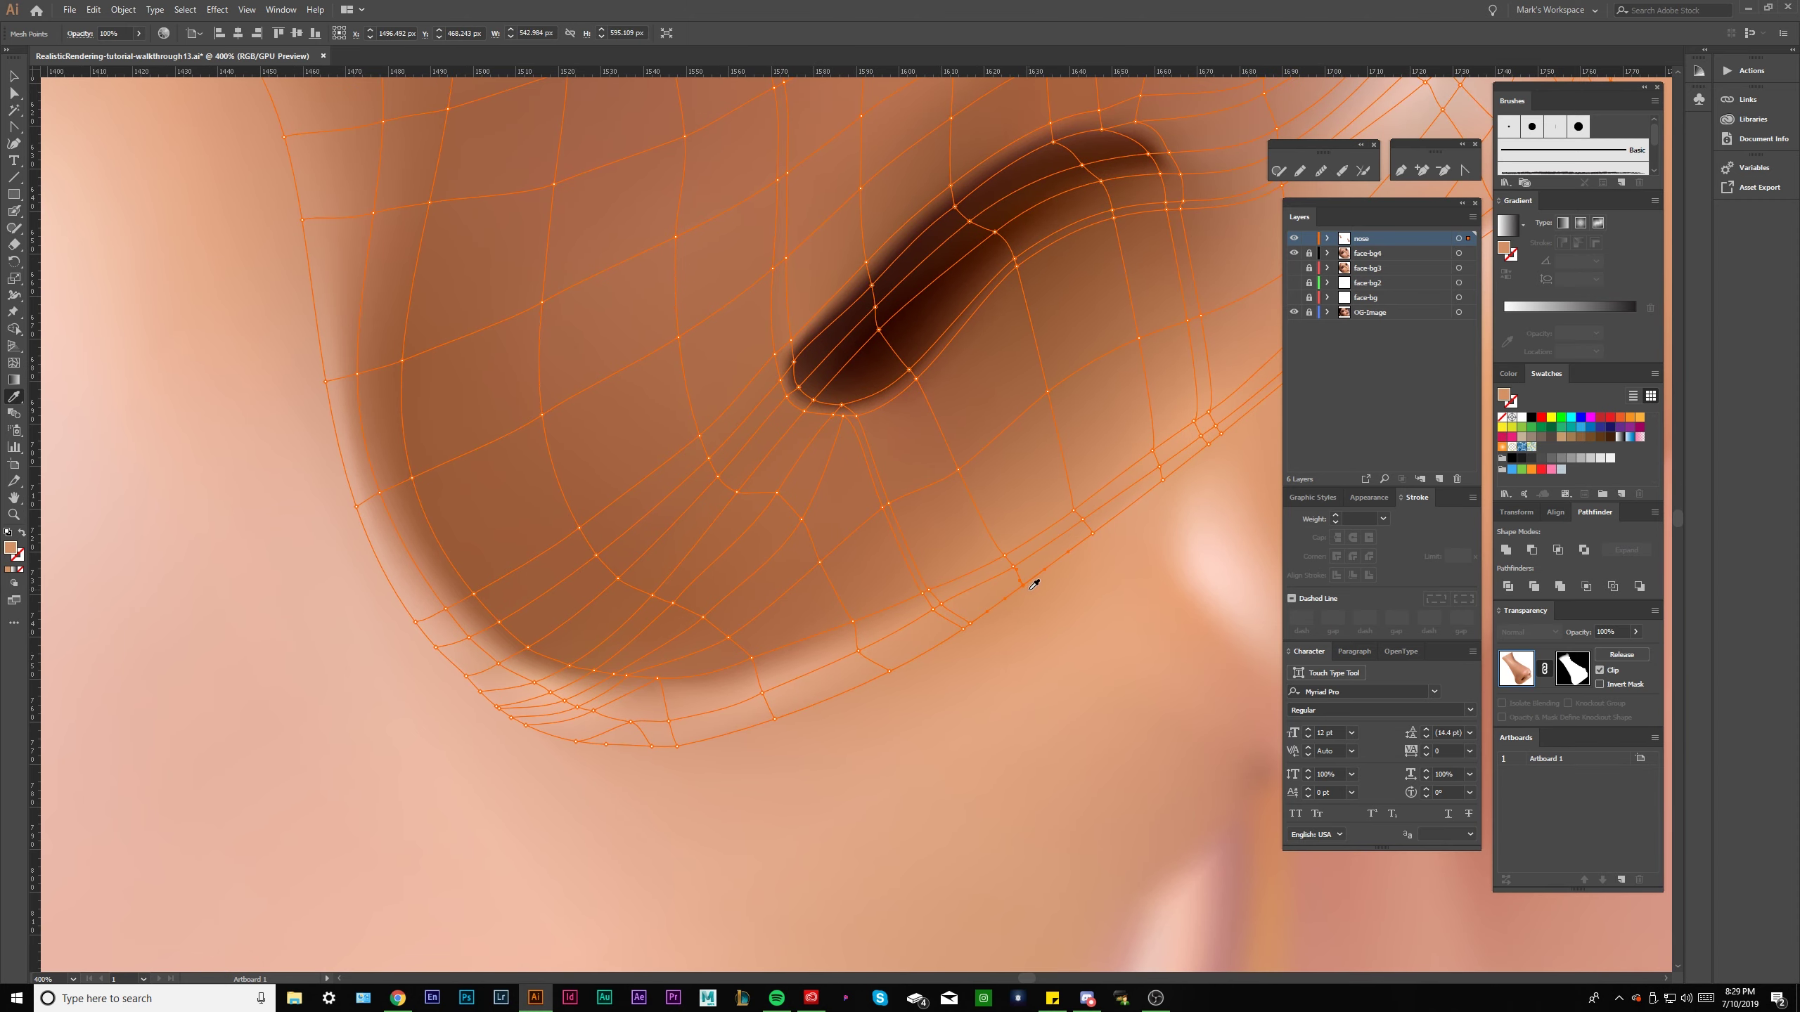
{"action": "left_click_drag", "start_coordinate": [1098, 528], "coordinate": [1104, 523]}
{"action": "scroll", "coordinate": [883, 622], "scroll_direction": "up", "scroll_amount": 1}
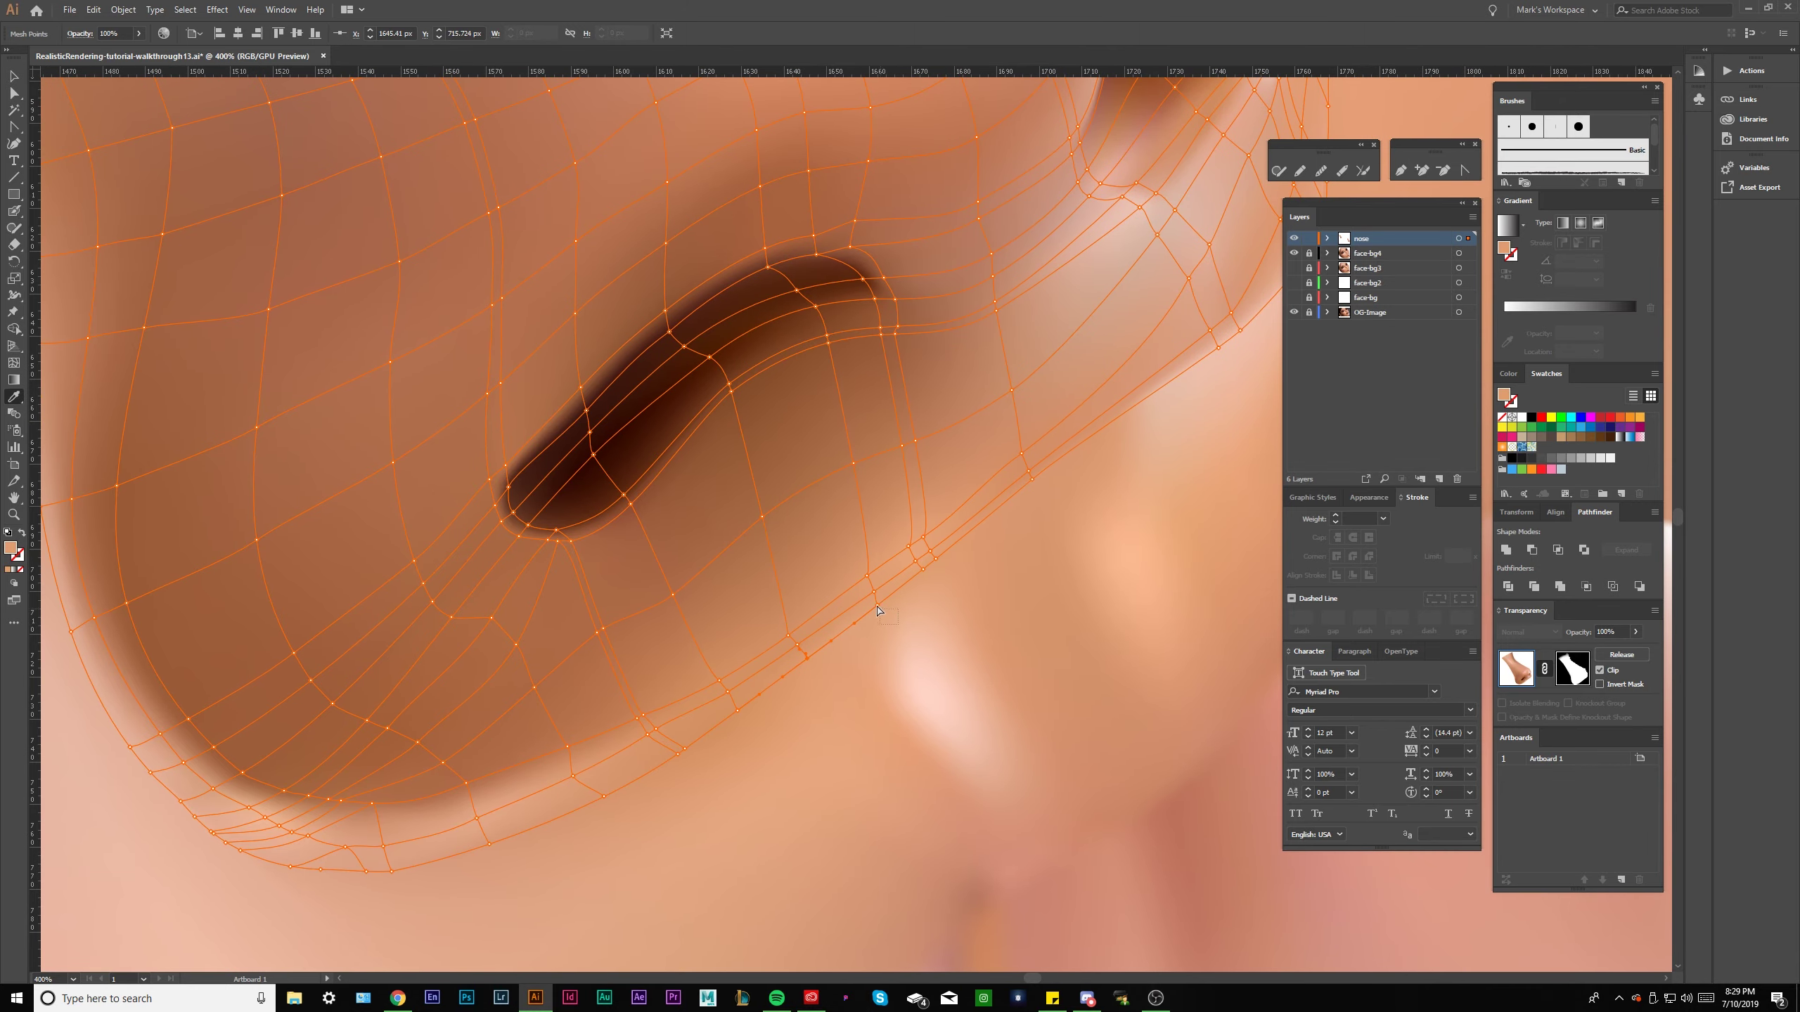
Match the nose mesh's lower edge points from the near nostril to the base between the nostrils, and clear the selection.
{"action": "scroll", "coordinate": [877, 608], "scroll_direction": "up", "scroll_amount": 1}
{"action": "scroll", "coordinate": [877, 608], "scroll_direction": "up", "scroll_amount": 1}
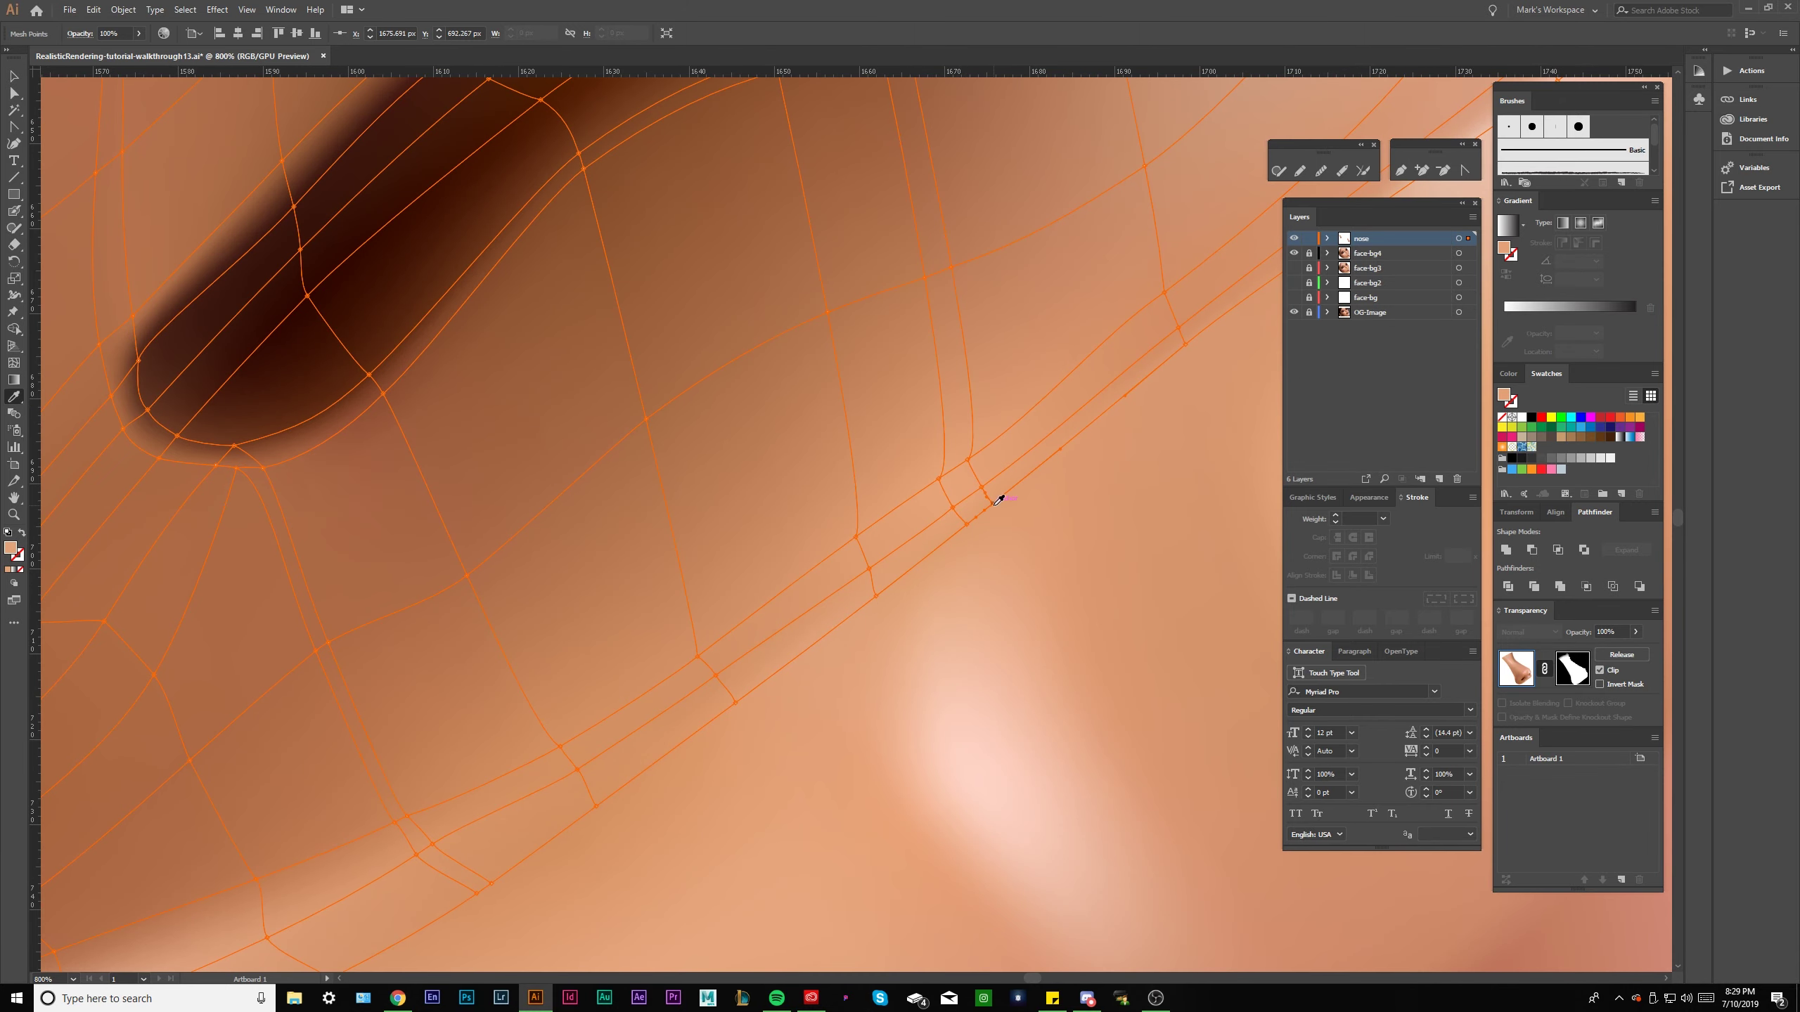
{"action": "left_click_drag", "start_coordinate": [1025, 511], "coordinate": [776, 614]}
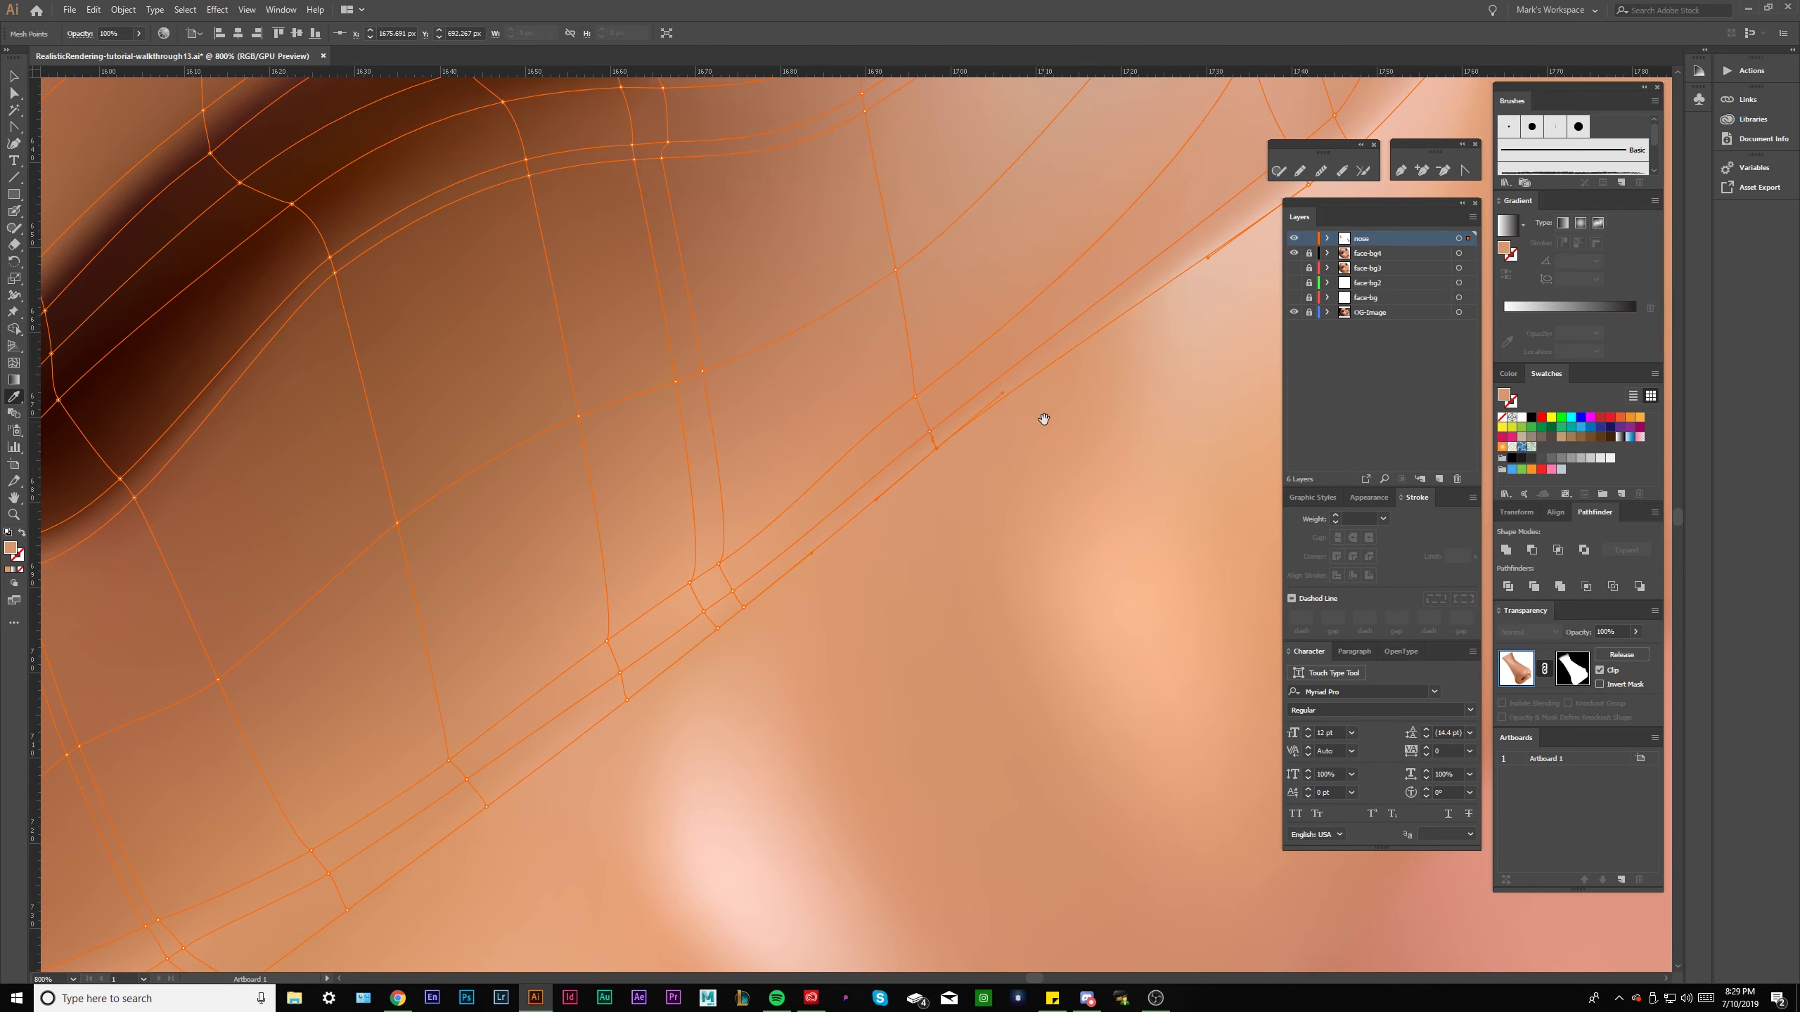
{"action": "left_click_drag", "start_coordinate": [1040, 414], "coordinate": [680, 585]}
{"action": "key", "text": "ctrl+shift+a"}
{"action": "left_click", "coordinate": [945, 355]}
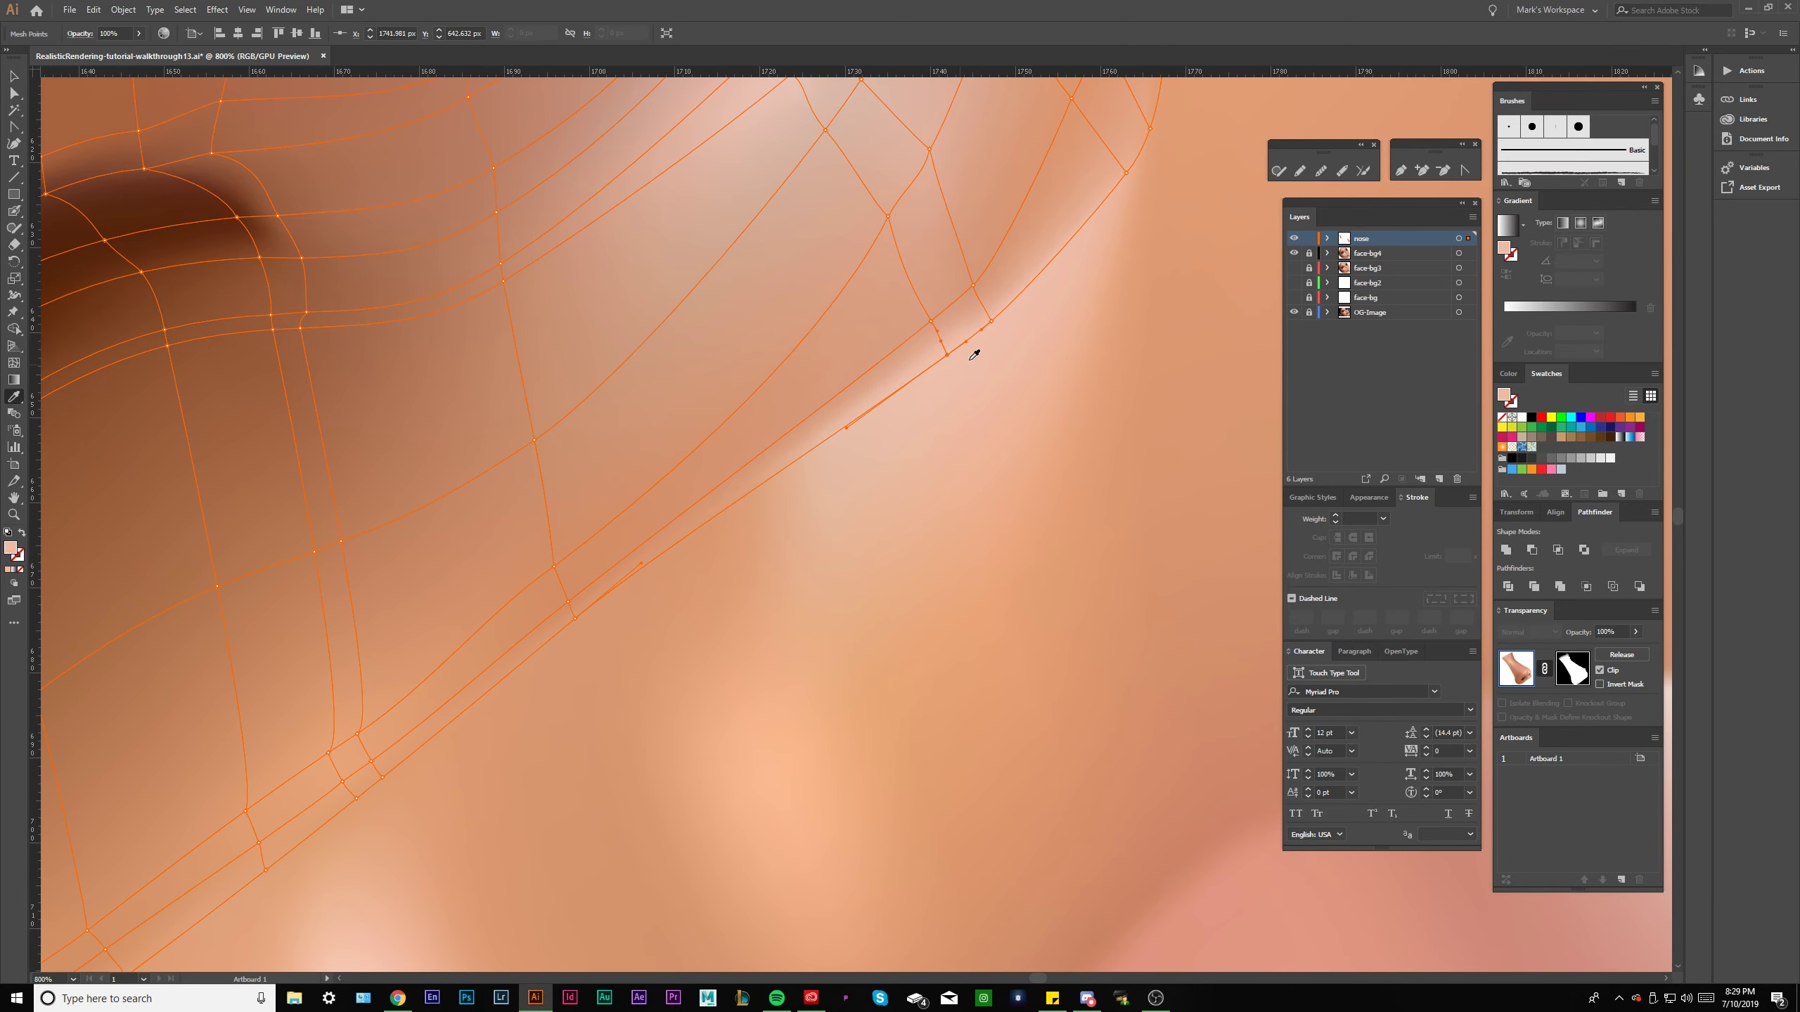
{"action": "scroll", "coordinate": [984, 317], "scroll_direction": "down", "scroll_amount": 6}
{"action": "key", "text": "ctrl+shift+a"}
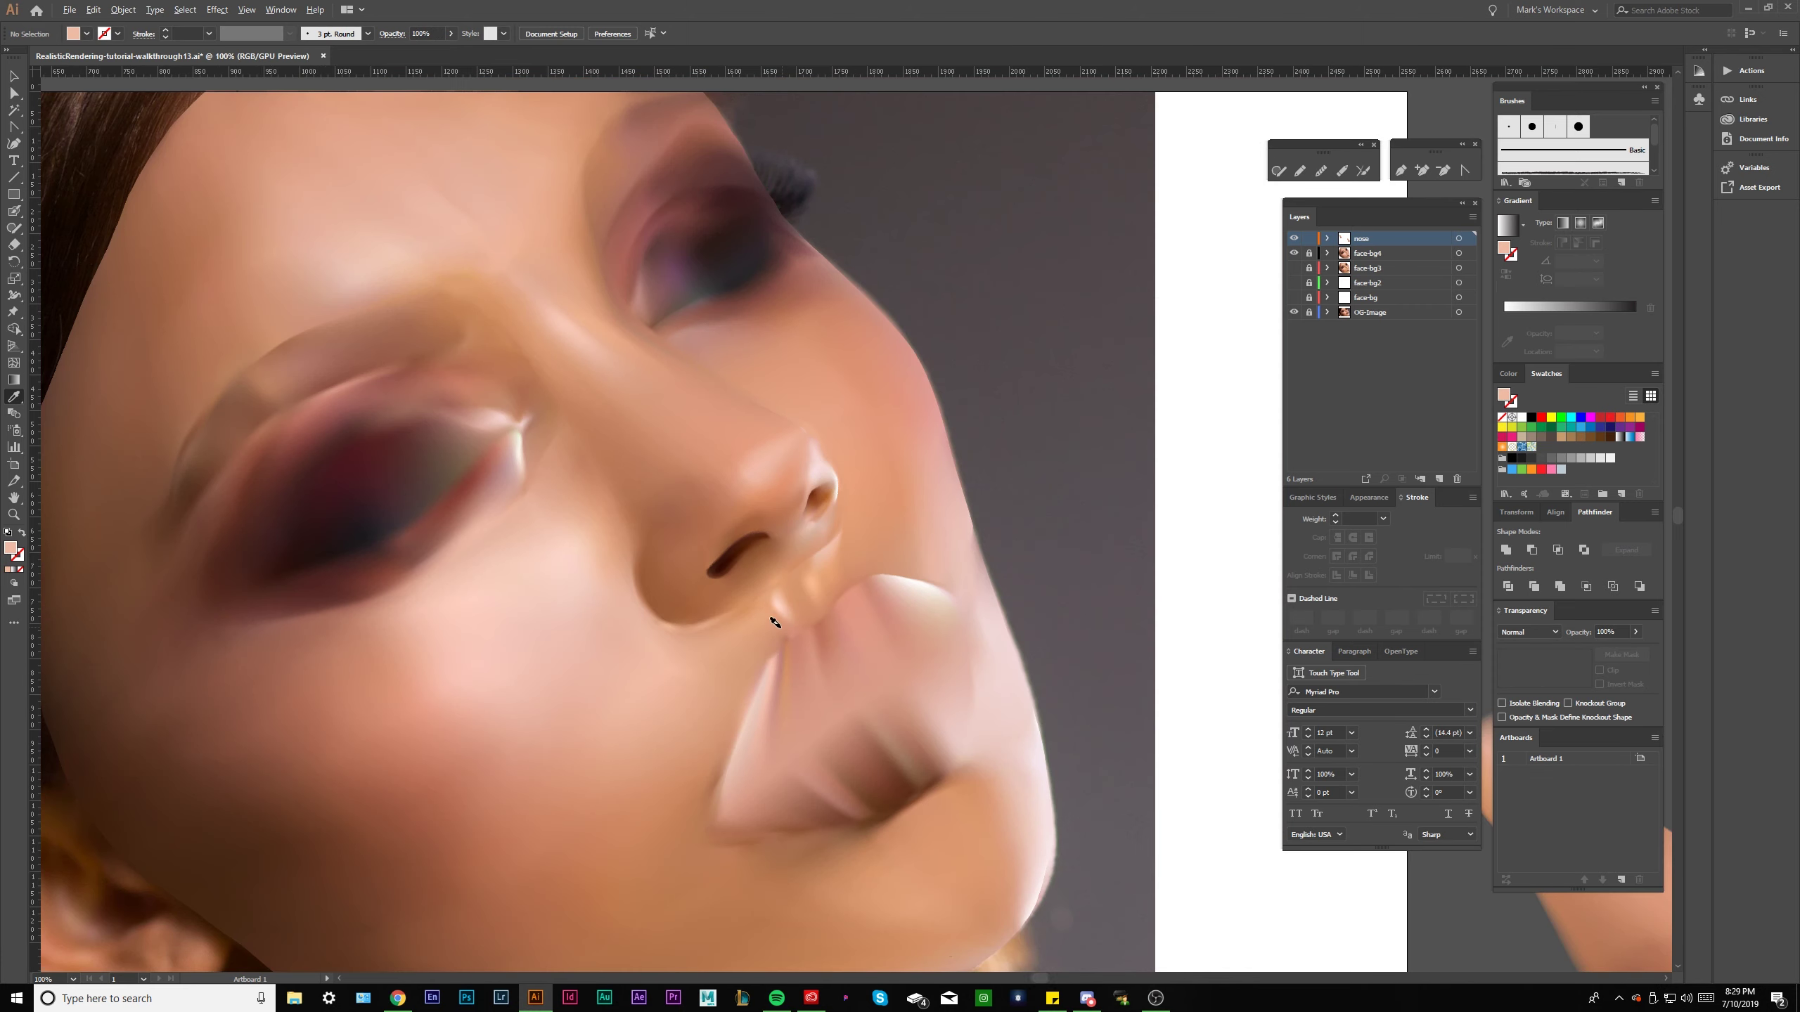
Reselect the nose mesh and resample skin colour for the edge points just past the near nostril's inner end.
{"action": "scroll", "coordinate": [774, 622], "scroll_direction": "up", "scroll_amount": 5}
{"action": "left_click", "coordinate": [824, 462]}
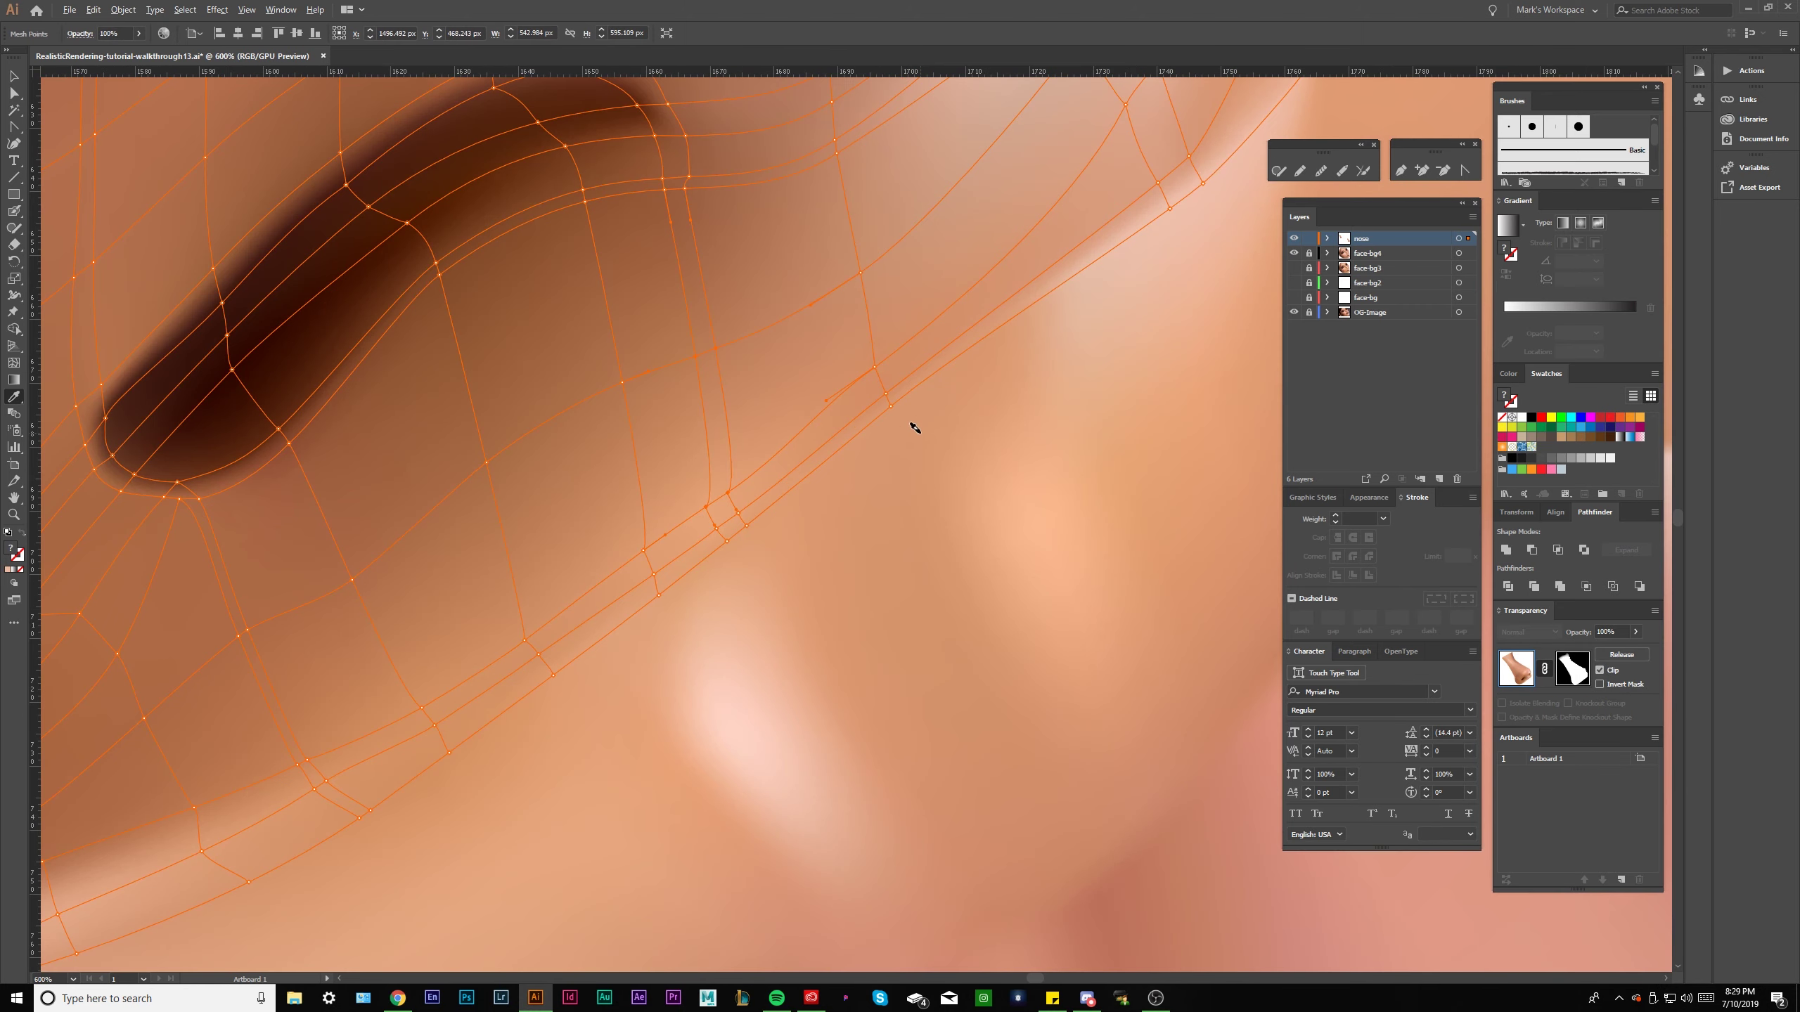
{"action": "left_click", "coordinate": [887, 402]}
{"action": "left_click", "coordinate": [896, 407], "text": "shift"}
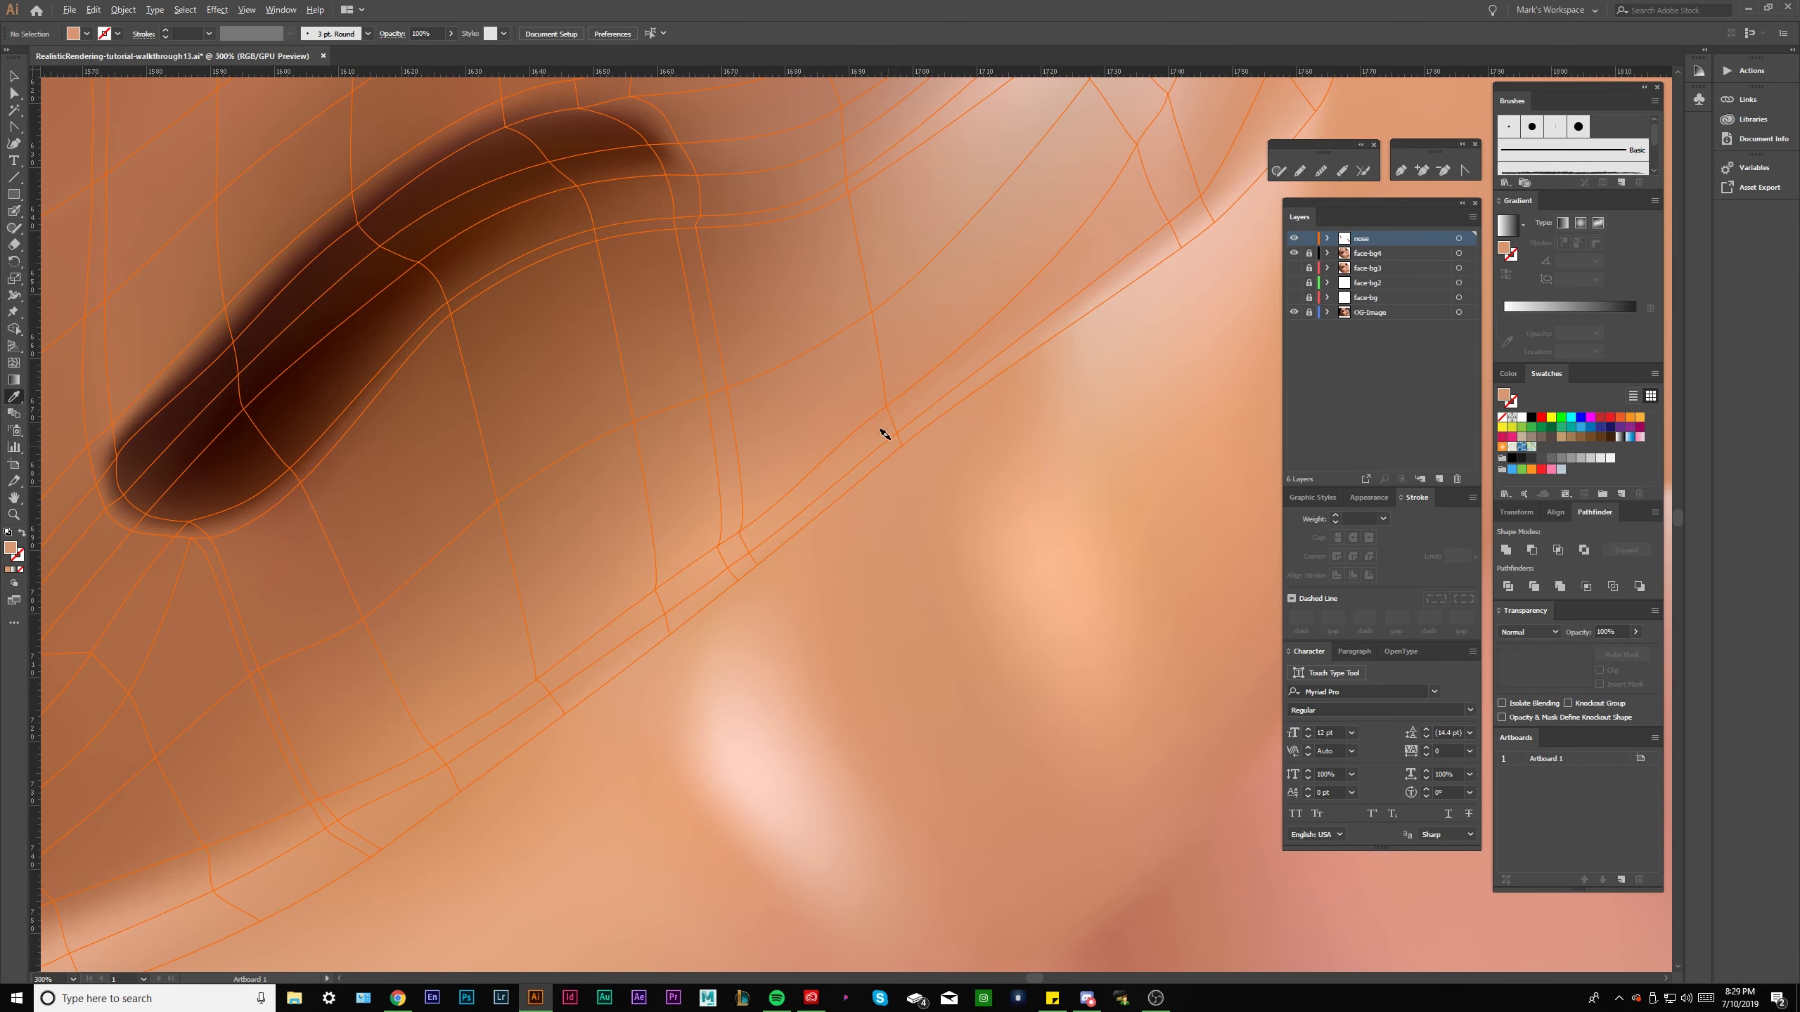
{"action": "left_click_drag", "start_coordinate": [938, 485], "coordinate": [894, 431]}
{"action": "scroll", "coordinate": [921, 468], "scroll_direction": "down", "scroll_amount": 2}
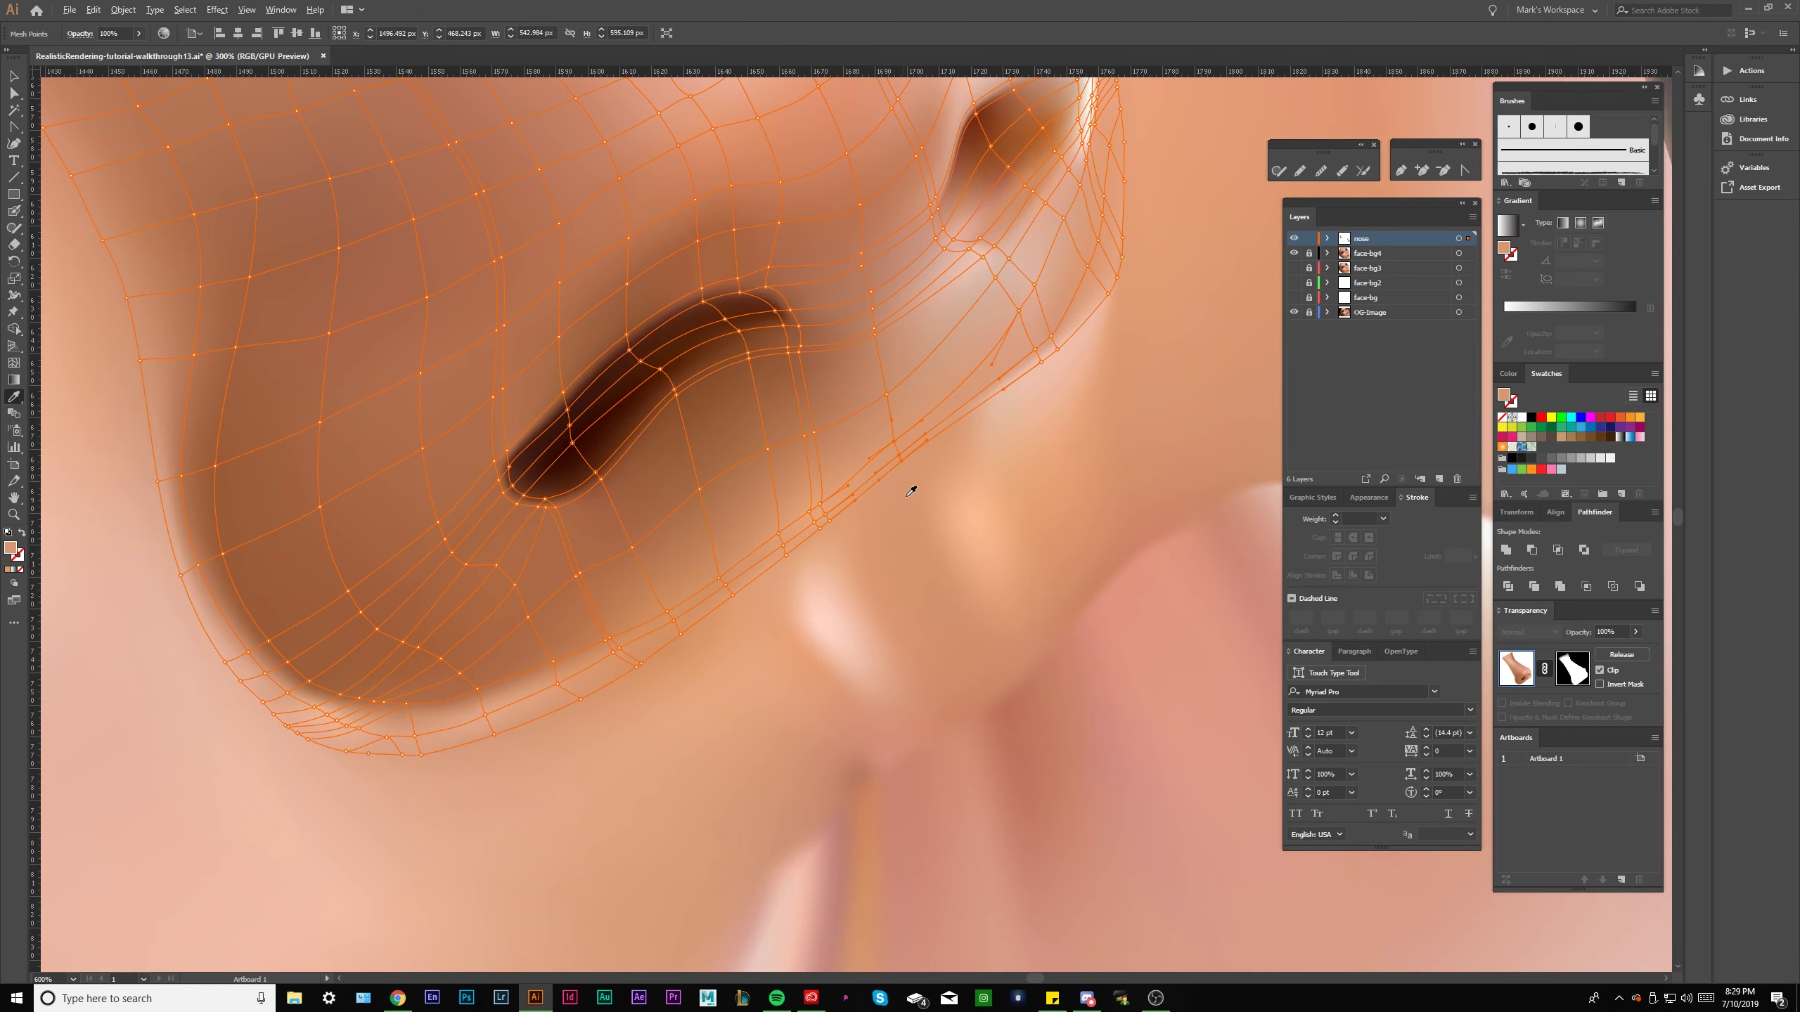
Recolour the edge point below the base between the nostrils with the pale skin tone beside it.
{"action": "scroll", "coordinate": [903, 471], "scroll_direction": "up", "scroll_amount": 2}
{"action": "left_click_drag", "start_coordinate": [1118, 462], "coordinate": [811, 490]}
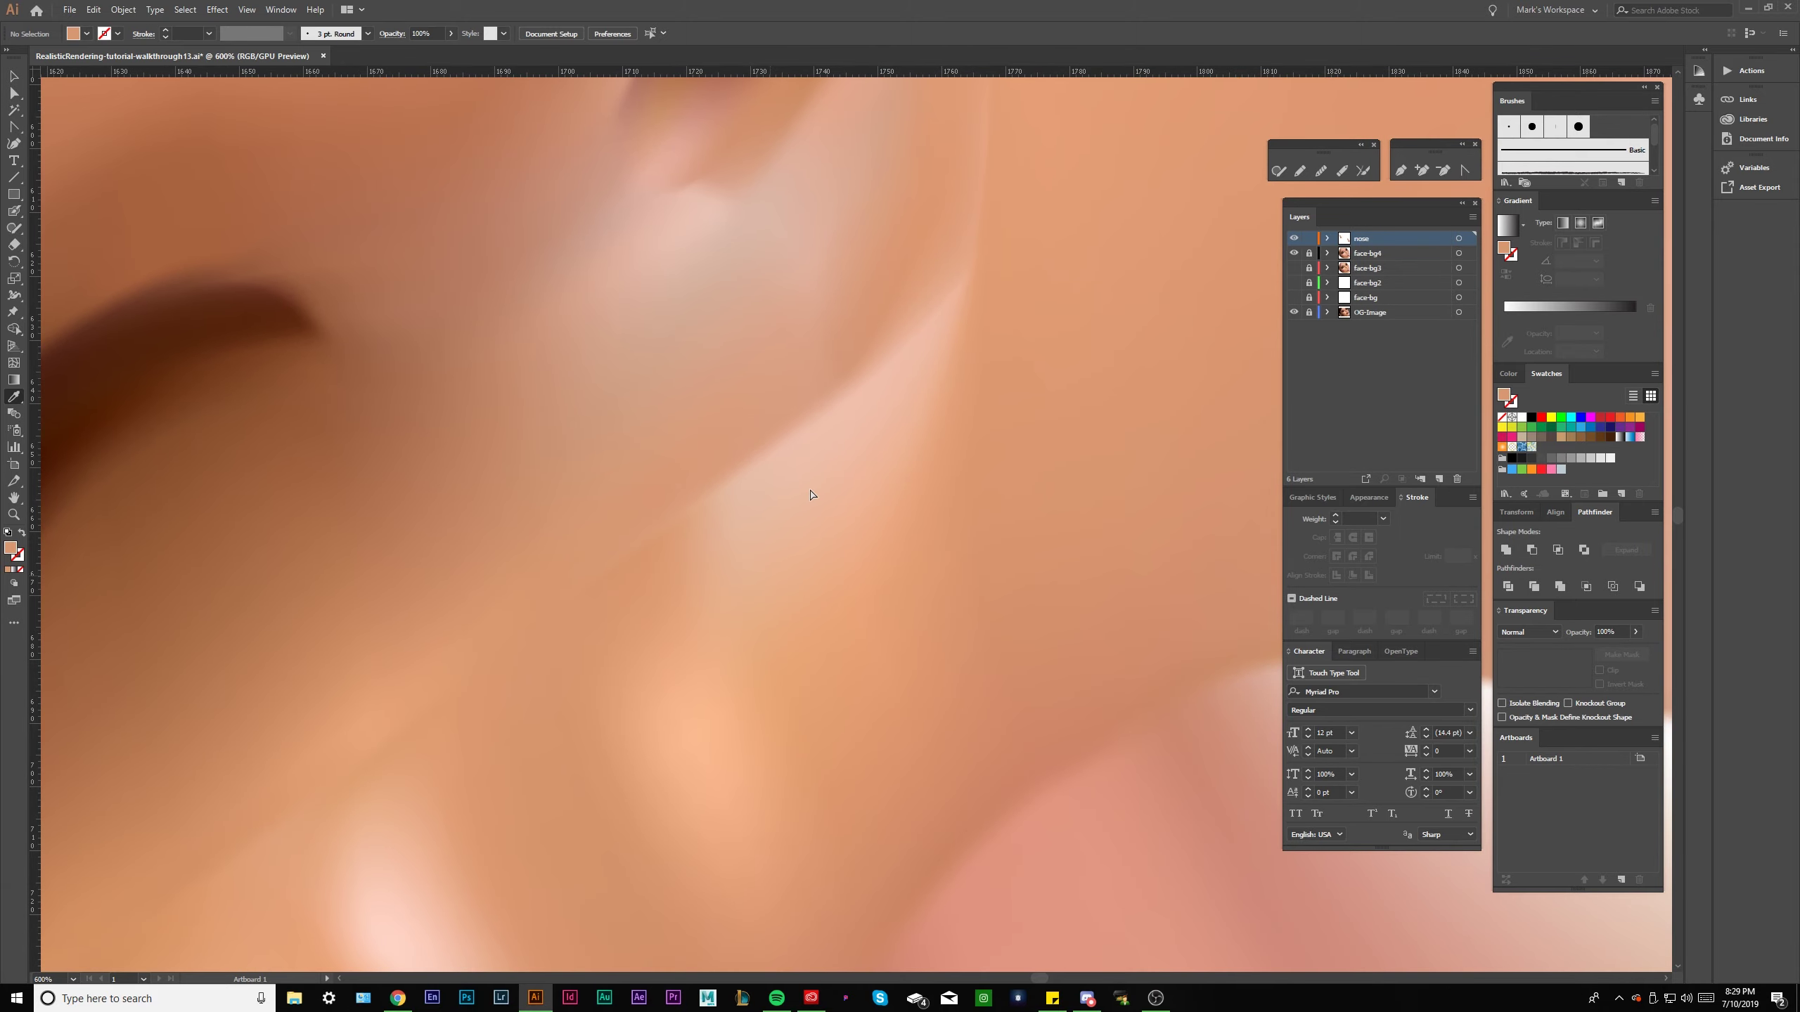
{"action": "left_click", "coordinate": [830, 440]}
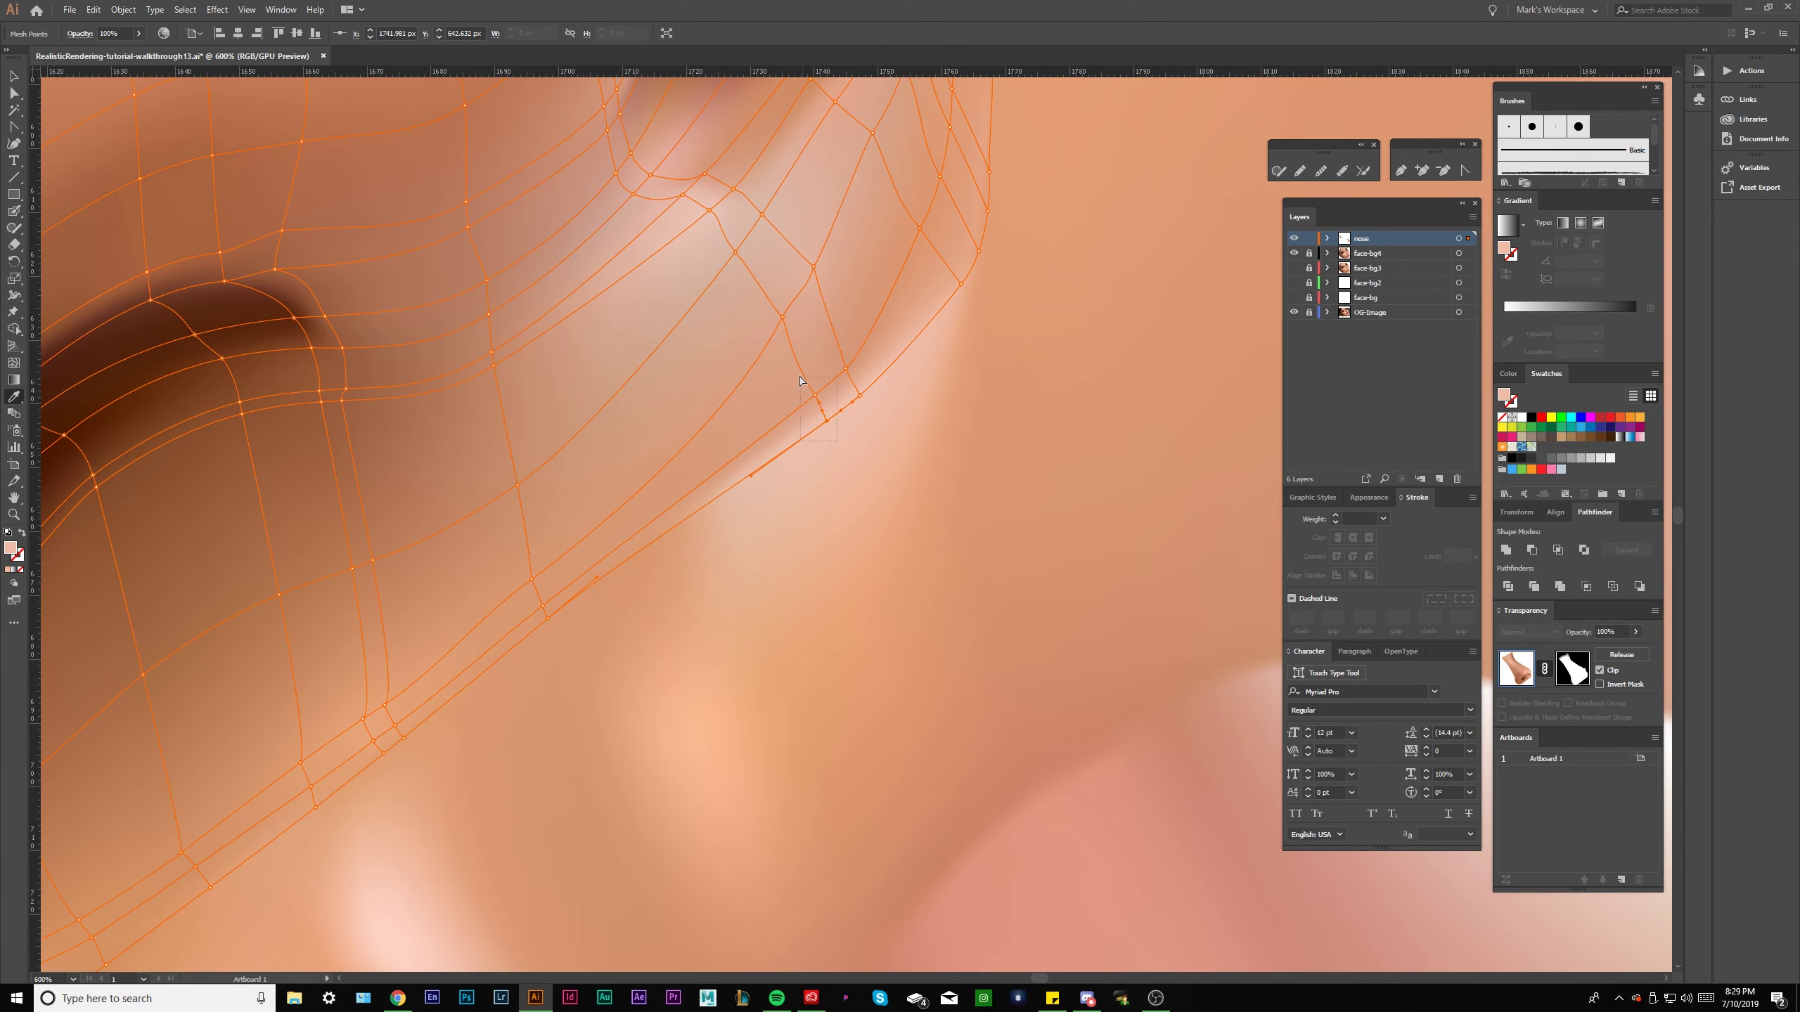
{"action": "scroll", "coordinate": [842, 417], "scroll_direction": "down", "scroll_amount": 1}
{"action": "scroll", "coordinate": [845, 397], "scroll_direction": "down", "scroll_amount": 2}
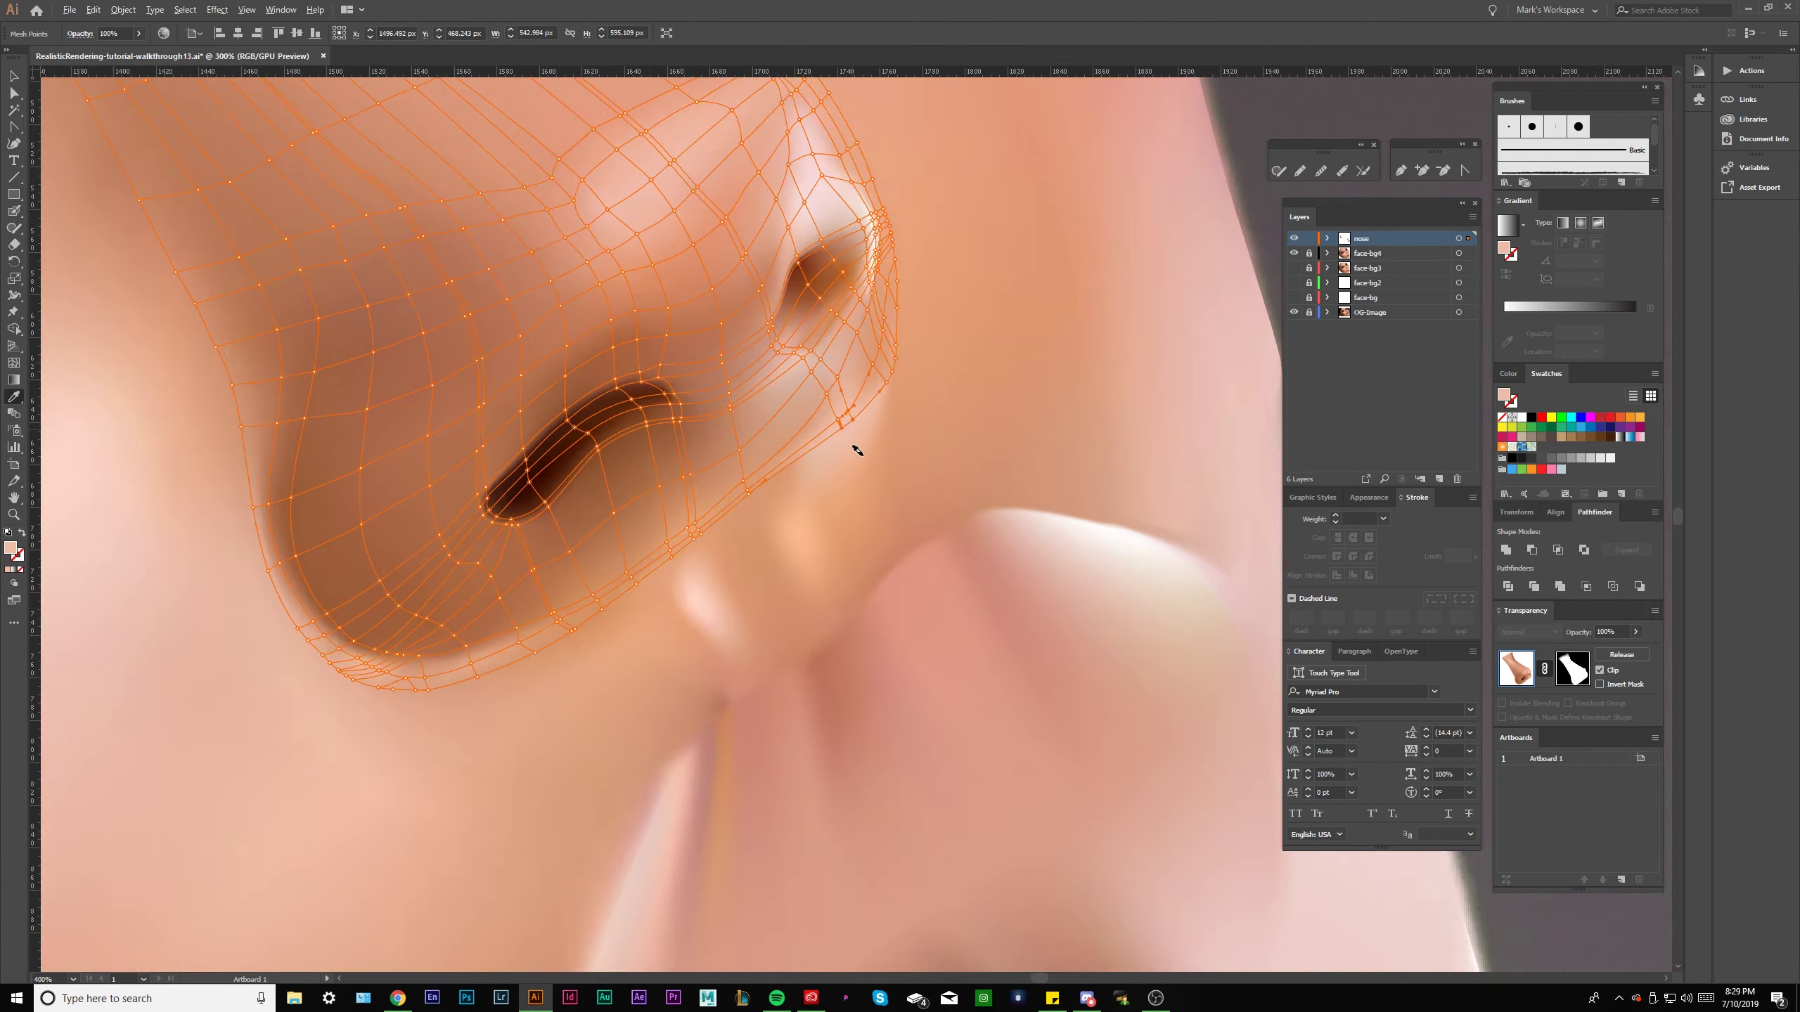
Refine the colours of the neighbouring mesh points along the nose's lower edge between the two nostrils.
{"action": "left_click", "coordinate": [916, 554], "text": "ctrl"}
{"action": "scroll", "coordinate": [839, 499], "scroll_direction": "up", "scroll_amount": 2}
{"action": "left_click", "coordinate": [714, 517], "text": "ctrl"}
{"action": "scroll", "coordinate": [673, 595], "scroll_direction": "up", "scroll_amount": 1}
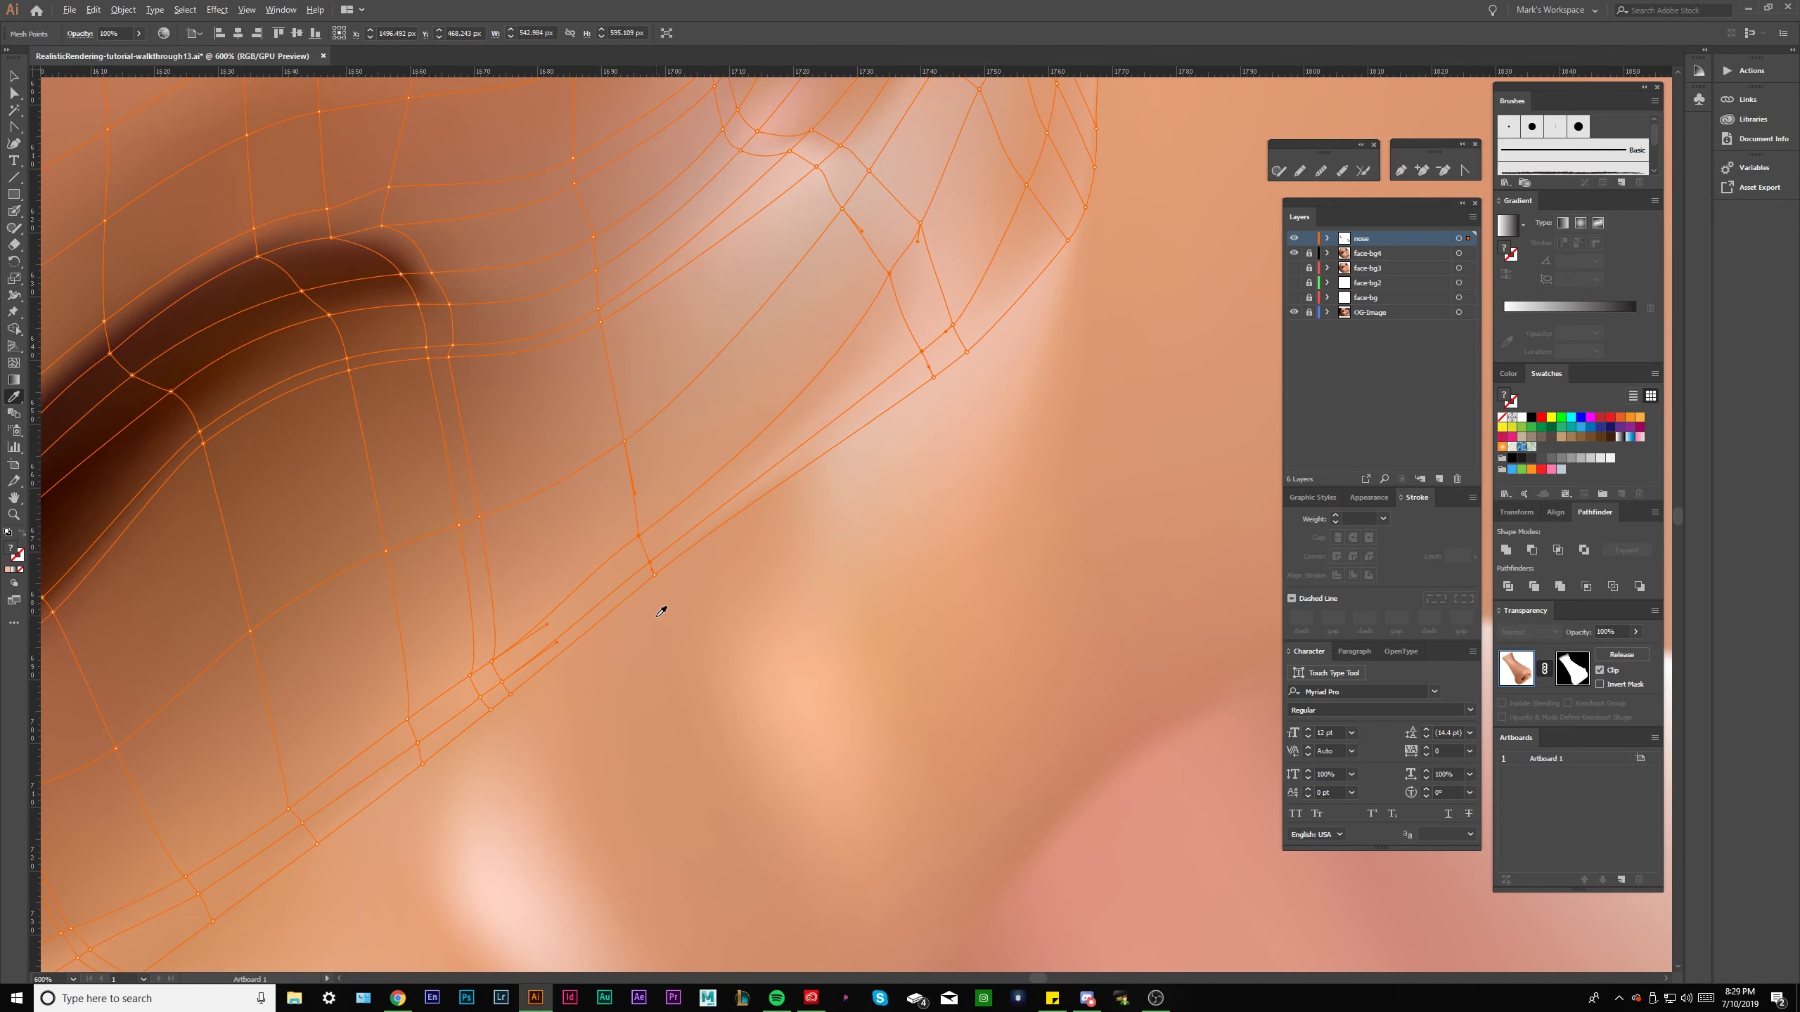
{"action": "left_click_drag", "start_coordinate": [581, 643], "coordinate": [585, 646]}
{"action": "scroll", "coordinate": [637, 624], "scroll_direction": "down", "scroll_amount": 3}
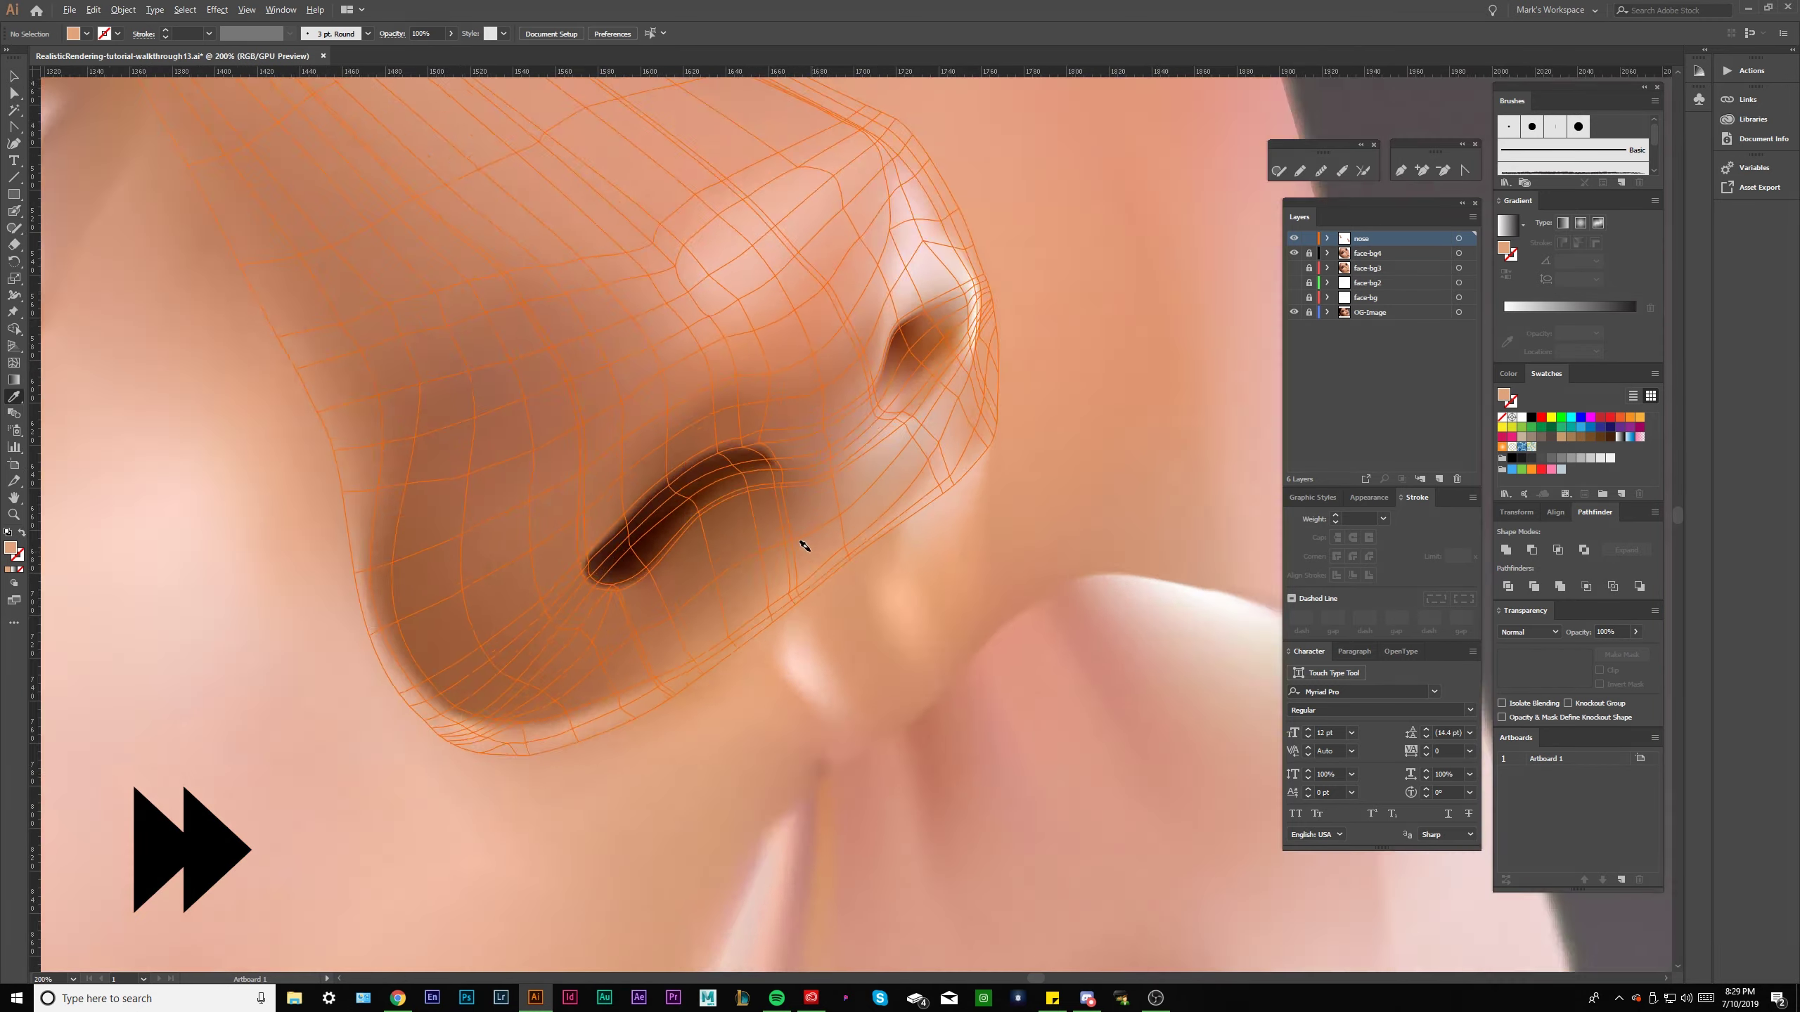
Recolour the mesh points just inside the lower edge under the far nostril with the adjoining highlight tone.
{"action": "scroll", "coordinate": [803, 535], "scroll_direction": "up", "scroll_amount": 2}
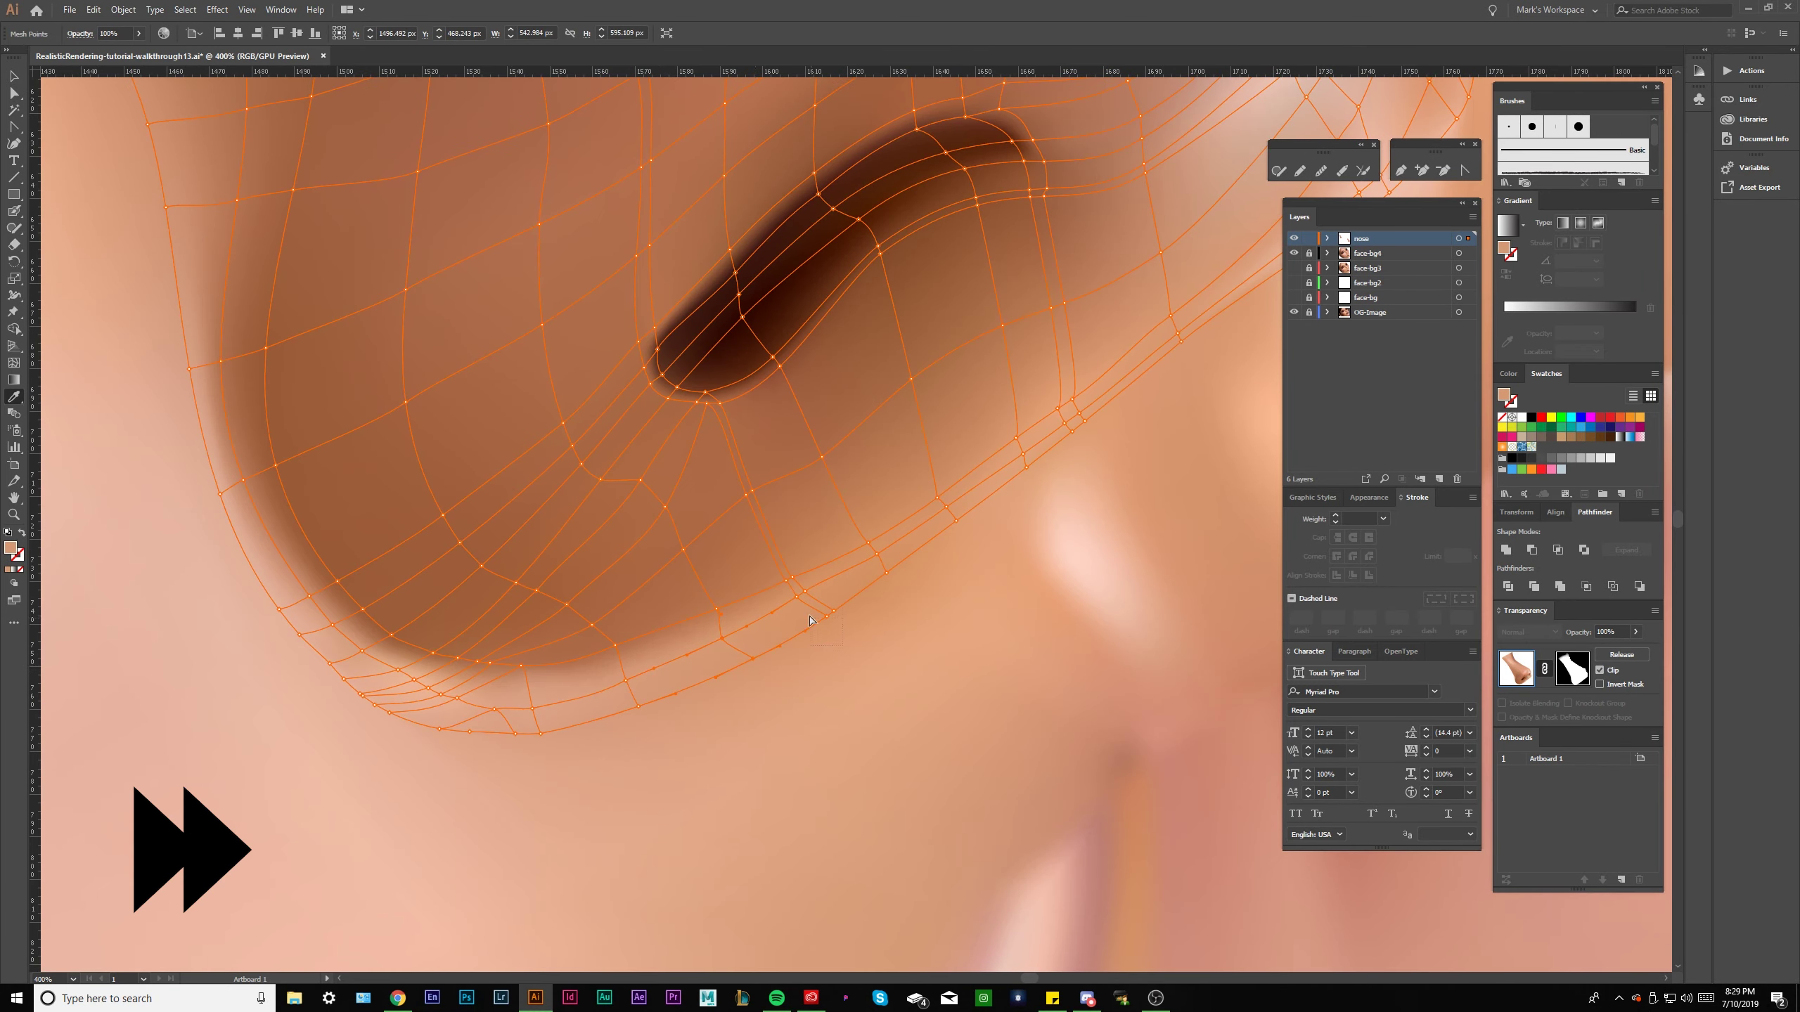
{"action": "scroll", "coordinate": [712, 620], "scroll_direction": "up", "scroll_amount": 1}
{"action": "scroll", "coordinate": [711, 621], "scroll_direction": "right", "scroll_amount": 5}
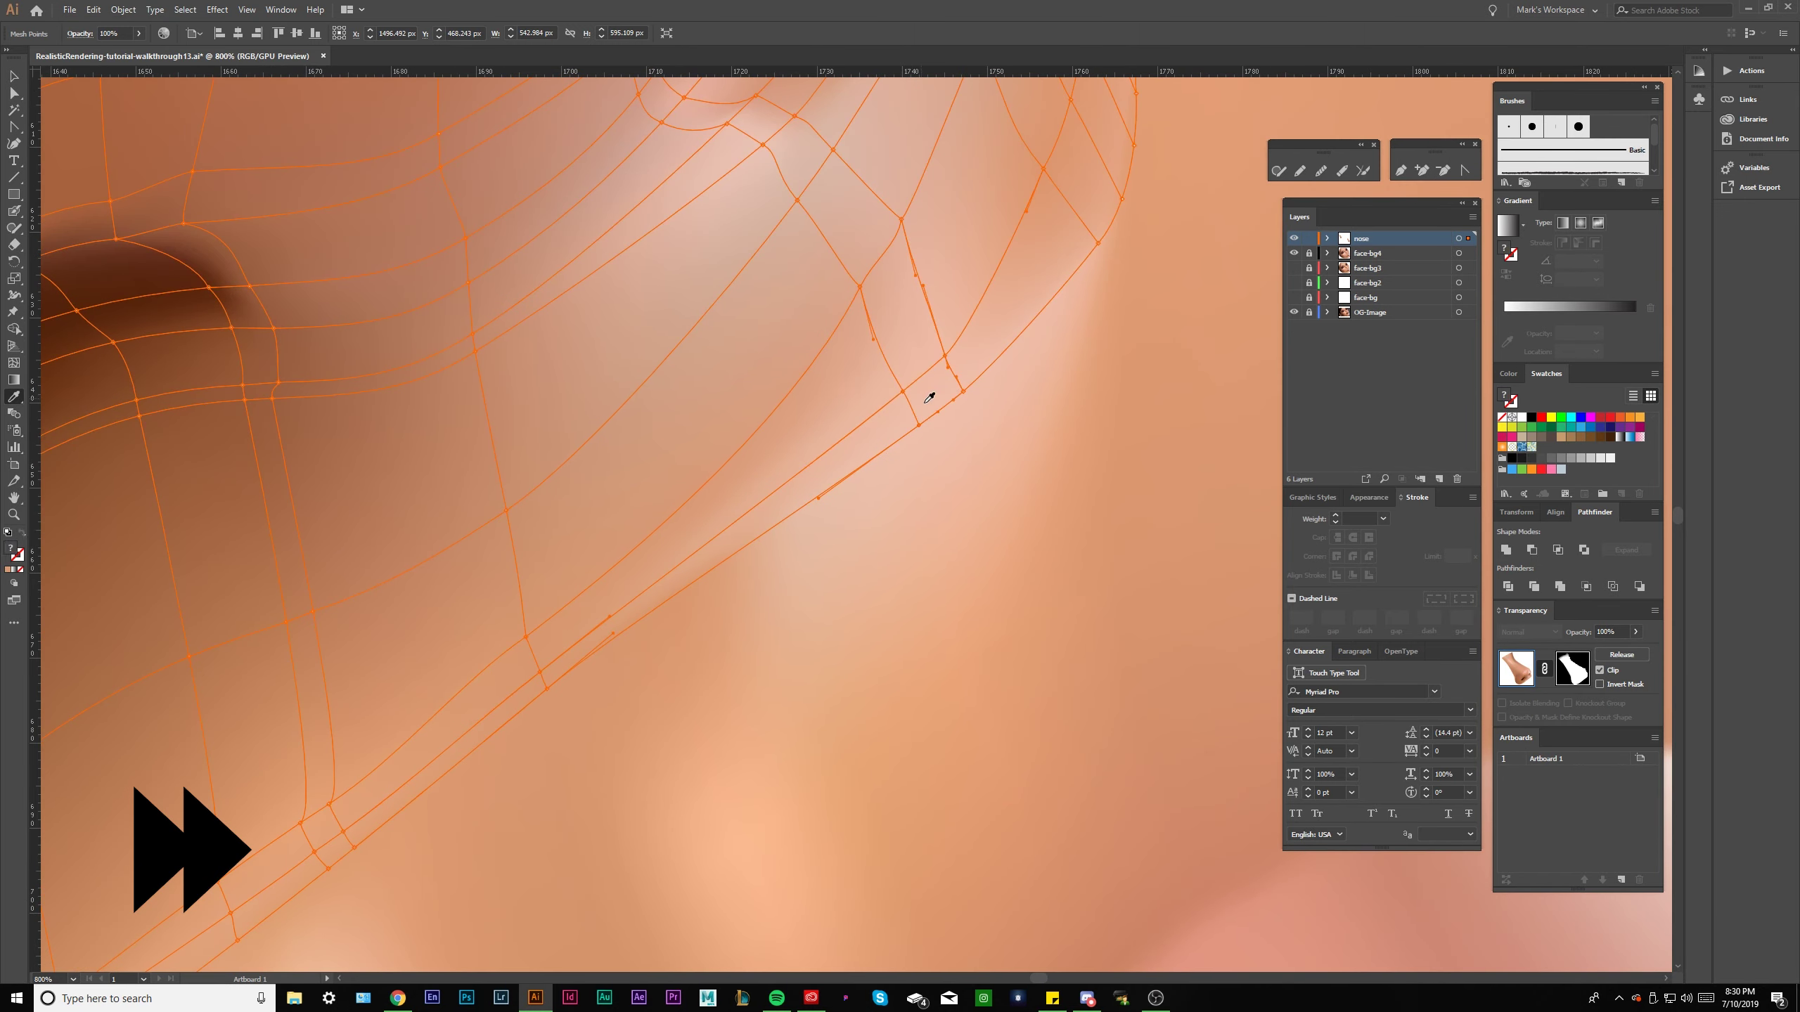
{"action": "left_click", "coordinate": [929, 399]}
Match the nose mesh's edge points around the far nostril wing and up to the nose tip to the far cheek colour.
{"action": "scroll", "coordinate": [936, 450], "scroll_direction": "right", "scroll_amount": 5}
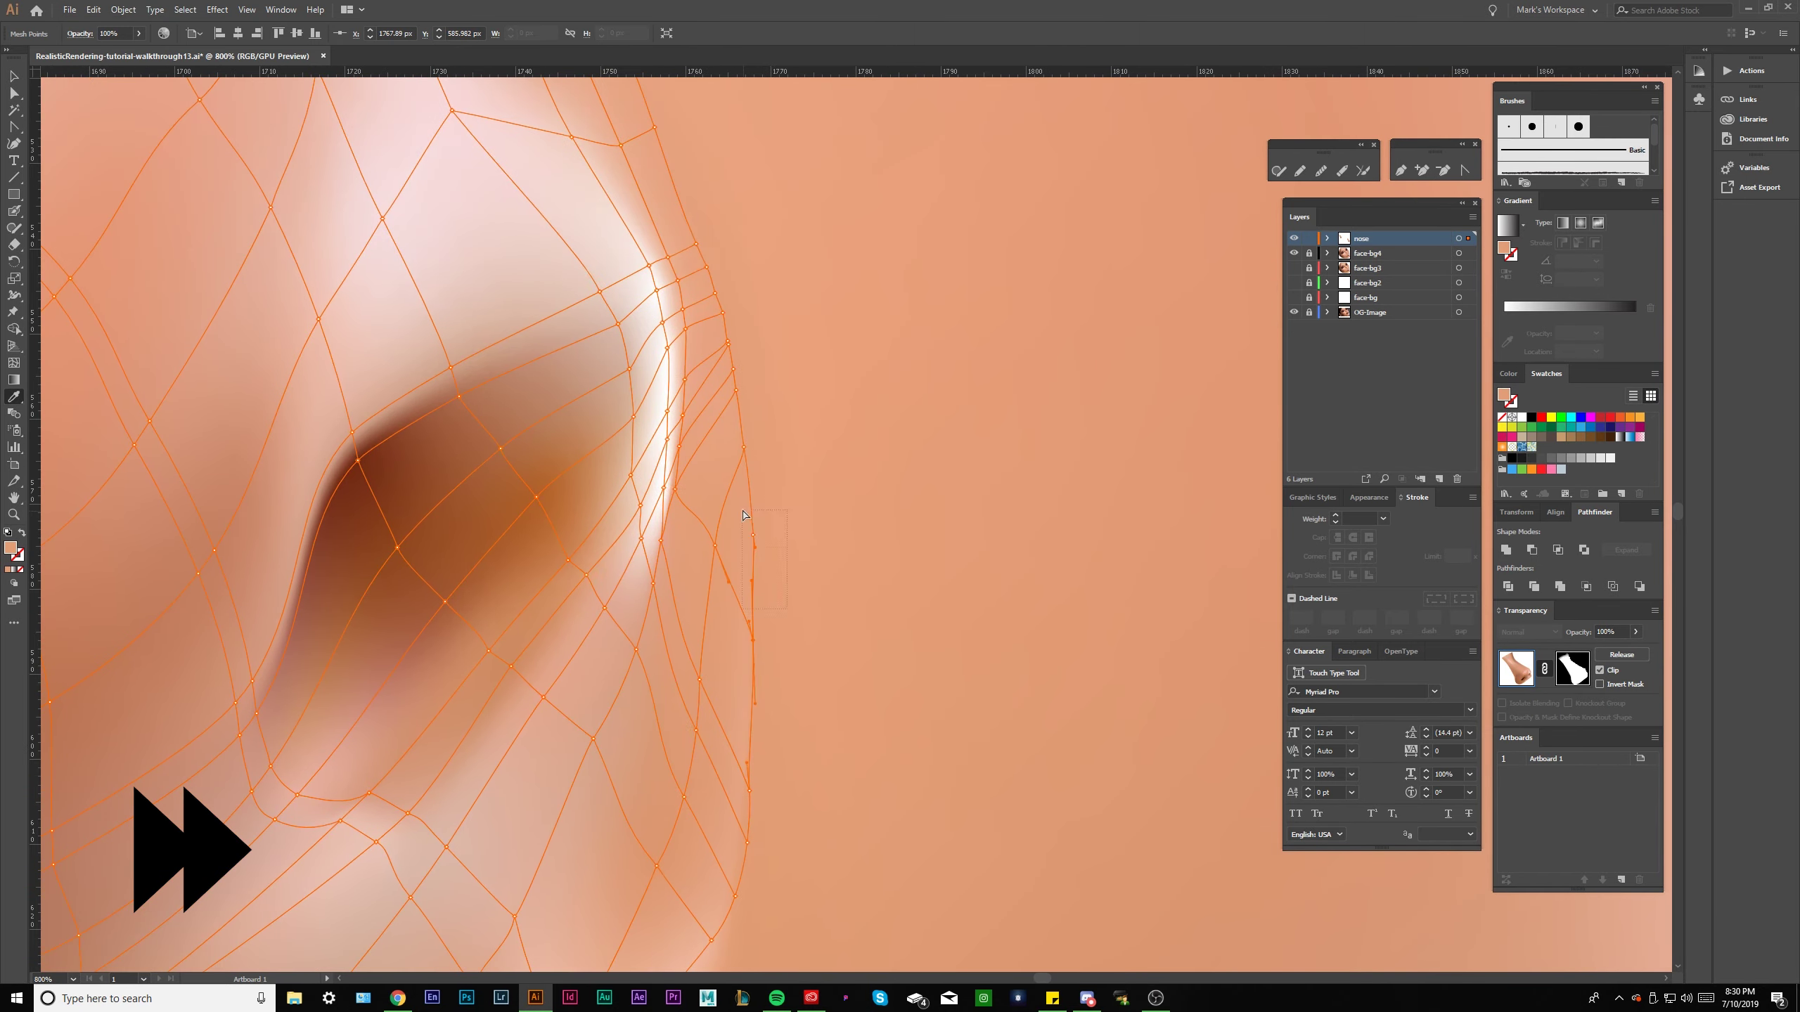
{"action": "scroll", "coordinate": [831, 715], "scroll_direction": "up", "scroll_amount": 5}
{"action": "scroll", "coordinate": [731, 534], "scroll_direction": "left", "scroll_amount": 5}
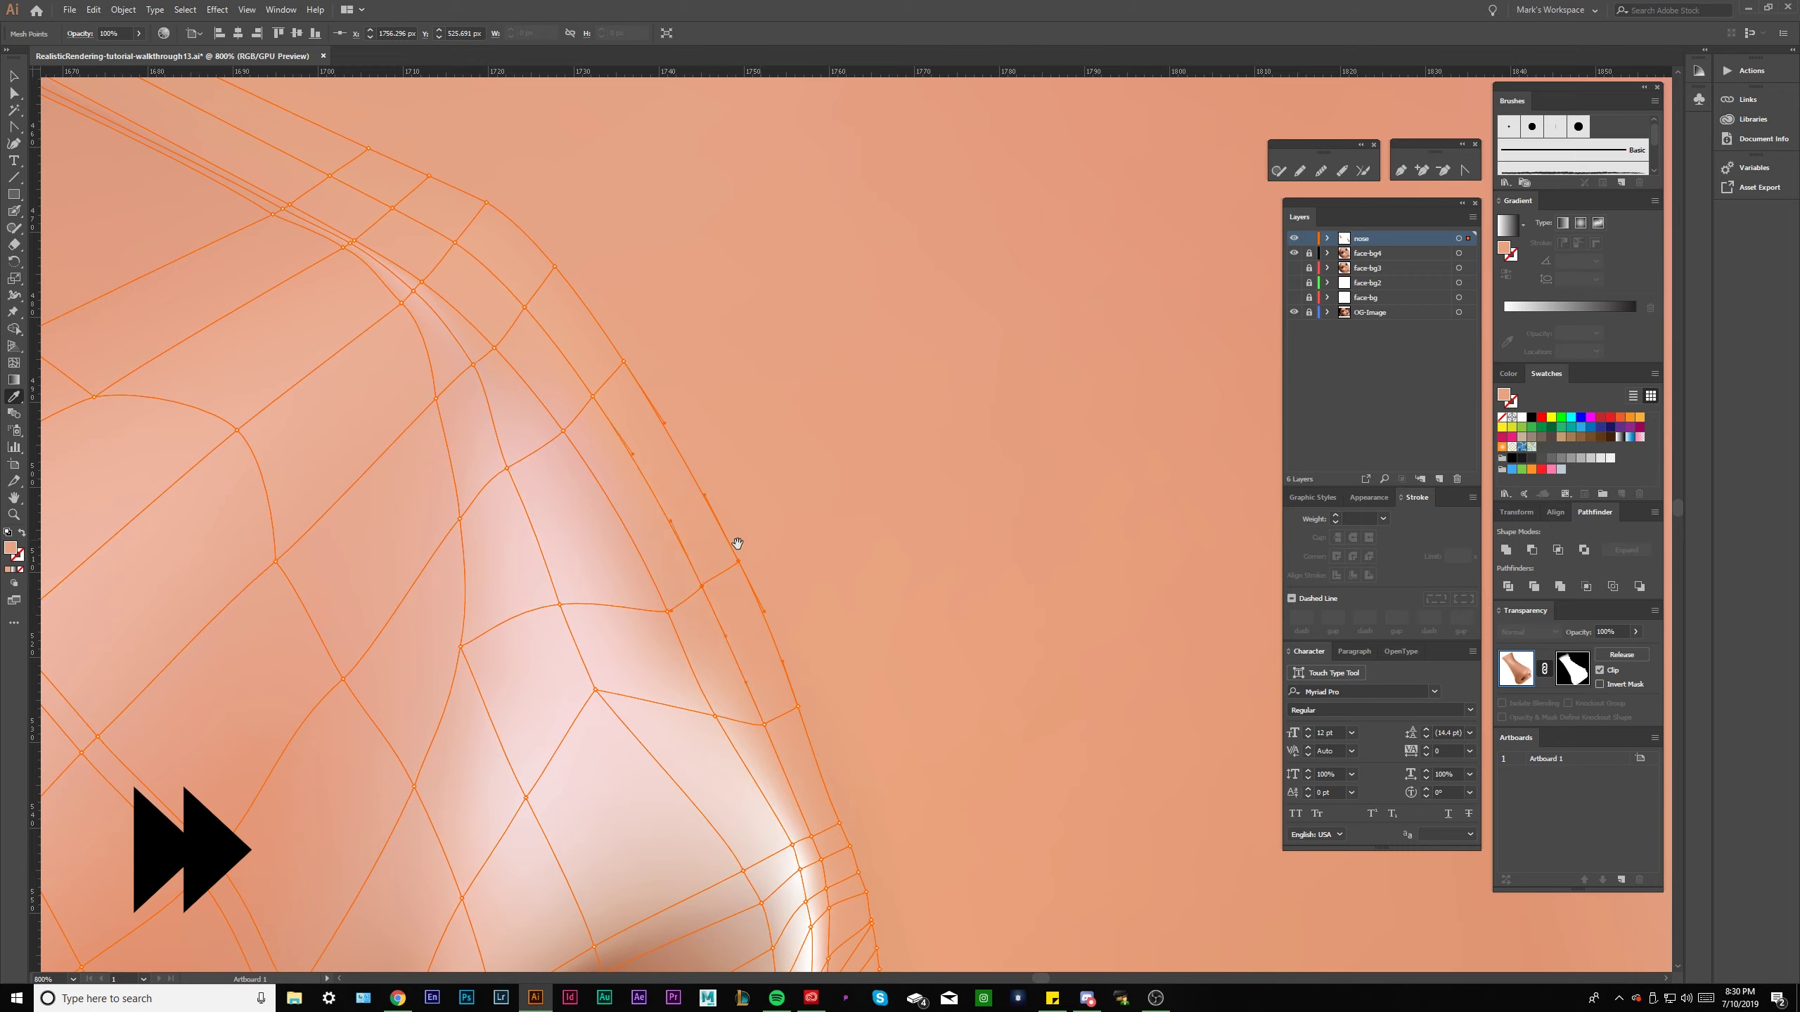
Recolour the points along the nose mesh's upper end between the eyes with sampled forehead skin tones.
{"action": "scroll", "coordinate": [656, 468], "scroll_direction": "down", "scroll_amount": 3}
{"action": "scroll", "coordinate": [755, 655], "scroll_direction": "left", "scroll_amount": 5}
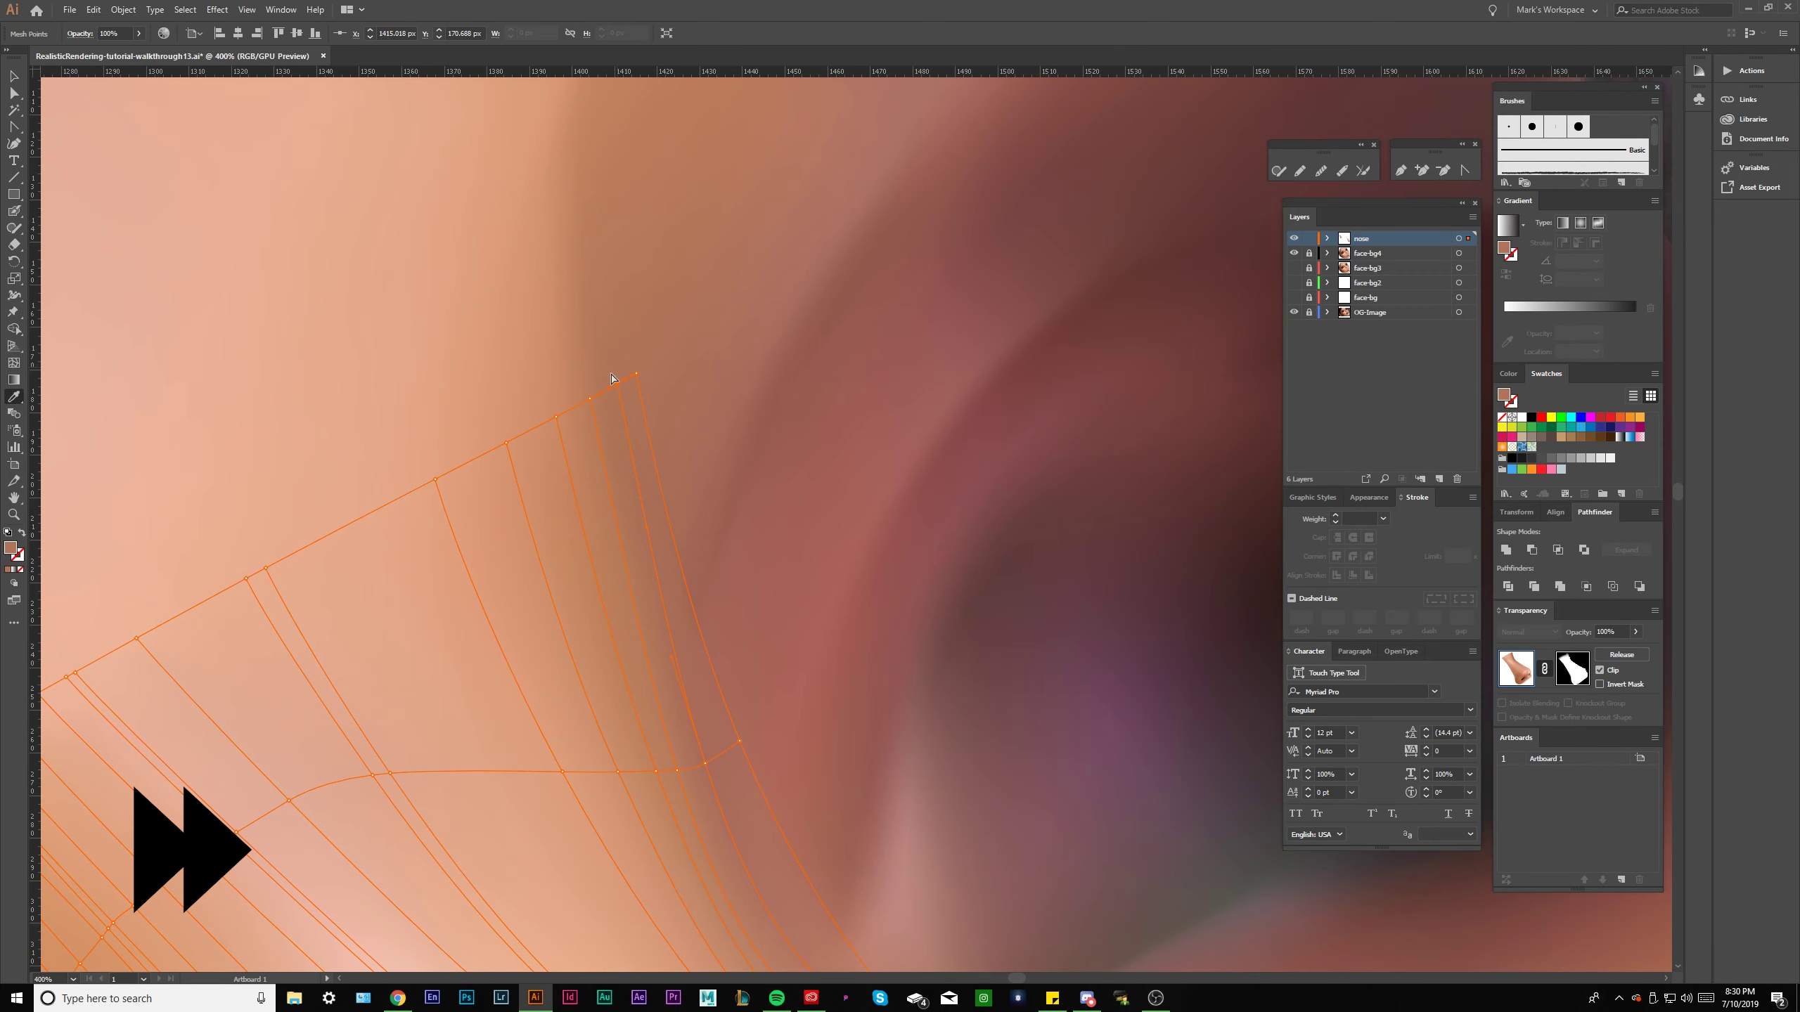
{"action": "left_click", "coordinate": [614, 377]}
{"action": "scroll", "coordinate": [430, 514], "scroll_direction": "up", "scroll_amount": 3}
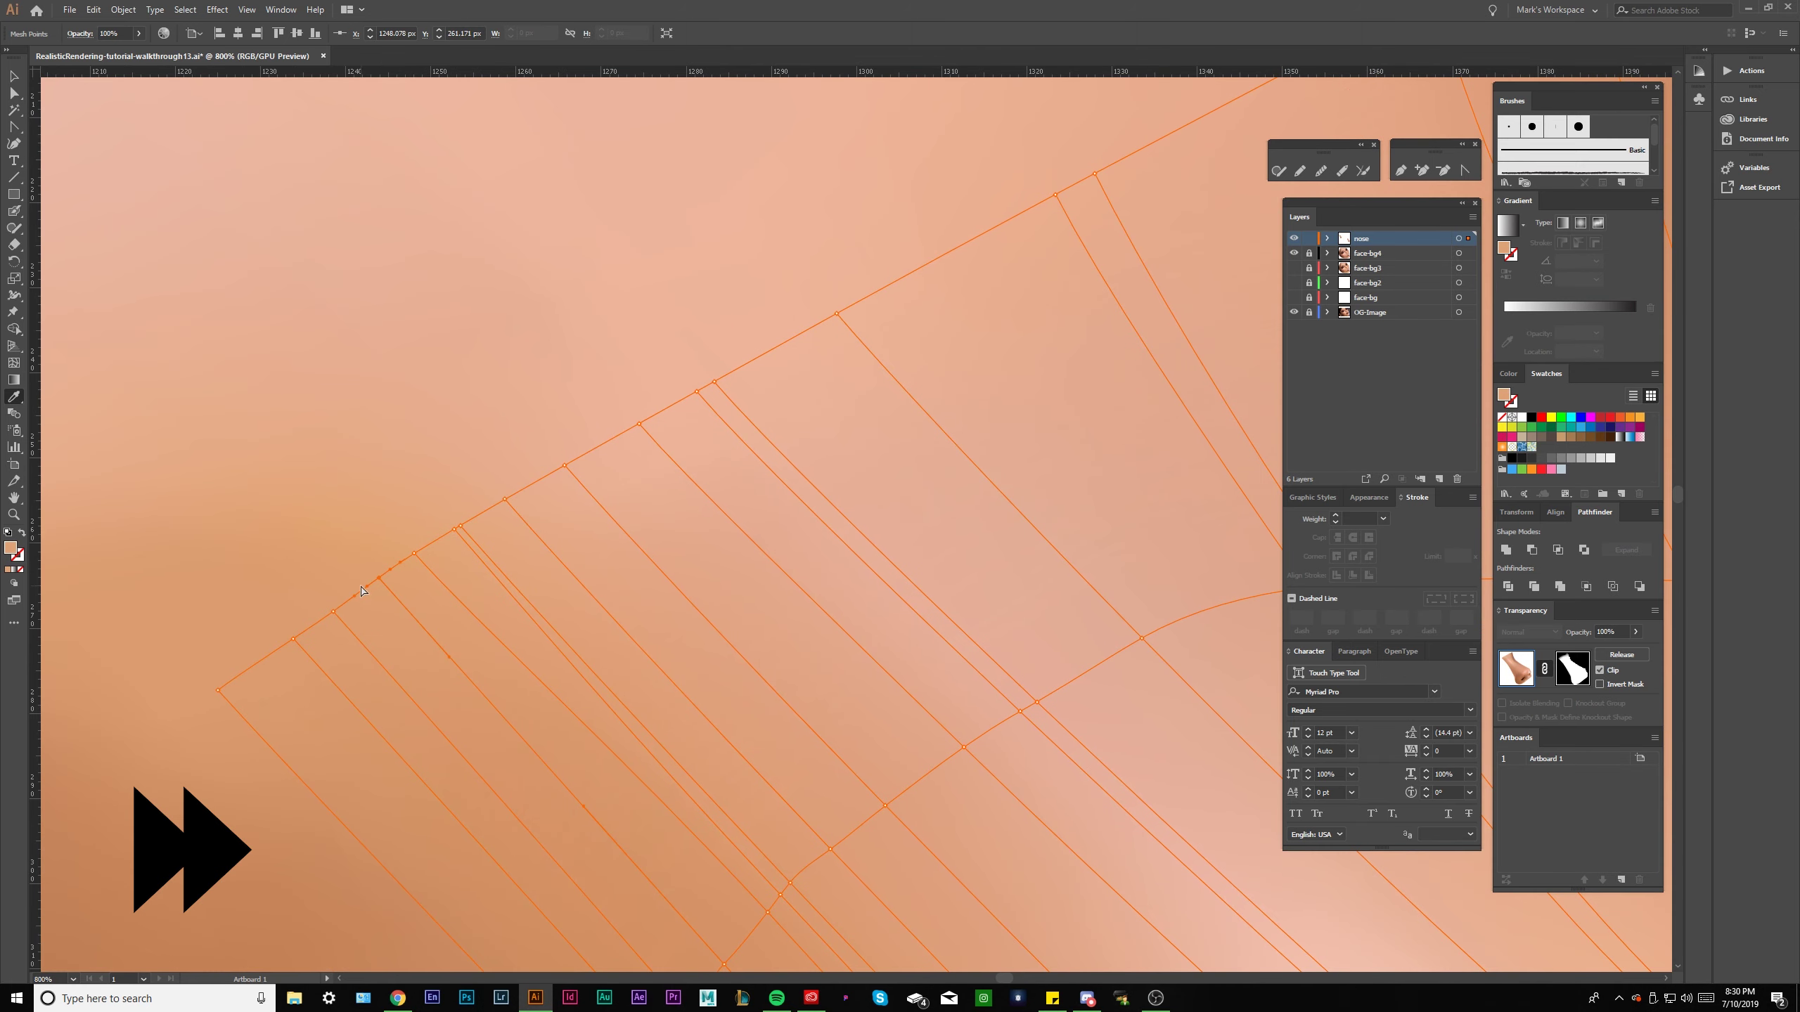
Examine the deselected nose's blend with the face from full view to close-up, including the near inner eye corner.
{"action": "scroll", "coordinate": [221, 683], "scroll_direction": "down", "scroll_amount": 10}
{"action": "scroll", "coordinate": [599, 821], "scroll_direction": "up", "scroll_amount": 4}
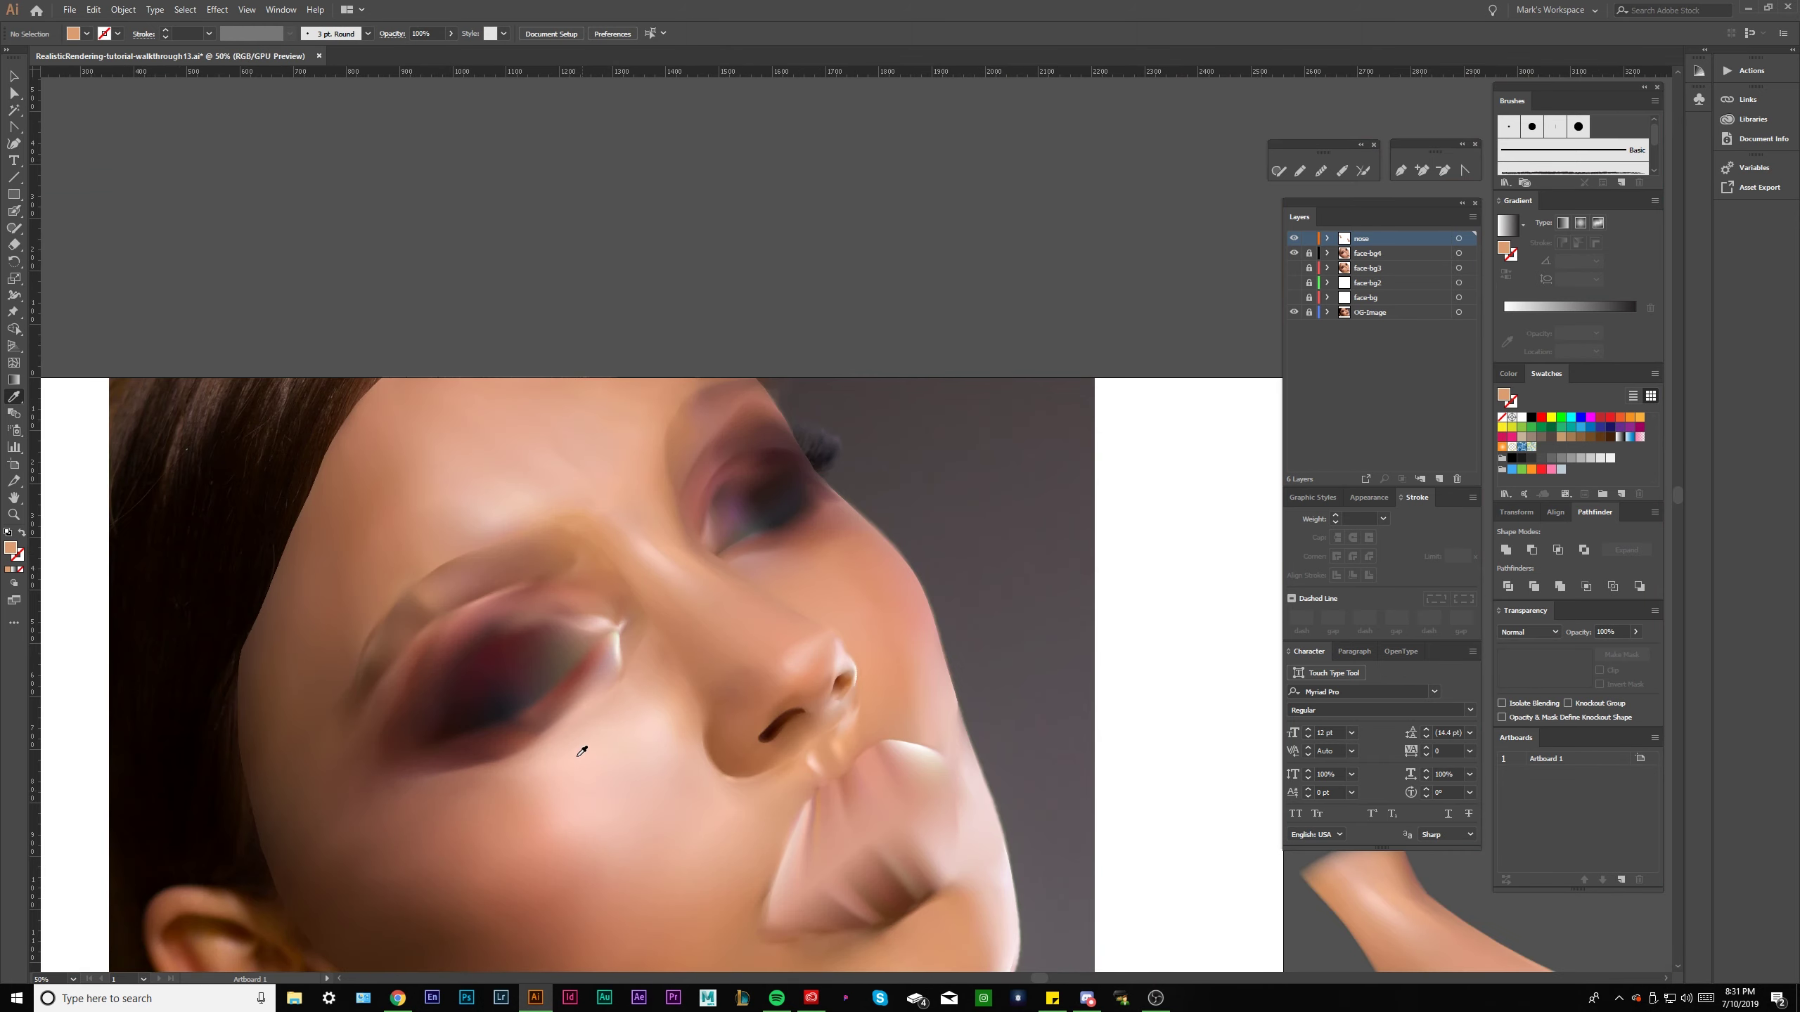
{"action": "scroll", "coordinate": [472, 638], "scroll_direction": "down", "scroll_amount": 2}
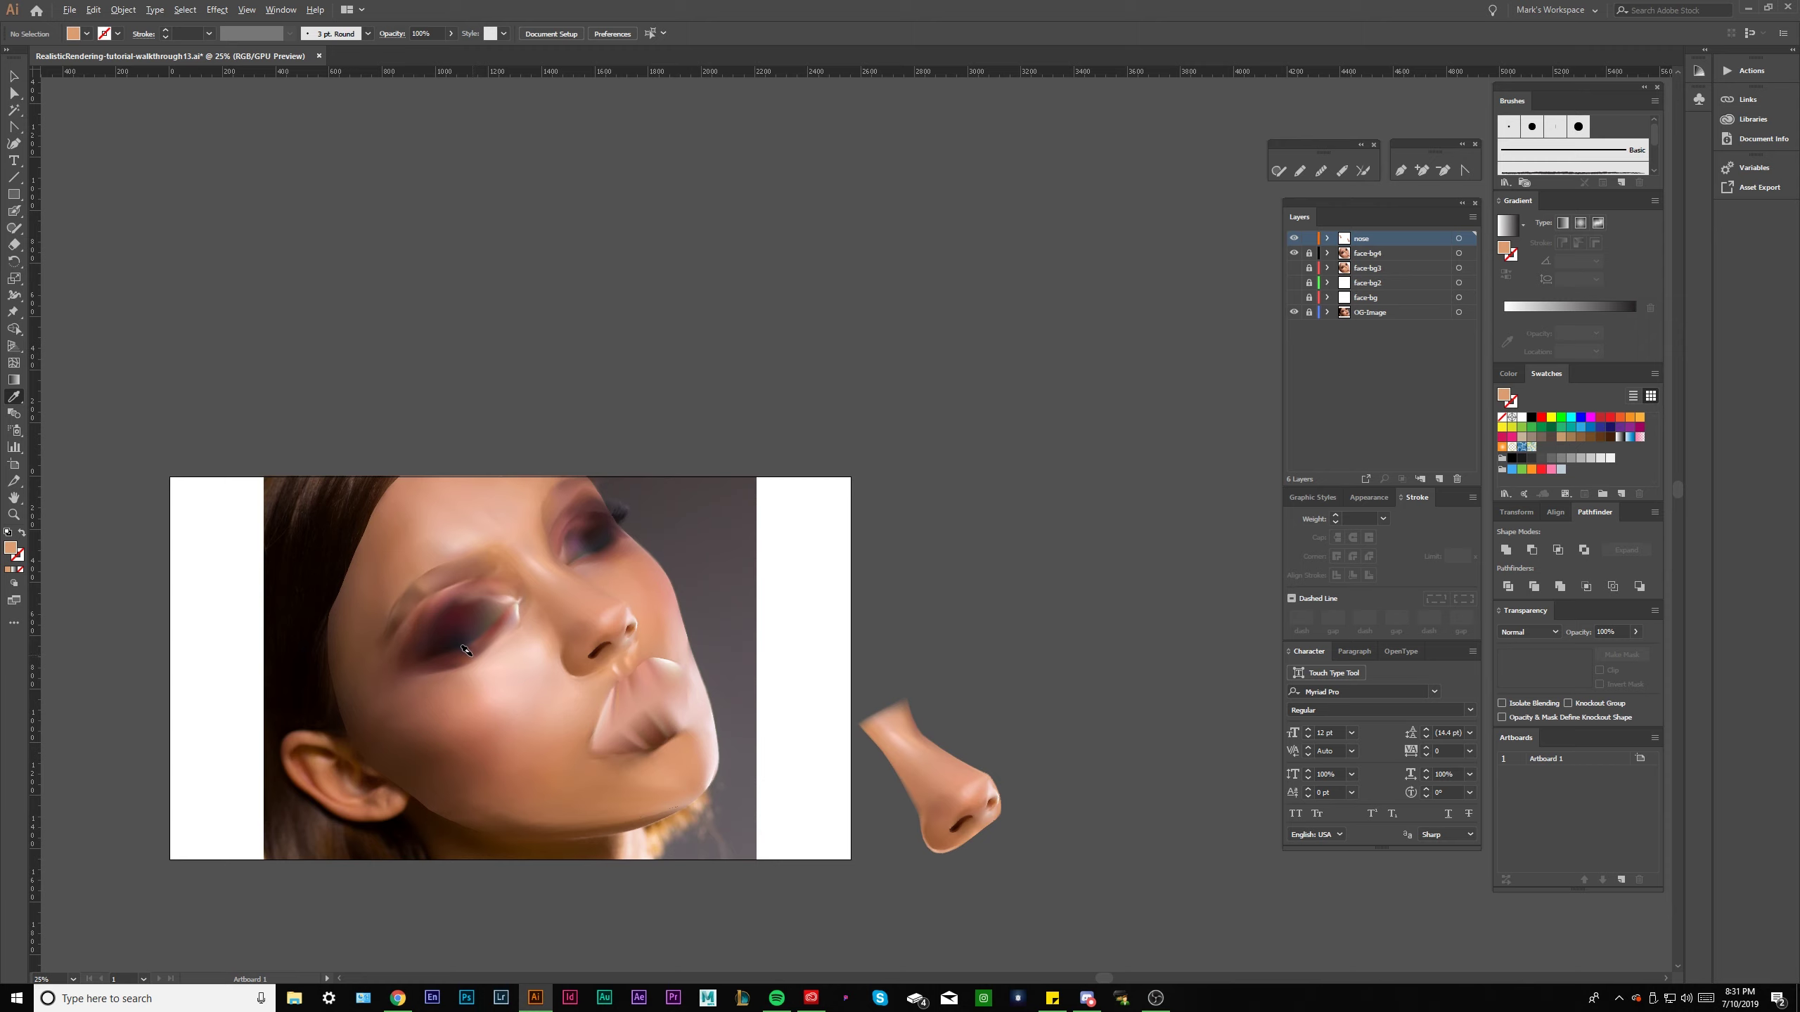
{"action": "scroll", "coordinate": [465, 652], "scroll_direction": "up", "scroll_amount": 1}
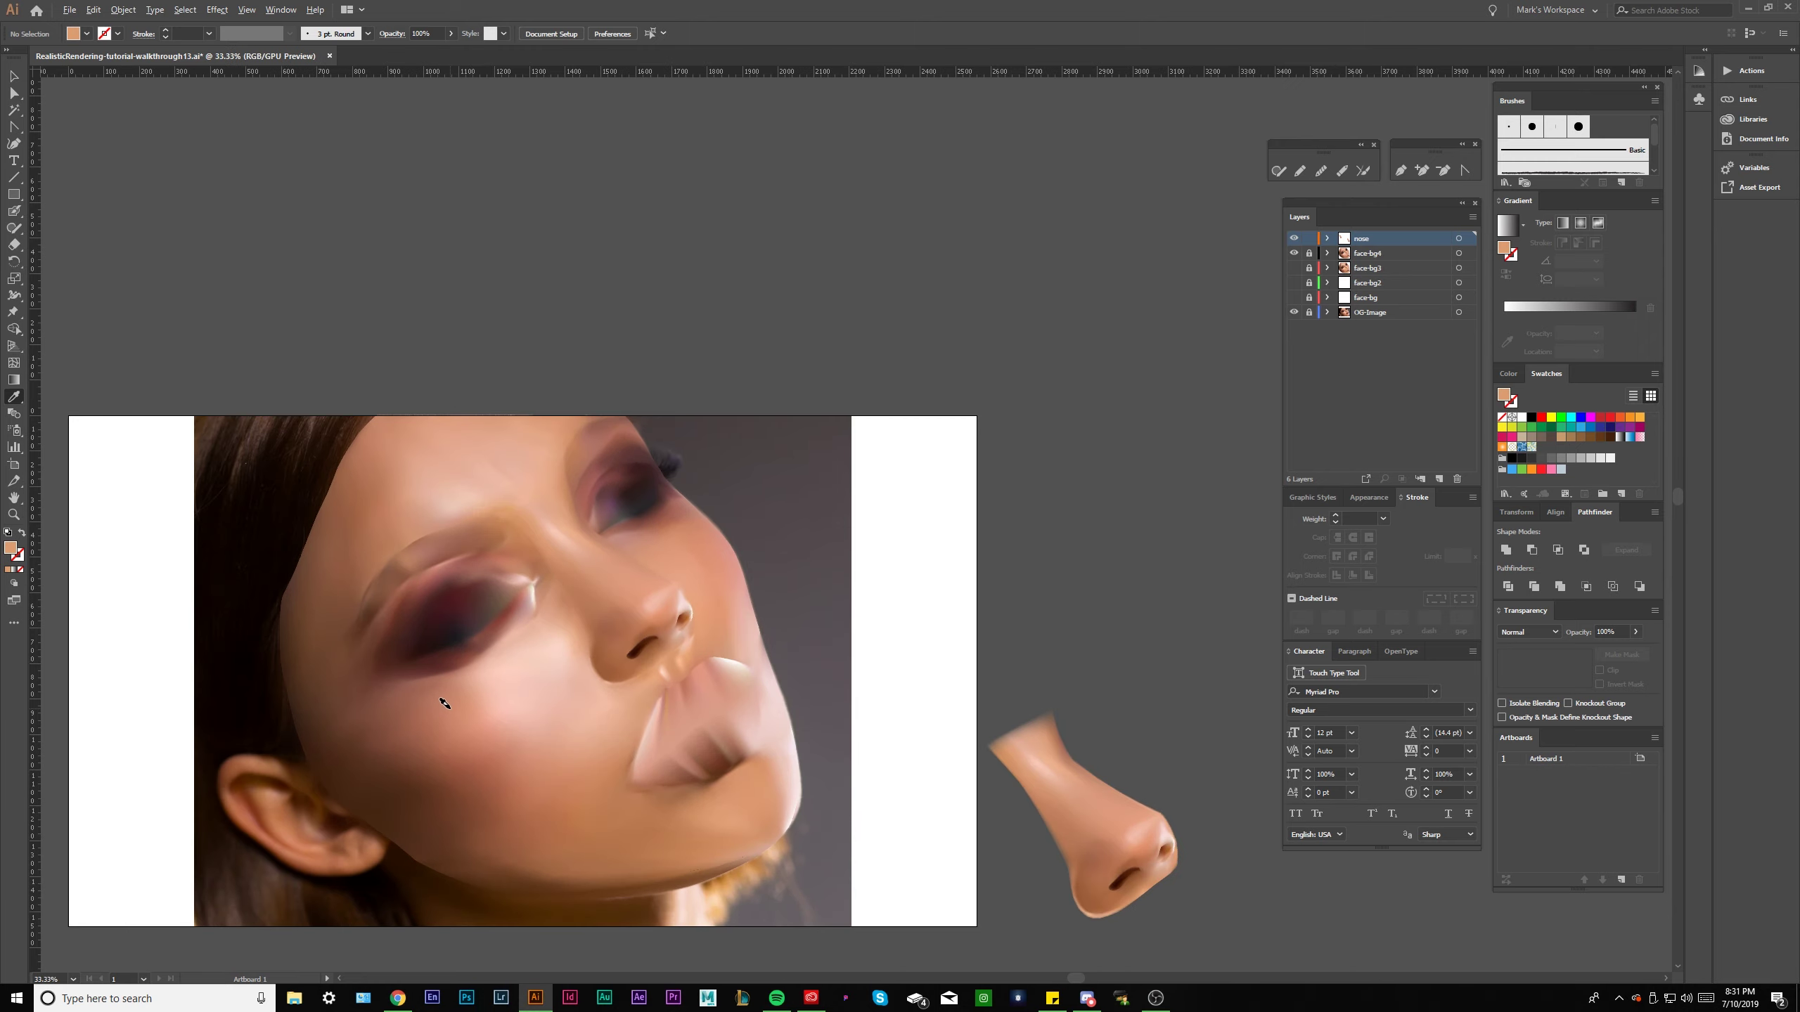
{"action": "scroll", "coordinate": [507, 661], "scroll_direction": "up", "scroll_amount": 3}
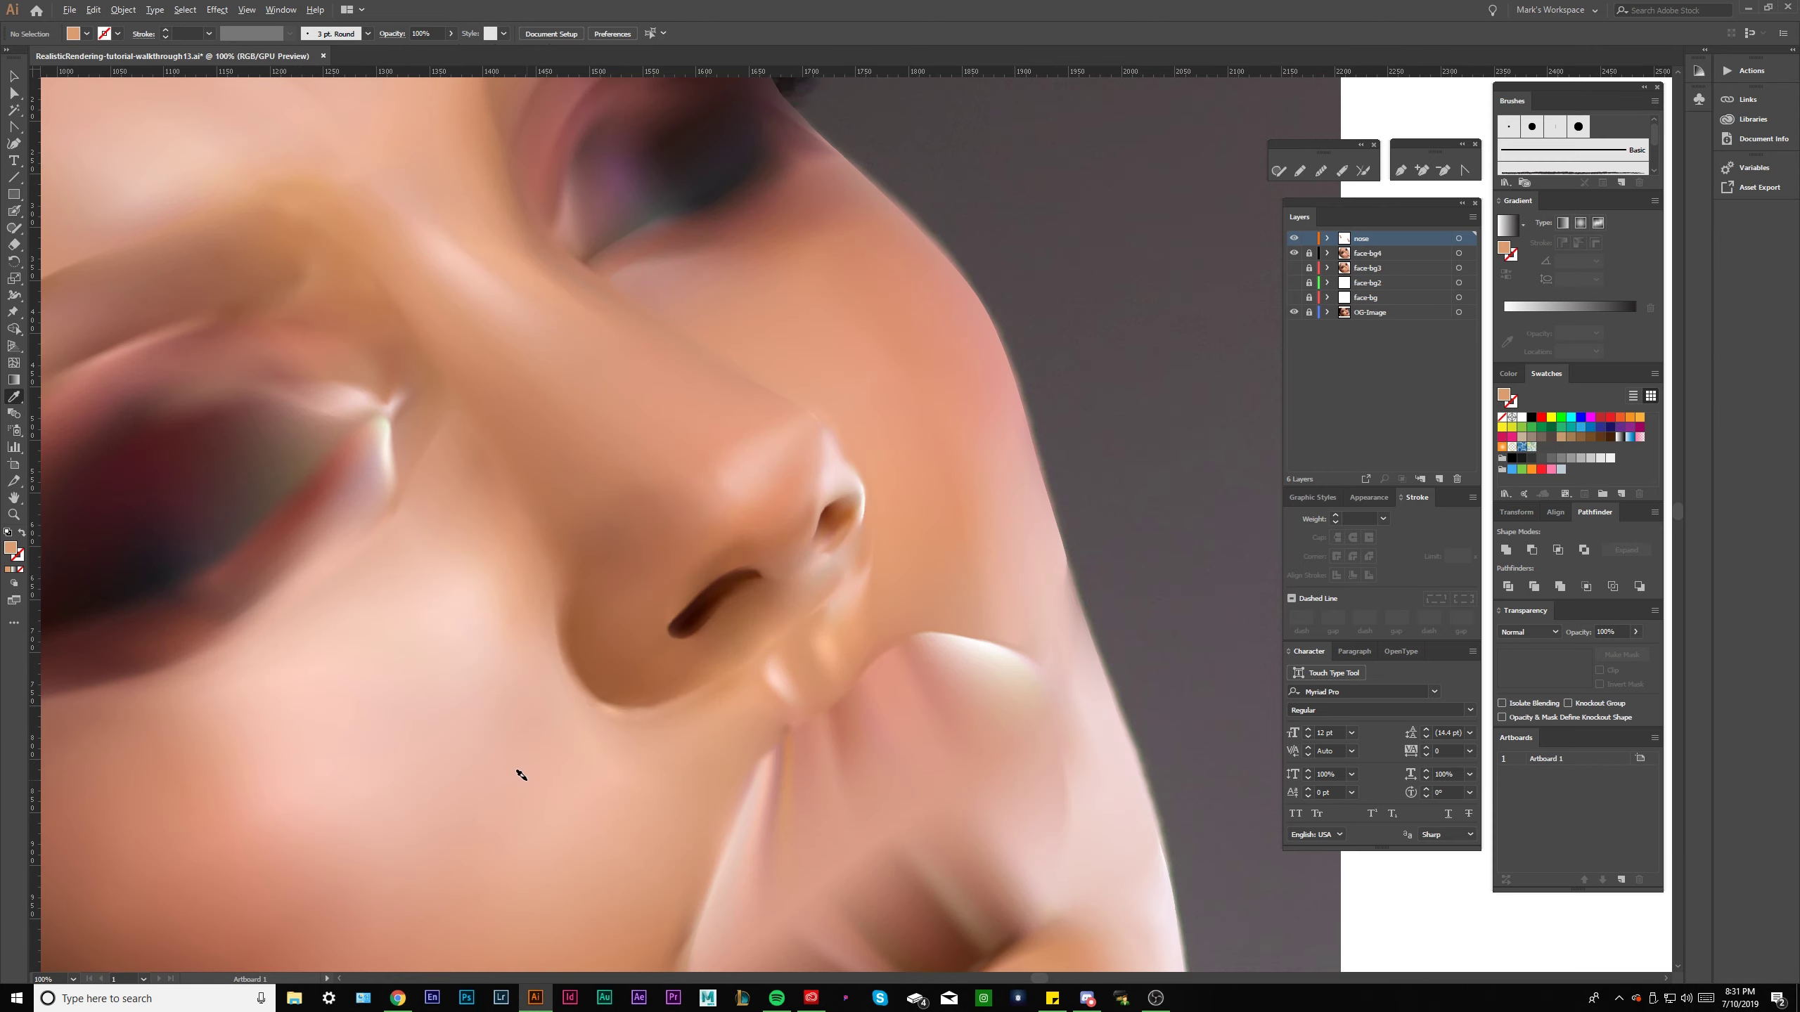
{"action": "scroll", "coordinate": [462, 461], "scroll_direction": "up", "scroll_amount": 2}
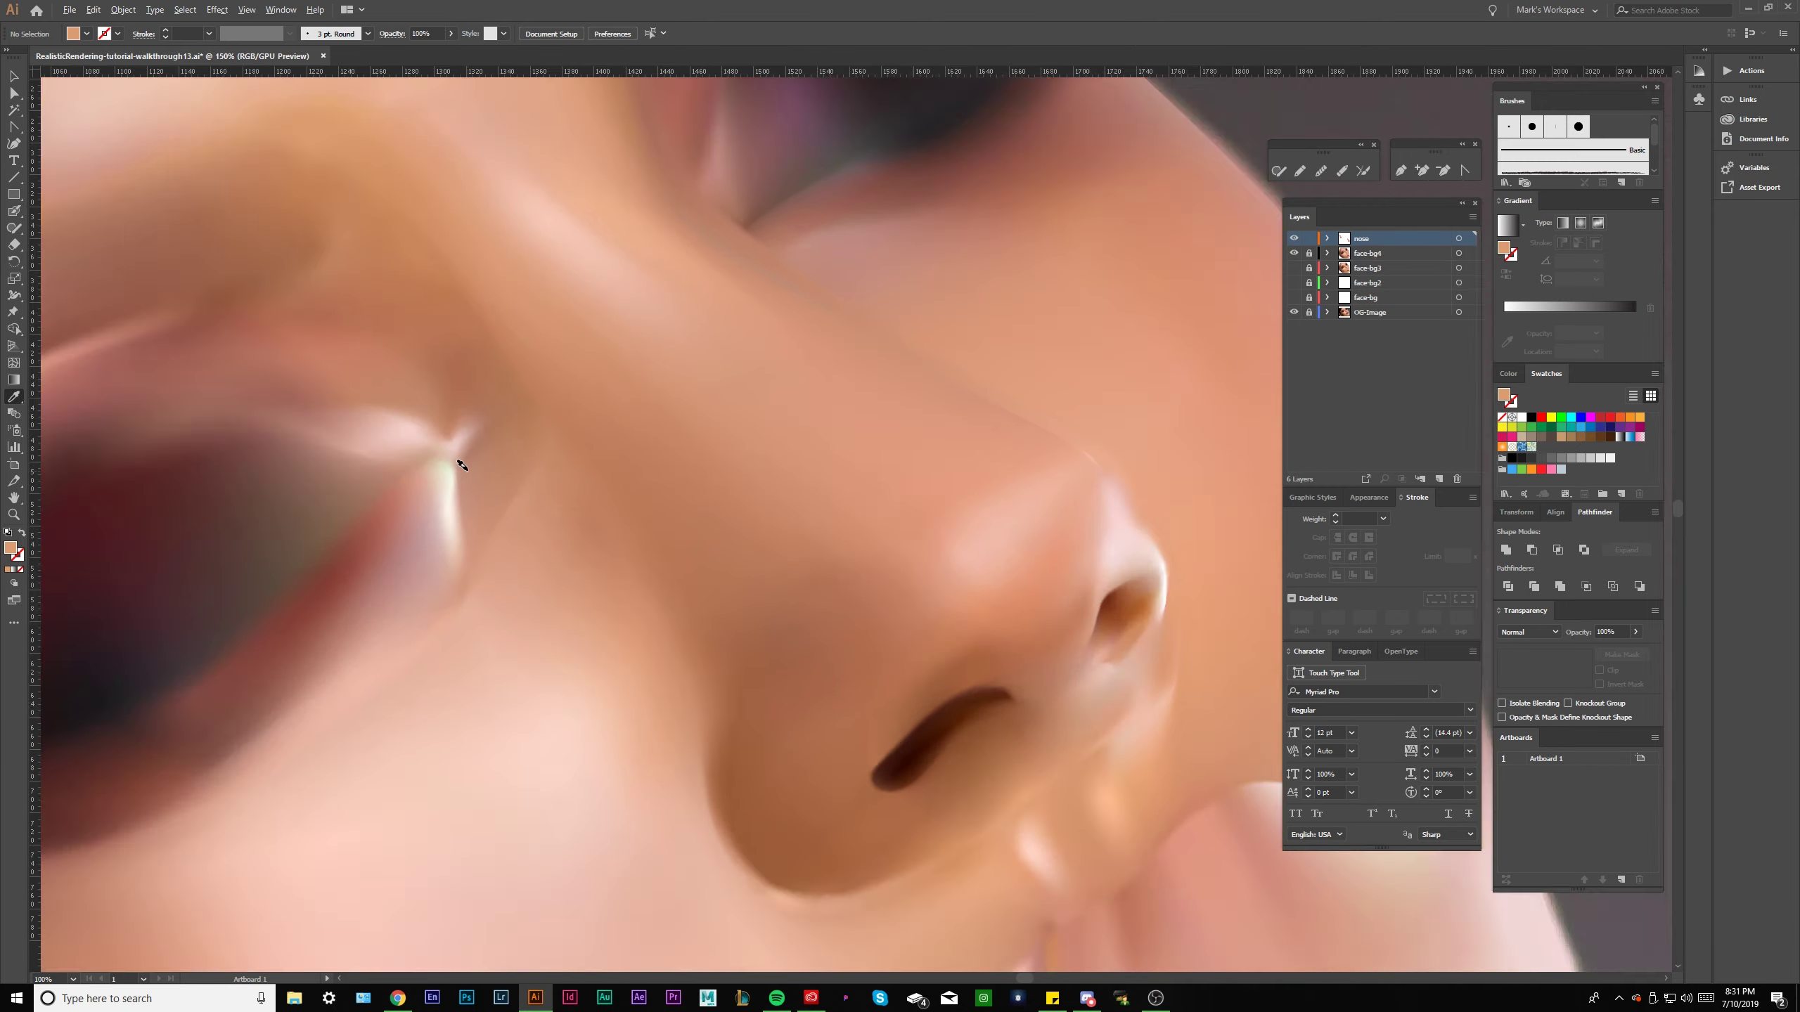
{"action": "scroll", "coordinate": [489, 404], "scroll_direction": "down", "scroll_amount": 3}
{"action": "left_click_drag", "start_coordinate": [479, 412], "coordinate": [536, 479]}
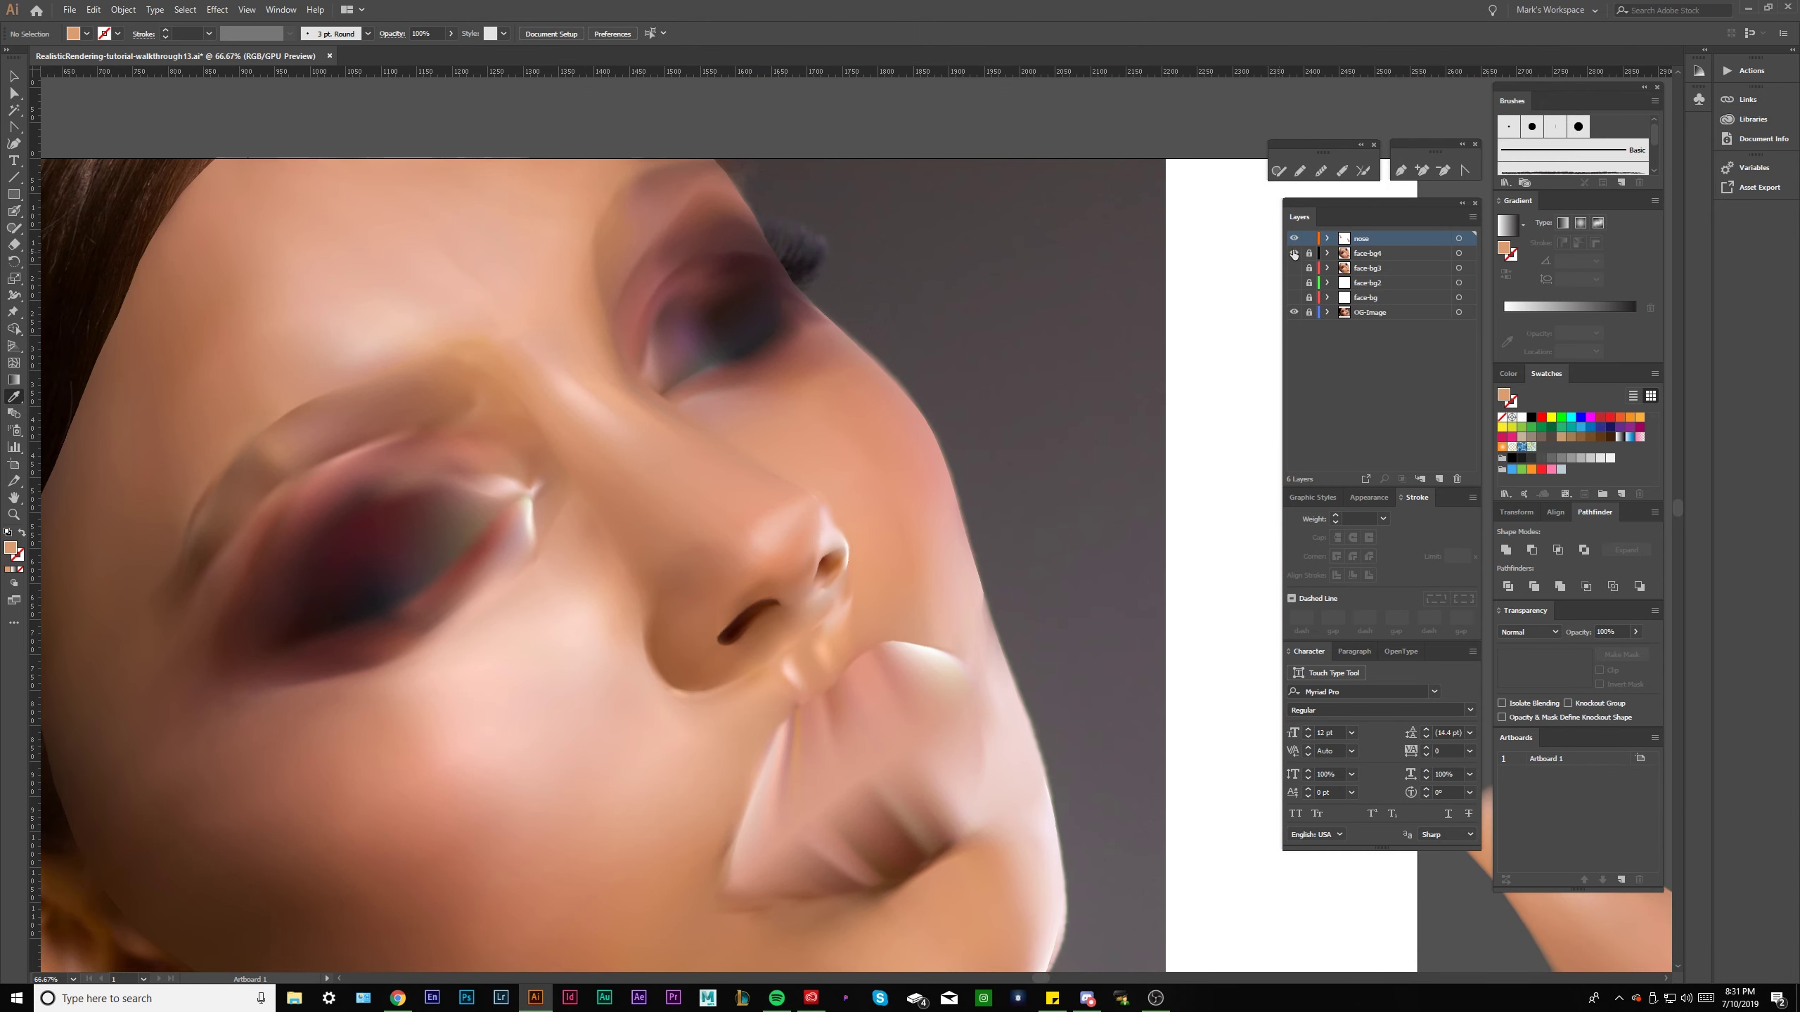
{"action": "left_click_drag", "start_coordinate": [1293, 255], "coordinate": [1294, 253]}
{"action": "key", "text": "a"}
{"action": "key", "text": "ctrl+1"}
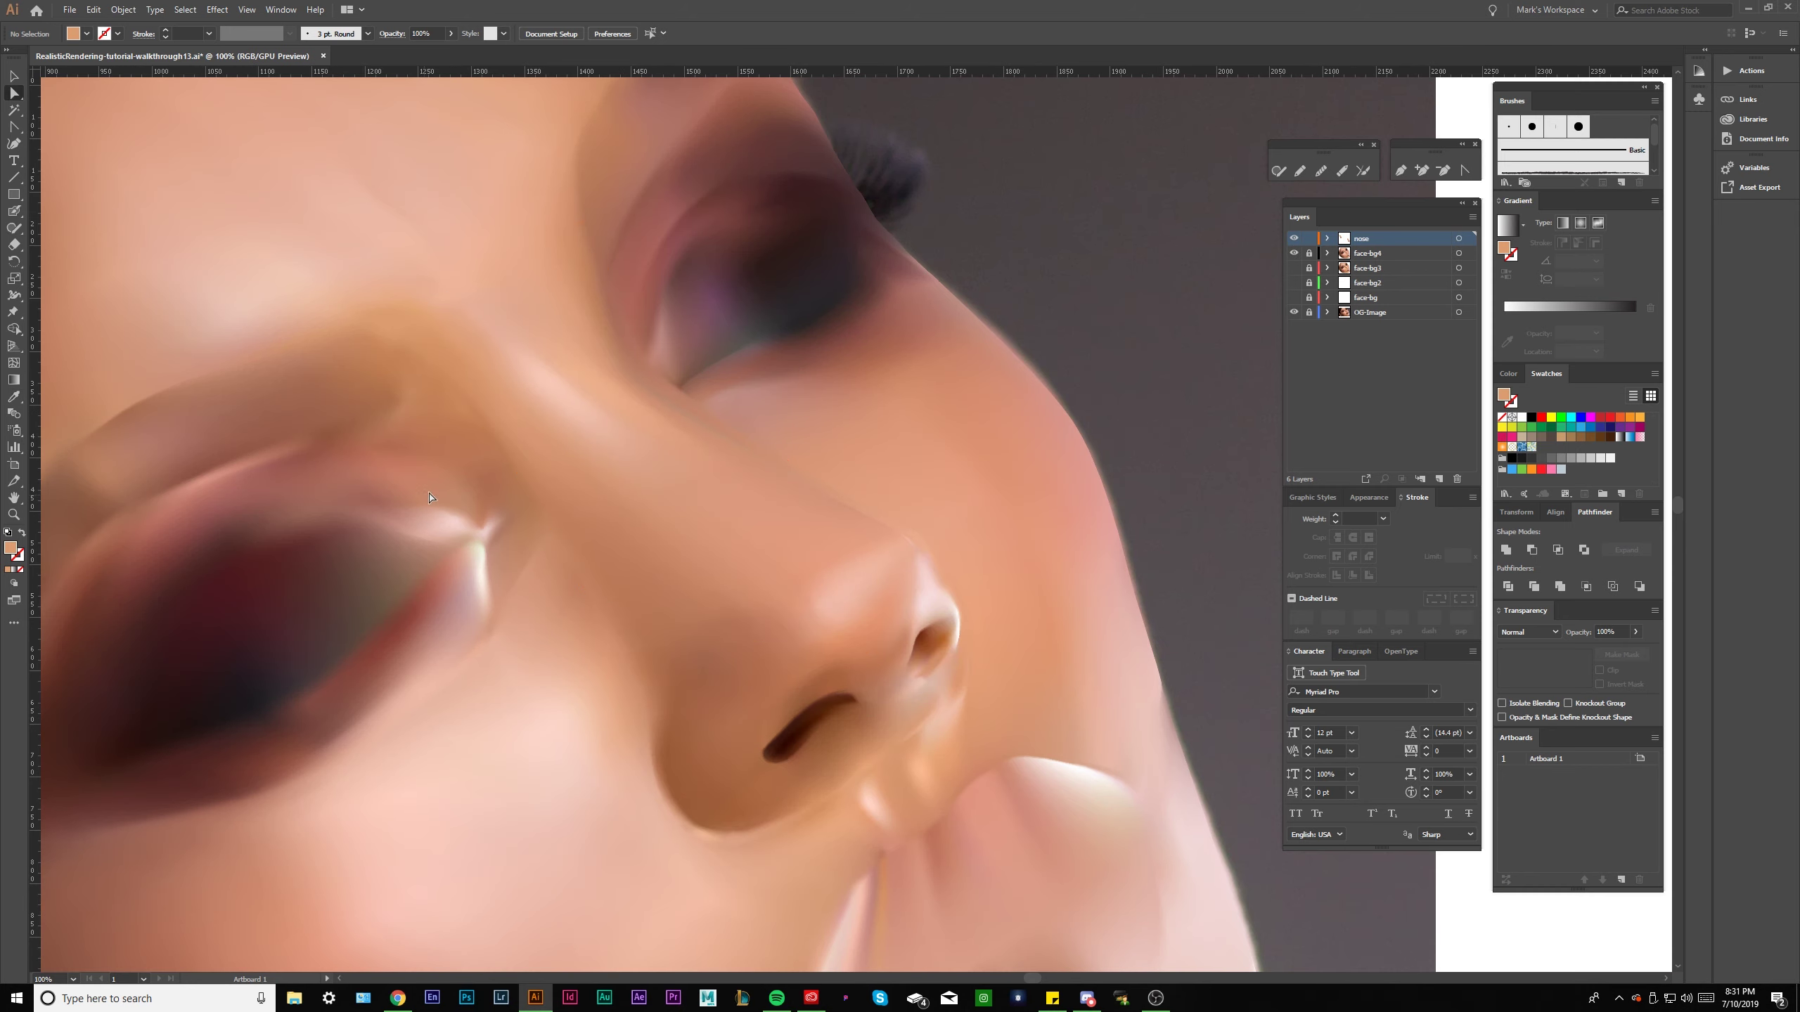
Compare the nose mesh with the original photo and the painted skin by toggling the nose and face-bg4 layers' visibility.
{"action": "left_click", "coordinate": [496, 466]}
{"action": "key", "text": "ctrl+equal"}
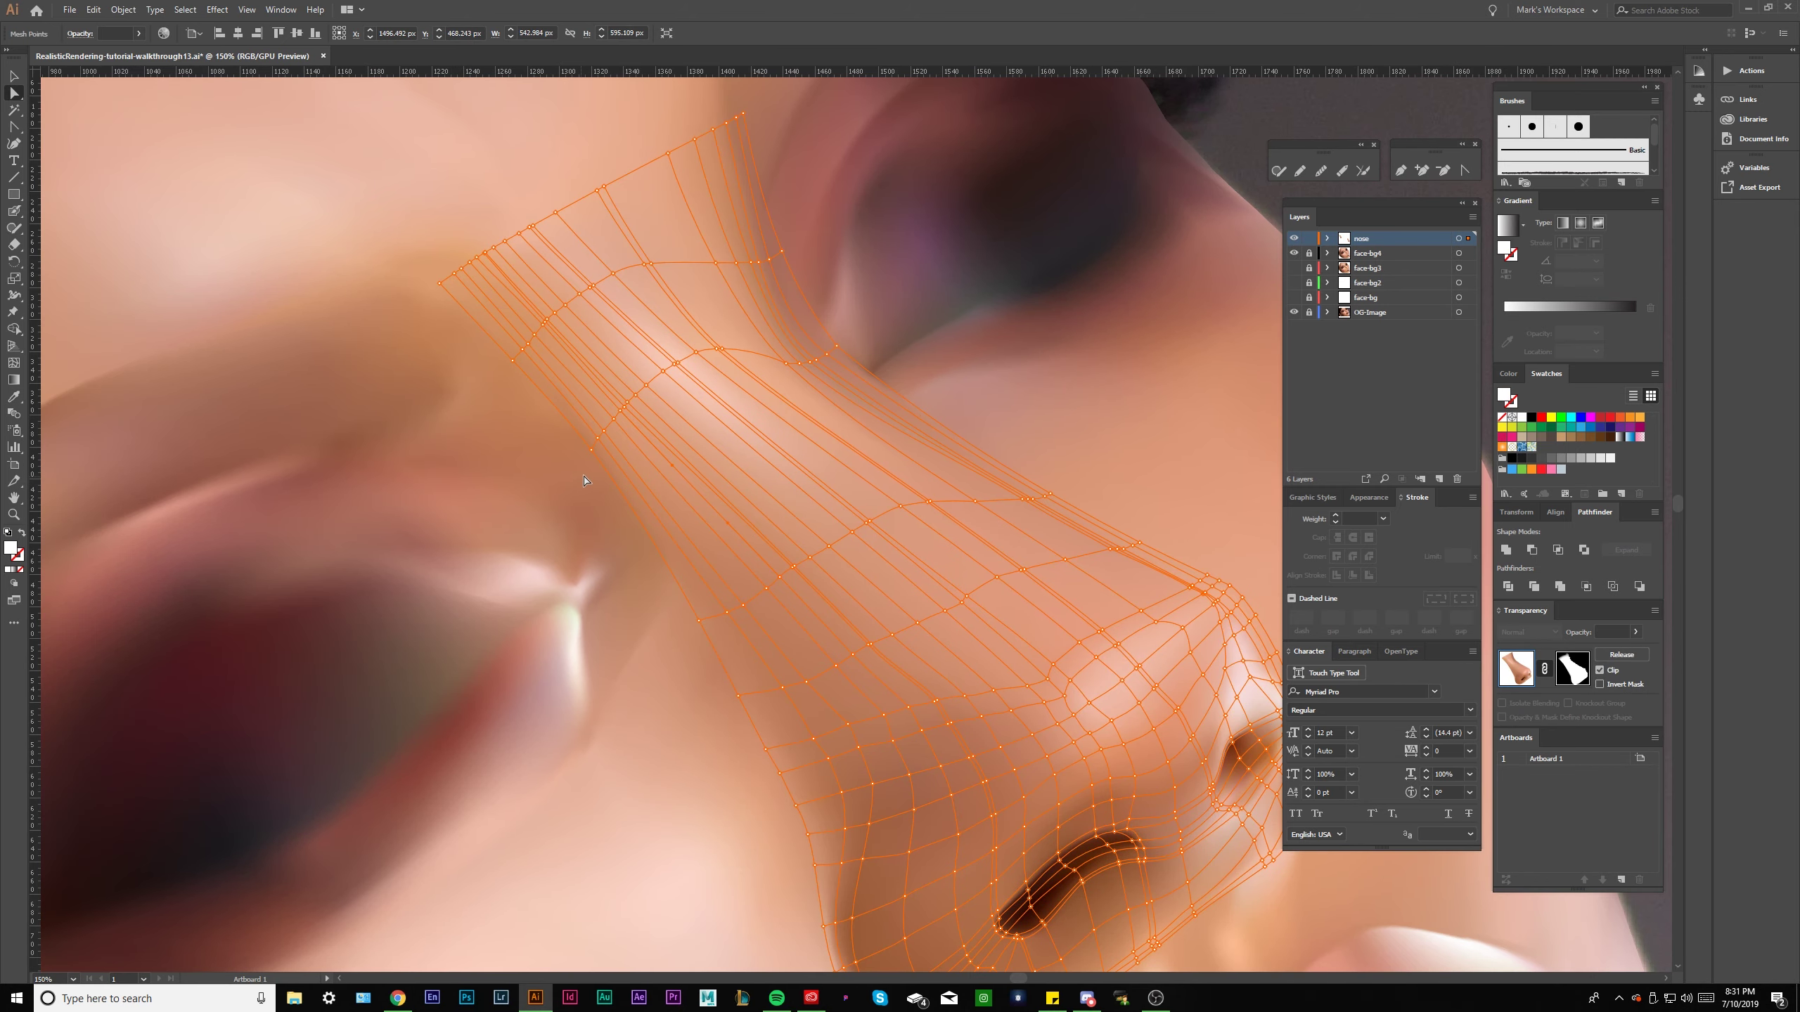
{"action": "left_click", "coordinate": [1293, 238]}
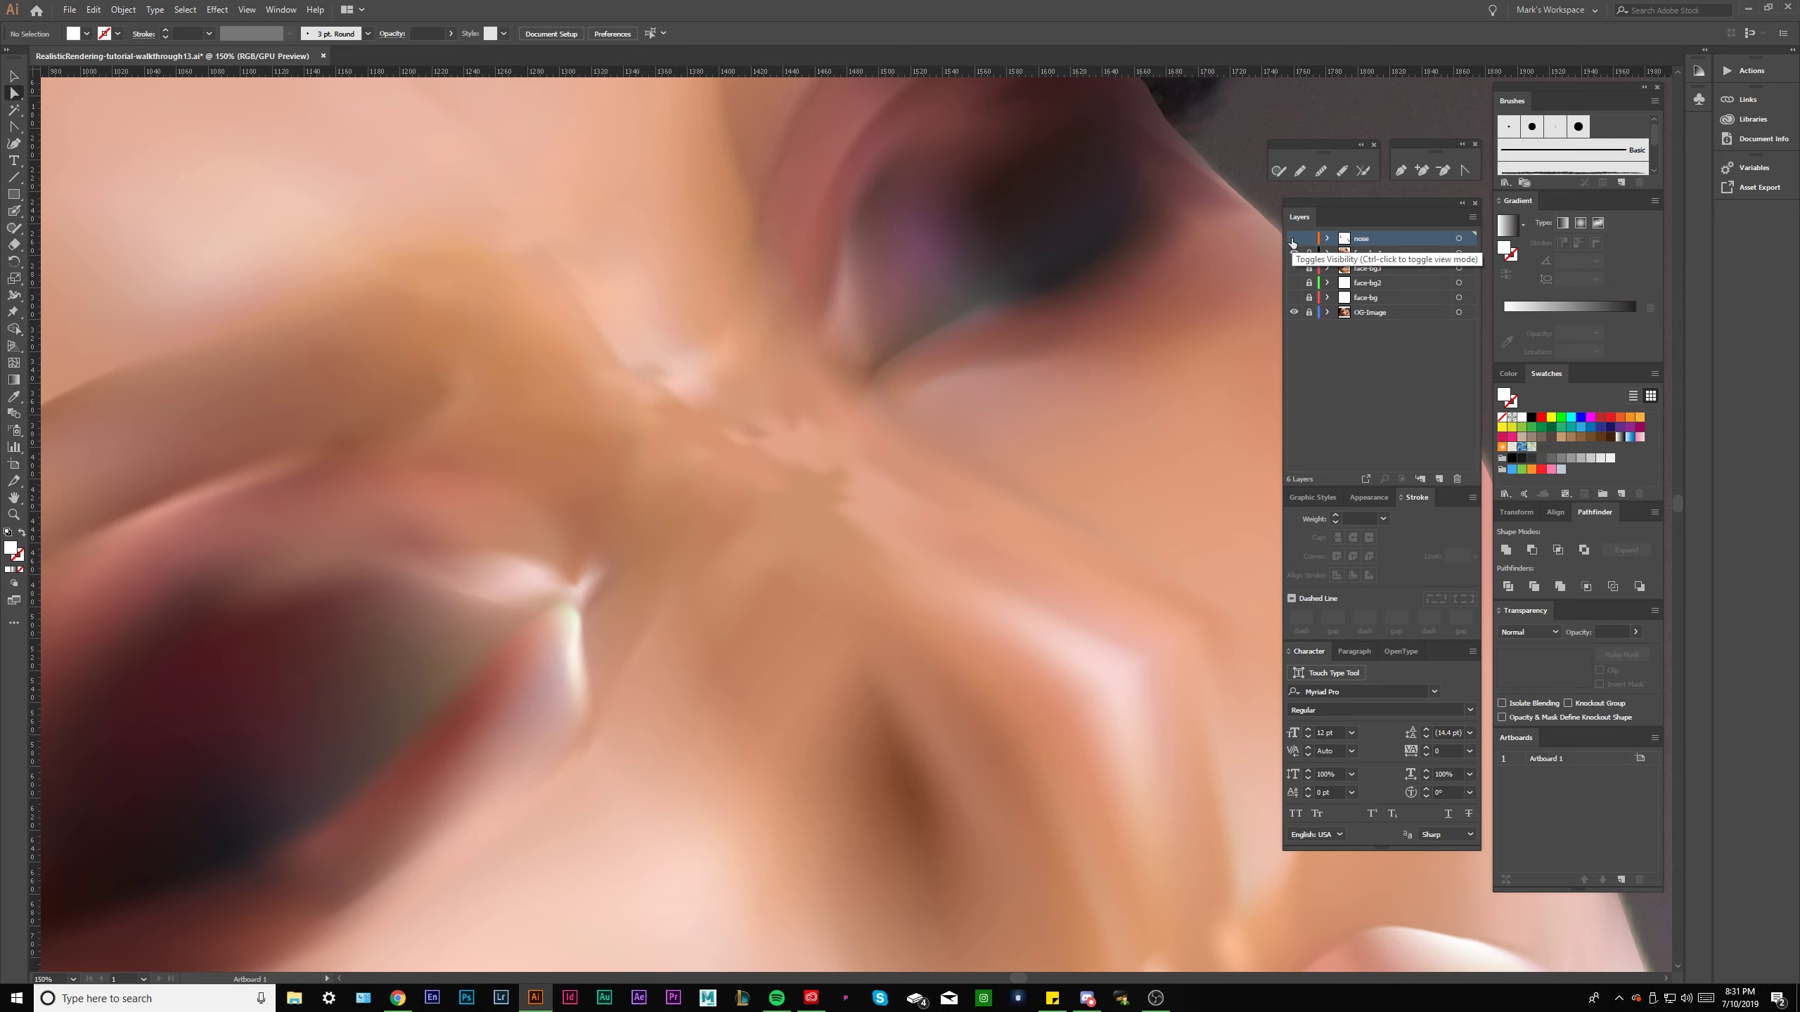
{"action": "left_click", "coordinate": [1293, 253]}
{"action": "left_click", "coordinate": [1292, 238]}
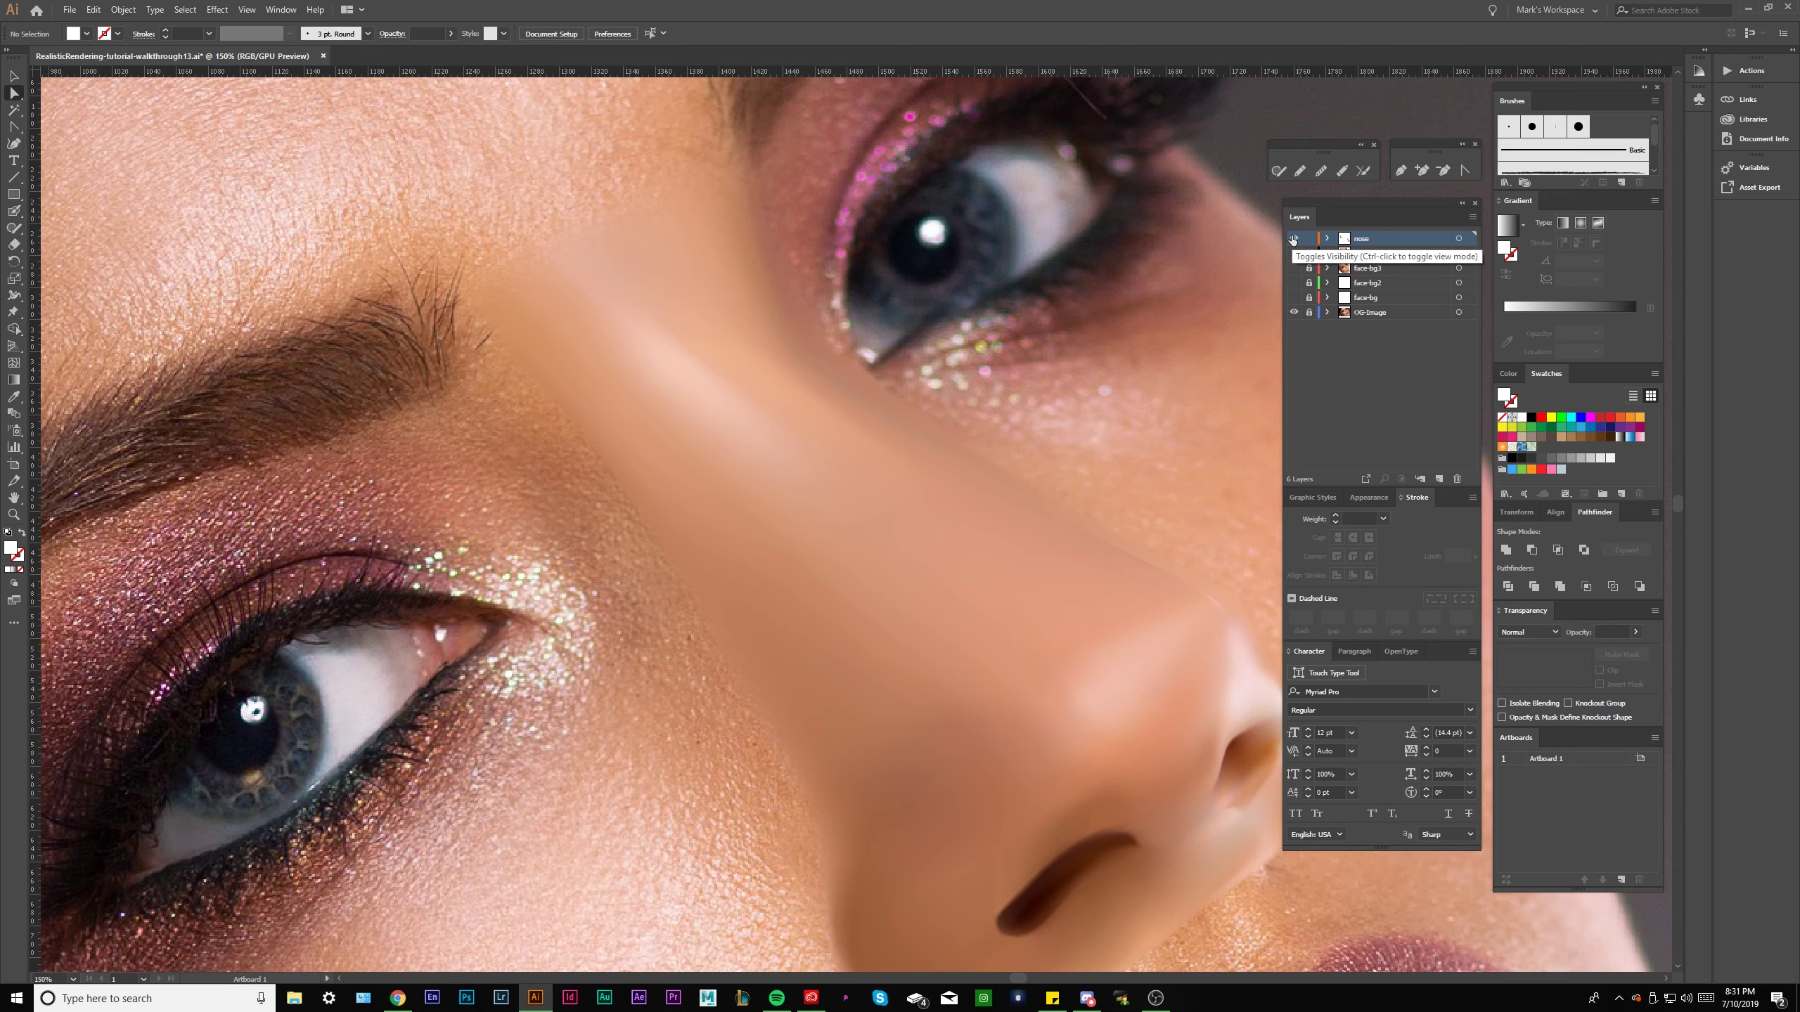
{"action": "left_click", "coordinate": [1292, 238]}
{"action": "left_click", "coordinate": [1293, 238]}
{"action": "left_click", "coordinate": [1292, 239]}
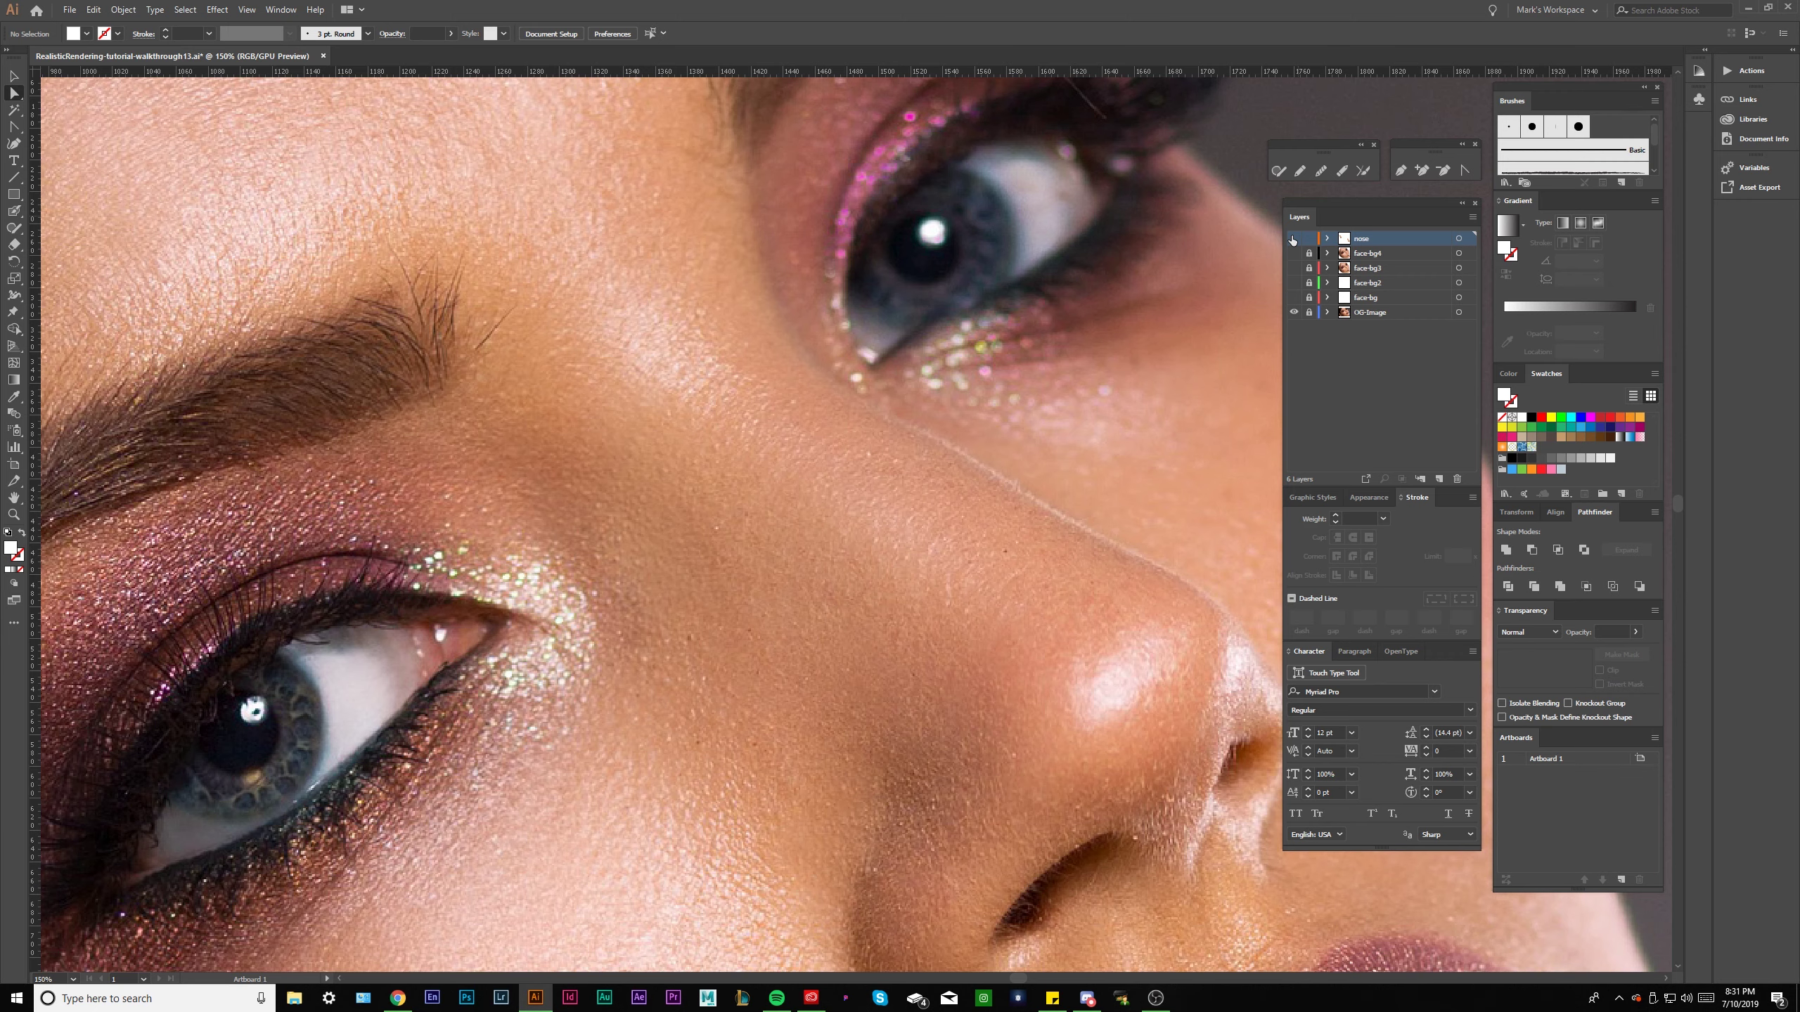
{"action": "left_click", "coordinate": [1292, 239]}
{"action": "left_click", "coordinate": [1292, 239]}
{"action": "left_click", "coordinate": [1292, 239]}
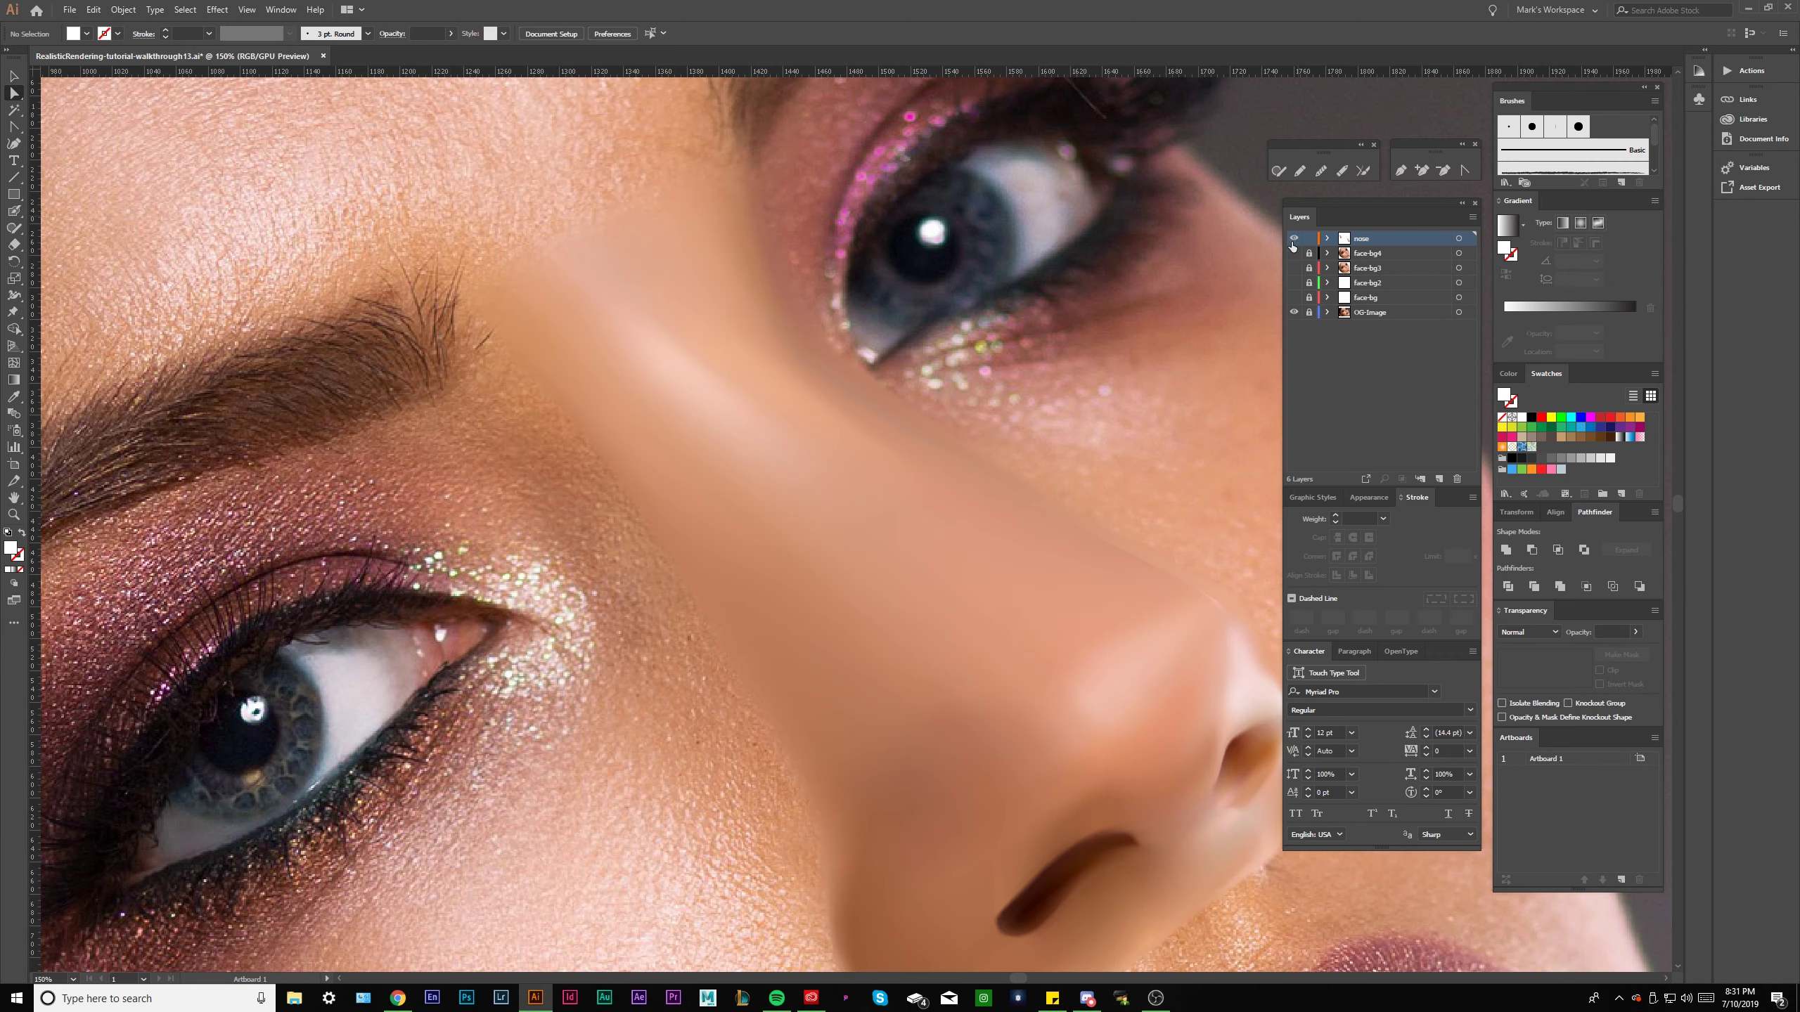
{"action": "left_click", "coordinate": [1292, 256]}
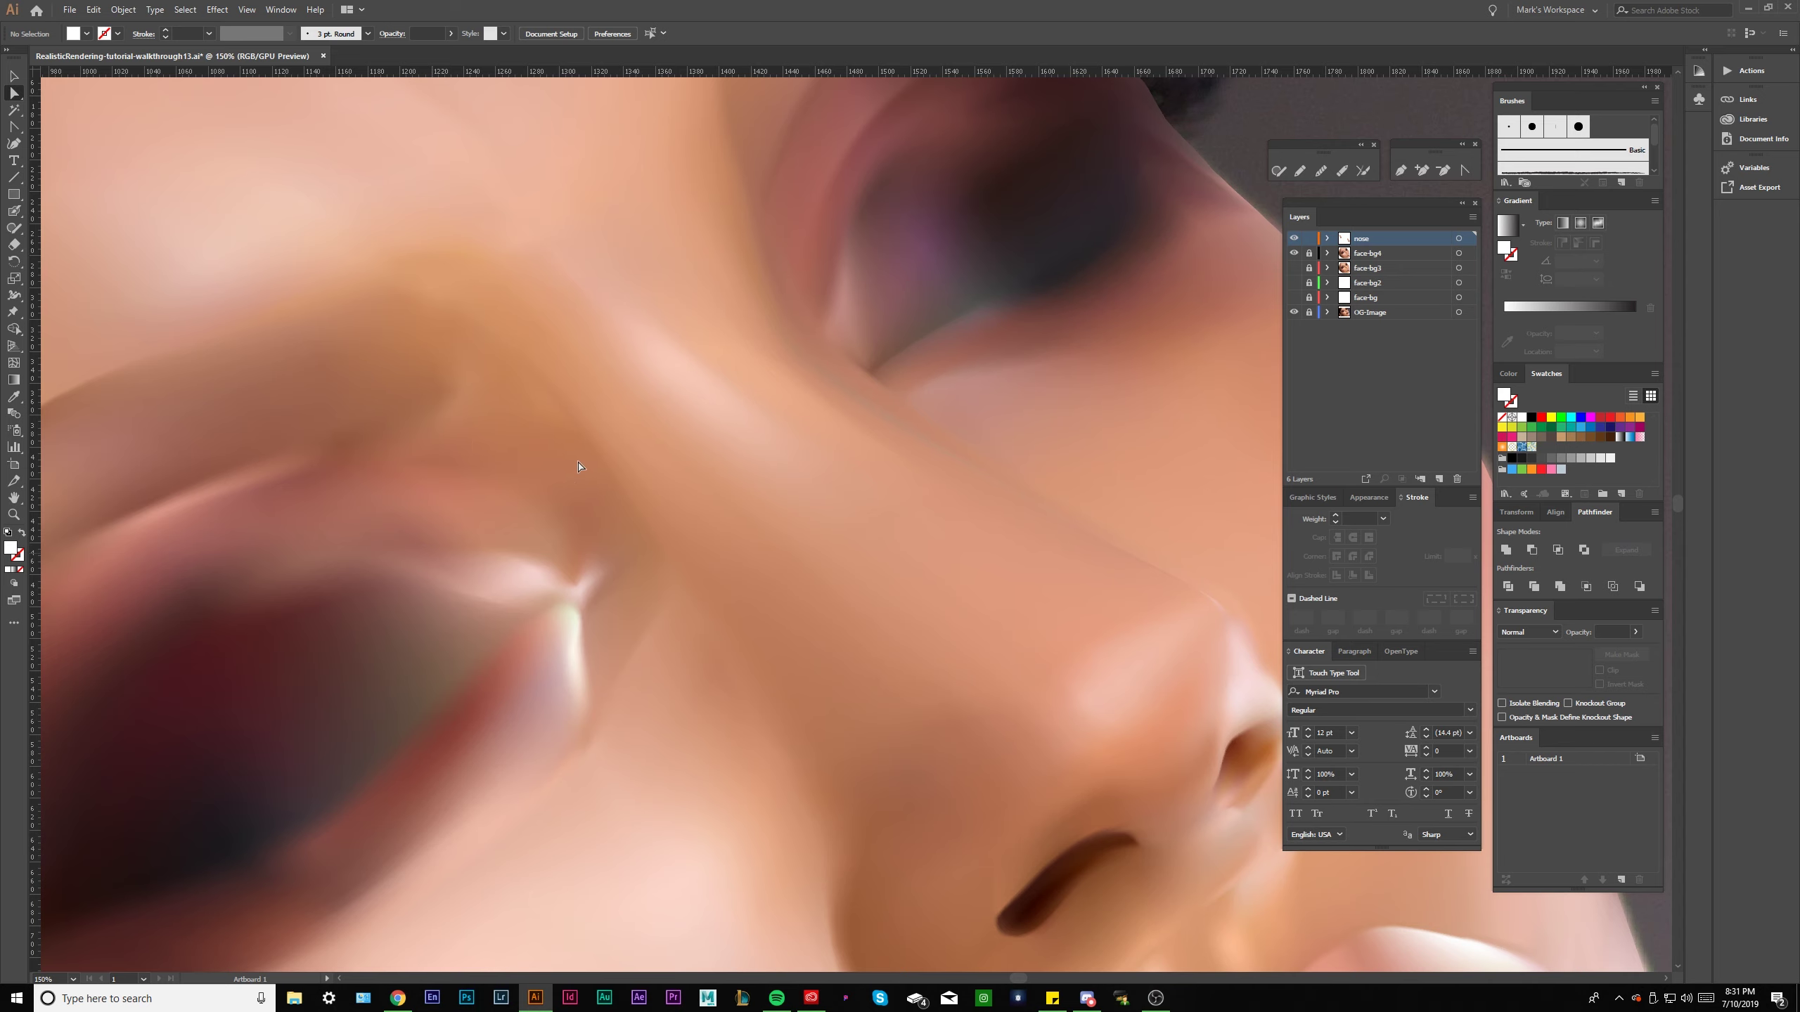
{"action": "scroll", "coordinate": [577, 467], "scroll_direction": "down", "scroll_amount": 3}
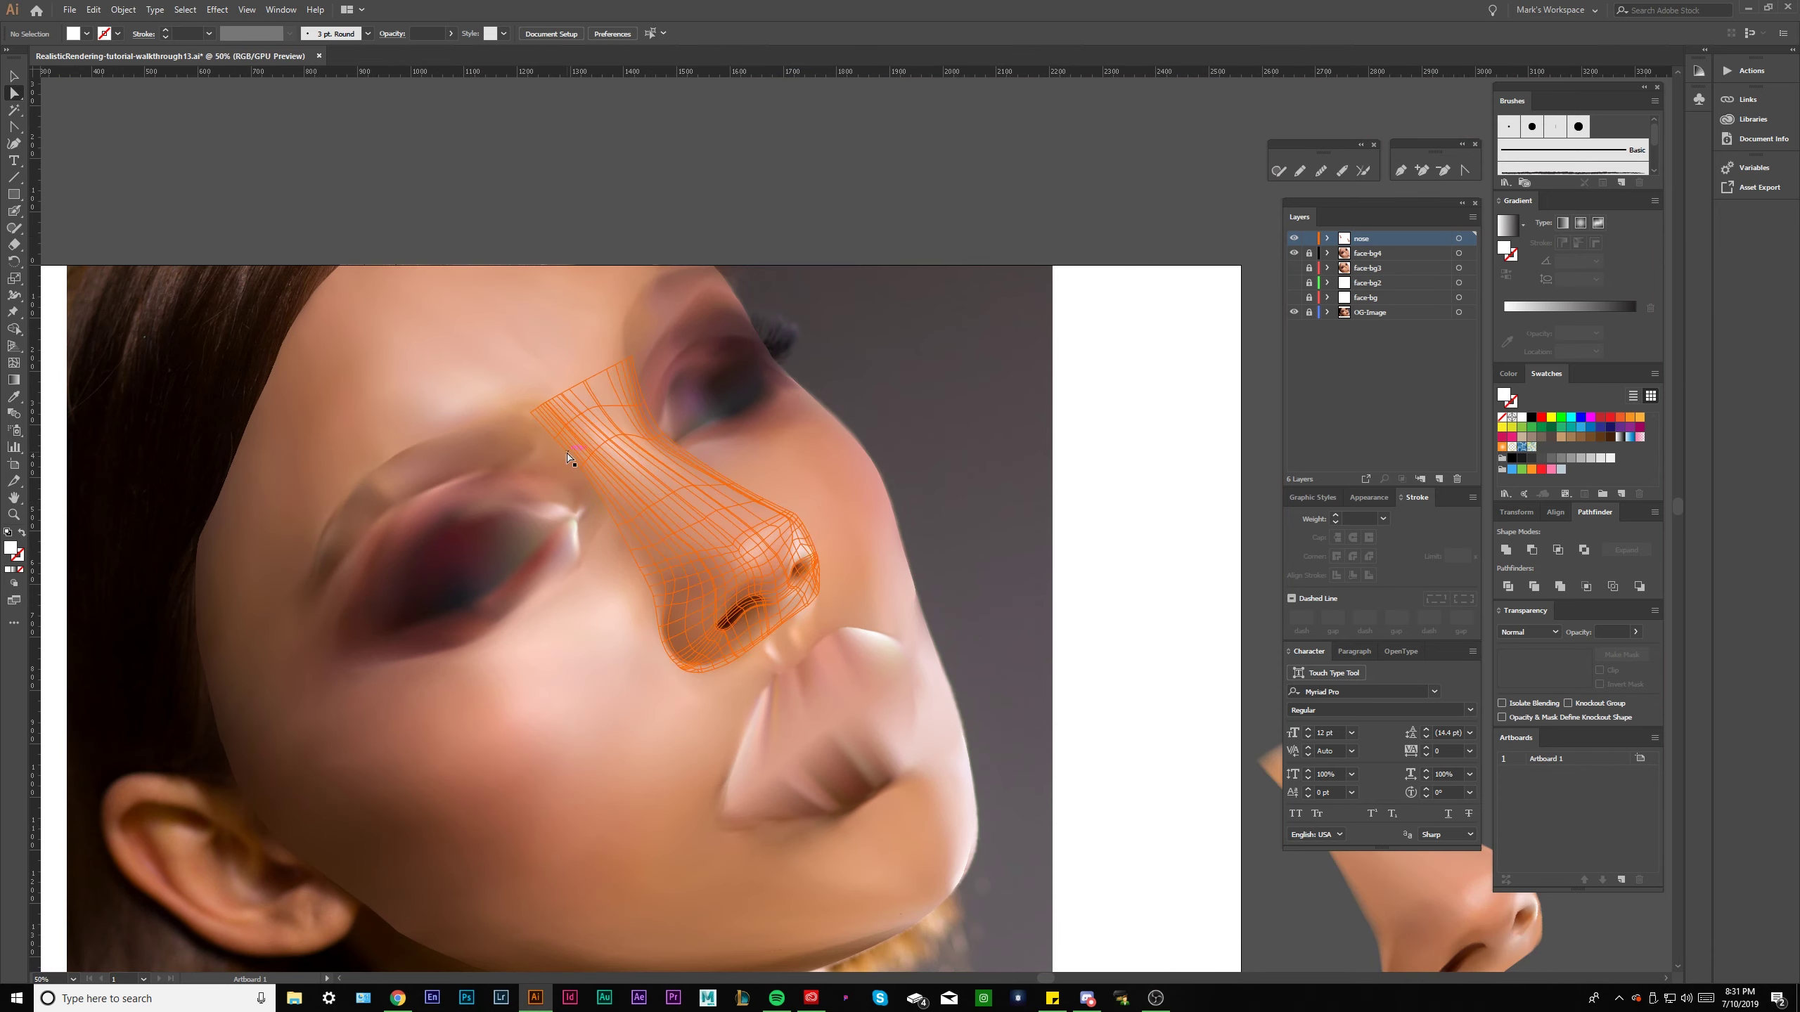
{"action": "scroll", "coordinate": [618, 526], "scroll_direction": "up", "scroll_amount": 3}
Unlock the face-bg4 layer, select its face mesh, and show the nose layer in outline view.
{"action": "left_click", "coordinate": [1309, 253]}
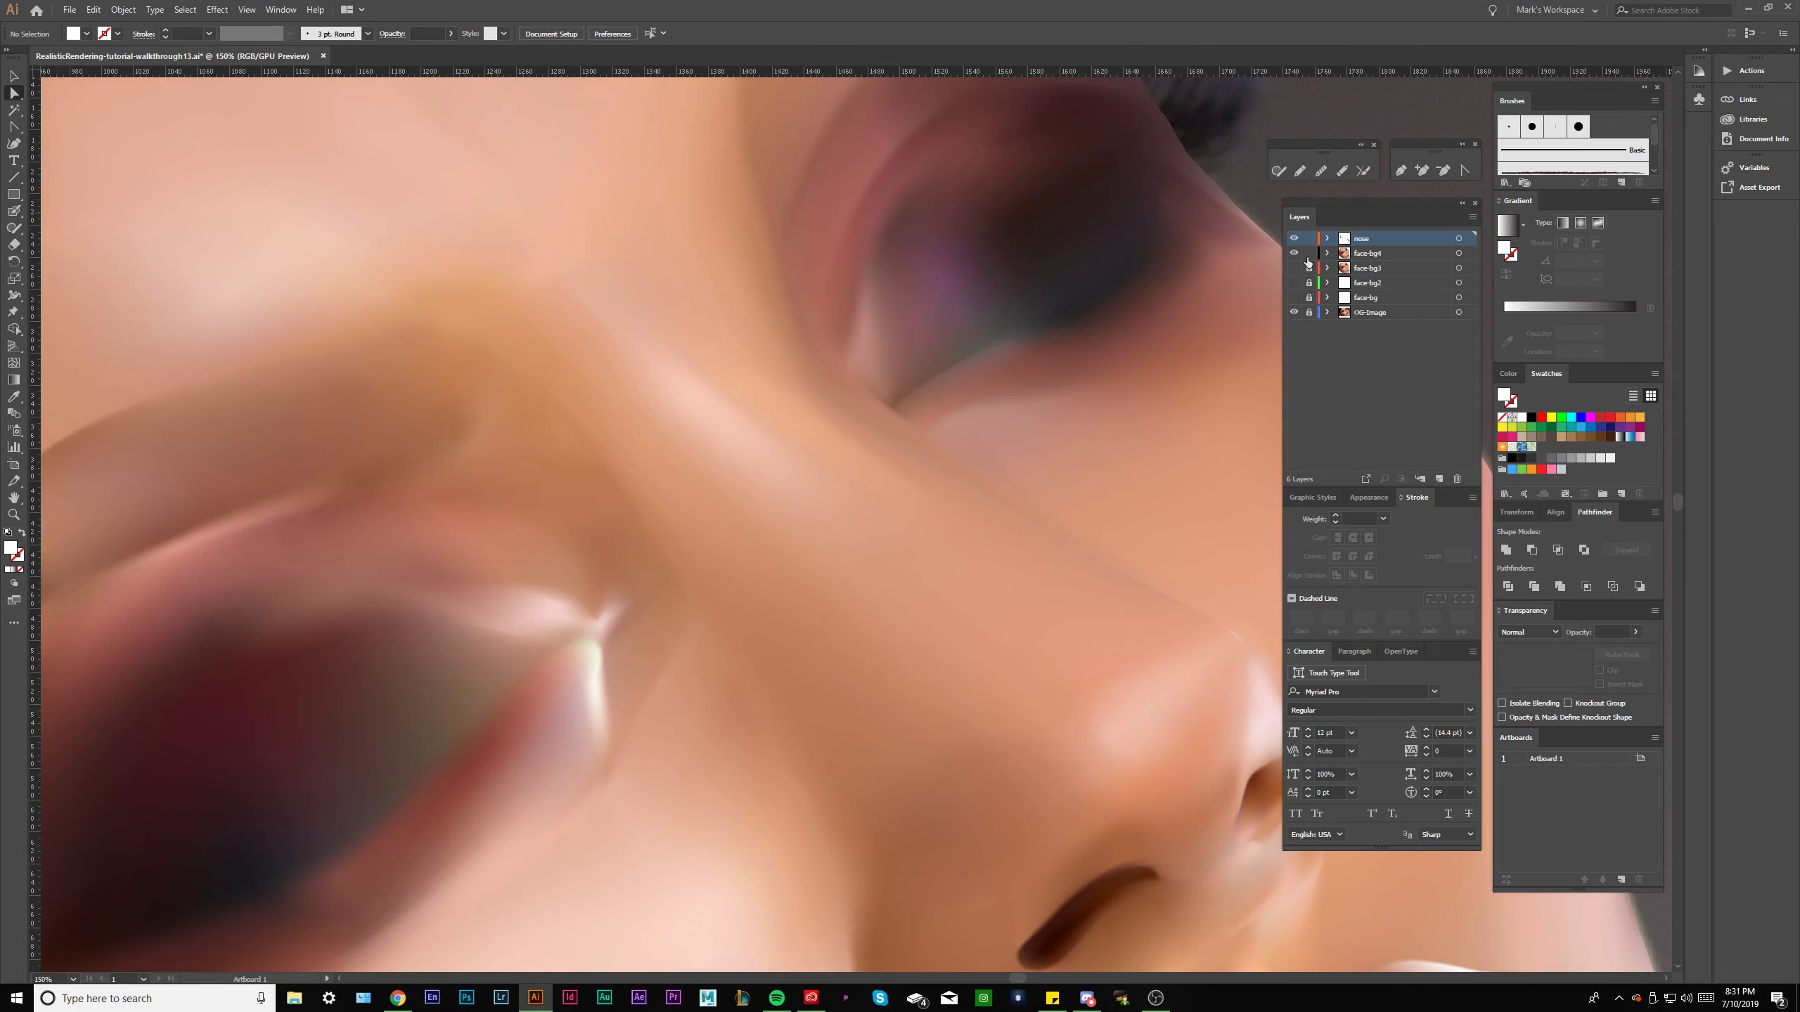
{"action": "left_click", "coordinate": [1388, 253]}
{"action": "scroll", "coordinate": [574, 426], "scroll_direction": "up", "scroll_amount": 1}
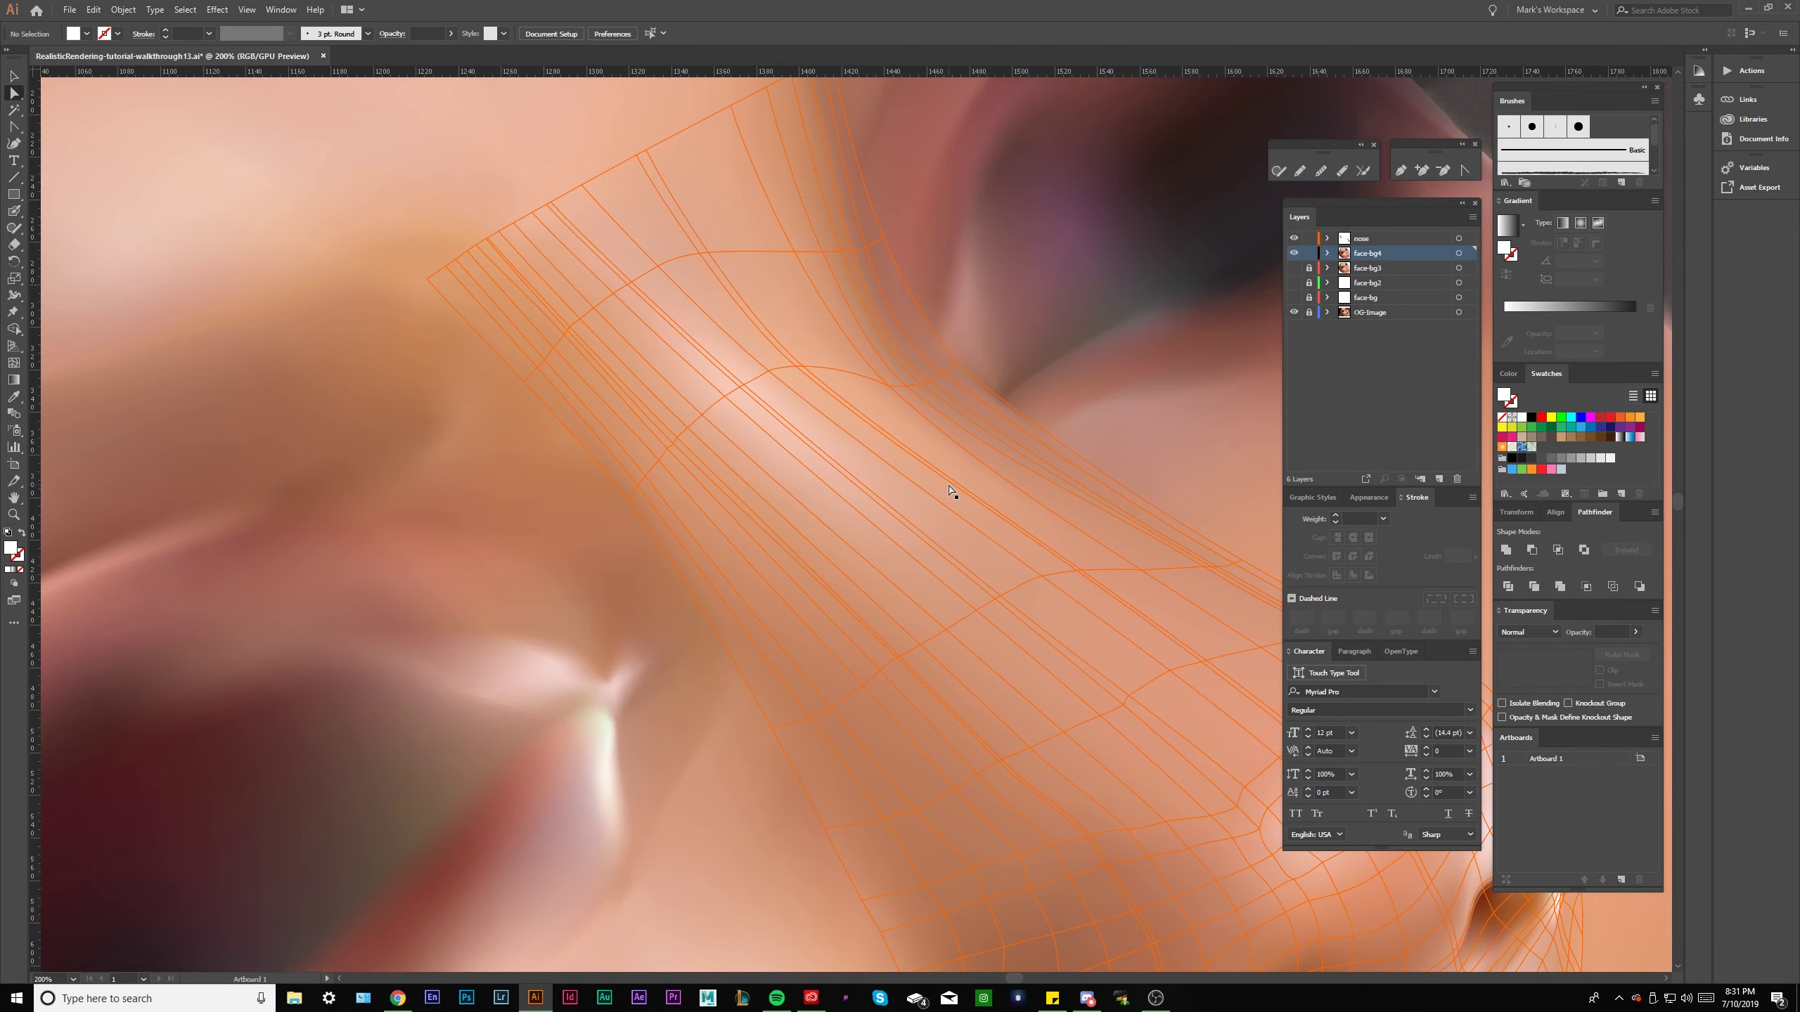
{"action": "left_click", "coordinate": [949, 489]}
{"action": "scroll", "coordinate": [638, 521], "scroll_direction": "up", "scroll_amount": 1}
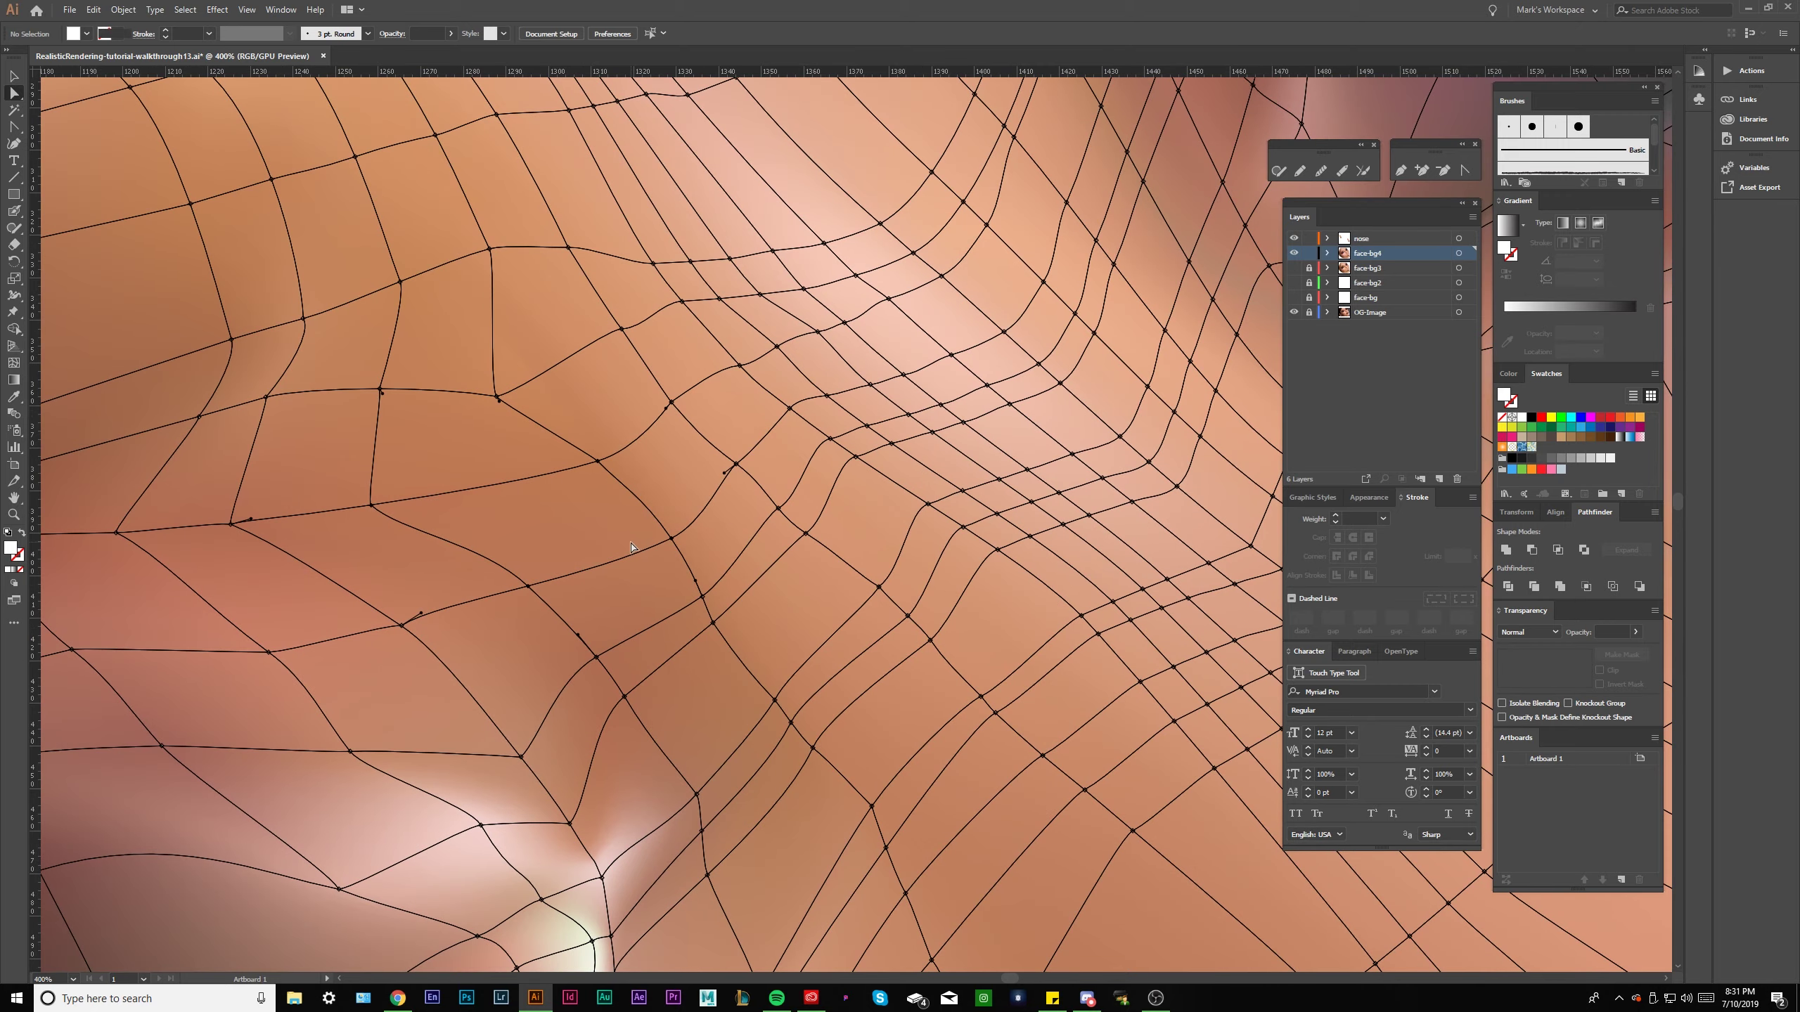
{"action": "scroll", "coordinate": [850, 302], "scroll_direction": "down", "scroll_amount": 2}
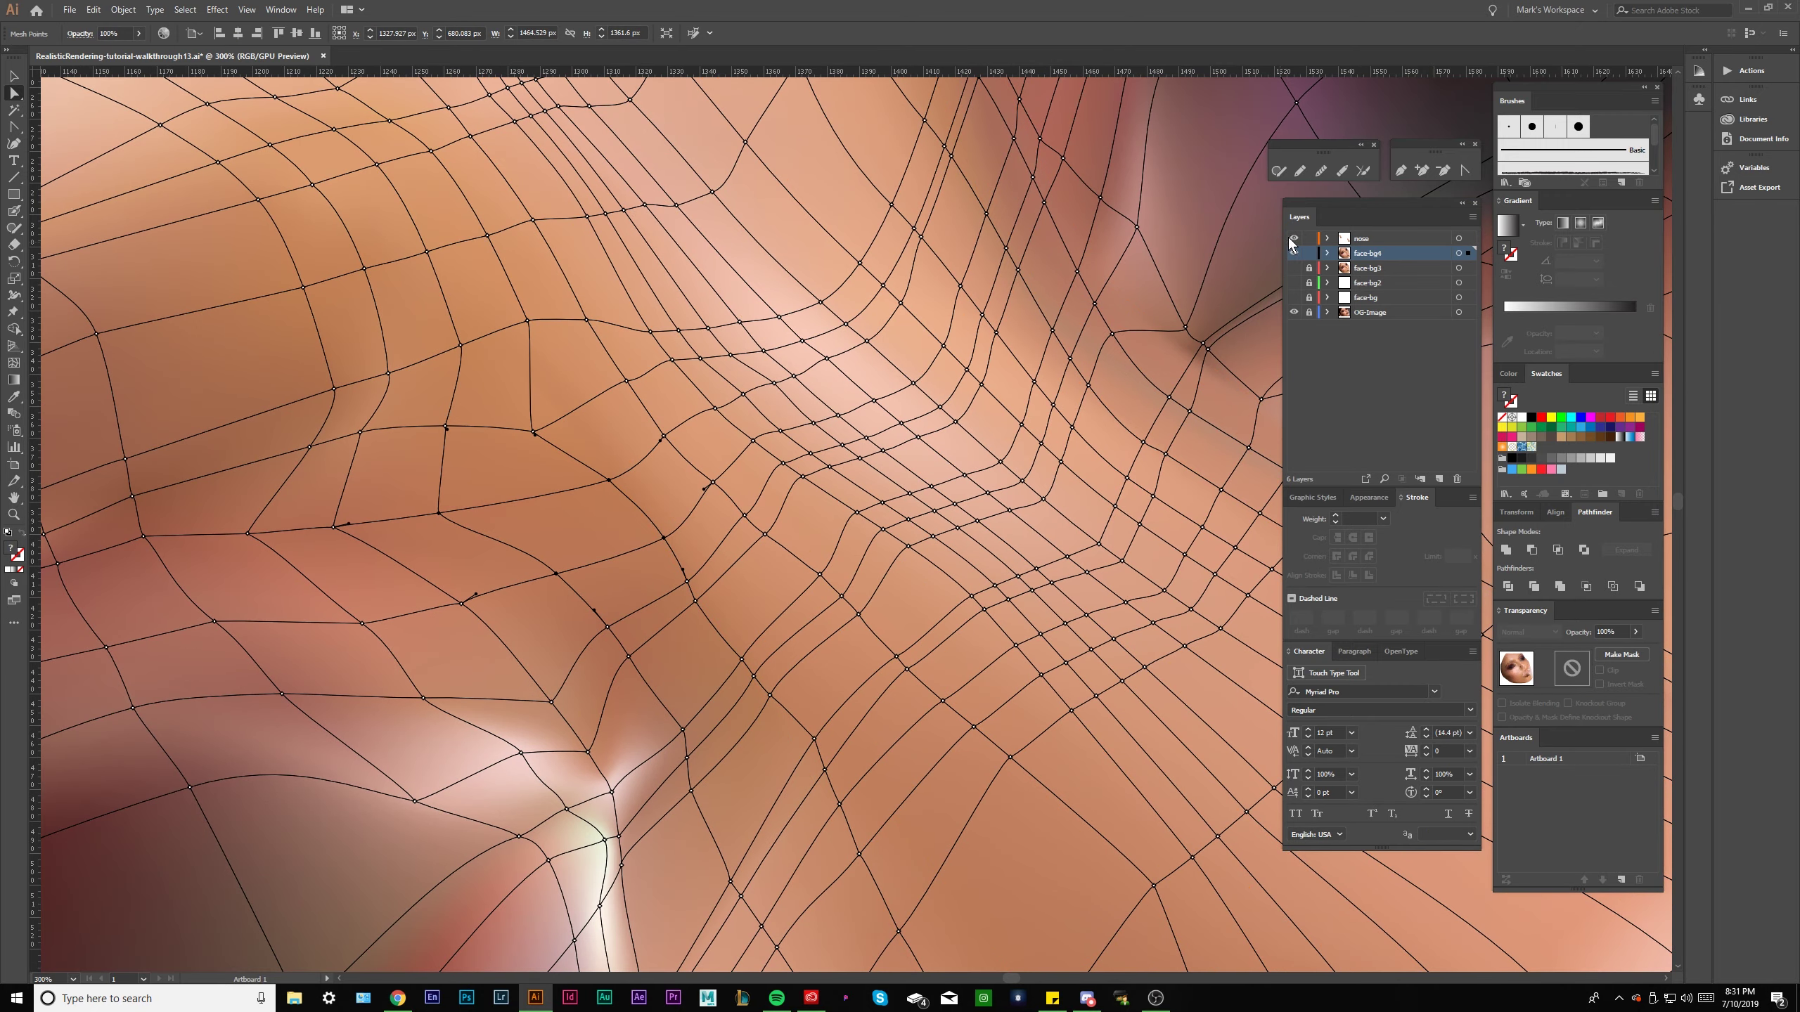
{"action": "scroll", "coordinate": [663, 415], "scroll_direction": "up", "scroll_amount": 4}
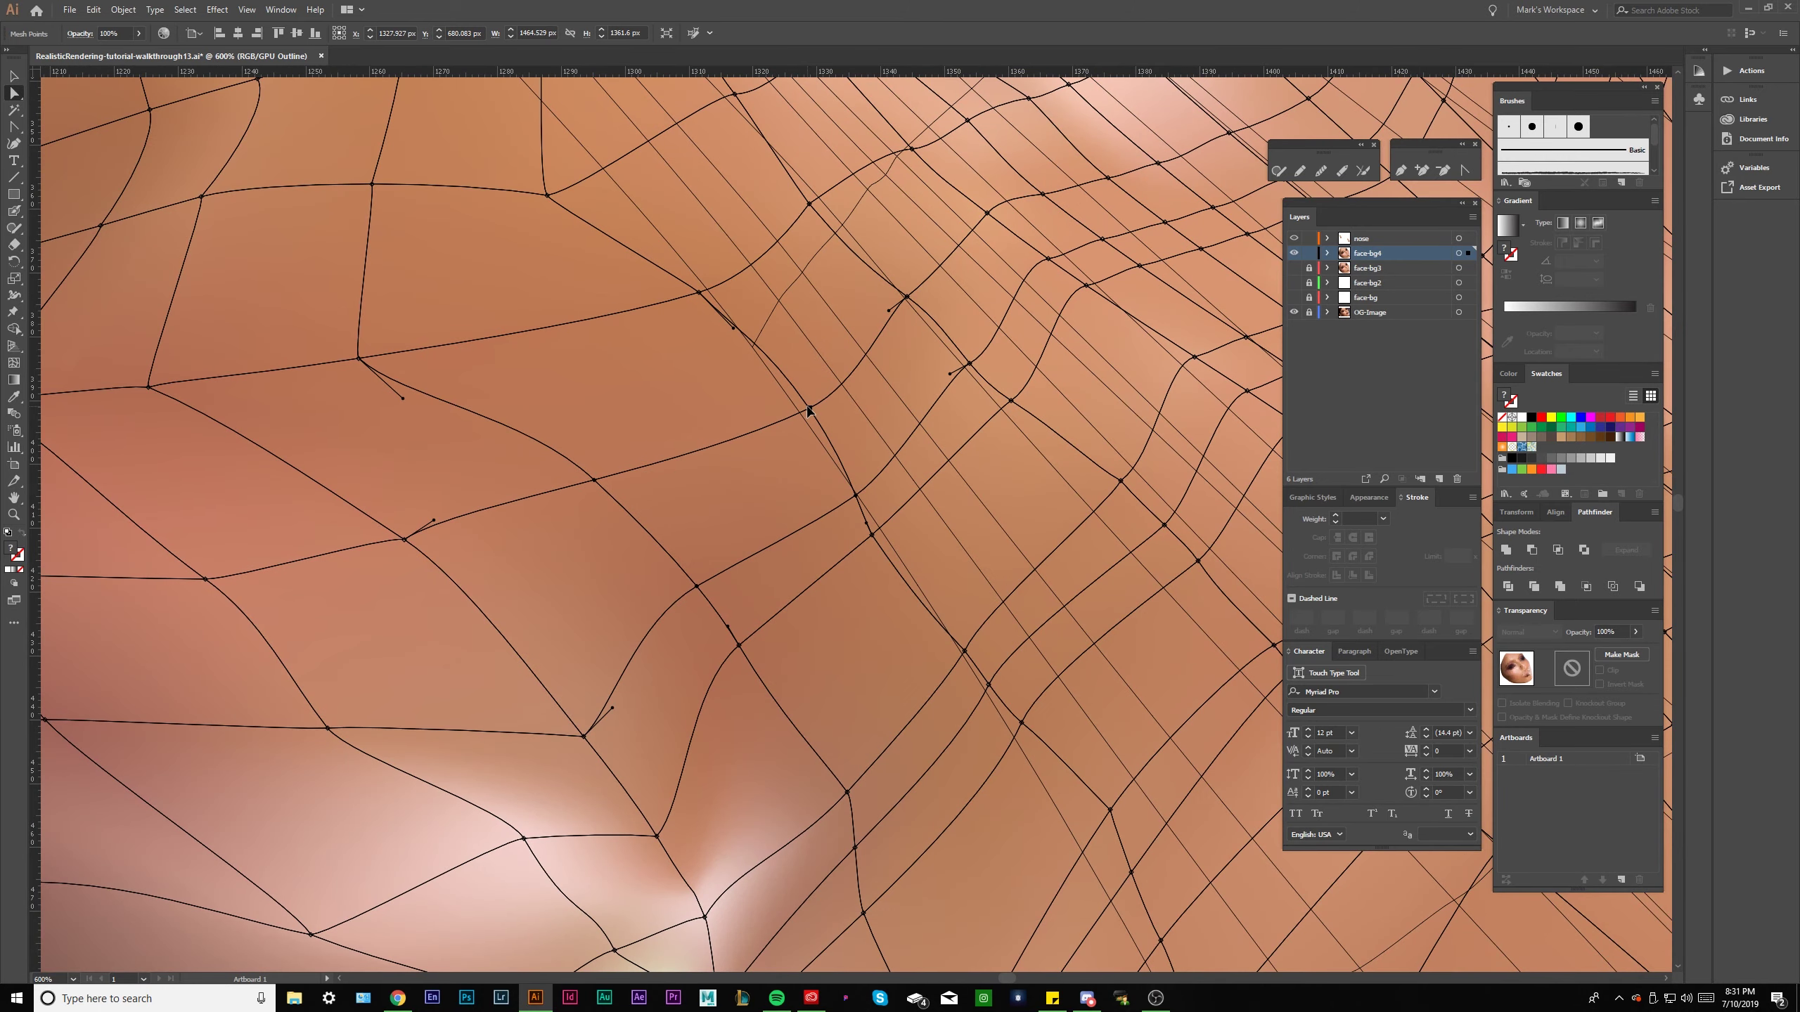
Move the face-bg4 mesh points beside the near inner eye corner onto the nose outline's near edge, down along the bridge.
{"action": "left_click", "coordinate": [808, 409]}
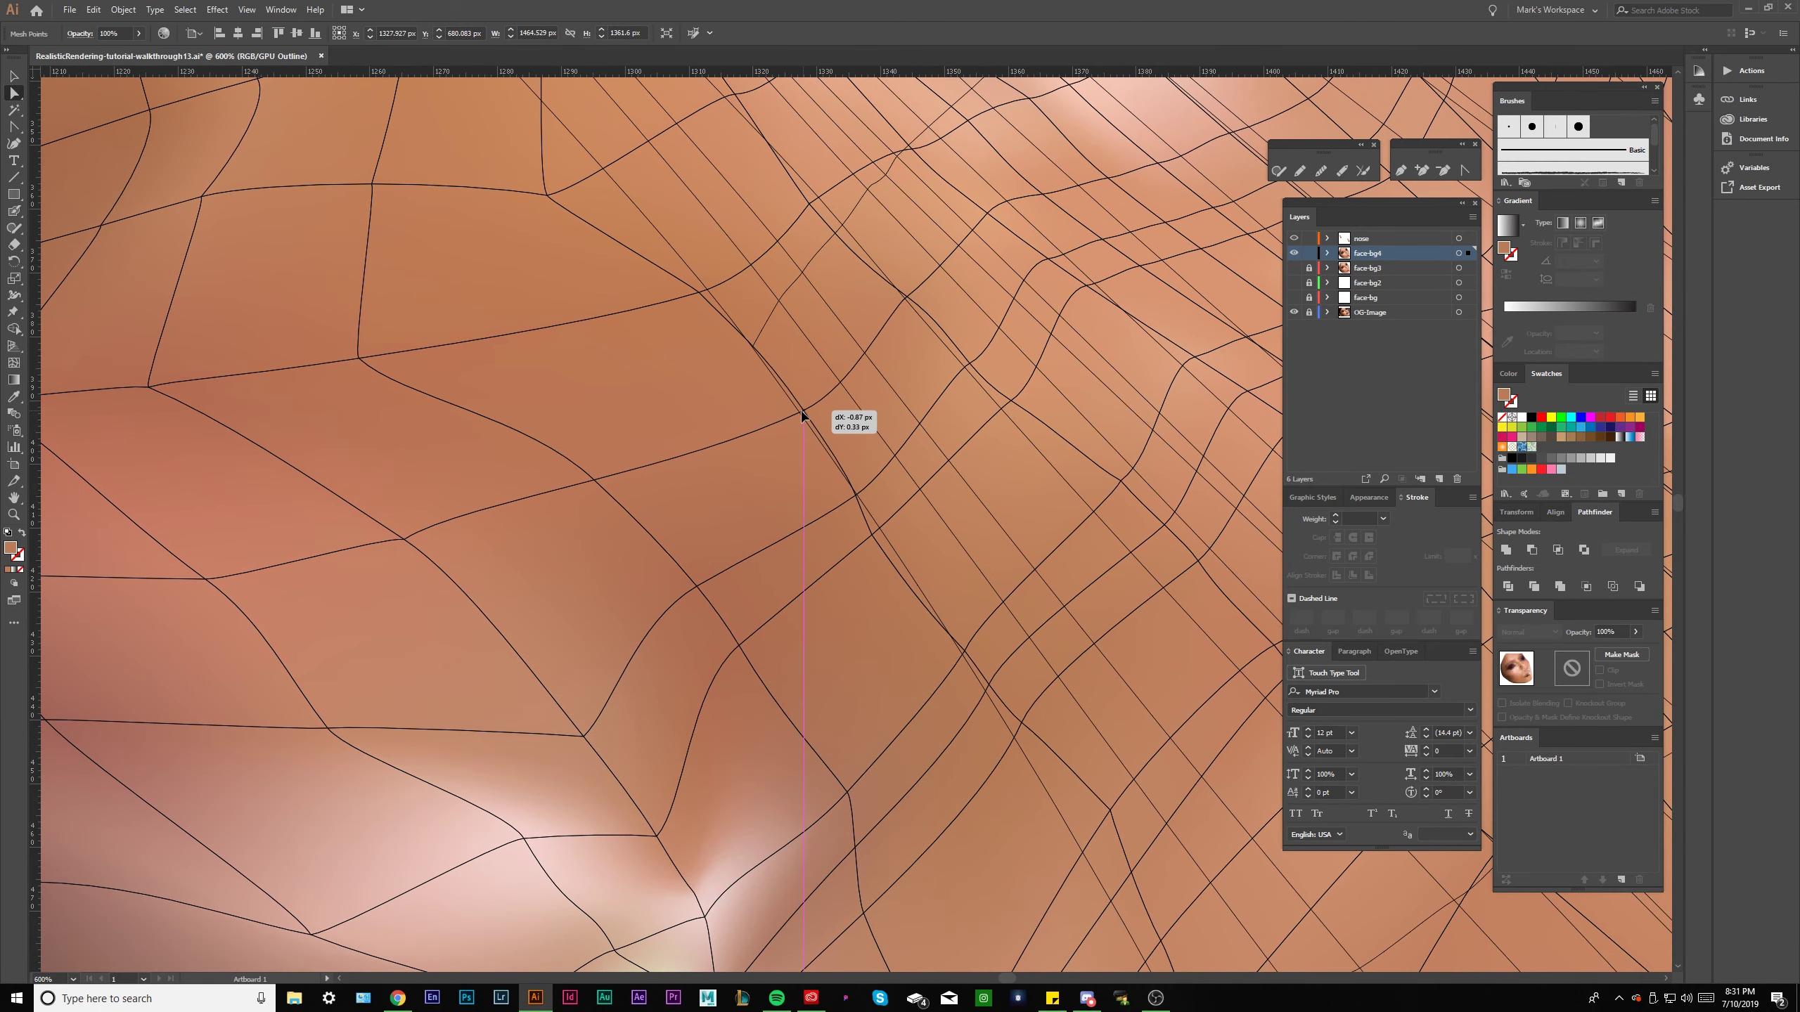
{"action": "left_click_drag", "start_coordinate": [873, 534], "coordinate": [878, 536]}
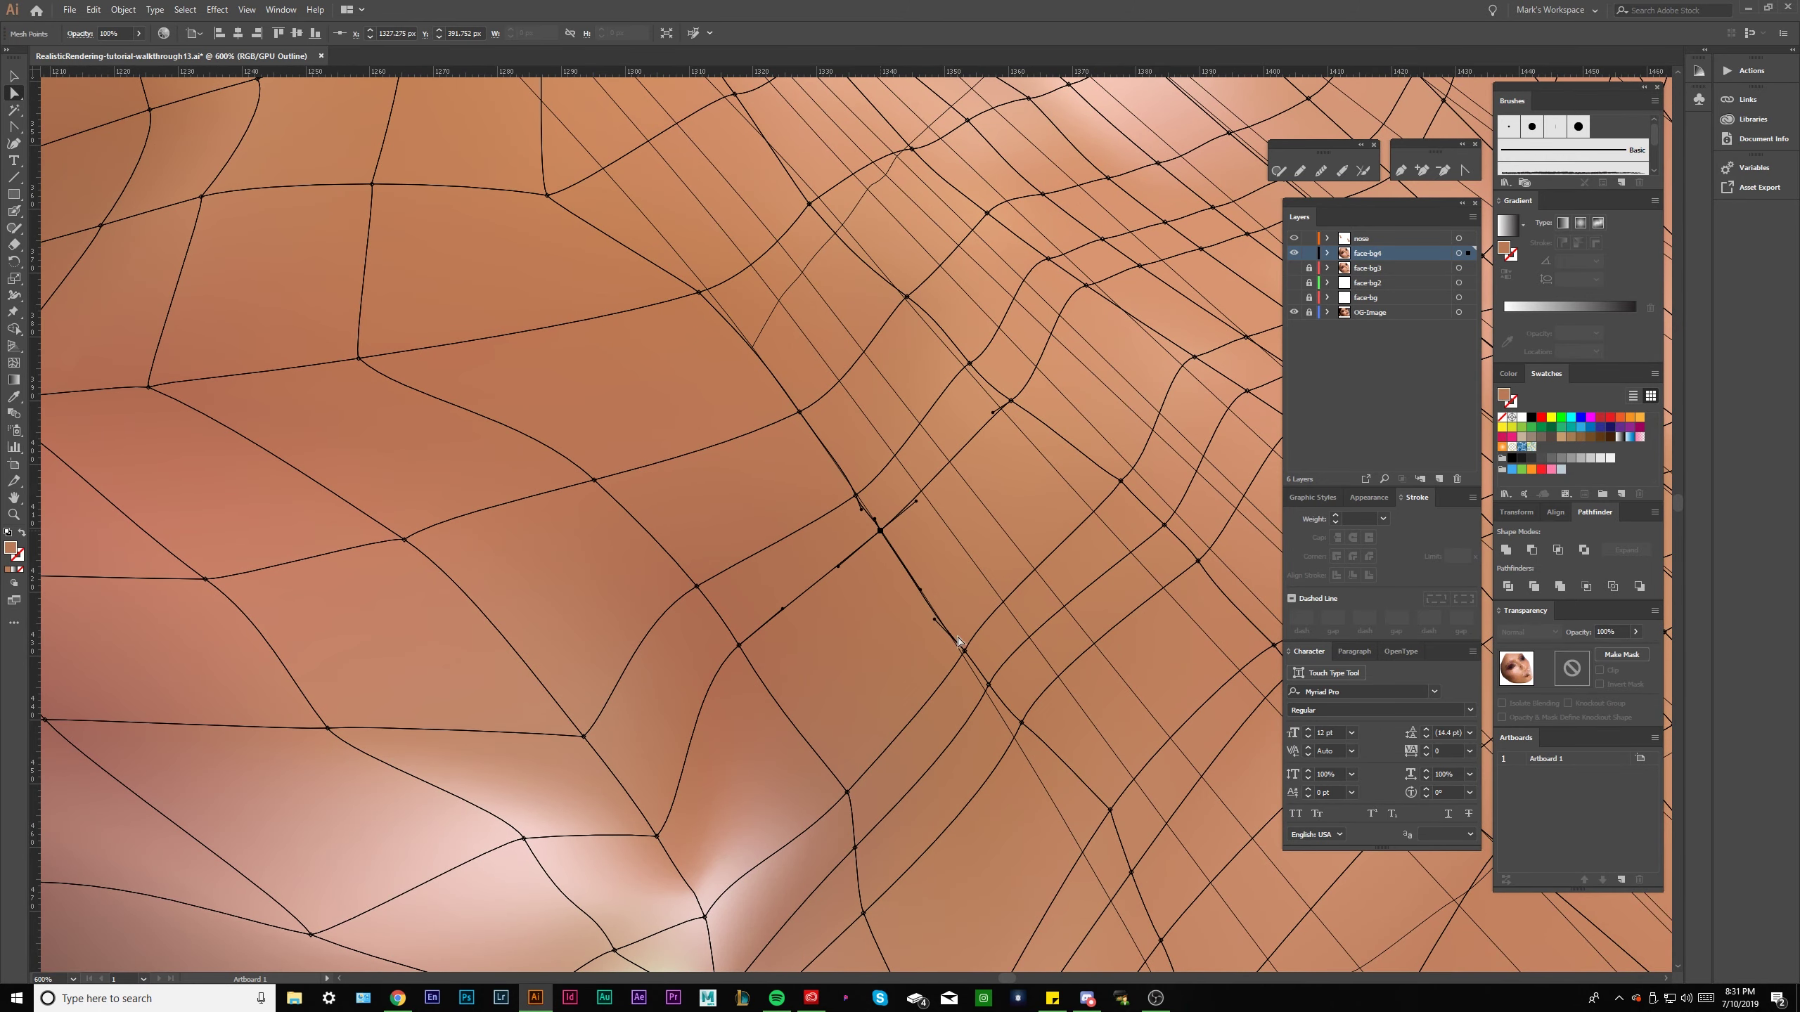
{"action": "left_click_drag", "start_coordinate": [965, 651], "coordinate": [1044, 743]}
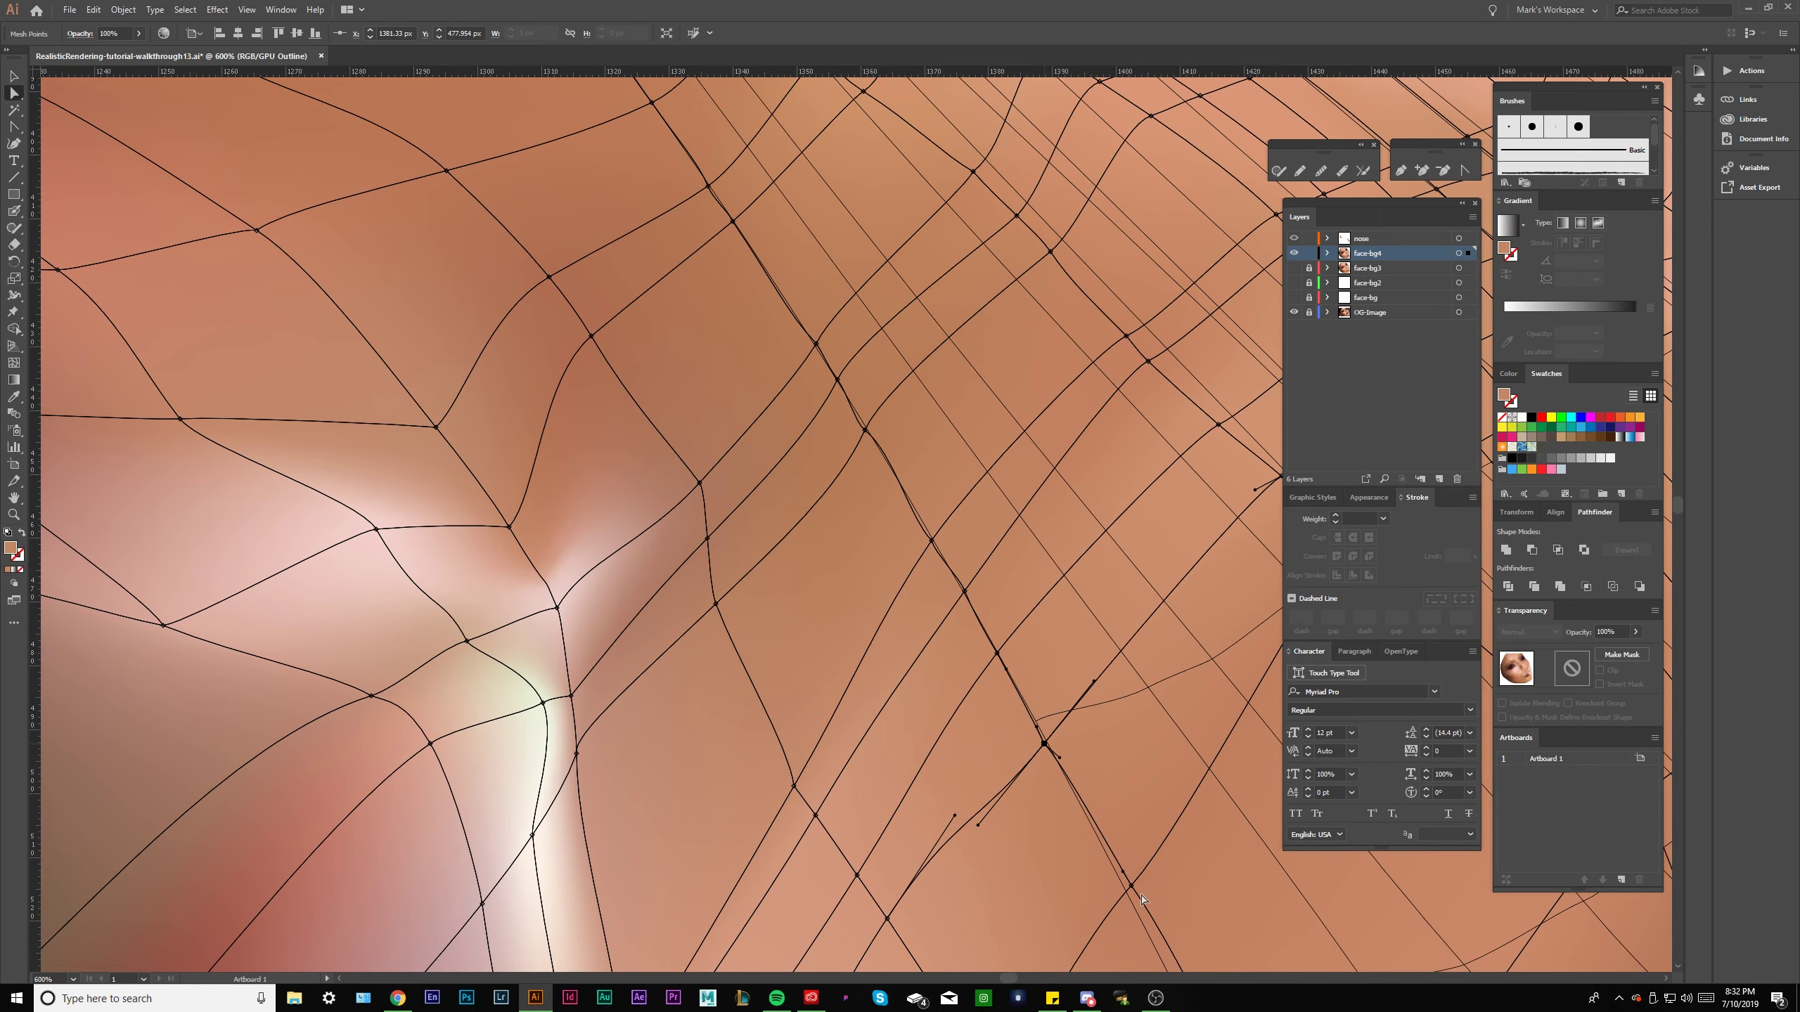
{"action": "left_click_drag", "start_coordinate": [1141, 901], "coordinate": [1129, 893]}
{"action": "key", "text": "ctrl+minus"}
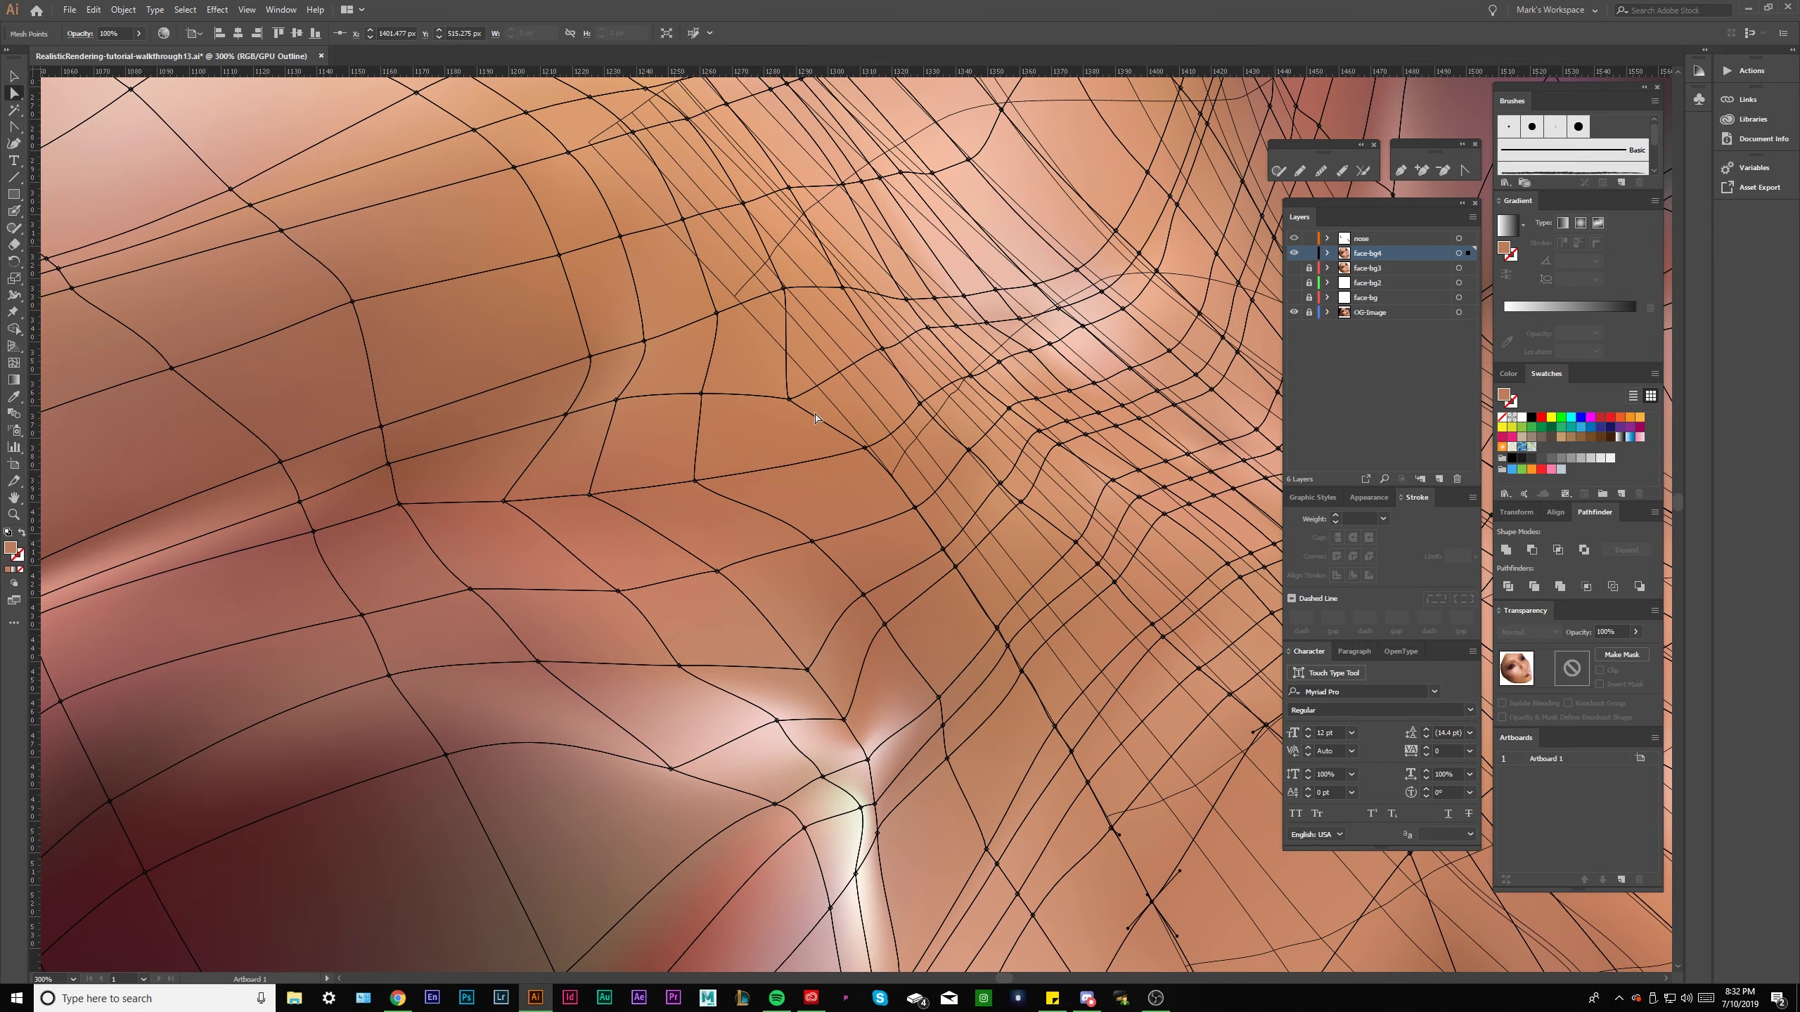
Shift the face-bg4 mesh points near the inner brow onto the nose outline's near edge, up to its upper corner.
{"action": "scroll", "coordinate": [815, 419], "scroll_direction": "up", "scroll_amount": 3}
{"action": "scroll", "coordinate": [780, 397], "scroll_direction": "left", "scroll_amount": 4}
{"action": "left_click", "coordinate": [827, 437]}
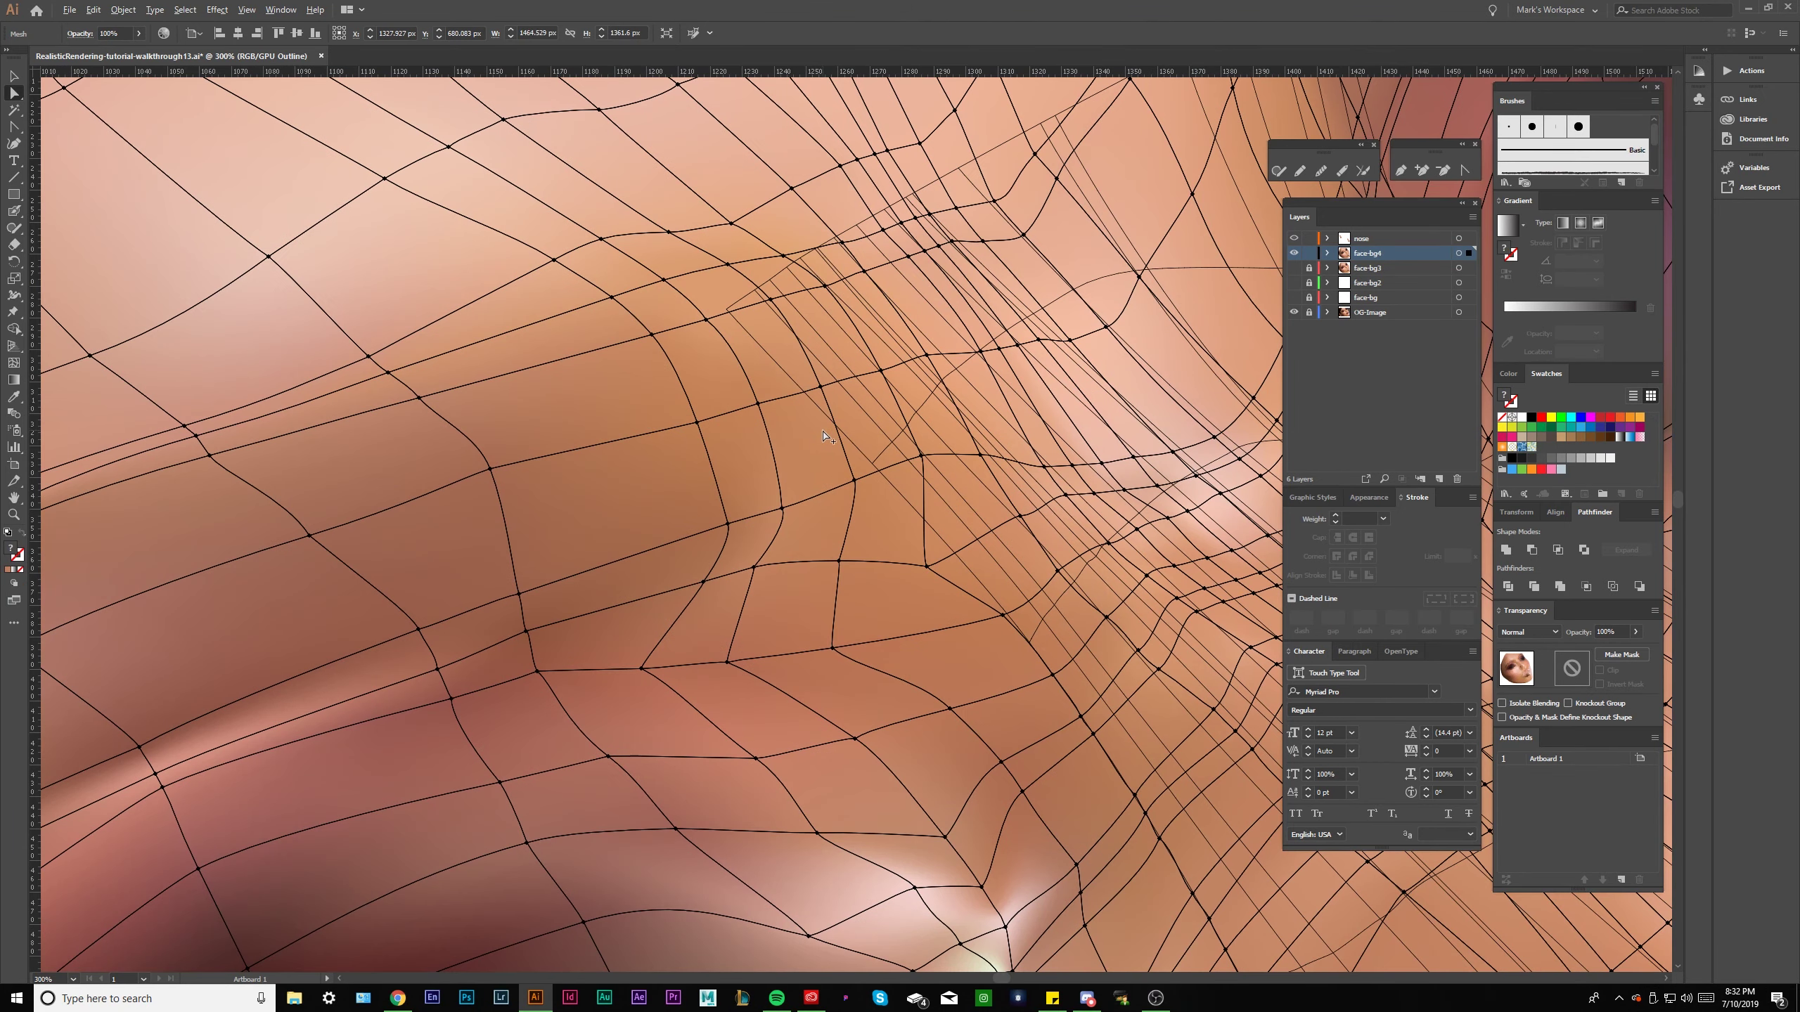
{"action": "left_click", "coordinate": [921, 457]}
{"action": "mouse_move", "coordinate": [924, 464]}
{"action": "left_mouse_down"}
{"action": "mouse_move", "coordinate": [843, 482]}
{"action": "mouse_move", "coordinate": [856, 498]}
{"action": "mouse_move", "coordinate": [892, 475]}
{"action": "left_mouse_up"}
{"action": "scroll", "coordinate": [873, 440], "scroll_direction": "down", "scroll_amount": 3}
{"action": "scroll", "coordinate": [871, 433], "scroll_direction": "up", "scroll_amount": 3}
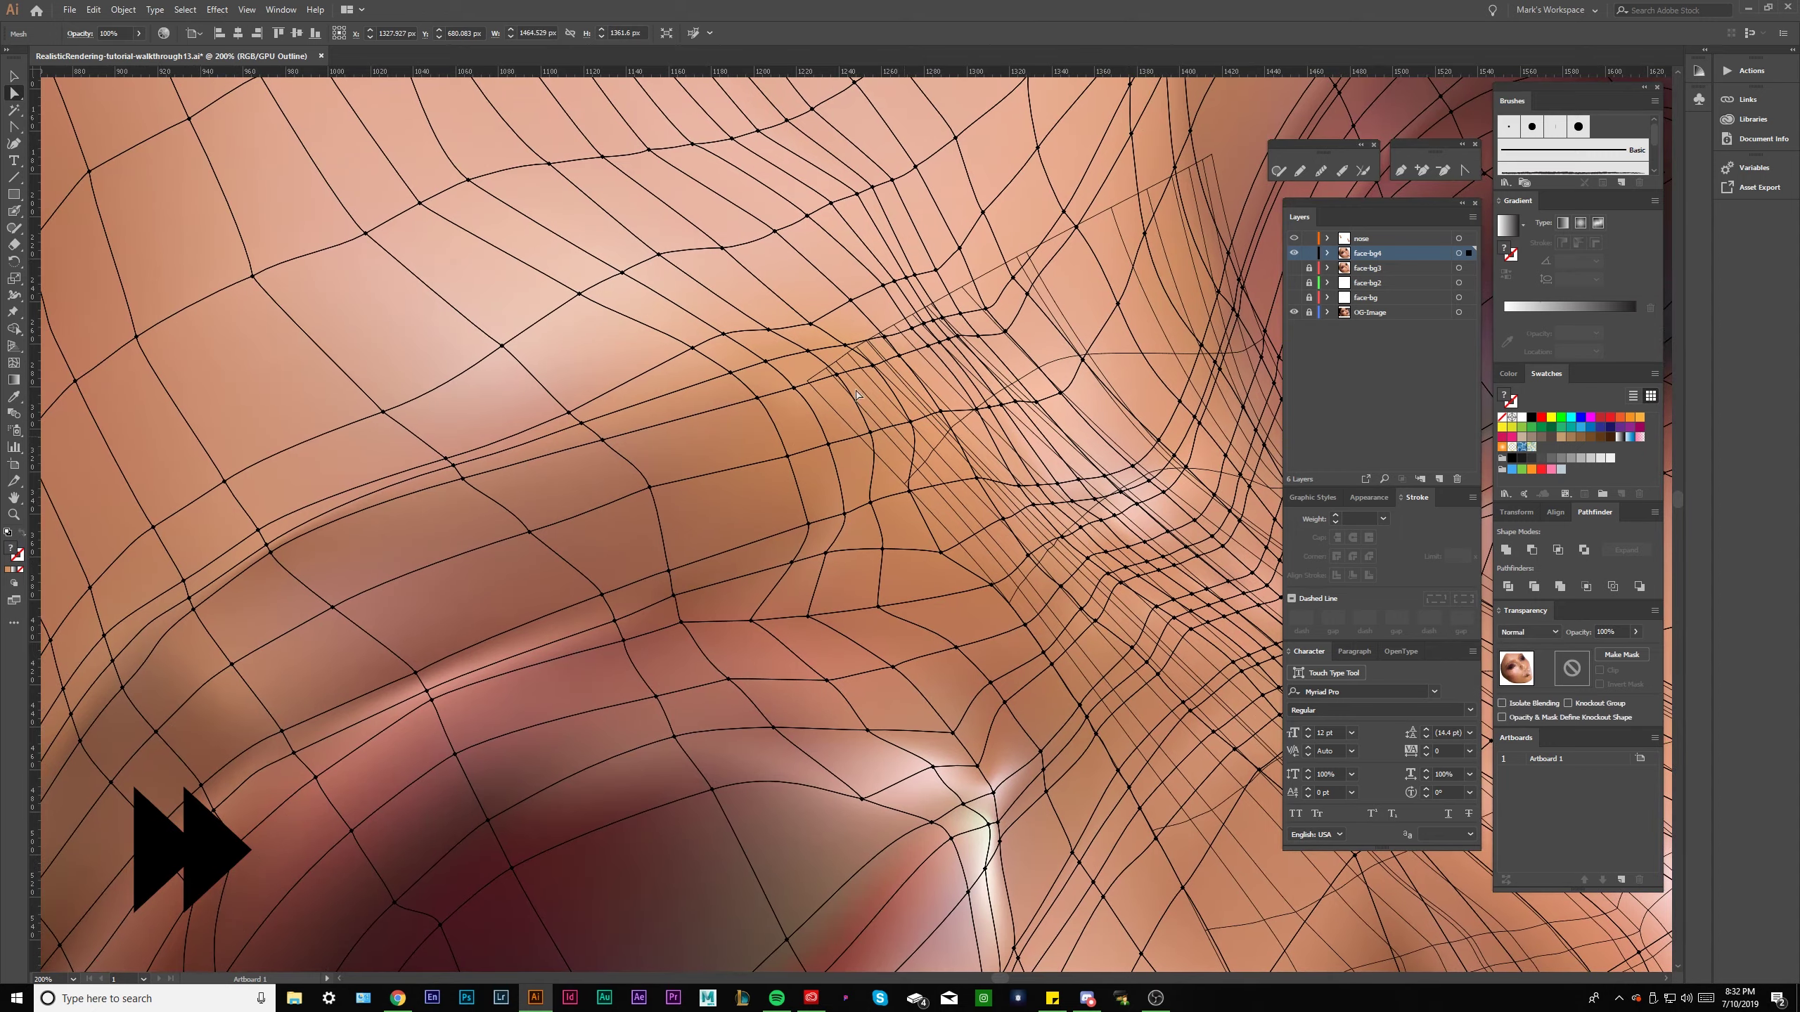
{"action": "left_click_drag", "start_coordinate": [804, 358], "coordinate": [797, 360]}
Deselect the face mesh and return the nose layer to preview view to check the blend.
{"action": "scroll", "coordinate": [797, 360], "scroll_direction": "down", "scroll_amount": 4}
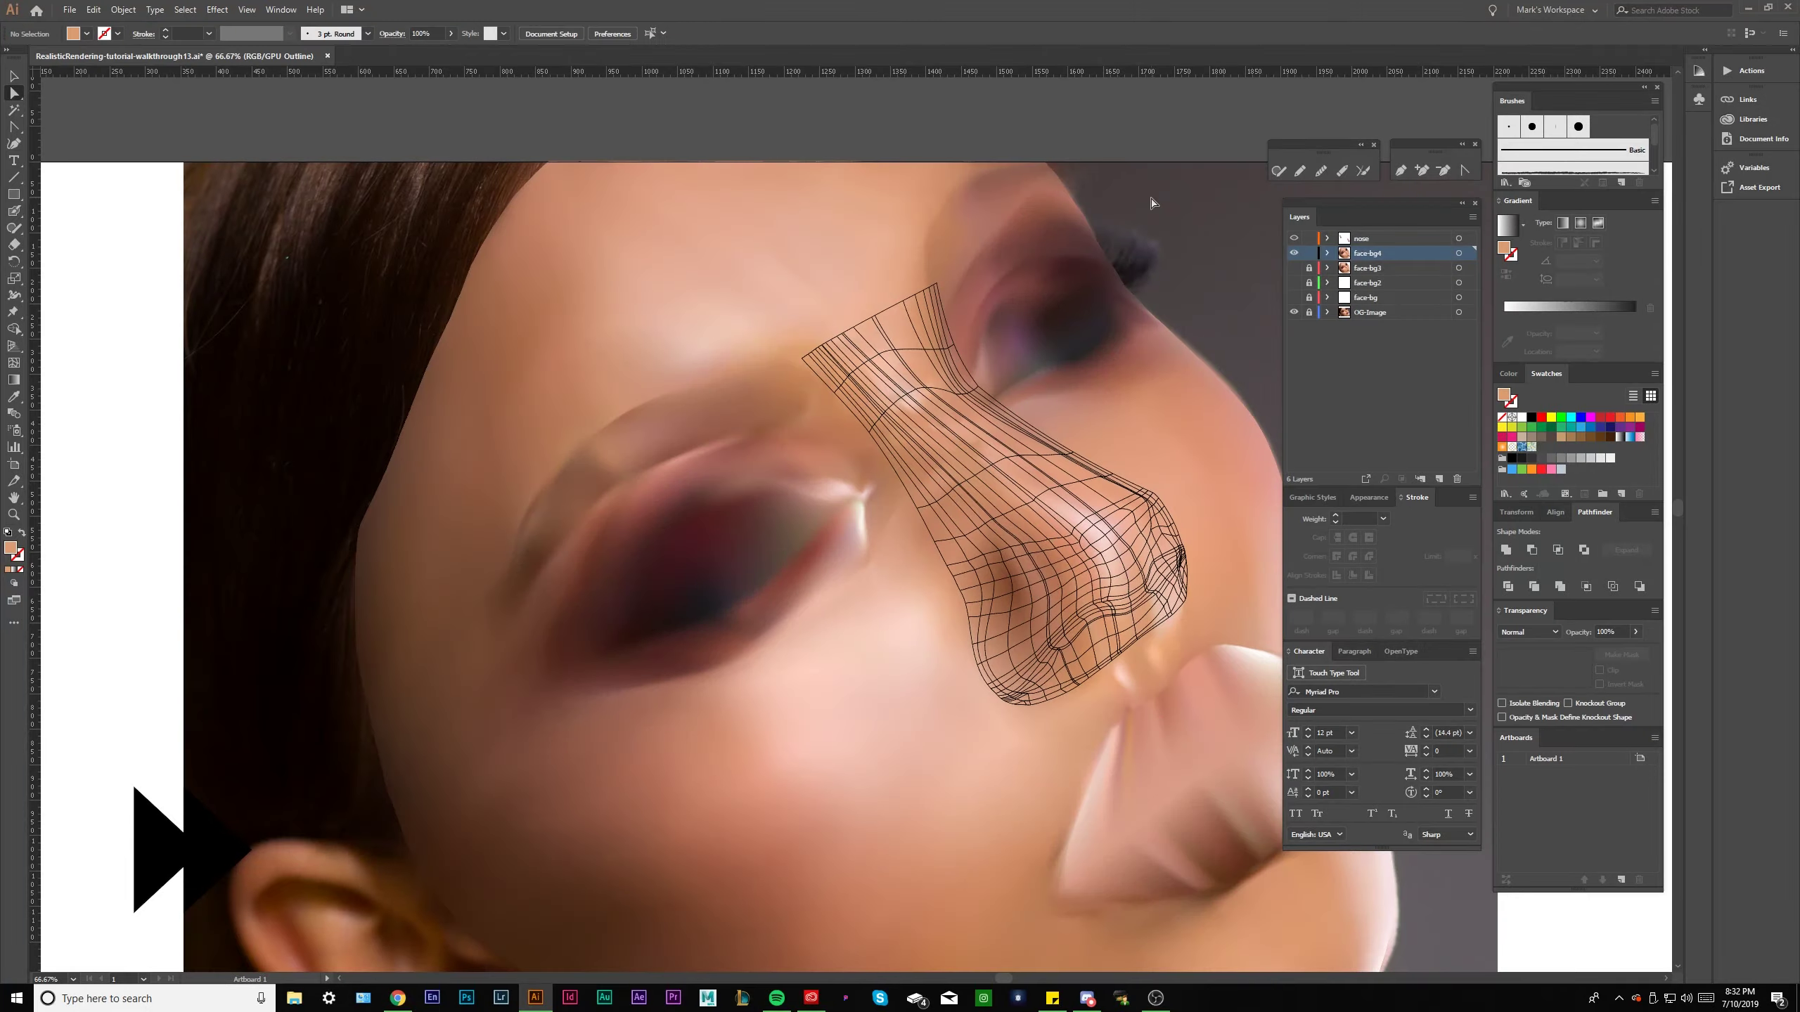
{"action": "scroll", "coordinate": [668, 525], "scroll_direction": "up", "scroll_amount": 3}
{"action": "key", "text": "ctrl+shift+a"}
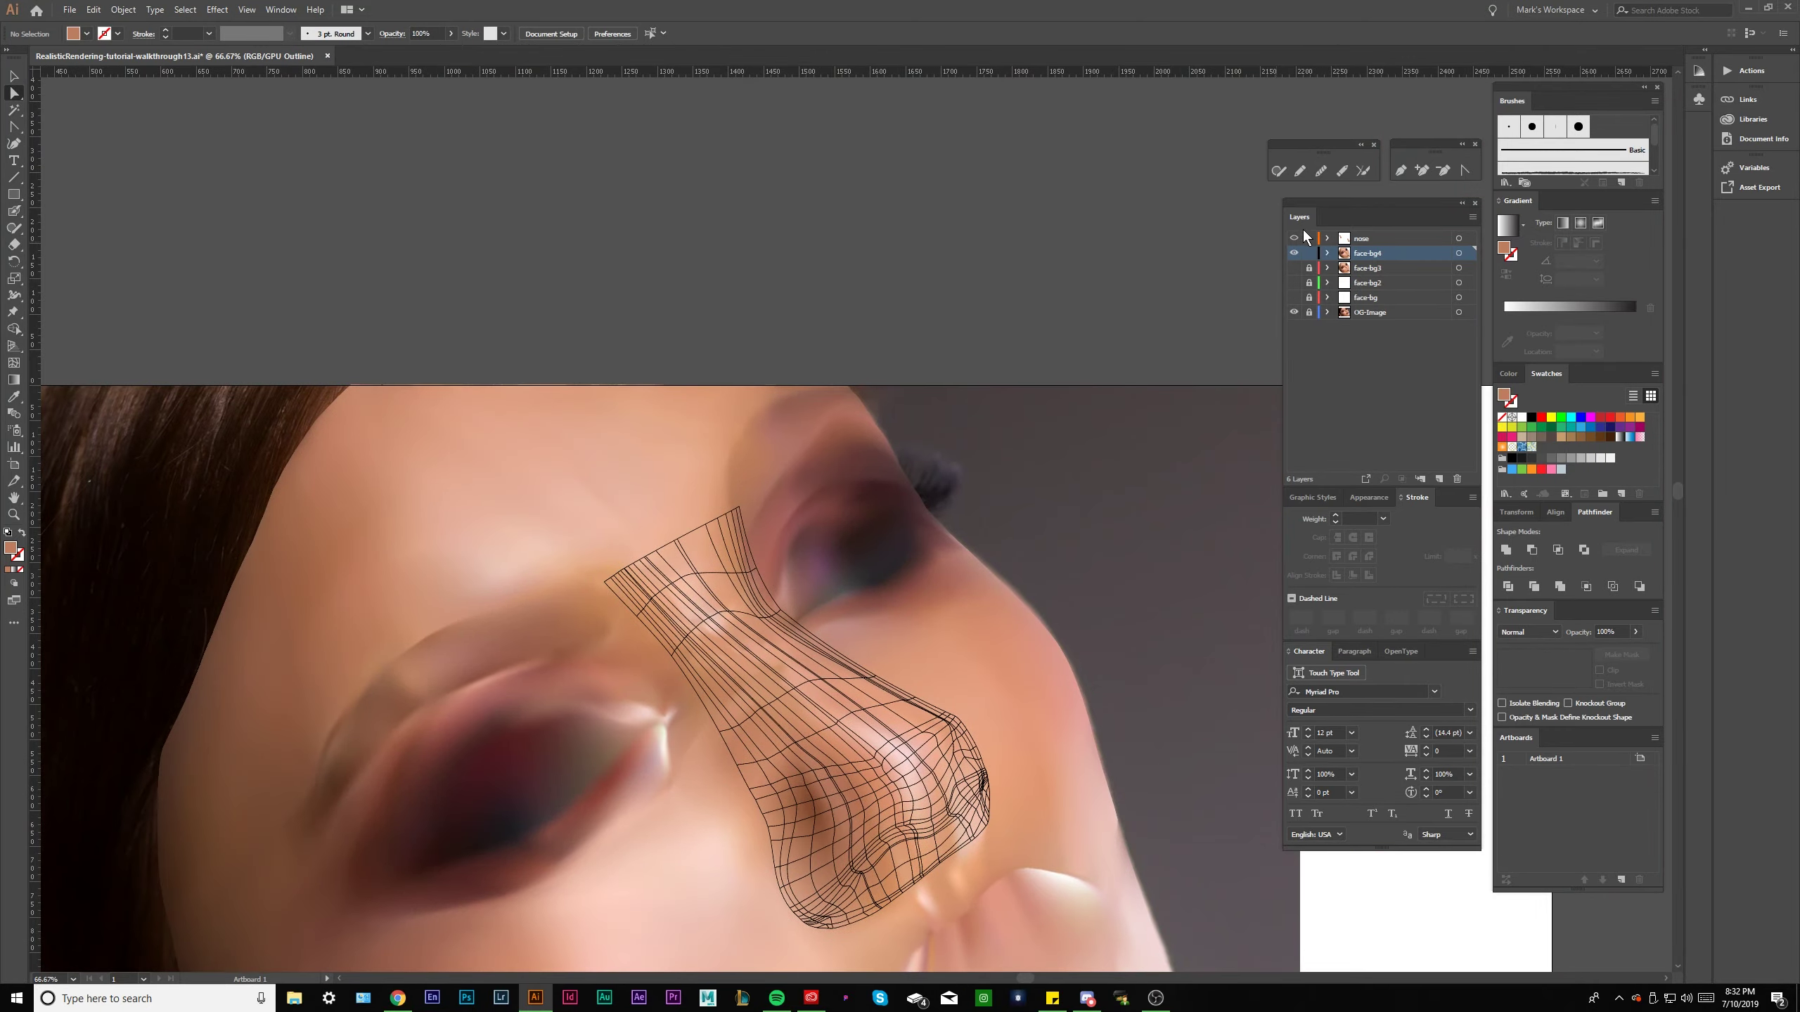
{"action": "key", "text": "ctrl+y"}
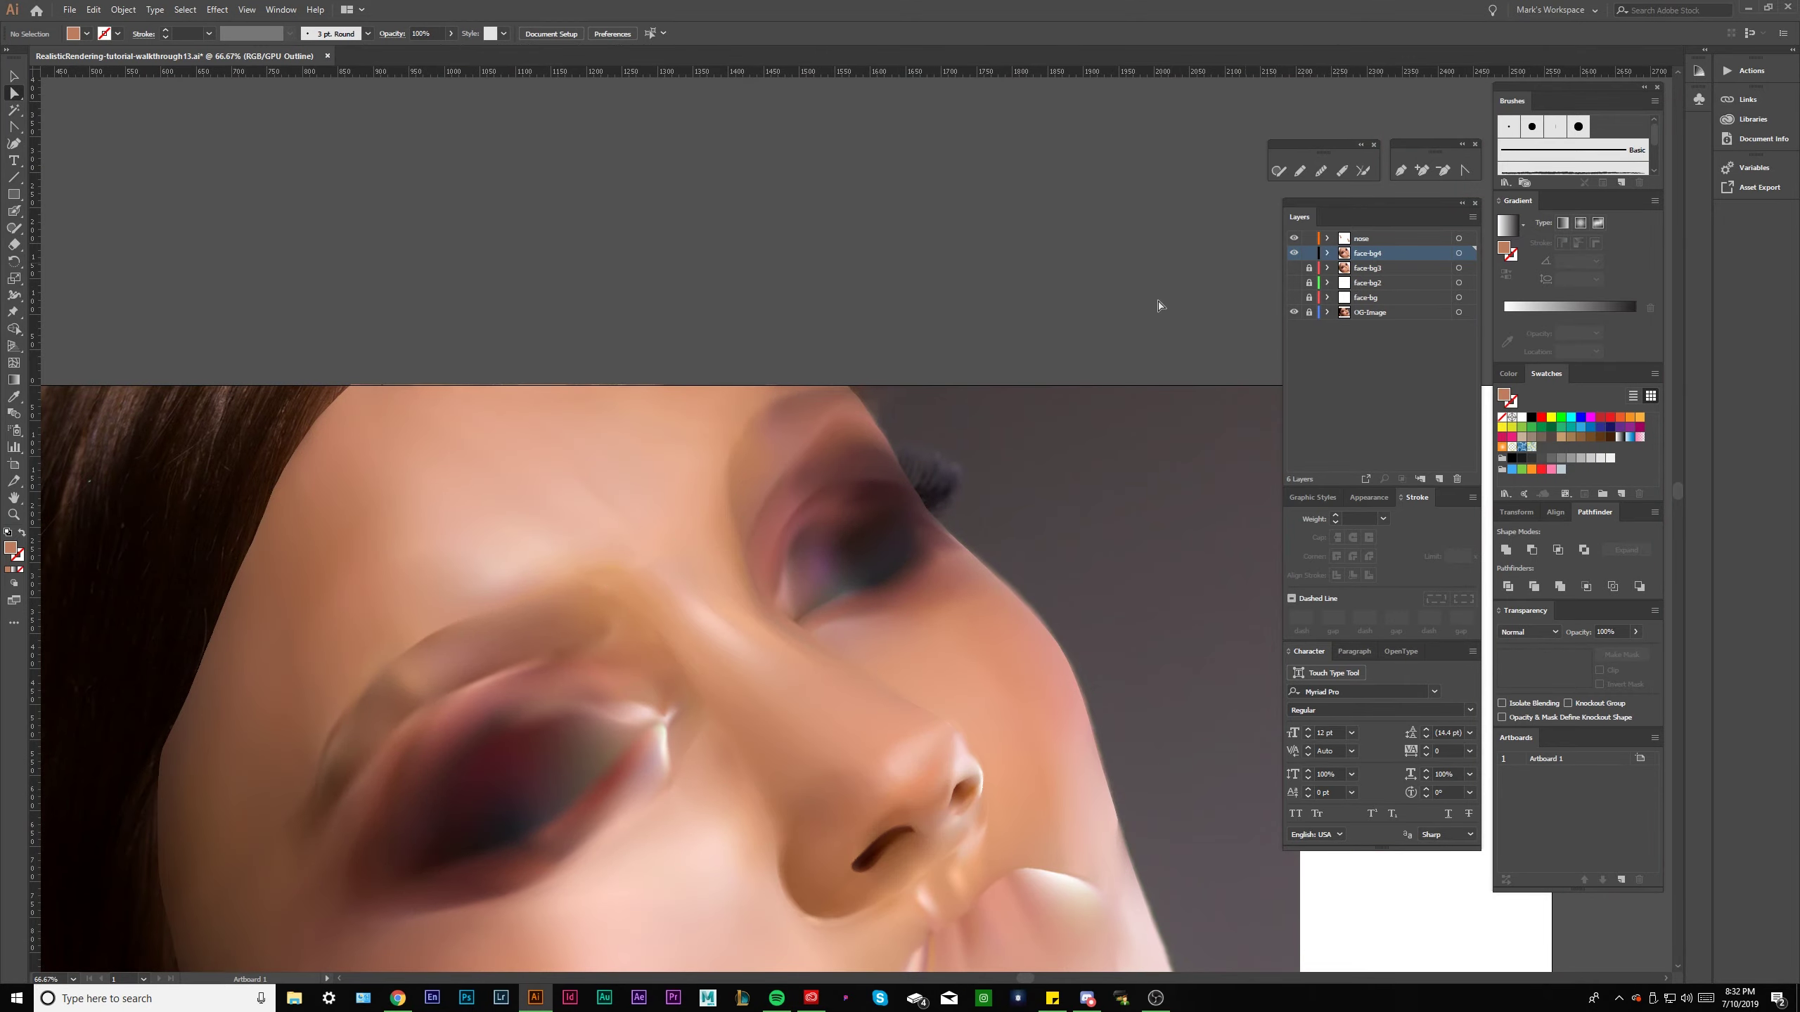
Select the face-bg4 mesh point on the nose's near edge above the inner eye corner for Eyedropper sampling, and lock the nose layer.
{"action": "scroll", "coordinate": [701, 645], "scroll_direction": "up", "scroll_amount": 4}
{"action": "left_click", "coordinate": [666, 666]}
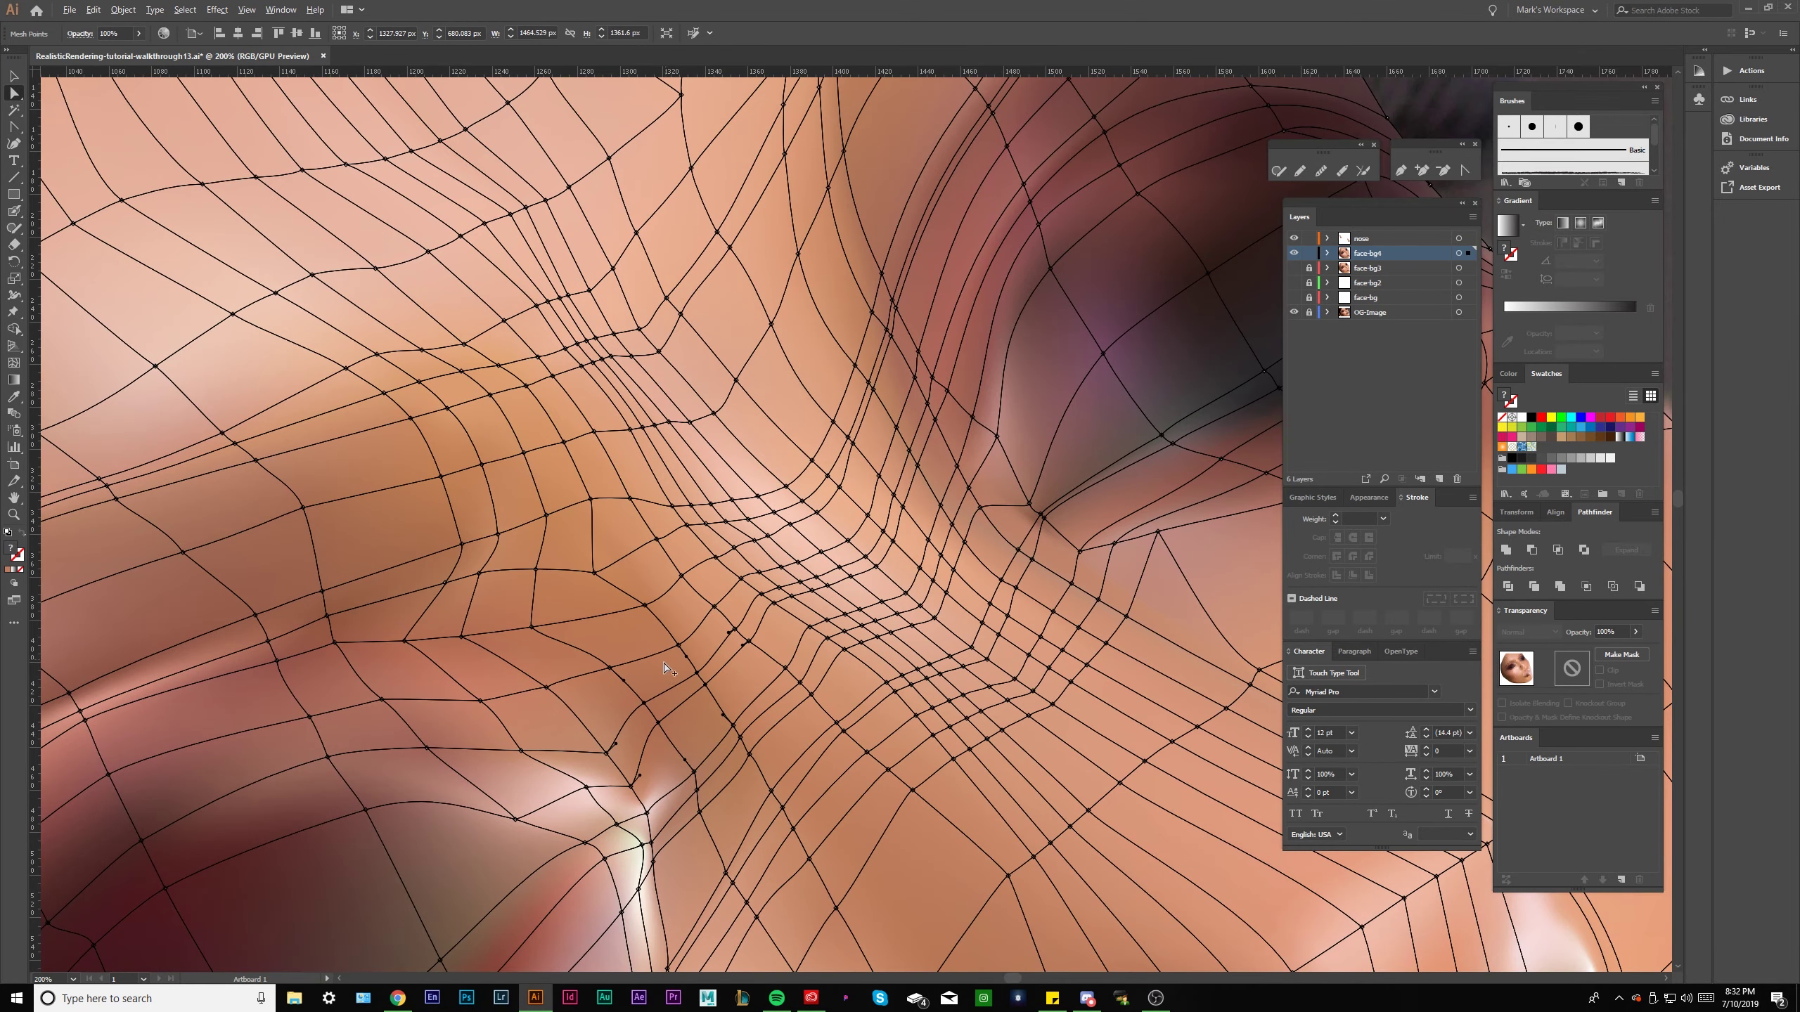
{"action": "scroll", "coordinate": [665, 667], "scroll_direction": "up", "scroll_amount": 2}
{"action": "scroll", "coordinate": [723, 706], "scroll_direction": "up", "scroll_amount": 2}
{"action": "scroll", "coordinate": [723, 705], "scroll_direction": "down", "scroll_amount": 3}
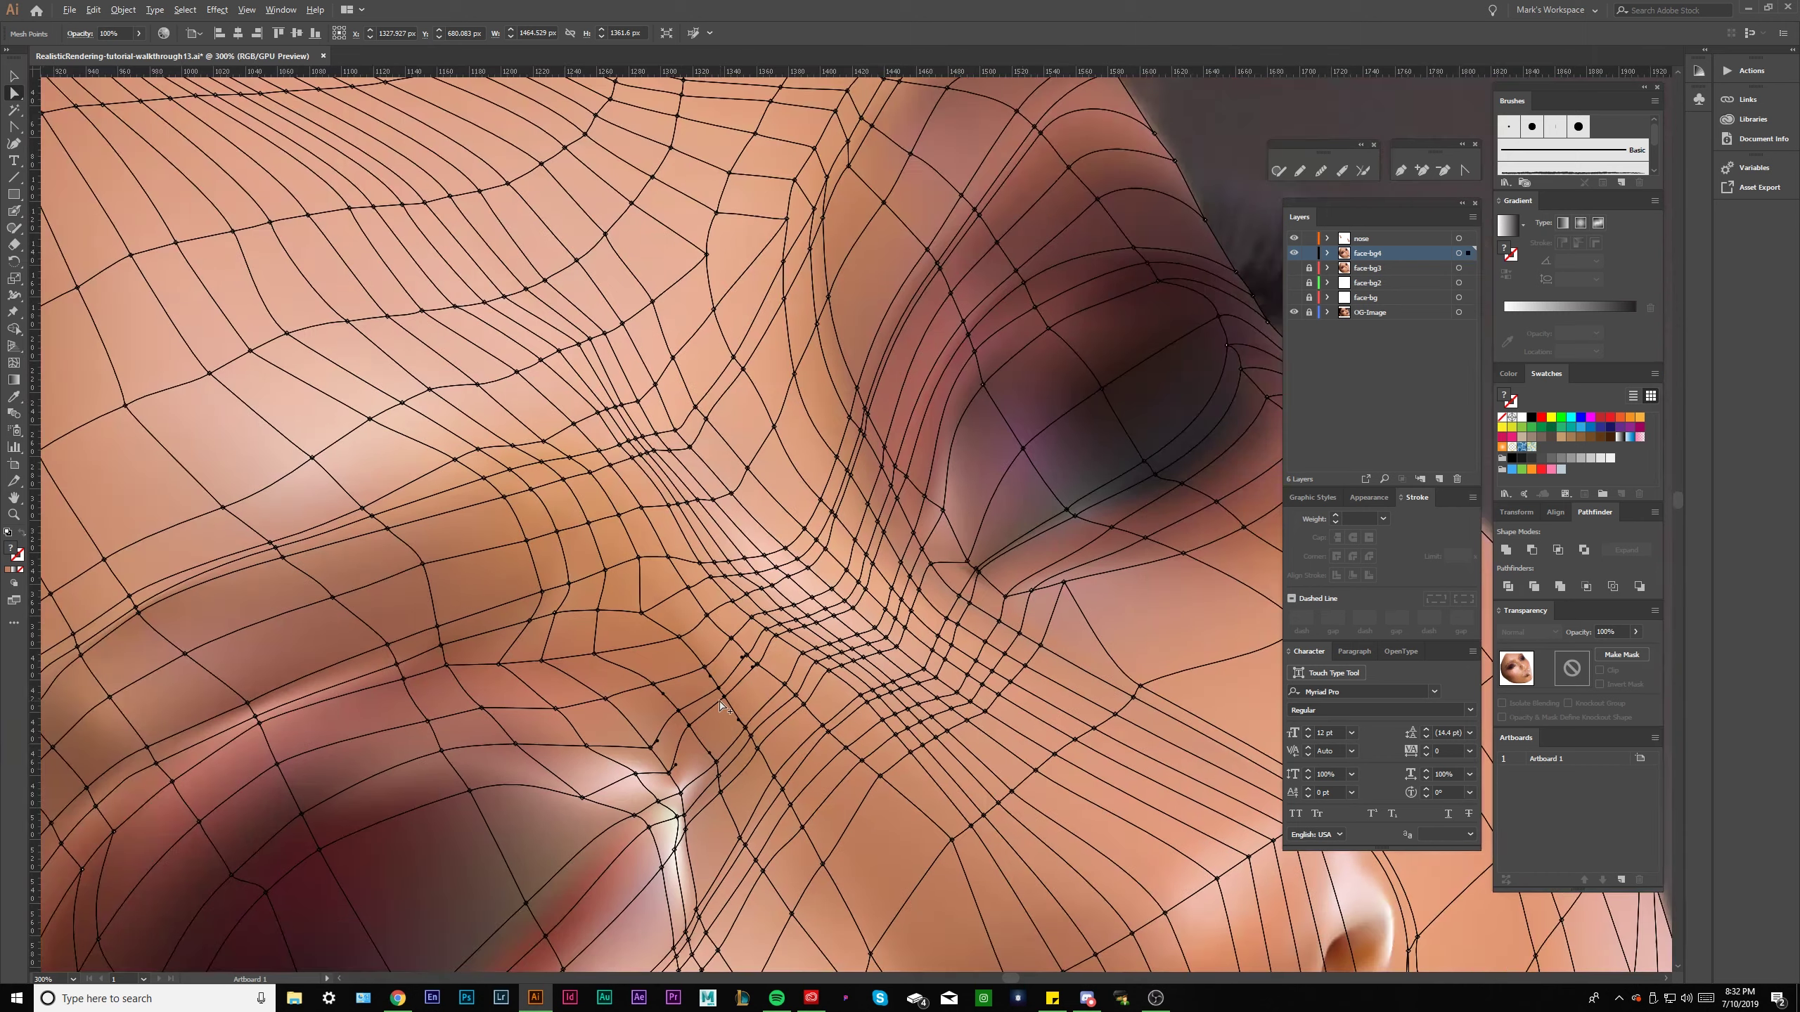
{"action": "scroll", "coordinate": [719, 702], "scroll_direction": "up", "scroll_amount": 1}
{"action": "left_click", "coordinate": [740, 709]}
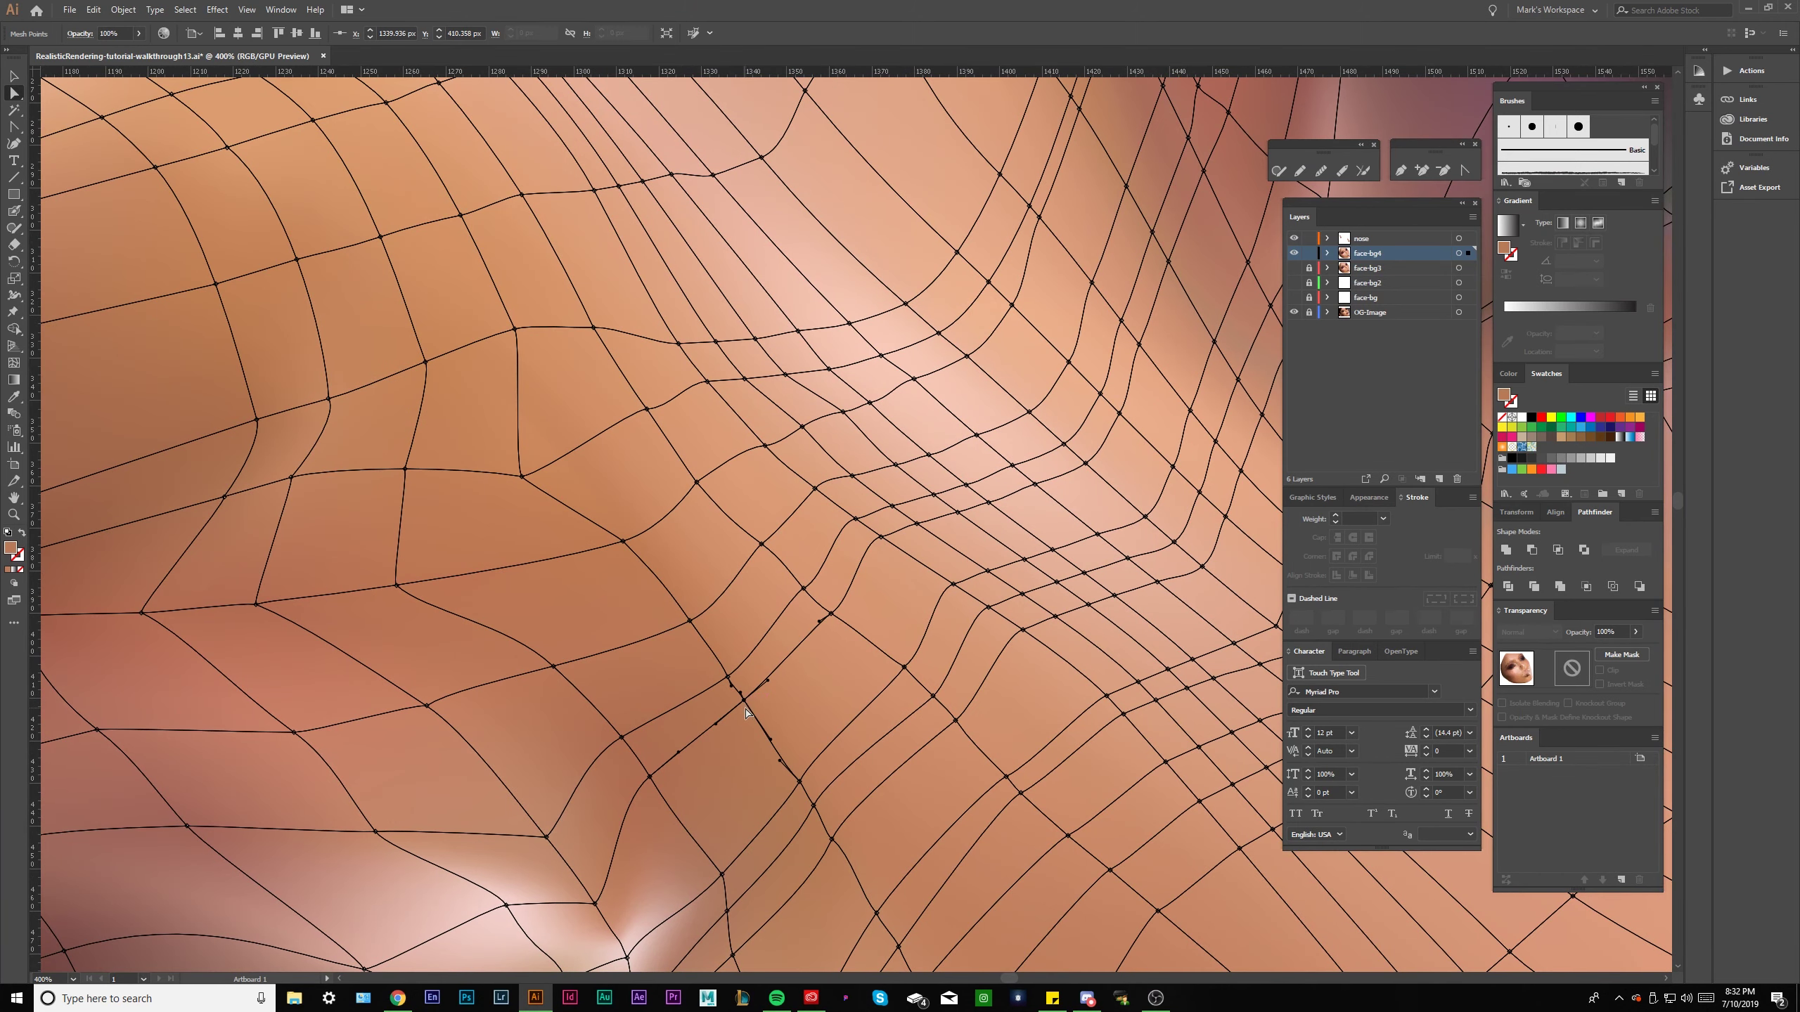
{"action": "scroll", "coordinate": [746, 712], "scroll_direction": "up", "scroll_amount": 2}
{"action": "key", "text": "i"}
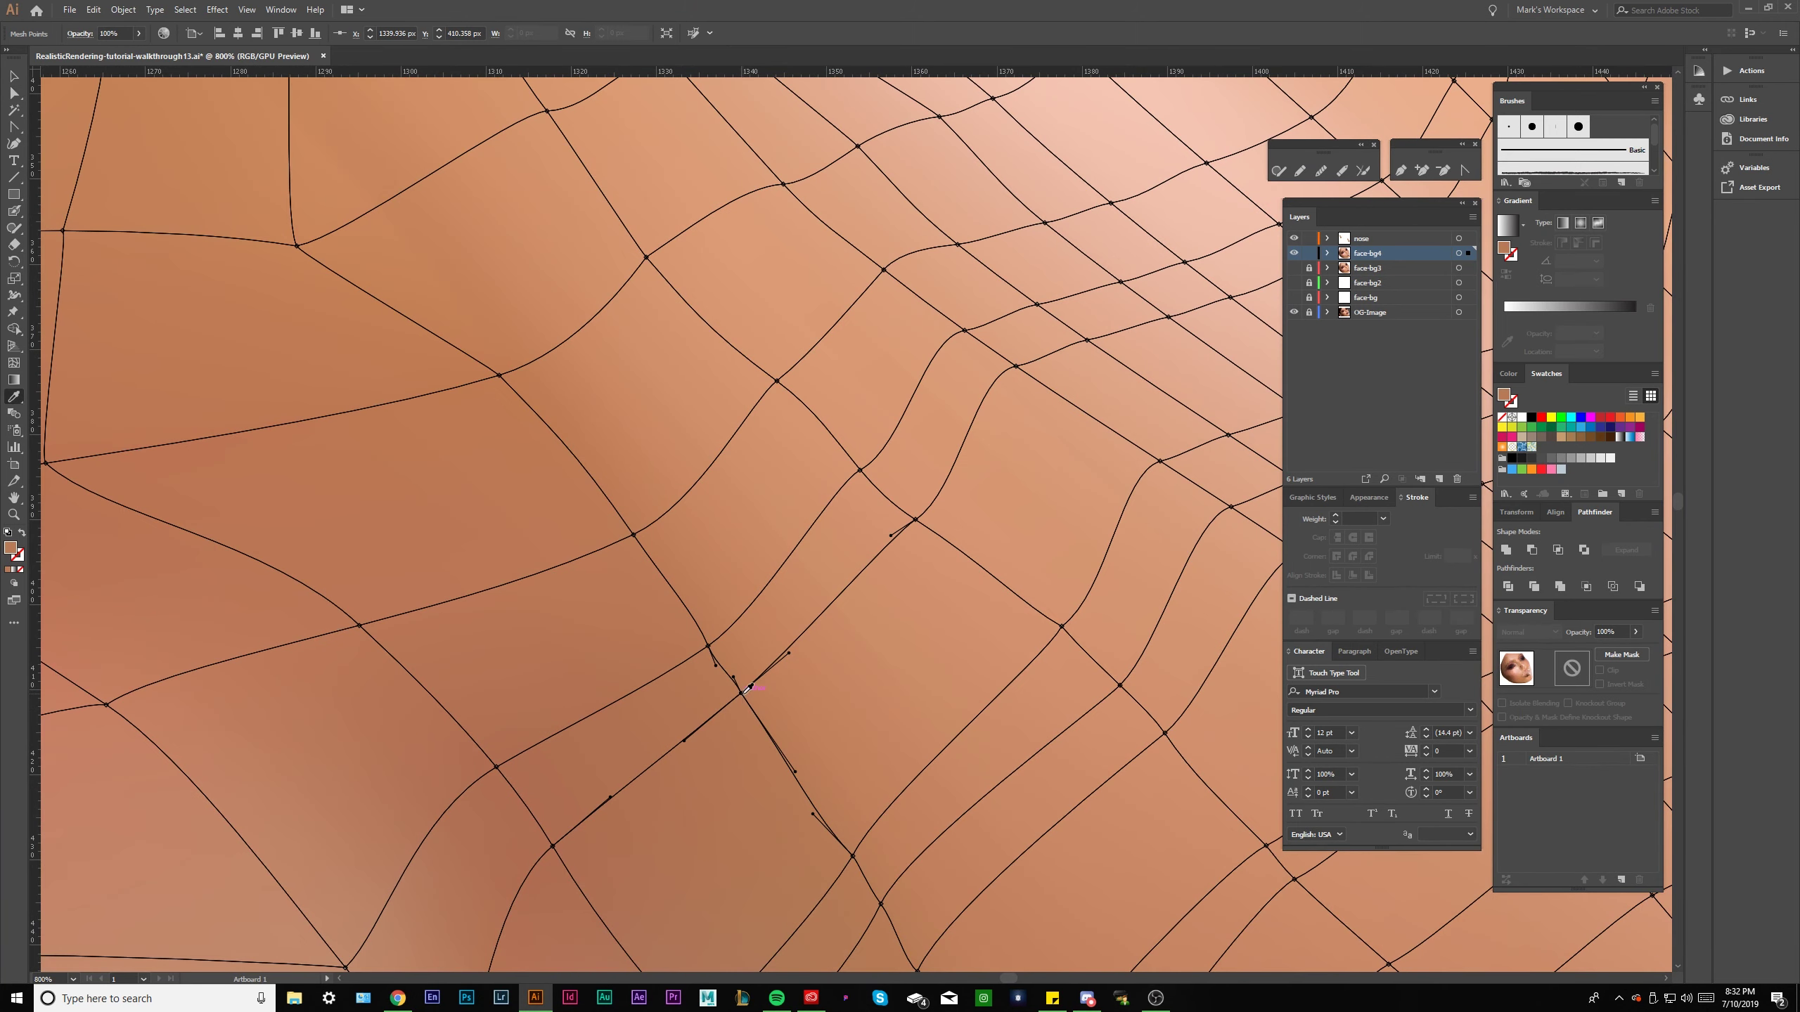
{"action": "left_click", "coordinate": [1309, 239]}
Recolour the face-bg4 mesh points along the nose's near edge above the inner eye corner with sampled adjoining skin tones.
{"action": "left_click", "coordinate": [707, 648]}
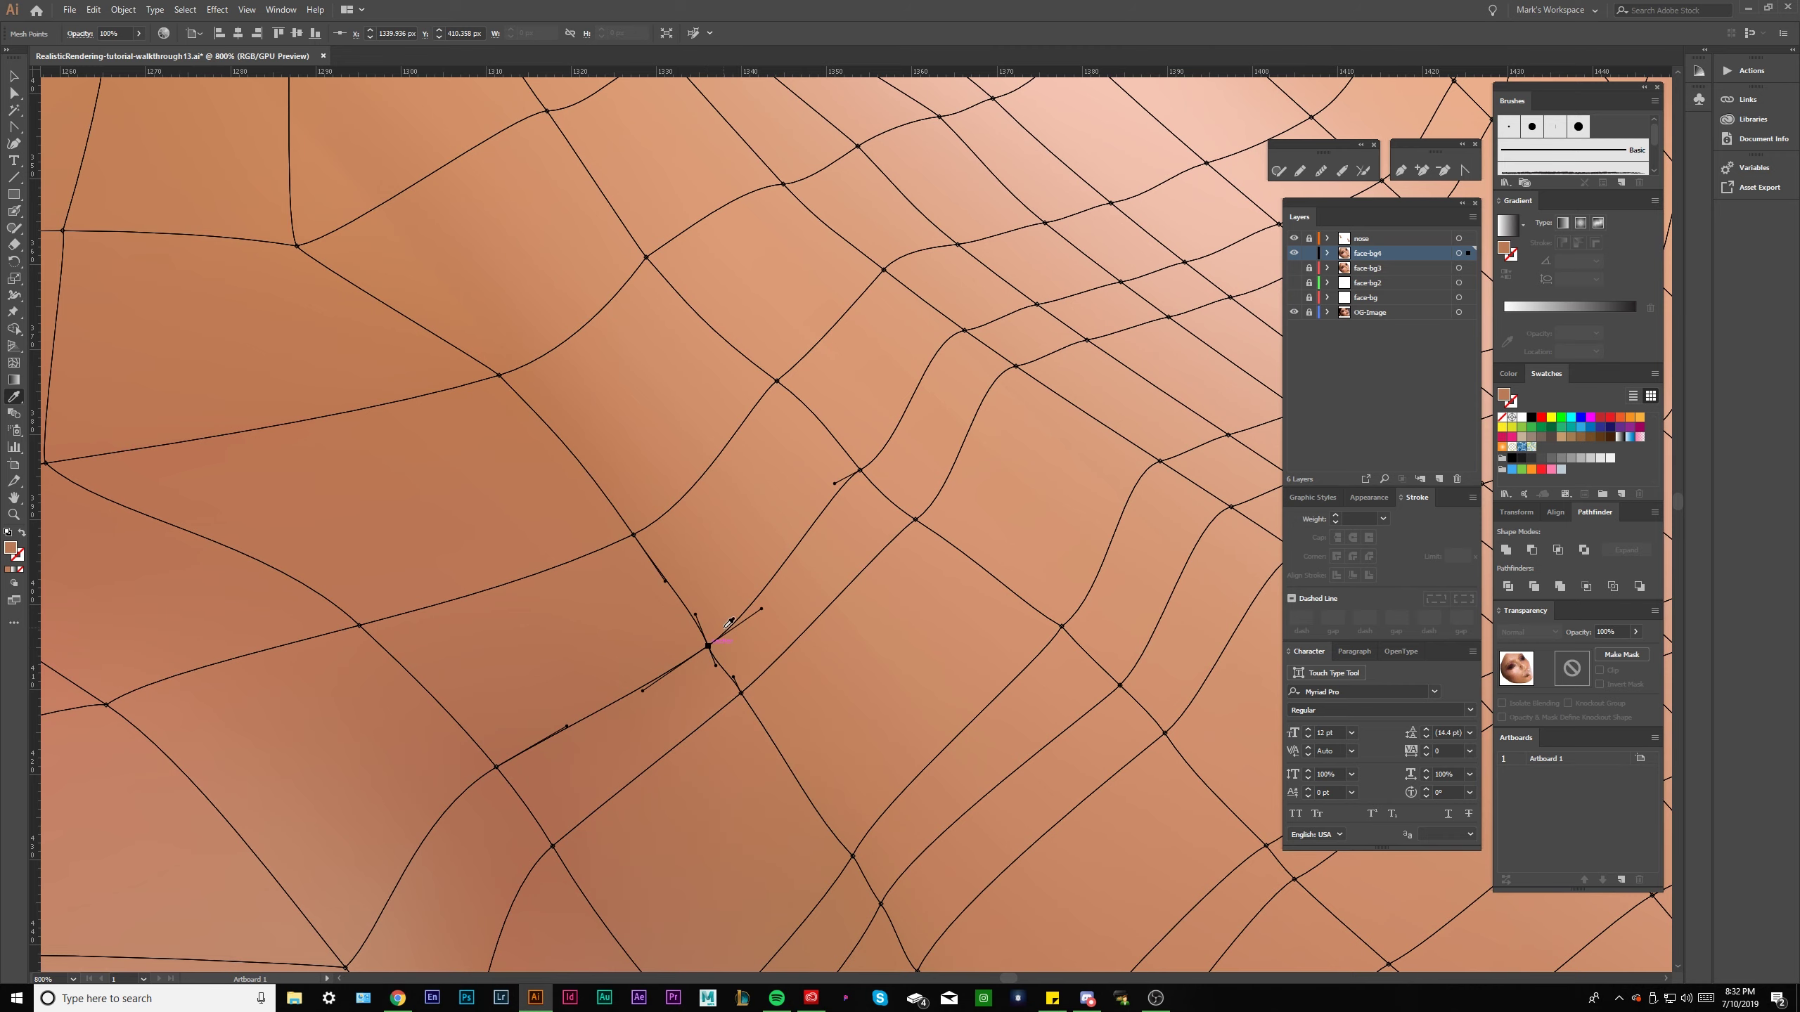
{"action": "left_click", "coordinate": [633, 533]}
{"action": "left_click_drag", "start_coordinate": [630, 532], "coordinate": [750, 669]}
{"action": "left_click", "coordinate": [618, 512]}
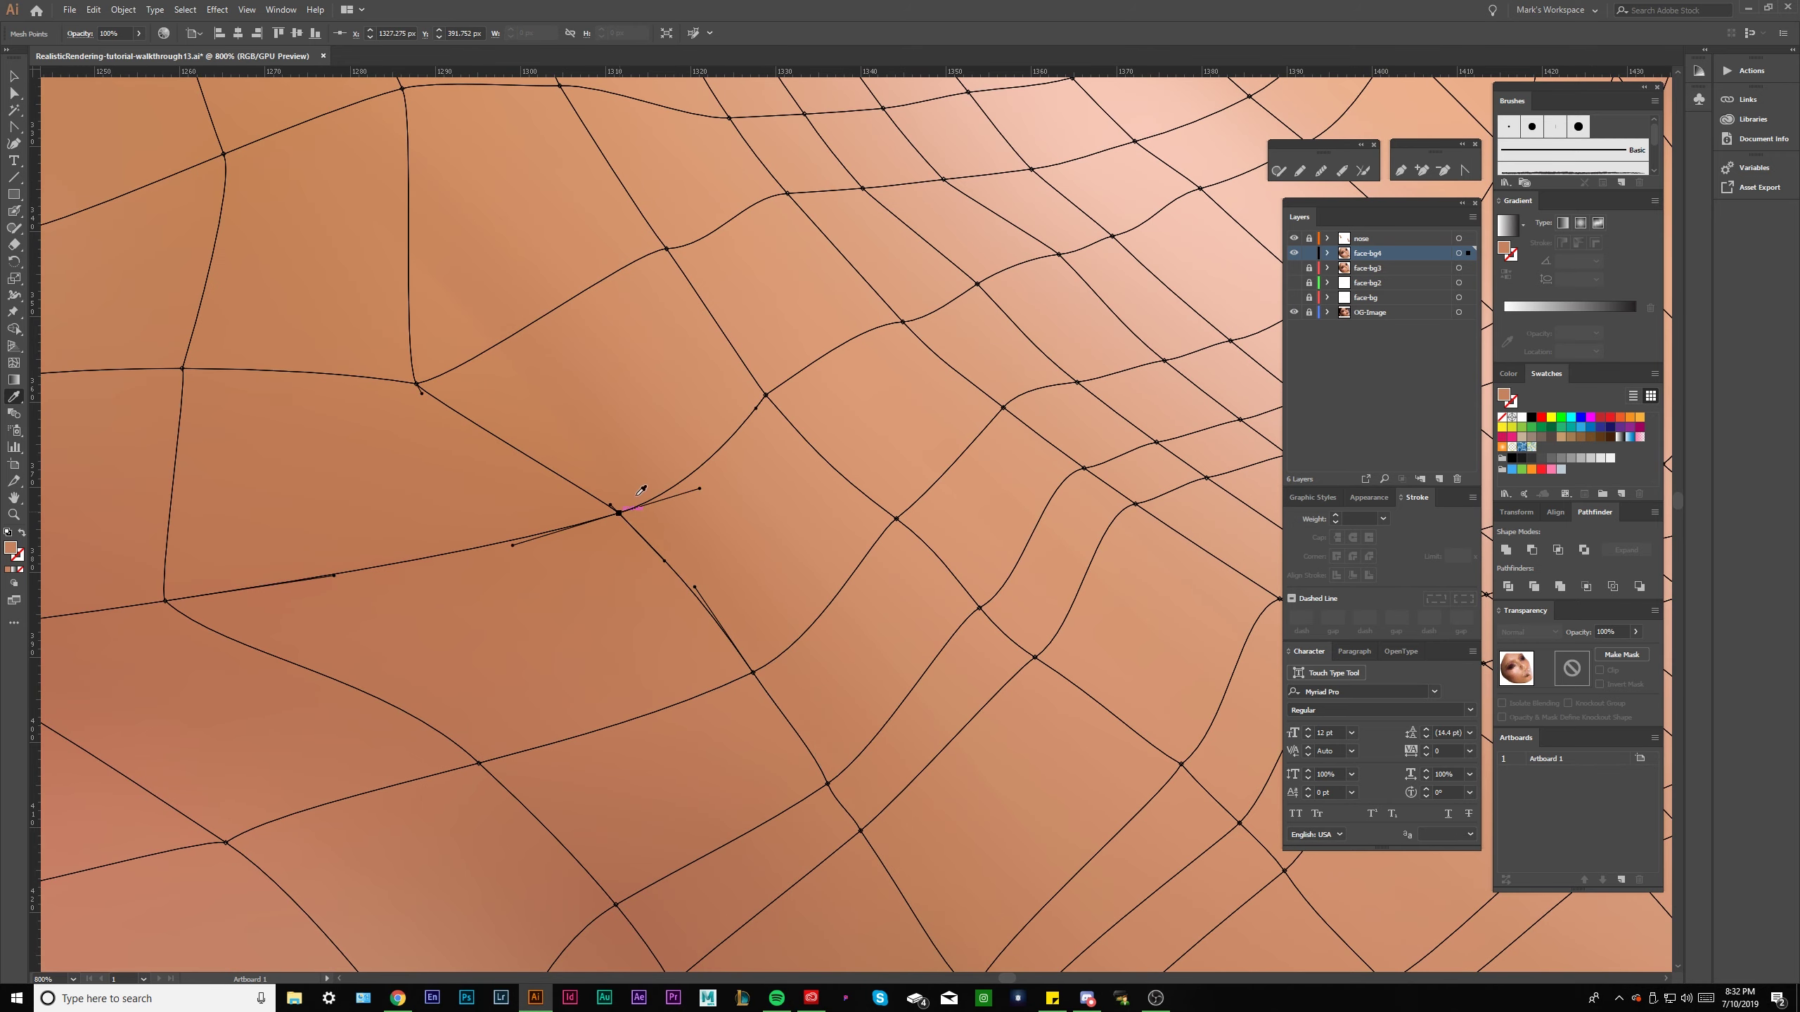
{"action": "left_click_drag", "start_coordinate": [641, 490], "coordinate": [680, 580]}
{"action": "left_click", "coordinate": [580, 558]}
{"action": "left_click_drag", "start_coordinate": [530, 301], "coordinate": [648, 391]}
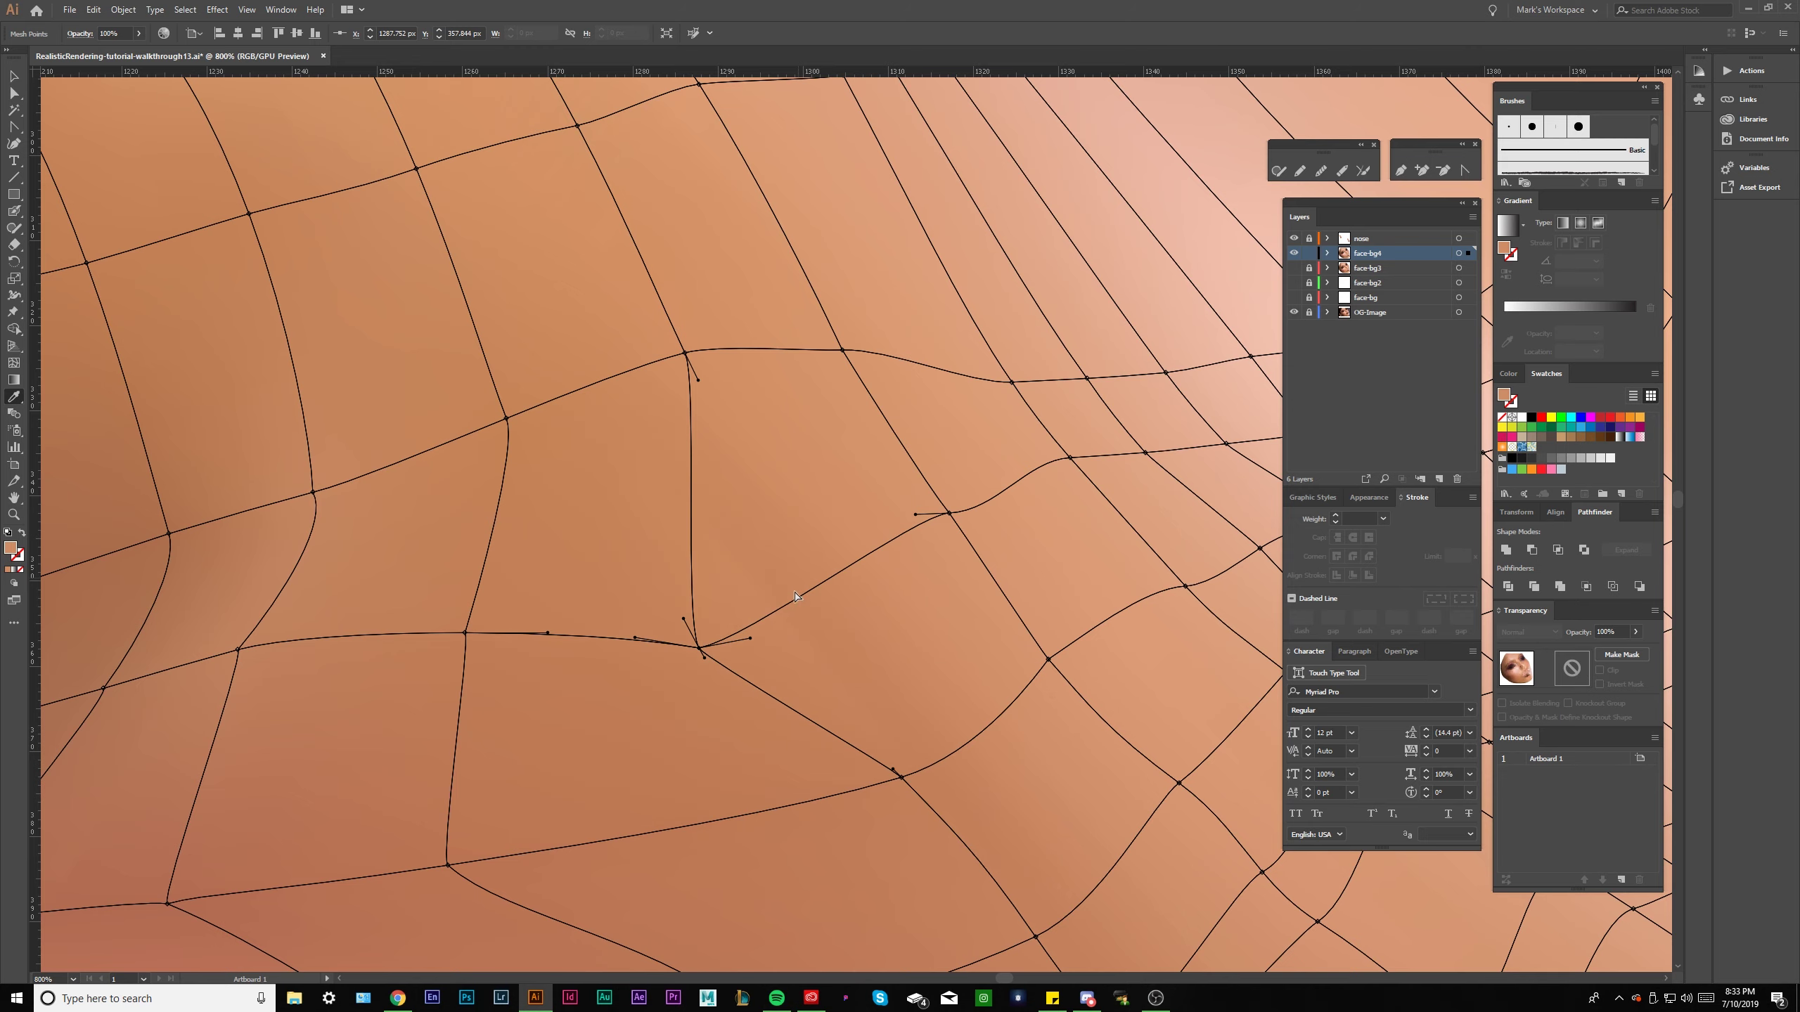
Recolour the face-bg4 mesh points between the bridge and the near inner brow with sampled neighbouring skin tones.
{"action": "left_click", "coordinate": [685, 353]}
{"action": "left_click_drag", "start_coordinate": [714, 343], "coordinate": [761, 481]}
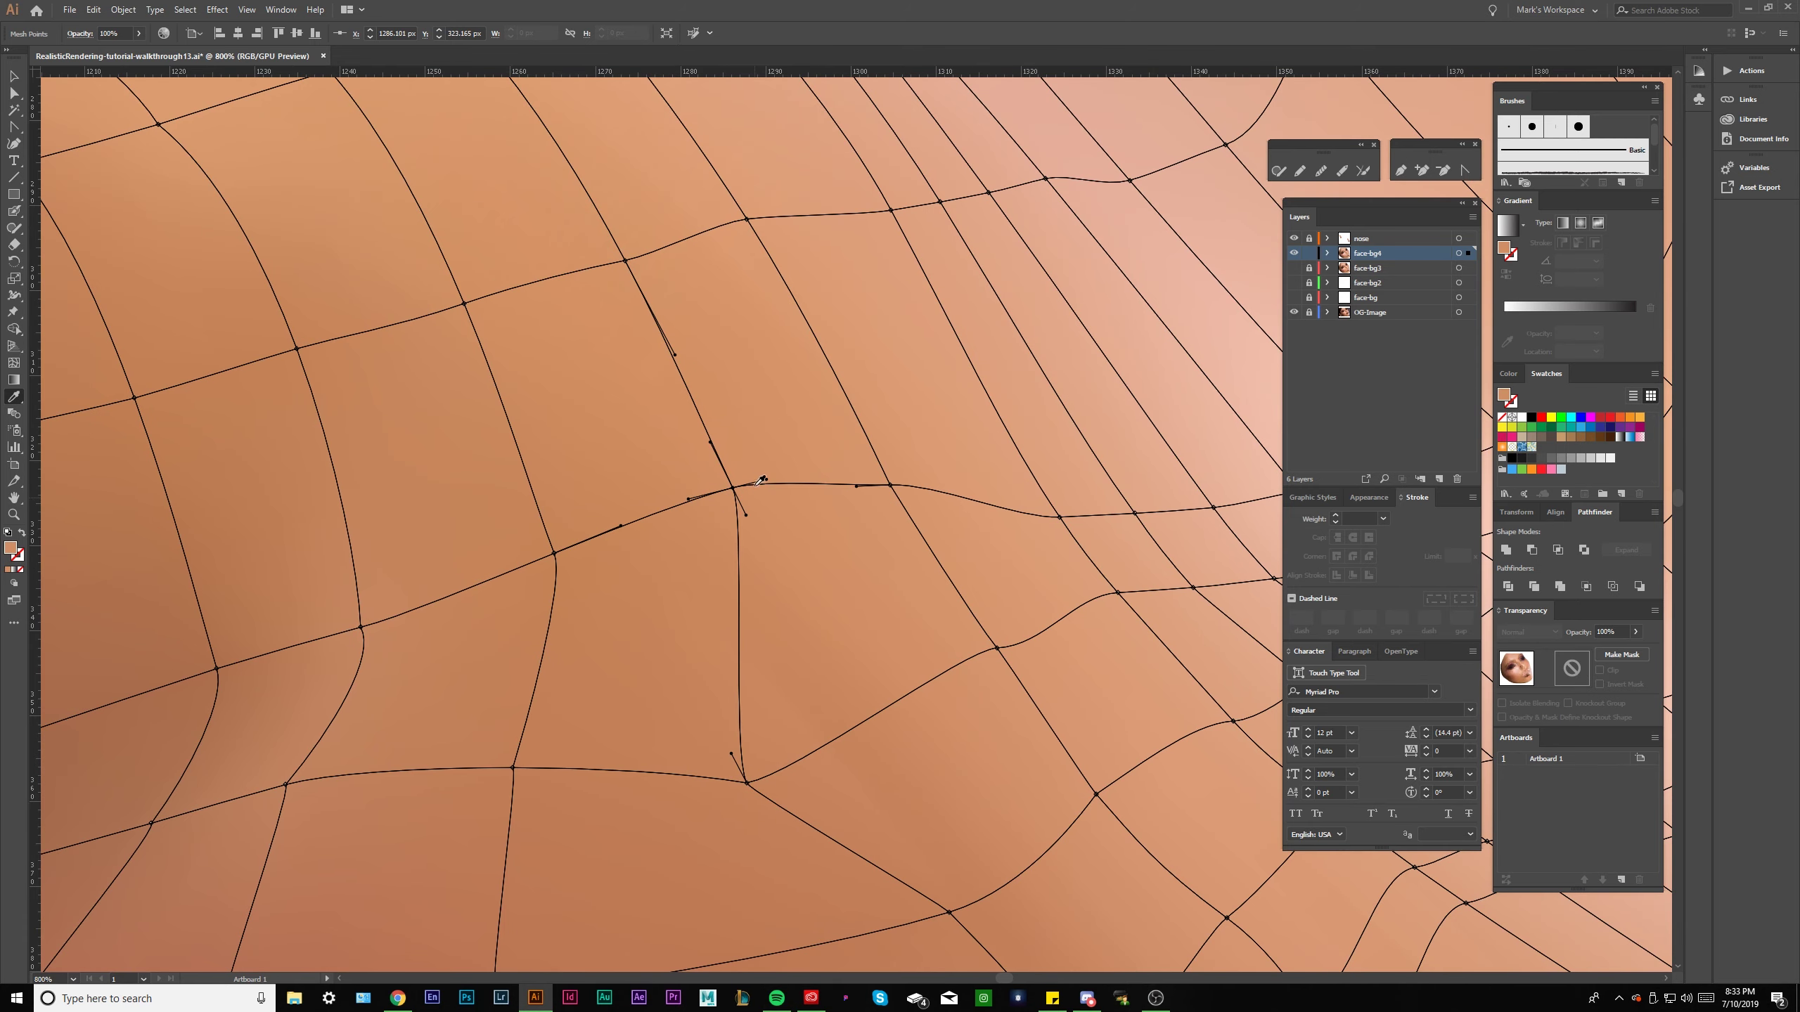
{"action": "left_click", "coordinate": [554, 554]}
{"action": "left_click_drag", "start_coordinate": [463, 327], "coordinate": [614, 498]}
{"action": "left_click", "coordinate": [614, 476]}
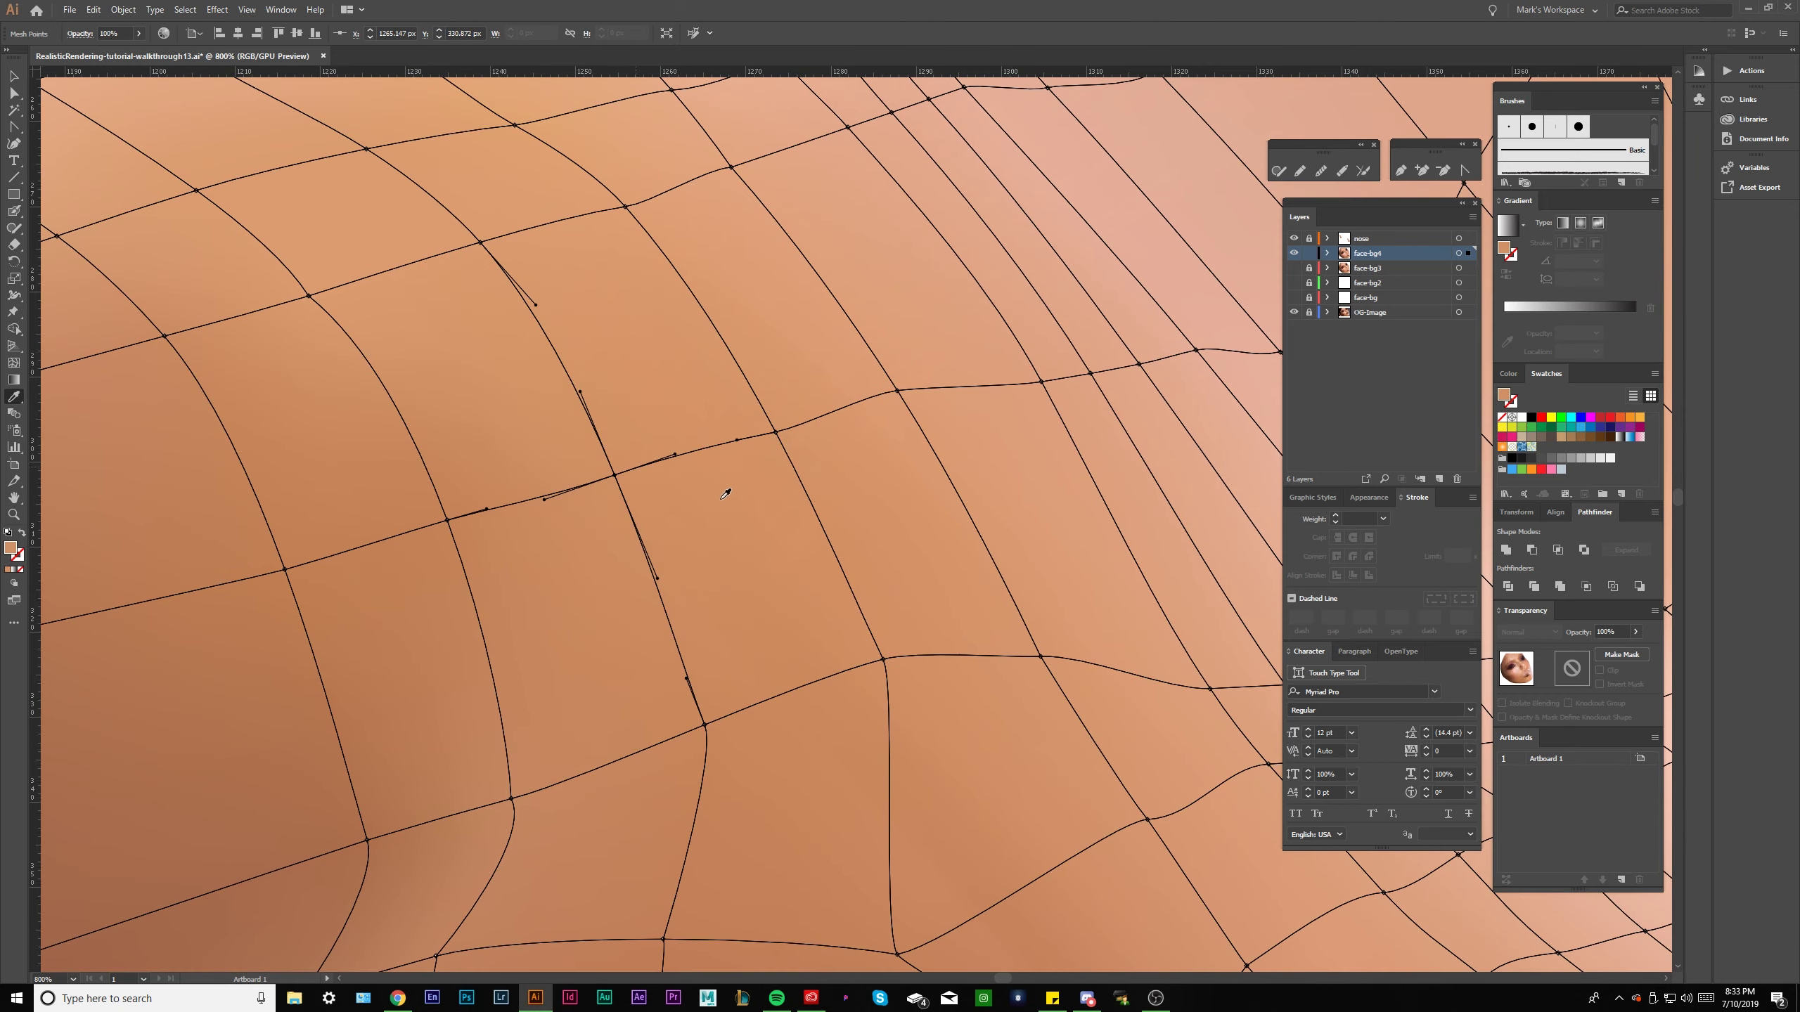
{"action": "left_click", "coordinate": [776, 433]}
Match the face-bg4 mesh points across the nose's upper end to the adjoining skin colours, and show the nose layer in outline view.
{"action": "scroll", "coordinate": [808, 445], "scroll_direction": "down", "scroll_amount": 4}
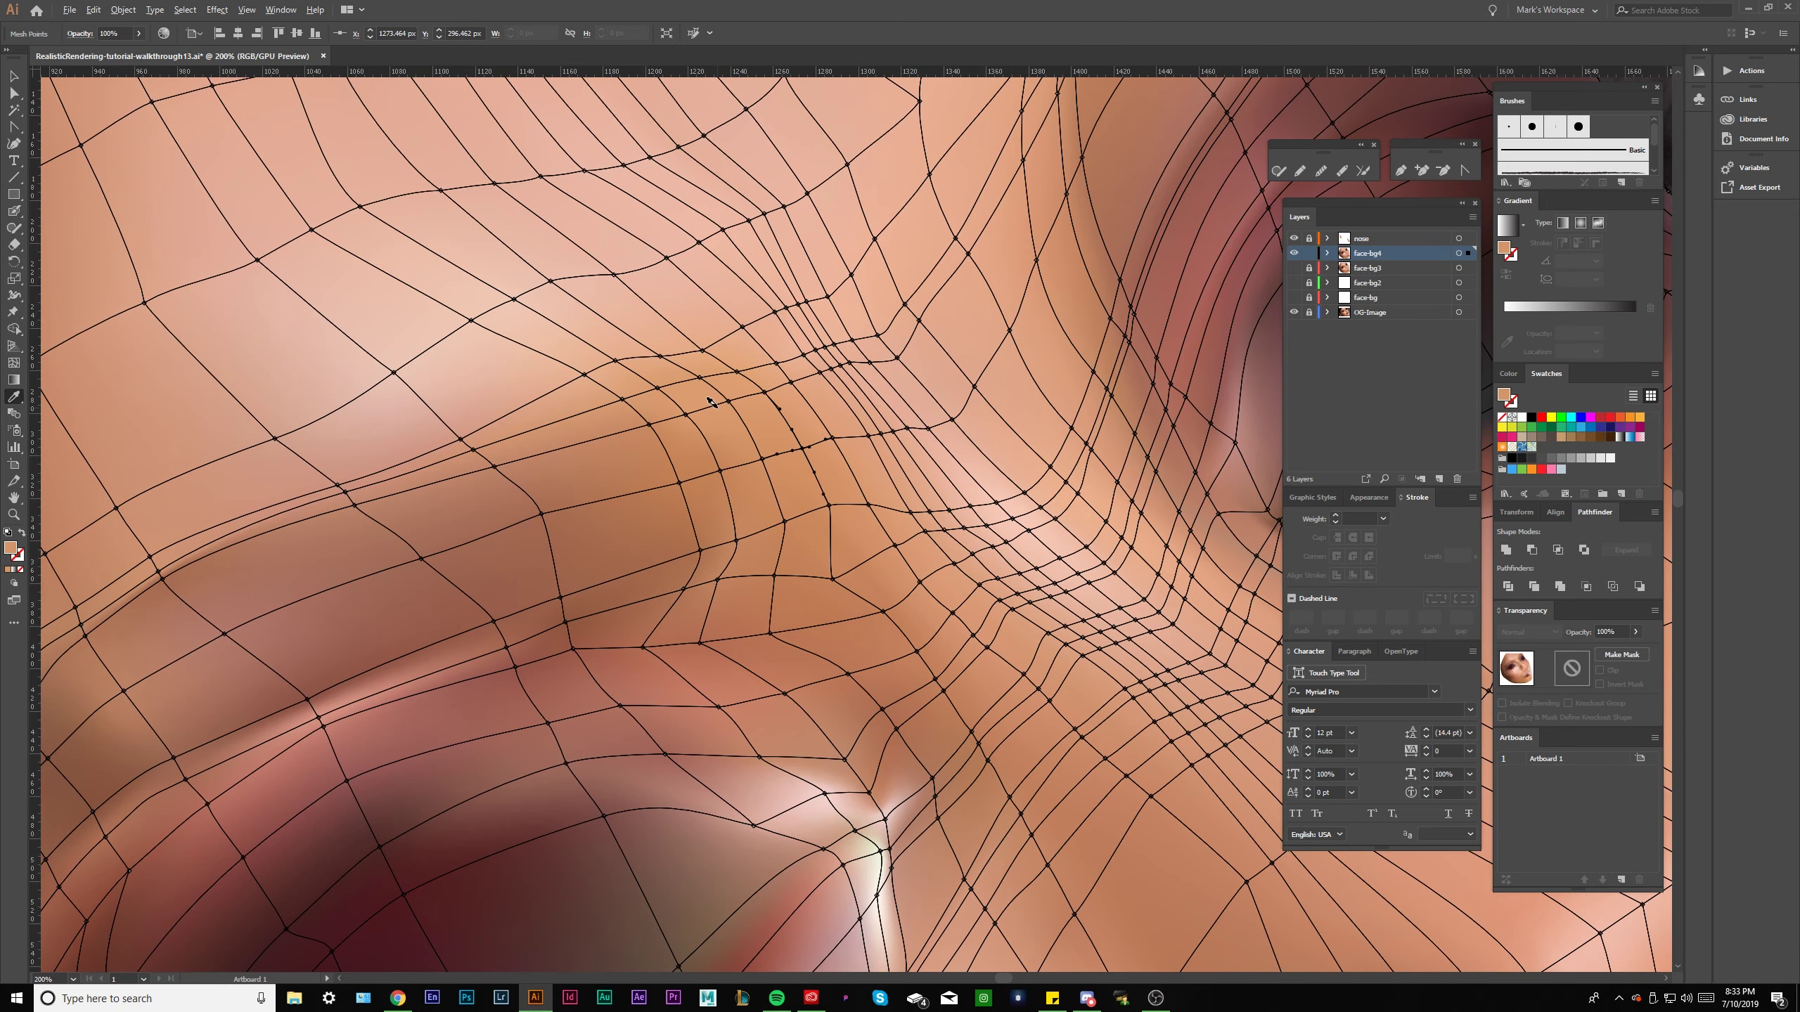
{"action": "scroll", "coordinate": [711, 401], "scroll_direction": "up", "scroll_amount": 3}
{"action": "left_click", "coordinate": [752, 385]}
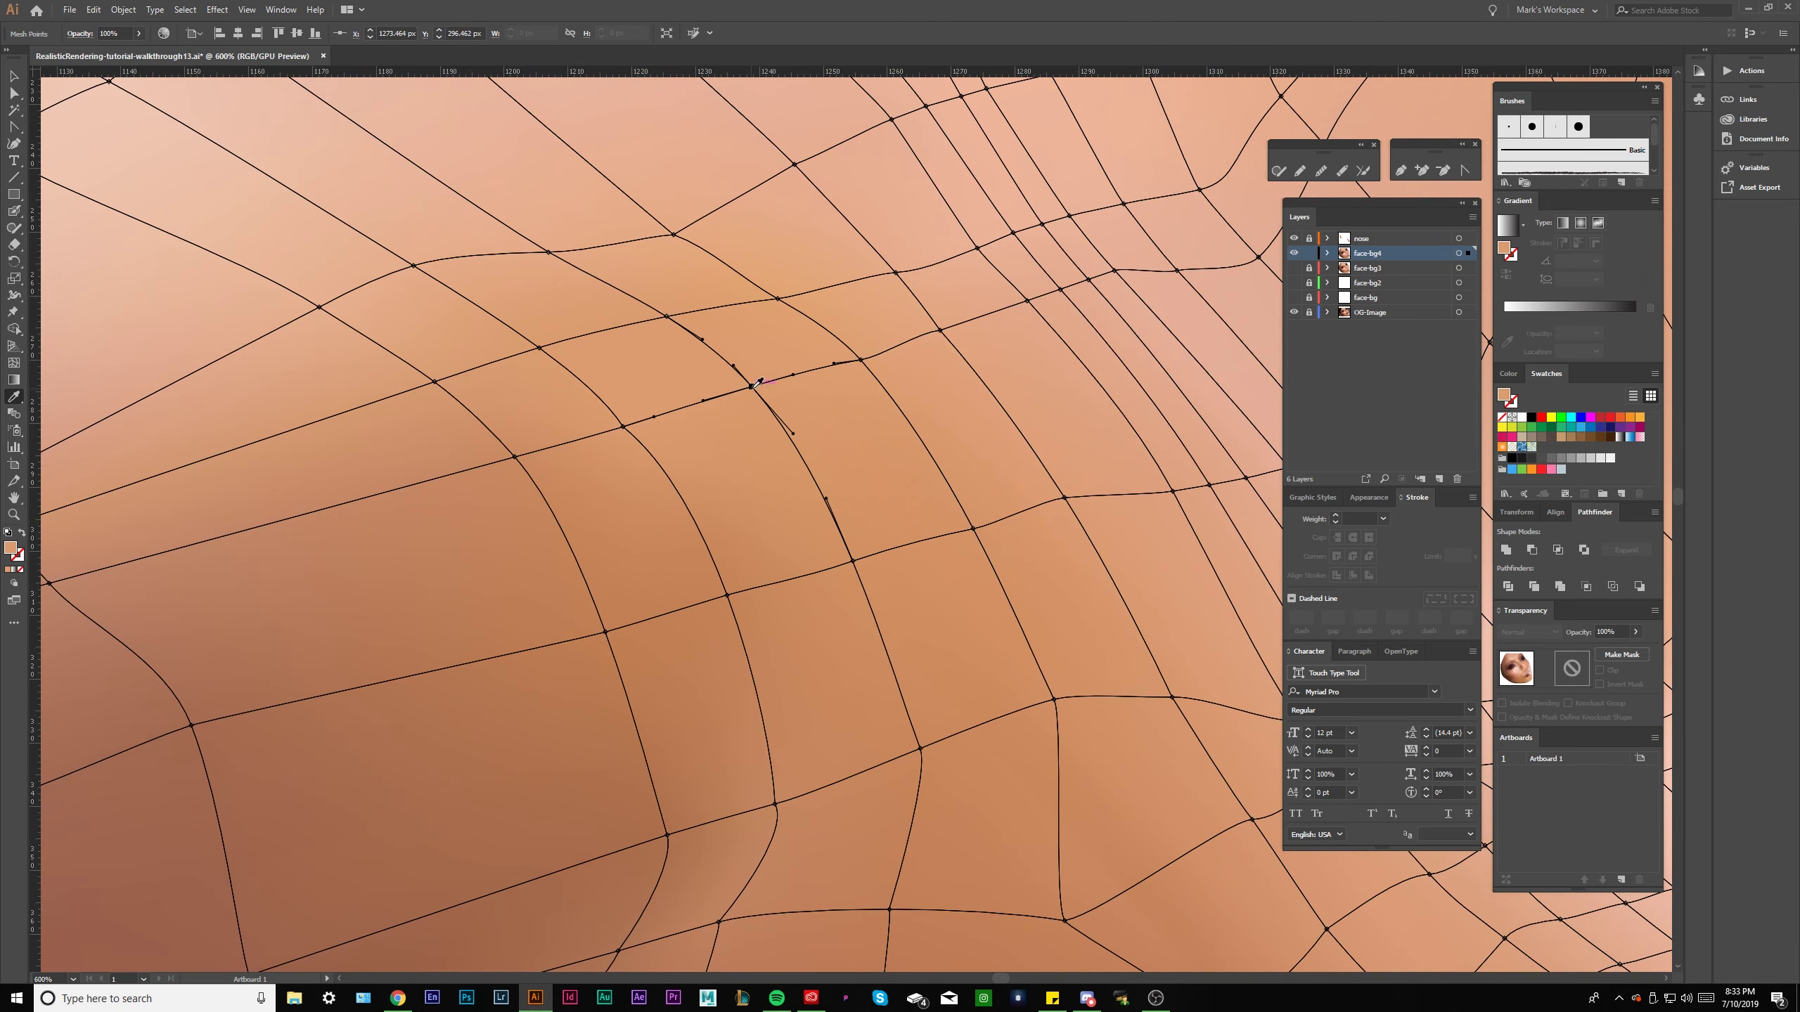
{"action": "left_click", "coordinate": [861, 360]}
{"action": "scroll", "coordinate": [923, 366], "scroll_direction": "right", "scroll_amount": 3}
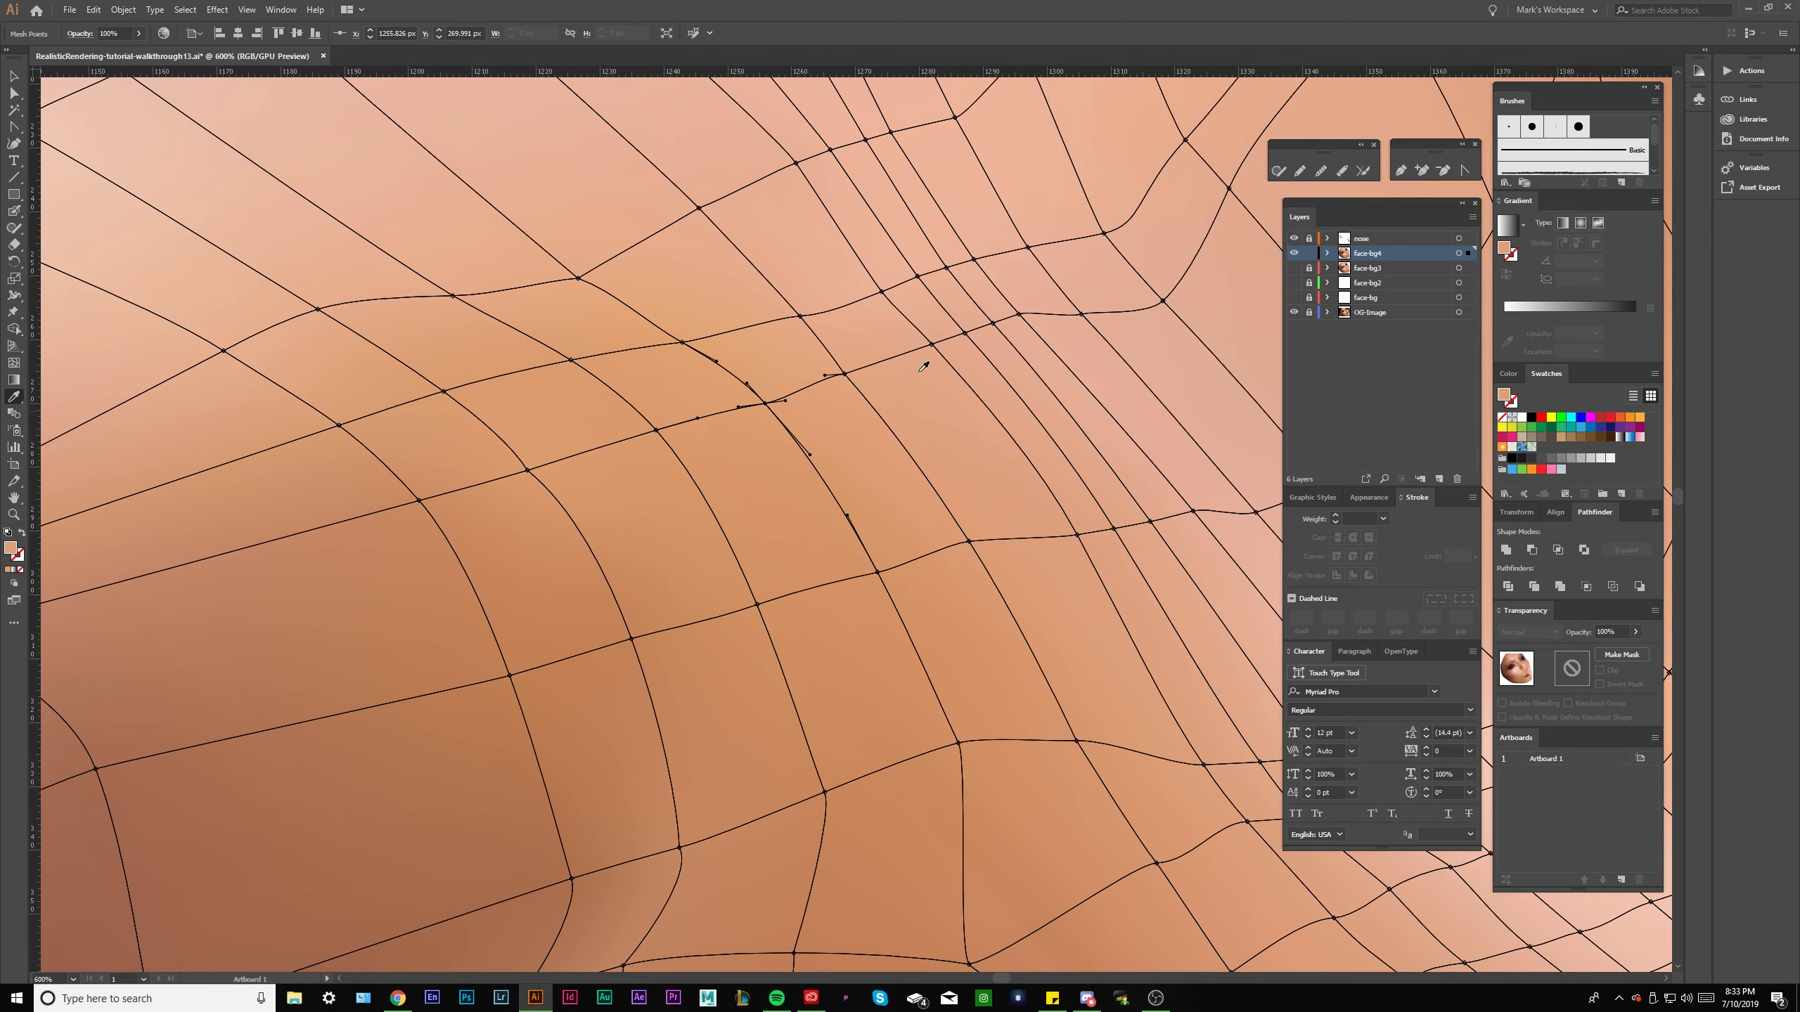
{"action": "scroll", "coordinate": [845, 375], "scroll_direction": "right", "scroll_amount": 3}
{"action": "left_click", "coordinate": [853, 359]}
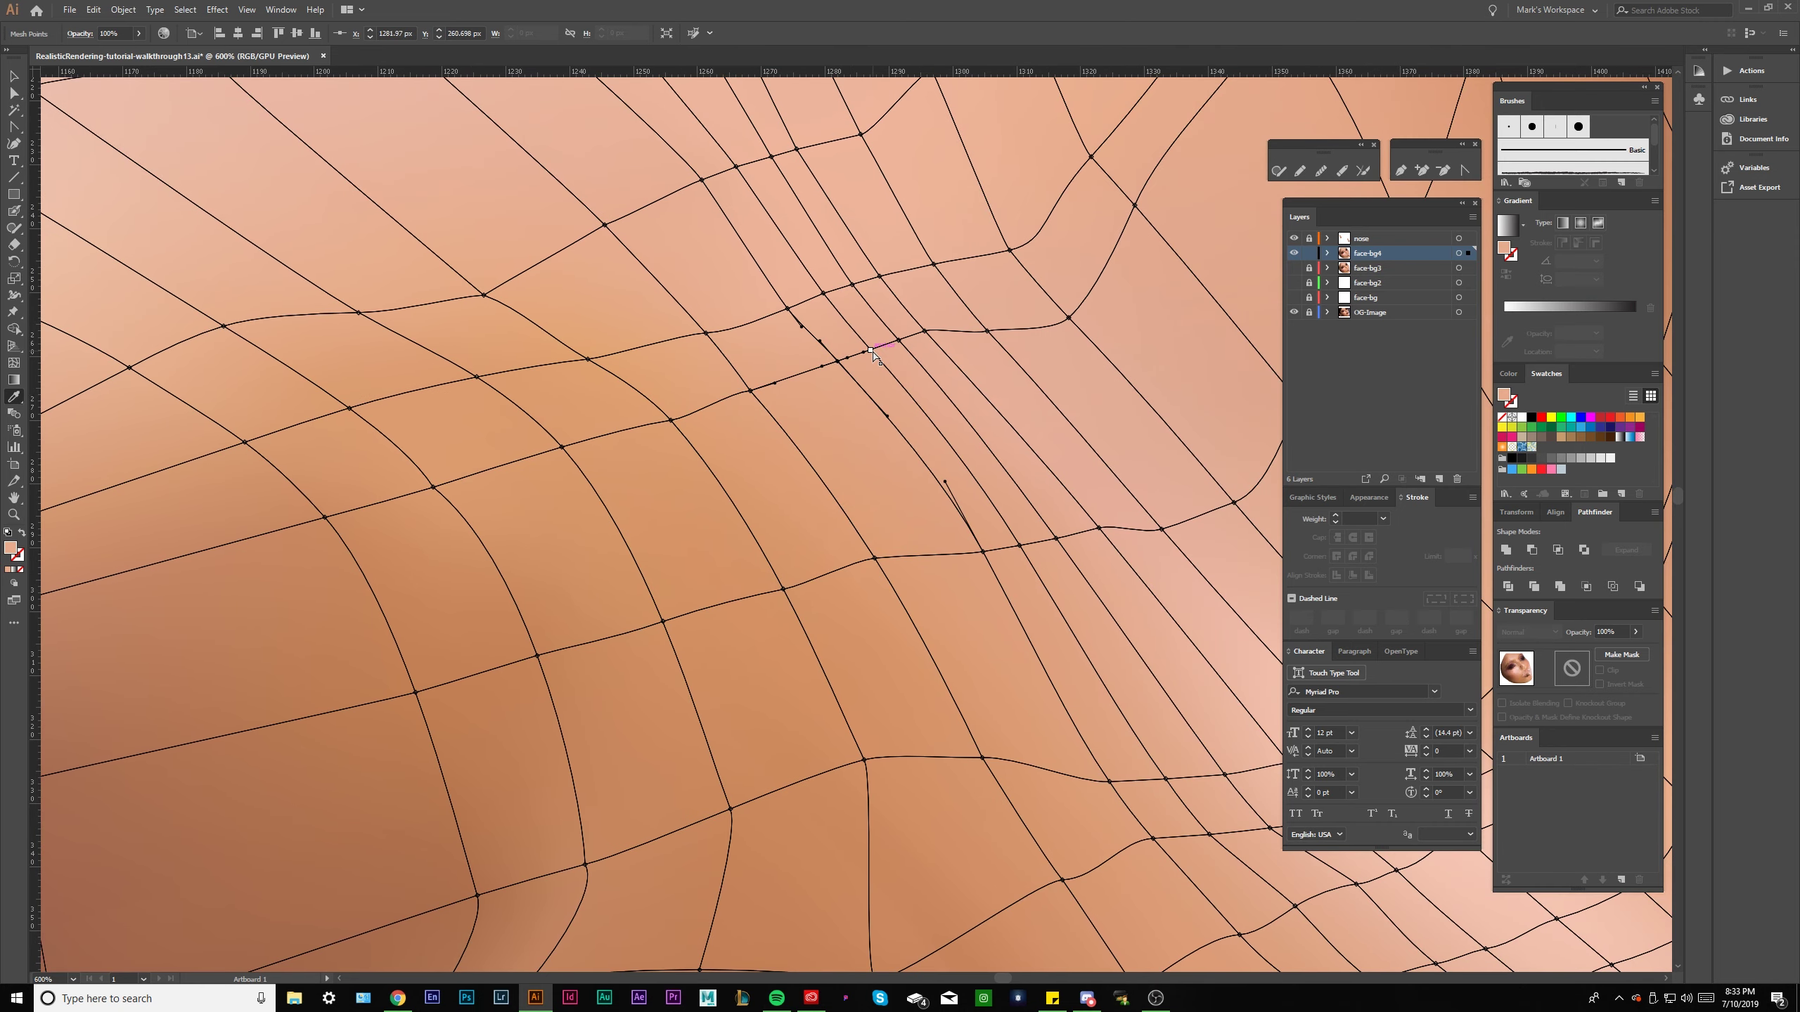
{"action": "left_click_drag", "start_coordinate": [873, 352], "coordinate": [953, 334]}
{"action": "left_click", "coordinate": [1293, 239]}
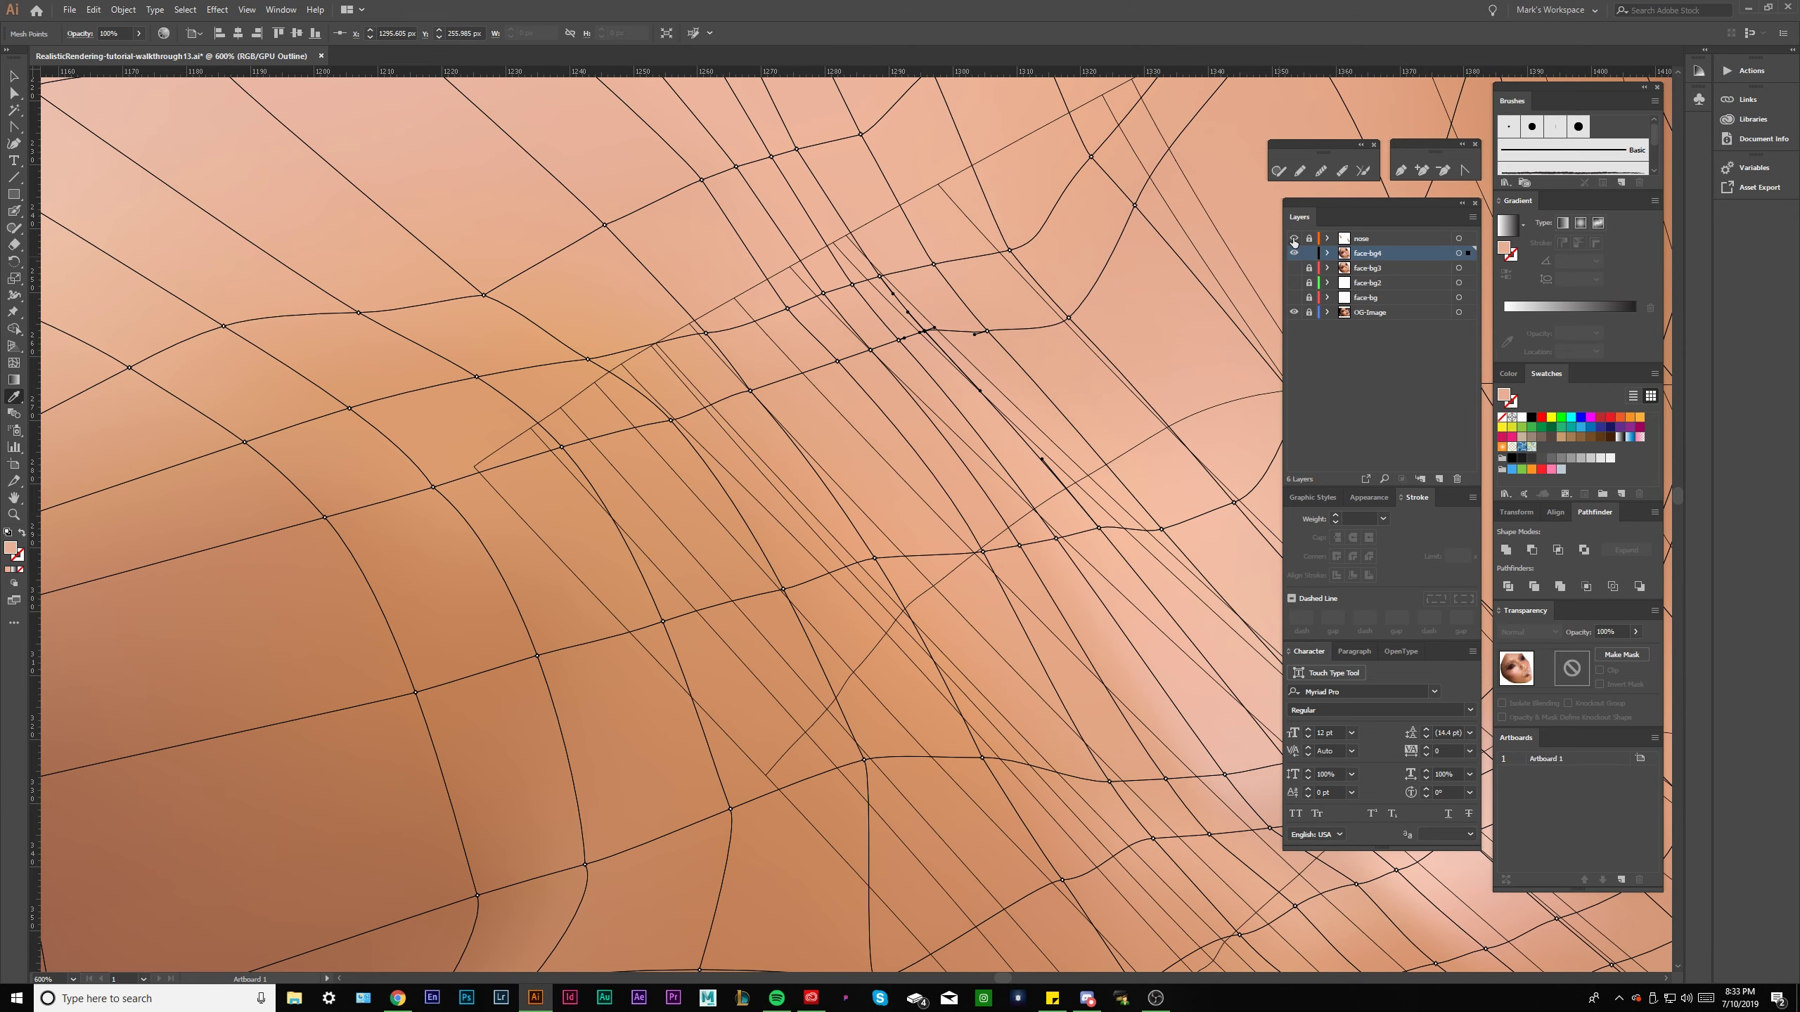
Recolour the face-bg4 mesh points around the bridge's upper end with sampled adjoining skin tones.
{"action": "left_click", "coordinate": [987, 331]}
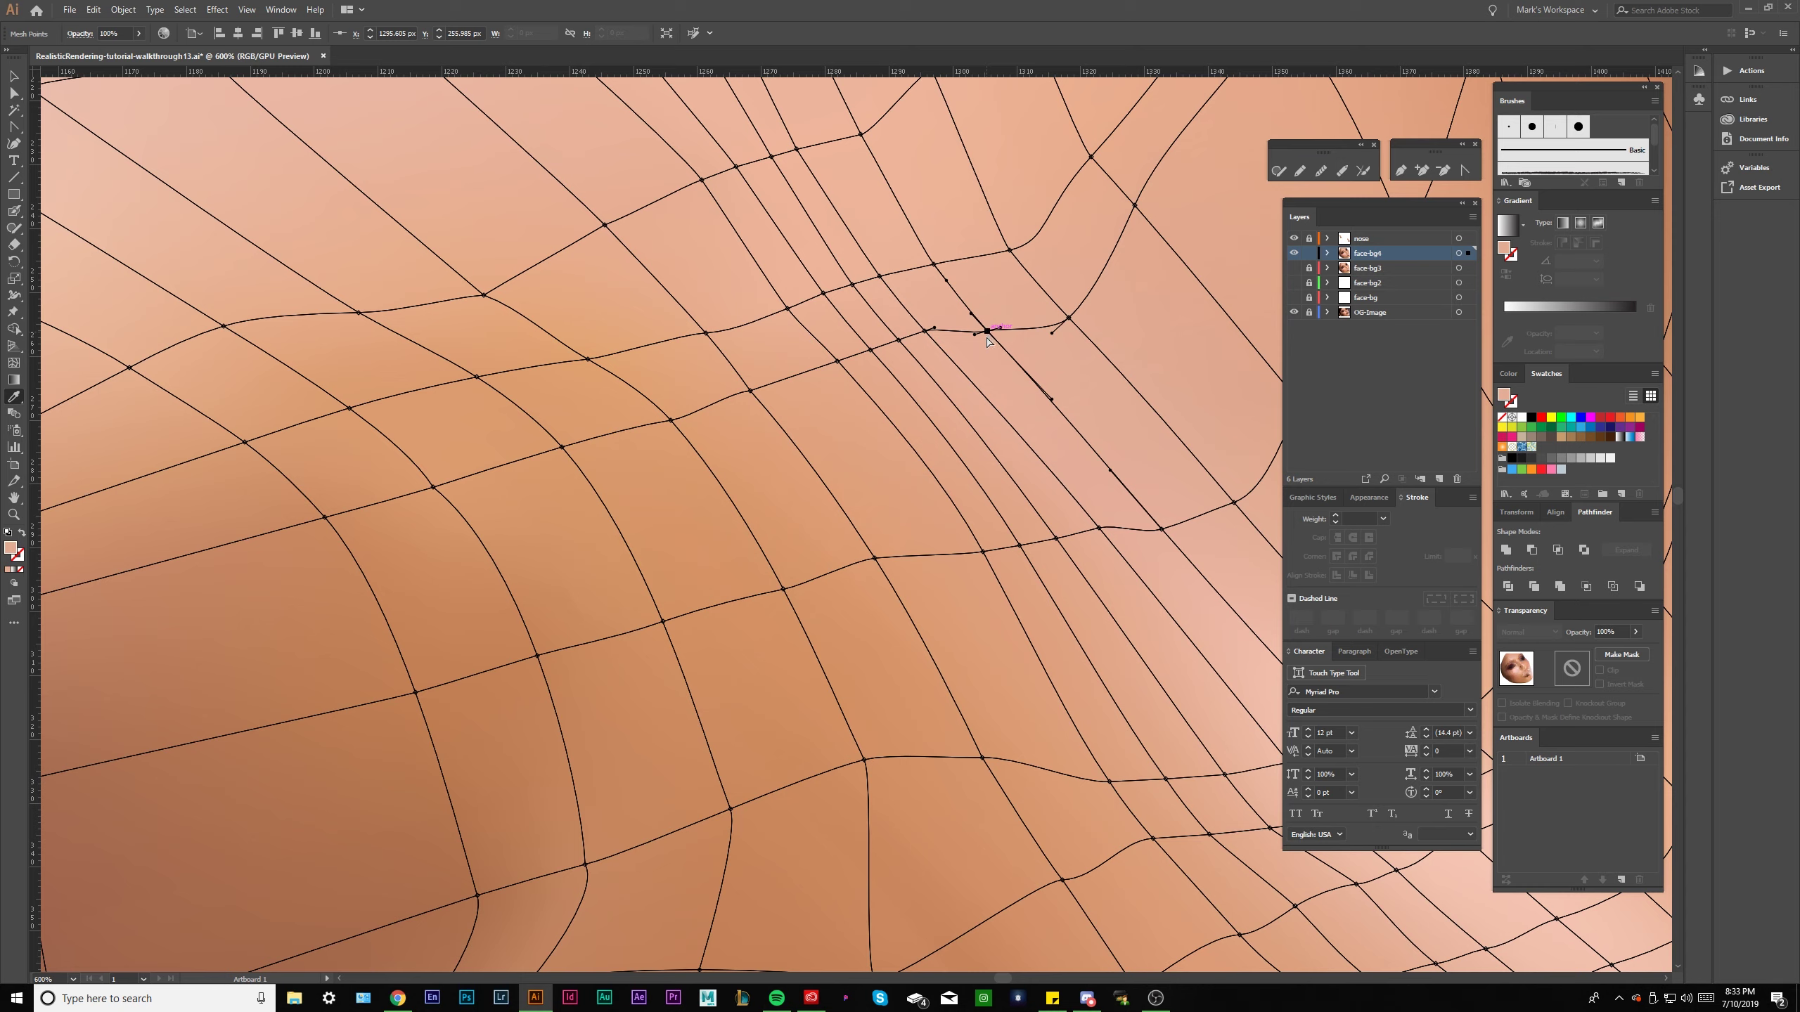
{"action": "left_click", "coordinate": [1069, 318]}
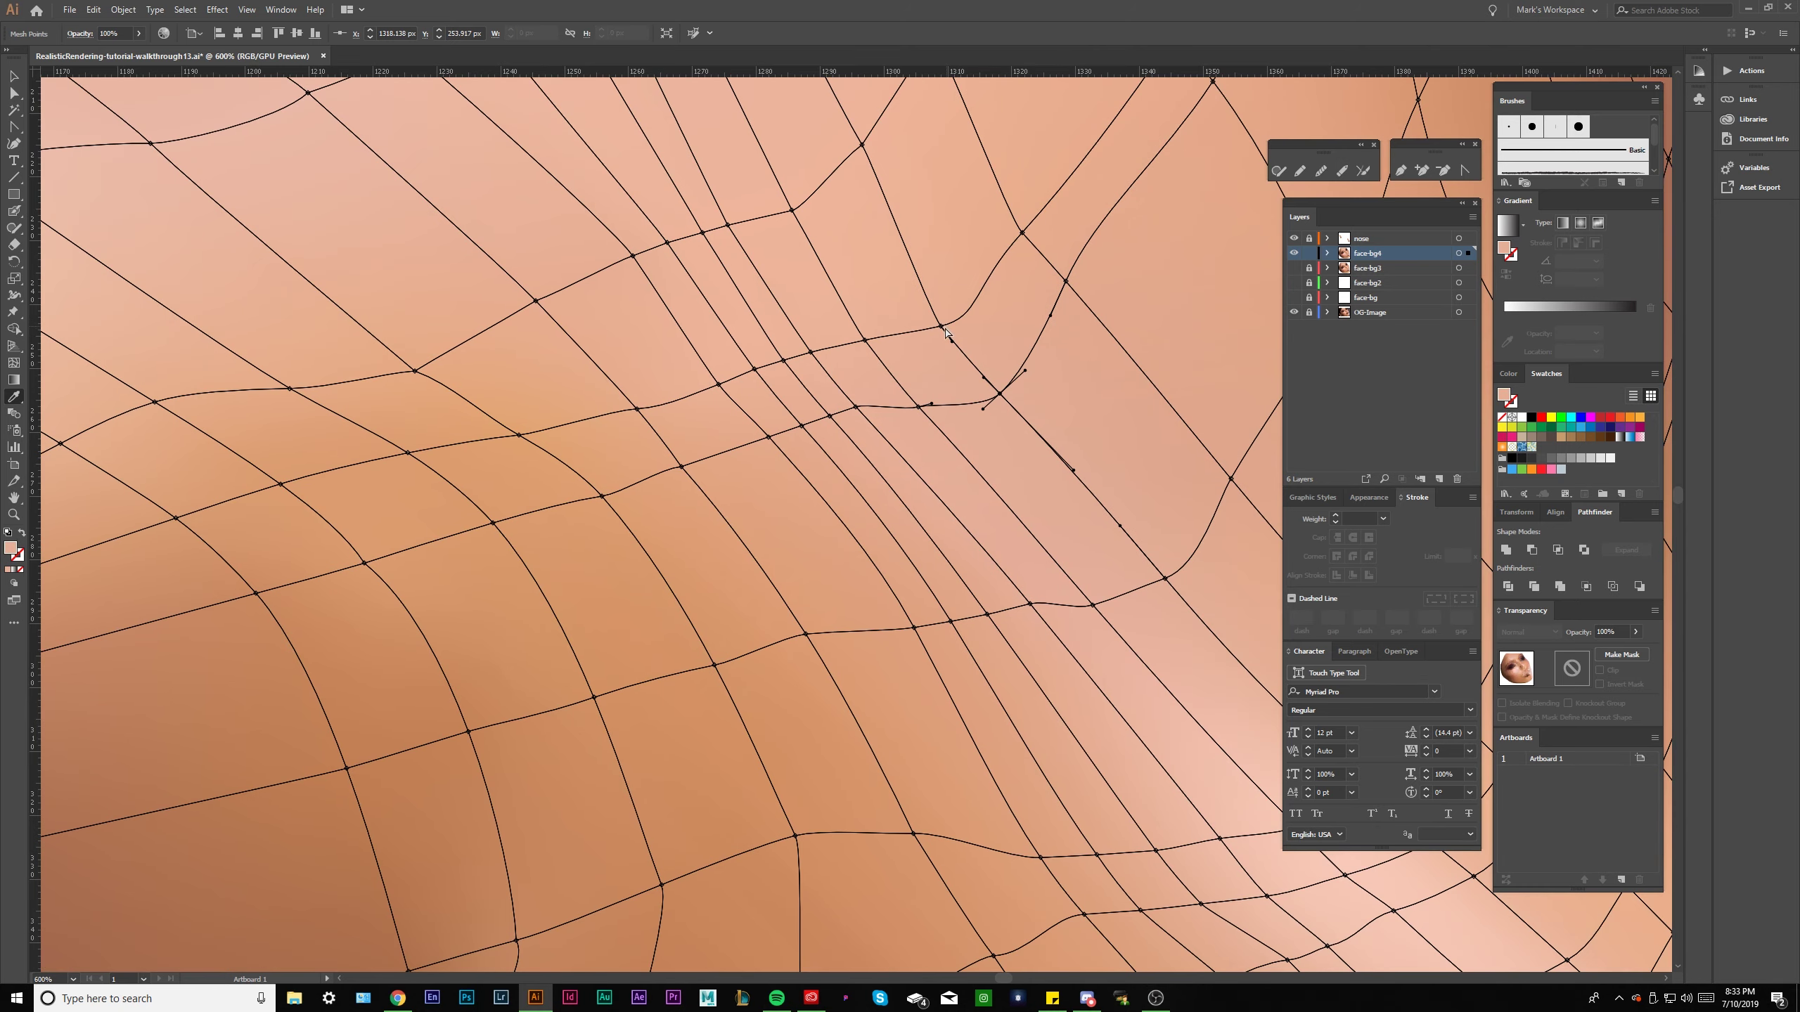
{"action": "left_click", "coordinate": [941, 326]}
{"action": "left_click", "coordinate": [877, 338]}
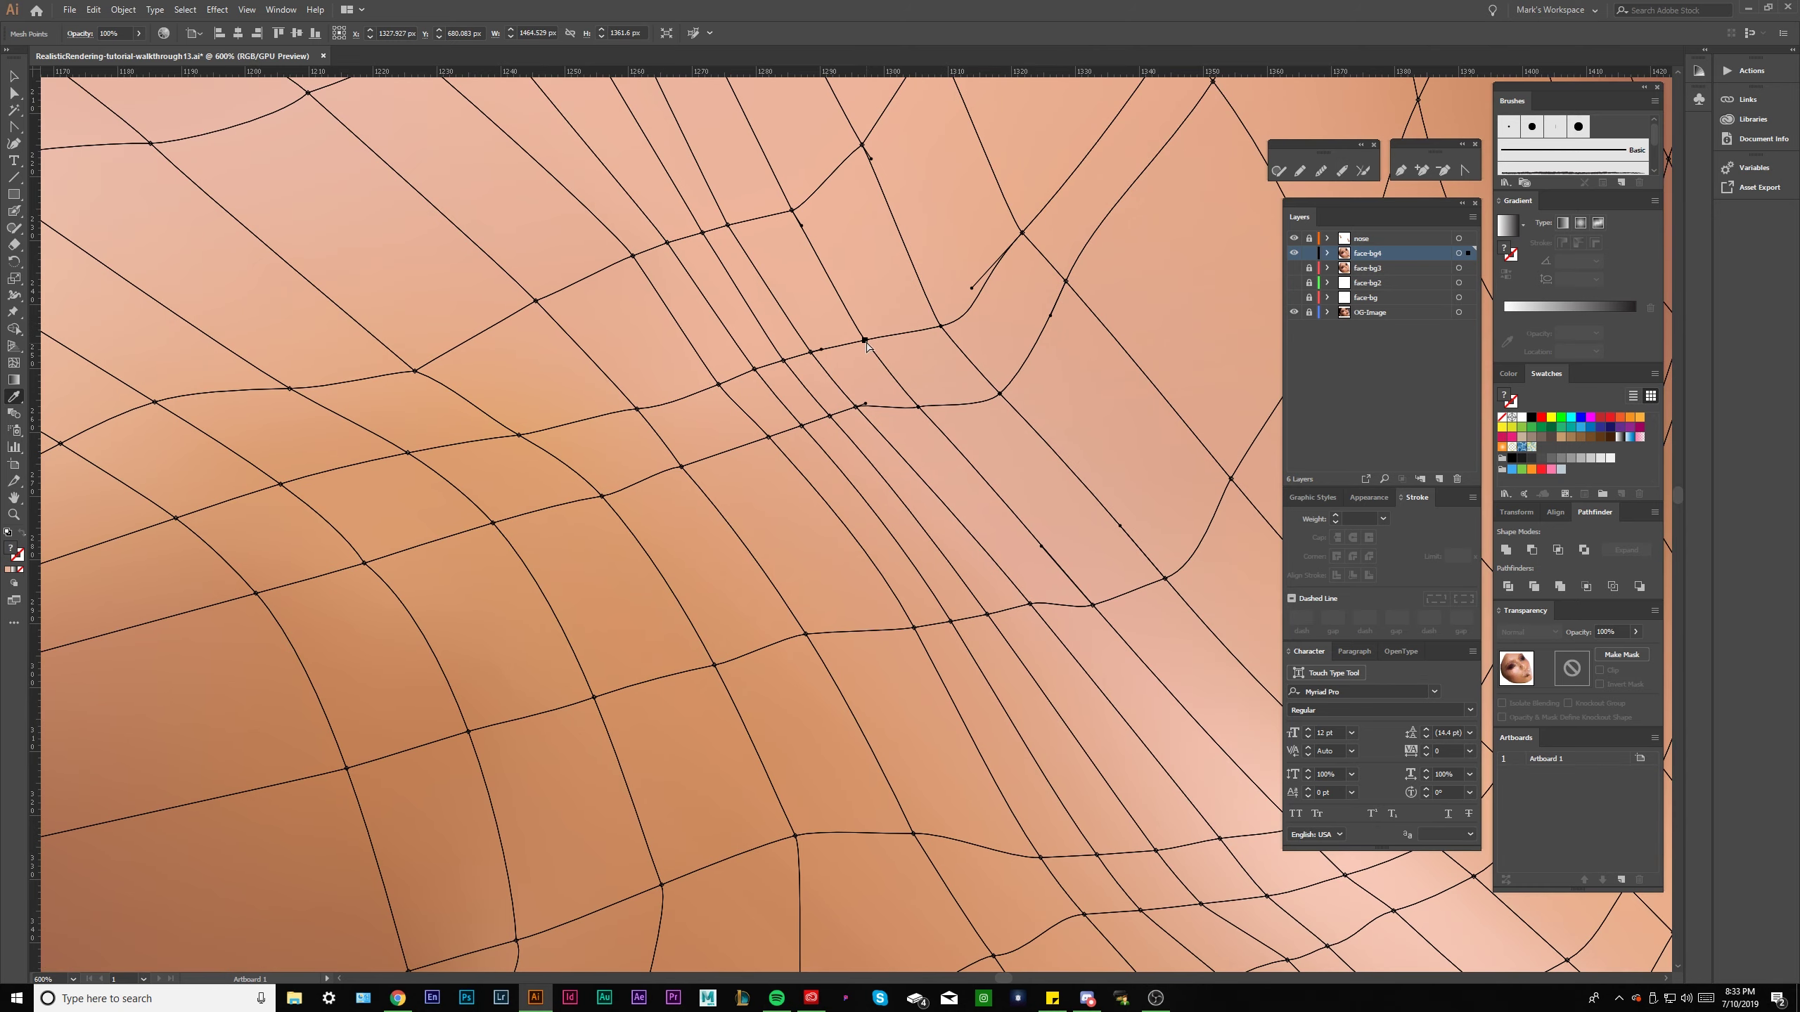
{"action": "key", "text": "ctrl+minus"}
{"action": "key", "text": "ctrl+minus"}
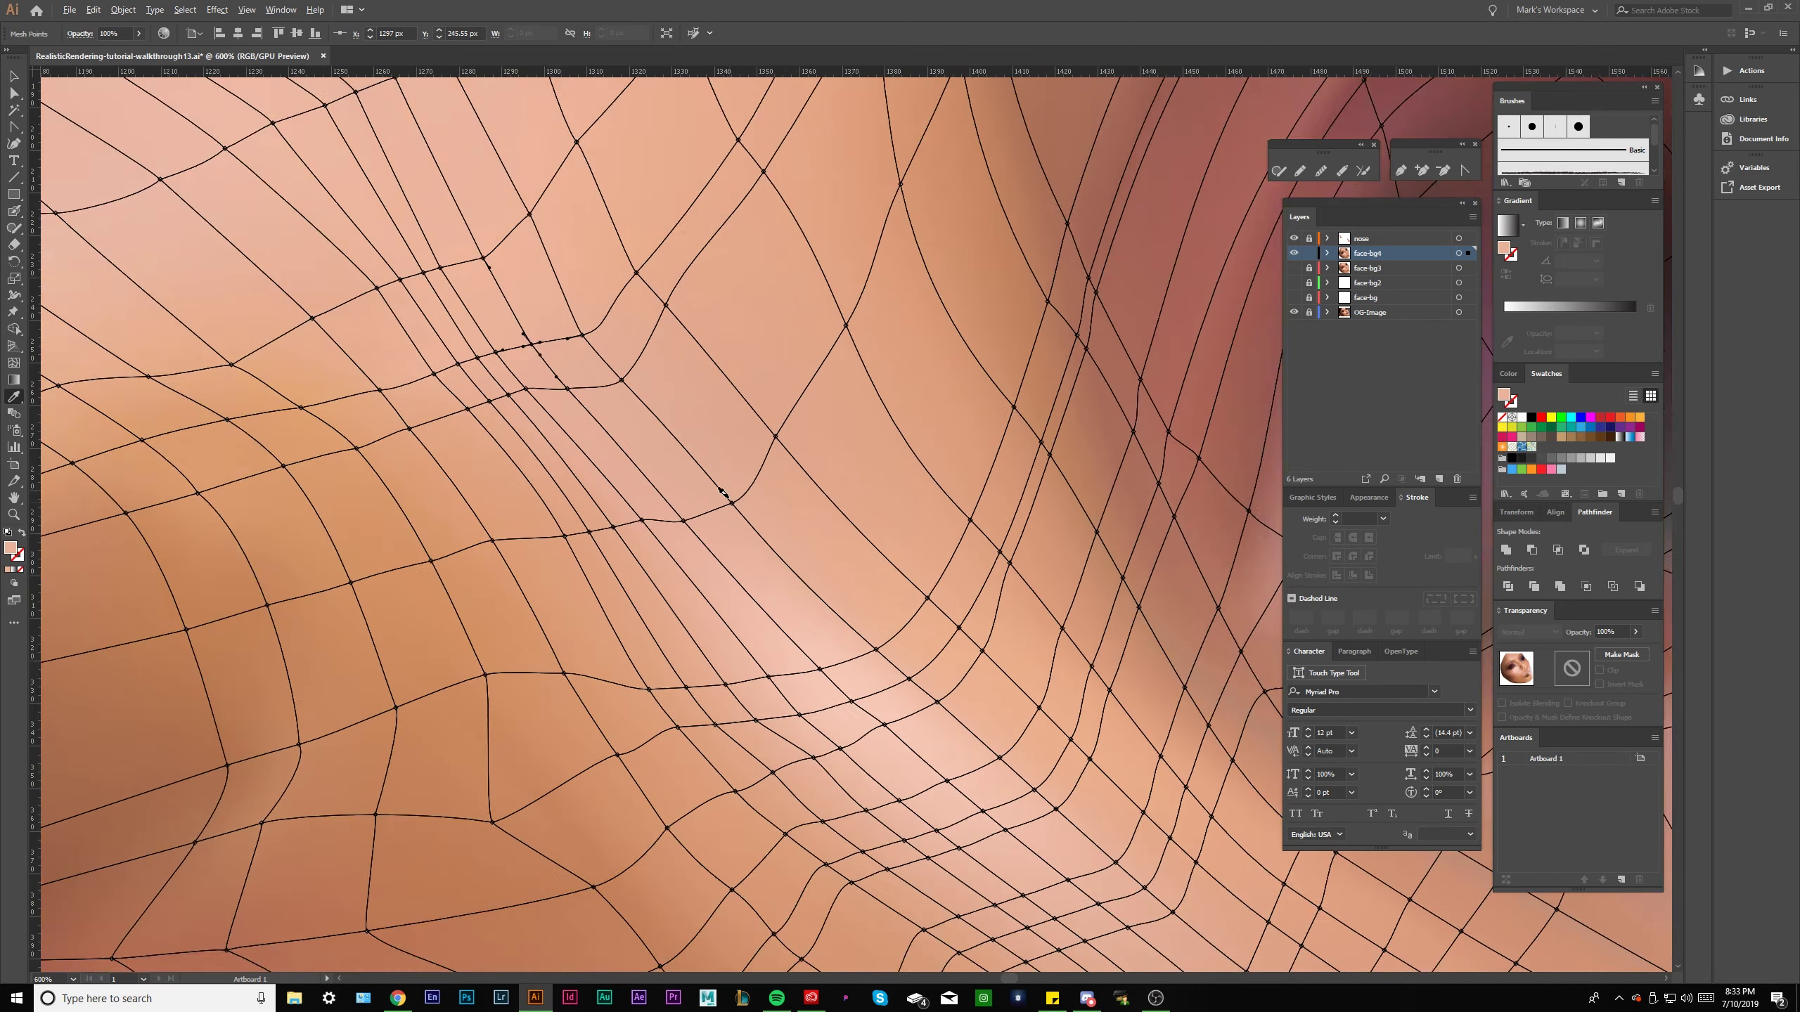
Match the face-bg4 mesh points along the nose's far edge and far inner eye corner to neighbouring skin colours, checking against the nose outline.
{"action": "key", "text": "ctrl+minus"}
{"action": "key", "text": "ctrl+plus"}
{"action": "key", "text": "ctrl+plus"}
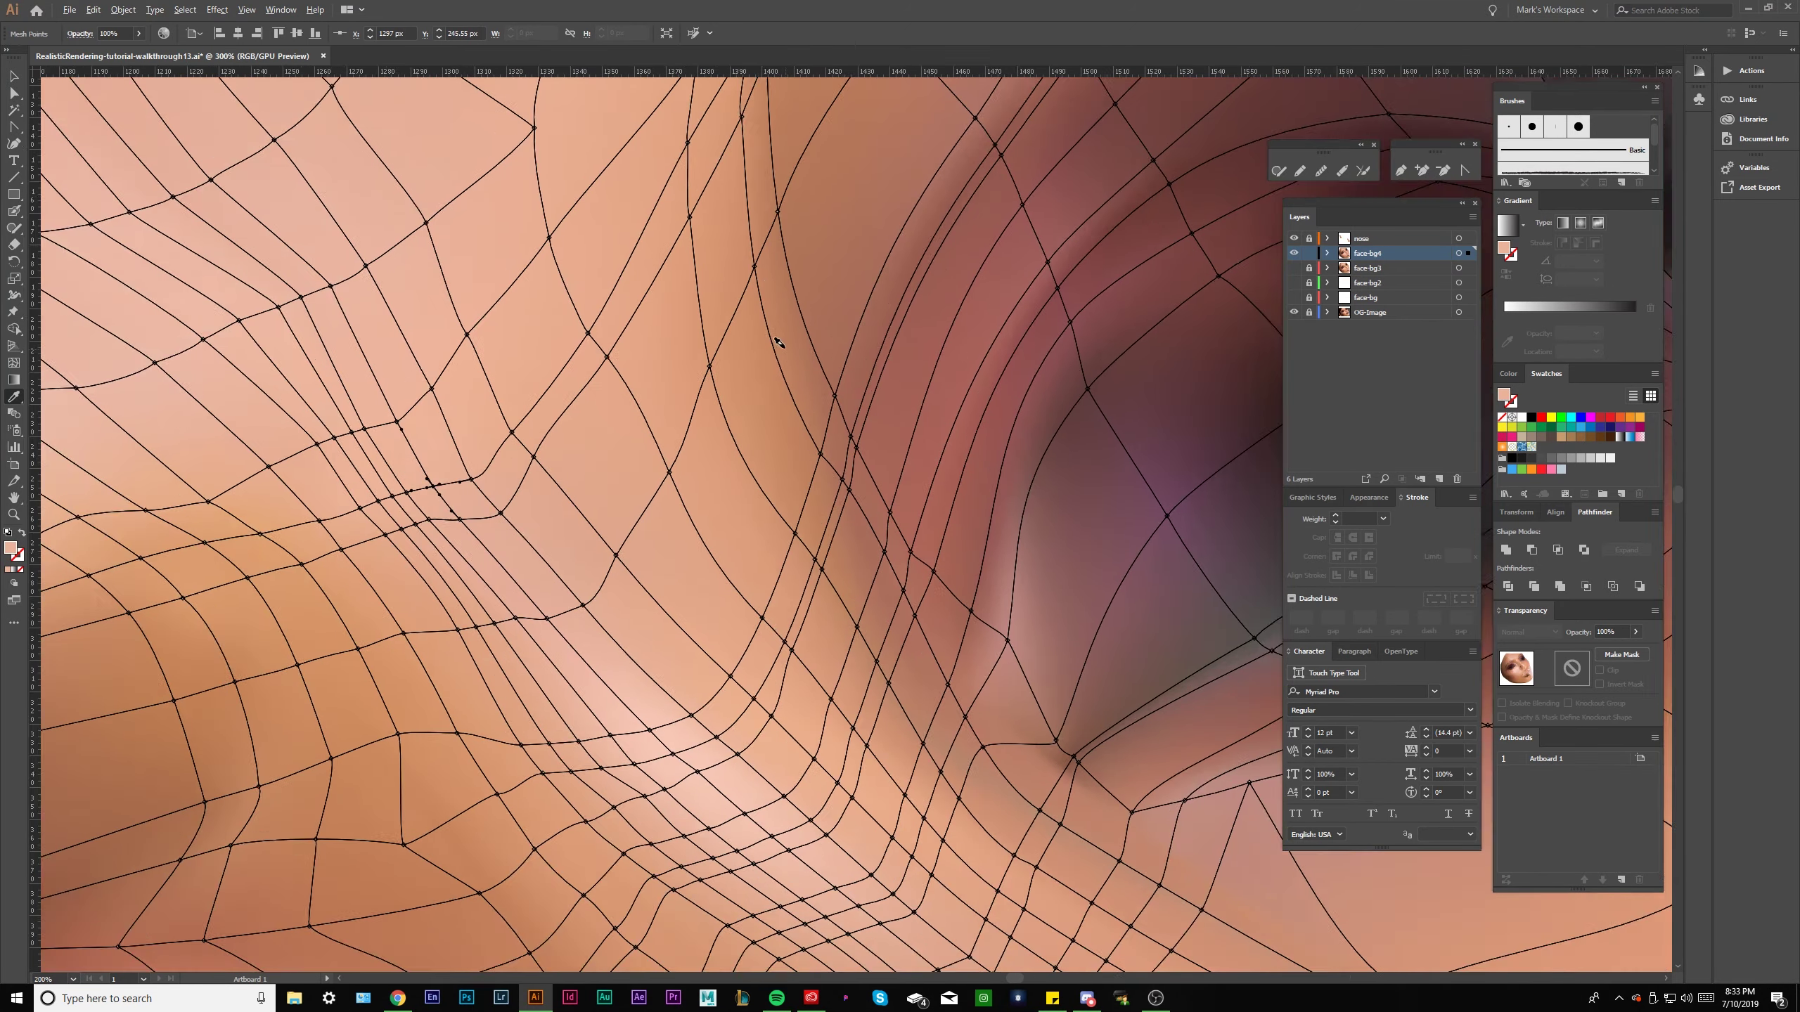
{"action": "left_click", "coordinate": [745, 238]}
{"action": "left_click", "coordinate": [1293, 253]}
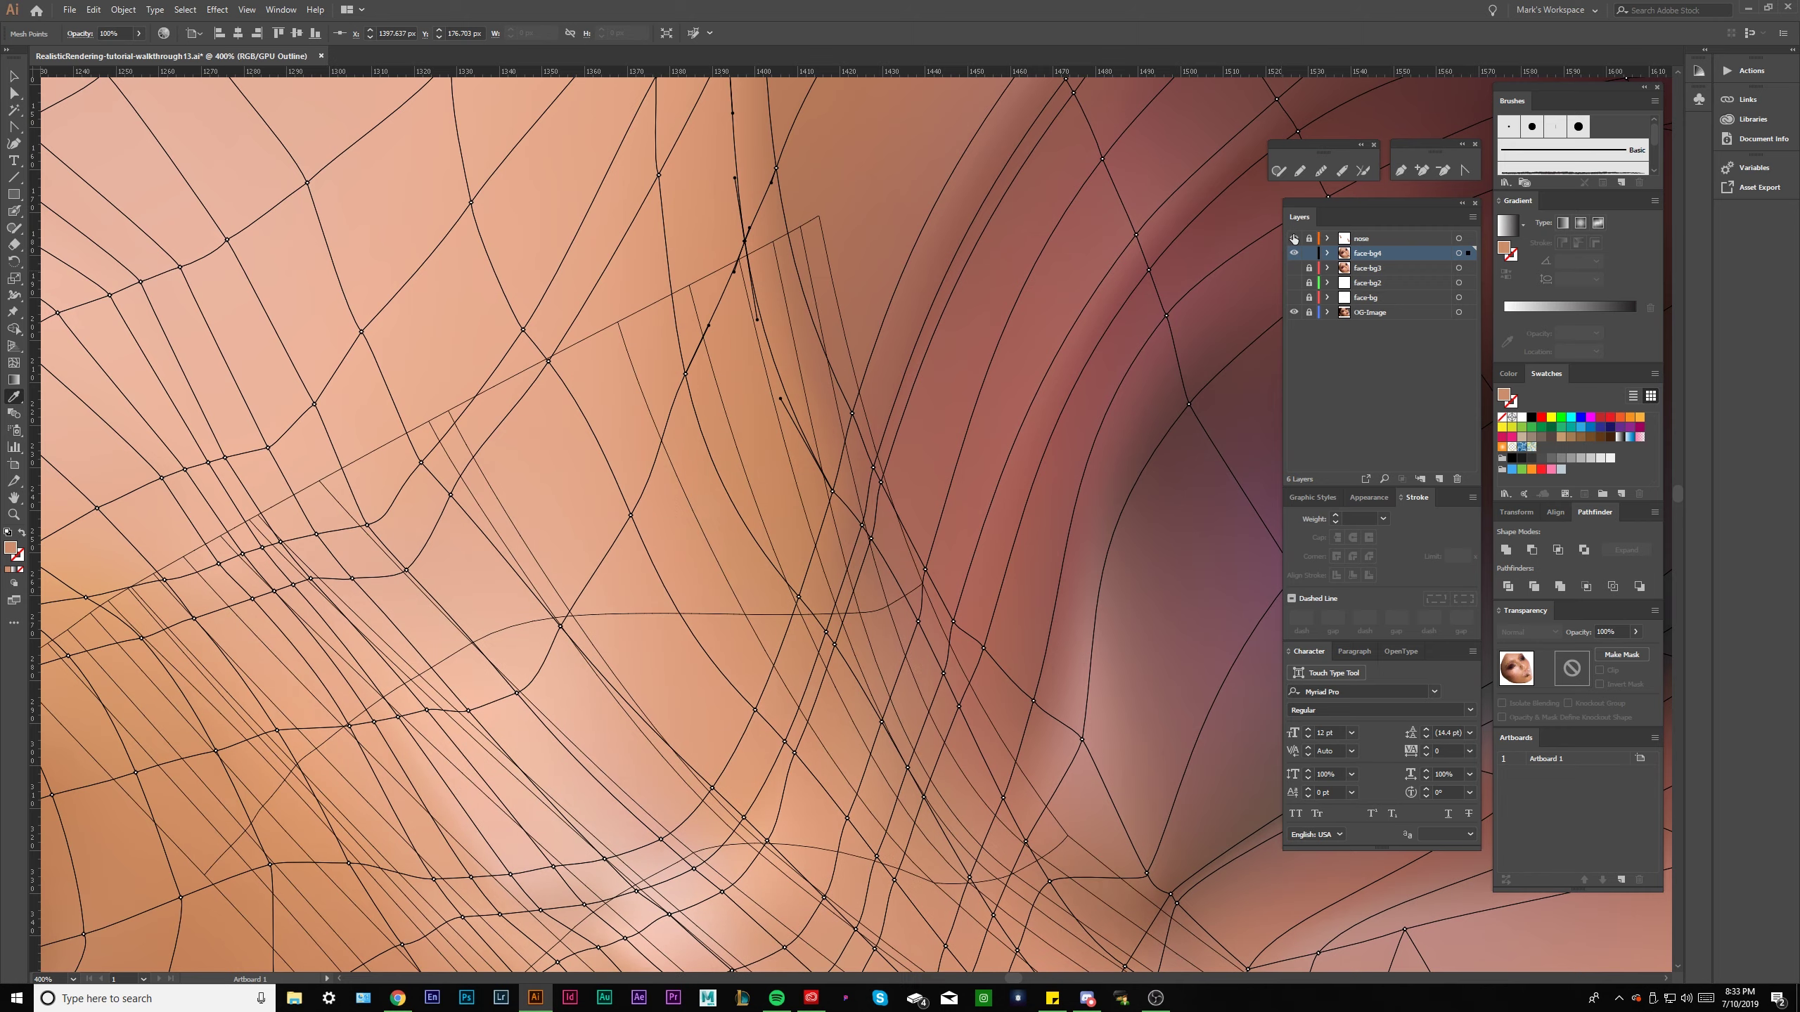
{"action": "left_click", "coordinate": [1293, 253]}
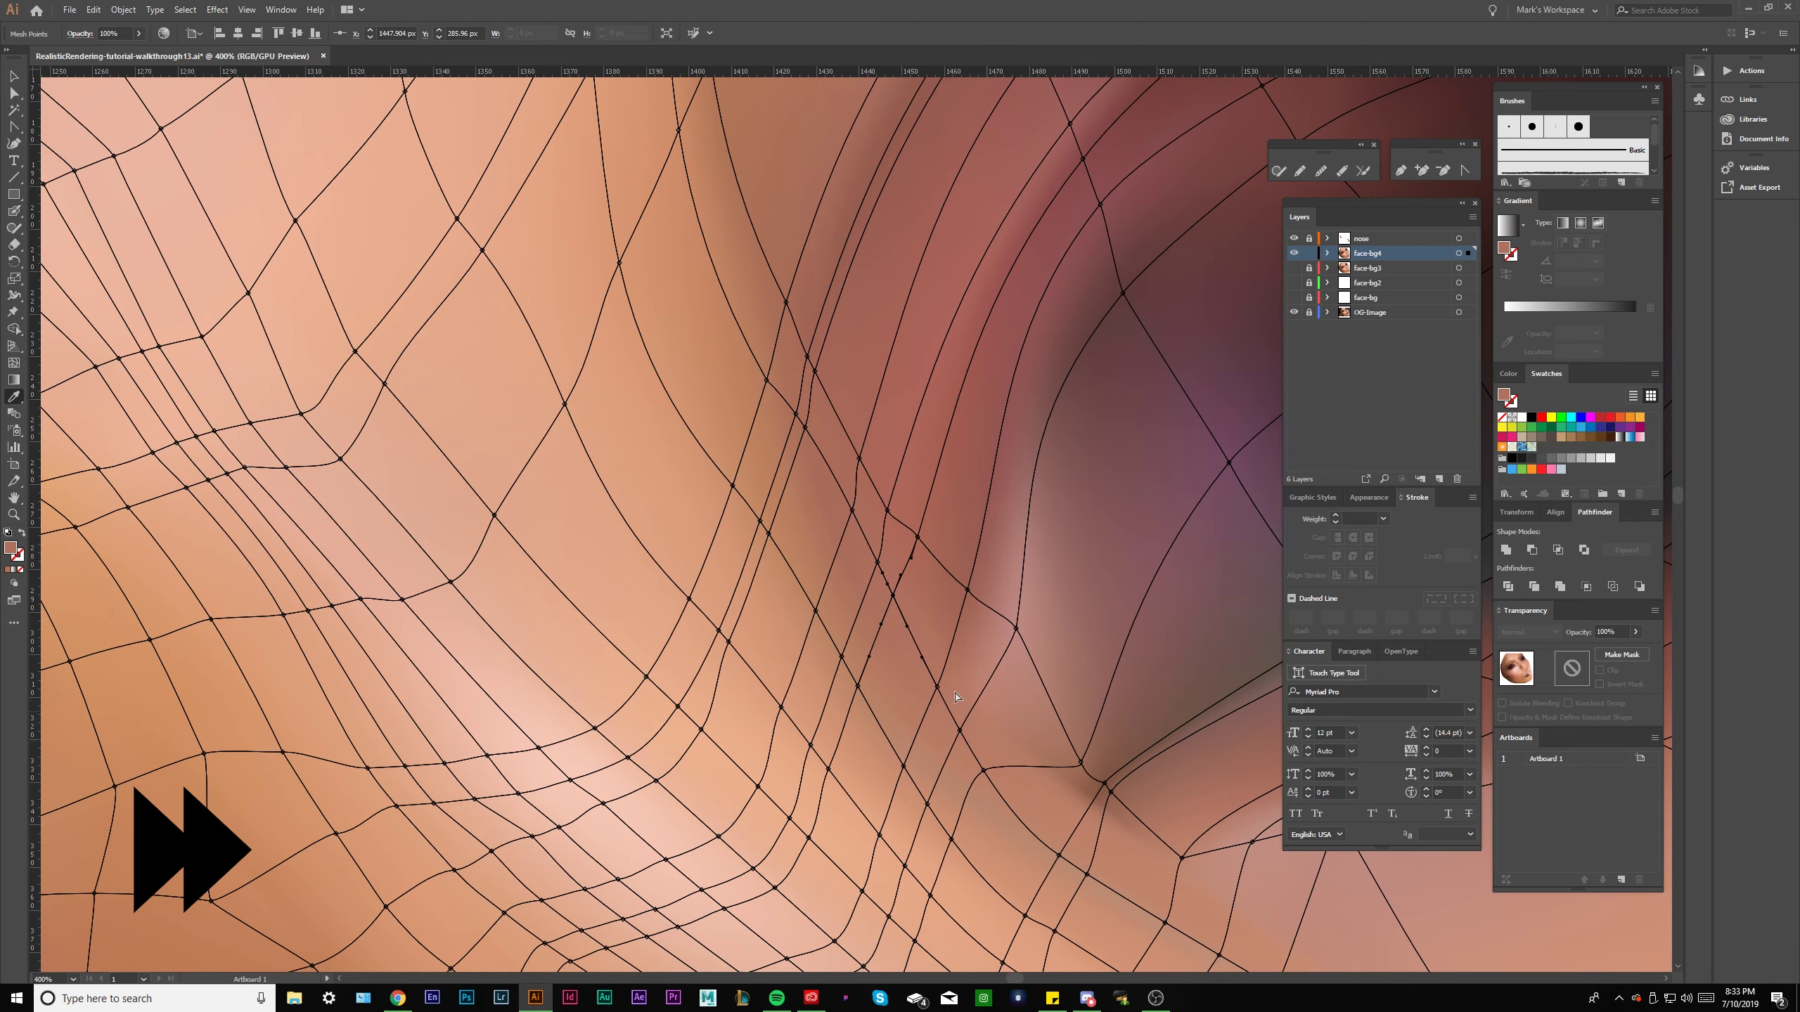
{"action": "left_click_drag", "start_coordinate": [1049, 894], "coordinate": [985, 776]}
{"action": "left_click", "coordinate": [983, 777]}
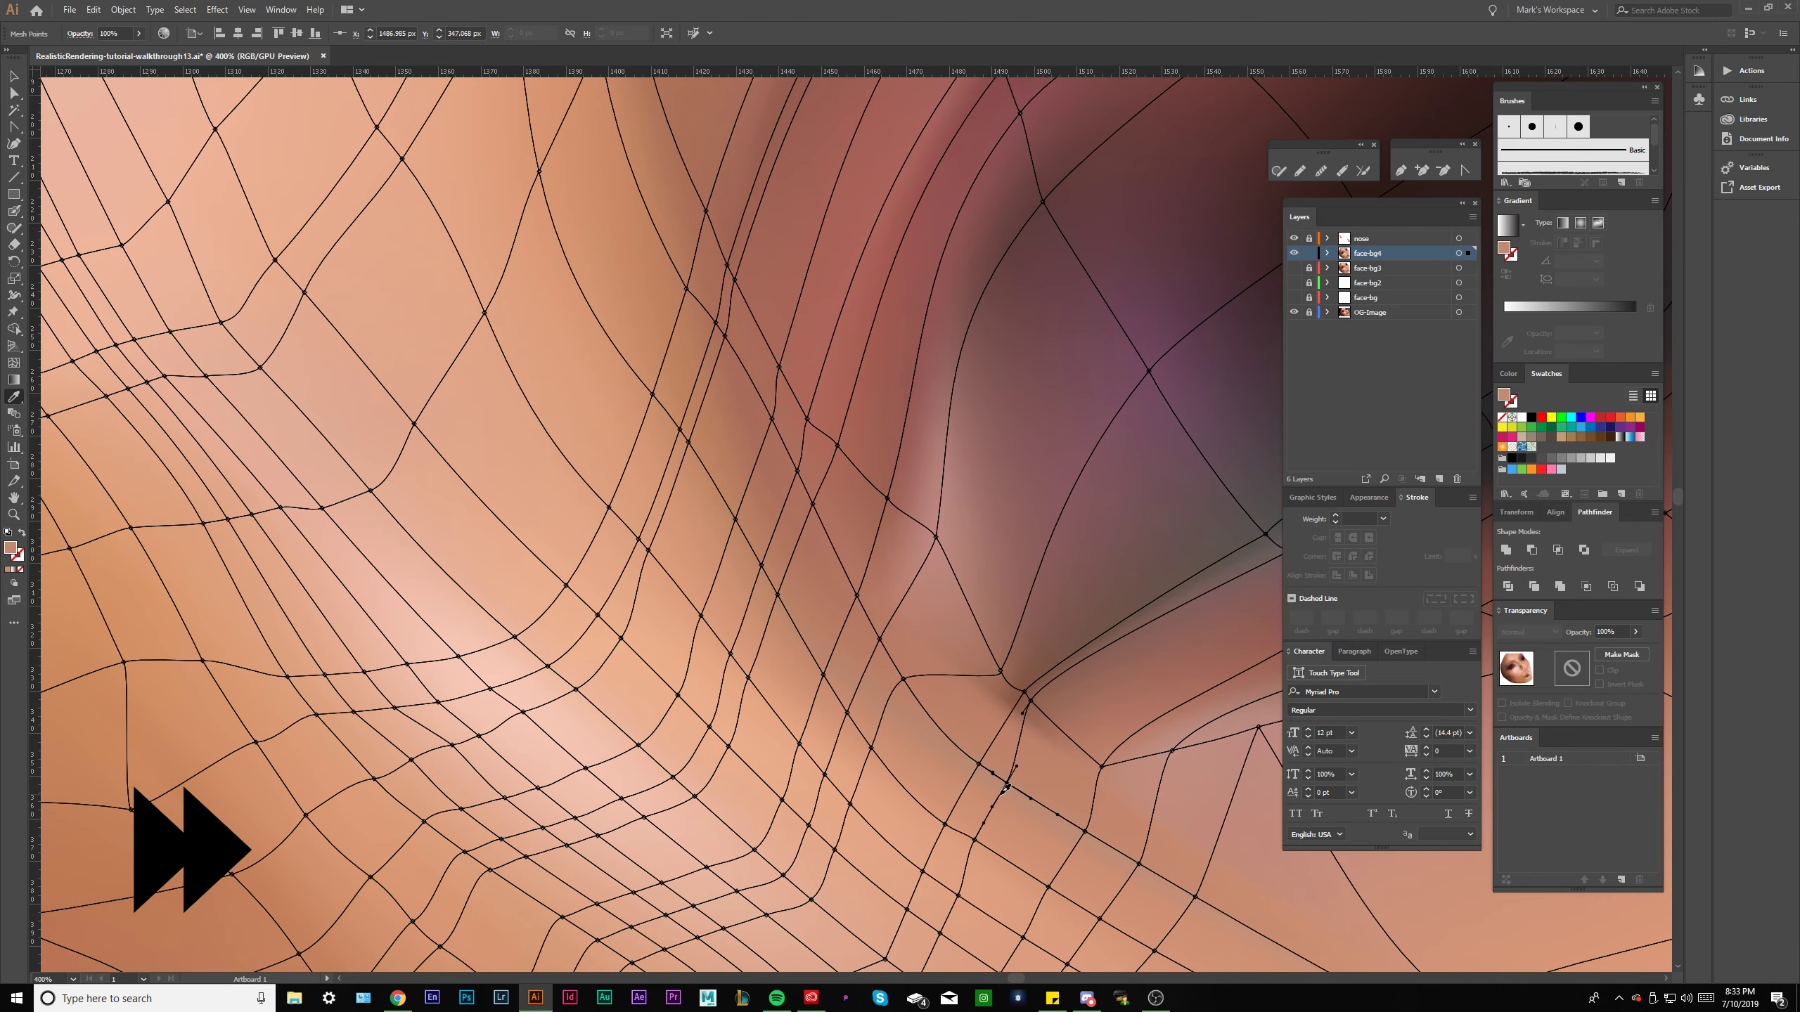
{"action": "left_click_drag", "start_coordinate": [1306, 913], "coordinate": [778, 575]}
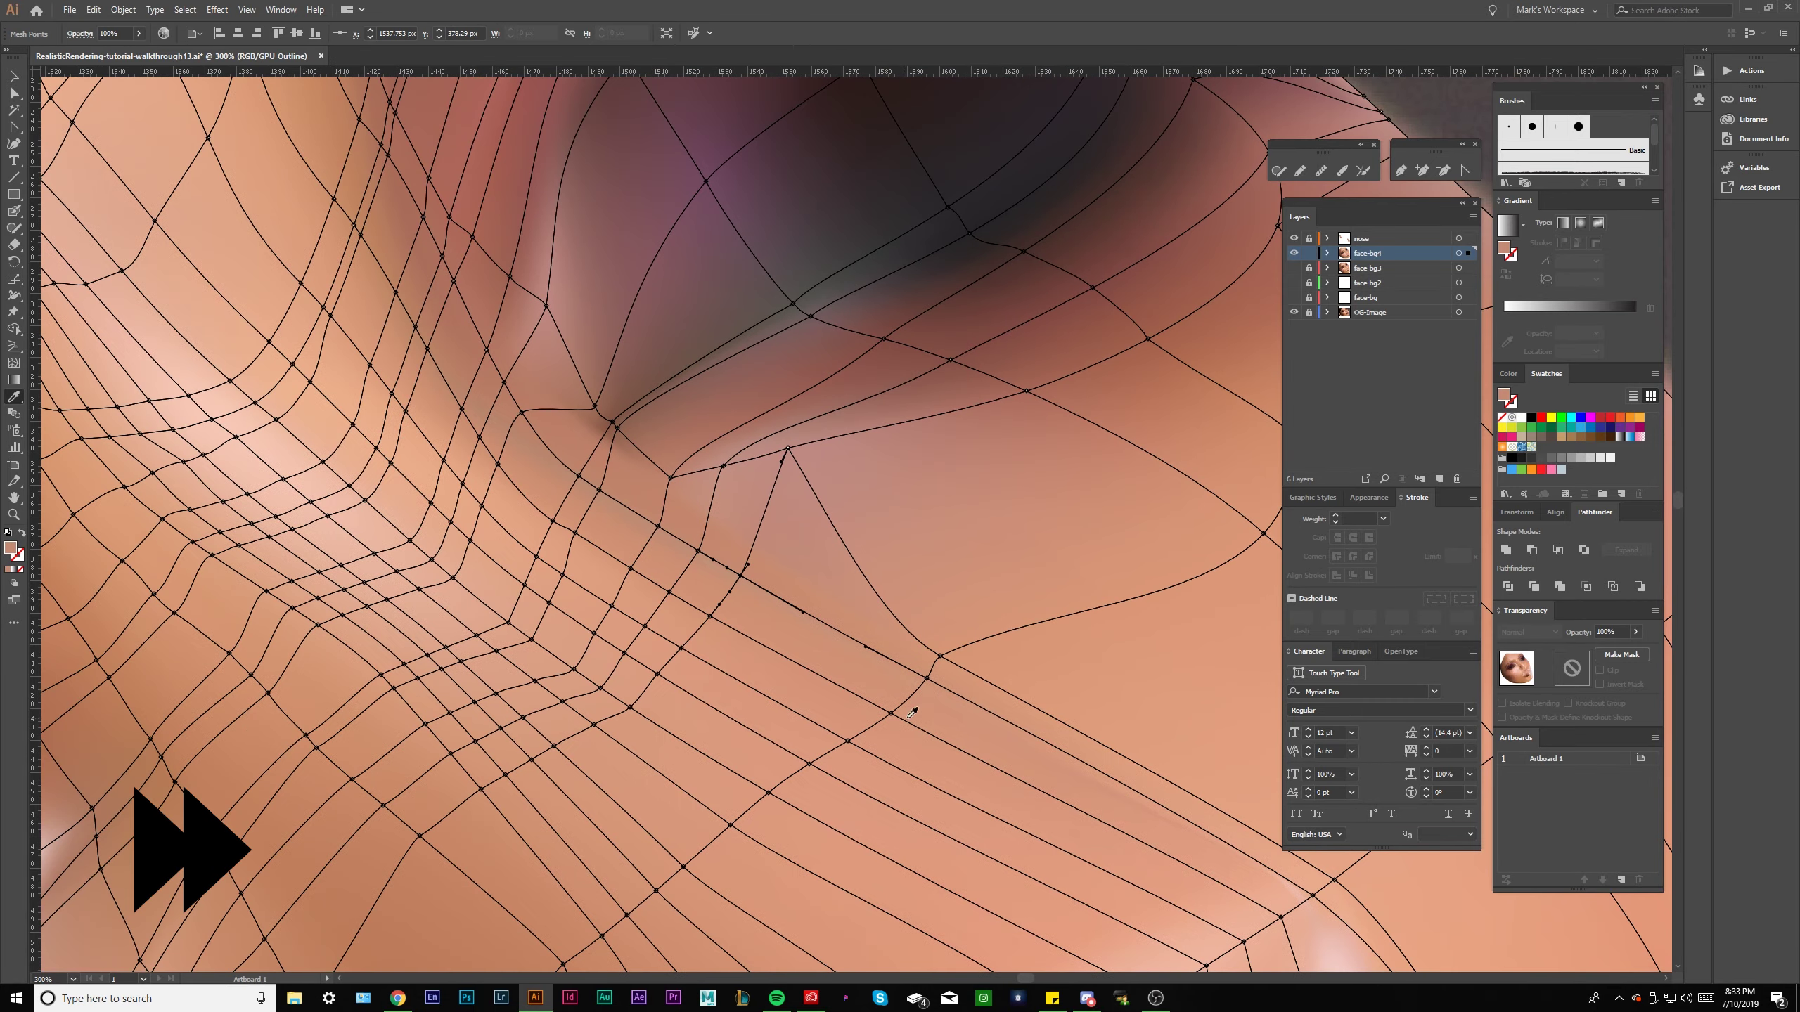
Deselect the mesh and examine the nose blend across the whole face and around the bridge.
{"action": "key", "text": "ctrl+shift+a"}
{"action": "key", "text": "ctrl+0"}
{"action": "scroll", "coordinate": [1126, 362], "scroll_direction": "up", "scroll_amount": 5}
{"action": "left_click", "coordinate": [1095, 349]}
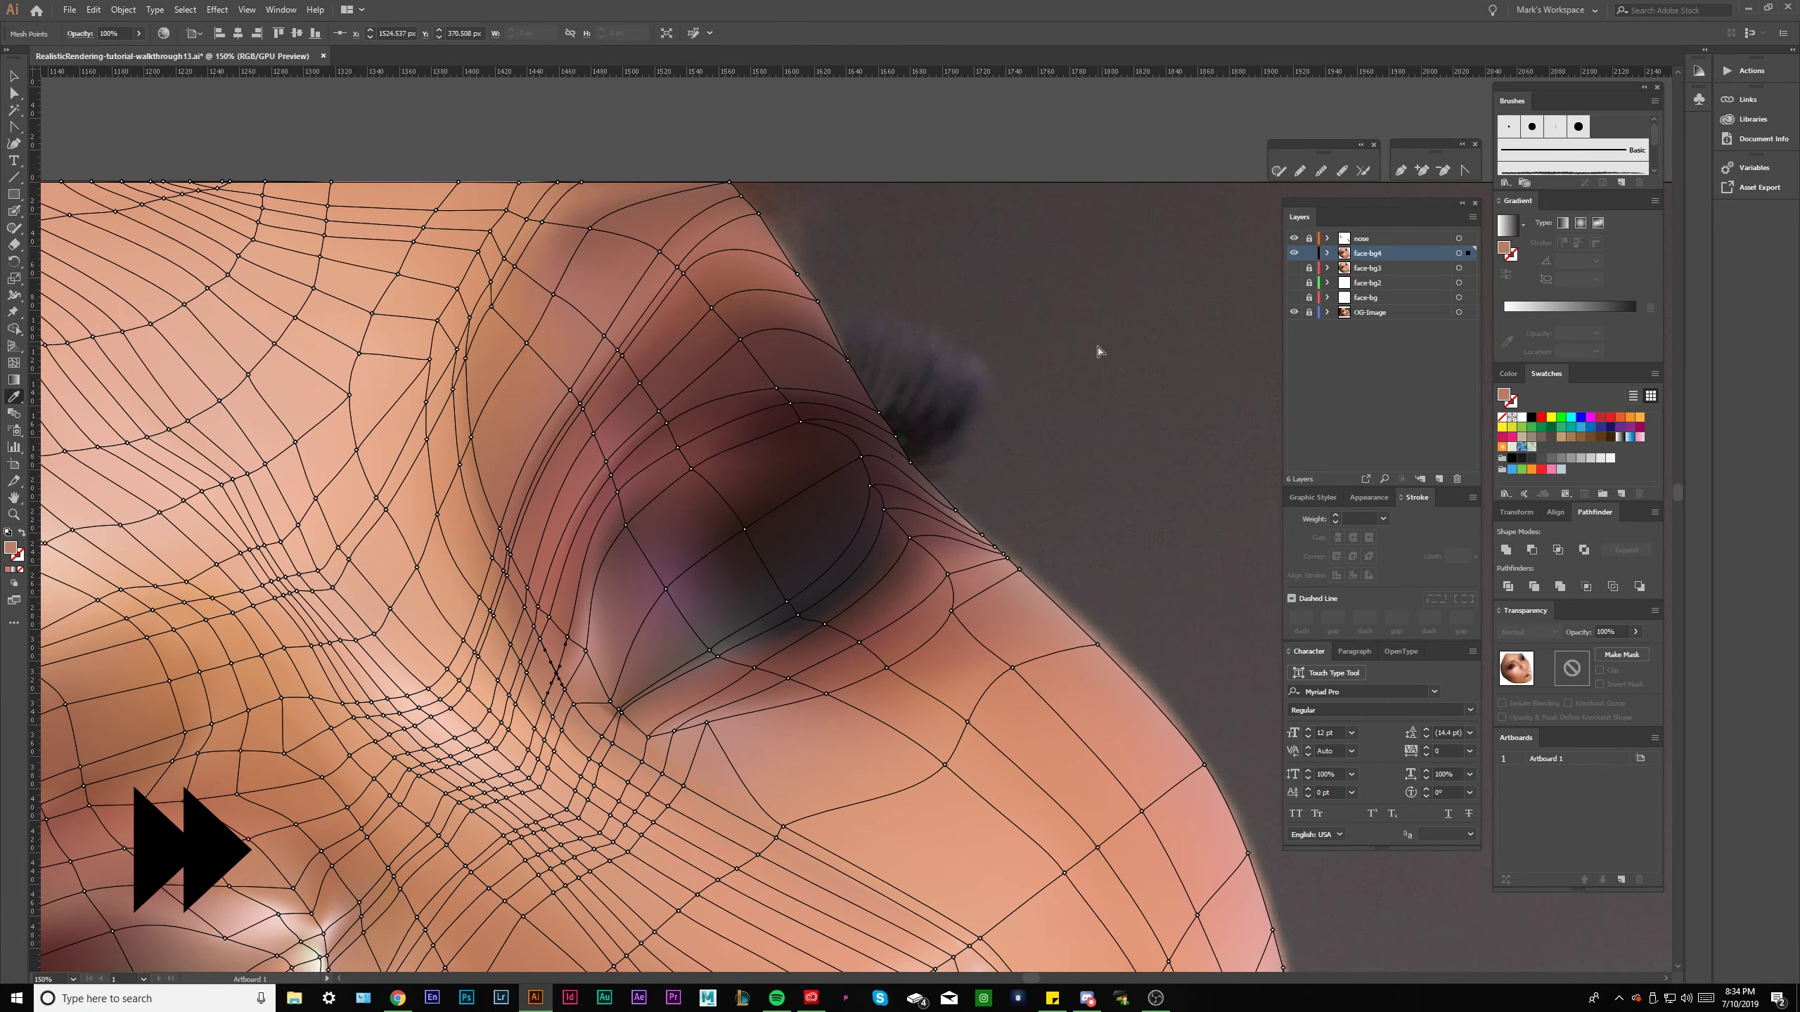
{"action": "scroll", "coordinate": [1049, 362], "scroll_direction": "down", "scroll_amount": 4}
{"action": "key", "text": "ctrl+shift+a"}
{"action": "scroll", "coordinate": [1034, 367], "scroll_direction": "up", "scroll_amount": 1}
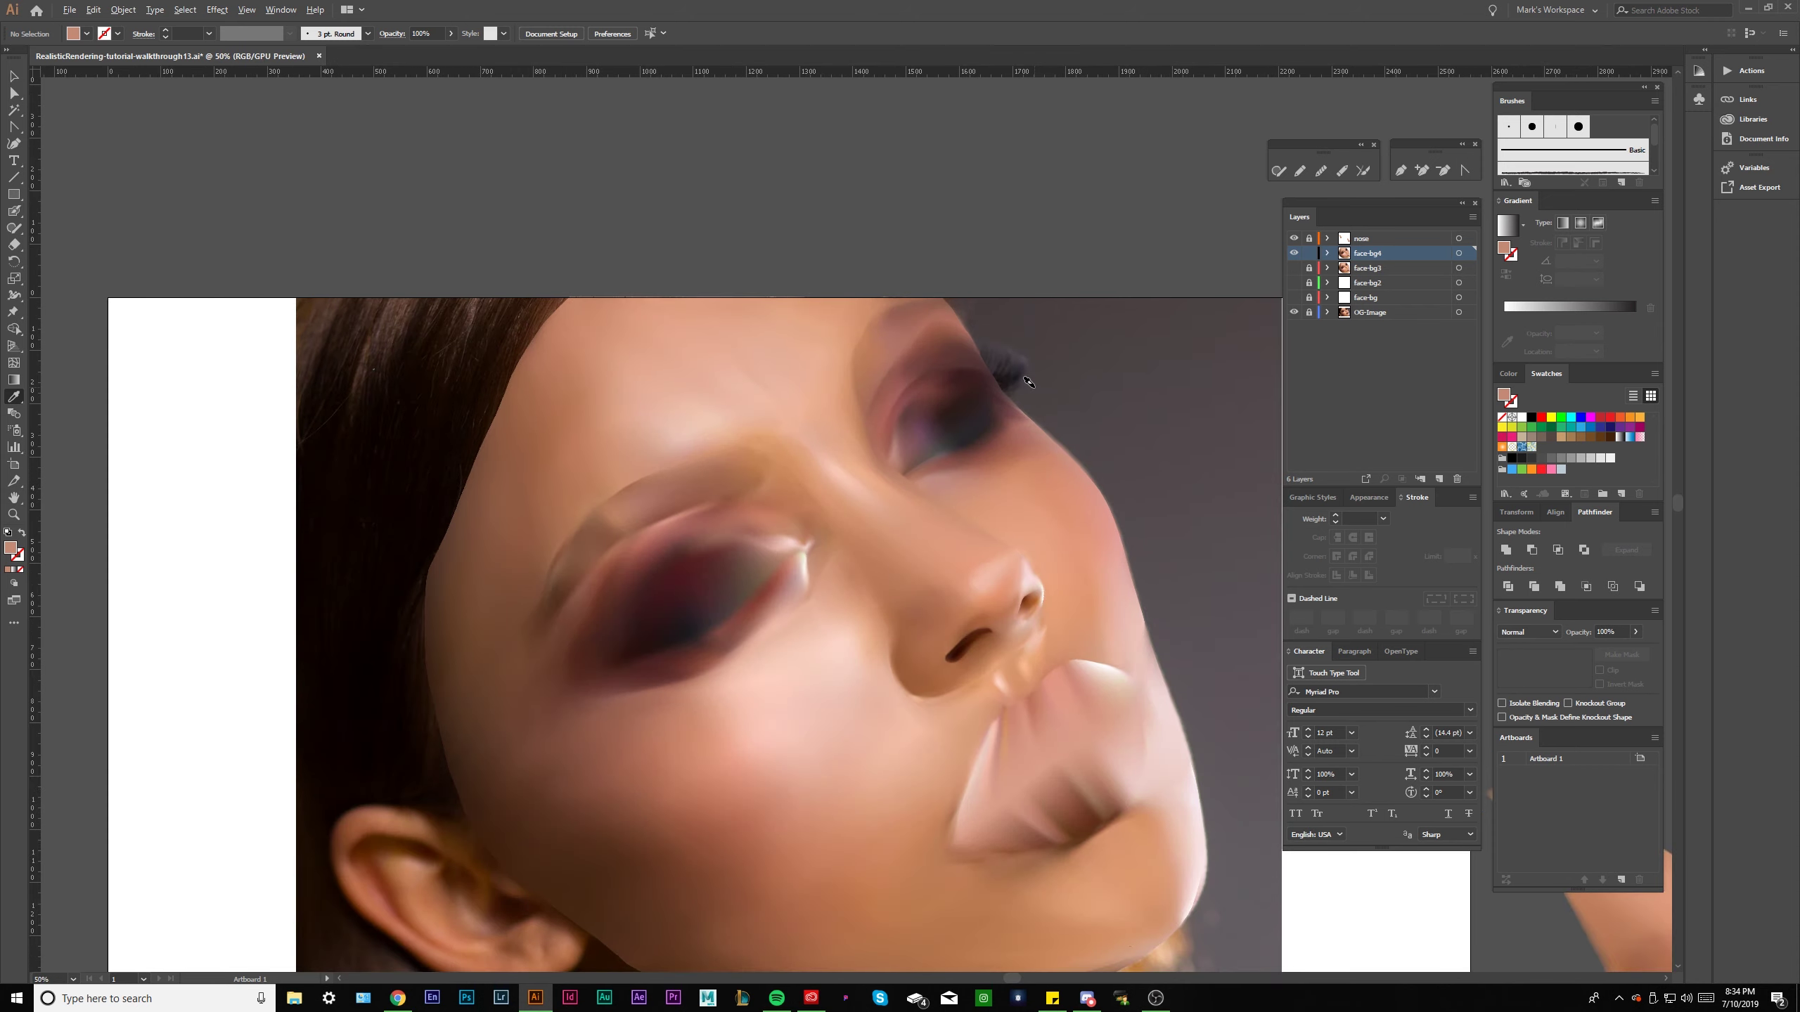
{"action": "left_click", "coordinate": [1029, 394]}
{"action": "key", "text": "ctrl+shift+a"}
{"action": "left_click", "coordinate": [707, 296]}
{"action": "scroll", "coordinate": [829, 479], "scroll_direction": "up", "scroll_amount": 3}
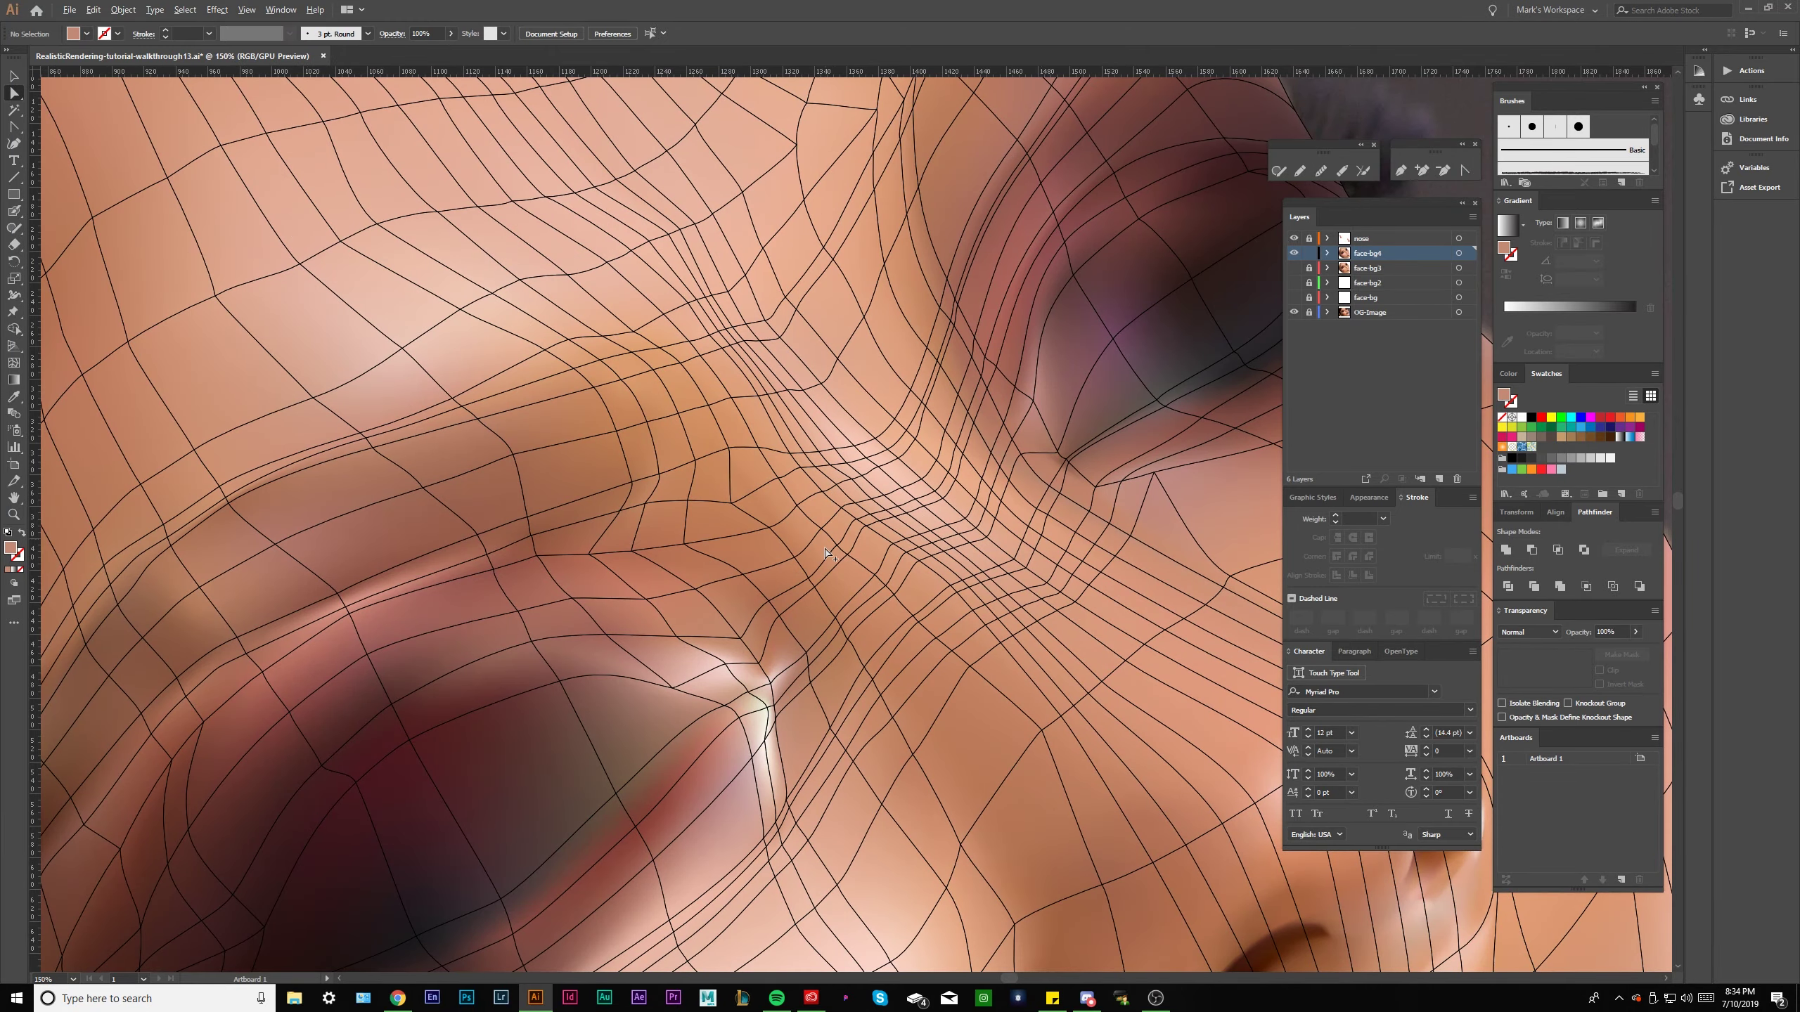
{"action": "scroll", "coordinate": [833, 553], "scroll_direction": "down", "scroll_amount": 2}
{"action": "key", "text": "ctrl+shift+a"}
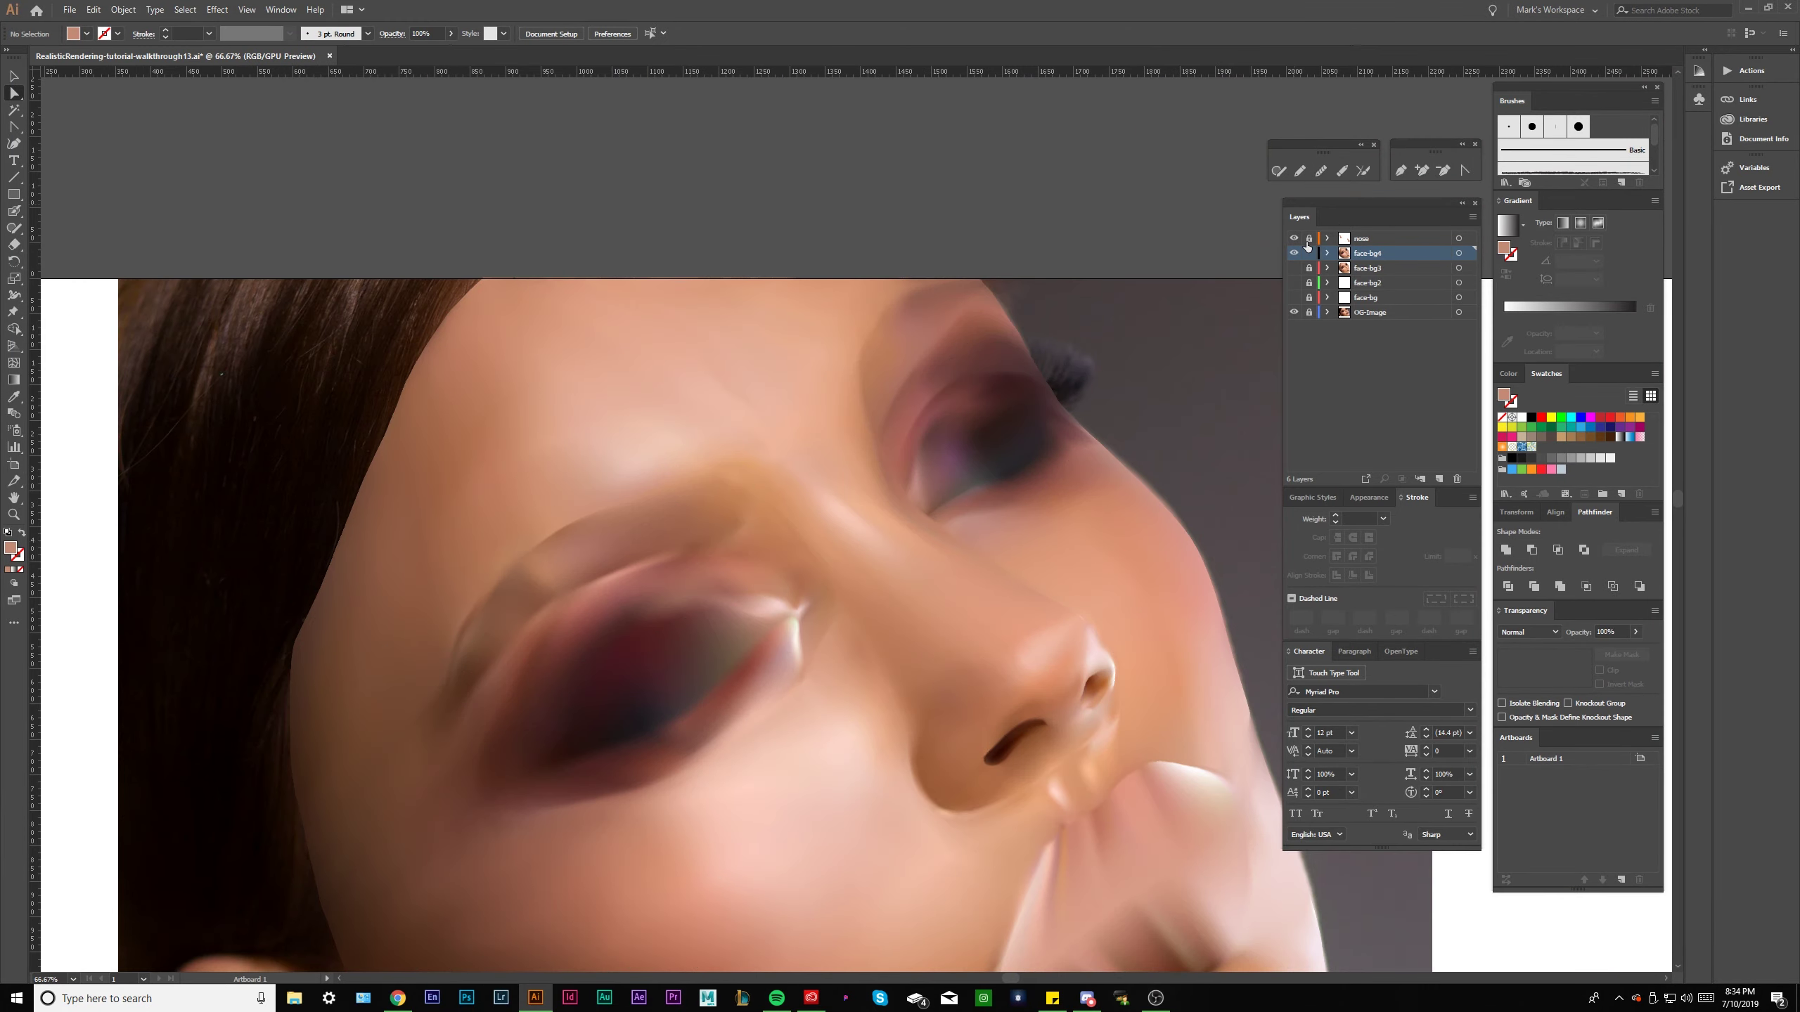
Unlock the nose layer, lock the face-bg4 layer, and pick the nose mesh at the bridge for editing.
{"action": "left_click", "coordinate": [1309, 239]}
{"action": "left_click", "coordinate": [1309, 253]}
{"action": "left_click", "coordinate": [877, 531]}
{"action": "scroll", "coordinate": [822, 567], "scroll_direction": "up", "scroll_amount": 3}
{"action": "key", "text": "ctrl+shift+a"}
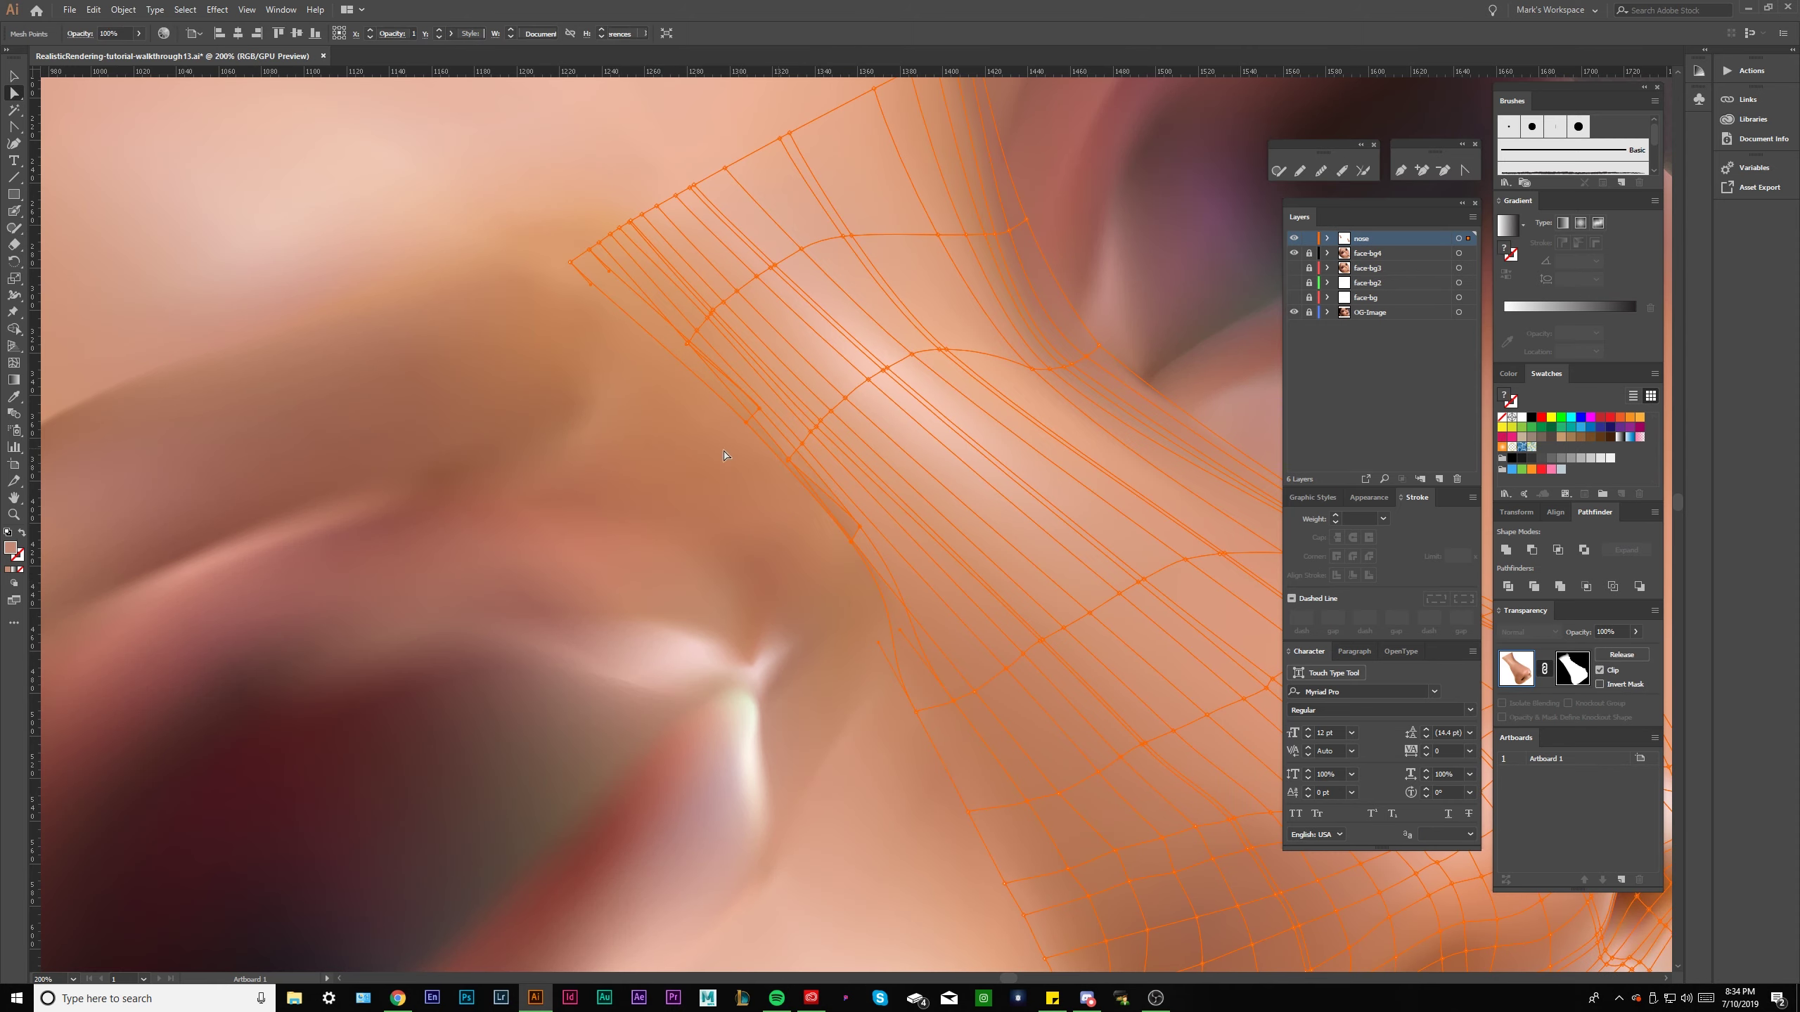
Set the opacity of the nose mesh points along the near edge beside the inner brow to 50%.
{"action": "left_click", "coordinate": [793, 542]}
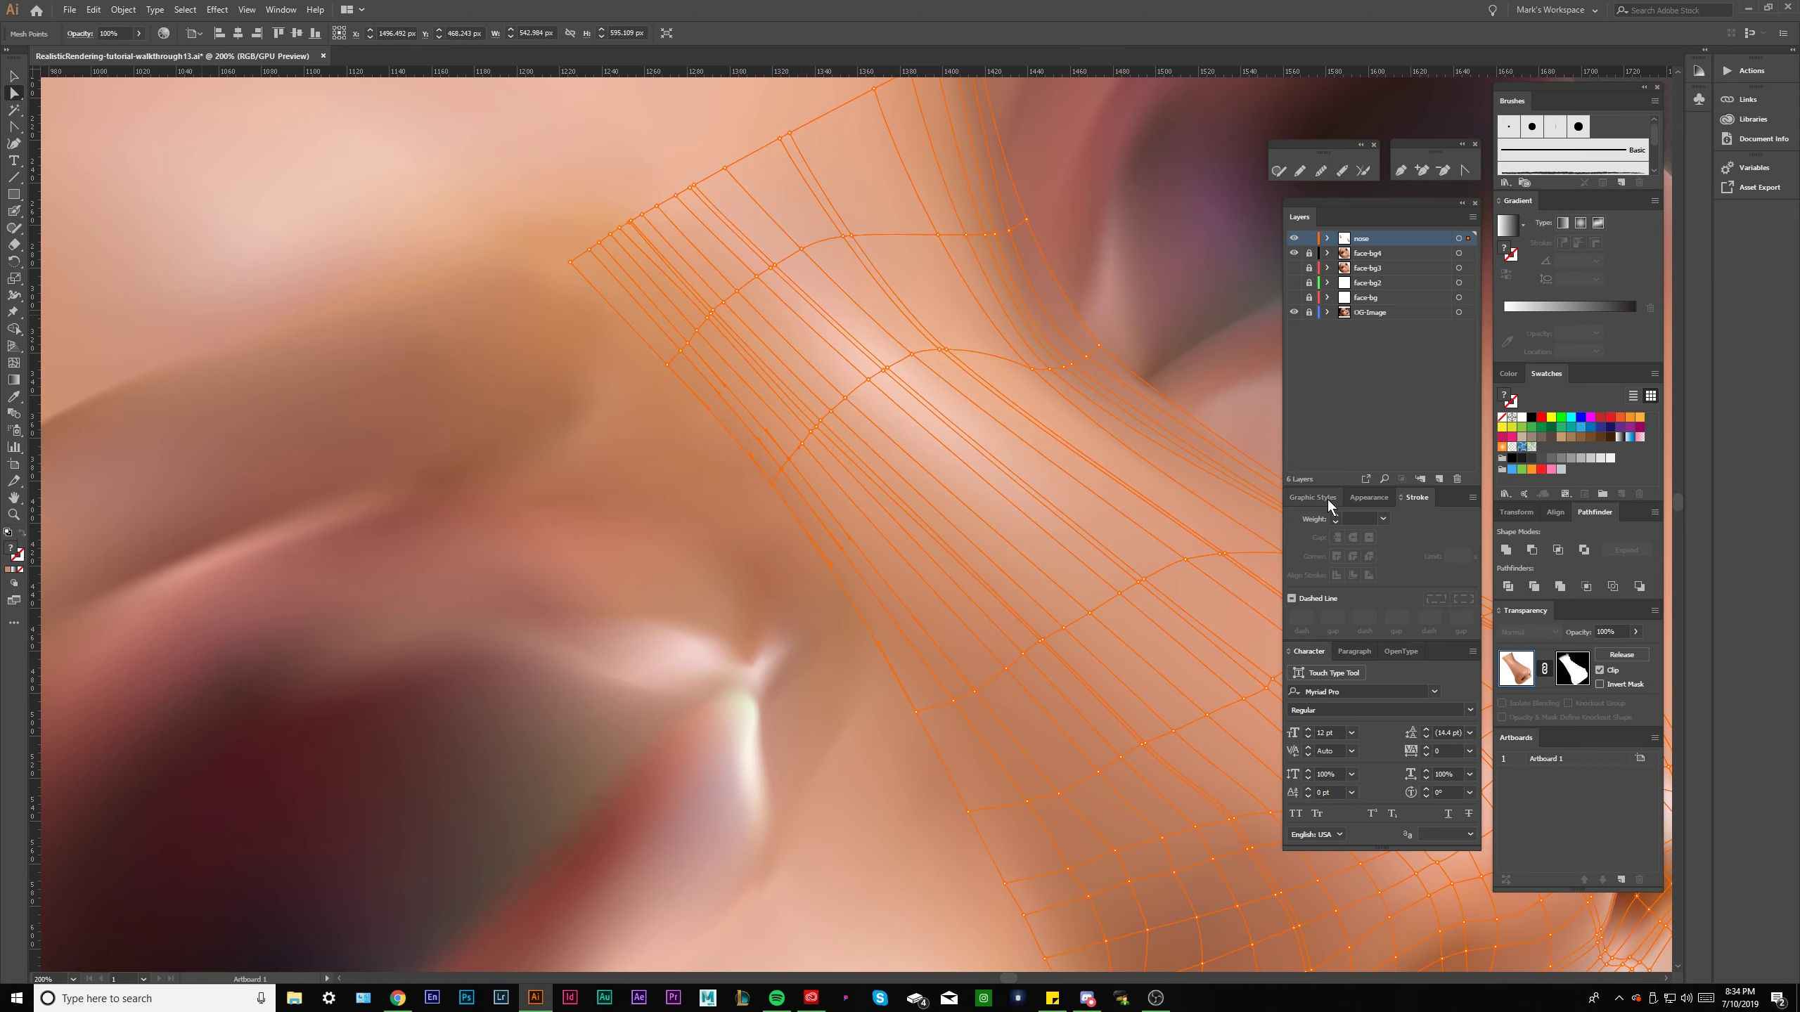
{"action": "left_click", "coordinate": [1625, 628]}
{"action": "type", "text": "50"}
{"action": "key", "text": "Return"}
{"action": "left_click", "coordinate": [426, 210]}
{"action": "key", "text": "ctrl+1"}
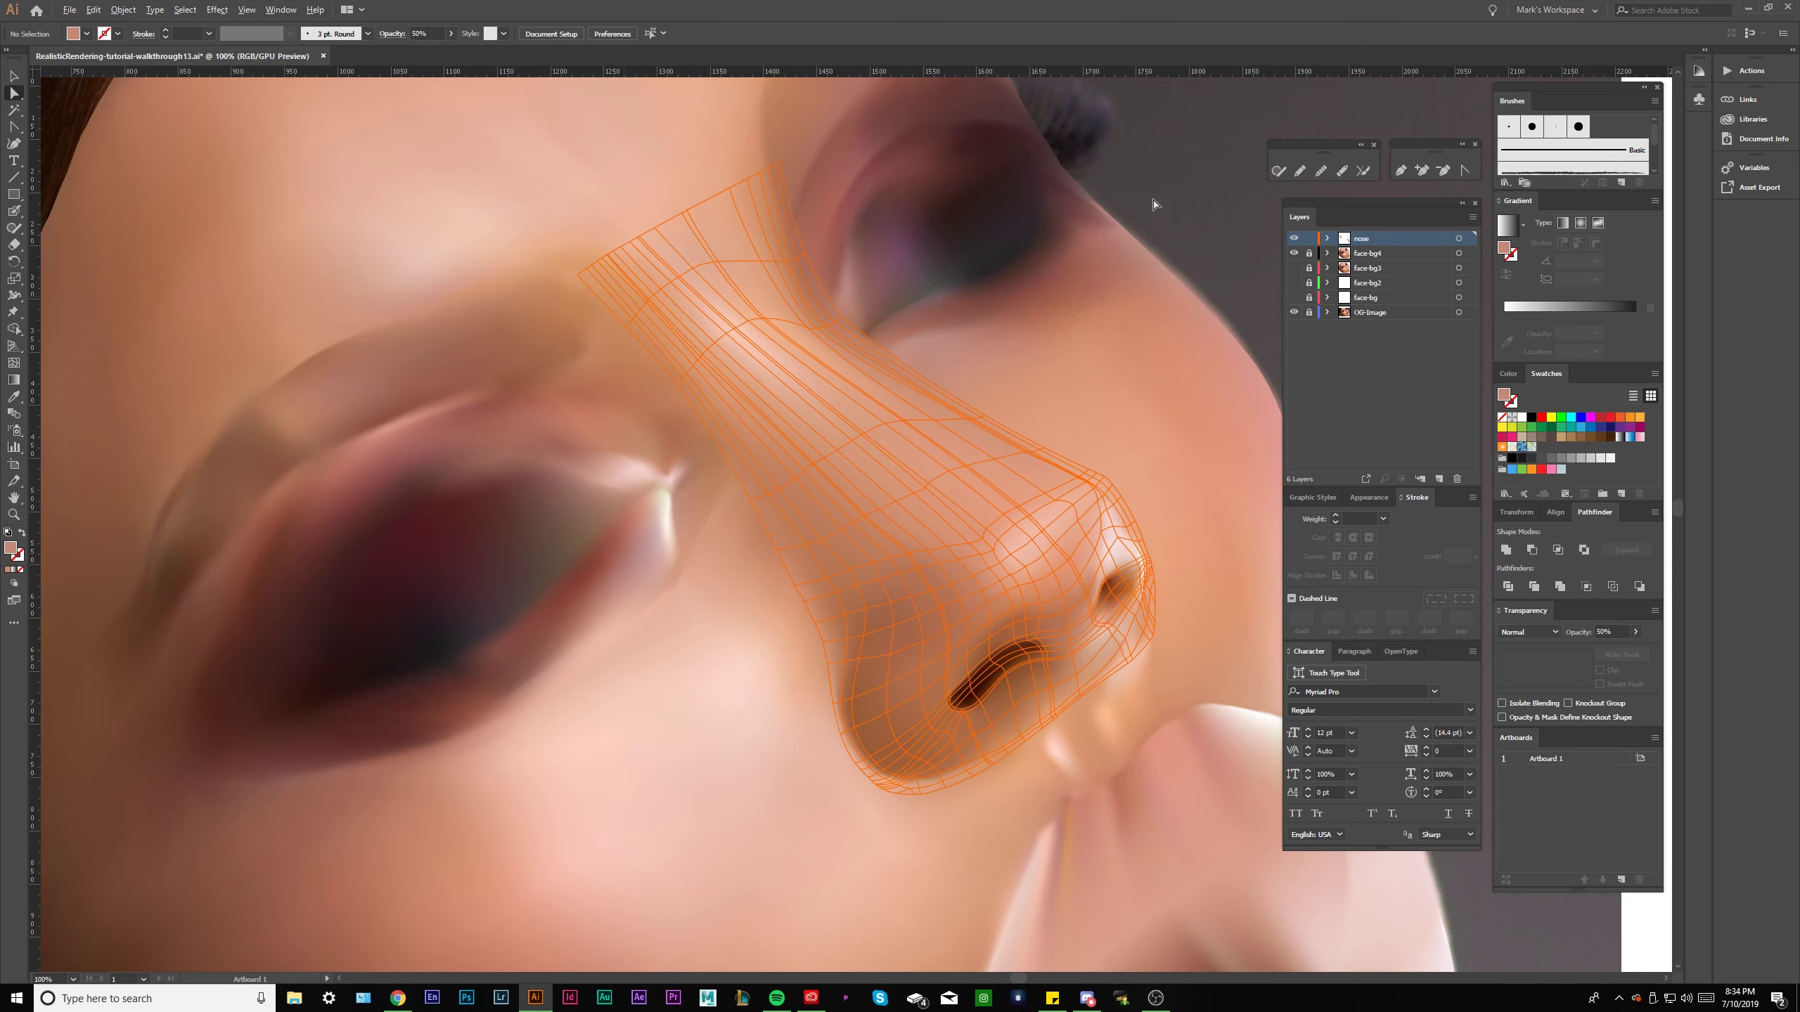
{"action": "scroll", "coordinate": [759, 338], "scroll_direction": "up", "scroll_amount": 2}
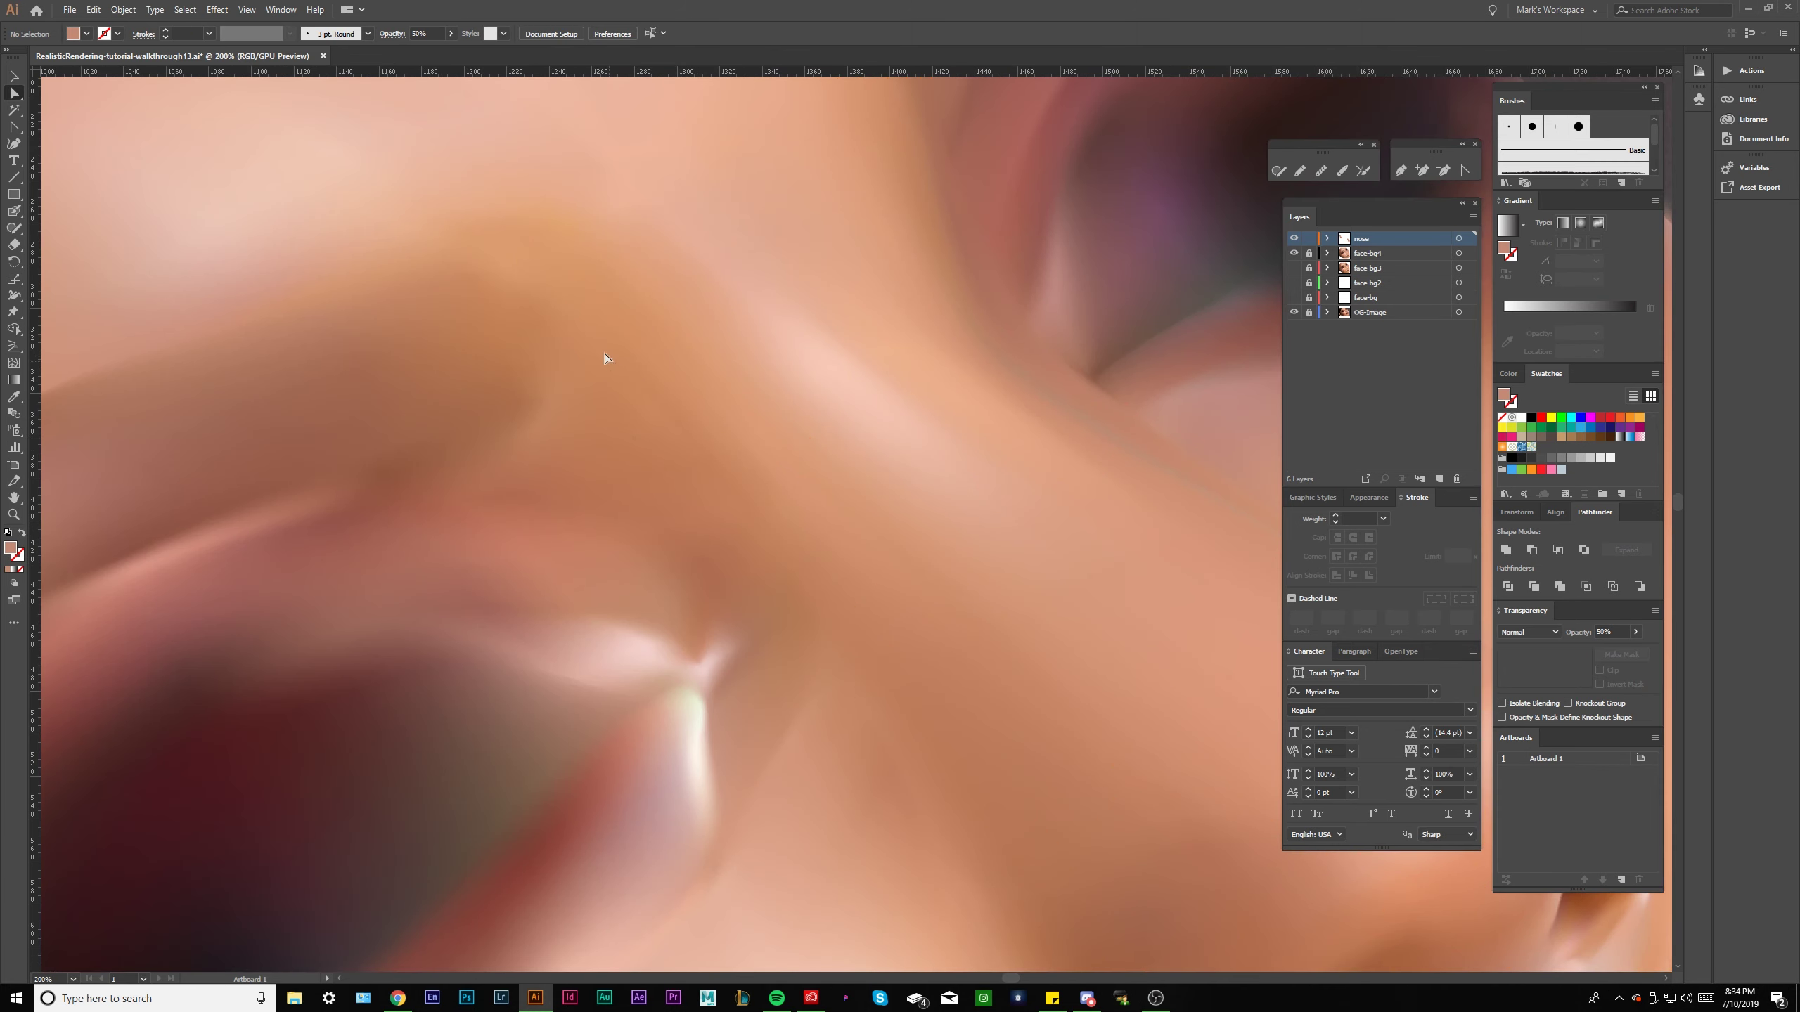
Set the next row of nose mesh points inside the near edge of the bridge to 50% opacity.
{"action": "left_click", "coordinate": [680, 440]}
{"action": "left_click", "coordinate": [1607, 631]}
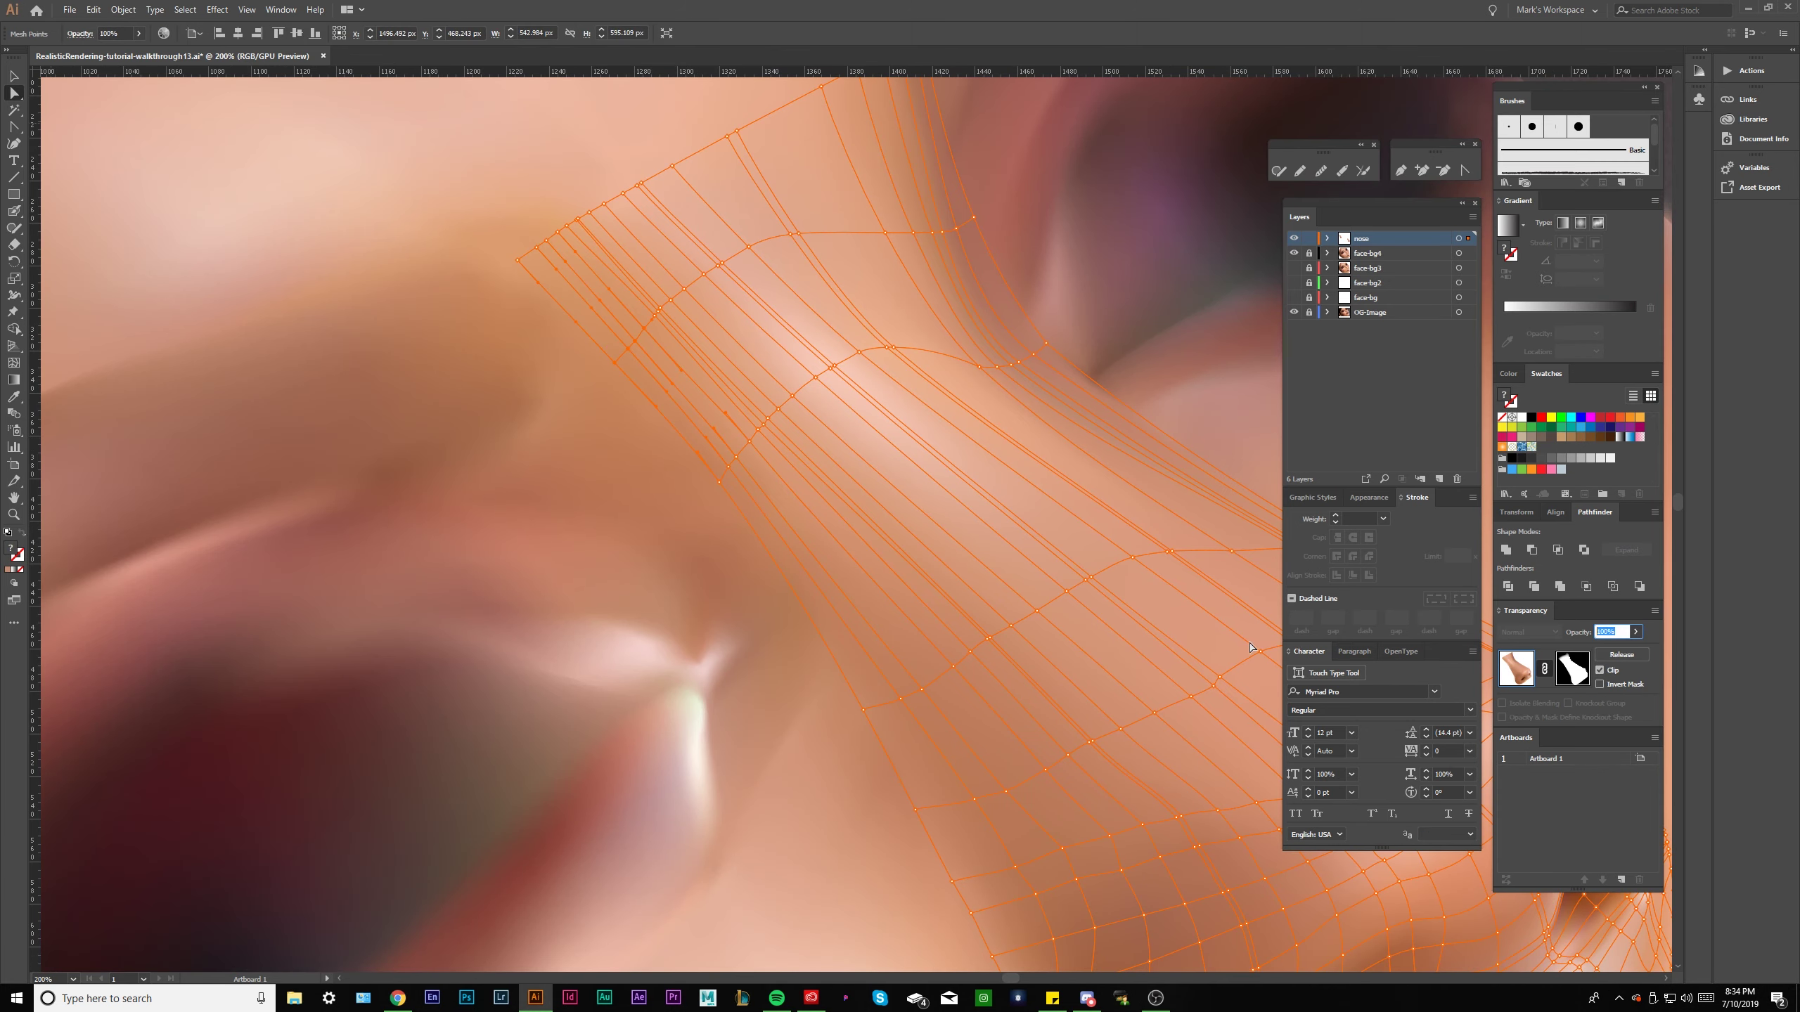
{"action": "type", "text": "50"}
{"action": "key", "text": "Return"}
{"action": "left_click", "coordinate": [544, 179]}
{"action": "scroll", "coordinate": [546, 181], "scroll_direction": "down", "scroll_amount": 3}
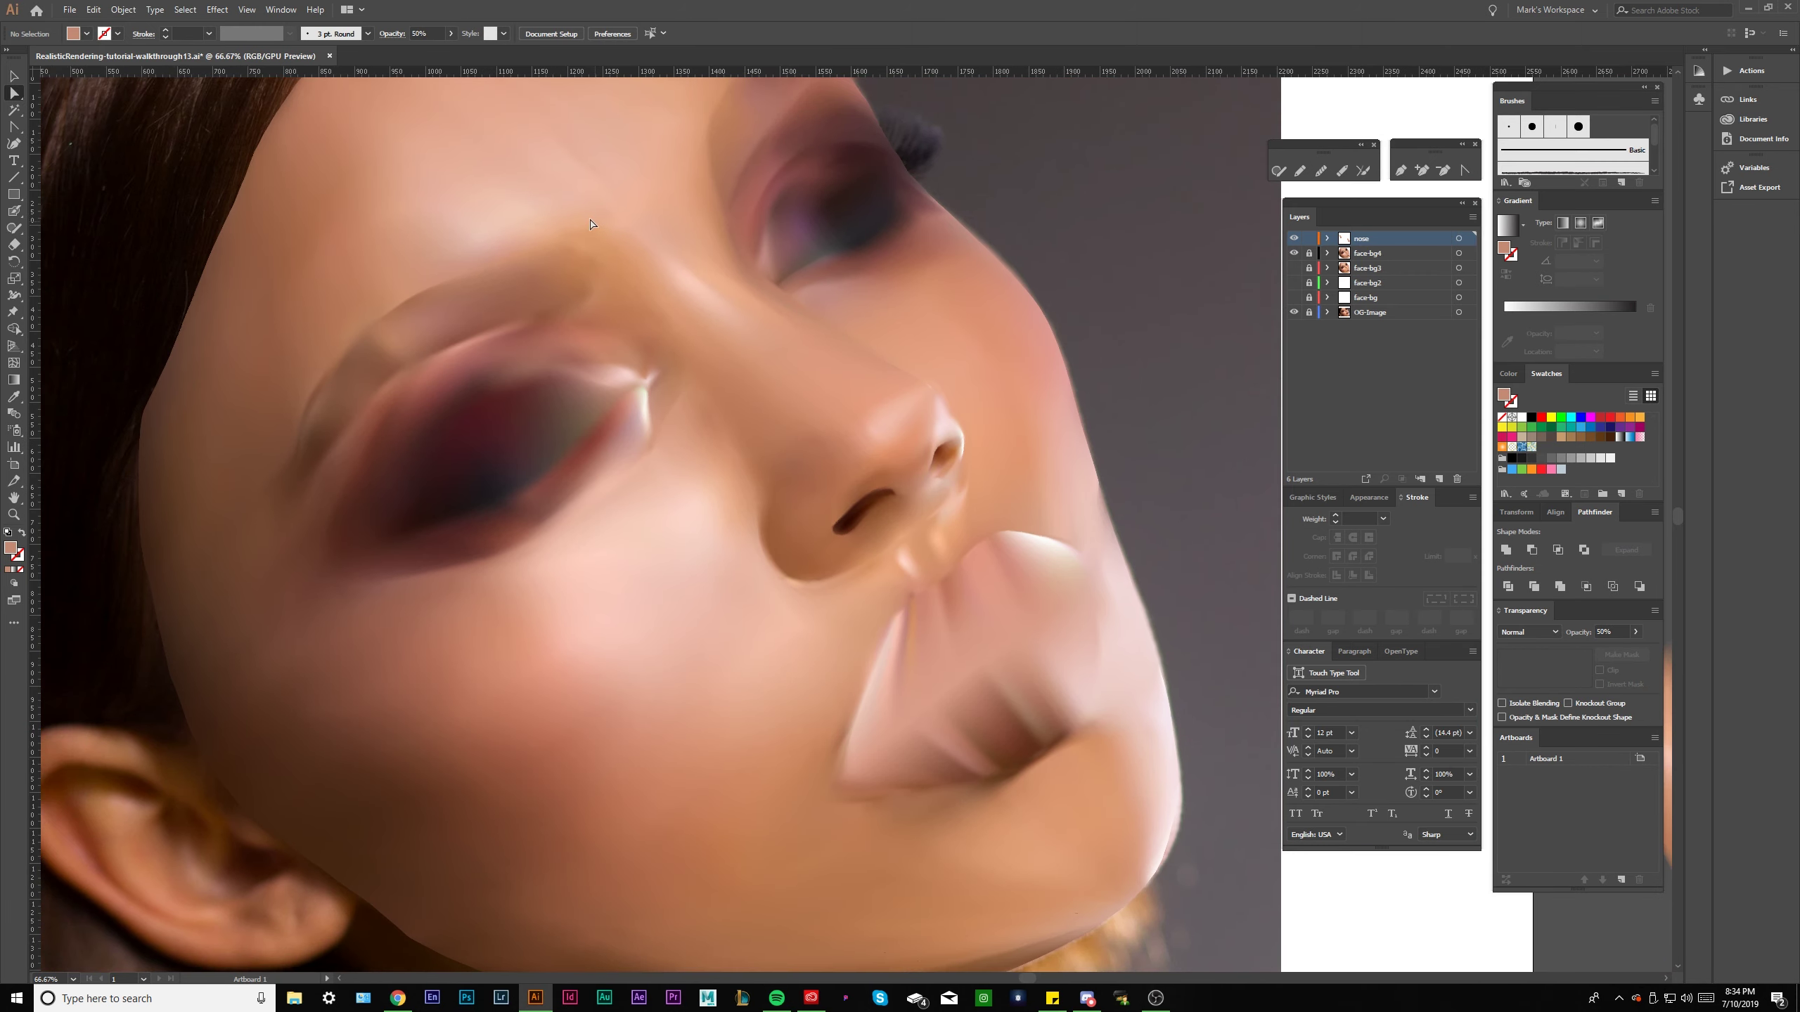
Select the nose mesh points just inside the near edge beside the inner eye corner.
{"action": "scroll", "coordinate": [553, 213], "scroll_direction": "down", "scroll_amount": 1}
{"action": "left_click", "coordinate": [552, 213]}
{"action": "scroll", "coordinate": [552, 213], "scroll_direction": "up", "scroll_amount": 4}
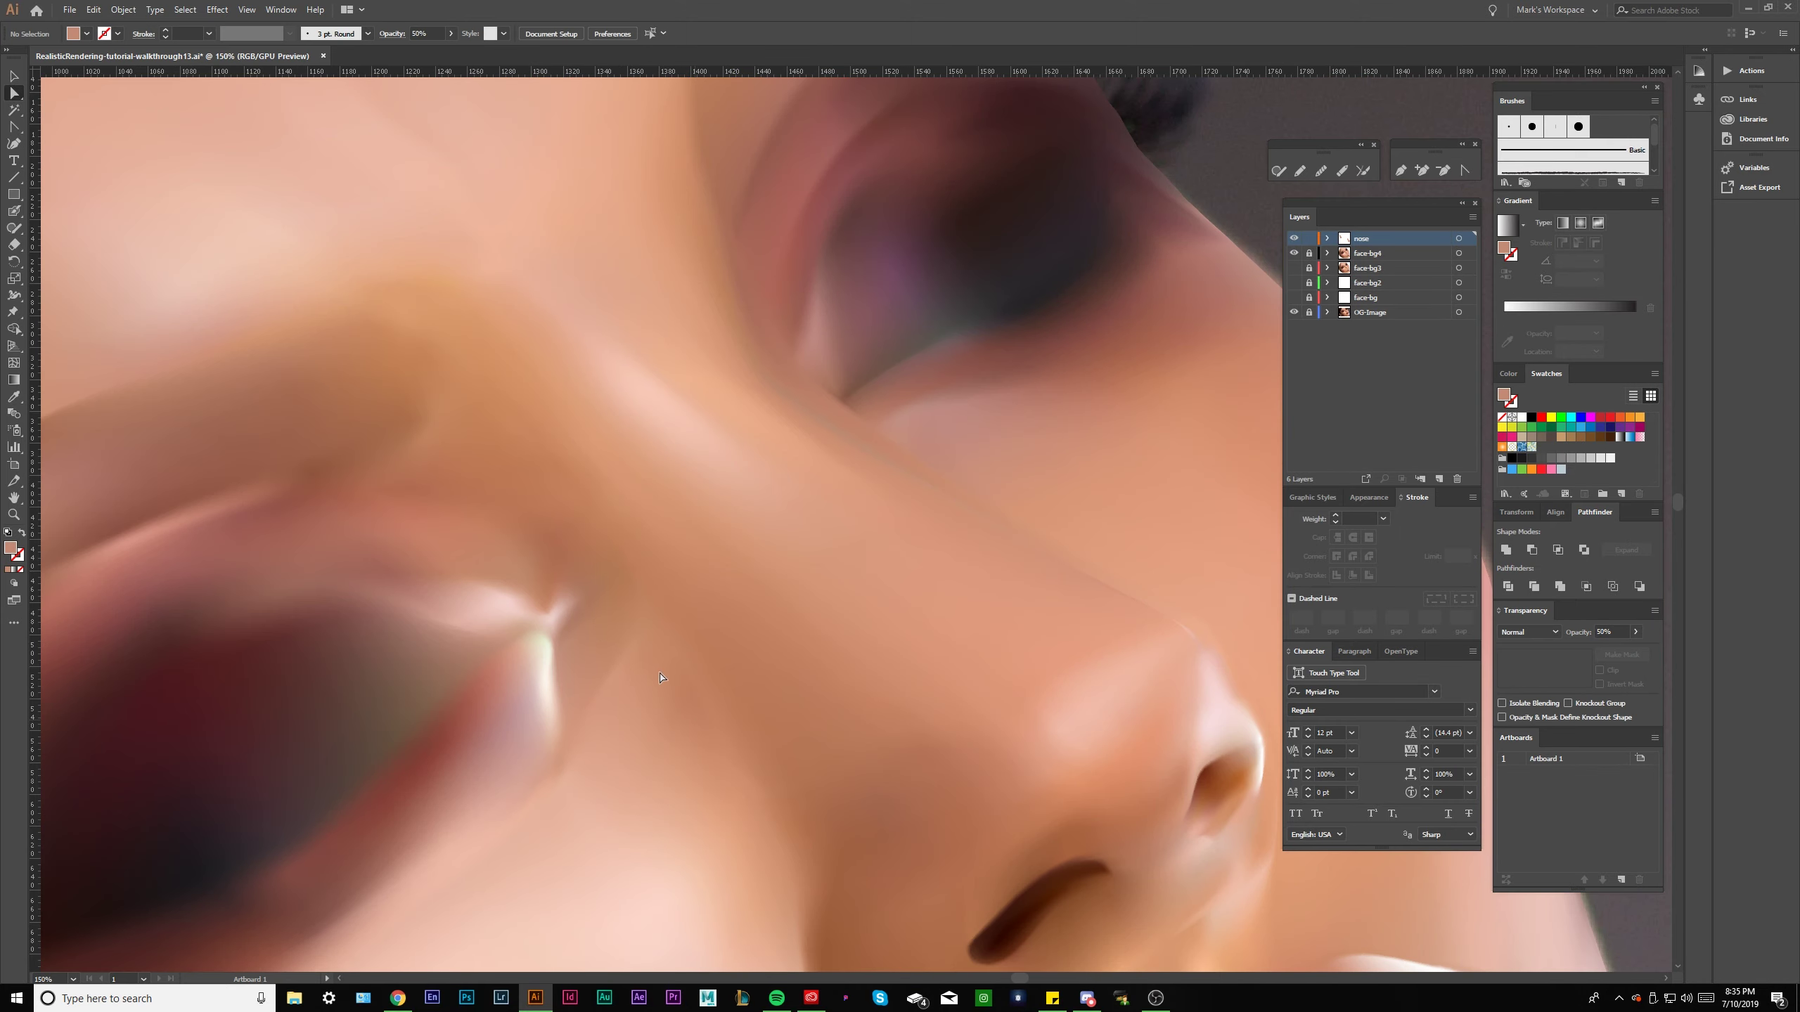
{"action": "scroll", "coordinate": [659, 677], "scroll_direction": "up", "scroll_amount": 2}
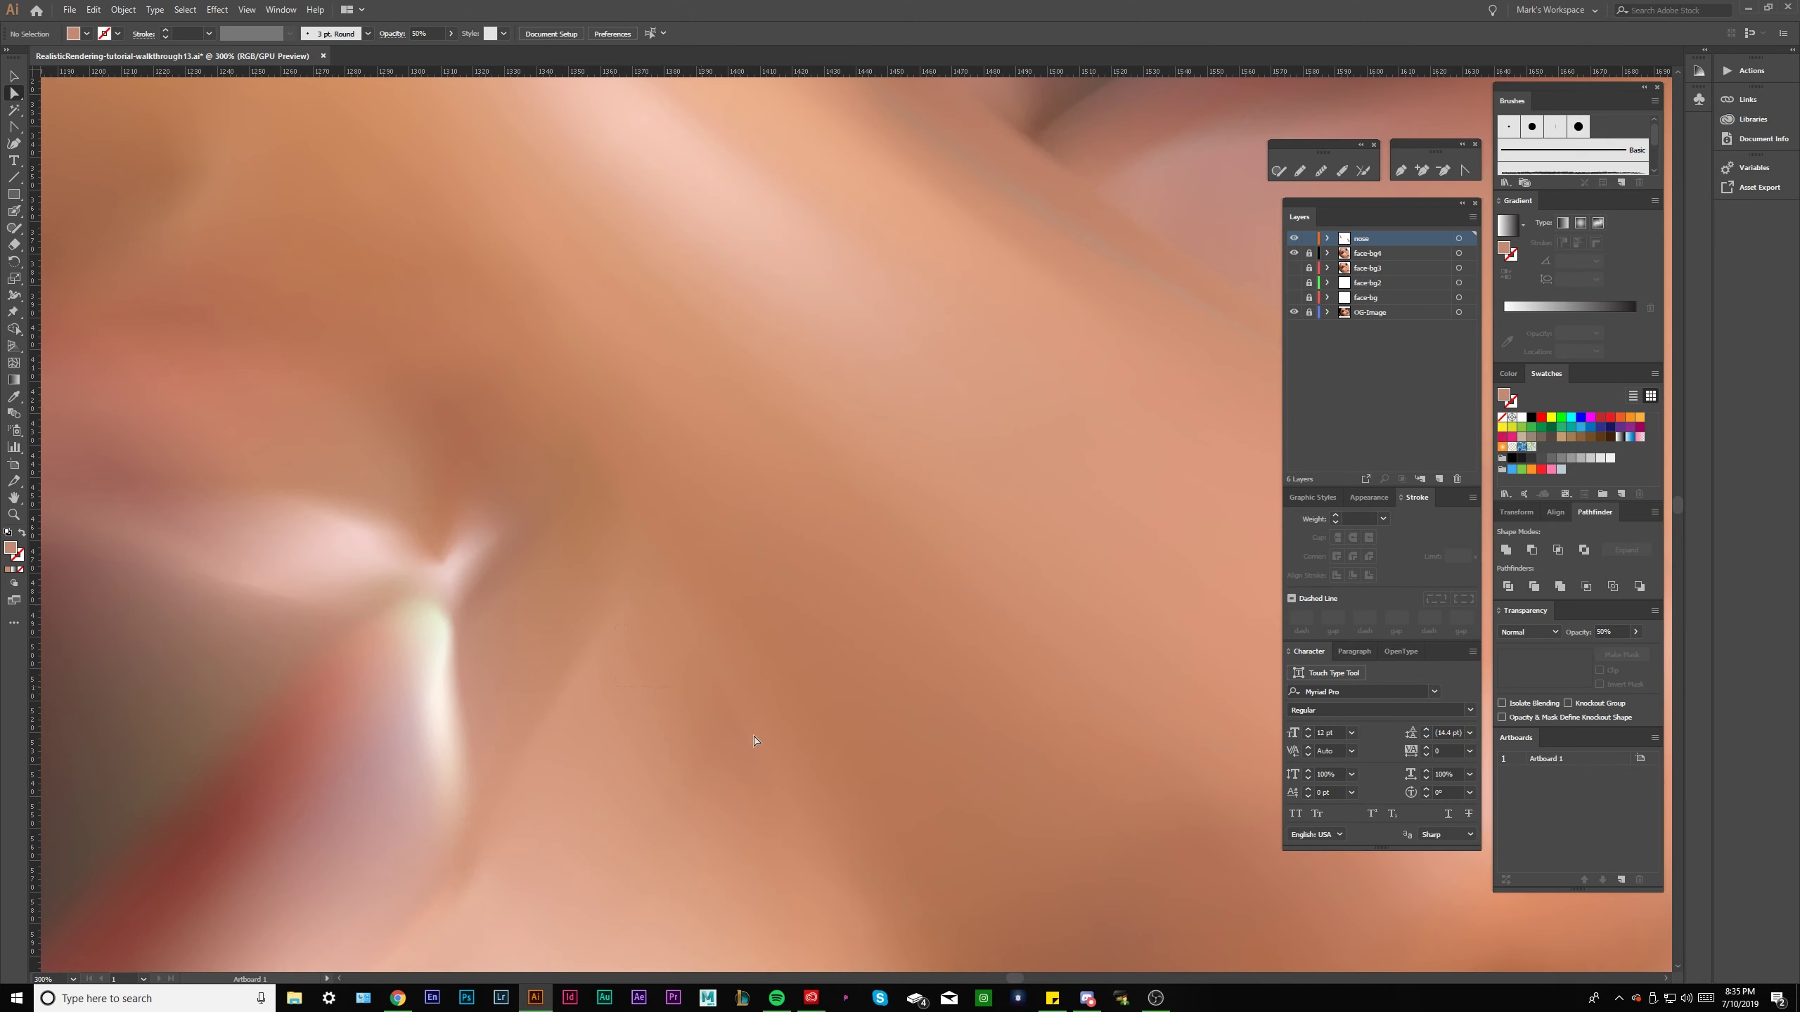
{"action": "left_click", "coordinate": [693, 667]}
{"action": "left_click", "coordinate": [719, 681]}
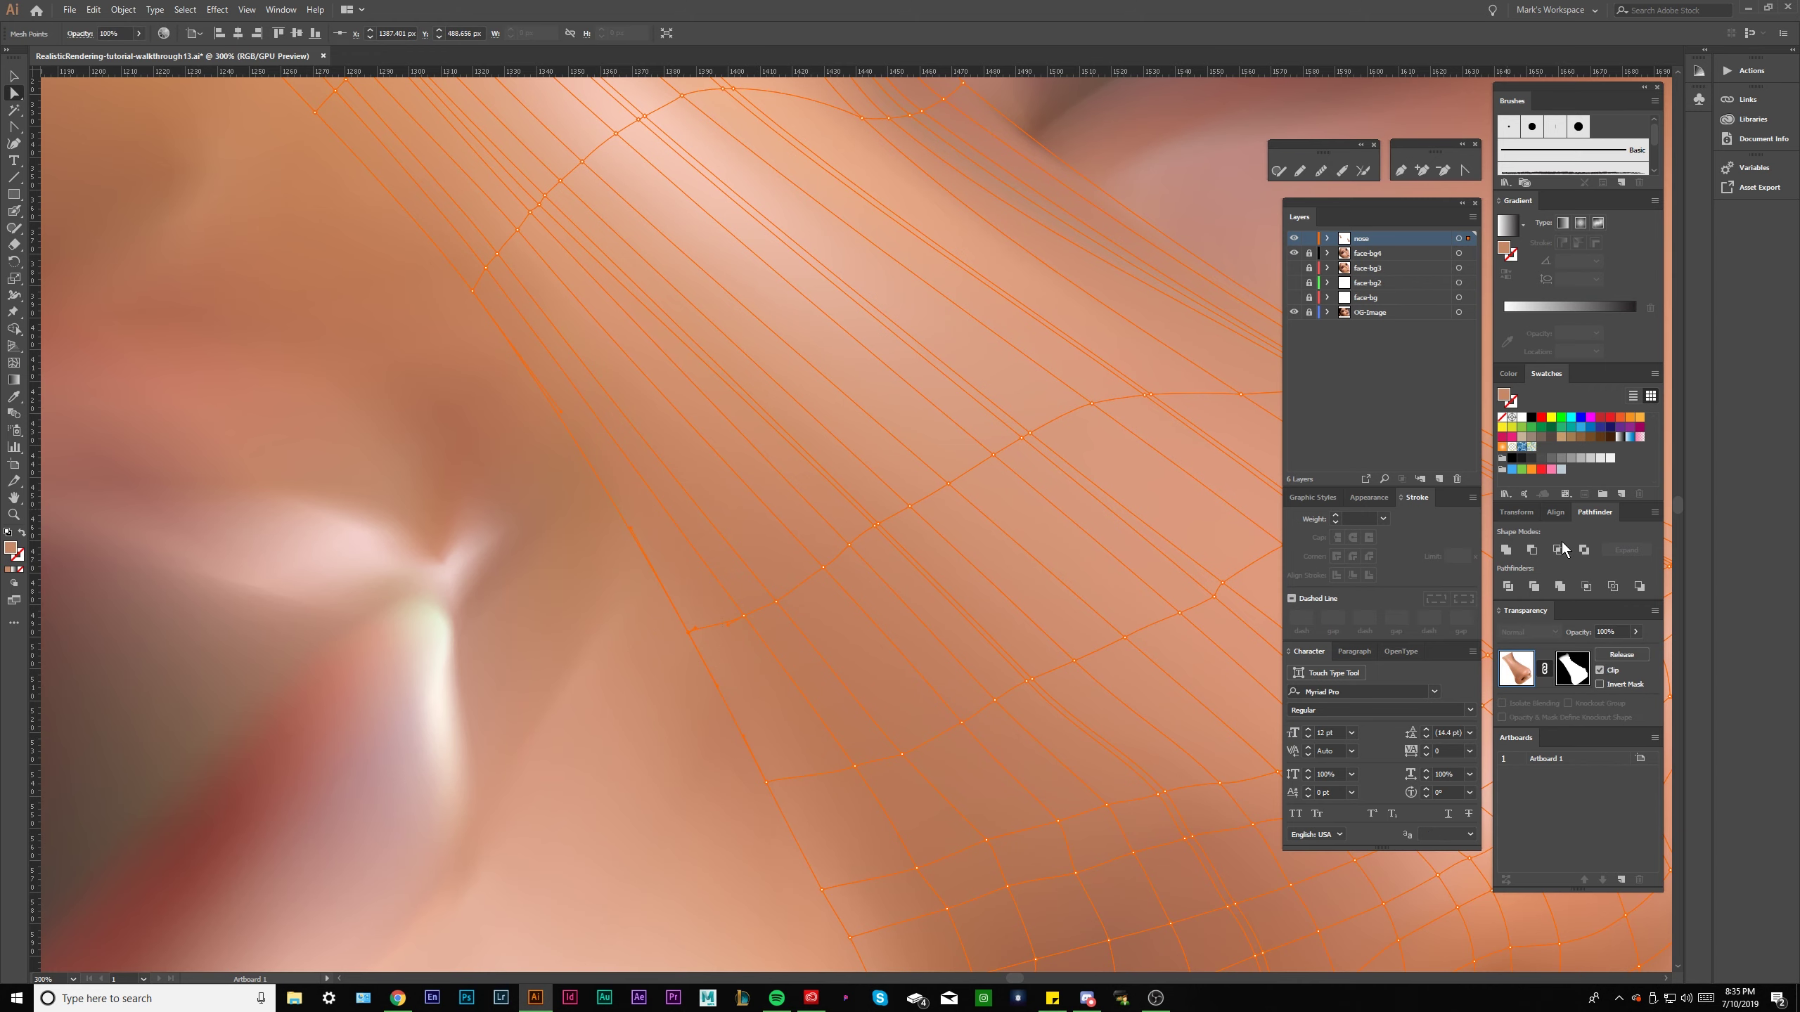
{"action": "left_click", "coordinate": [1611, 631]}
{"action": "type", "text": "75"}
{"action": "key", "text": "Return"}
{"action": "key", "text": "ctrl+z"}
{"action": "key", "text": "ctrl+z"}
Set the opacity of the selected nose mesh points beside the inner eye corner to 75%.
{"action": "left_click", "coordinate": [1623, 634]}
{"action": "type", "text": "75"}
{"action": "key", "text": "Return"}
{"action": "key", "text": "ctrl+minus"}
{"action": "key", "text": "ctrl+minus"}
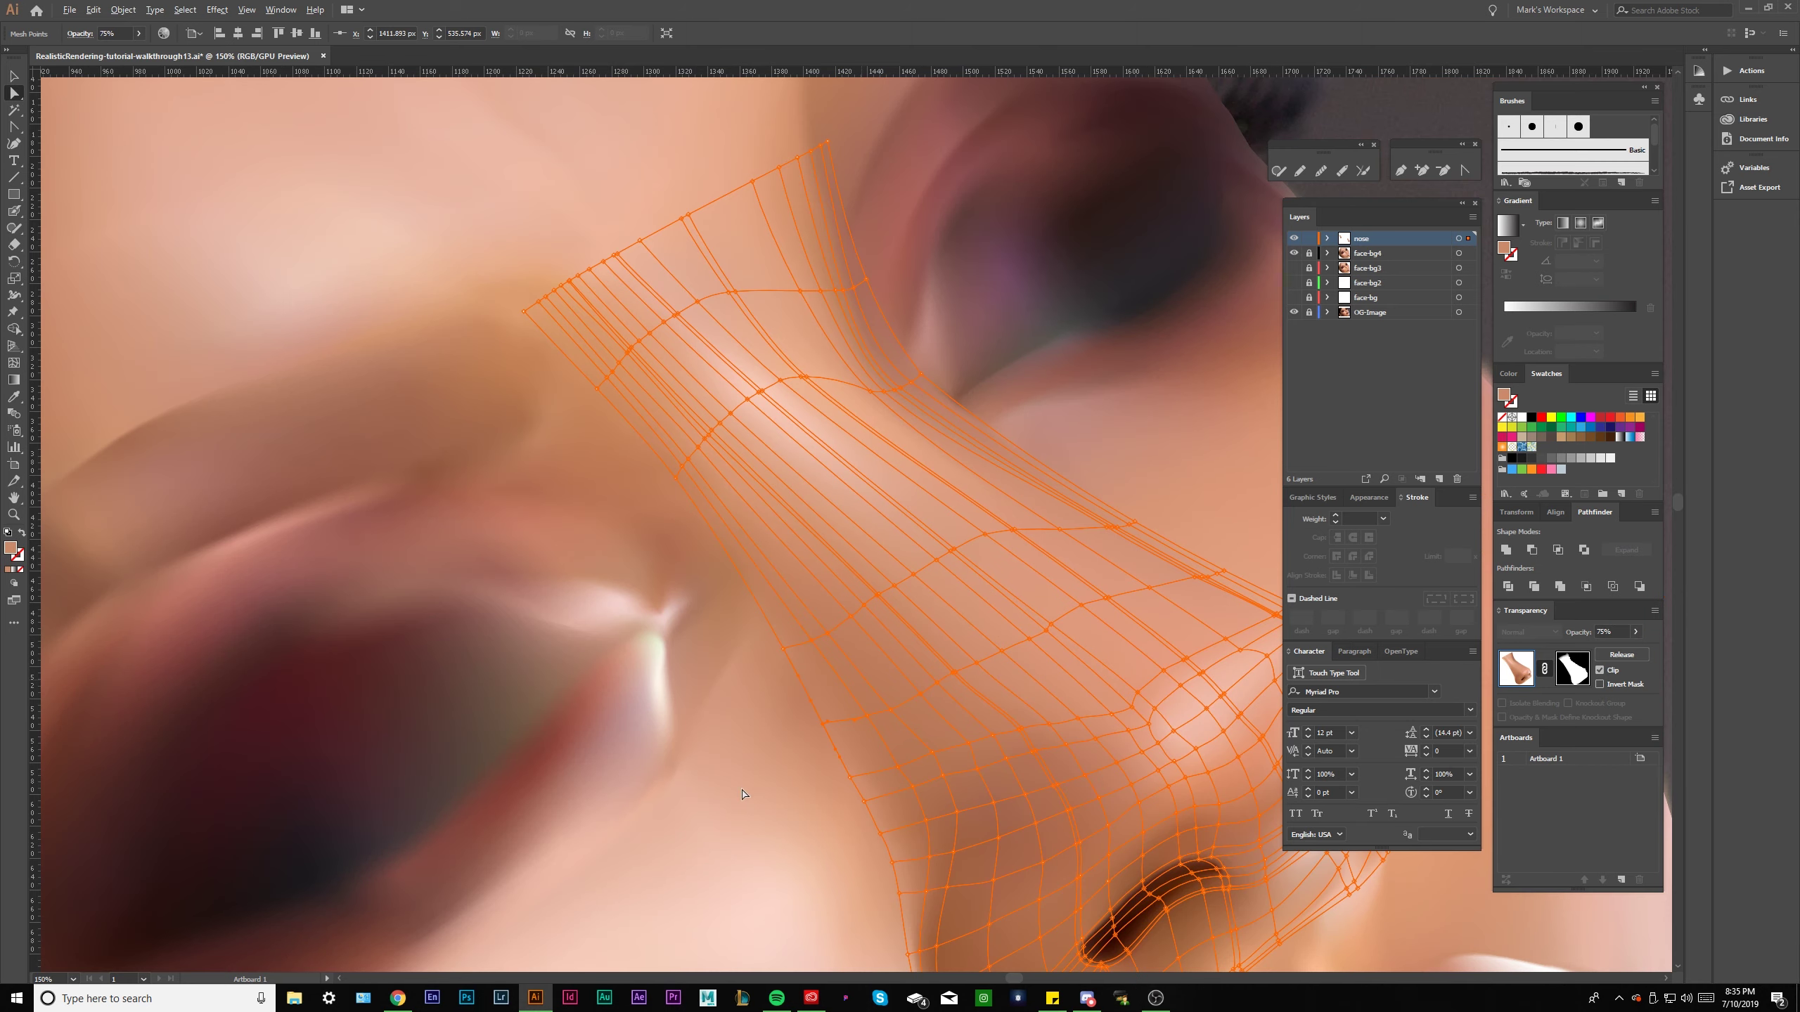
Set the nose mesh points between the inner eye corner and the near nostril wing to 75% opacity.
{"action": "left_click_drag", "start_coordinate": [742, 793], "coordinate": [627, 643]}
{"action": "left_click", "coordinate": [626, 643]}
{"action": "left_click", "coordinate": [730, 654]}
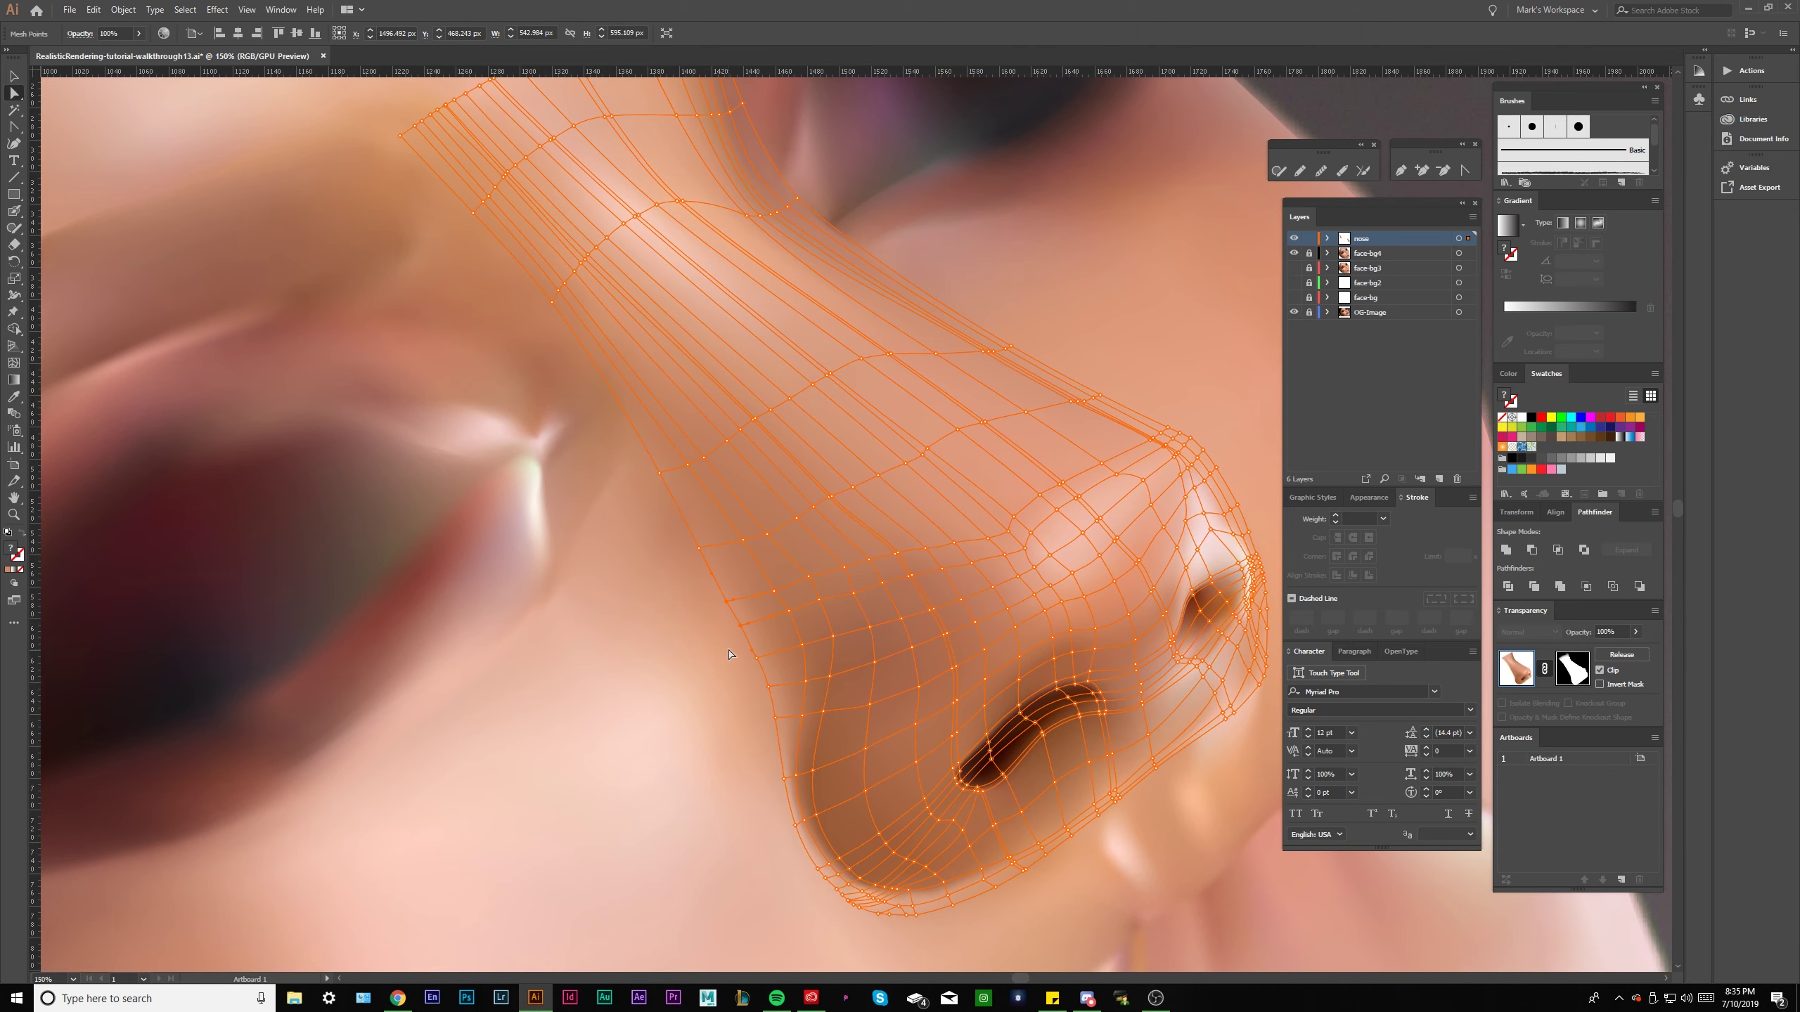
{"action": "left_click", "coordinate": [1619, 635]}
{"action": "type", "text": "75"}
{"action": "key", "text": "Return"}
Compare the full face with the original photo by hiding and restoring the nose and face-bg4 layers.
{"action": "left_click", "coordinate": [625, 809]}
{"action": "key", "text": "ctrl+minus"}
{"action": "key", "text": "ctrl+minus"}
{"action": "key", "text": "ctrl+minus"}
{"action": "key", "text": "ctrl+minus"}
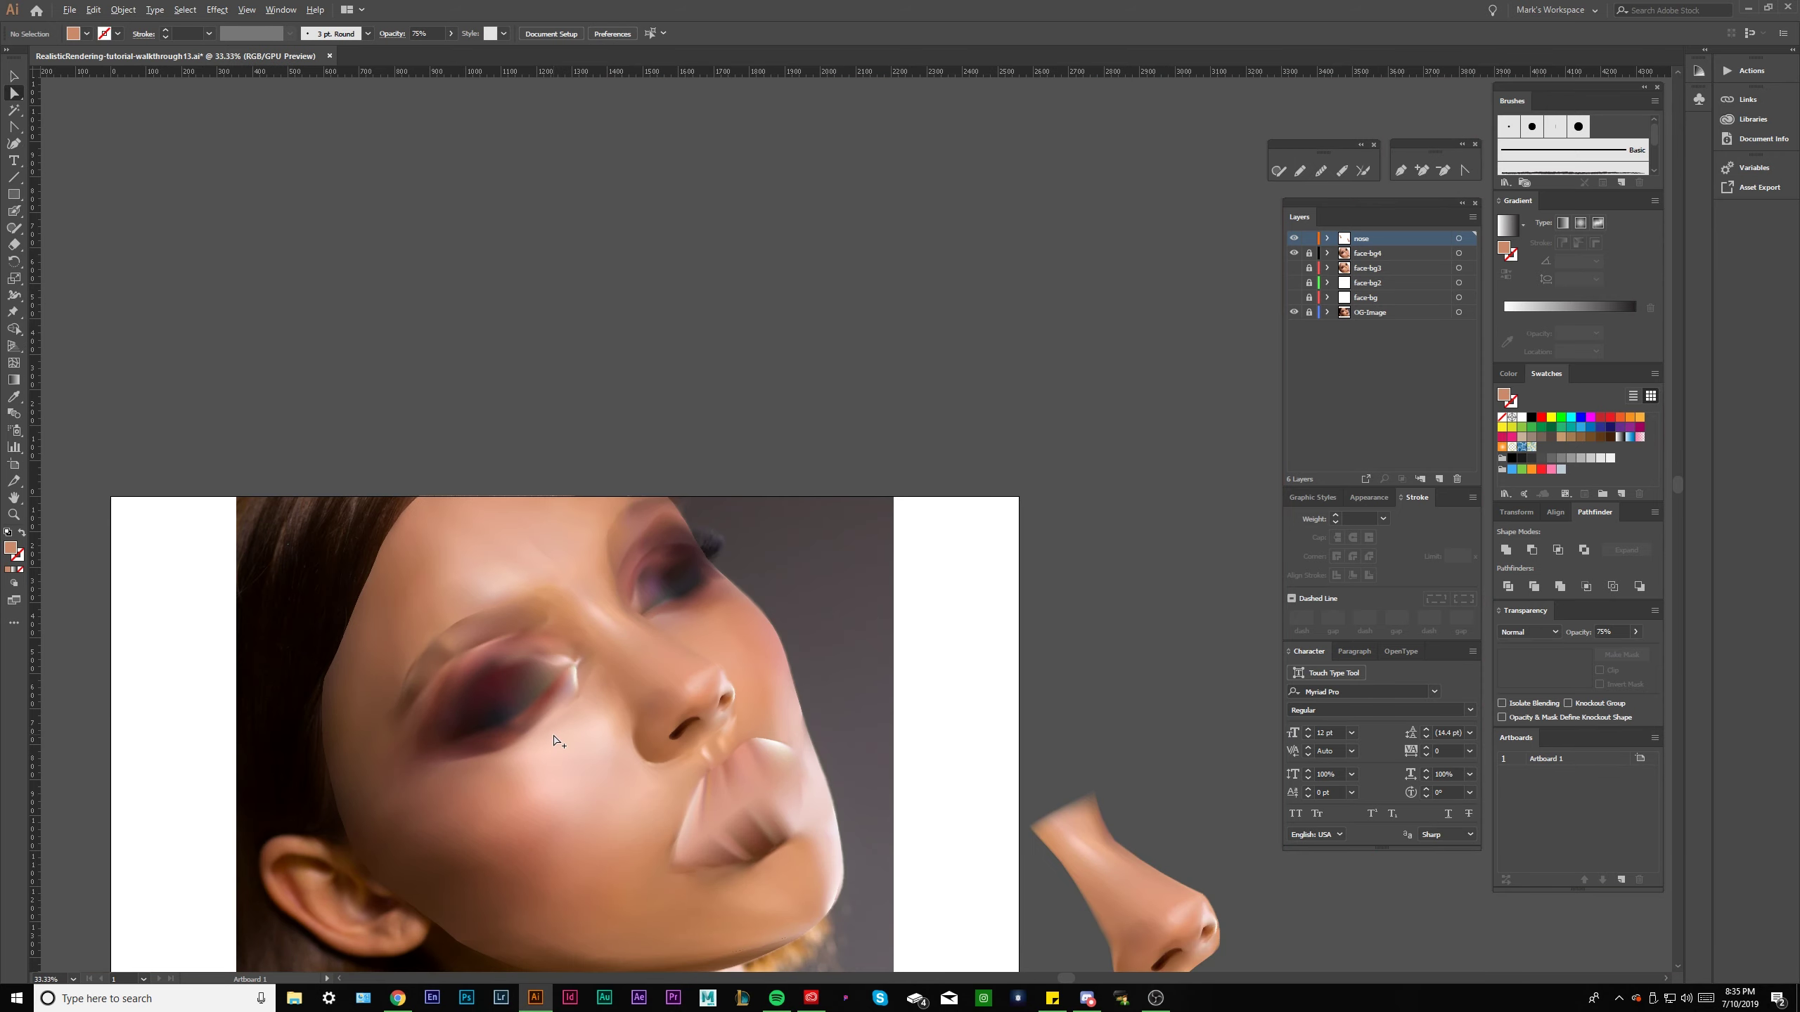
{"action": "left_click_drag", "start_coordinate": [1294, 239], "coordinate": [1294, 253]}
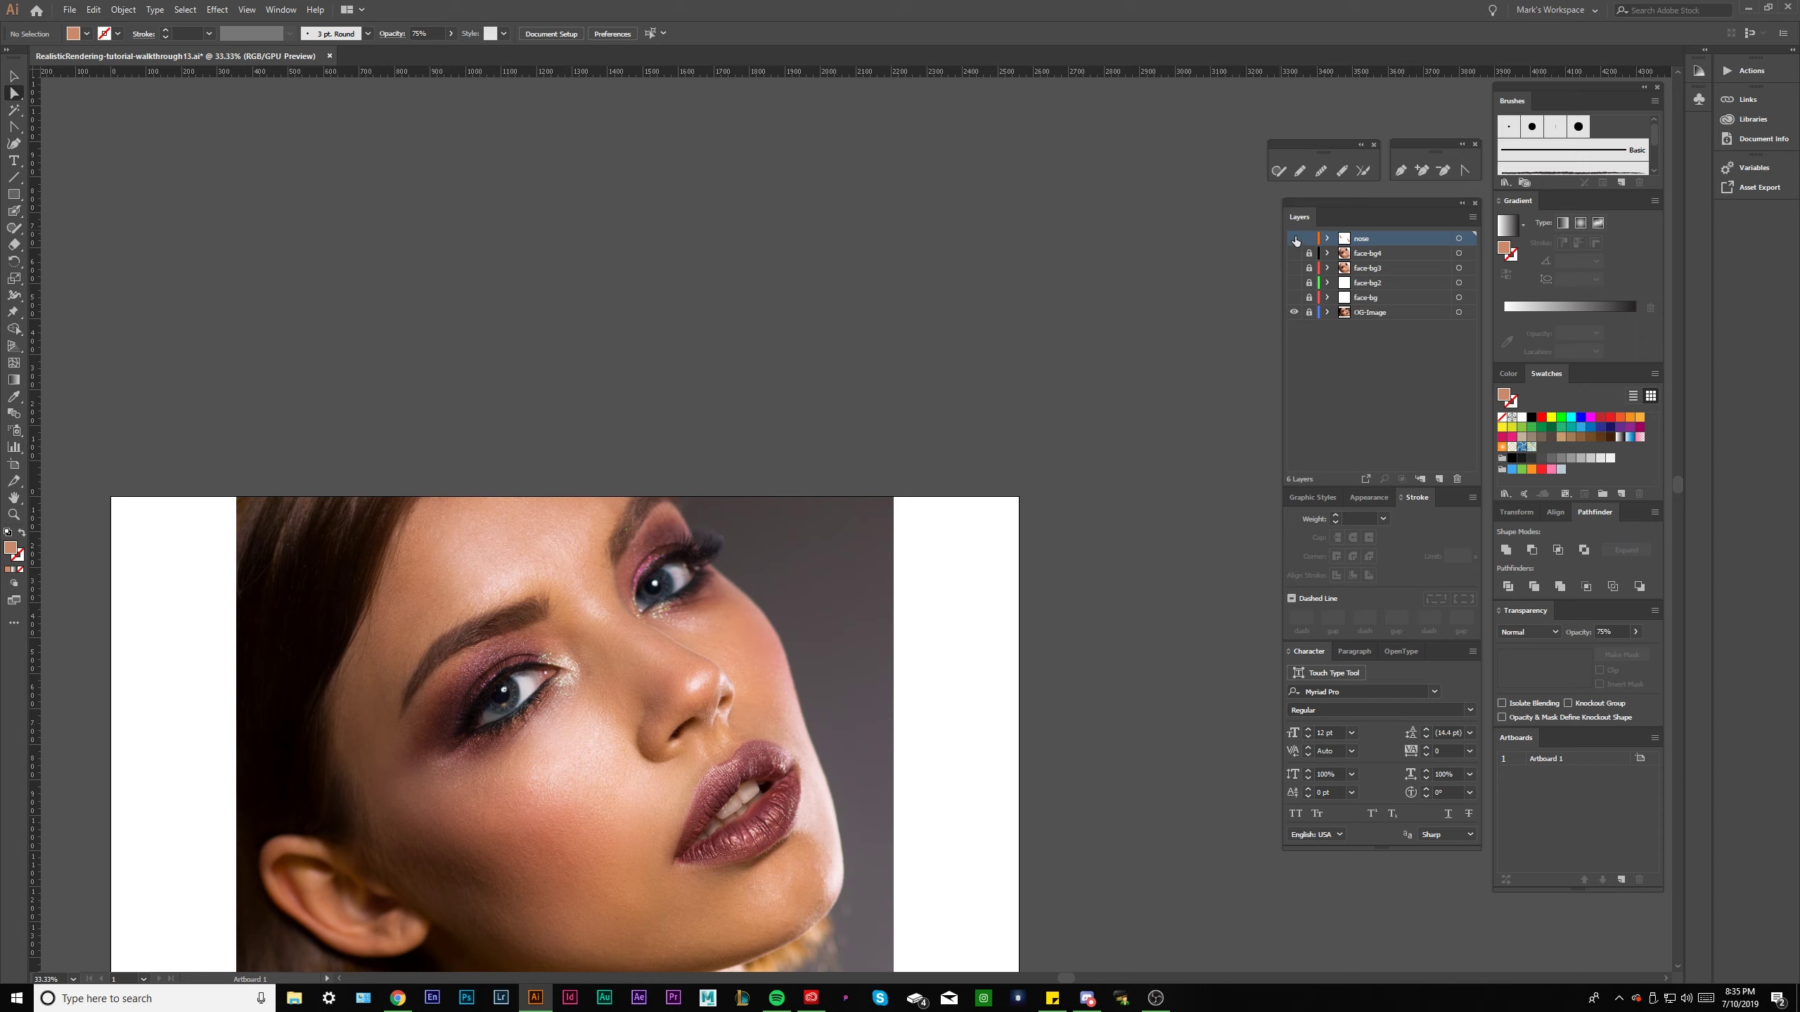
{"action": "left_click", "coordinate": [1294, 239]}
{"action": "left_click", "coordinate": [1293, 253]}
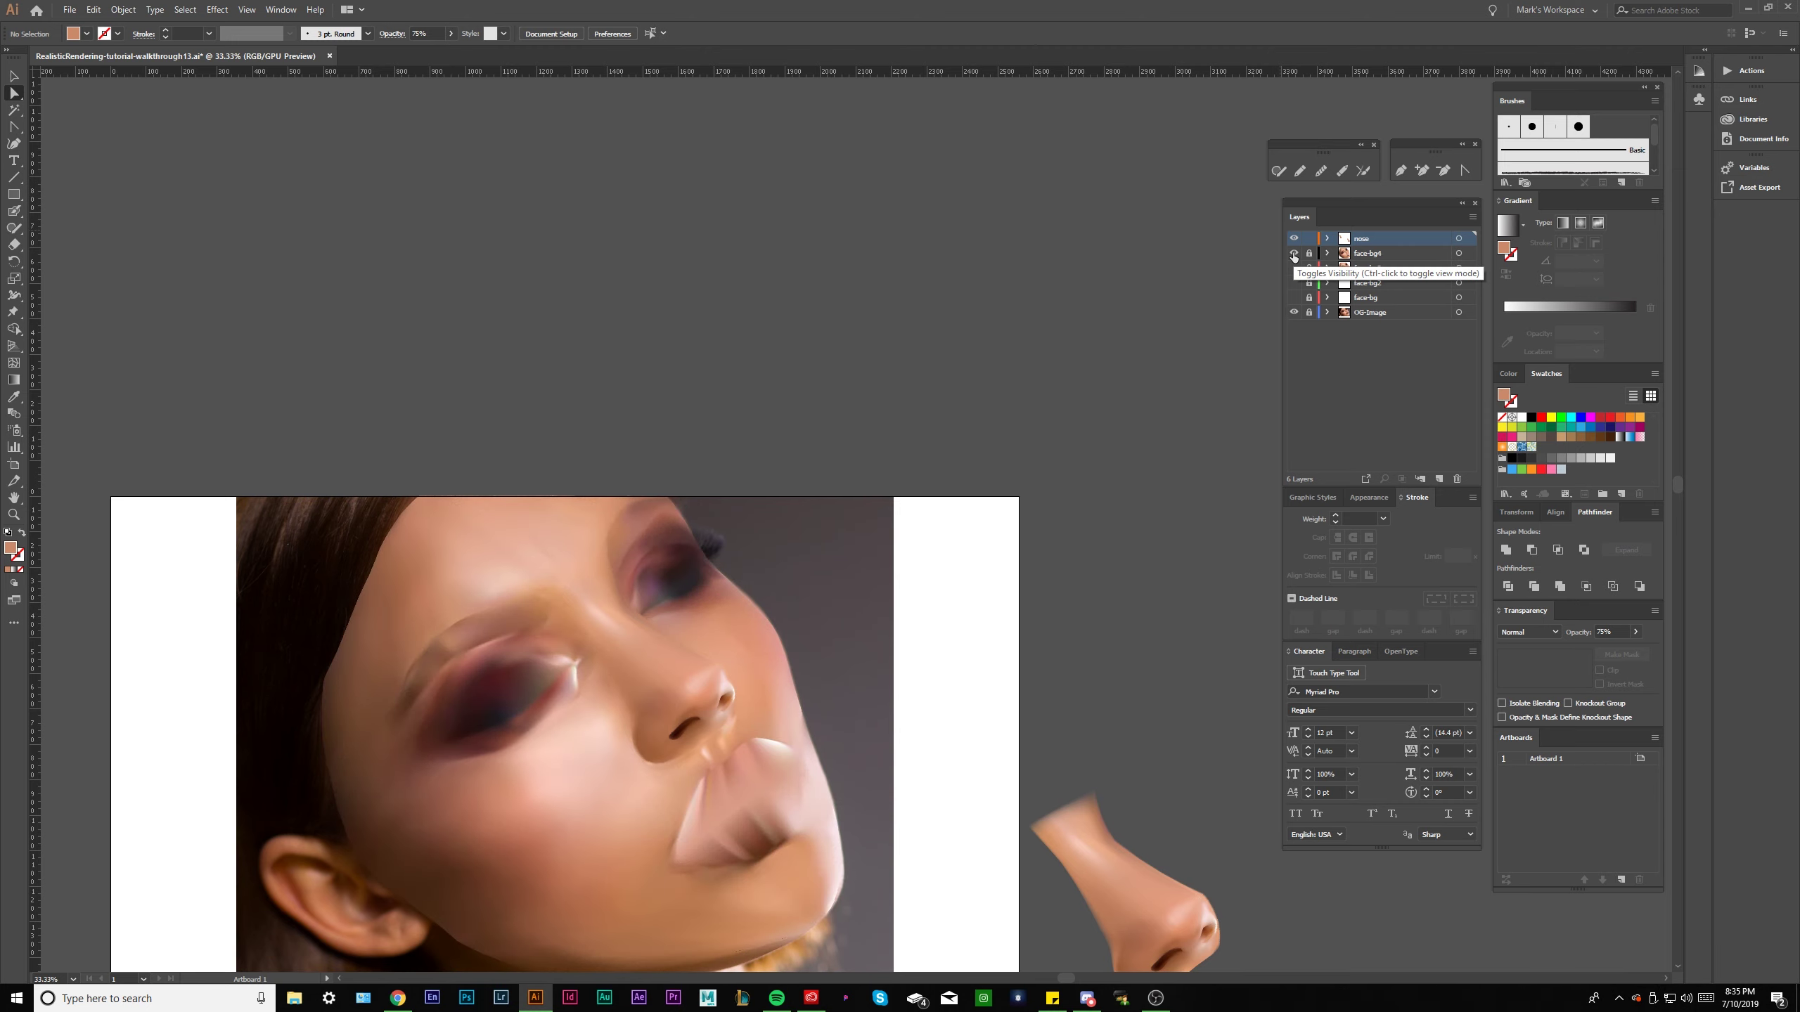
Set the opacity of the nose mesh points along the near nostril wing's outer edge to 75%.
{"action": "scroll", "coordinate": [607, 729], "scroll_direction": "up", "scroll_amount": 1}
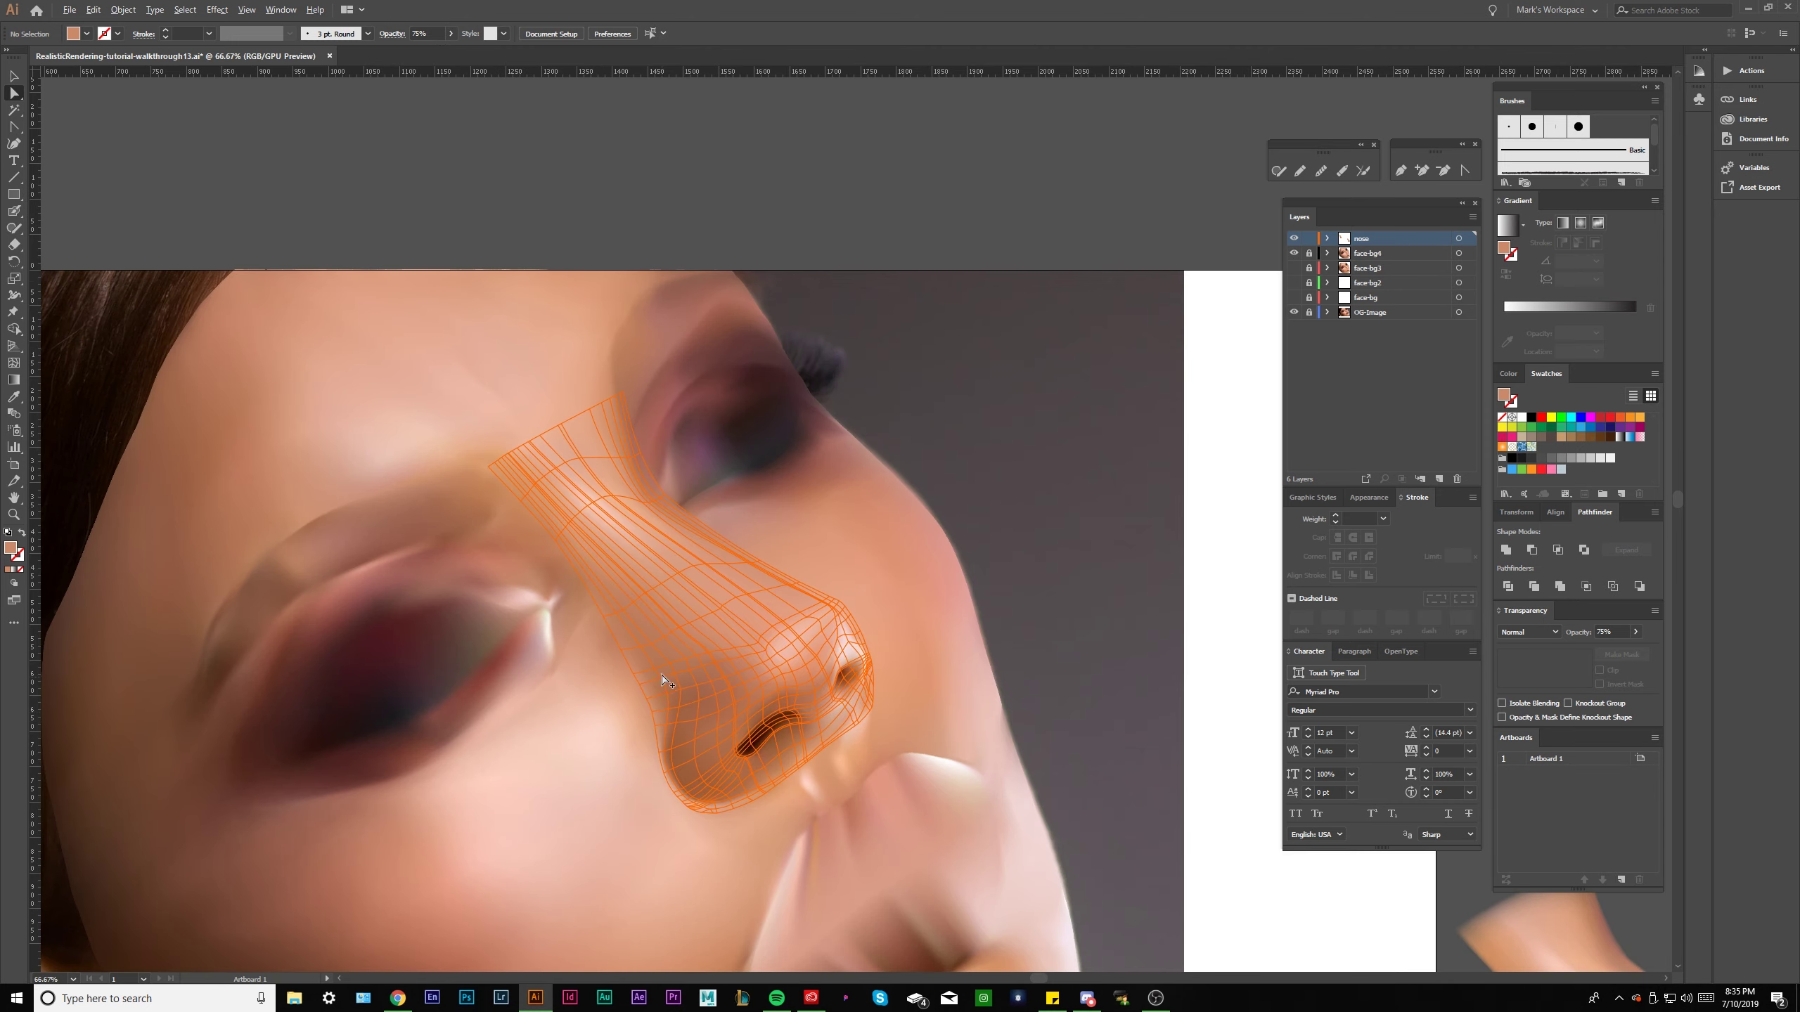
{"action": "scroll", "coordinate": [596, 730], "scroll_direction": "up", "scroll_amount": 1}
{"action": "scroll", "coordinate": [566, 738], "scroll_direction": "up", "scroll_amount": 2}
{"action": "left_click", "coordinate": [577, 764]}
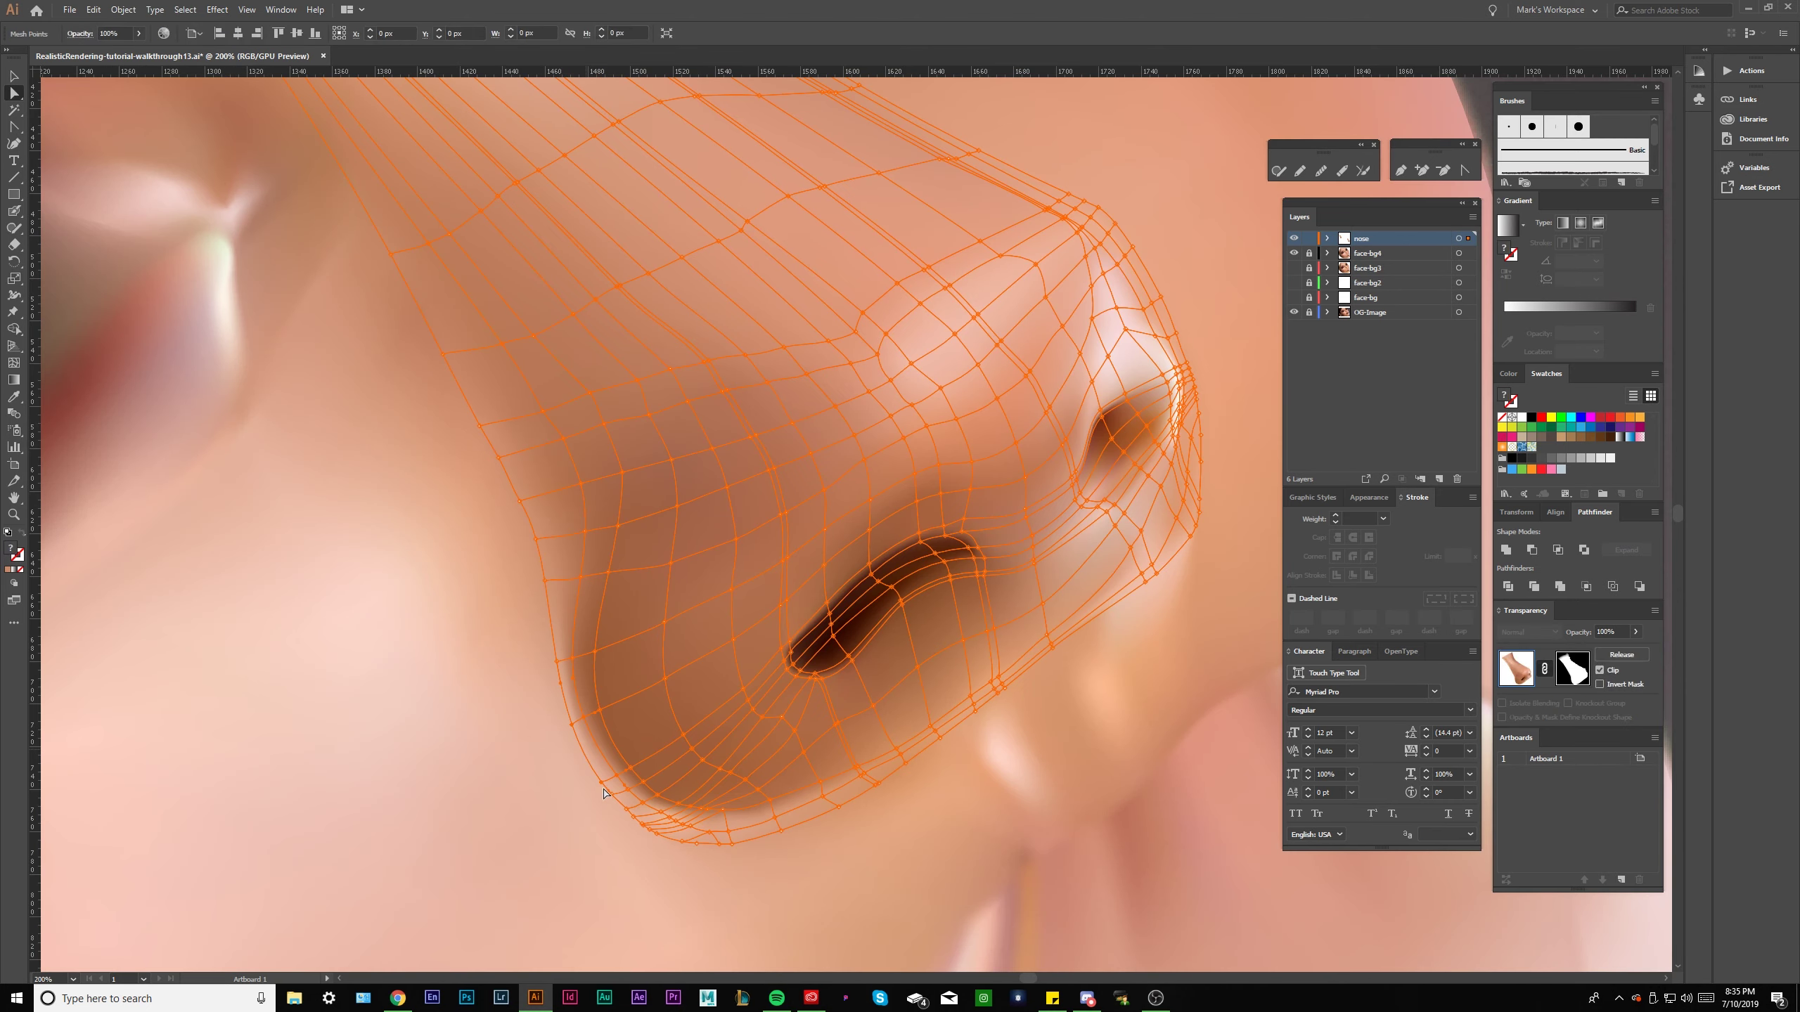
{"action": "scroll", "coordinate": [581, 765], "scroll_direction": "up", "scroll_amount": 1}
{"action": "key", "text": "ctrl+a"}
{"action": "left_click", "coordinate": [1605, 631]}
{"action": "type", "text": "0"}
{"action": "key", "text": "Return"}
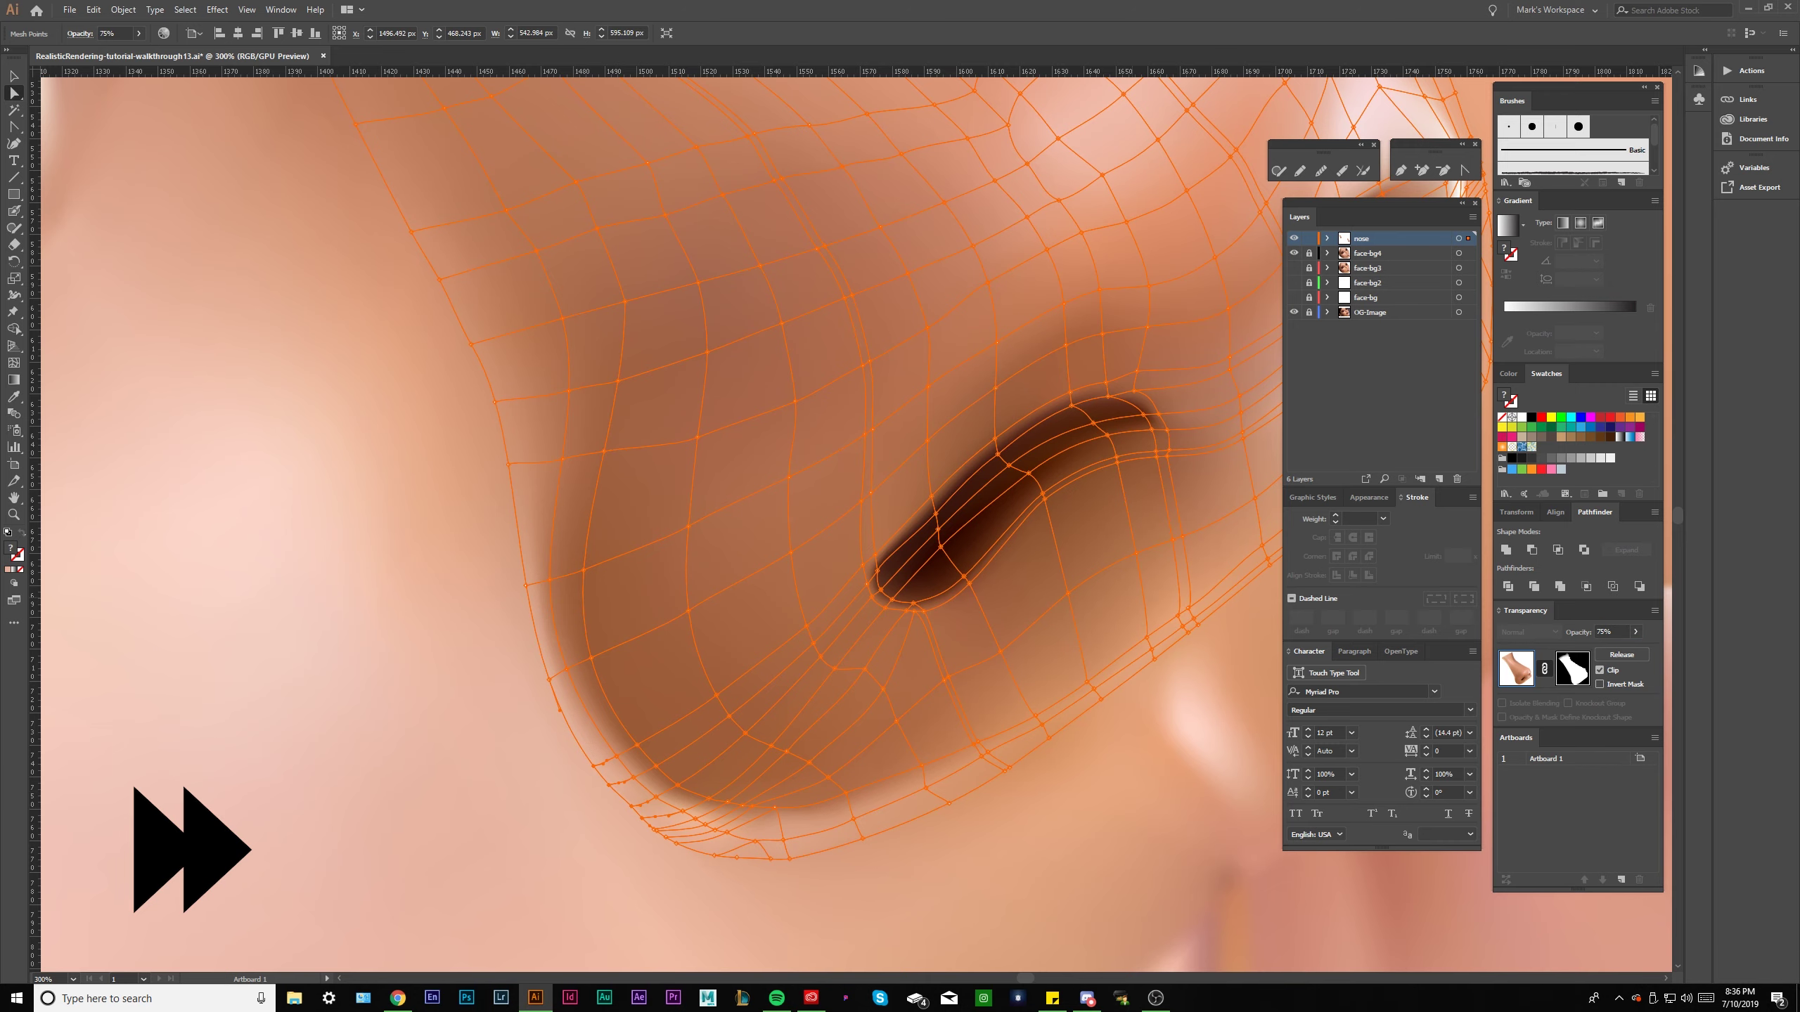
Set the remaining nose mesh points around the nostril wing's lower edge to 50% opacity and deselect the mesh.
{"action": "left_click", "coordinate": [1606, 631]}
{"action": "key", "text": "Return"}
{"action": "left_click", "coordinate": [1606, 631]}
{"action": "type", "text": "75"}
{"action": "key", "text": "Return"}
{"action": "scroll", "coordinate": [627, 835], "scroll_direction": "down", "scroll_amount": 1}
{"action": "key", "text": "ctrl+shift+a"}
{"action": "scroll", "coordinate": [627, 835], "scroll_direction": "down", "scroll_amount": 3}
{"action": "scroll", "coordinate": [627, 835], "scroll_direction": "down", "scroll_amount": 1}
{"action": "scroll", "coordinate": [650, 851], "scroll_direction": "up", "scroll_amount": 5}
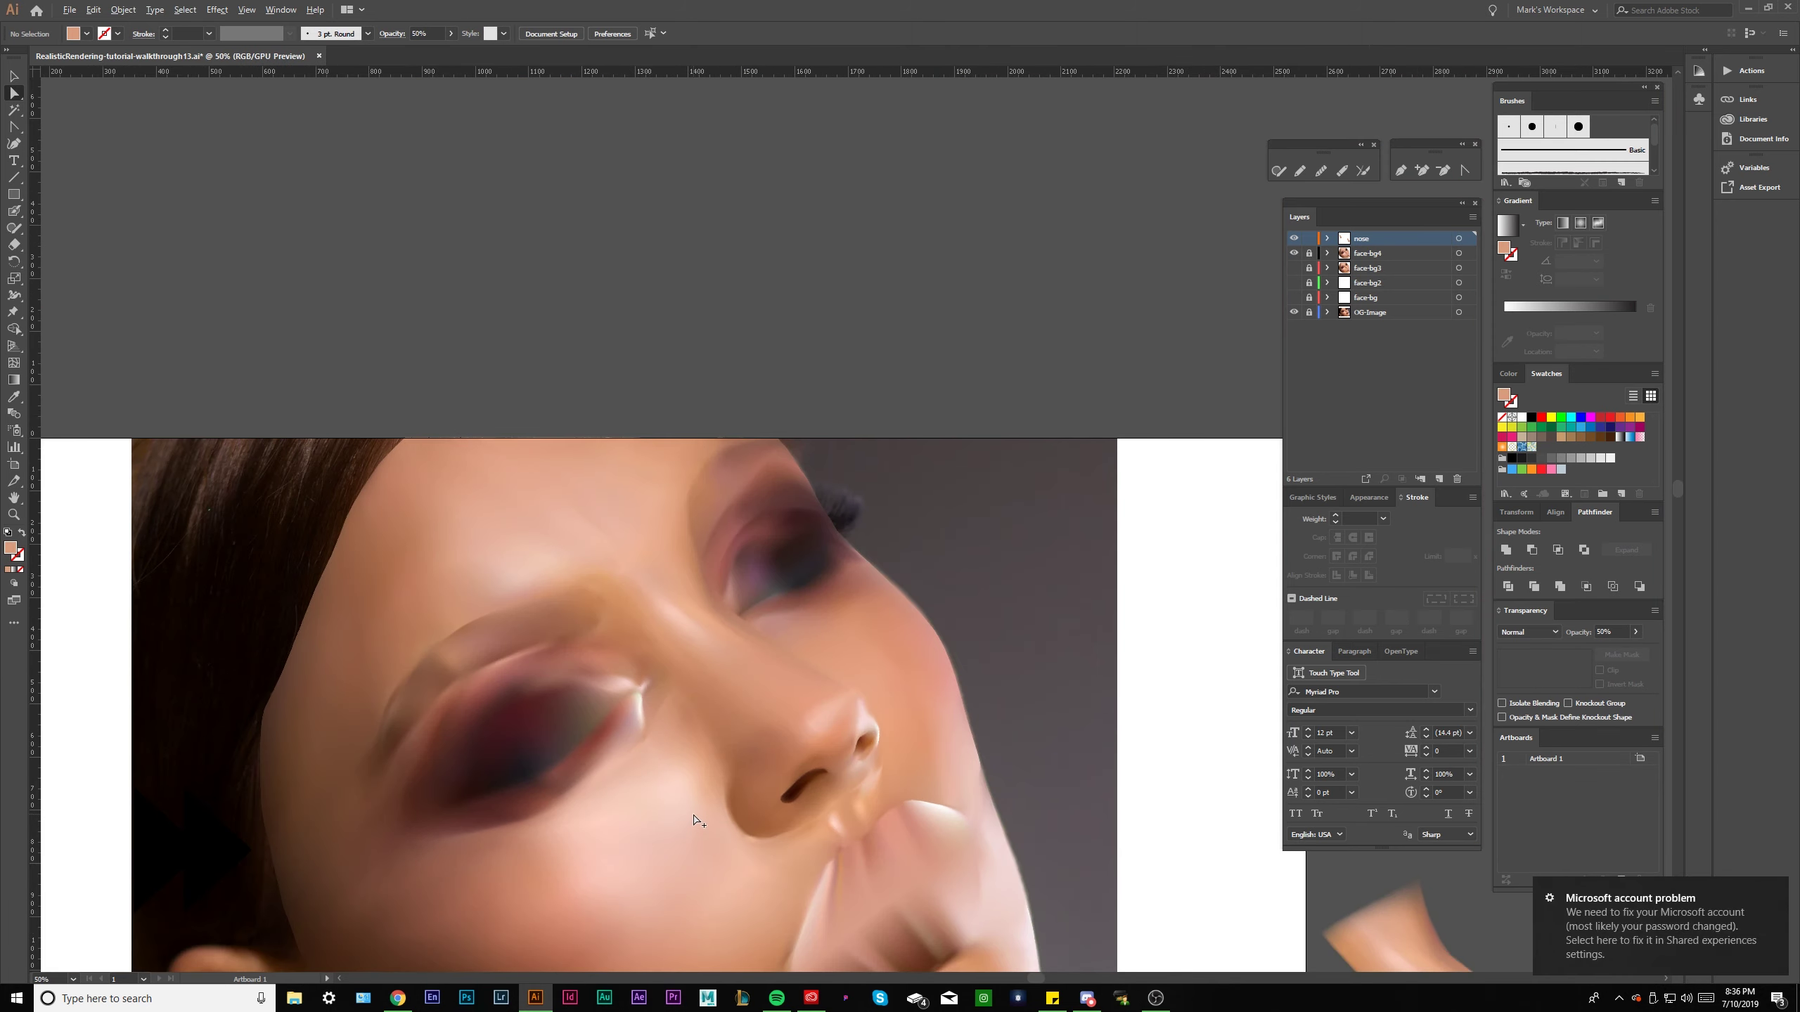
{"action": "scroll", "coordinate": [749, 678], "scroll_direction": "down", "scroll_amount": 2}
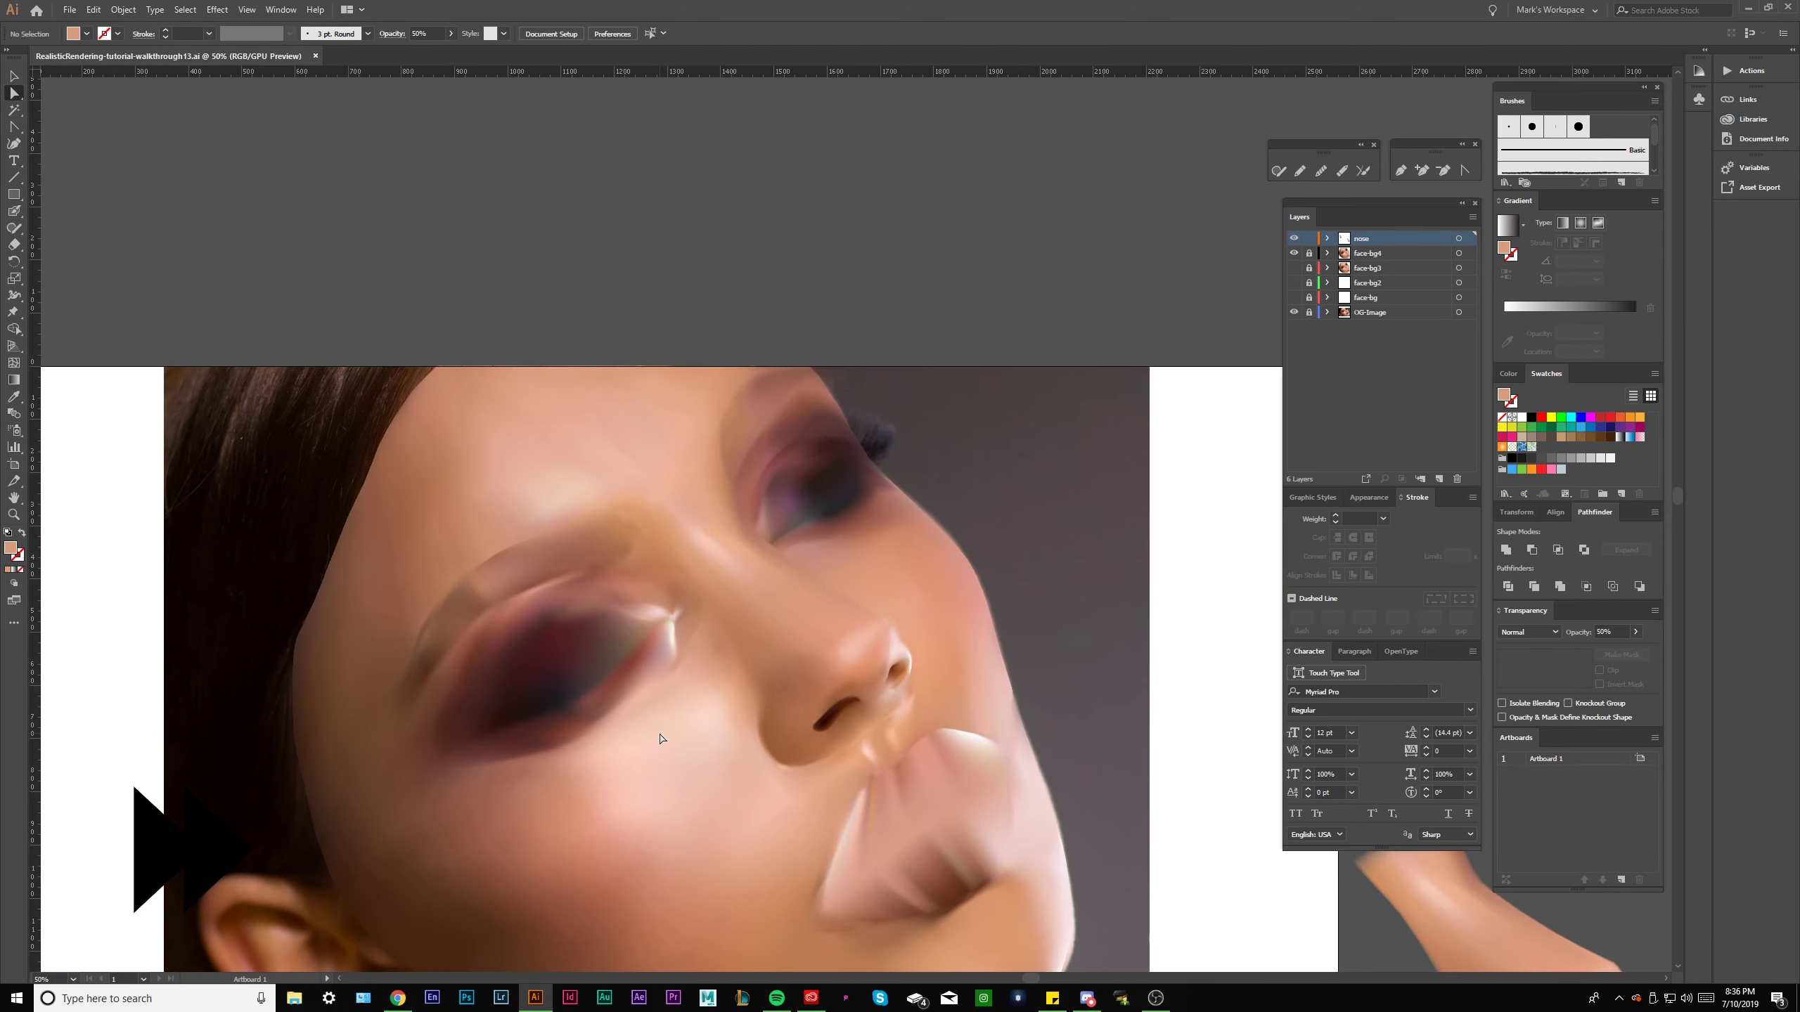
Recolour the nose mesh's edge points beside the inner eye corner with skin tones sampled from the surrounding face.
{"action": "scroll", "coordinate": [749, 679], "scroll_direction": "up", "scroll_amount": 3}
{"action": "scroll", "coordinate": [776, 594], "scroll_direction": "up", "scroll_amount": 2}
{"action": "left_click", "coordinate": [776, 593]}
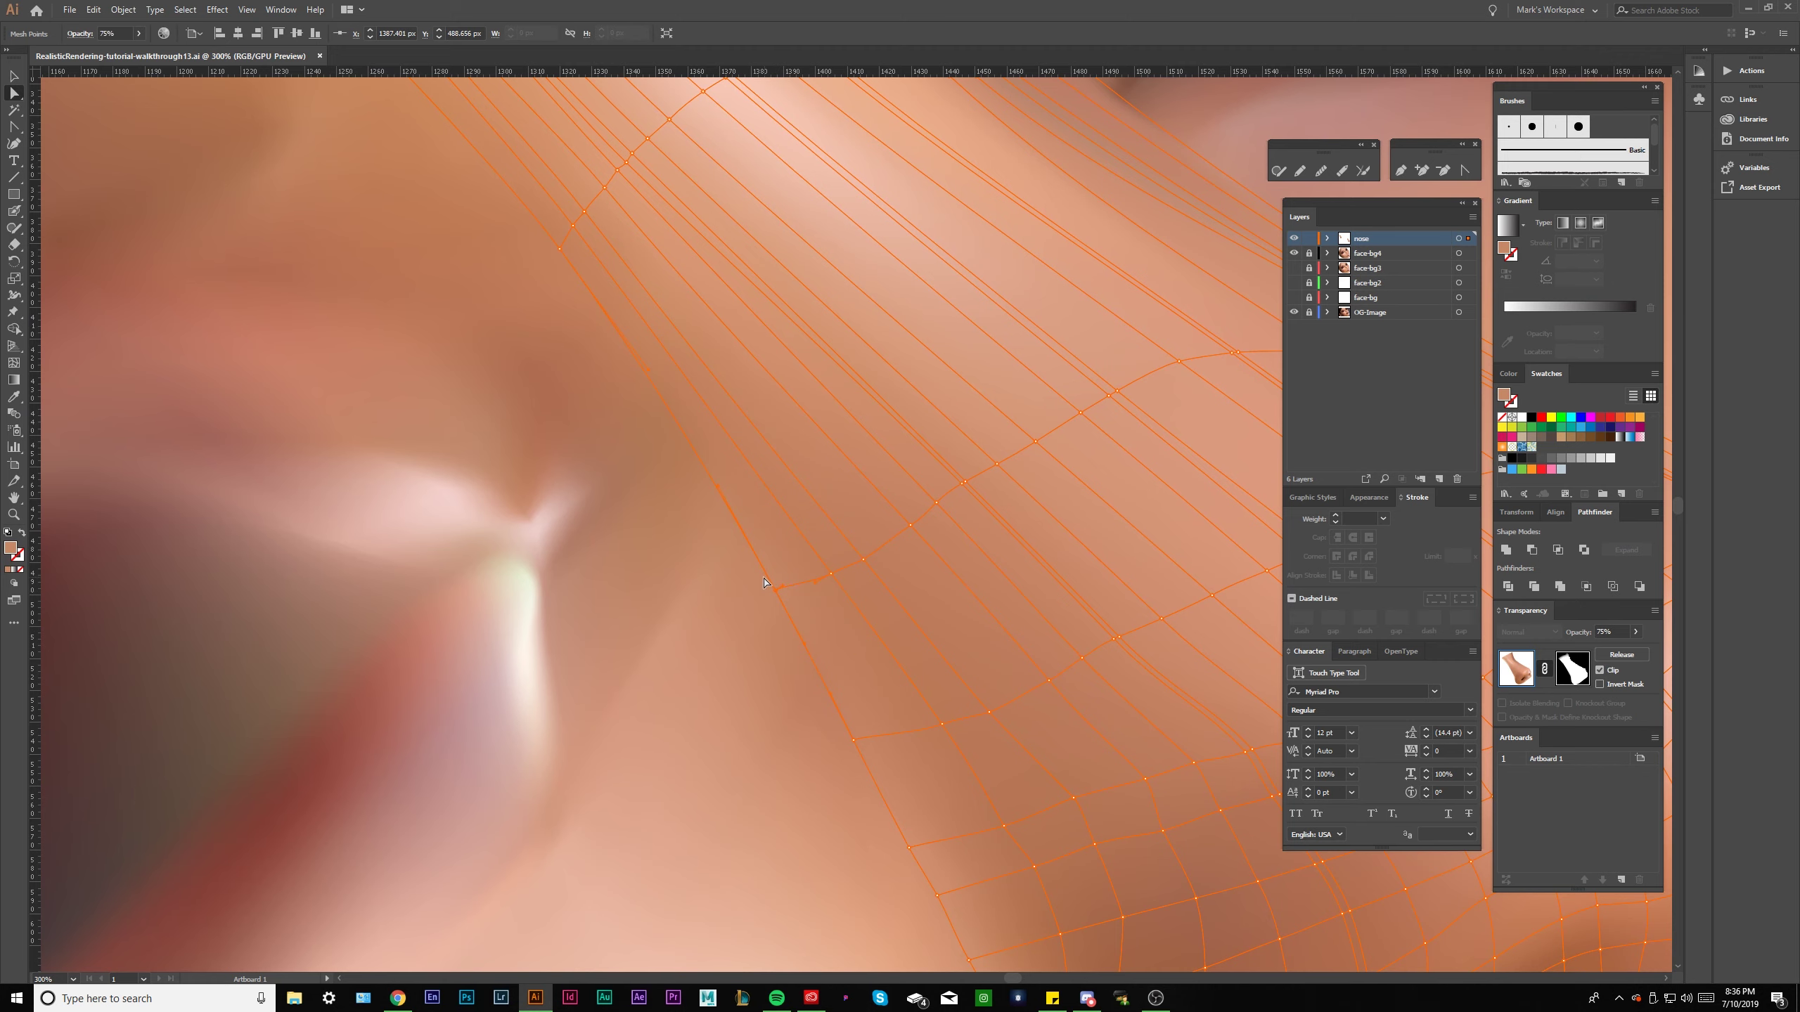
{"action": "key", "text": "i"}
{"action": "left_click", "coordinate": [753, 588]}
{"action": "left_click", "coordinate": [830, 573], "text": "ctrl"}
{"action": "left_click", "coordinate": [949, 747], "text": "ctrl"}
{"action": "scroll", "coordinate": [972, 748], "scroll_direction": "down", "scroll_amount": 1}
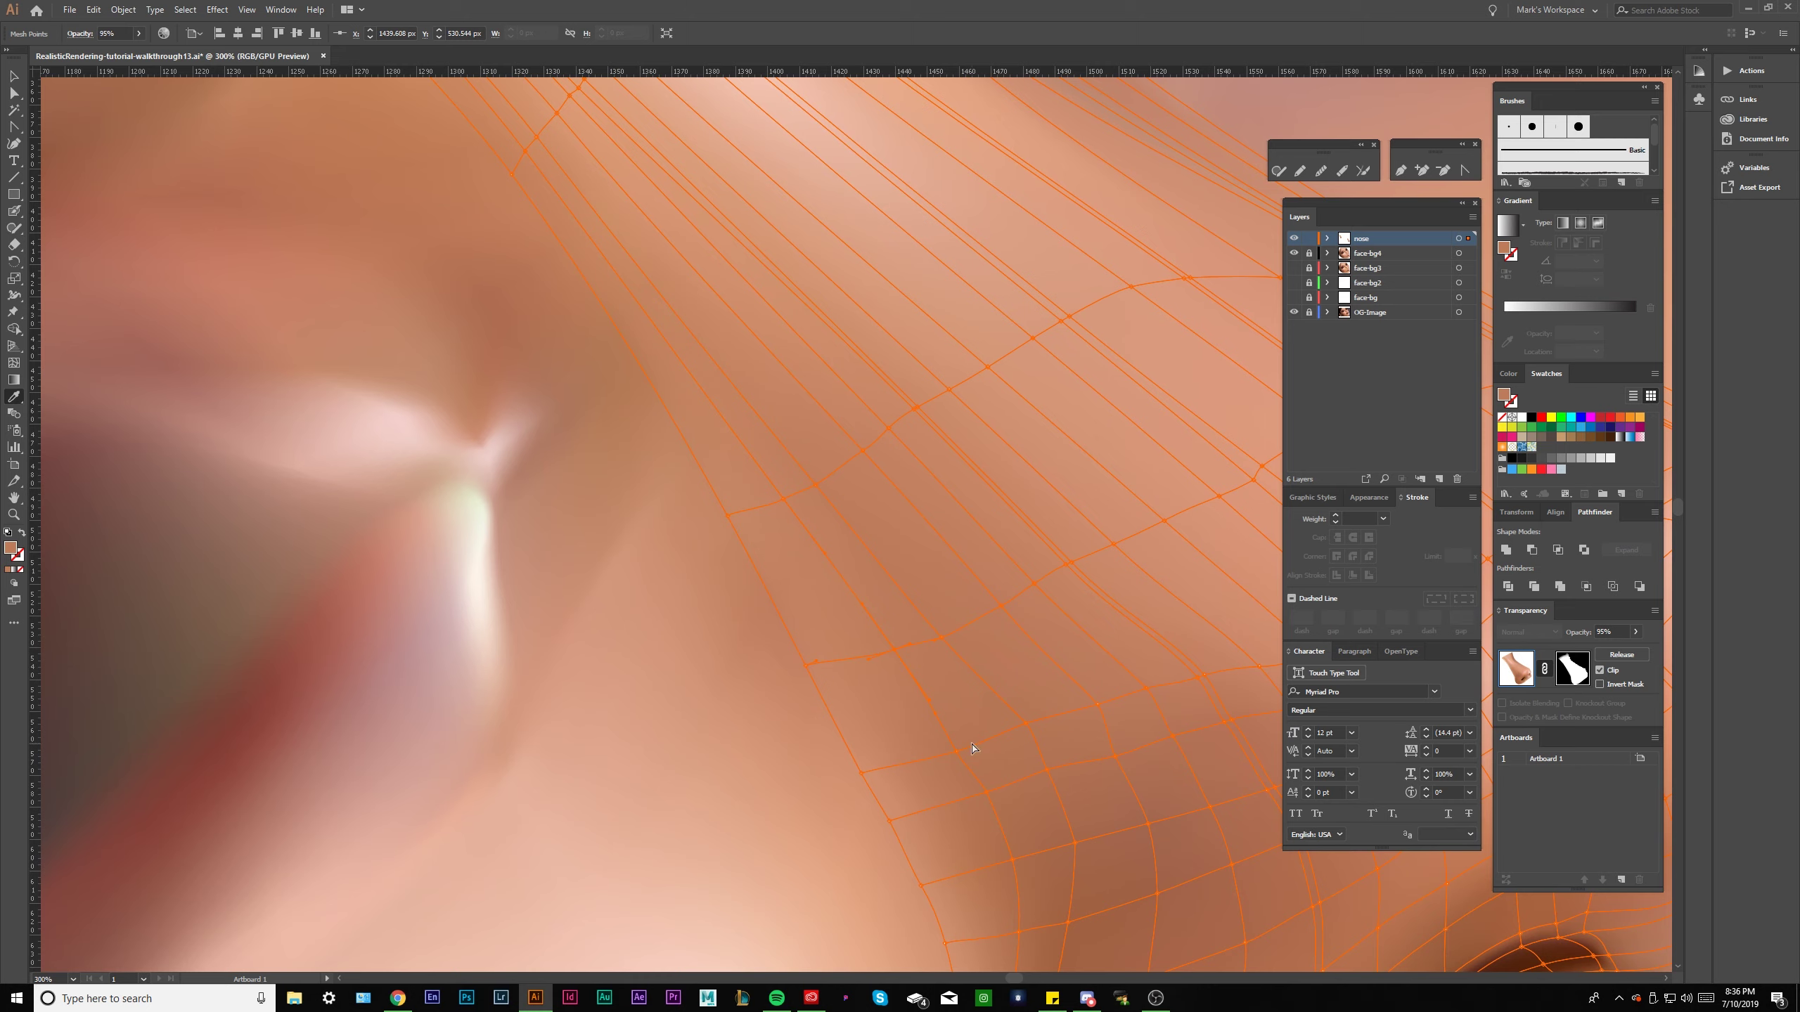
Recolour the nose's side mesh points down to the near nostril wing with sampled adjoining skin tones.
{"action": "left_click", "coordinate": [958, 749], "text": "ctrl"}
{"action": "scroll", "coordinate": [960, 721], "scroll_direction": "down", "scroll_amount": 1}
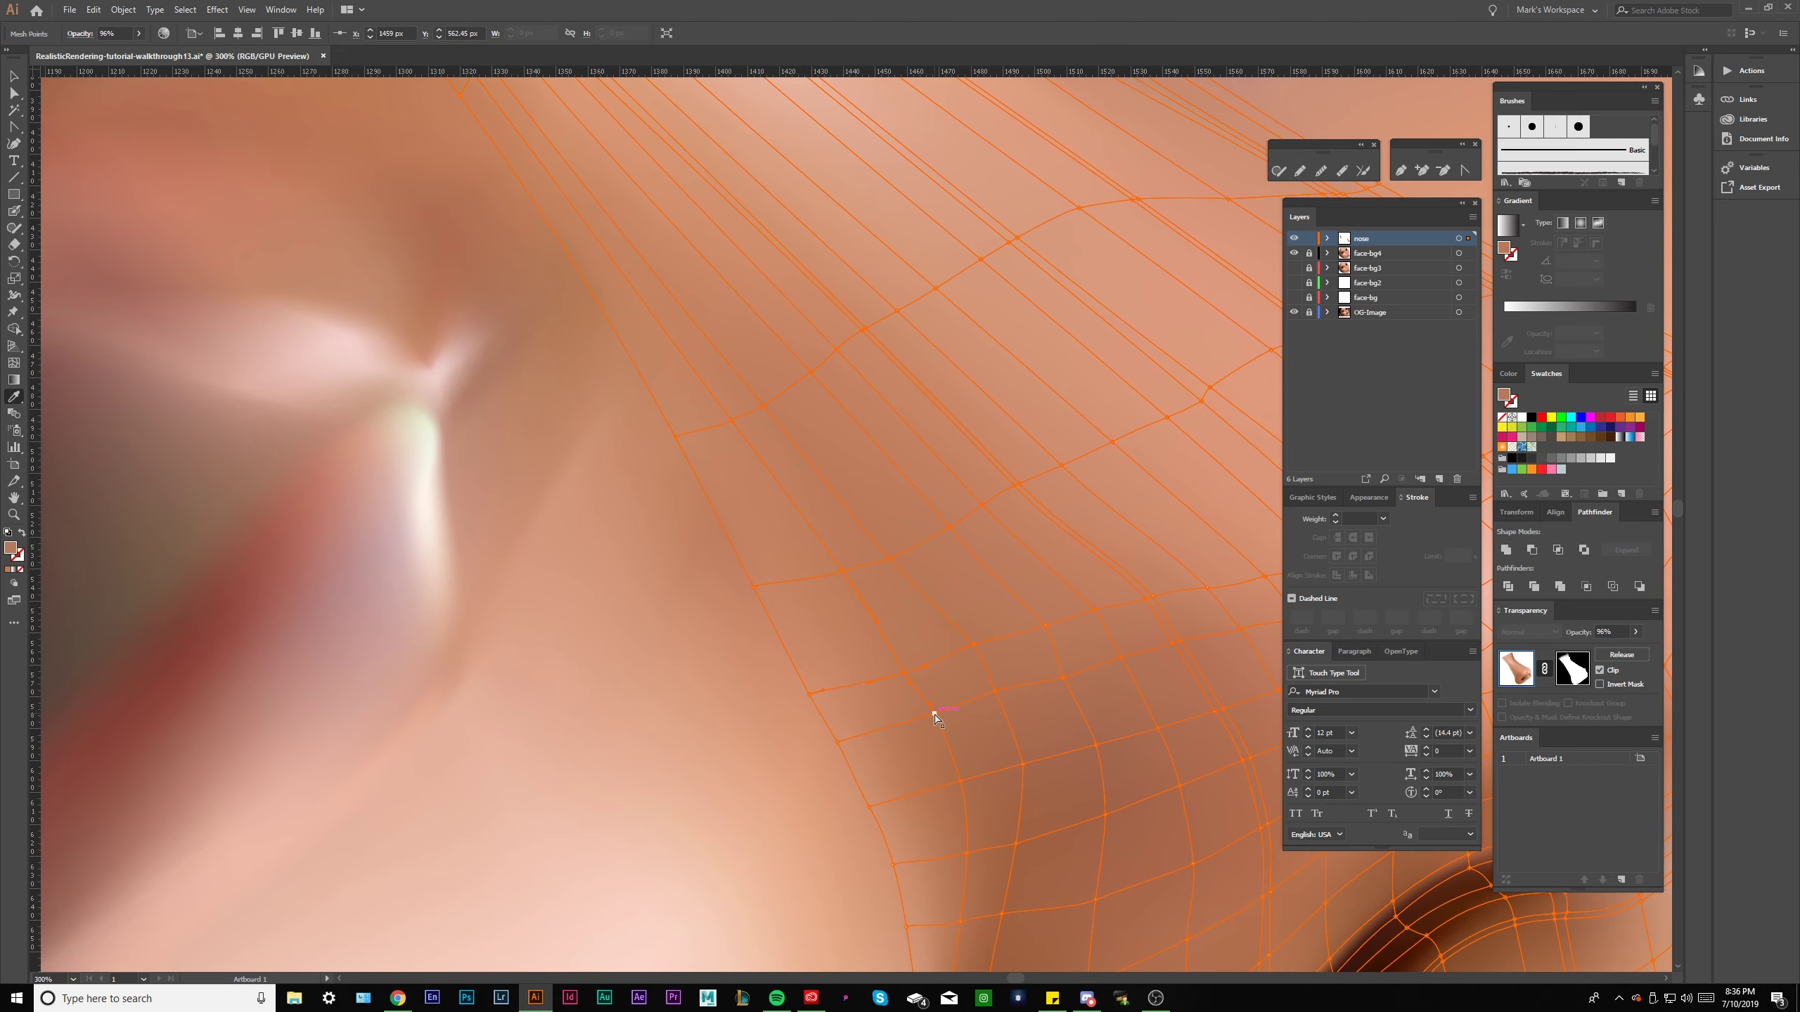
{"action": "scroll", "coordinate": [950, 734], "scroll_direction": "down", "scroll_amount": 1}
{"action": "left_click", "coordinate": [924, 735], "text": "ctrl"}
{"action": "scroll", "coordinate": [886, 779], "scroll_direction": "down", "scroll_amount": 1}
{"action": "left_click", "coordinate": [838, 823], "text": "ctrl"}
{"action": "scroll", "coordinate": [838, 823], "scroll_direction": "down", "scroll_amount": 1}
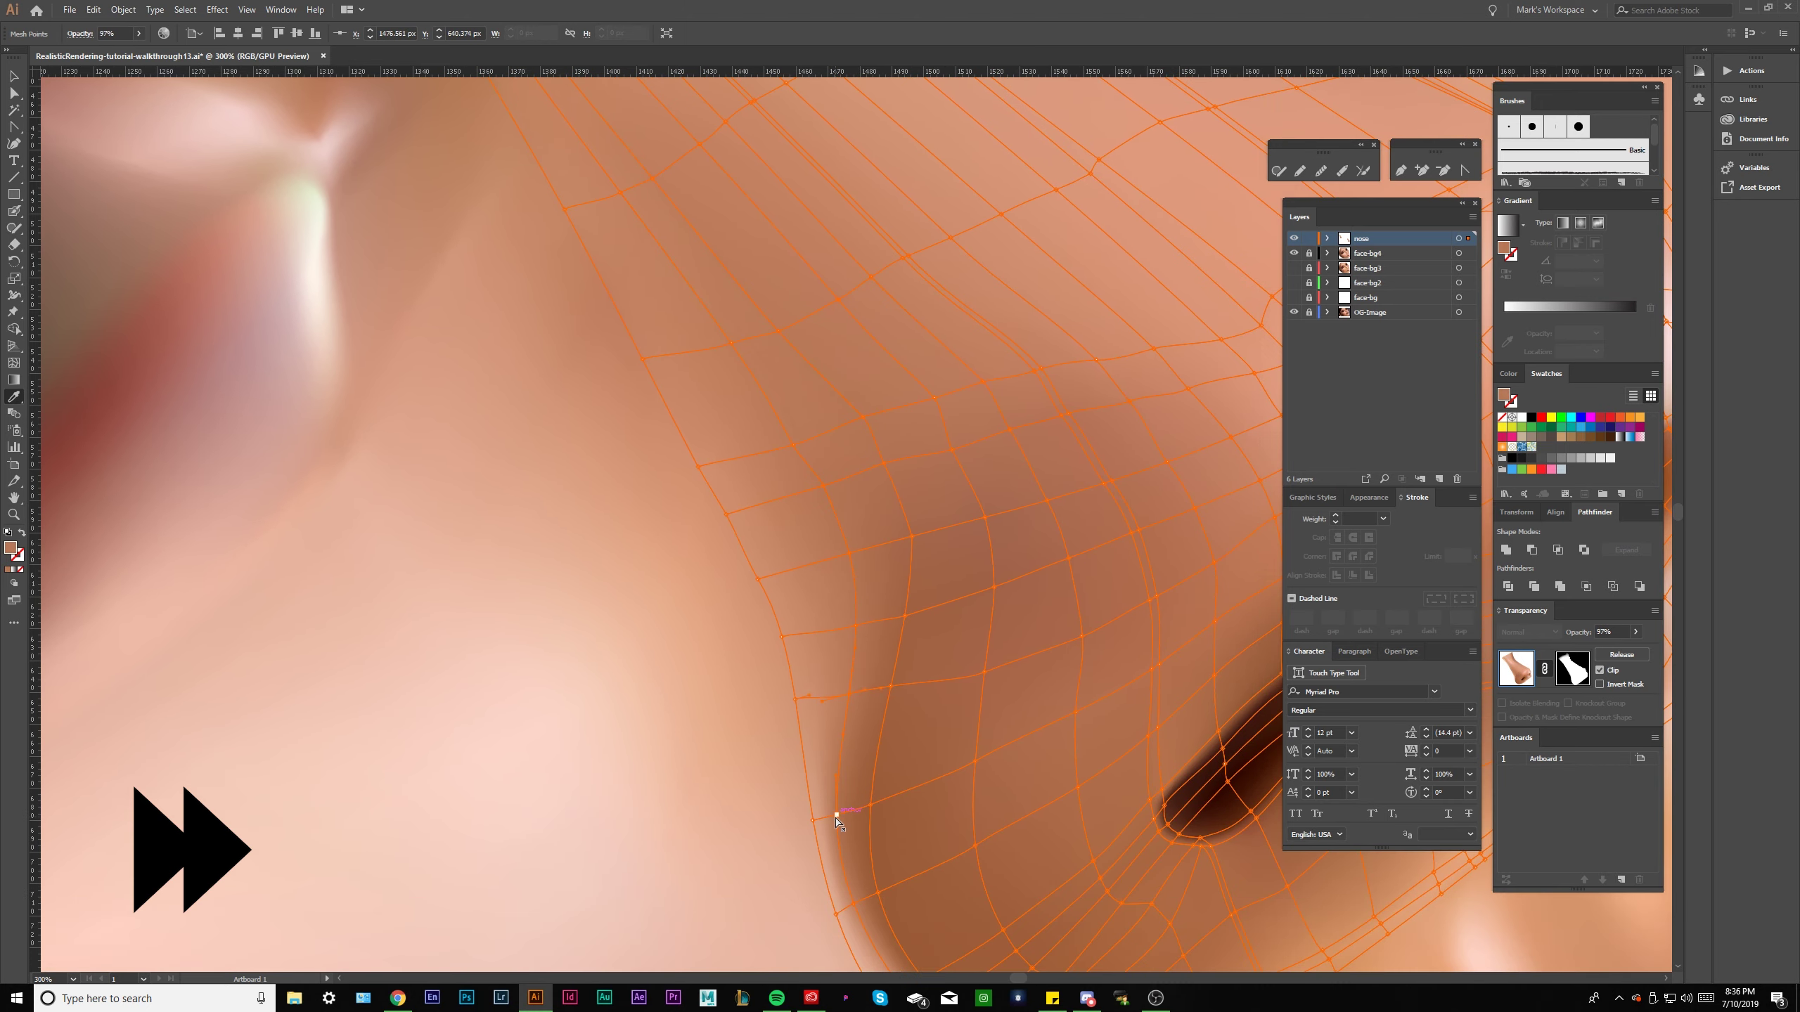
Match the mesh points around the near nostril wing's lower outer curve to the adjoining cheek colour.
{"action": "scroll", "coordinate": [838, 822], "scroll_direction": "up", "scroll_amount": 2}
{"action": "scroll", "coordinate": [876, 751], "scroll_direction": "up", "scroll_amount": 2}
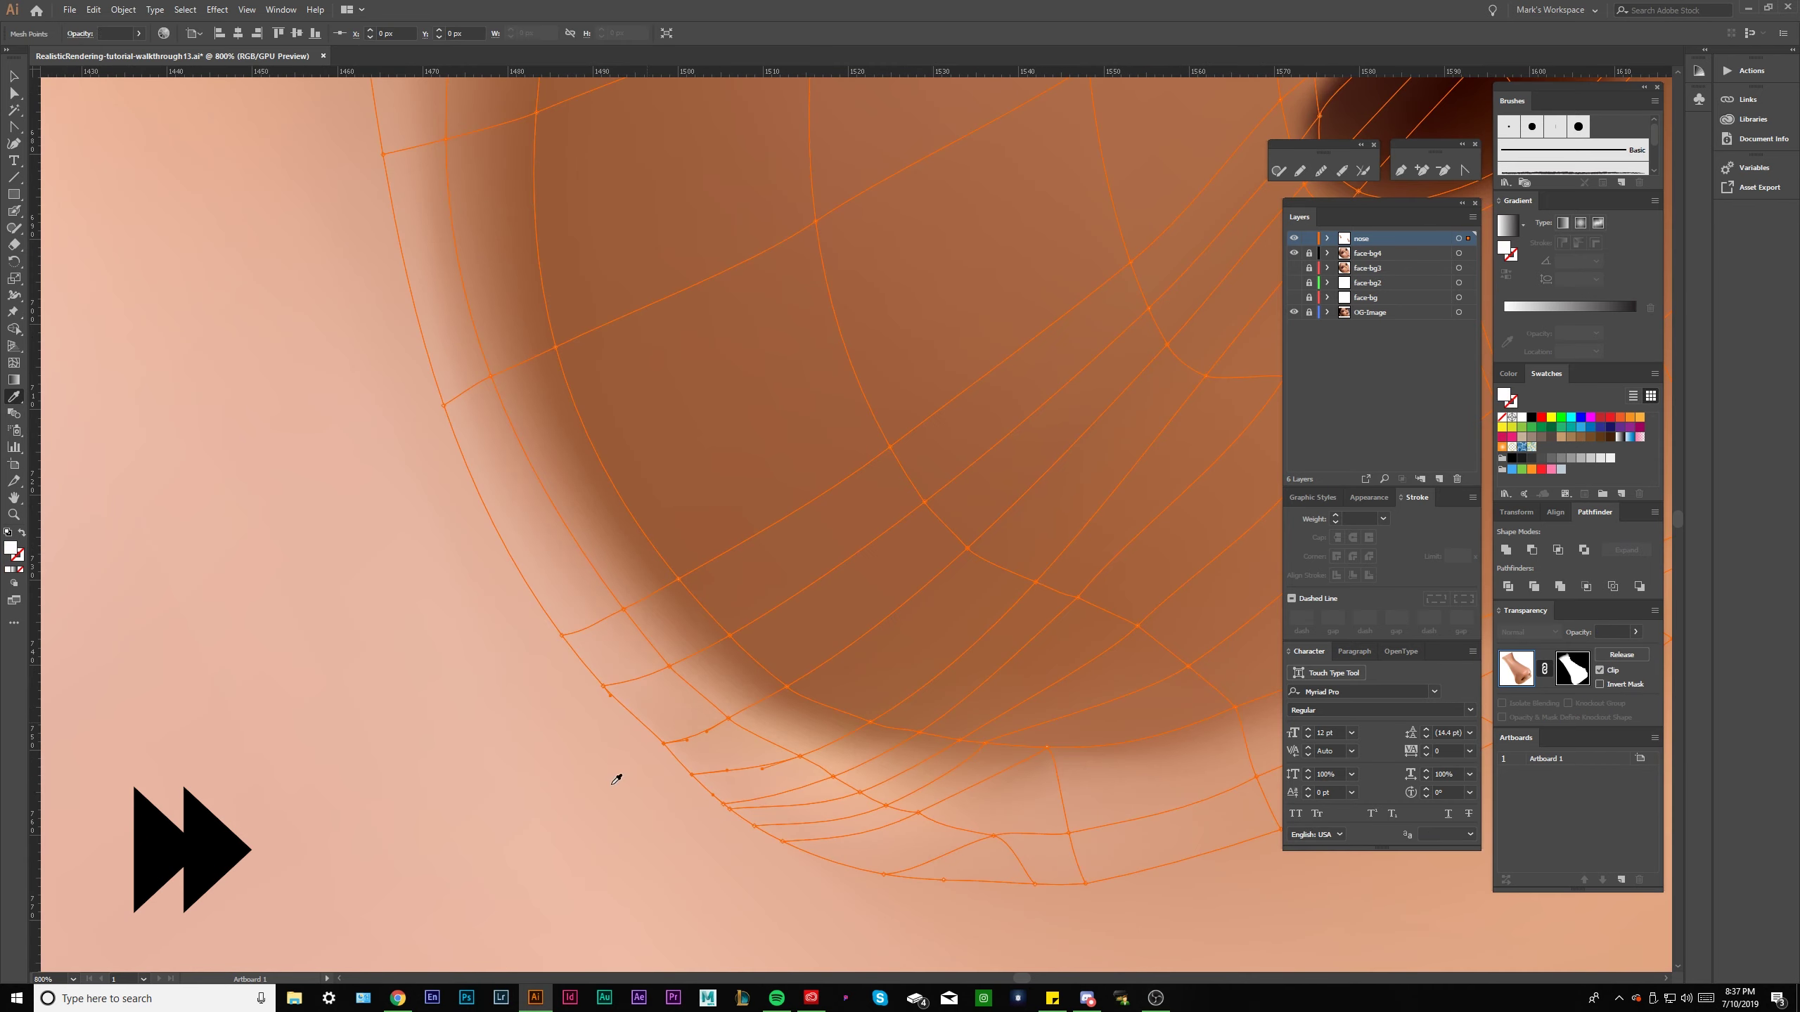
{"action": "left_click", "coordinate": [799, 757], "text": "ctrl"}
{"action": "scroll", "coordinate": [803, 786], "scroll_direction": "down", "scroll_amount": 1}
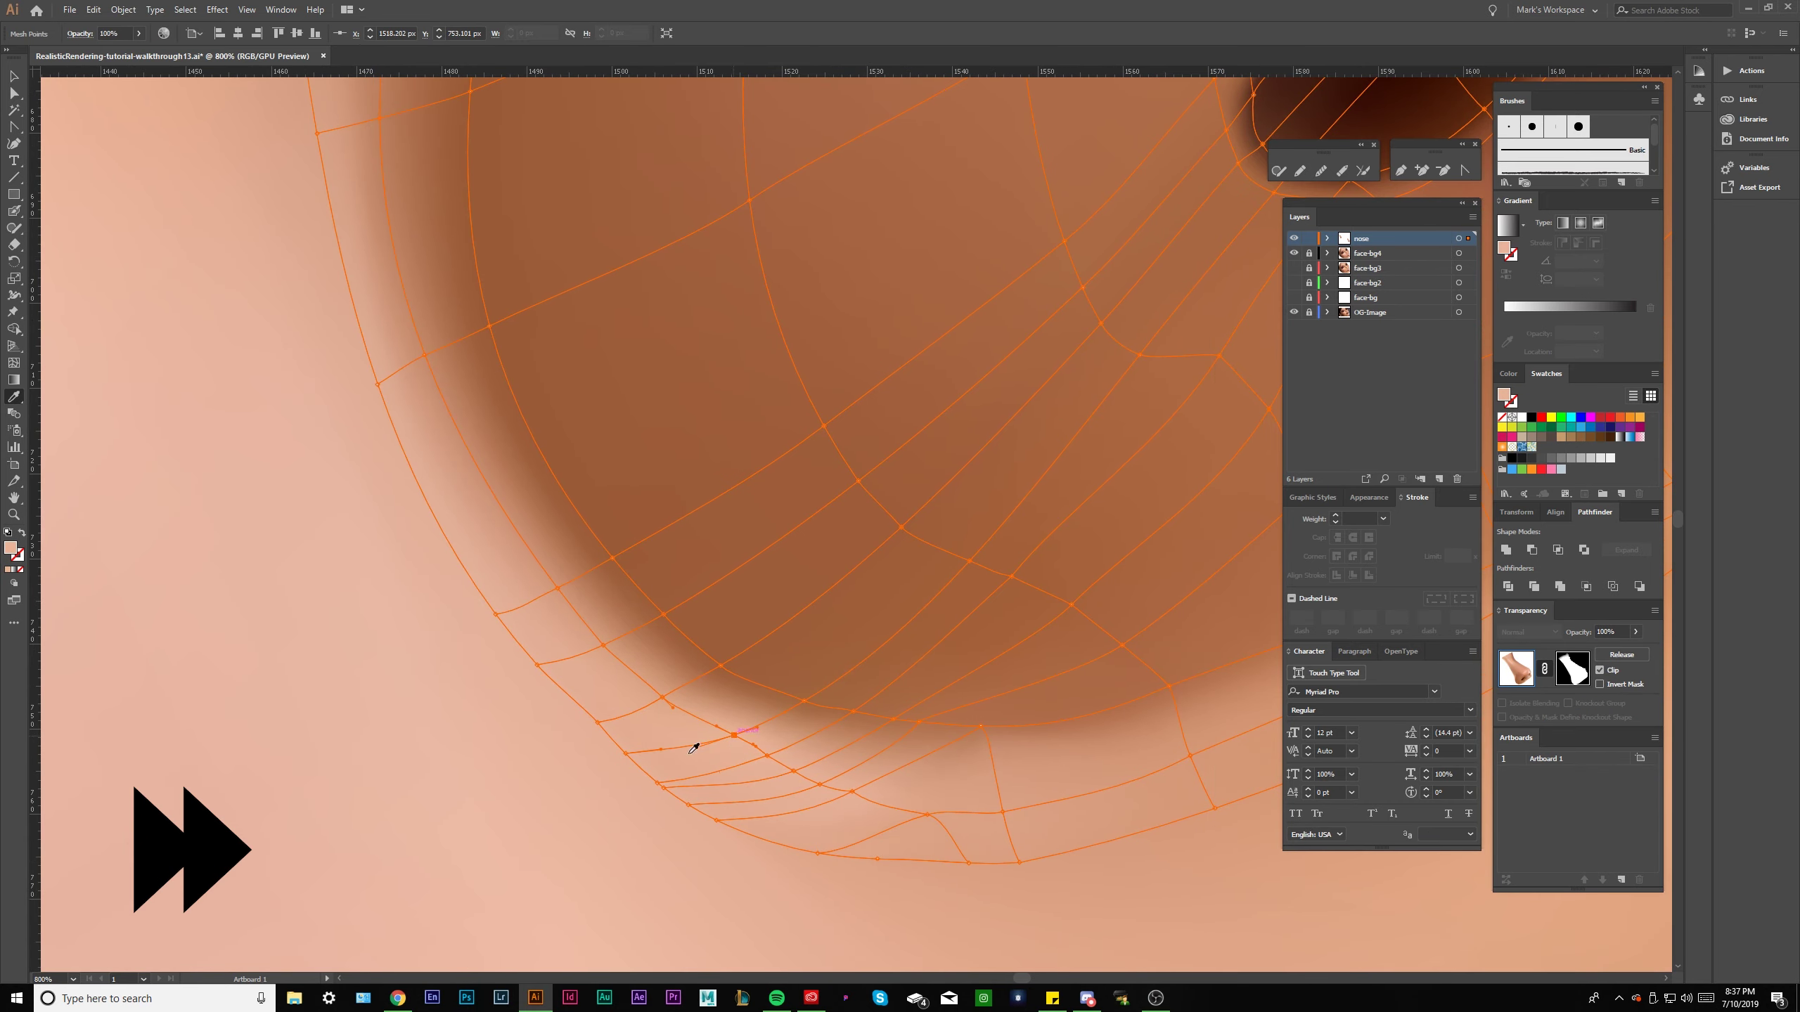
{"action": "scroll", "coordinate": [694, 747], "scroll_direction": "down", "scroll_amount": 2}
{"action": "left_click", "coordinate": [209, 595], "text": "ctrl"}
{"action": "scroll", "coordinate": [480, 653], "scroll_direction": "up", "scroll_amount": 3}
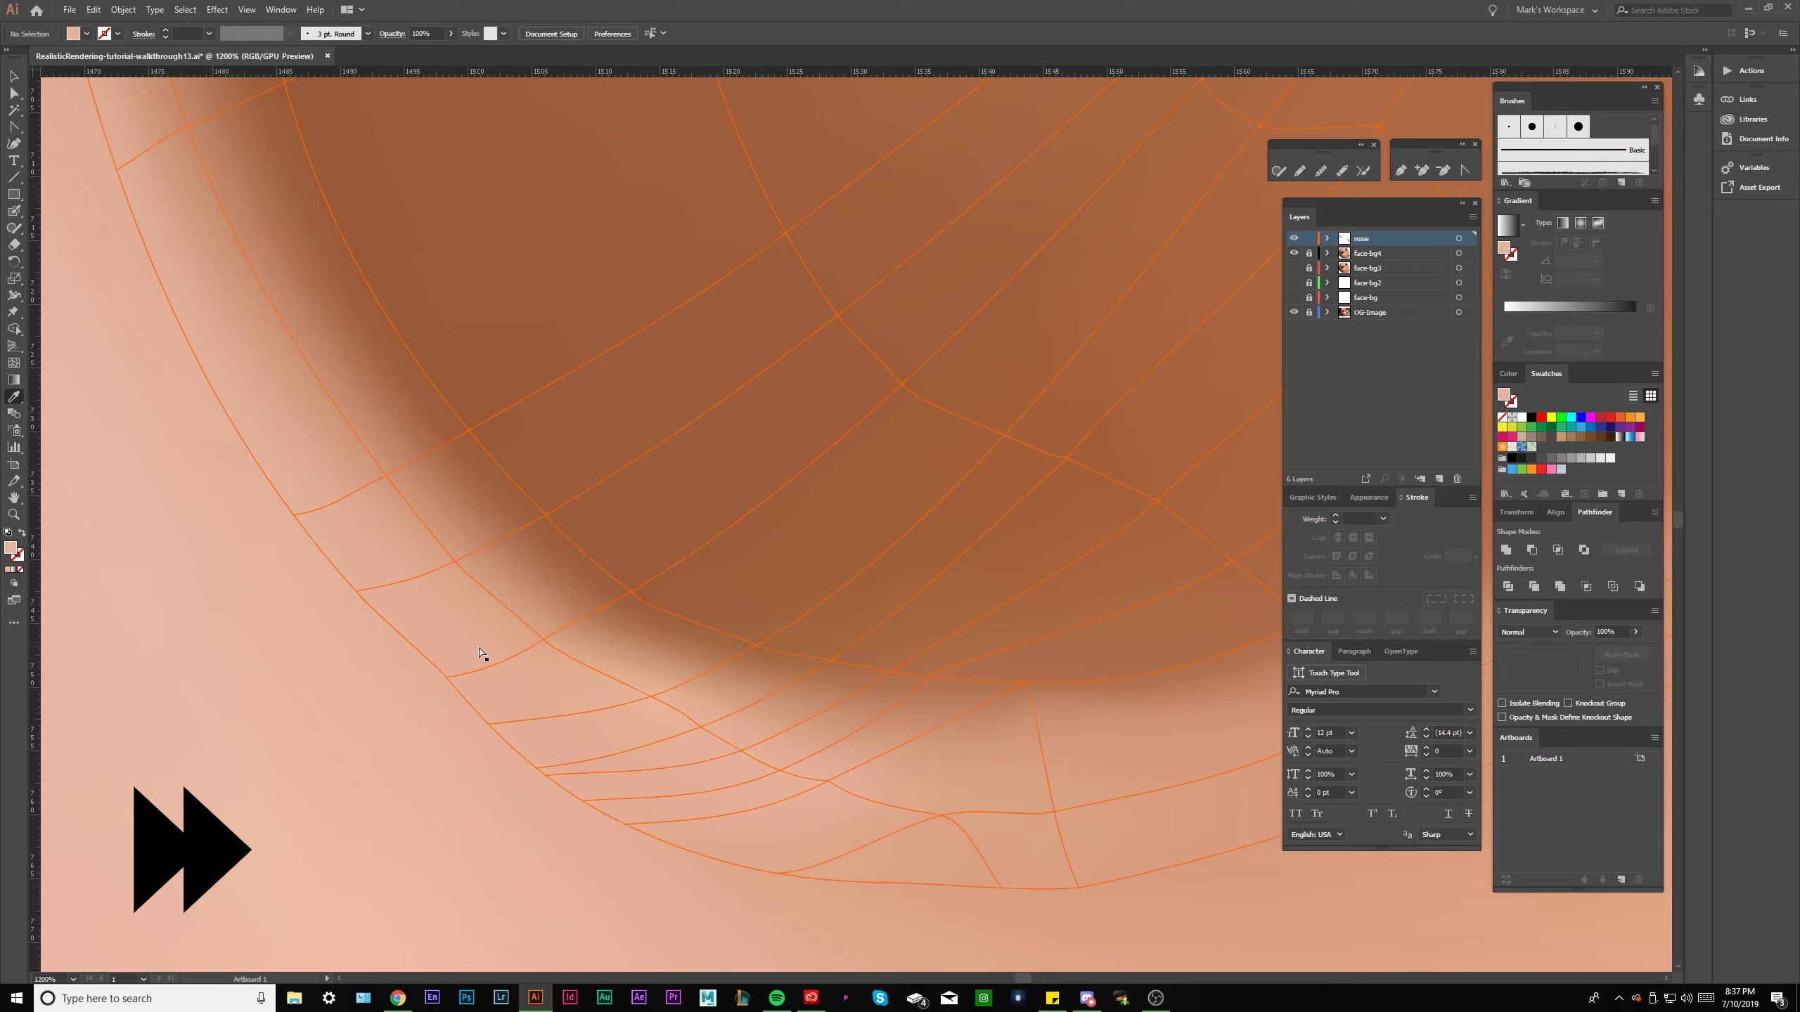
{"action": "left_click", "coordinate": [479, 653], "text": "ctrl"}
{"action": "scroll", "coordinate": [478, 653], "scroll_direction": "down", "scroll_amount": 2}
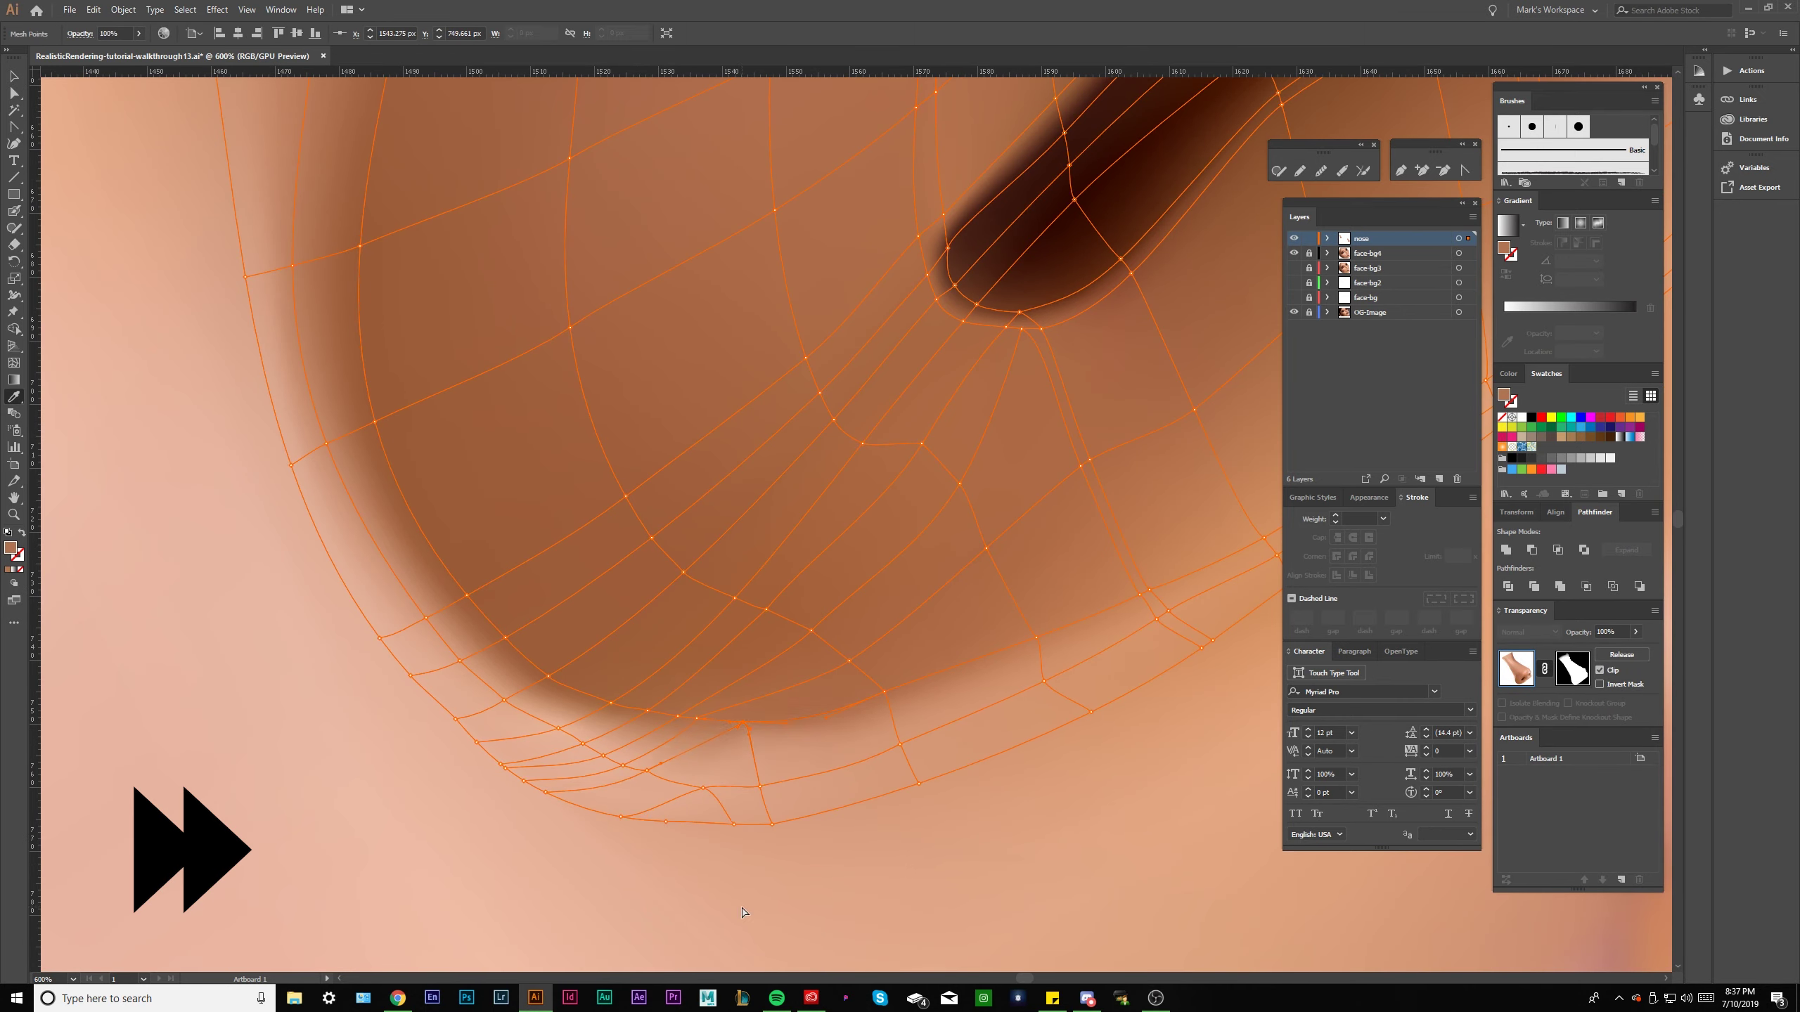
Recolour the mesh points along the nose's underside below the near nostril with sampled upper-lip skin tones, and deselect the mesh.
{"action": "scroll", "coordinate": [780, 740], "scroll_direction": "right", "scroll_amount": 5}
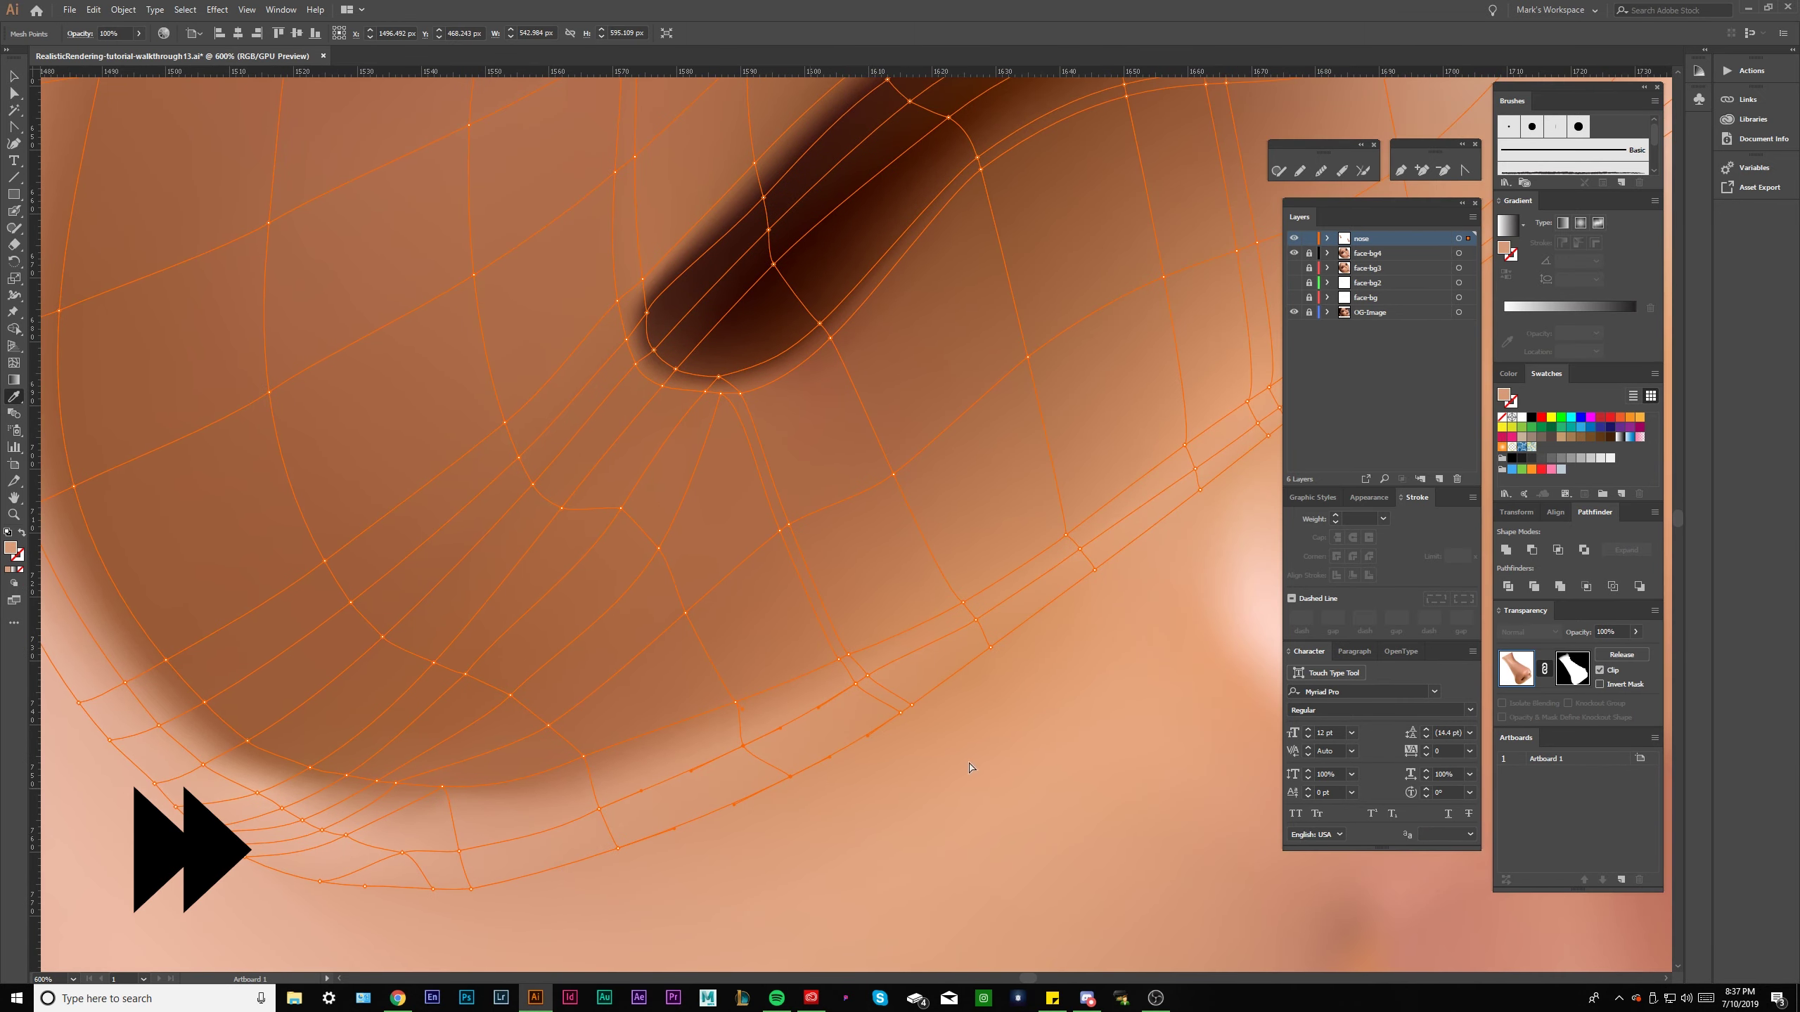
{"action": "scroll", "coordinate": [955, 719], "scroll_direction": "right", "scroll_amount": 1}
{"action": "scroll", "coordinate": [955, 720], "scroll_direction": "up", "scroll_amount": 1}
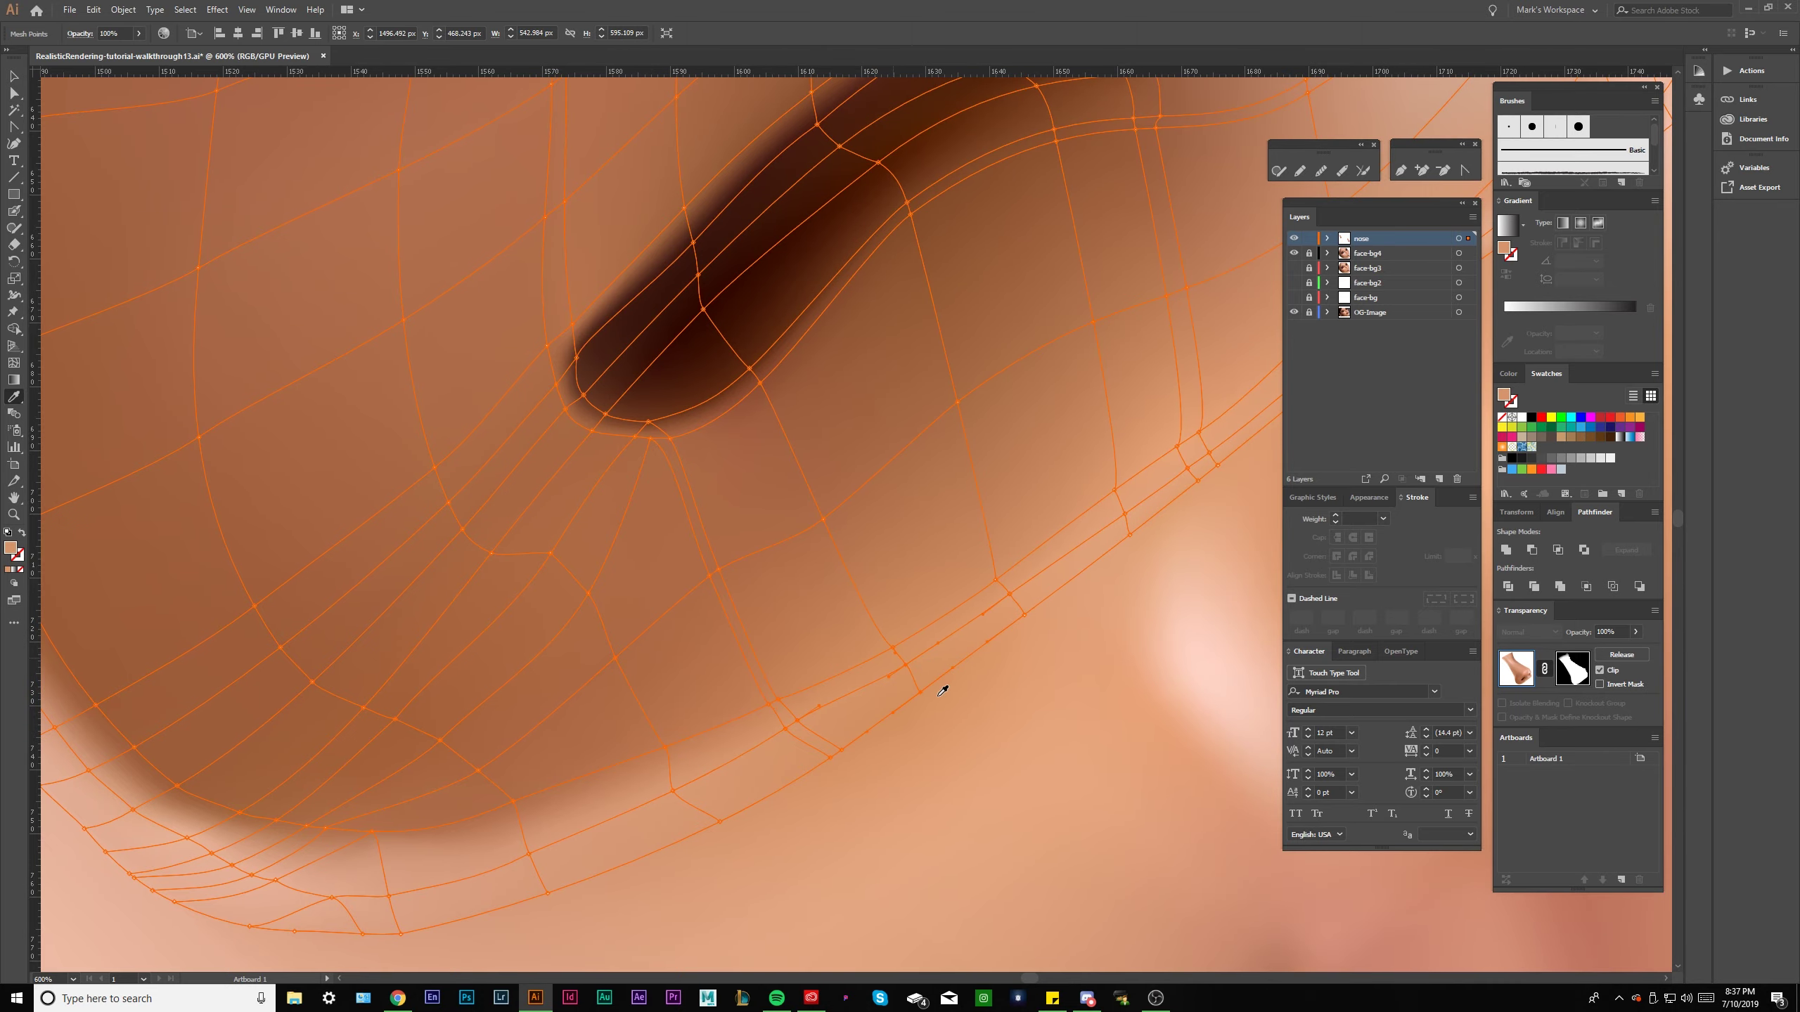
{"action": "scroll", "coordinate": [942, 691], "scroll_direction": "right", "scroll_amount": 2}
{"action": "scroll", "coordinate": [942, 691], "scroll_direction": "up", "scroll_amount": 1}
{"action": "left_click_drag", "start_coordinate": [954, 705], "coordinate": [876, 643]}
{"action": "scroll", "coordinate": [908, 658], "scroll_direction": "down", "scroll_amount": 5}
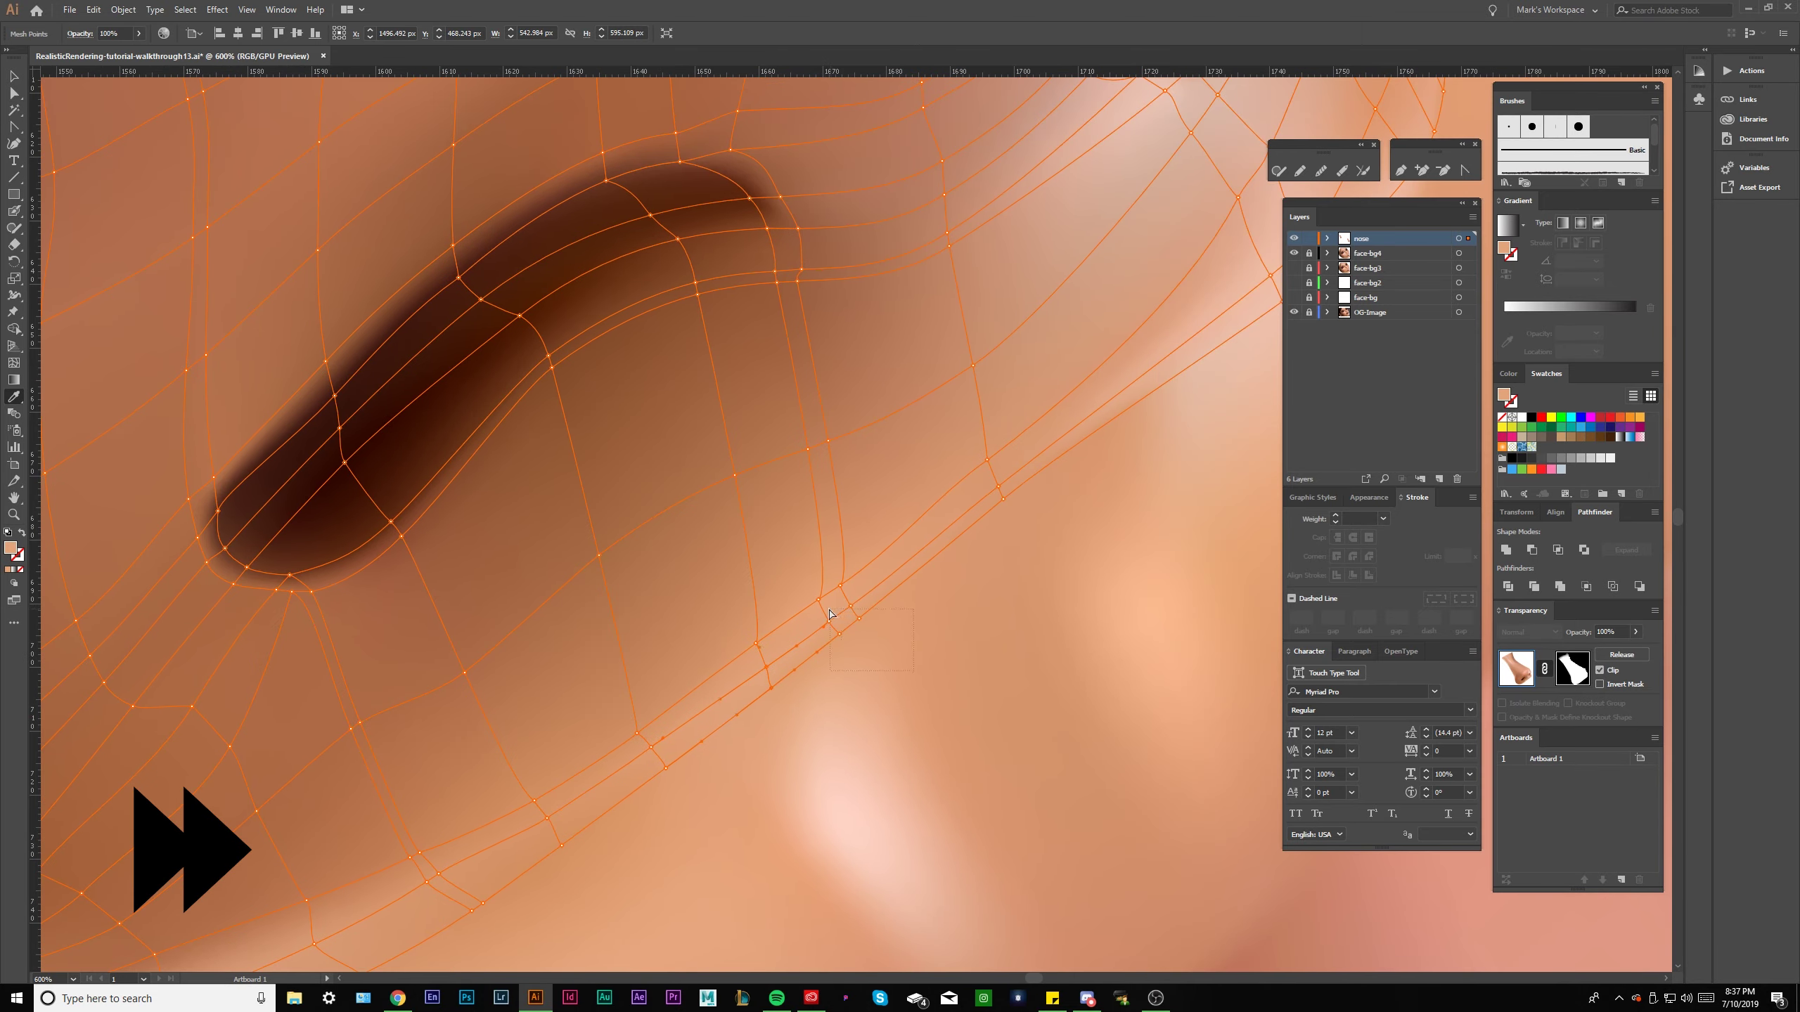
{"action": "key", "text": "ctrl+shift+a"}
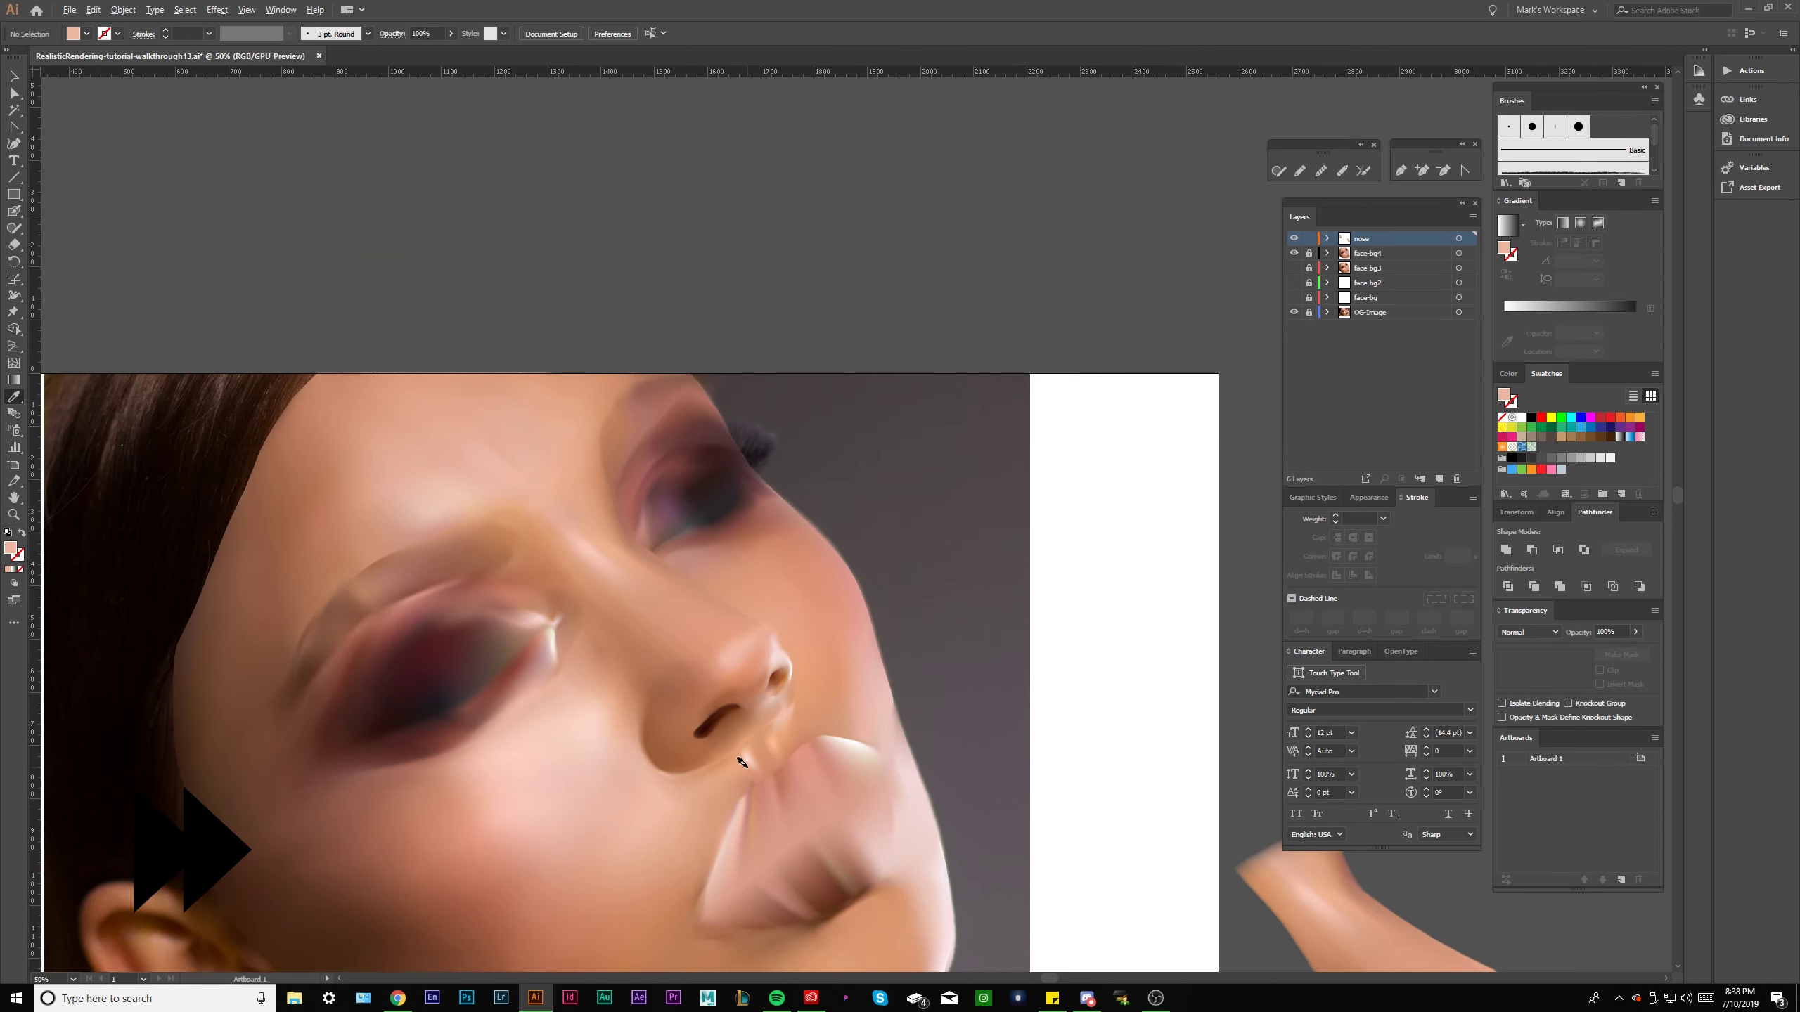
Set the selected mesh points below the near nostril wing's lower edge to 0% opacity.
{"action": "scroll", "coordinate": [524, 793], "scroll_direction": "up", "scroll_amount": 6}
{"action": "scroll", "coordinate": [876, 655], "scroll_direction": "down", "scroll_amount": 4}
{"action": "scroll", "coordinate": [665, 753], "scroll_direction": "up", "scroll_amount": 3}
{"action": "key", "text": "a"}
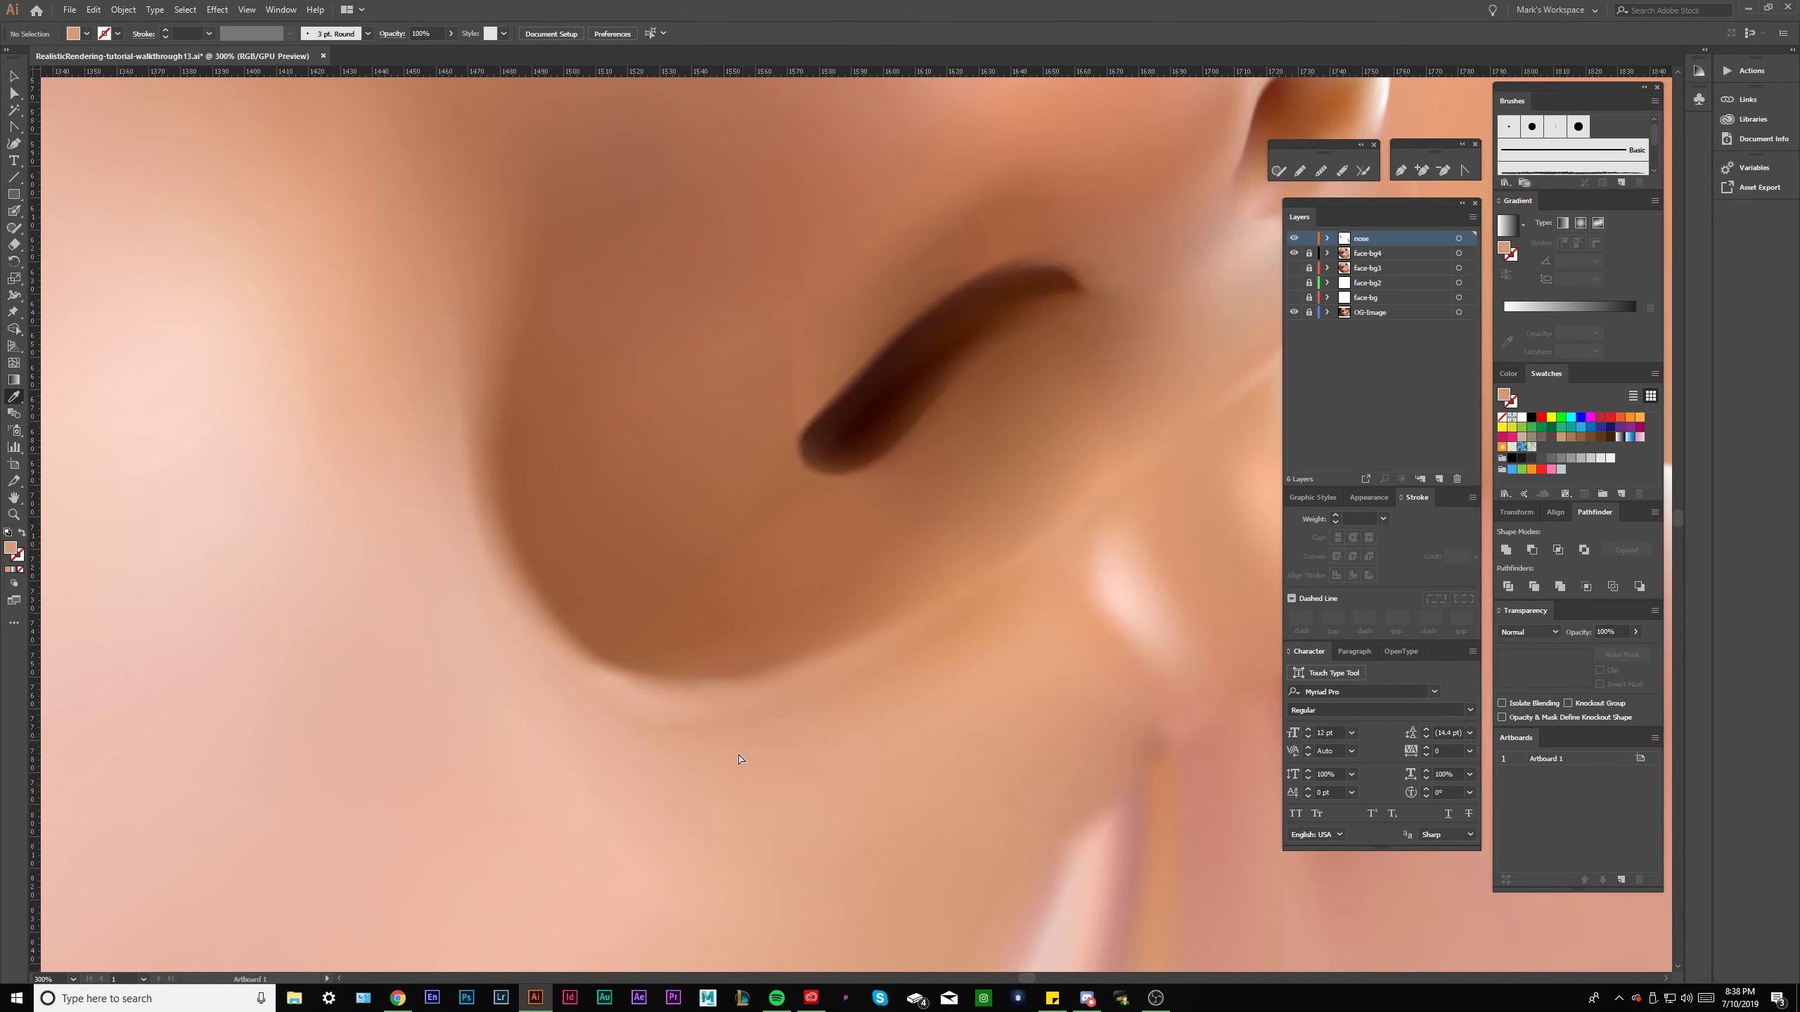
{"action": "left_click_drag", "start_coordinate": [769, 756], "coordinate": [681, 700]}
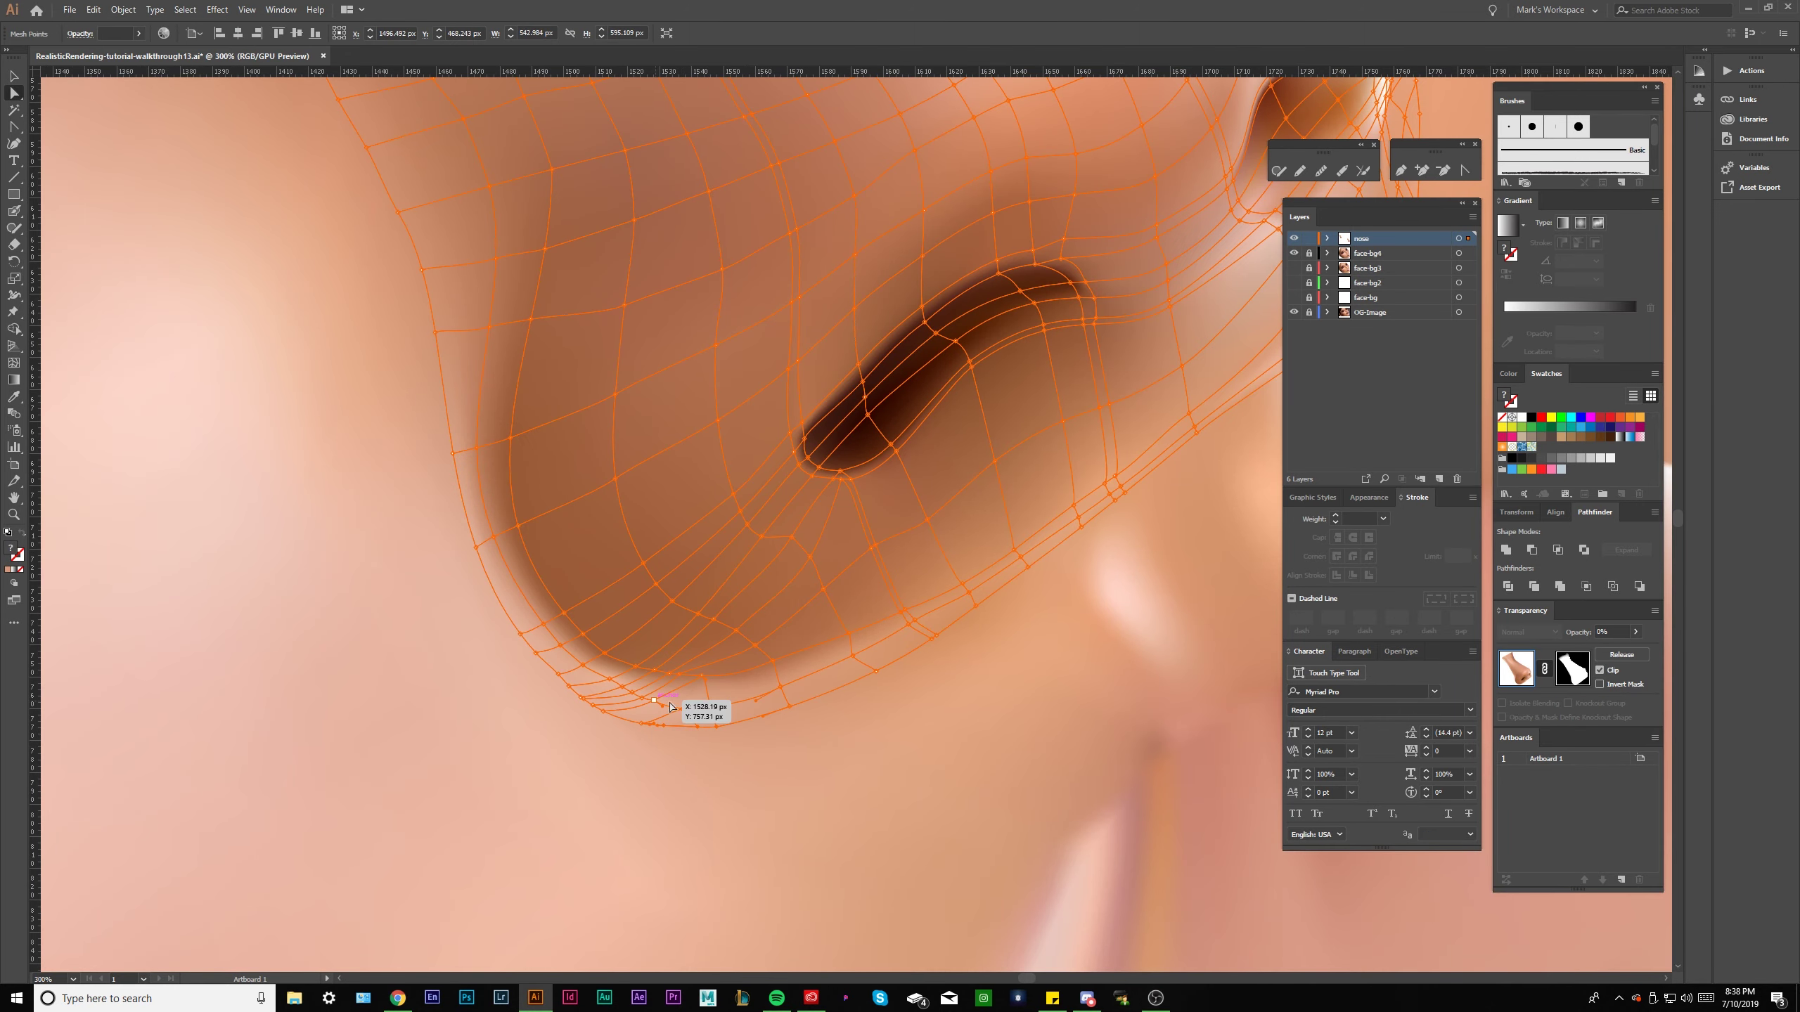
{"action": "left_click", "coordinate": [1623, 630]}
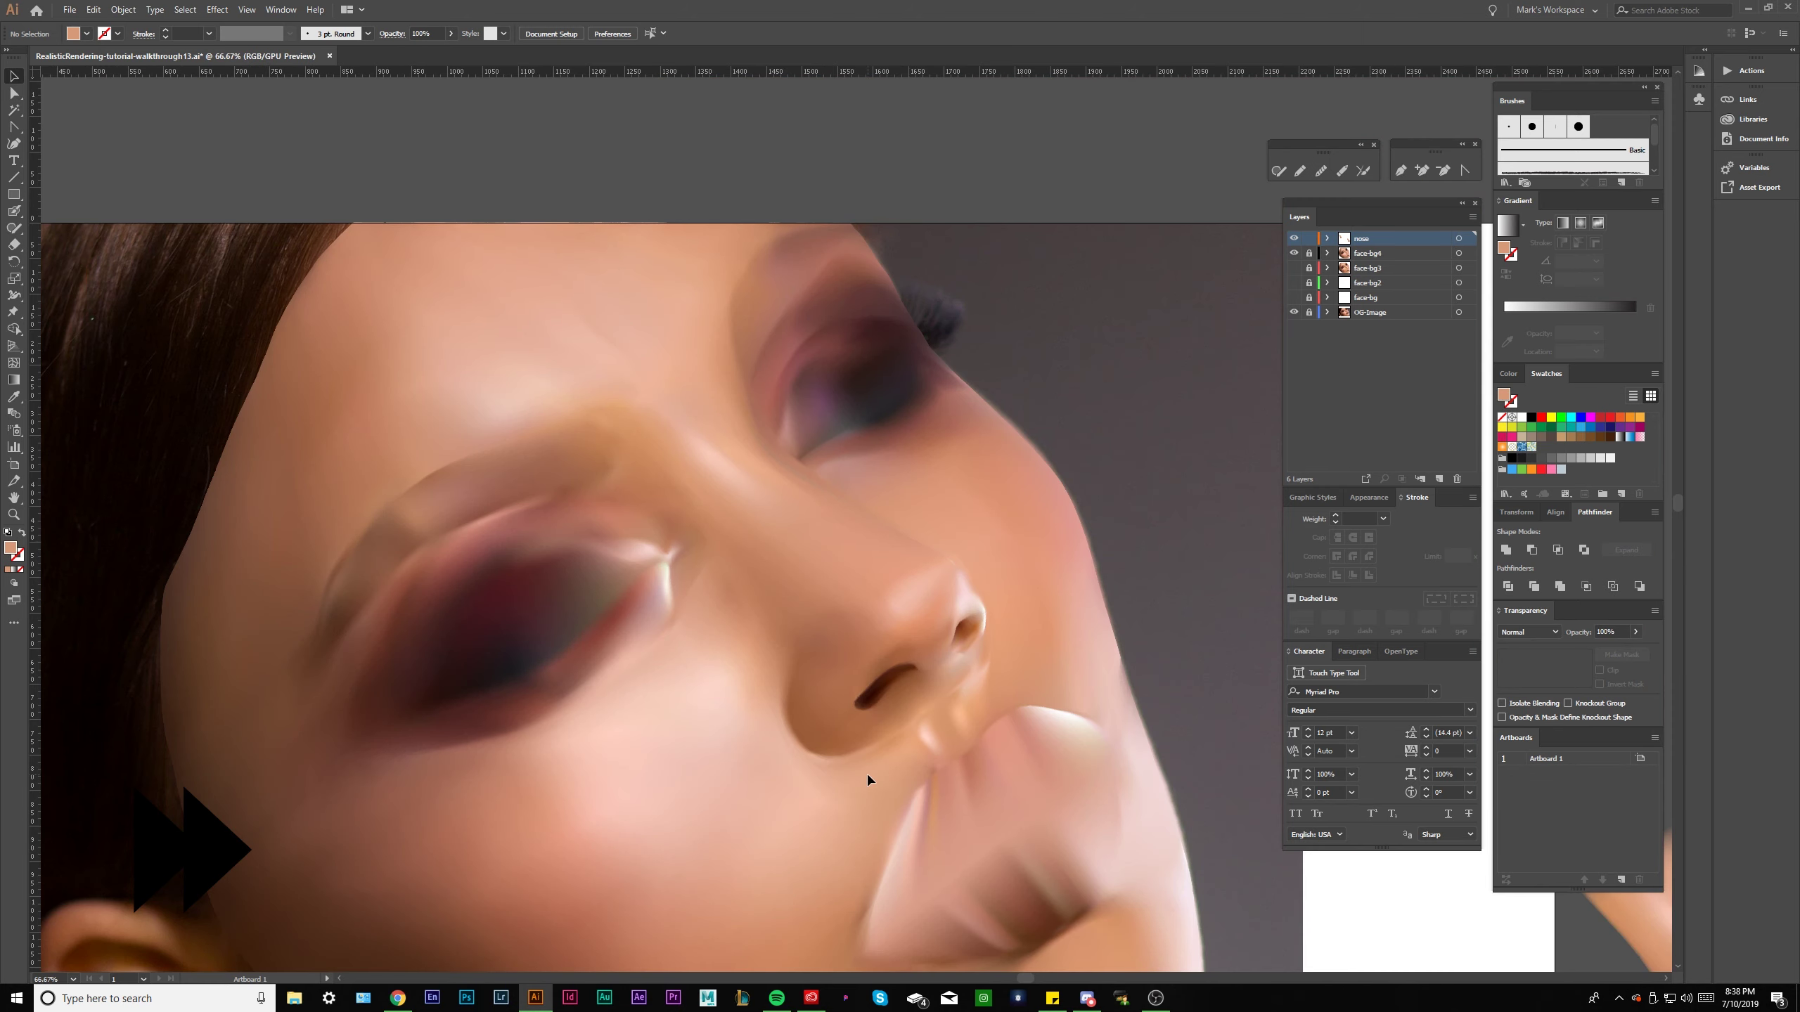
Compare the face with and without the nose and face-bg4 layers by toggling their visibility.
{"action": "scroll", "coordinate": [722, 596], "scroll_direction": "down", "scroll_amount": 3}
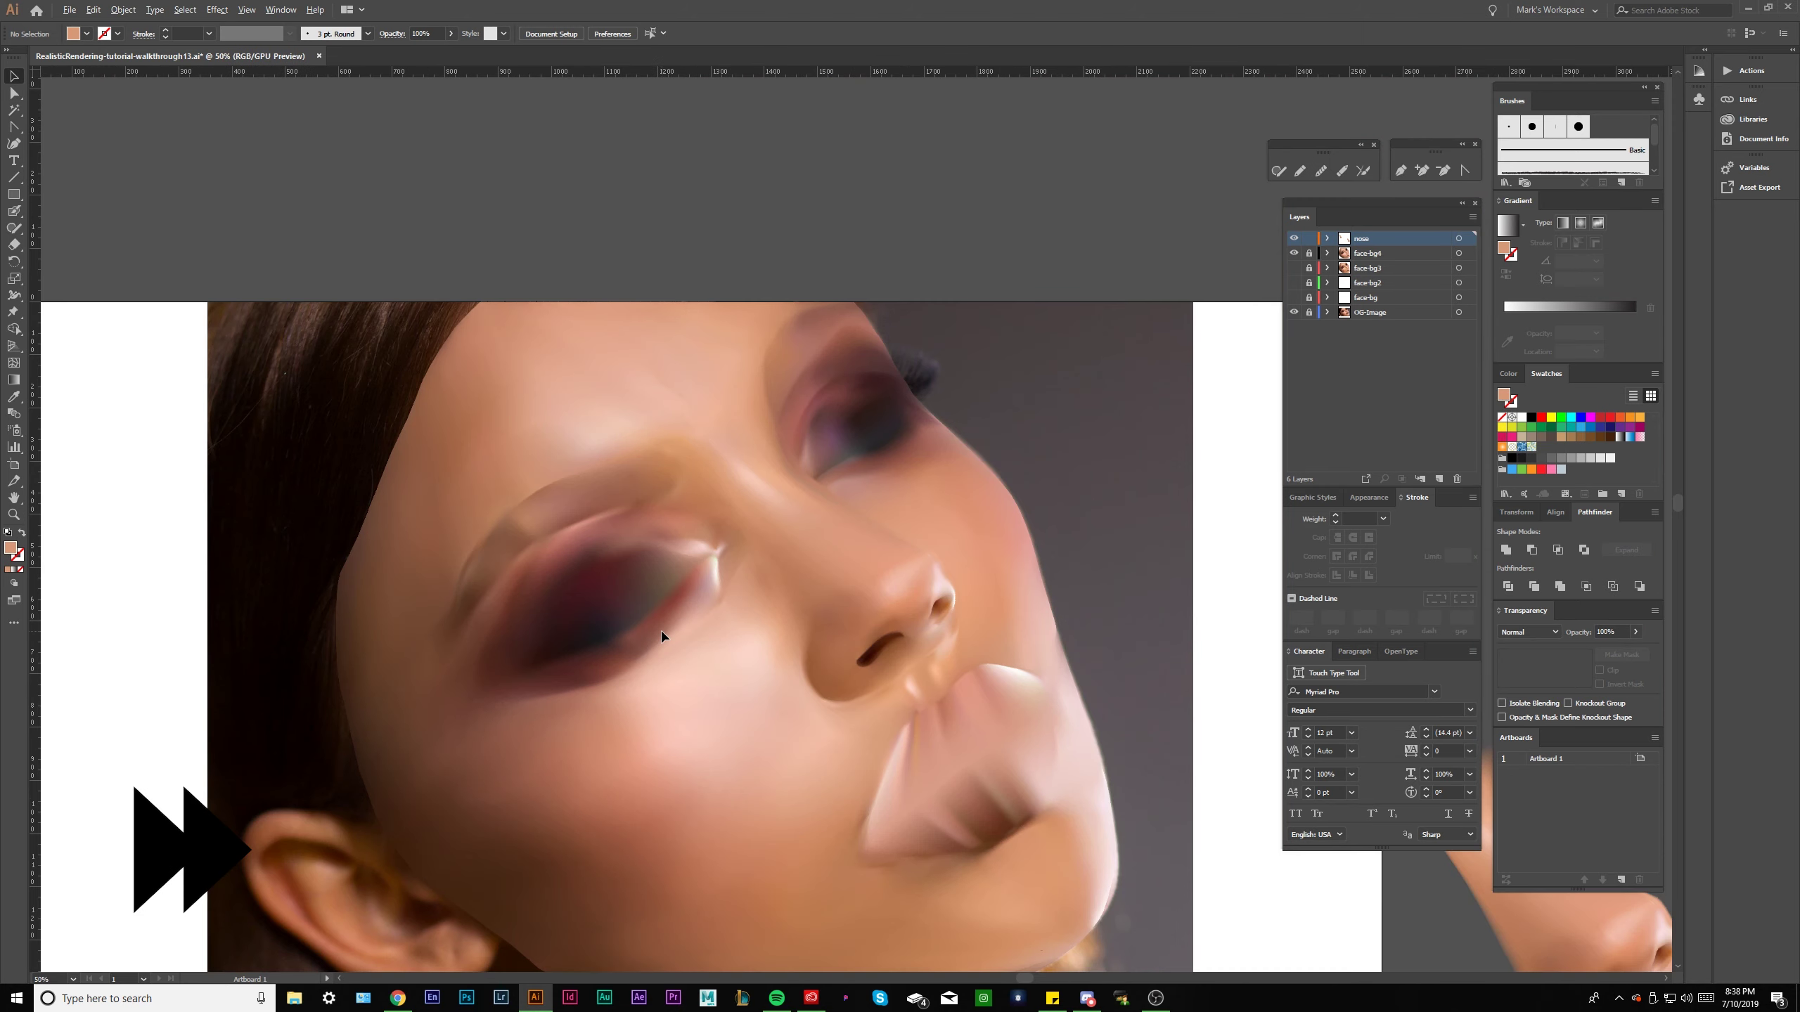
{"action": "scroll", "coordinate": [699, 544], "scroll_direction": "down", "scroll_amount": 2}
{"action": "scroll", "coordinate": [699, 426], "scroll_direction": "up", "scroll_amount": 3}
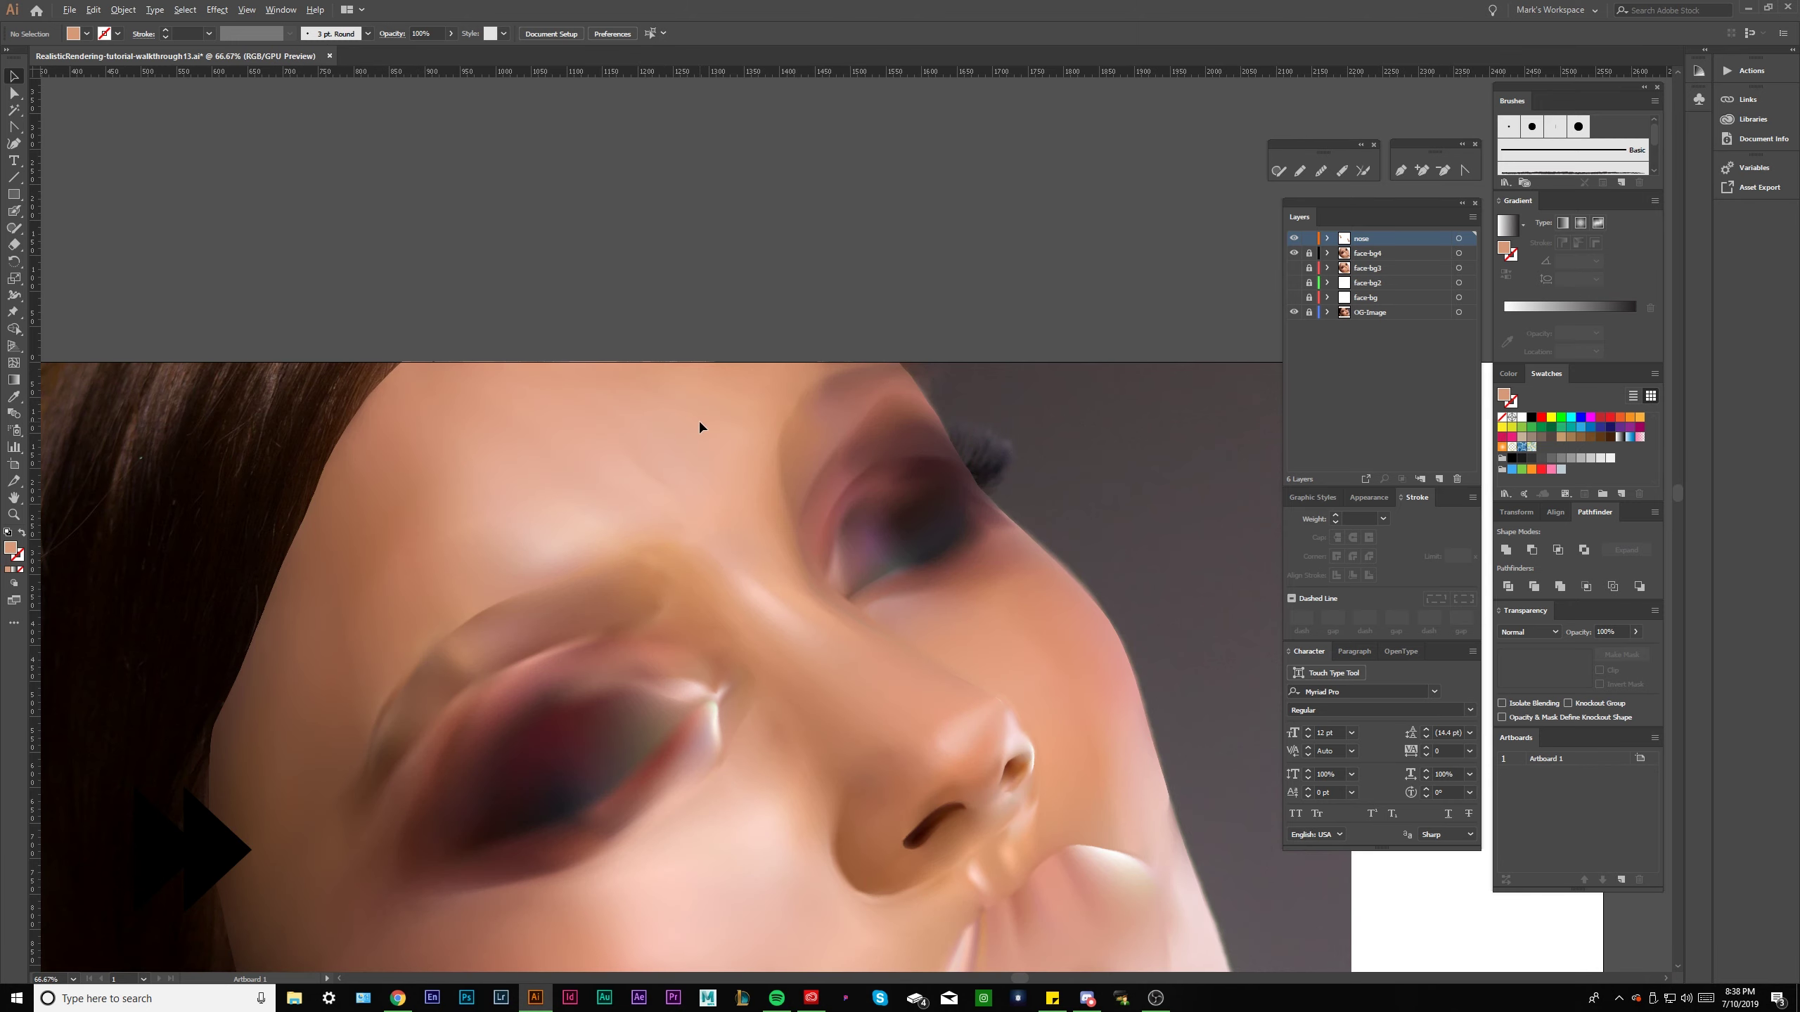
{"action": "left_click", "coordinate": [1293, 253]}
{"action": "left_click", "coordinate": [1293, 253]}
{"action": "left_click", "coordinate": [1292, 238]}
{"action": "double_click", "coordinate": [1293, 253]}
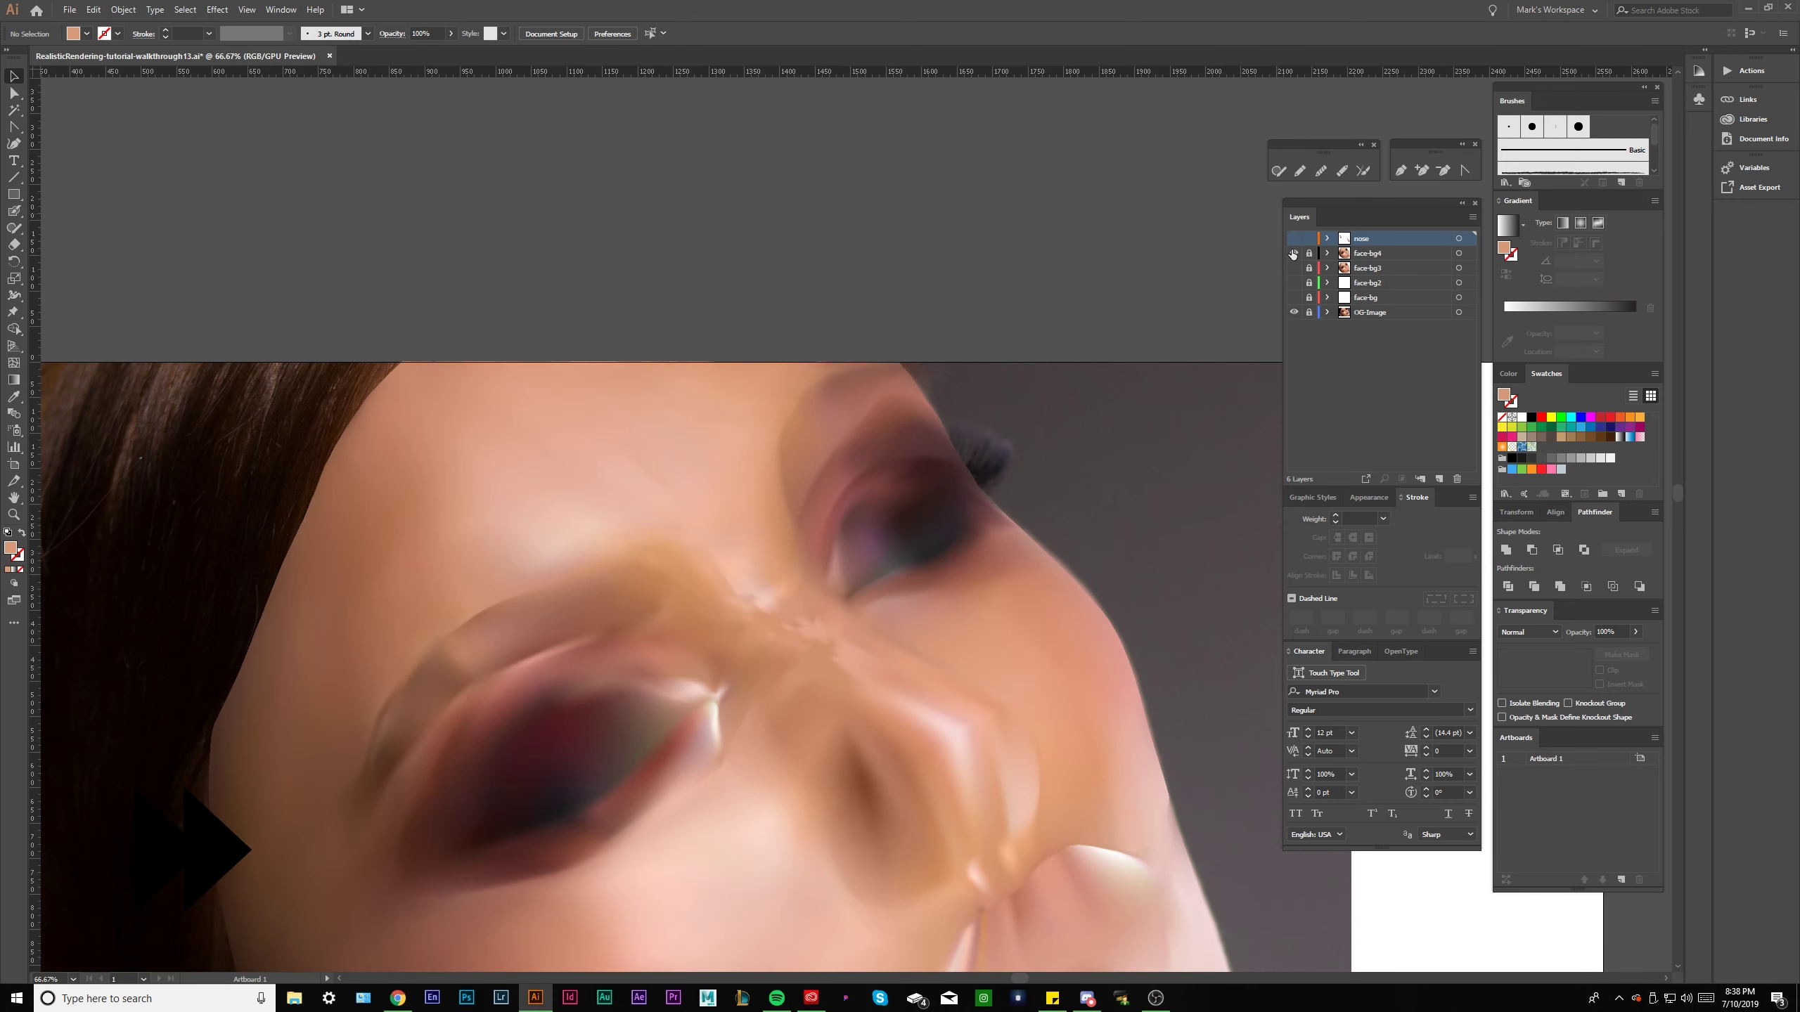
{"action": "left_click", "coordinate": [1293, 238]}
Check the nose mesh against the original photo with face-bg4 hidden, restore that layer and examine the whole face.
{"action": "left_click", "coordinate": [1293, 254]}
{"action": "scroll", "coordinate": [831, 611], "scroll_direction": "up", "scroll_amount": 2}
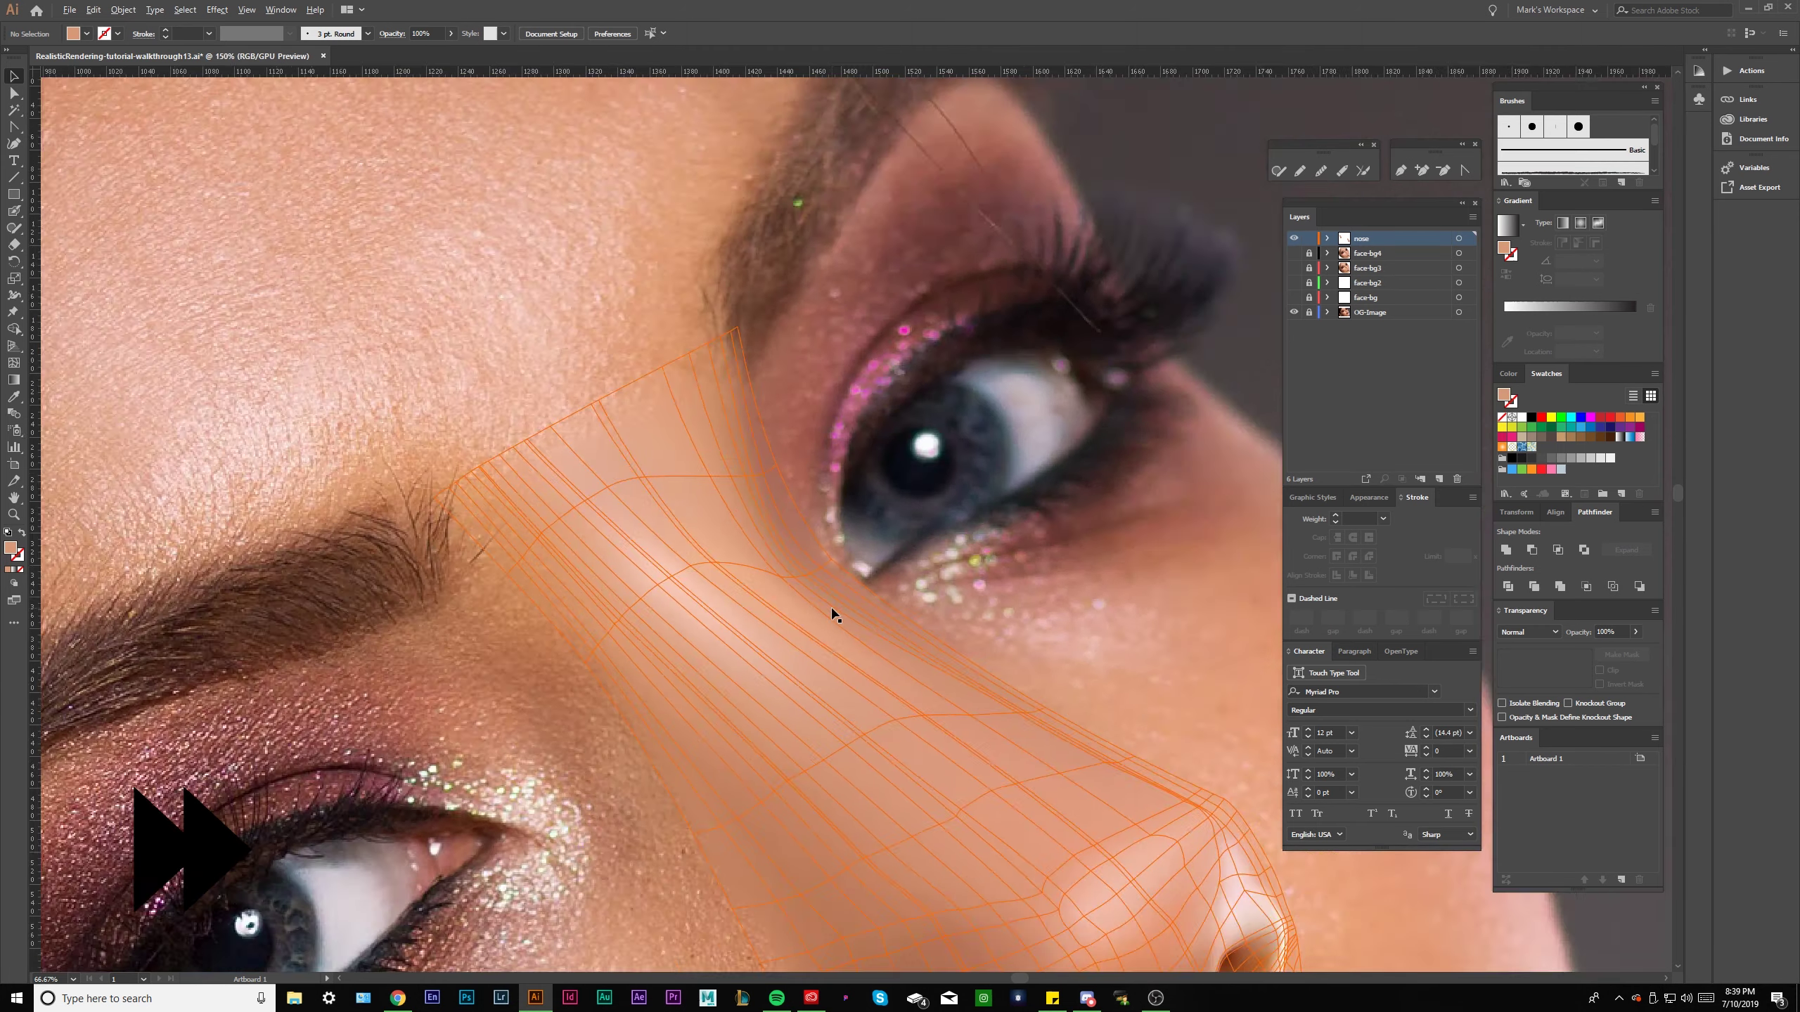
{"action": "left_click", "coordinate": [1292, 253]}
{"action": "scroll", "coordinate": [949, 452], "scroll_direction": "down", "scroll_amount": 2}
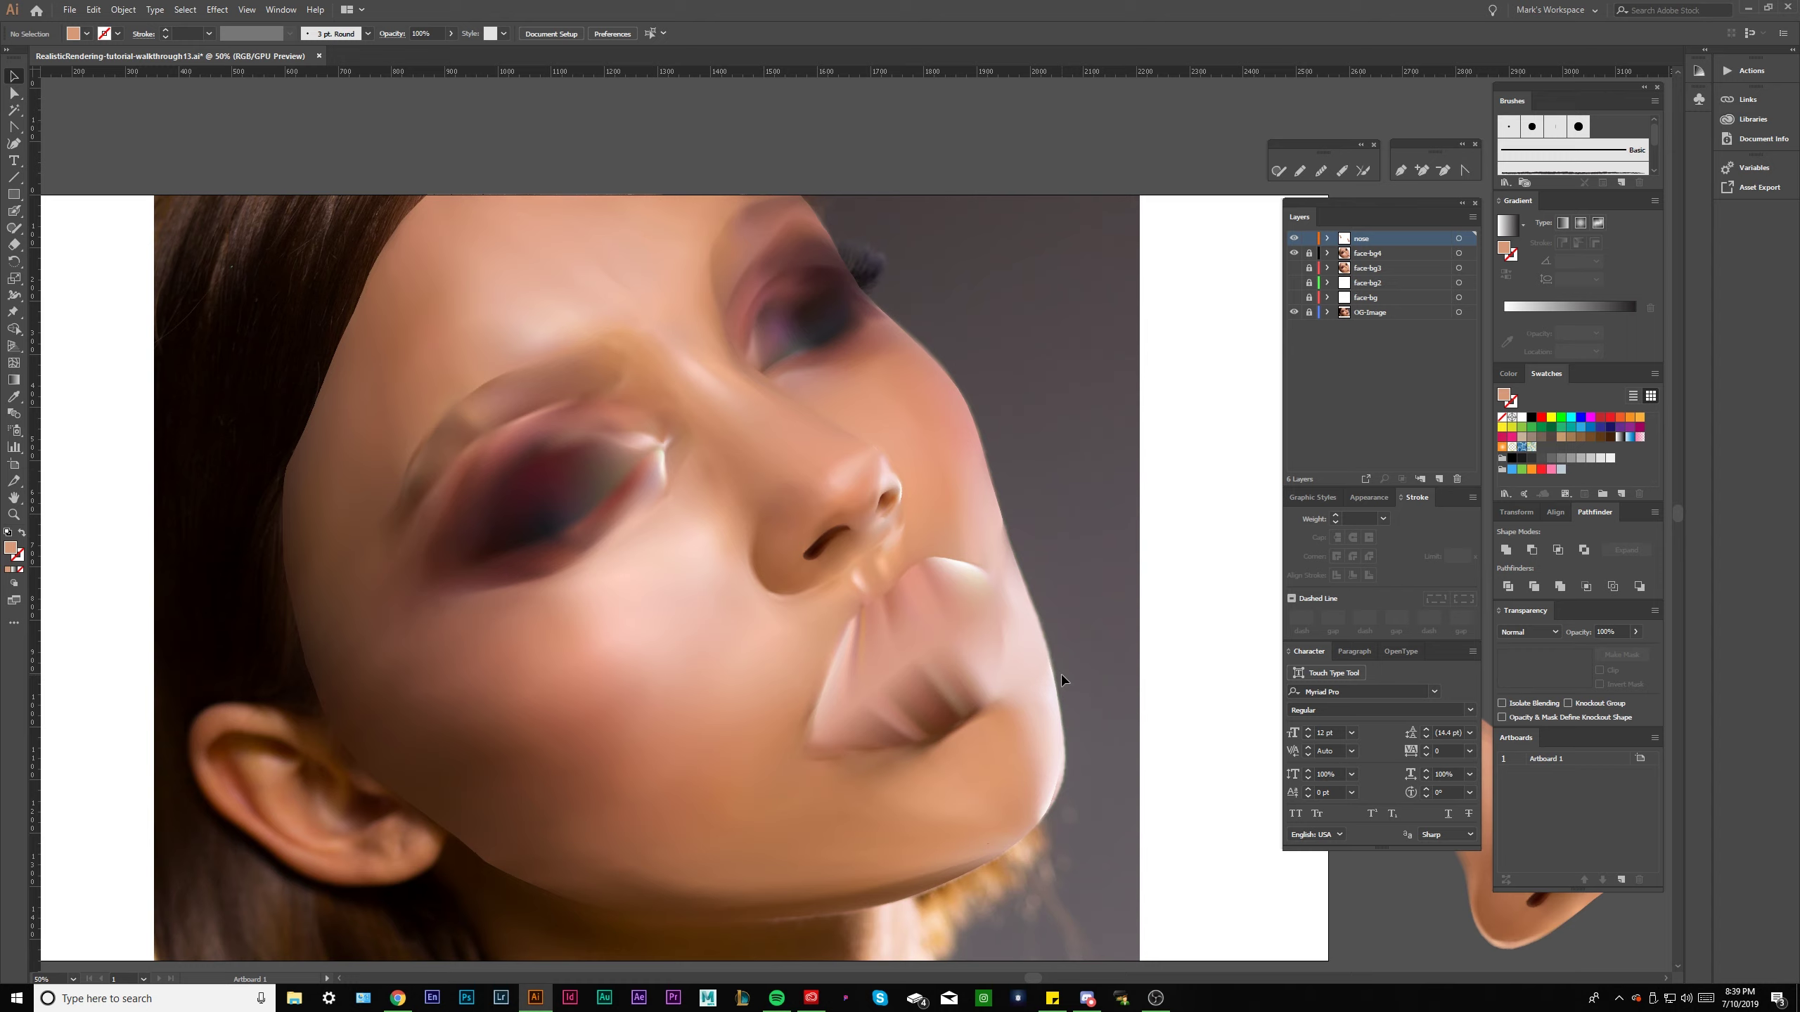
{"action": "scroll", "coordinate": [549, 528], "scroll_direction": "up", "scroll_amount": 1}
{"action": "scroll", "coordinate": [681, 538], "scroll_direction": "down", "scroll_amount": 2}
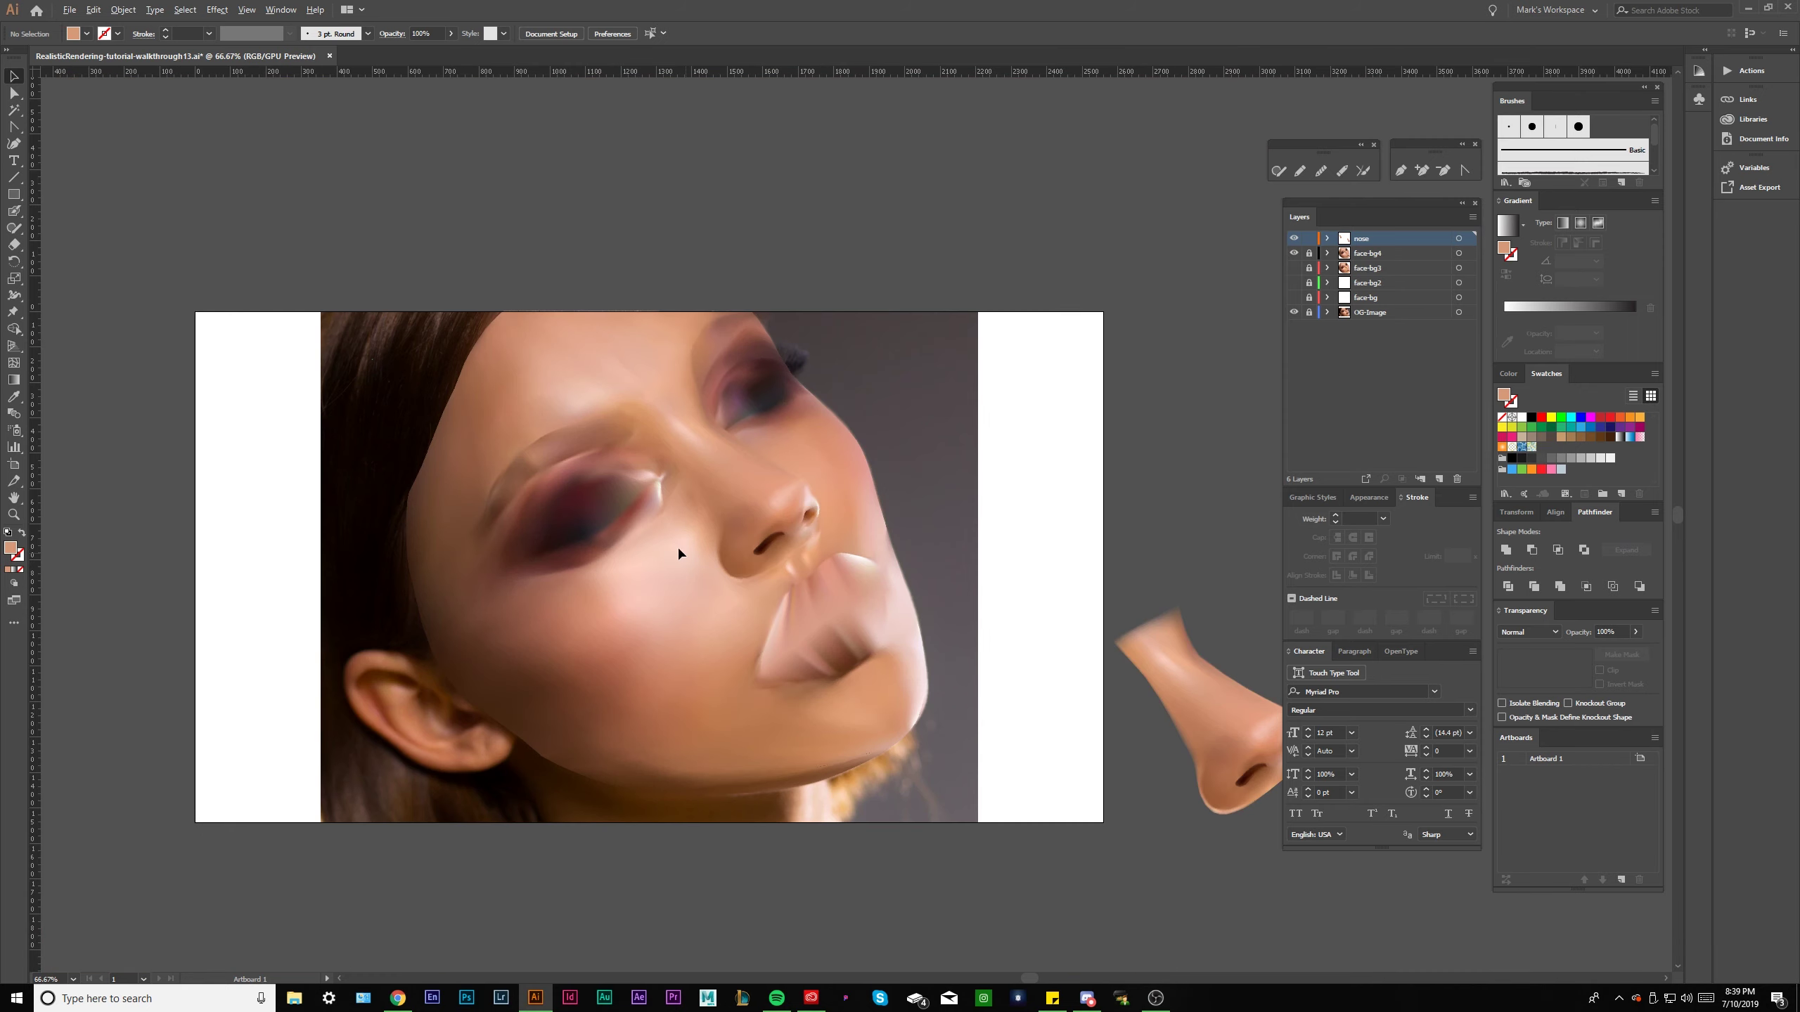
{"action": "scroll", "coordinate": [703, 567], "scroll_direction": "up", "scroll_amount": 1}
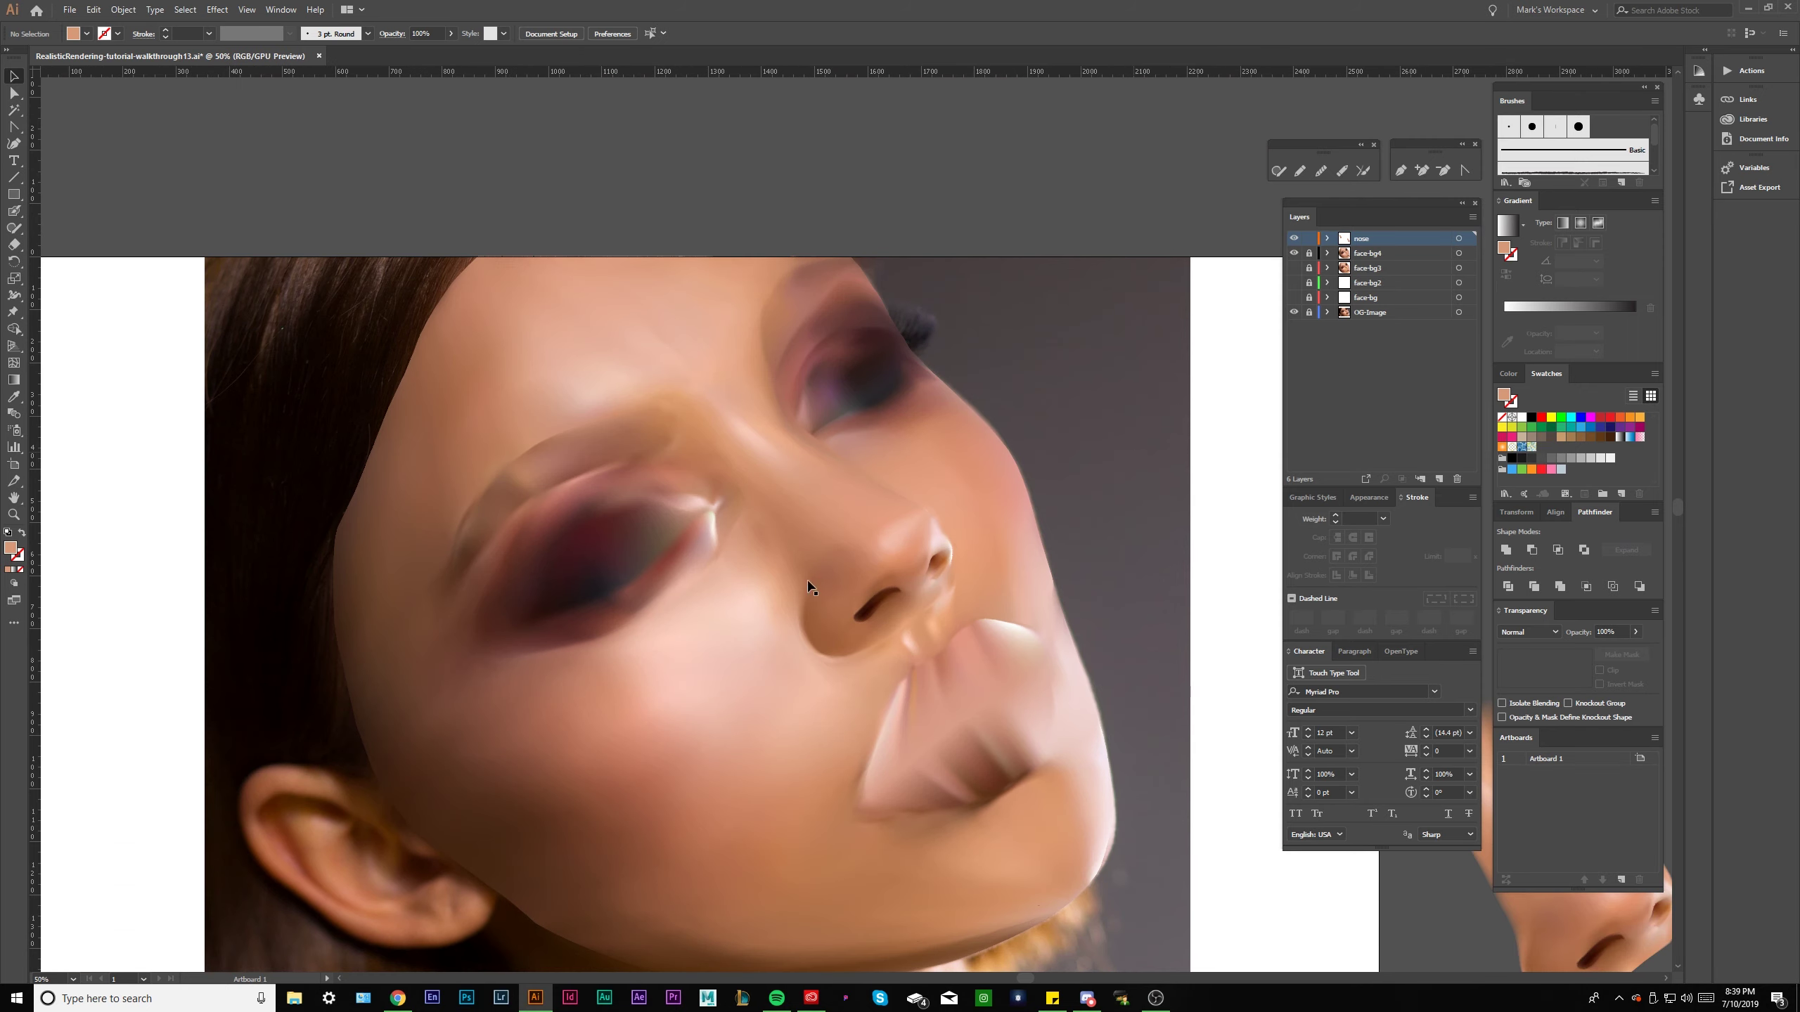